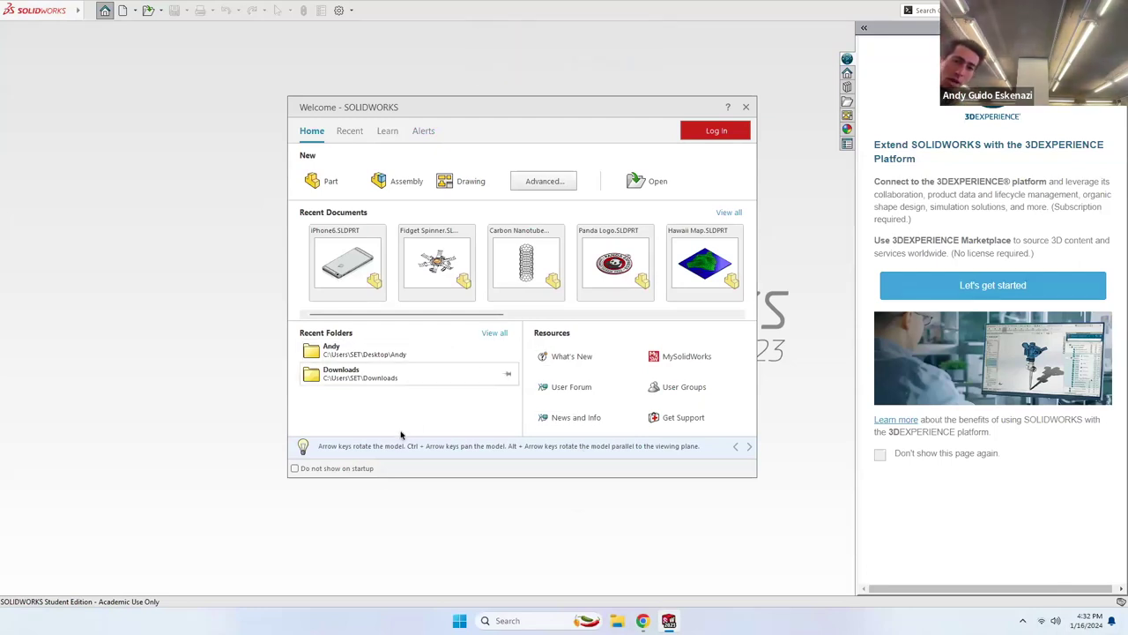
Create a new part document and start a sketch on the Top Plane.
left_click(333, 181)
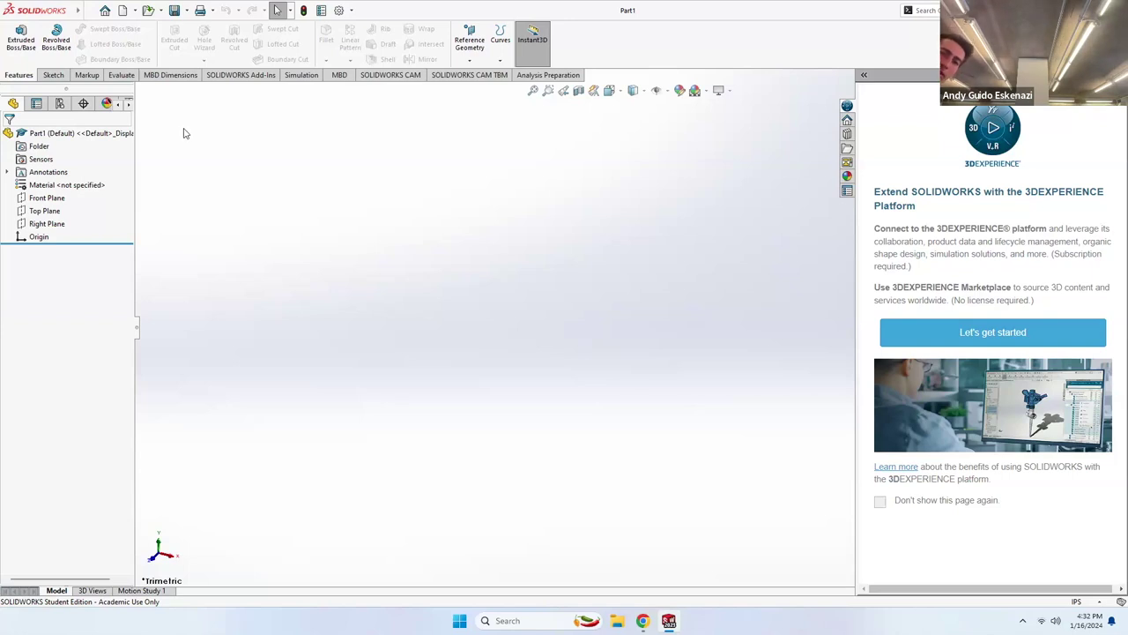
left_click(53, 75)
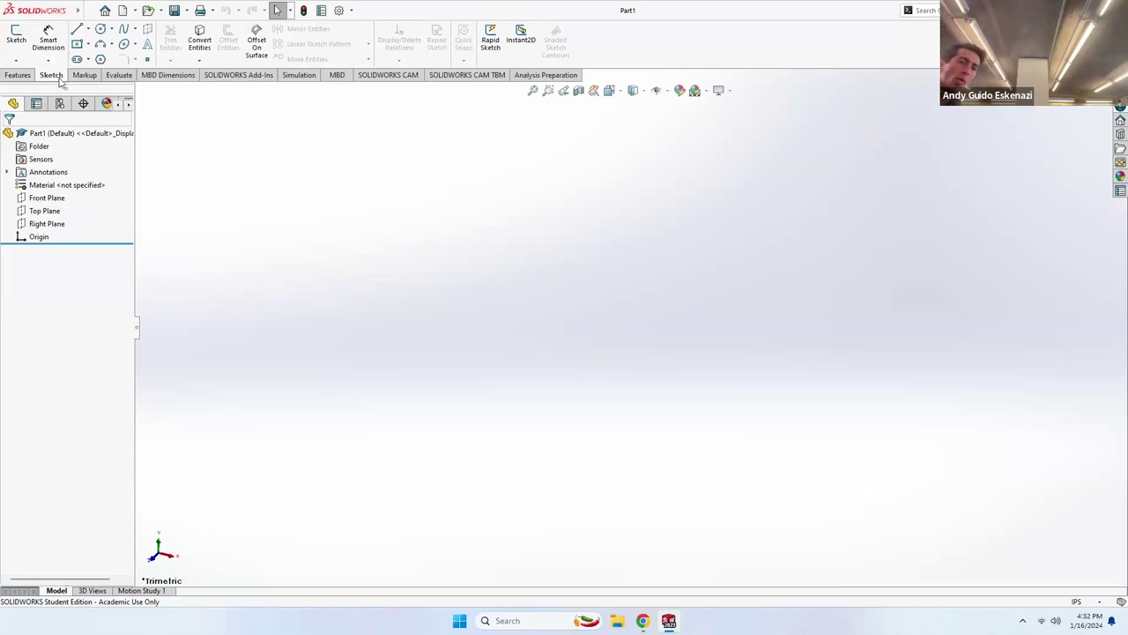
left_click(16, 40)
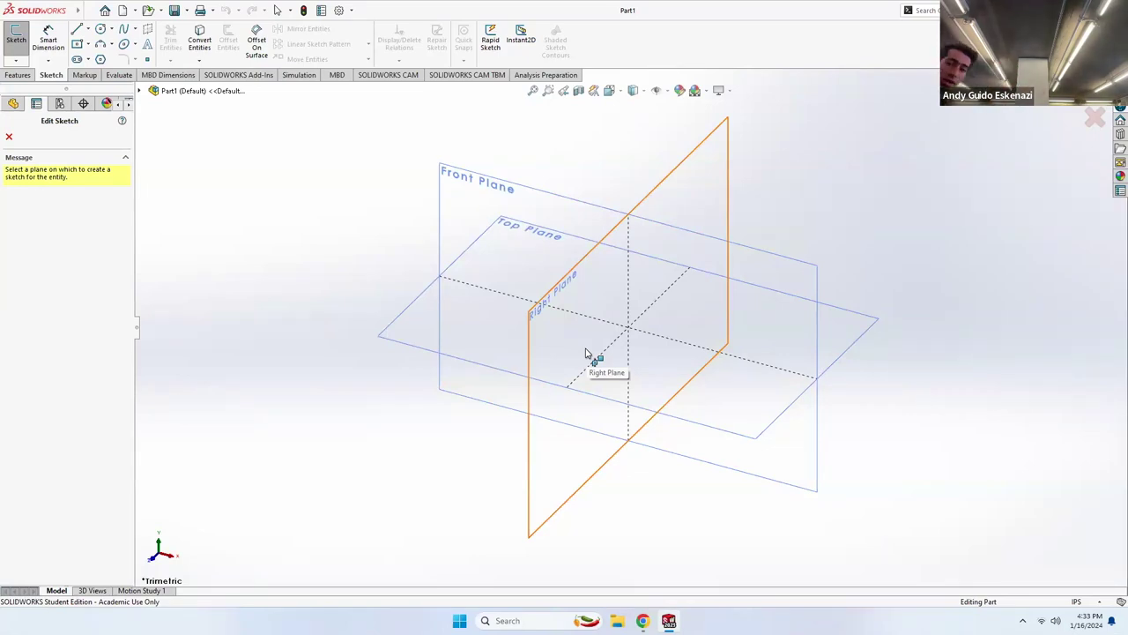
left_click(418, 326)
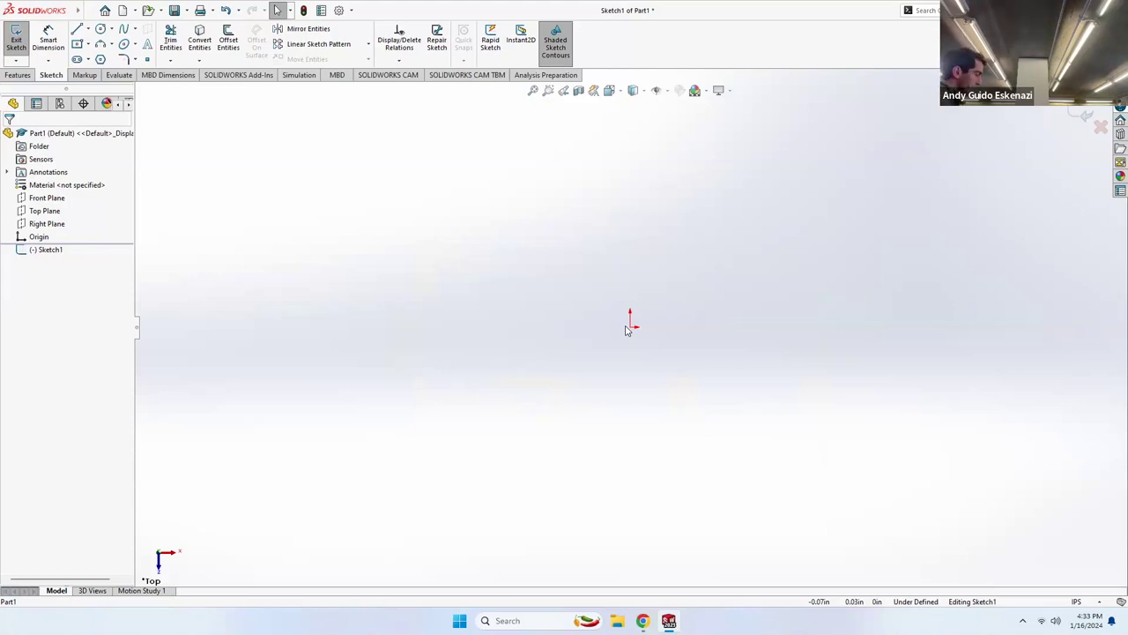
Sketch a circle of about 2.31 in radius above and left of the origin, and shift it slightly to a new position.
left_click(101, 31)
left_click(331, 188)
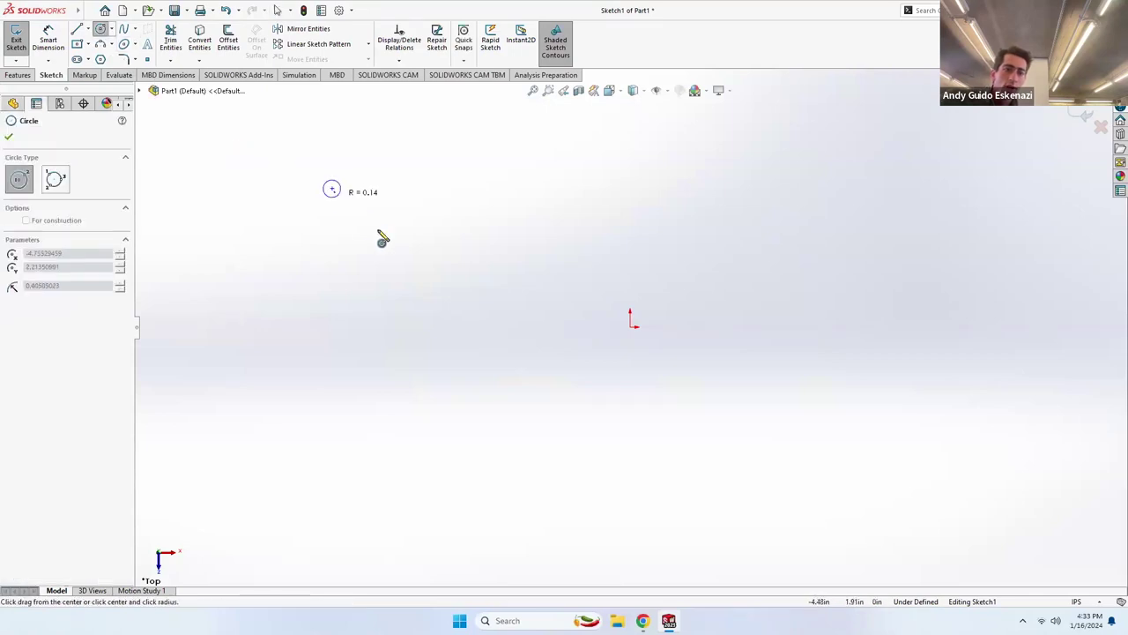
left_click(437, 301)
key("f")
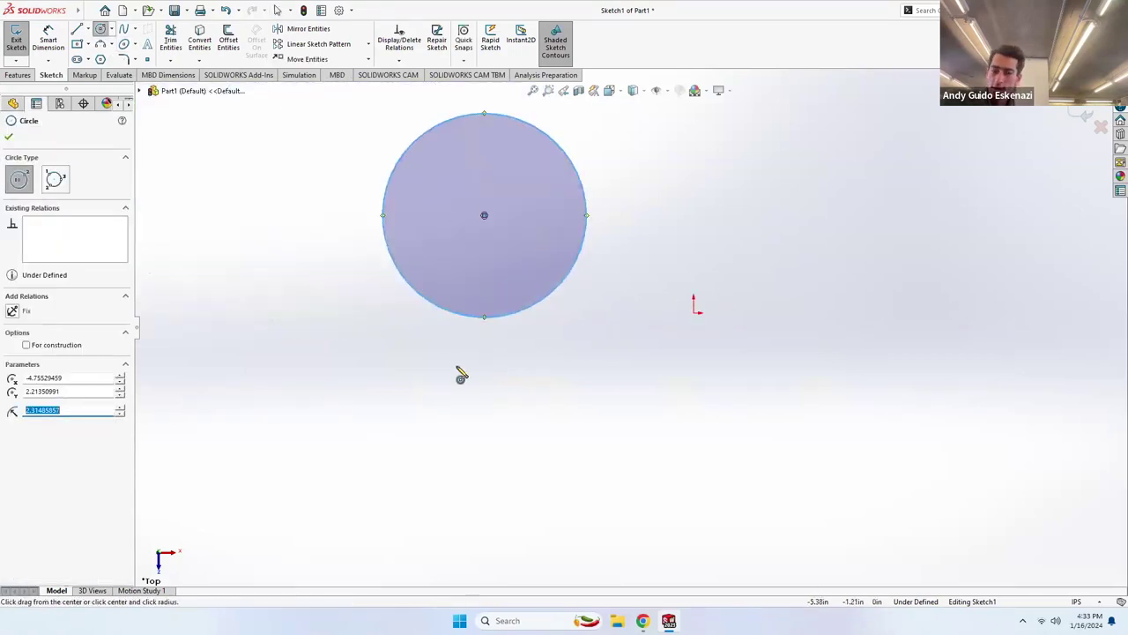
scroll(613, 261, "down", 3)
key("Escape")
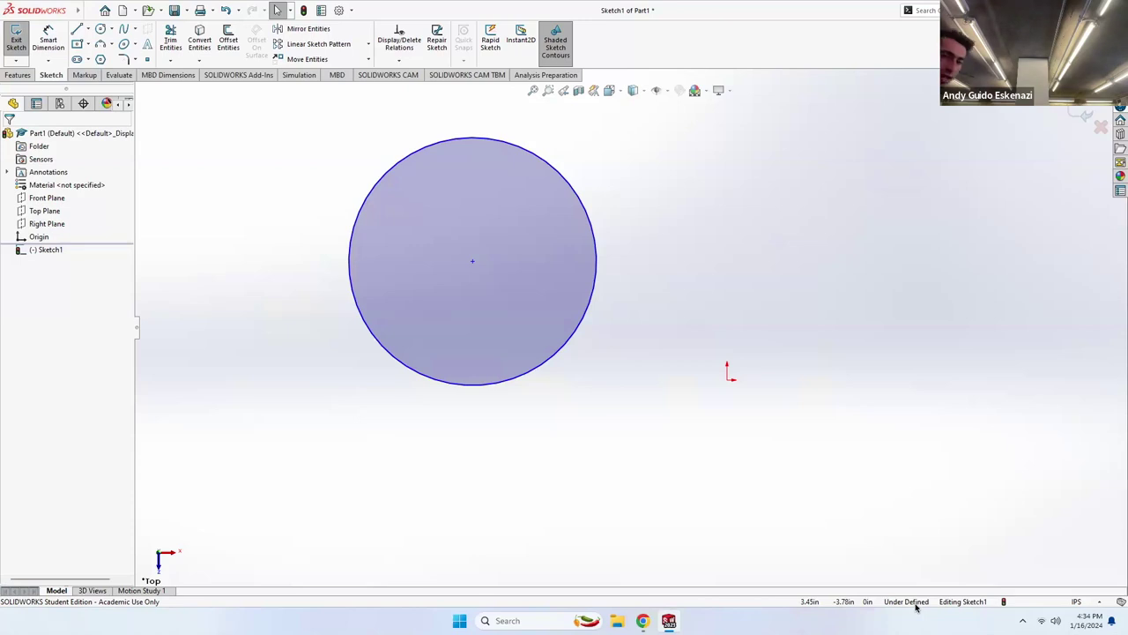
left_click_drag(449, 344, 423, 362)
left_click_drag(459, 309, 552, 327)
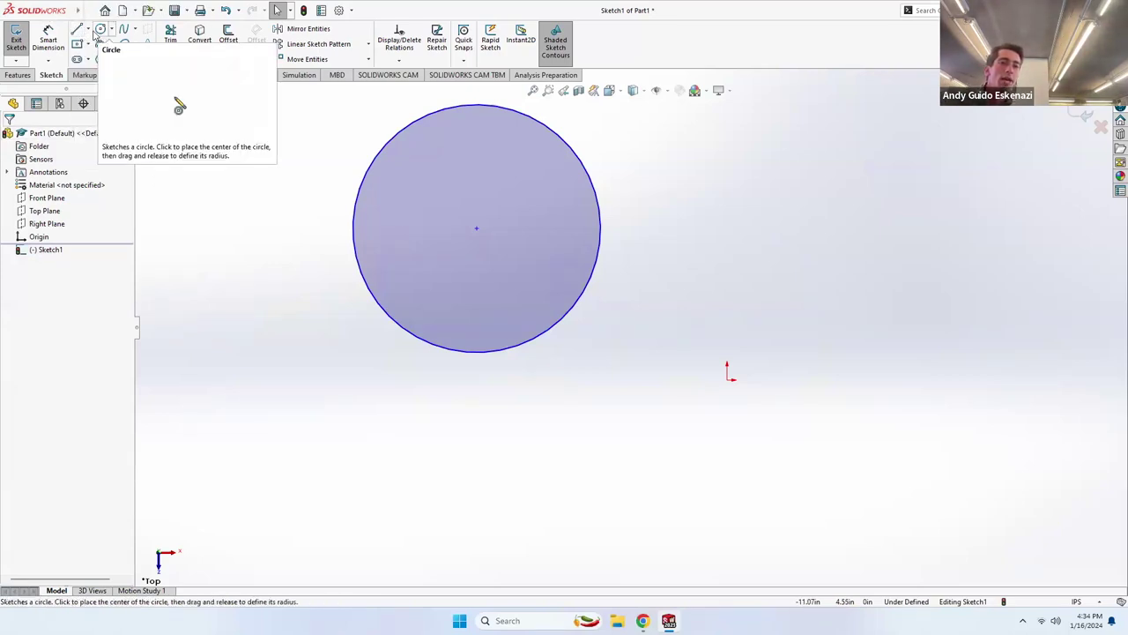
Sketch a vertical centerline about 2.83 in long down from the circle's center, continuing with a horizontal centerline to the origin.
left_click(88, 31)
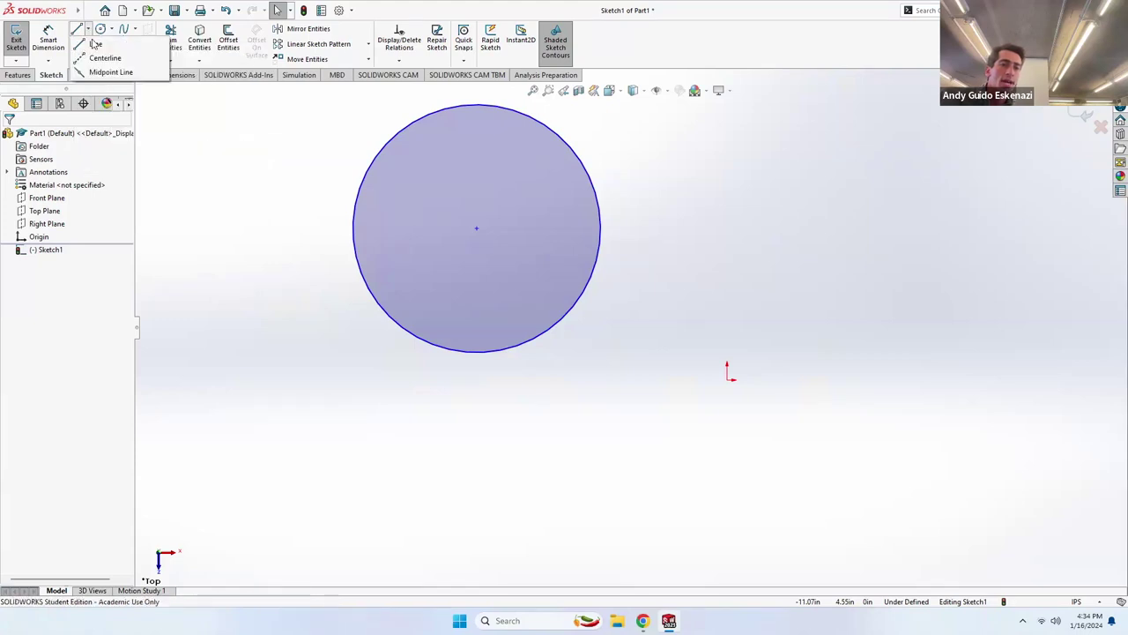
left_click(99, 58)
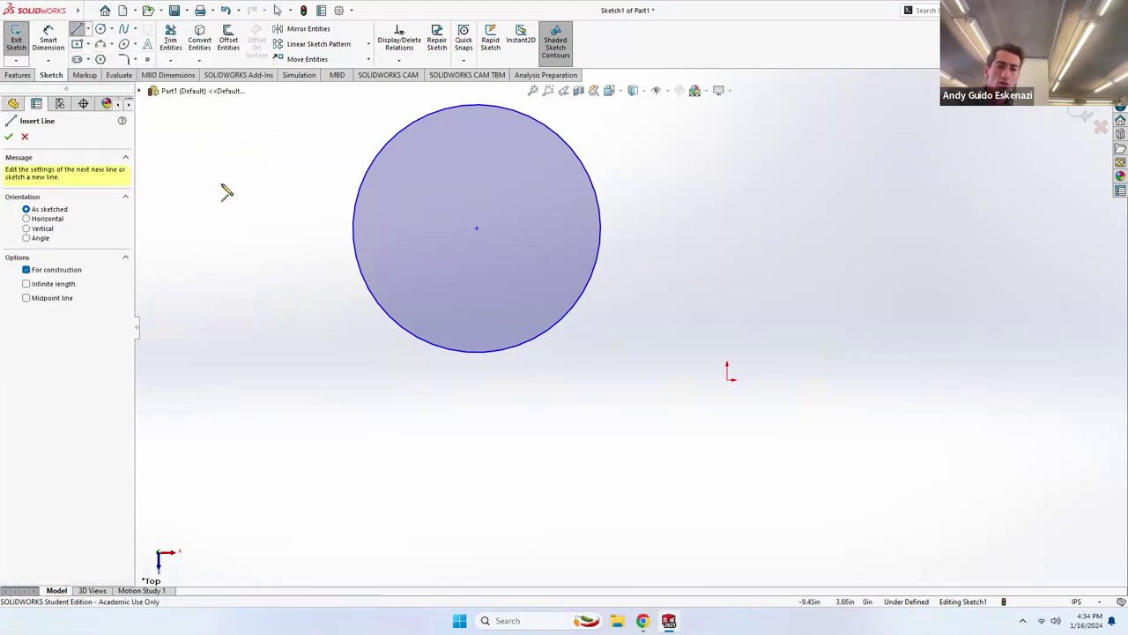
mouse_move(183, 7)
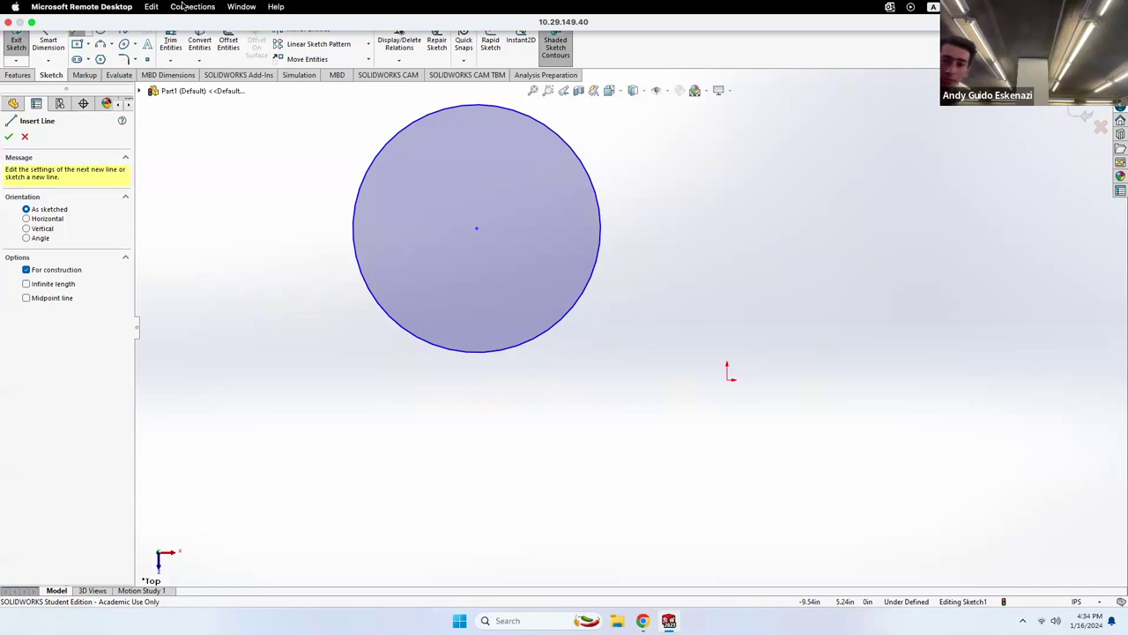
left_click(476, 228)
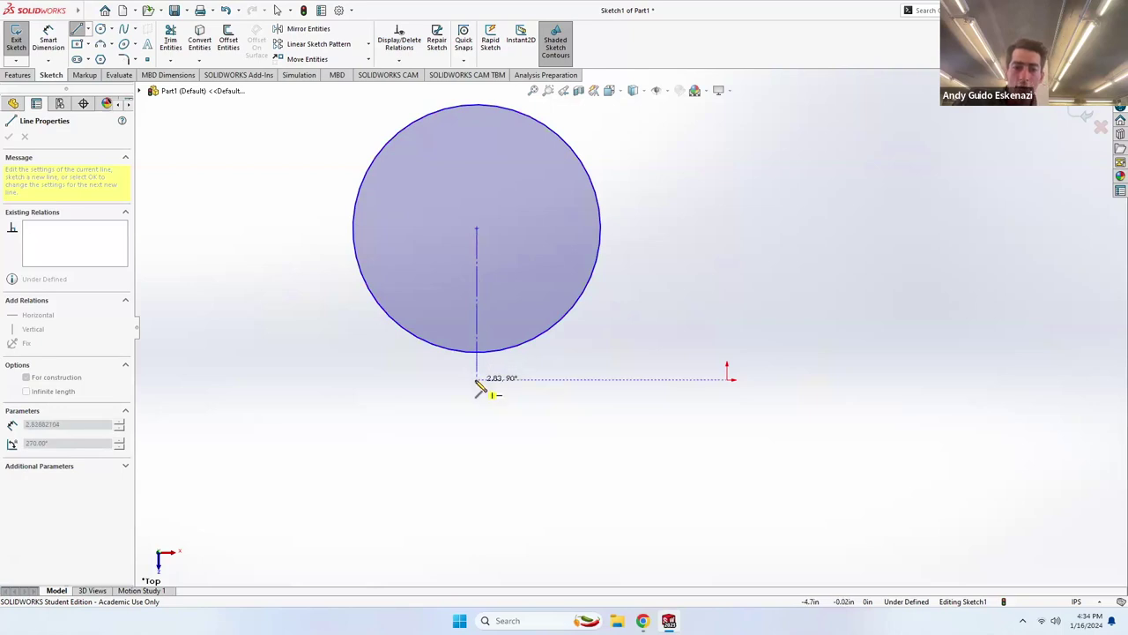
left_click(476, 379)
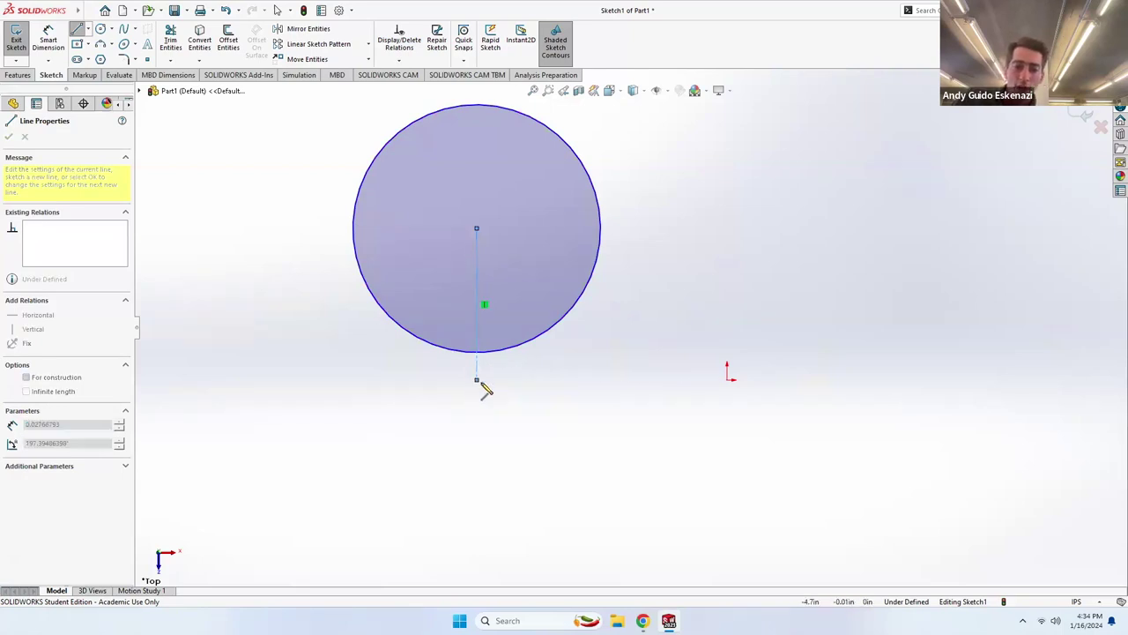
left_click(727, 379)
key("Escape")
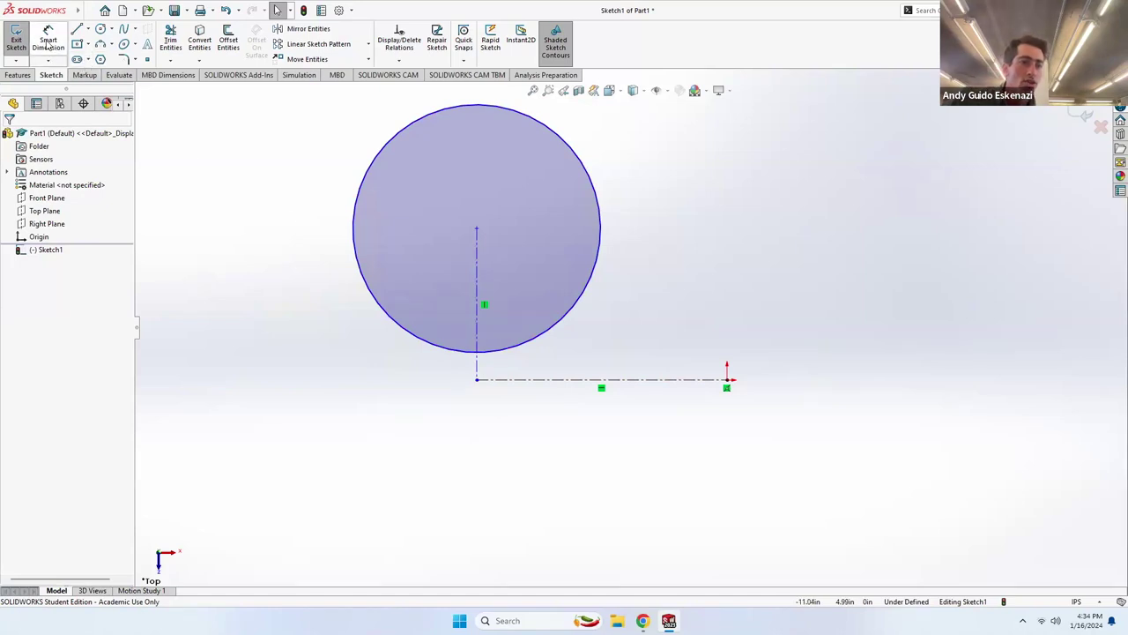
Dimension the horizontal centerline's length as 4 in.
left_click(47, 42)
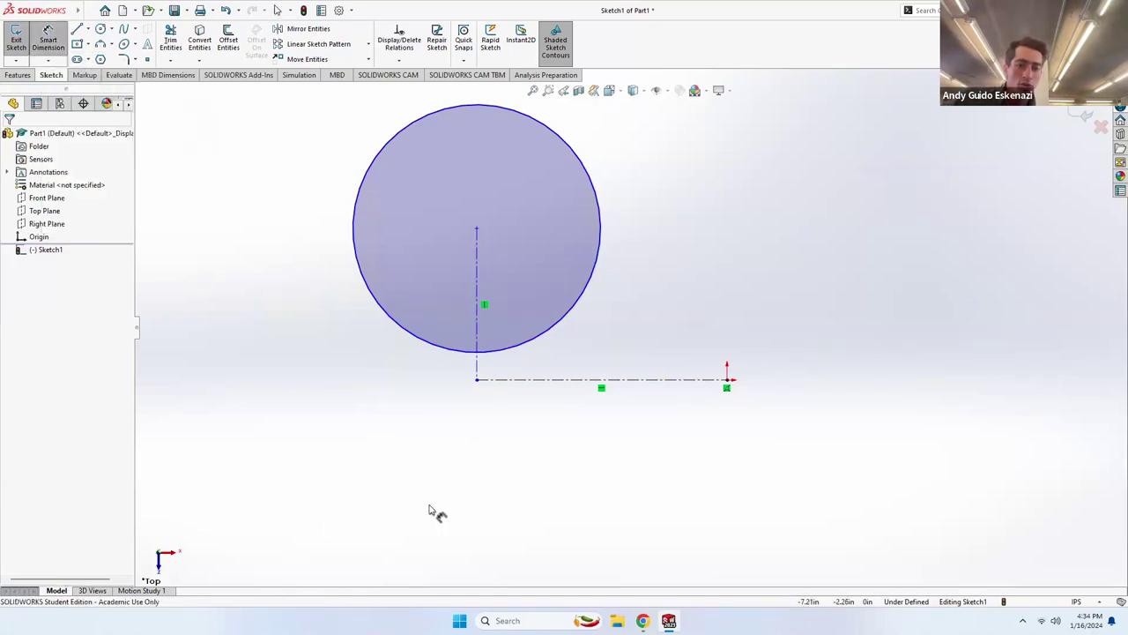
left_click(513, 380)
left_click(532, 433)
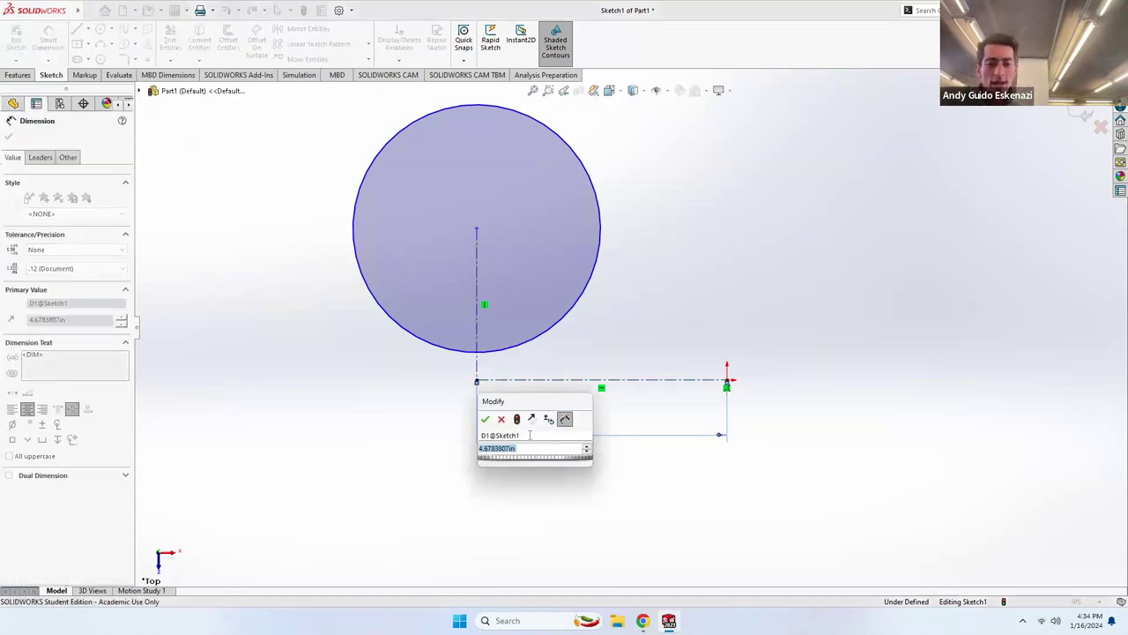
type("4")
key("Return")
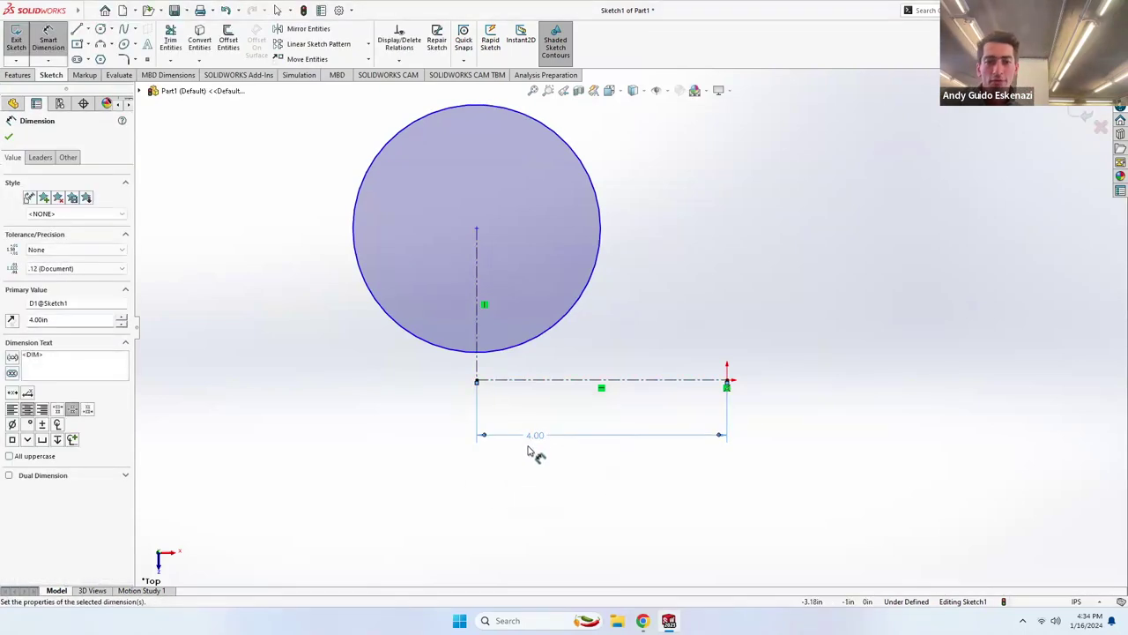
Dimension the vertical centerline's length as 2.4 in.
left_click(476, 328)
left_click(329, 304)
type("2")
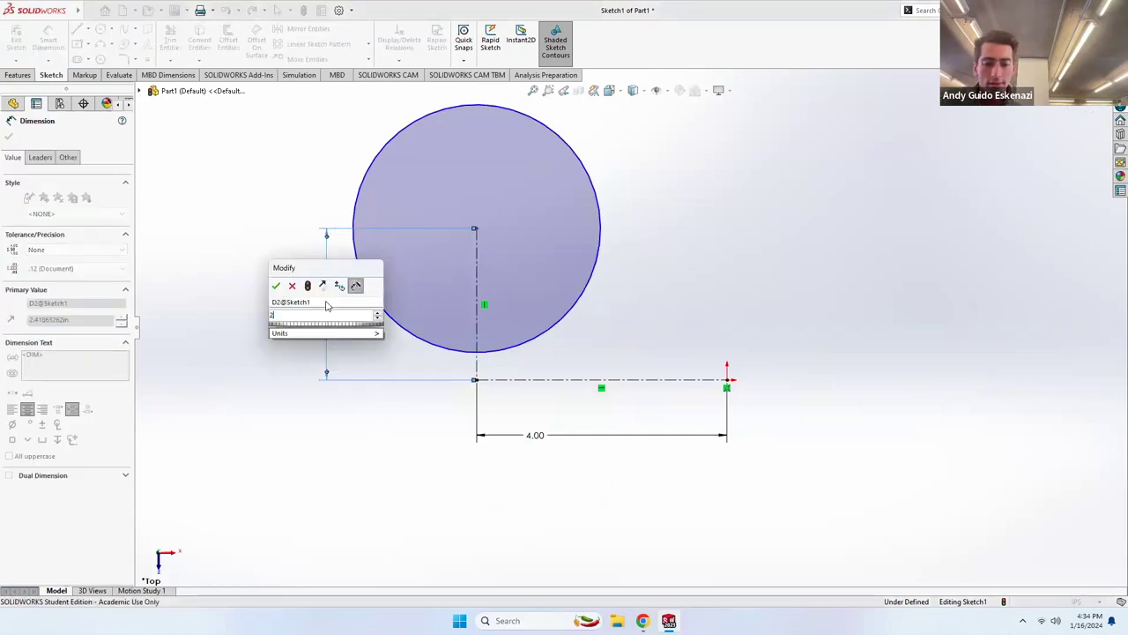
type(".4")
key("Return")
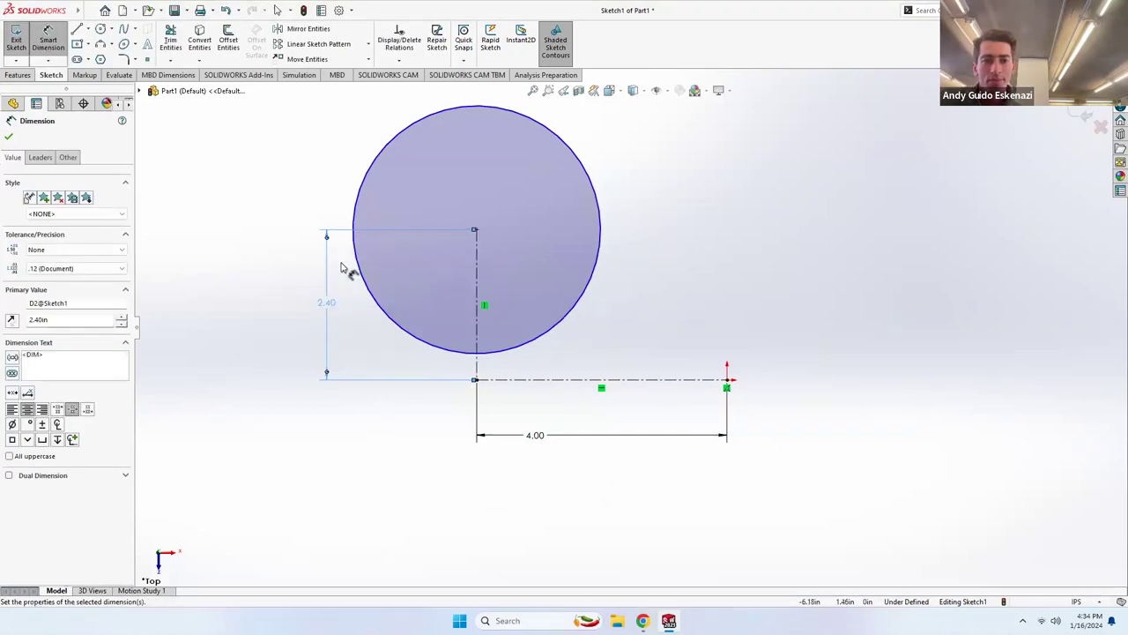
Dimension the circle's diameter as 2 in and finish dimensioning.
left_click(356, 217)
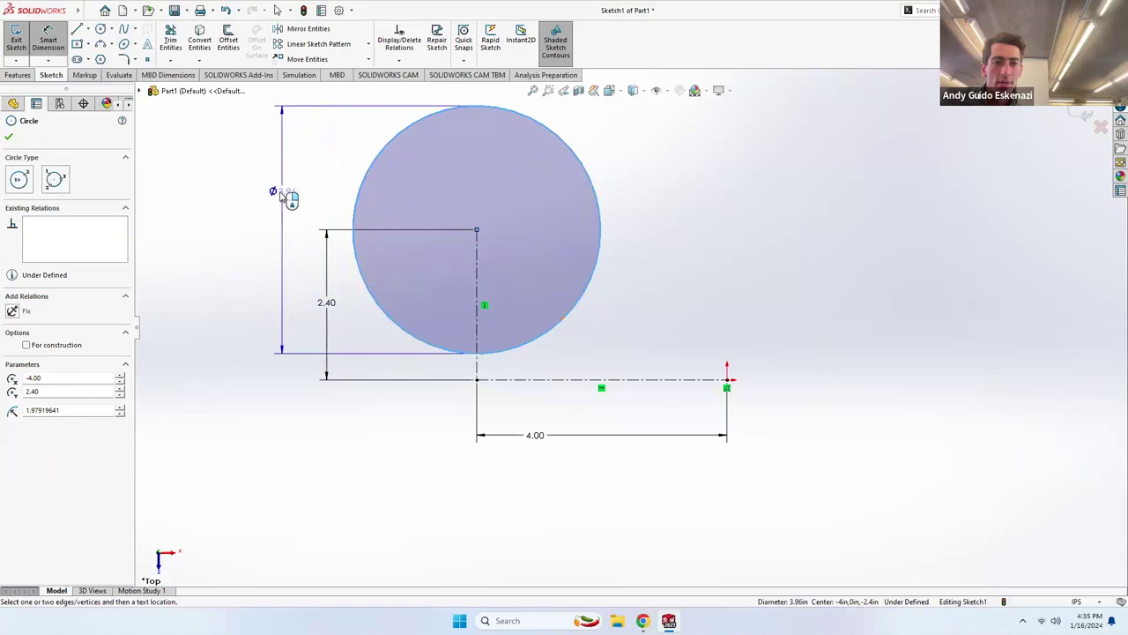
left_click(275, 204)
type("2")
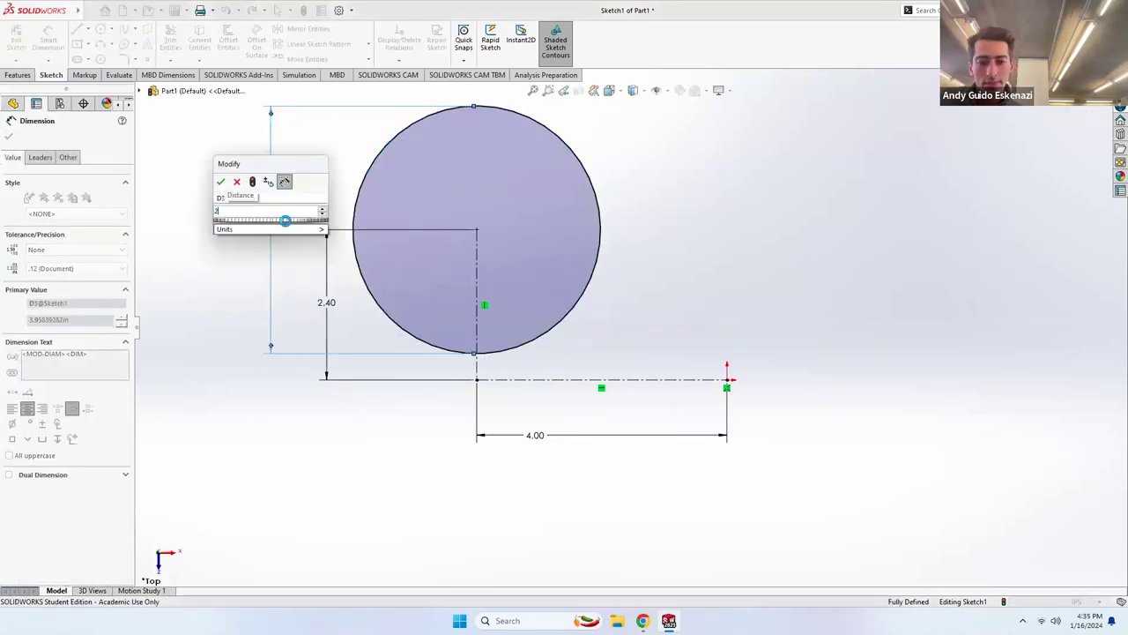
key("Return")
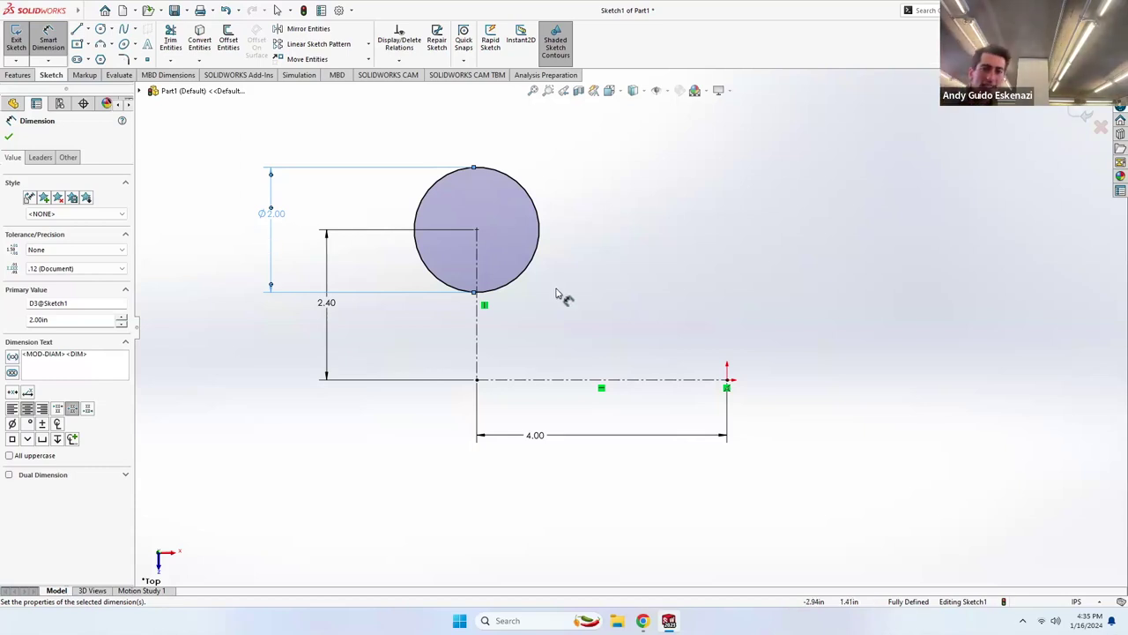
left_click(518, 290)
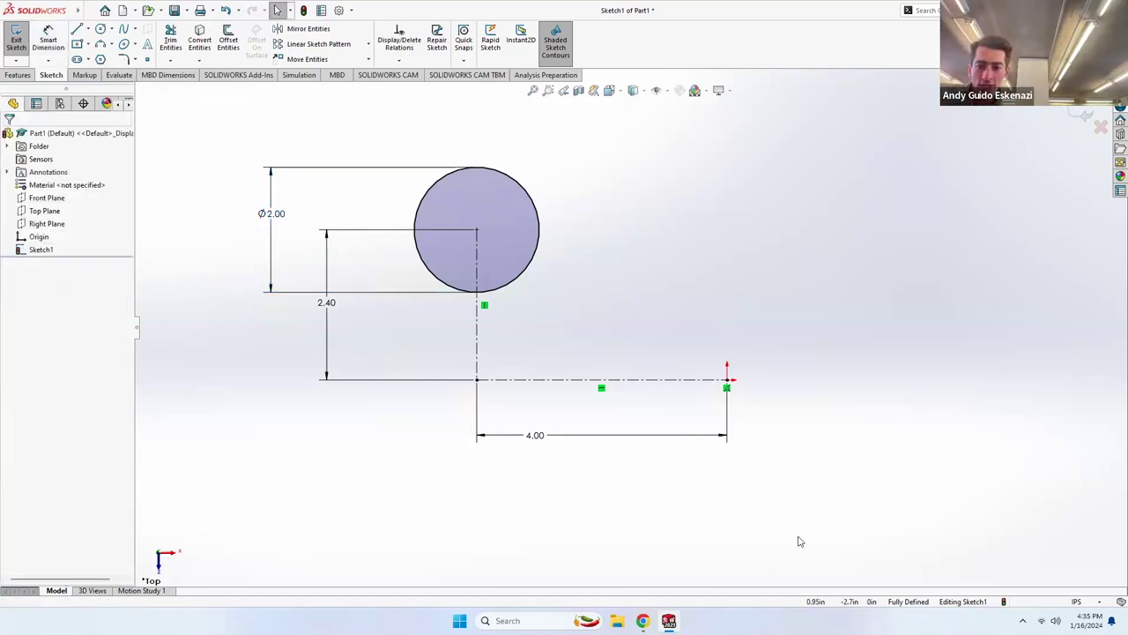
Keep the document units at IPS (inch, pound, second) and set the horizontal centerline's length to 5 in.
left_click(1077, 602)
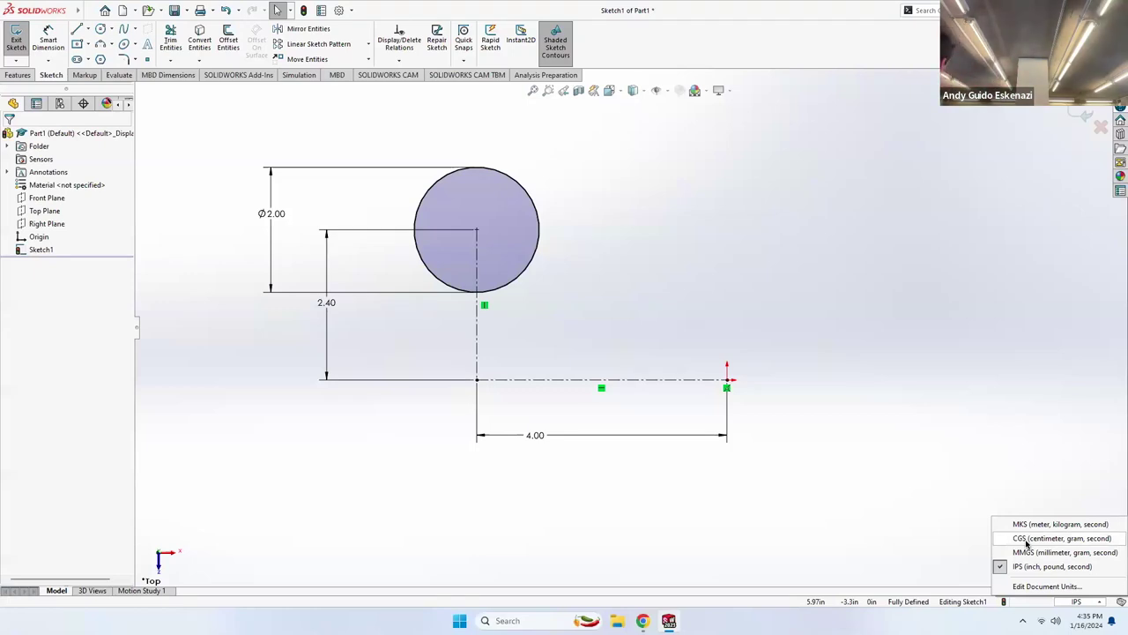
left_click(1049, 565)
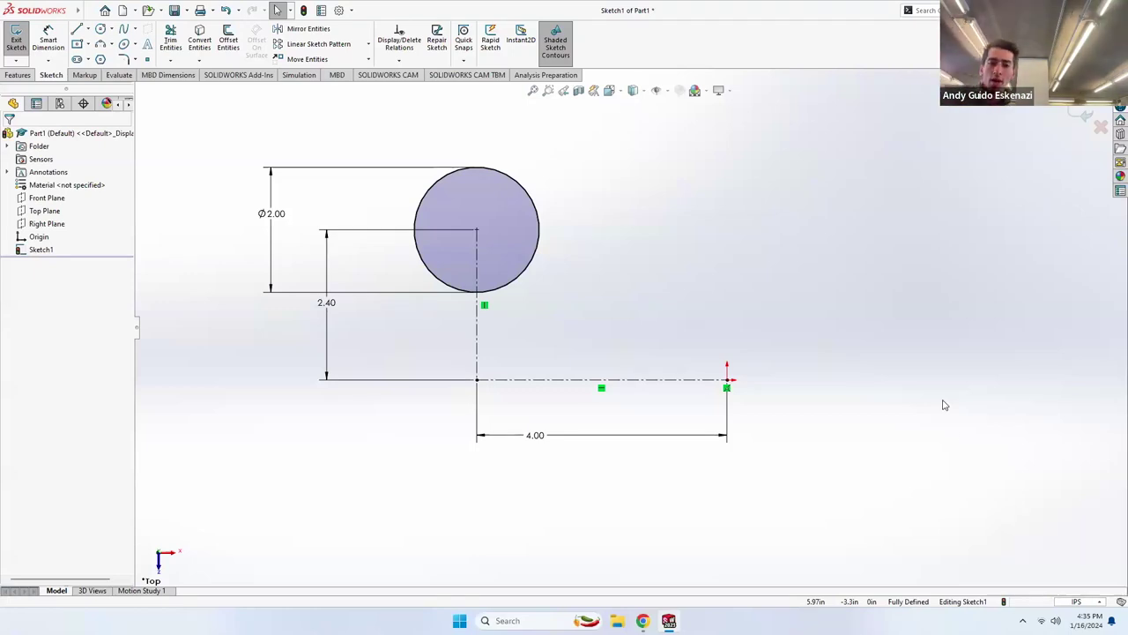
left_click(539, 437)
double_click(540, 437)
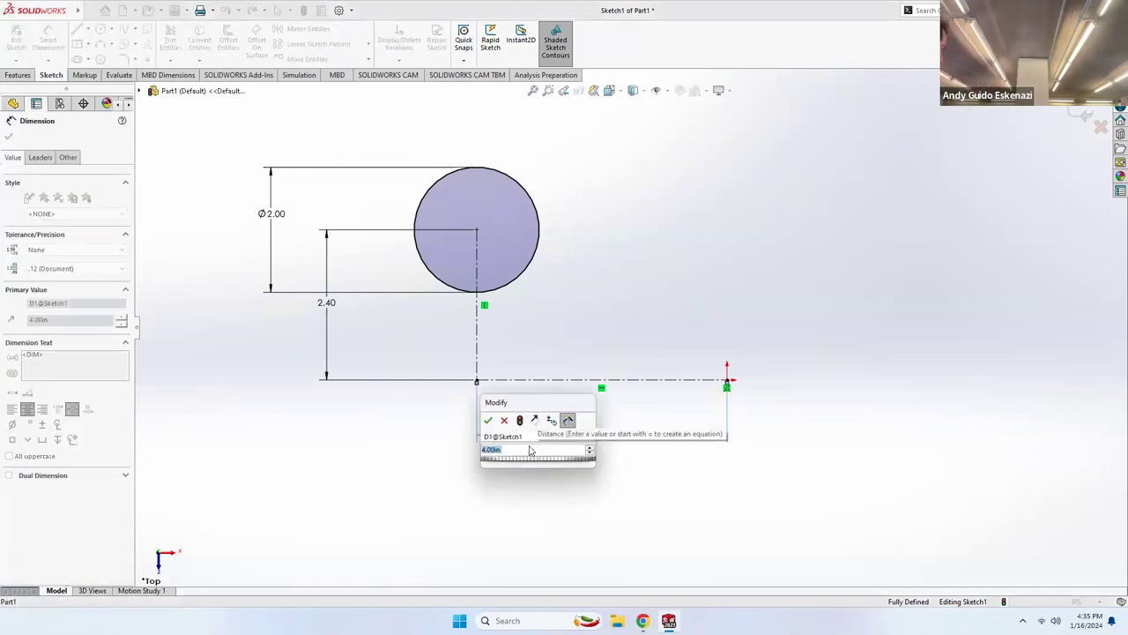
type("5")
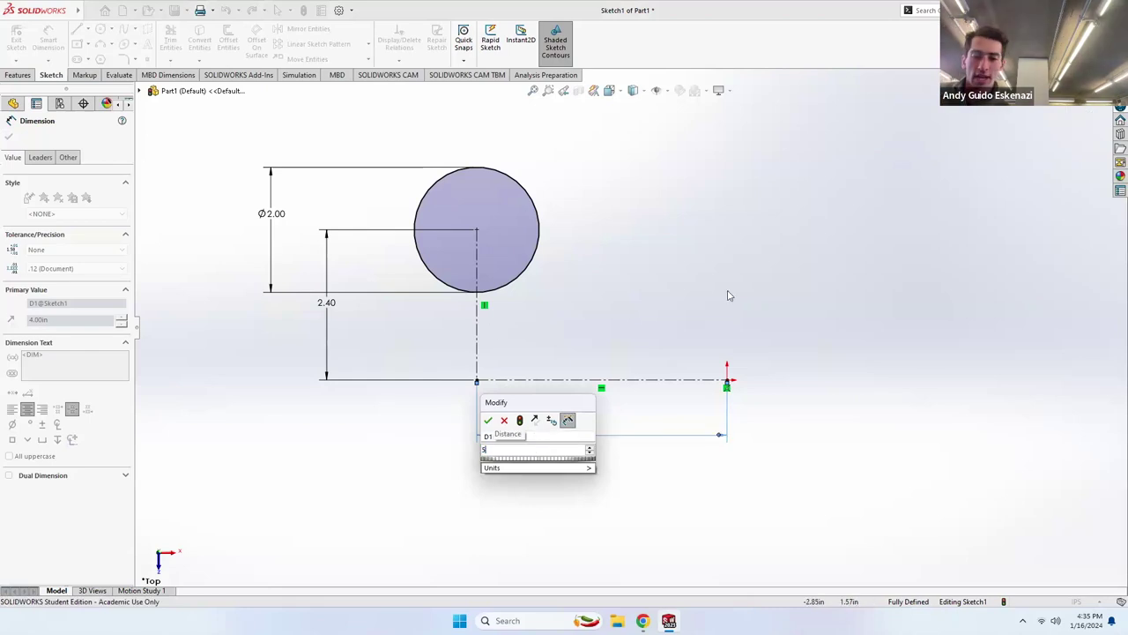
key("Return")
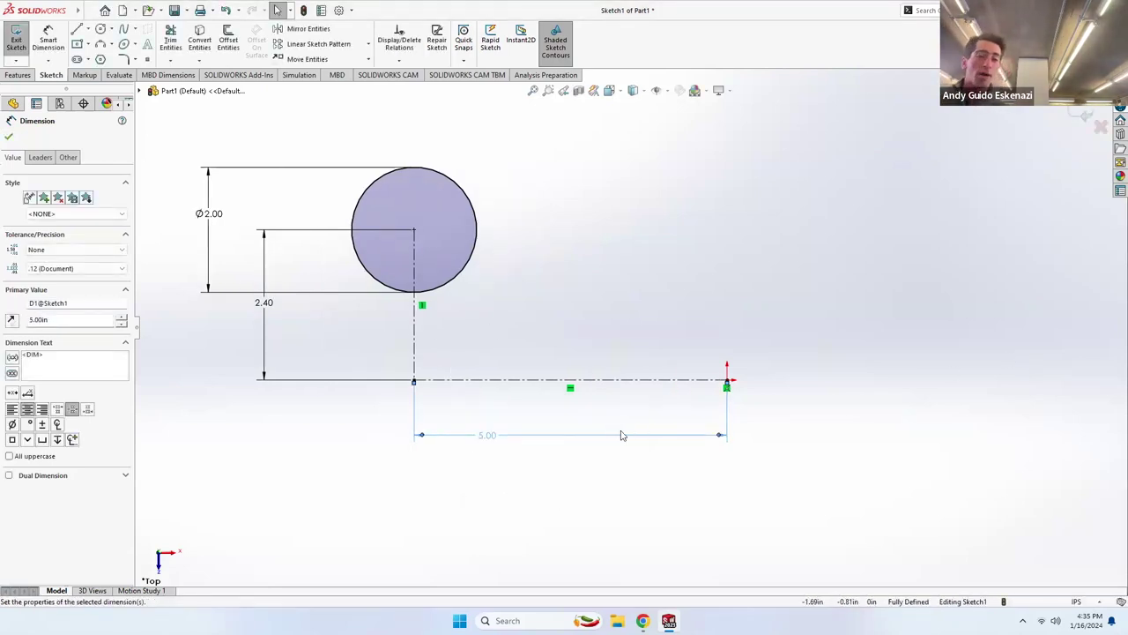
Change the horizontal centerline's length to 6 in and, in a second edit, to 5 cm.
double_click(492, 437)
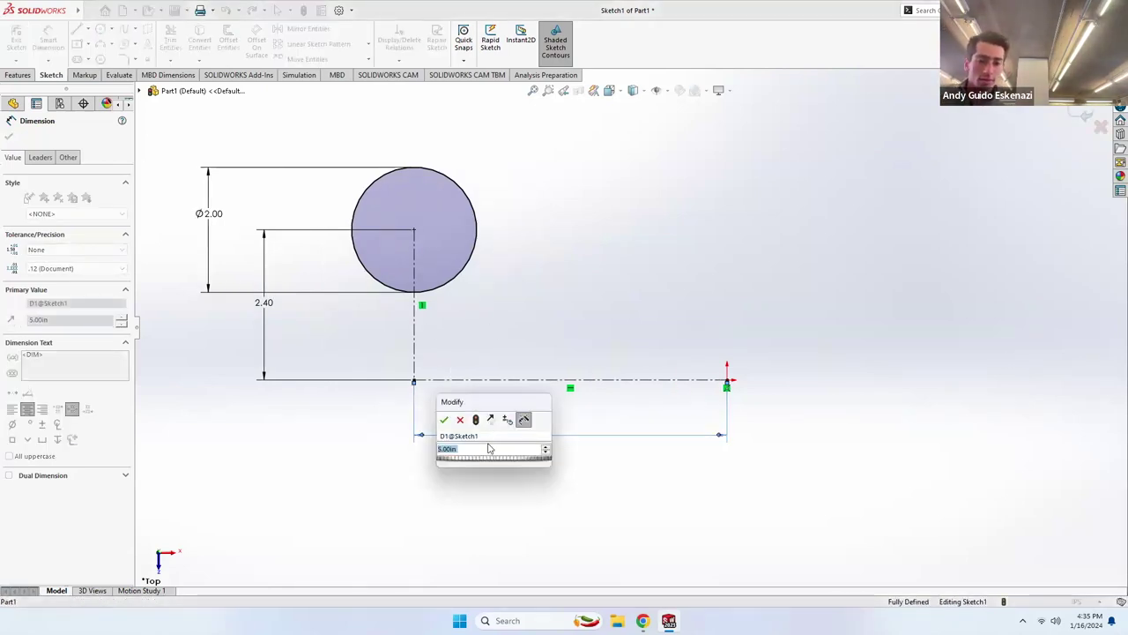
type("6")
key("Return")
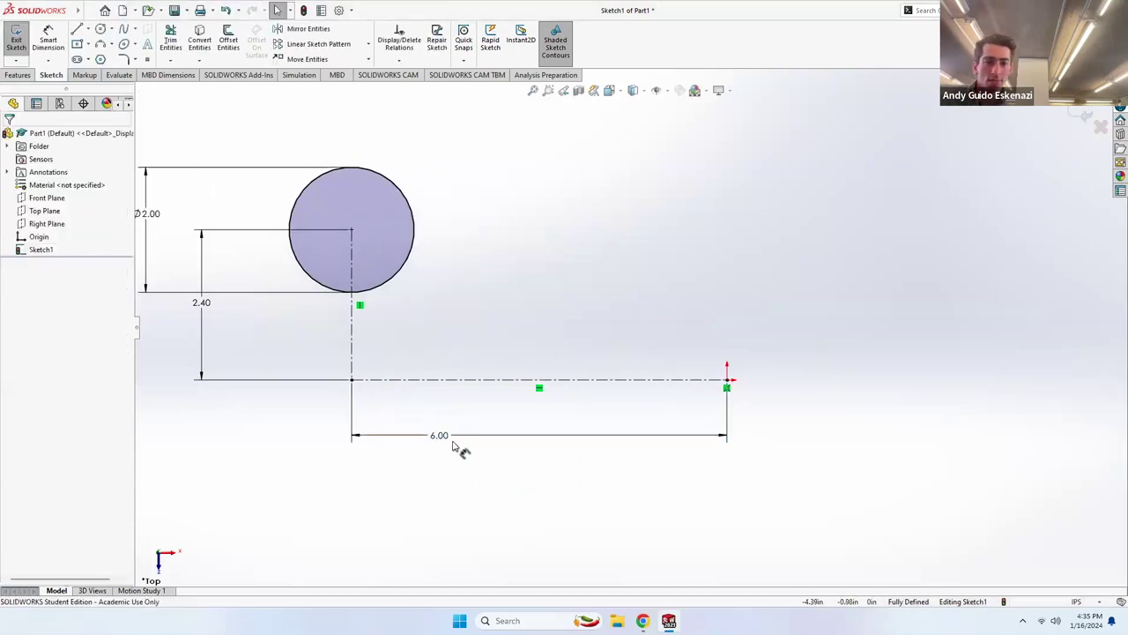
double_click(447, 435)
type("5cm")
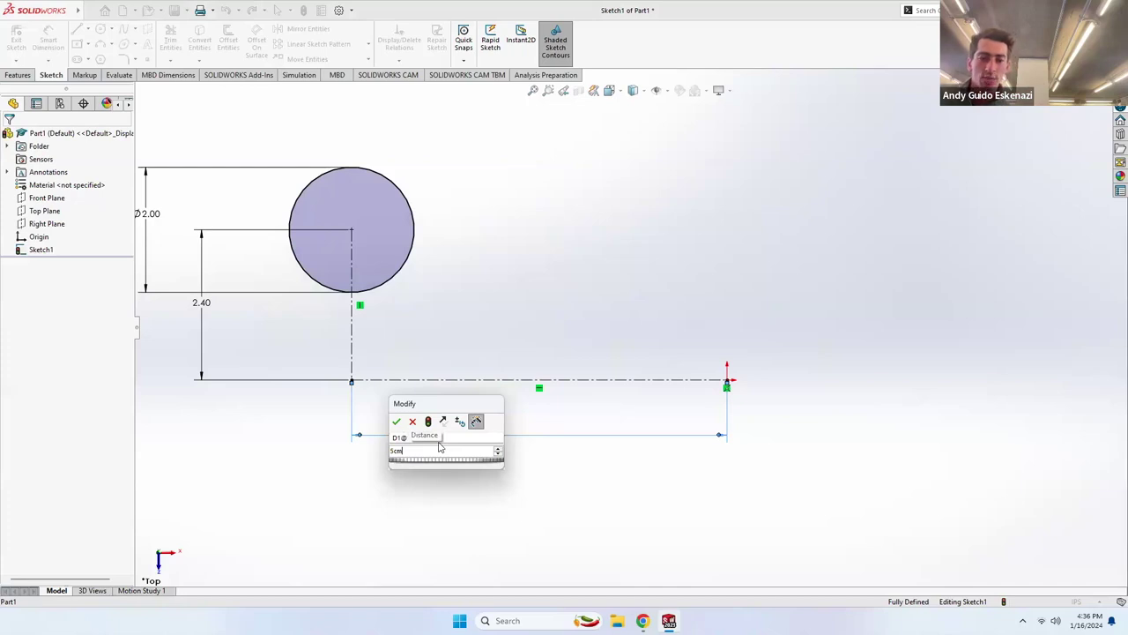
key("Return")
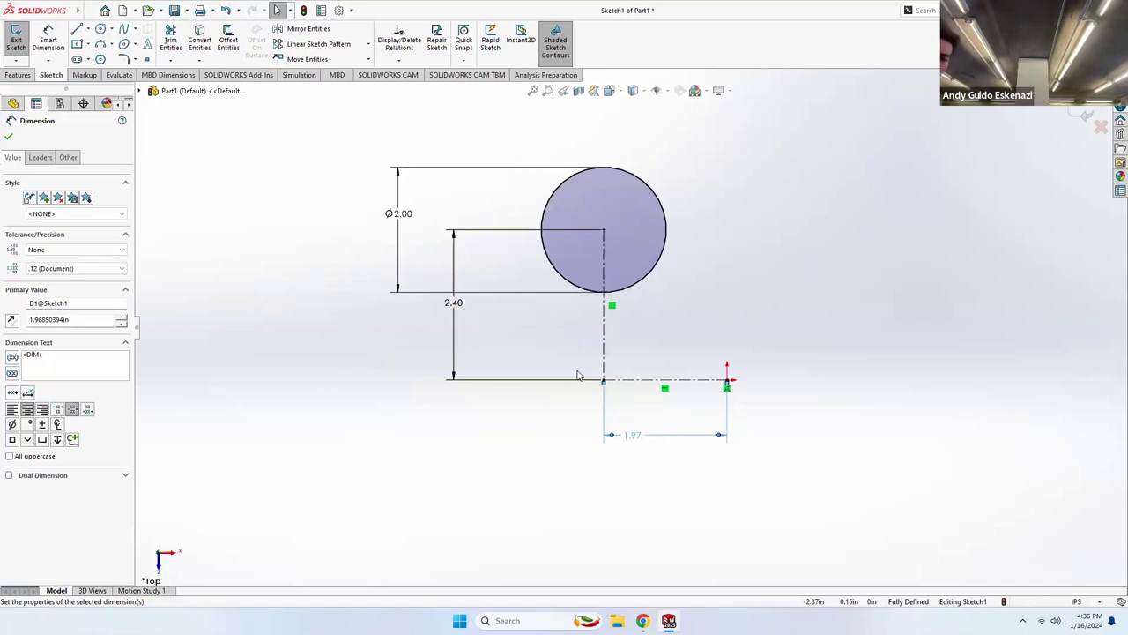
Set the horizontal centerline's length to 4 in and deselect the dimension.
double_click(633, 435)
type("4")
key("Return")
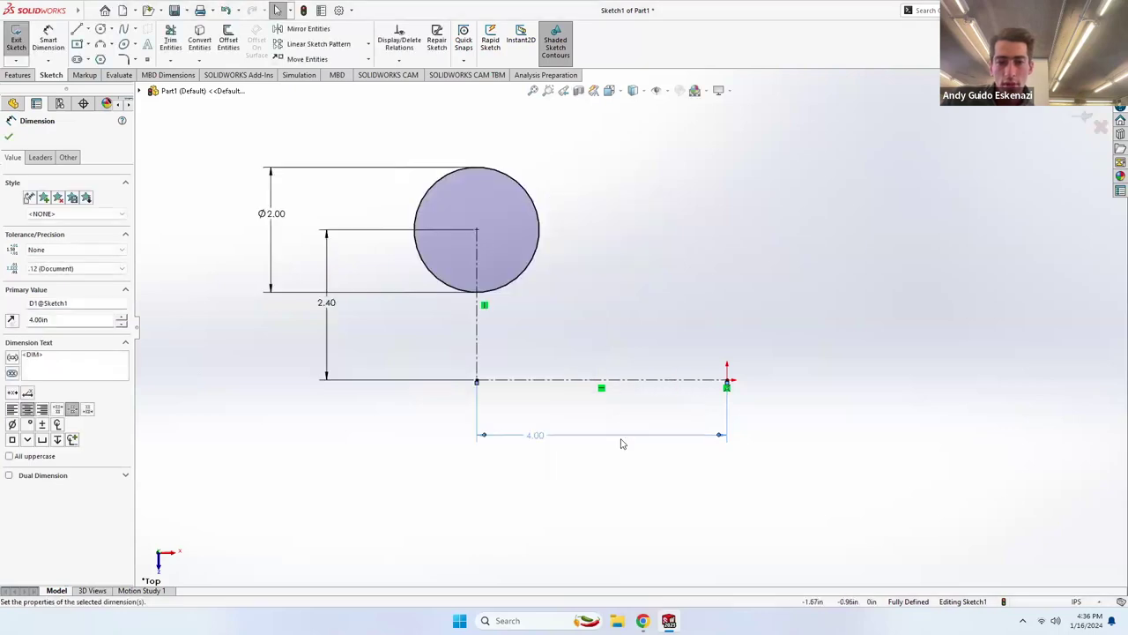
left_click(353, 361)
key("z")
key("z")
key("z")
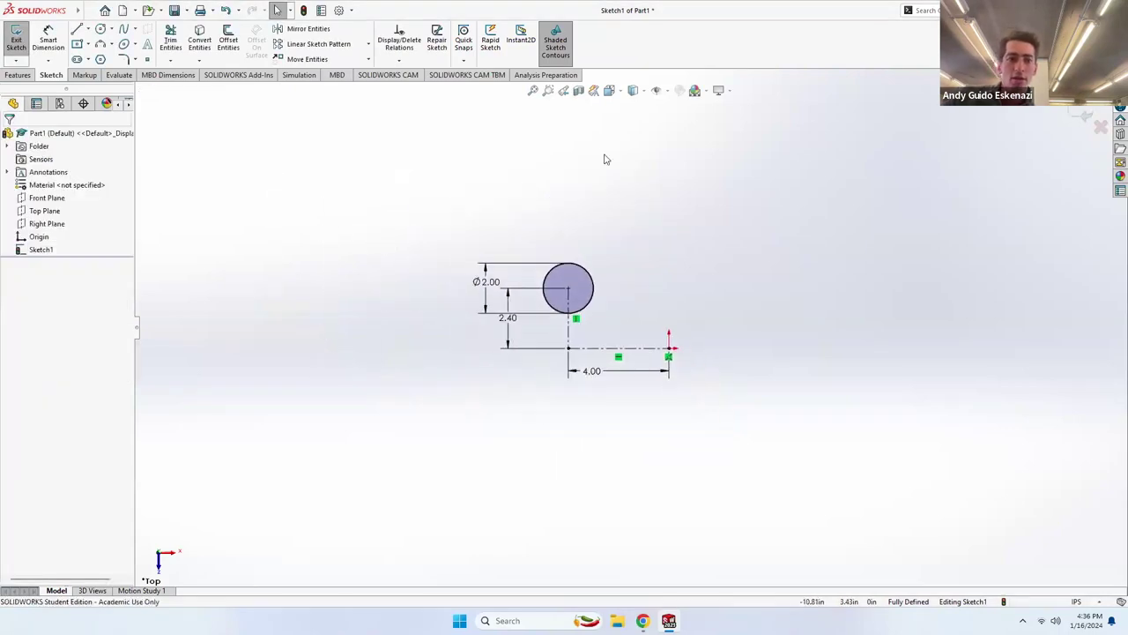
scroll(740, 194, "down", 2)
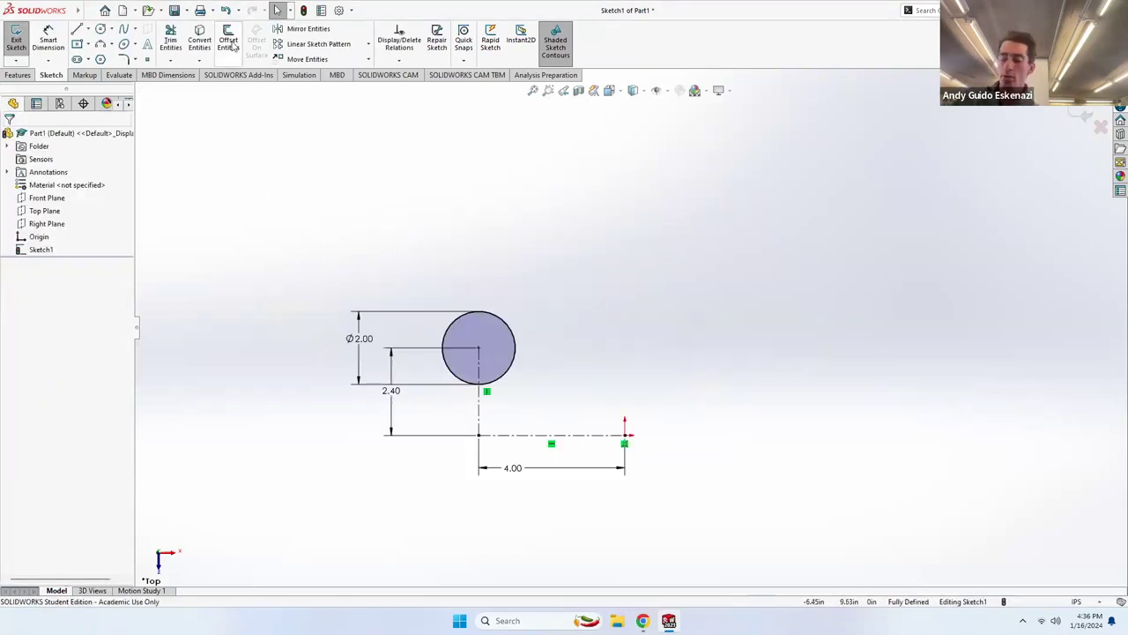
Sketch a ten-sided inscribed-circle polygon above and to the right of the origin, with sides about 2.11 in long.
left_click(100, 60)
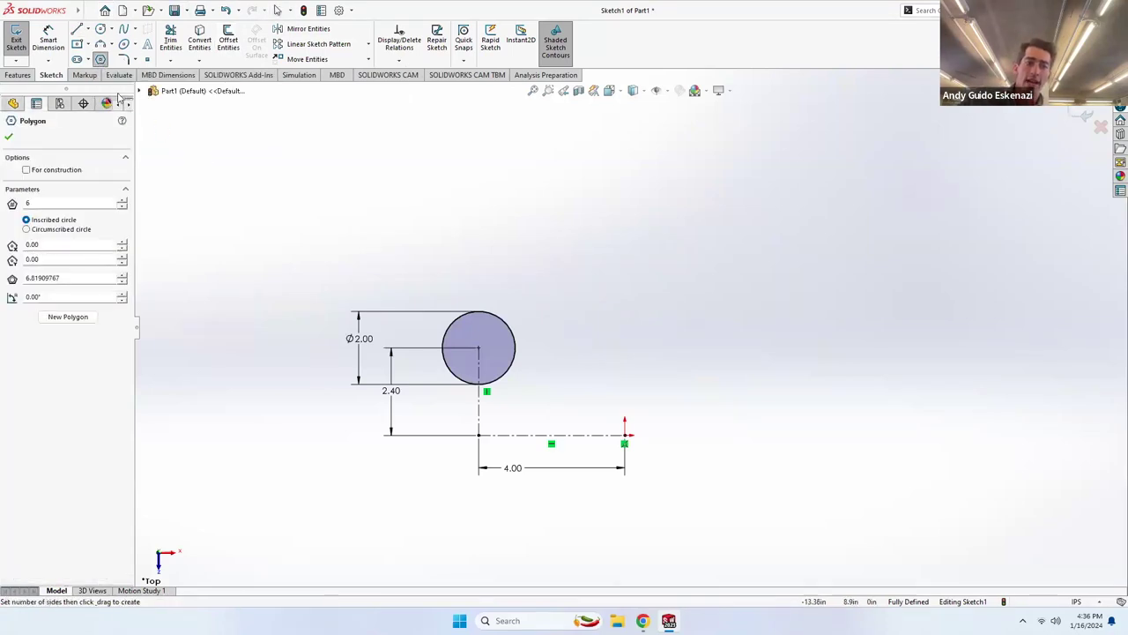
double_click(62, 202)
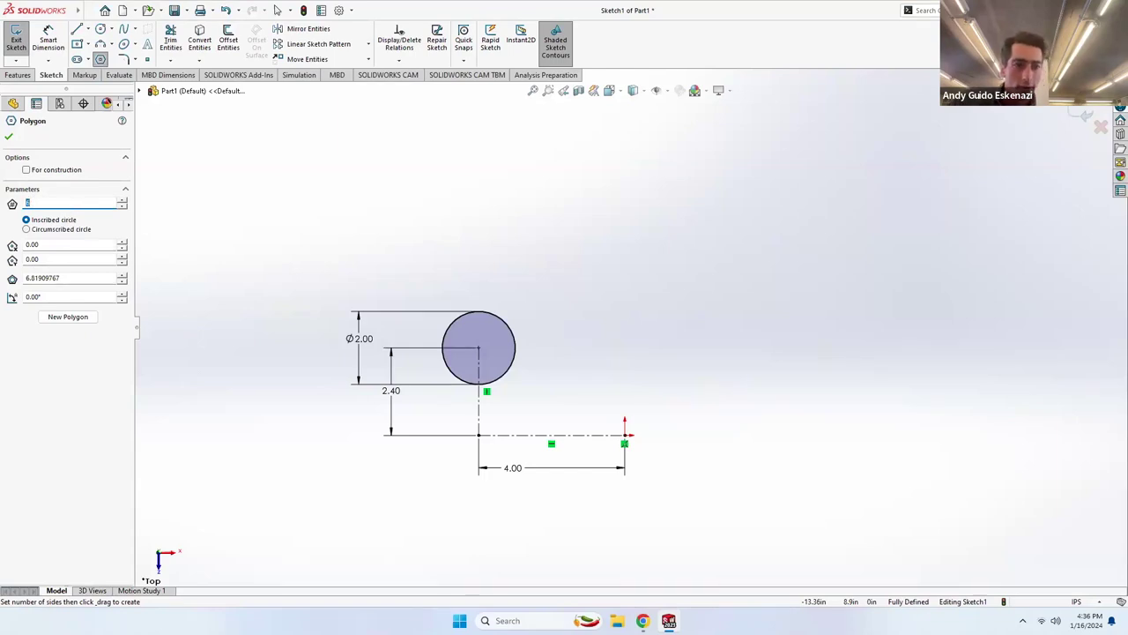
left_click(12, 138)
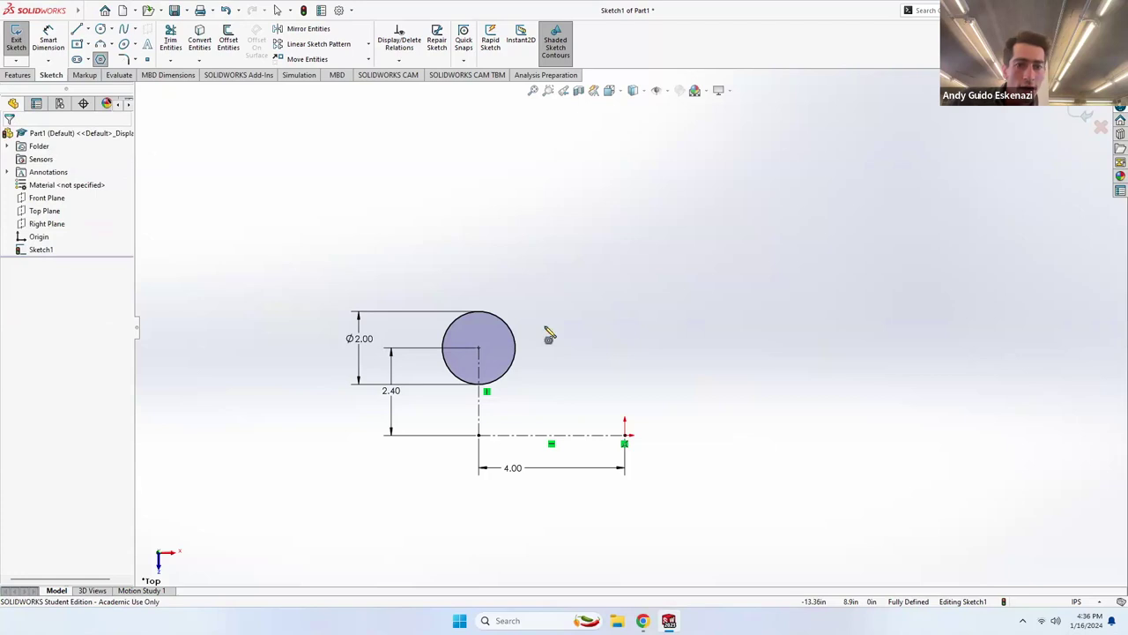
left_click(789, 278)
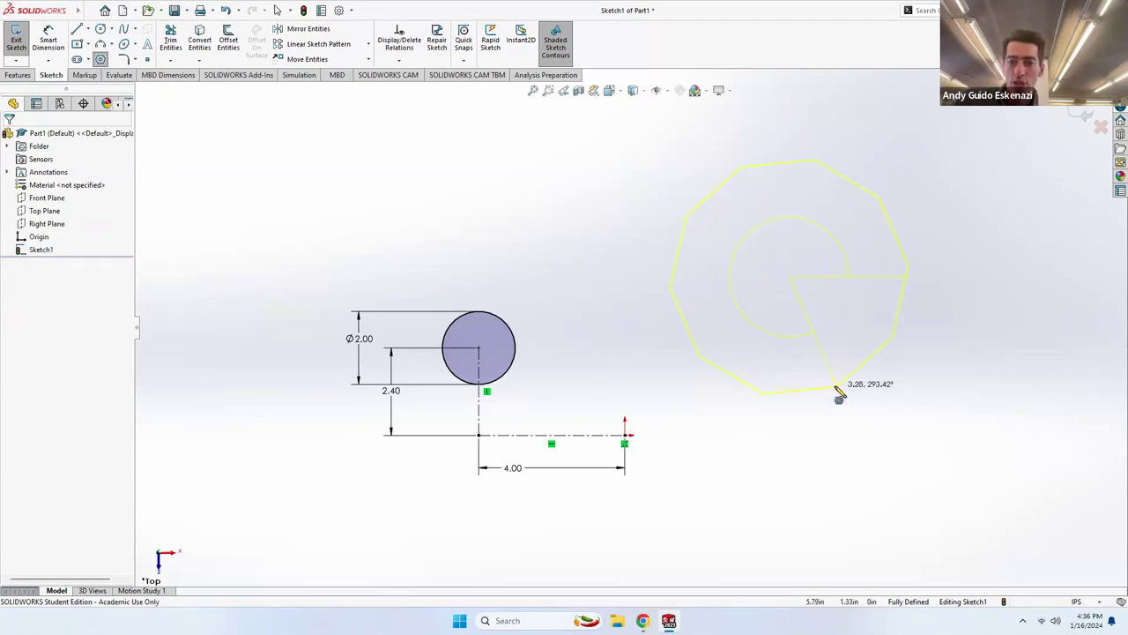
left_click(865, 379)
key("Escape")
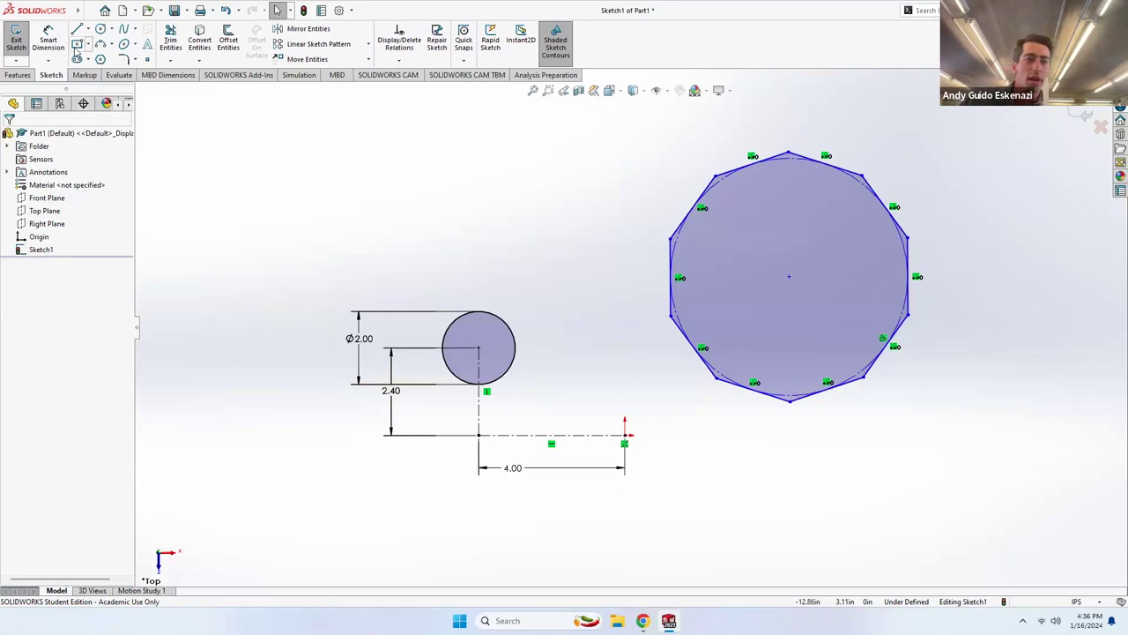
left_click(88, 29)
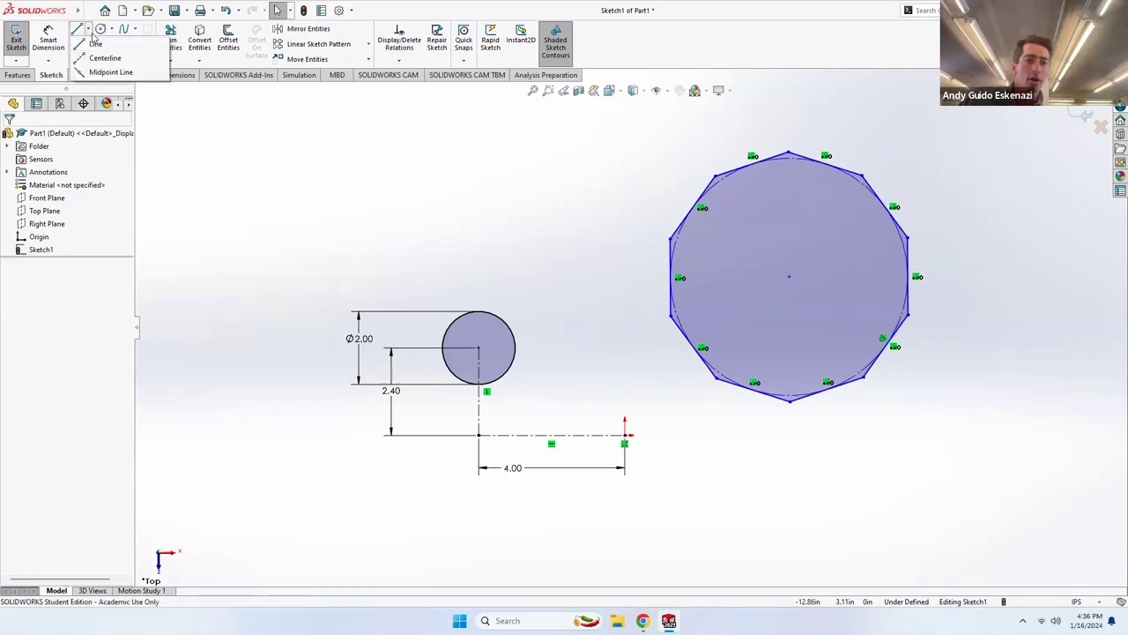
left_click(88, 29)
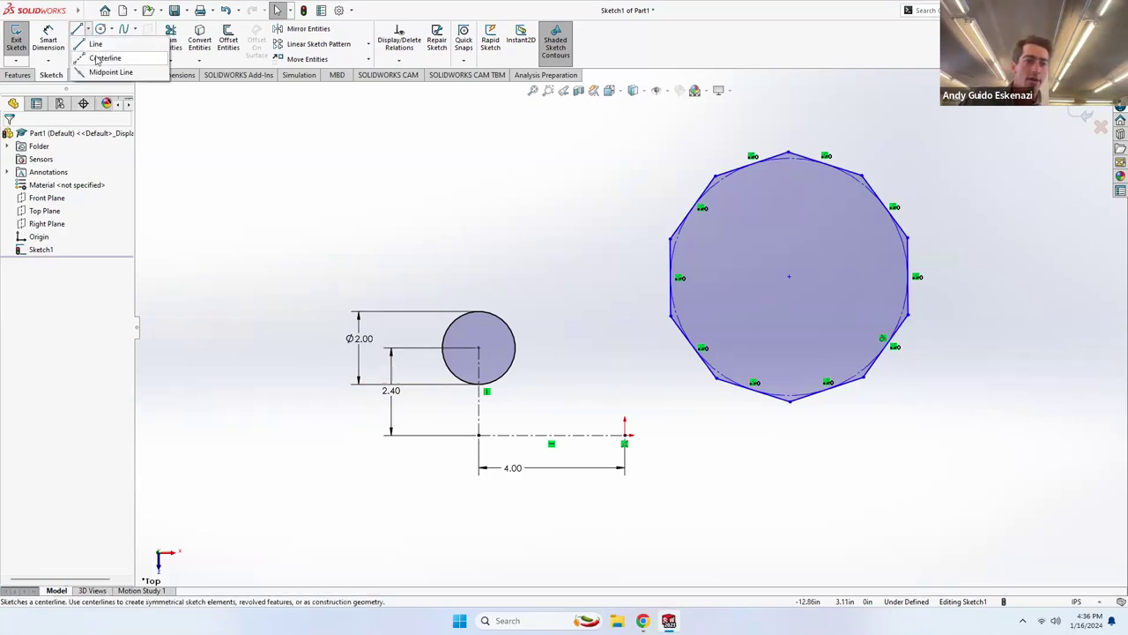
left_click(108, 50)
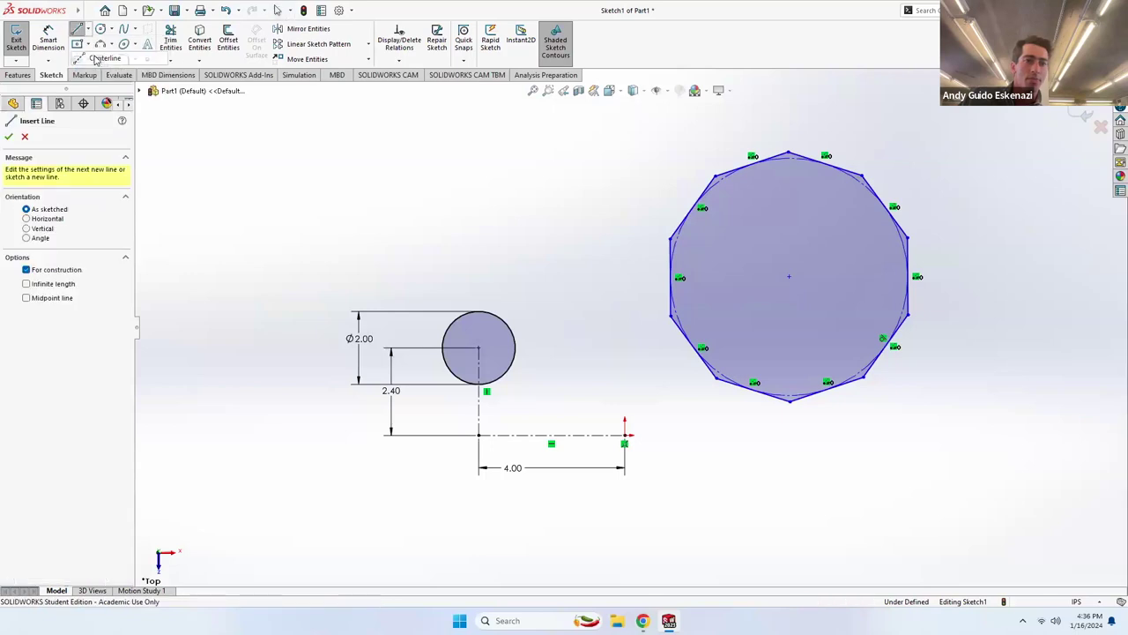
left_click(626, 435)
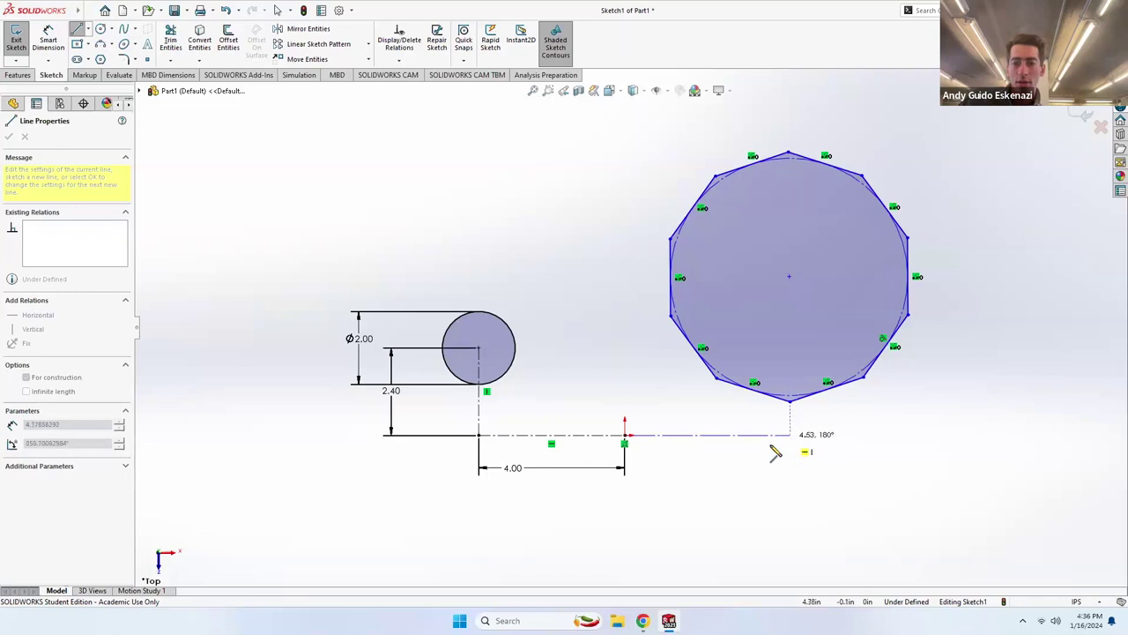
key("Escape")
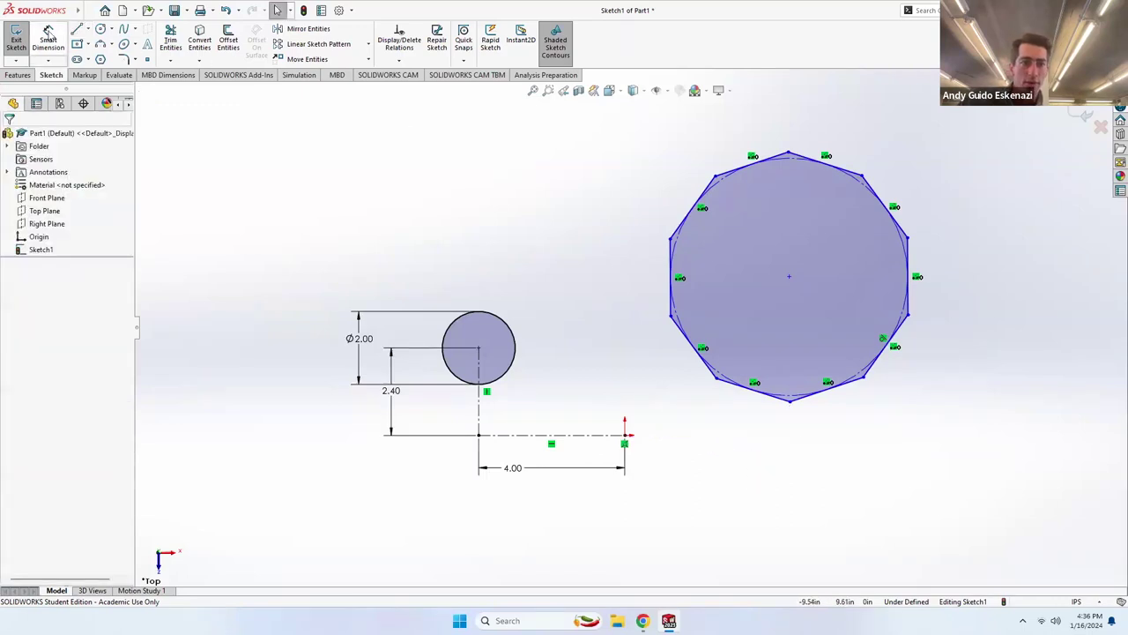
Sketch a vertical centerline about 4.35 in long down from the polygon's center and a horizontal centerline connecting its lower end to the origin.
left_click(89, 30)
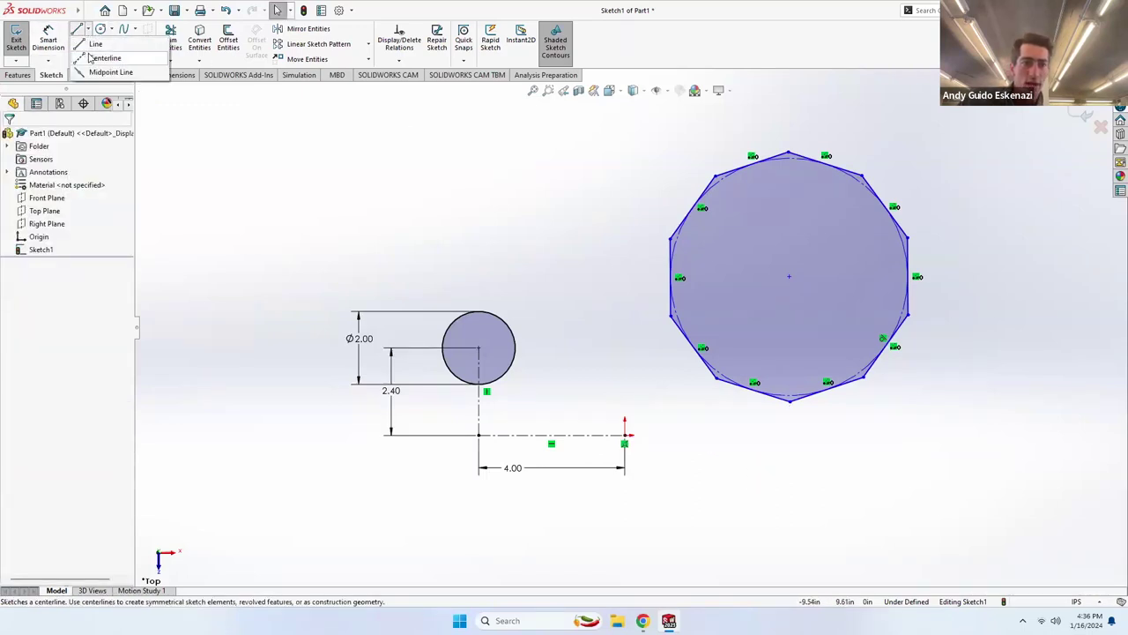
left_click(101, 55)
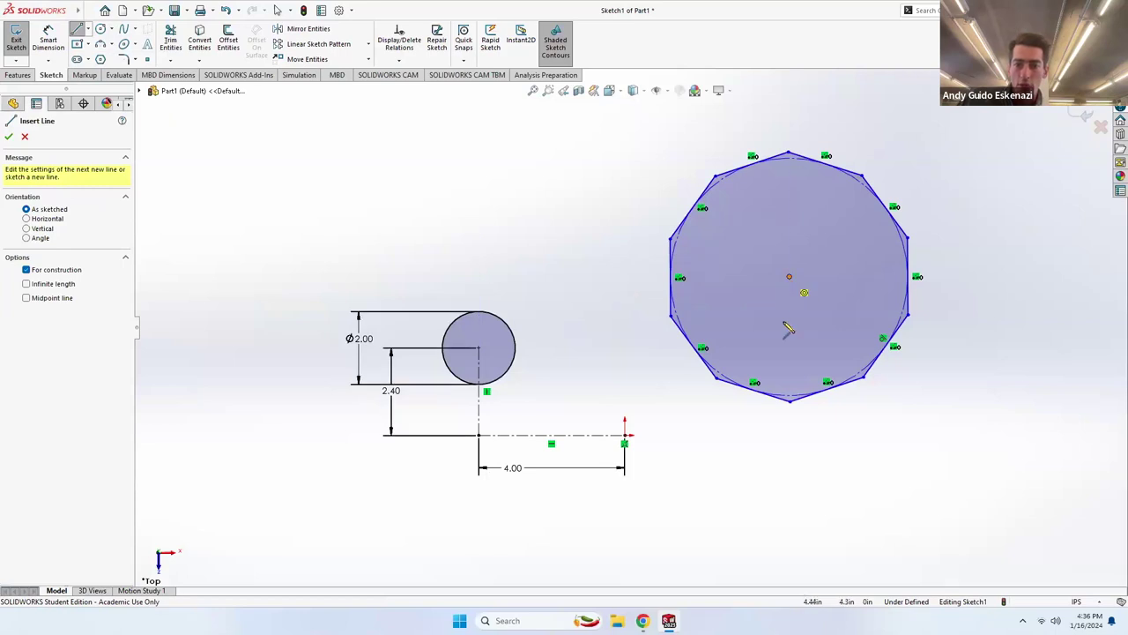
left_click(789, 278)
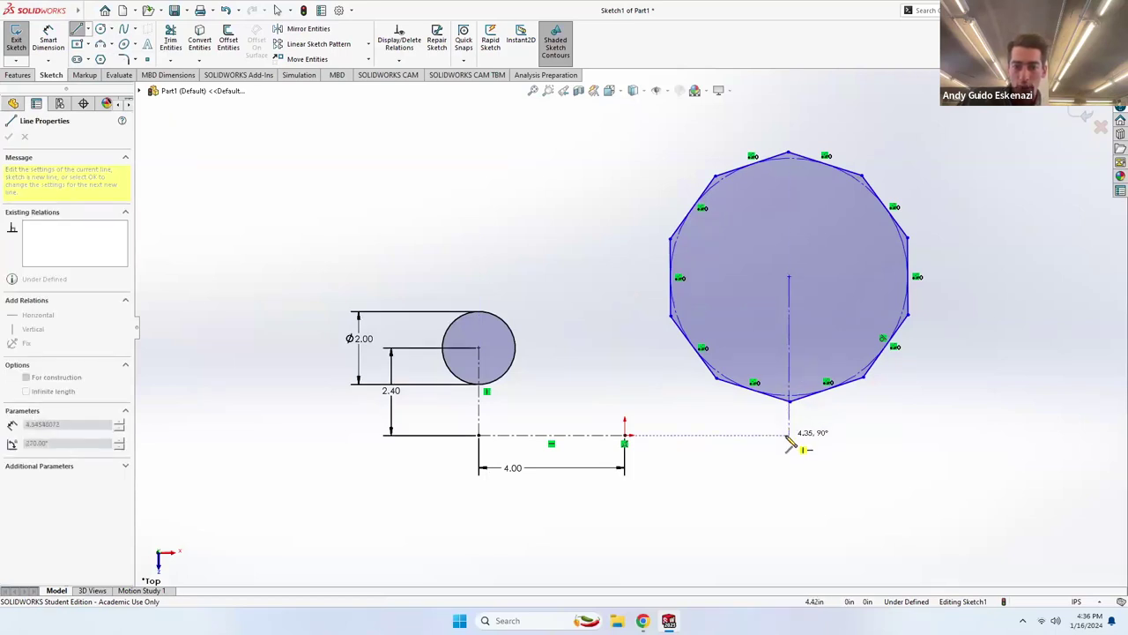
left_click(789, 434)
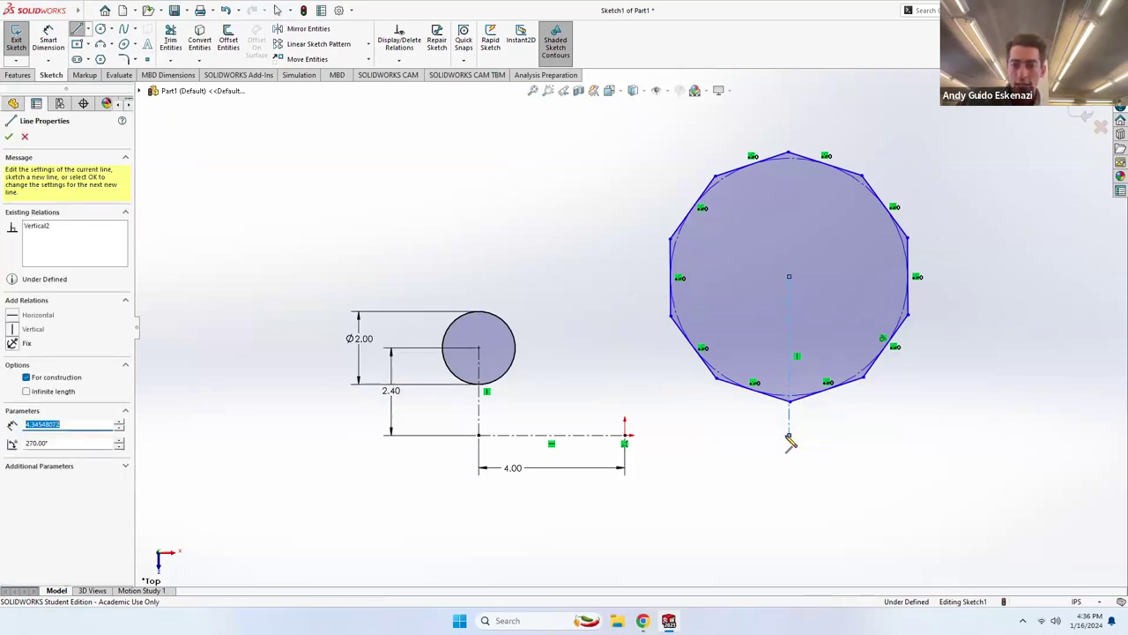
left_click(625, 435)
key("Escape")
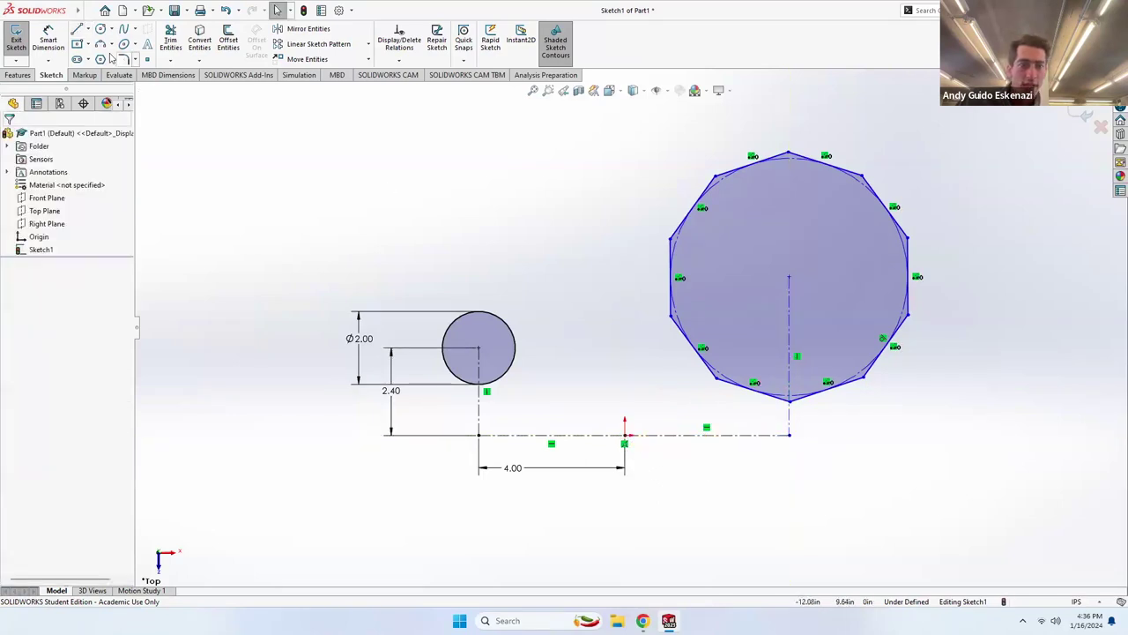
Dimension the horizontal centerline between the origin and the polygon's vertical centerline as 4 in.
left_click(45, 39)
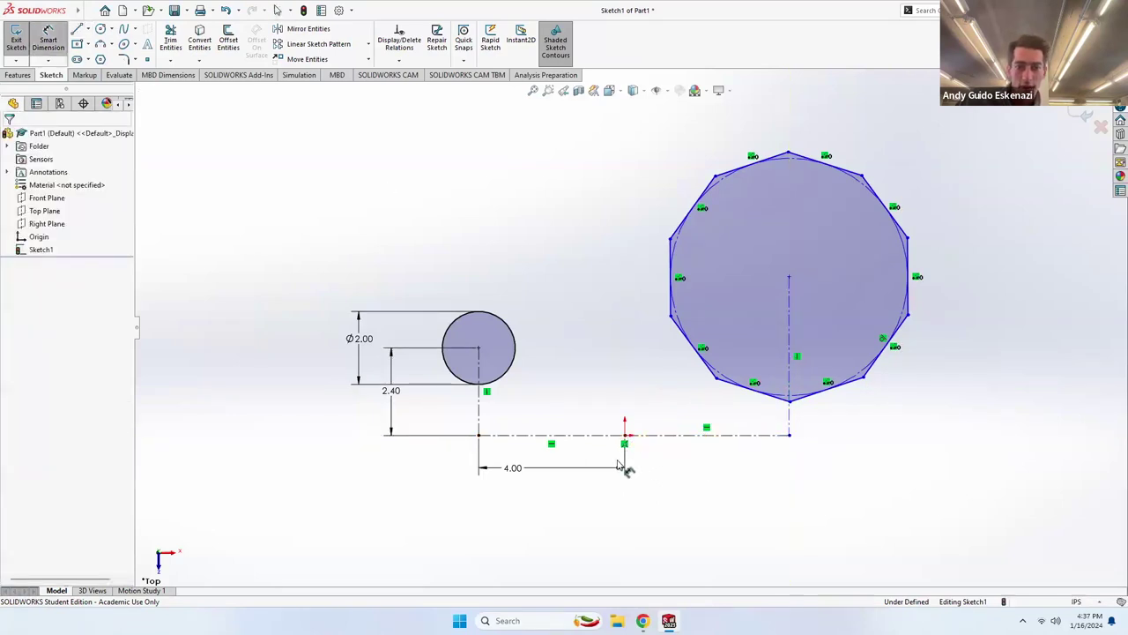
left_click(661, 435)
left_click(685, 496)
type("4")
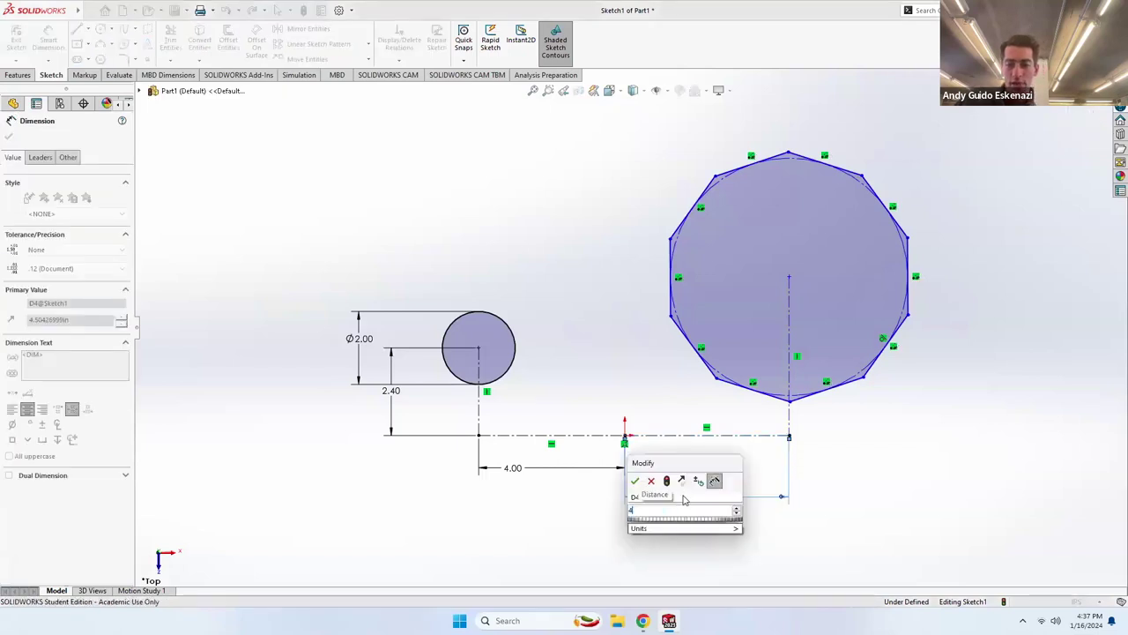
key("Return")
Dimension the vertical centerline from the polygon's center as 4 in and finish dimensioning.
left_click(773, 357)
left_click(957, 375)
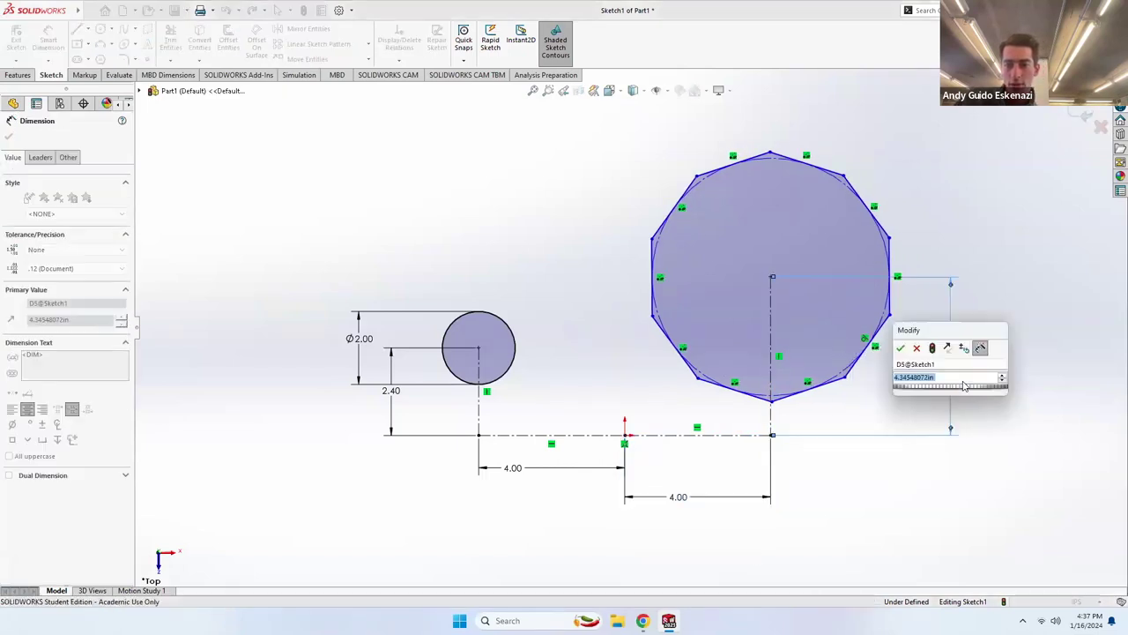
type("4")
key("Return")
key("Escape")
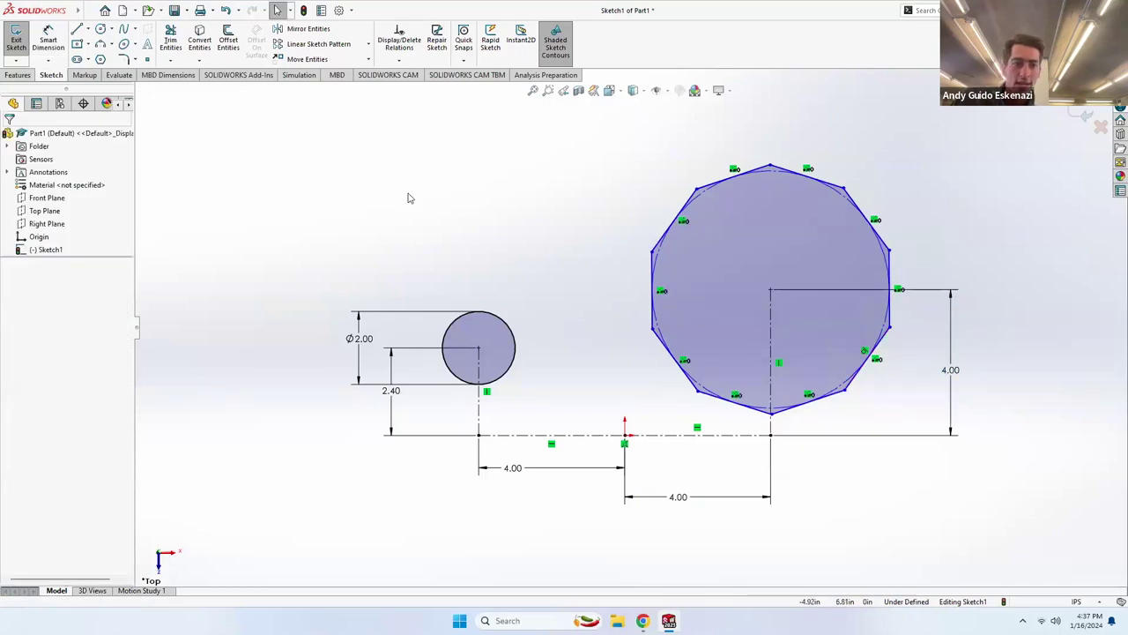
Try to dimension the vertical extent of the polygon's lower-right side, and undo that dimension.
left_click(49, 40)
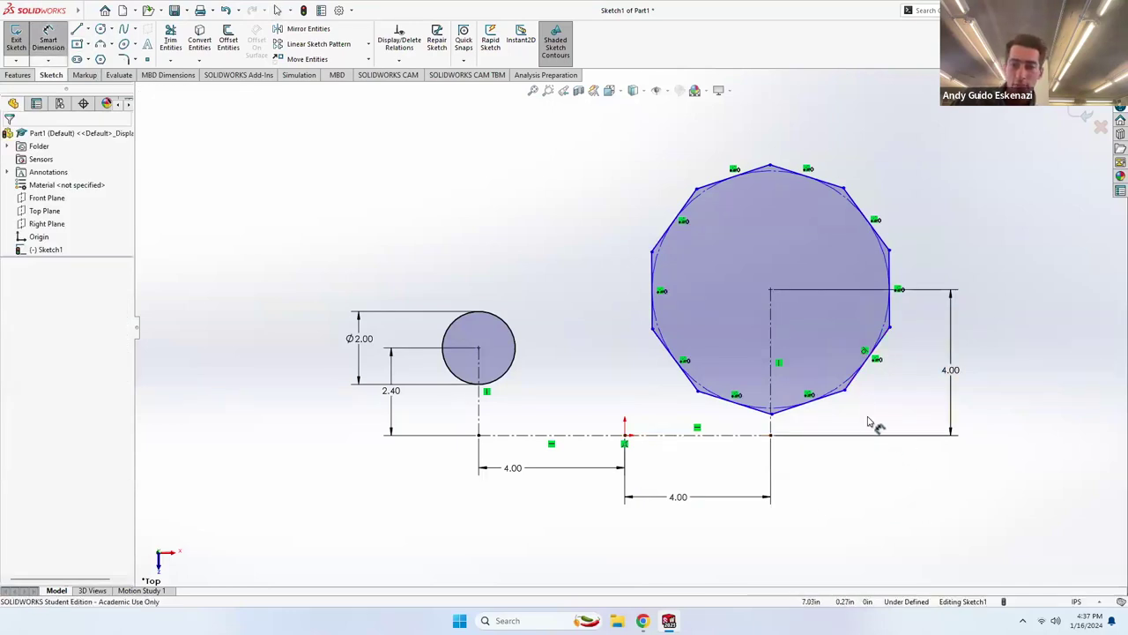
left_click(855, 386)
left_click(901, 395)
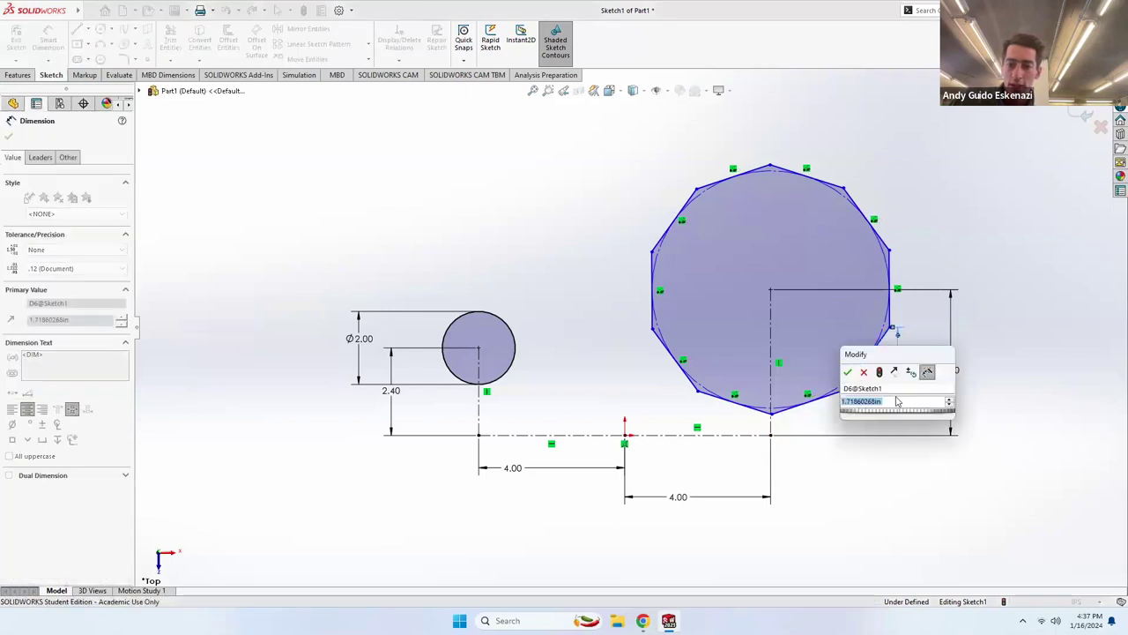
left_click(861, 372)
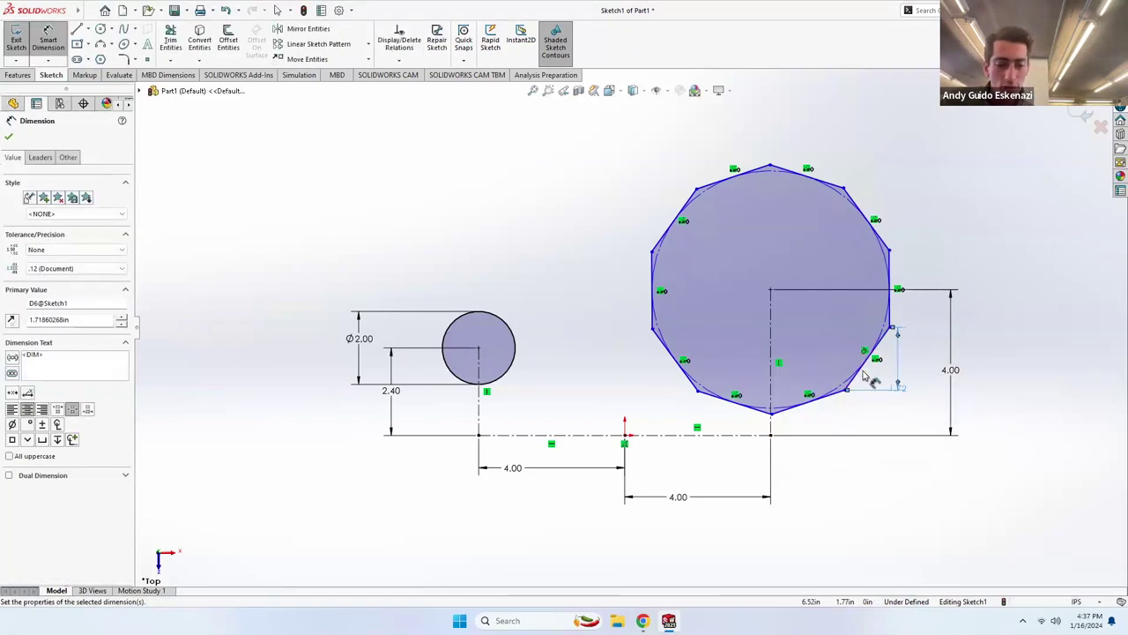
key("Escape")
key("ctrl+z")
Dimension the polygon's lower-right side along its true length as 2 in and finish dimensioning.
left_click(49, 41)
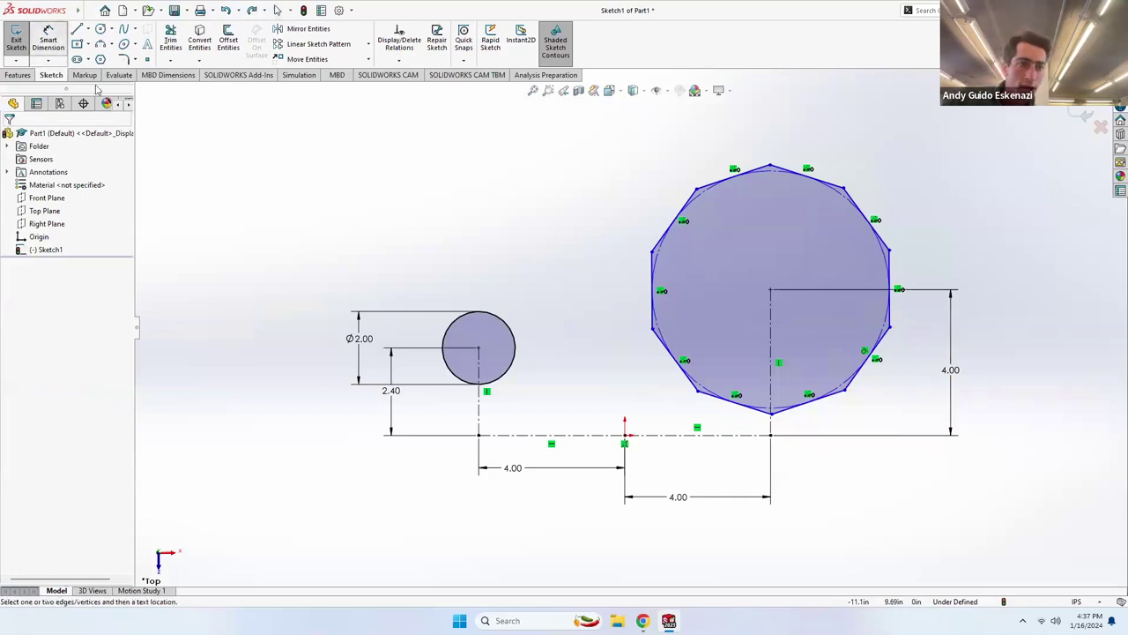
left_click(866, 357)
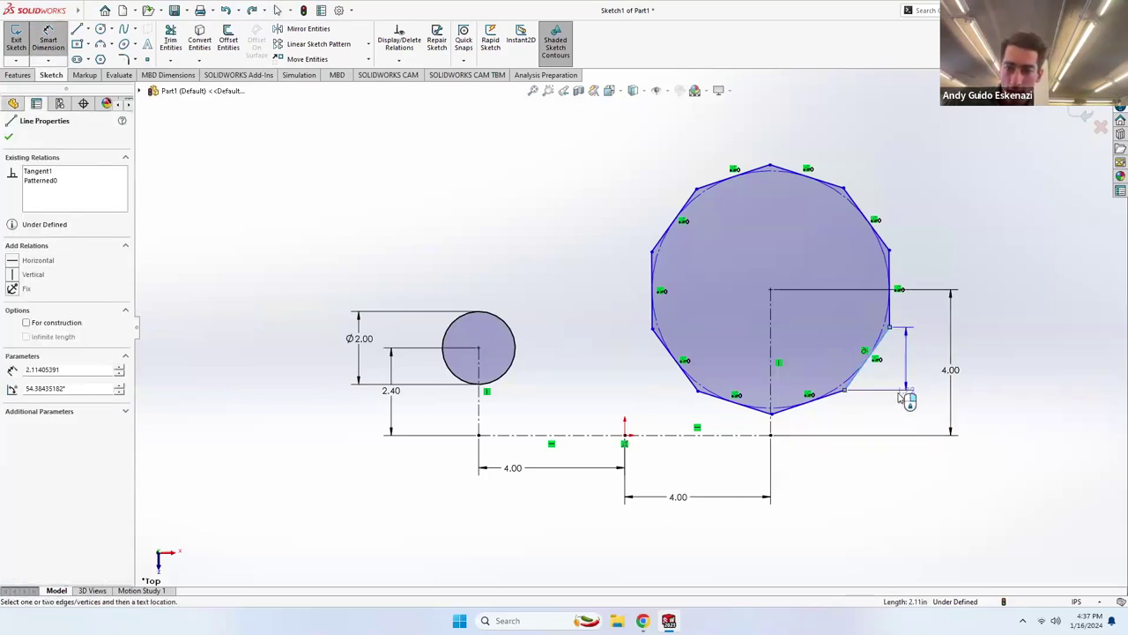
left_click(912, 412)
type("2")
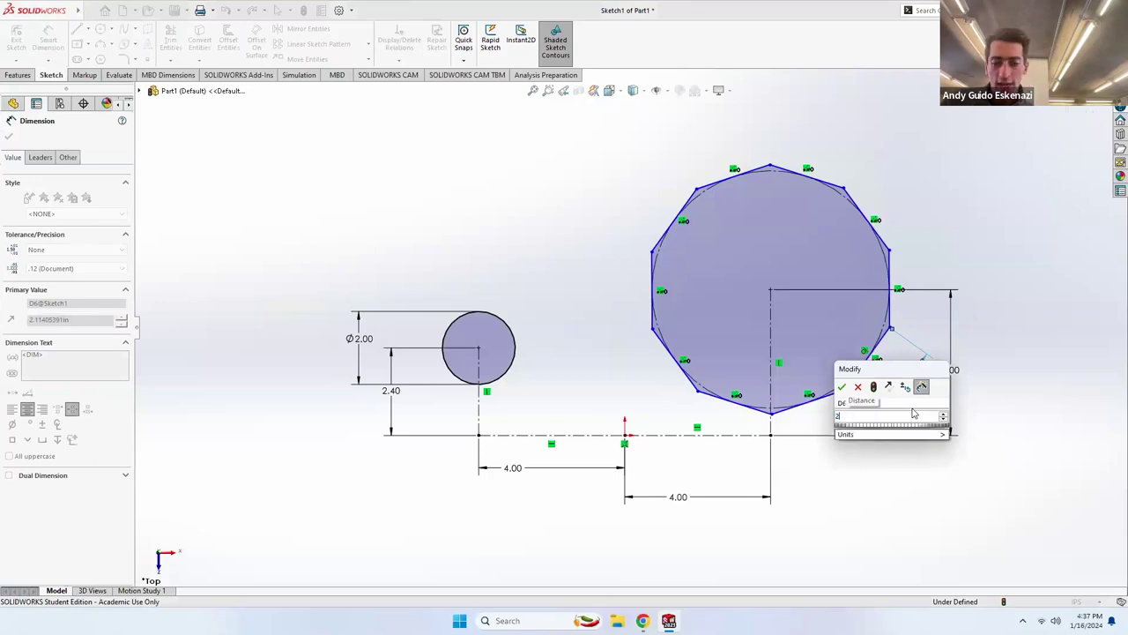
key("Return")
key("Escape")
scroll(731, 344, "down", 3)
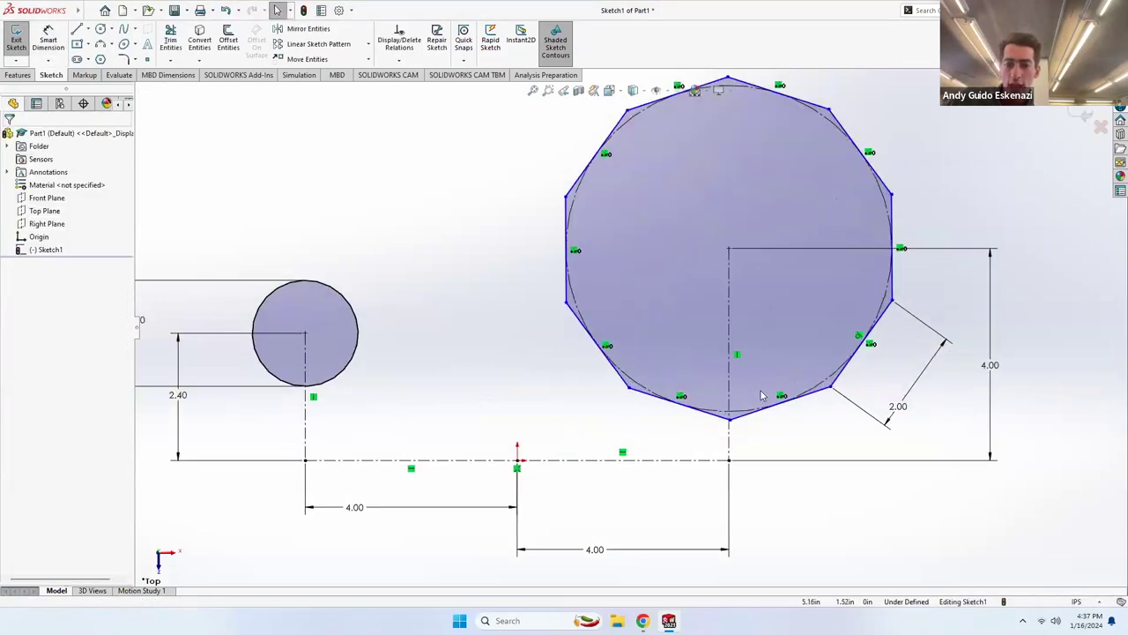
scroll(747, 342, "up", 2)
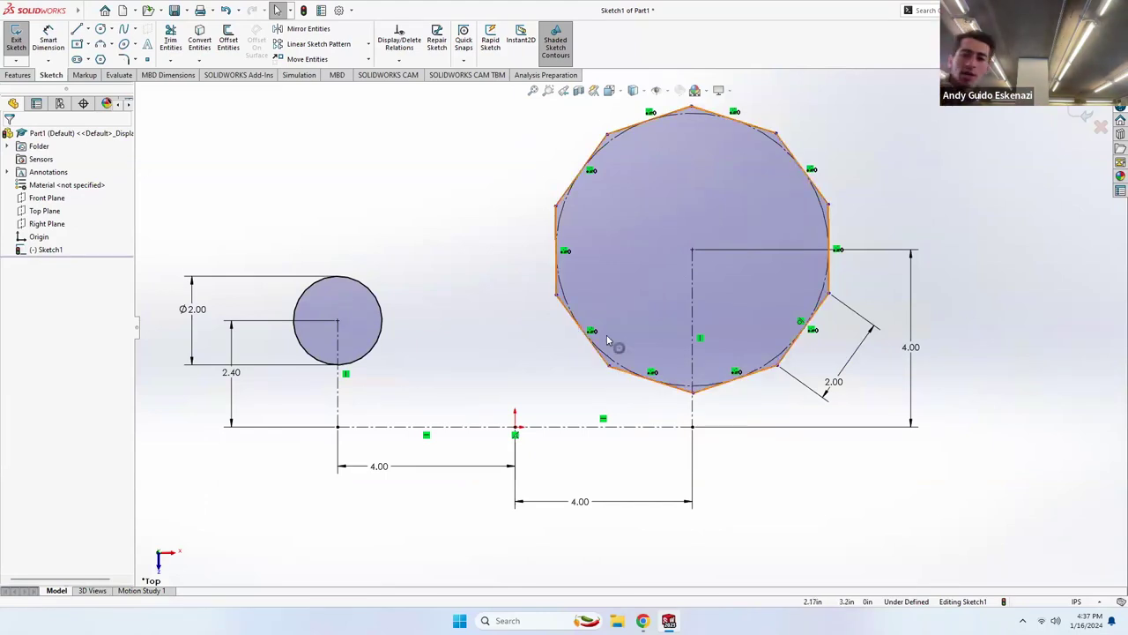
left_click(638, 381)
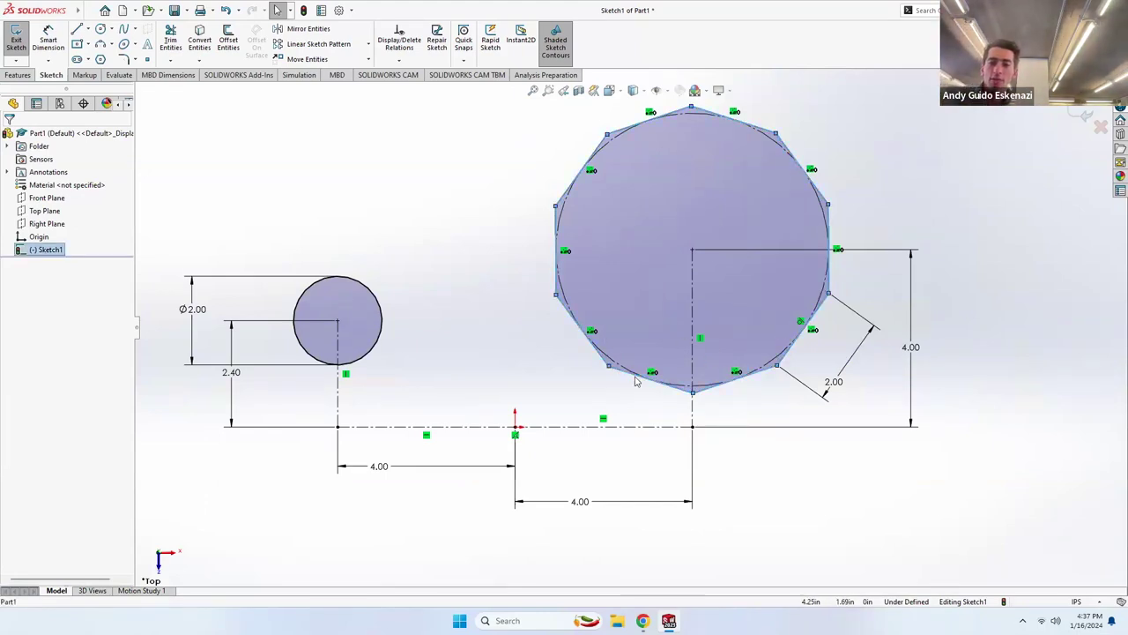
scroll(705, 369, "down", 3)
left_click(693, 429)
scroll(684, 429, "up", 5)
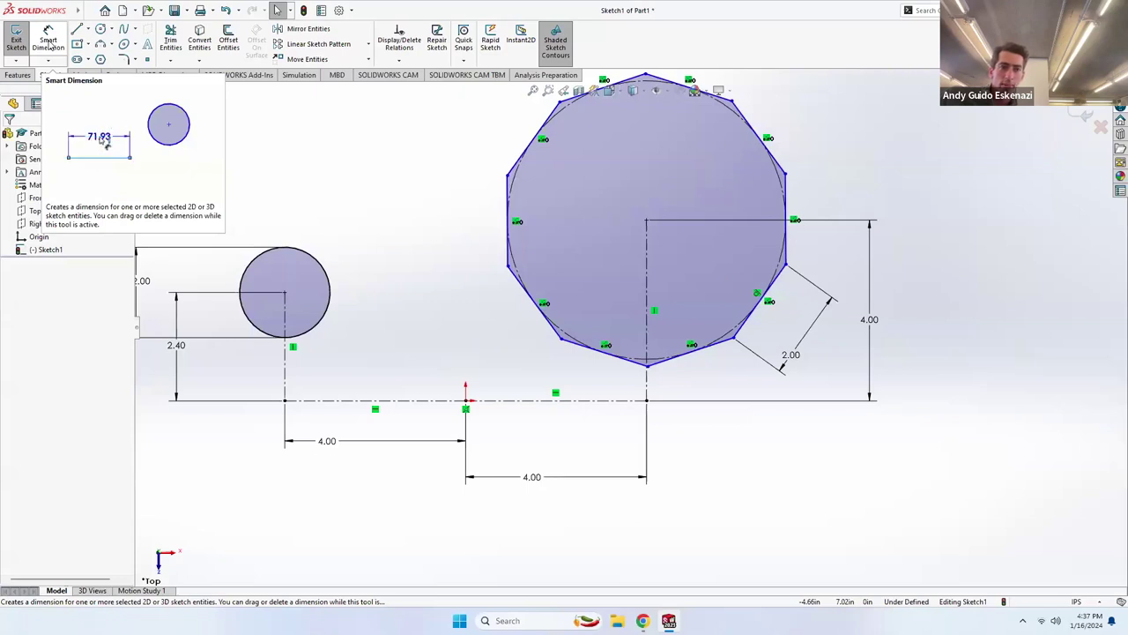
Dimension the angle between the polygon's vertical centerline and the polygon side just right of its lowest vertex as 20 degrees.
left_click(50, 43)
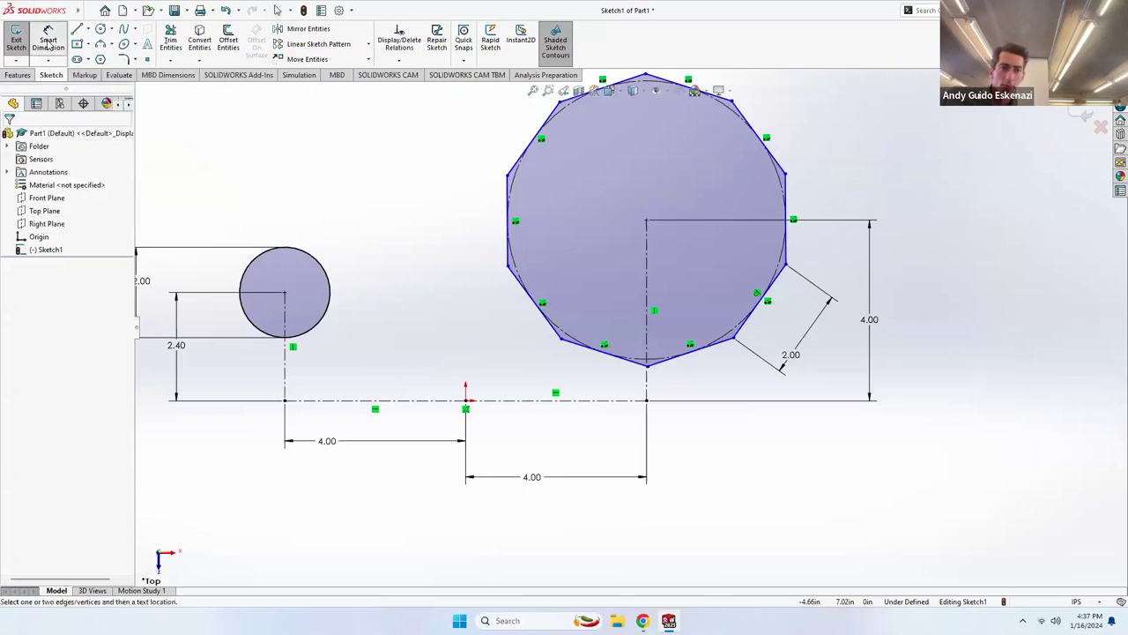
left_click(650, 289)
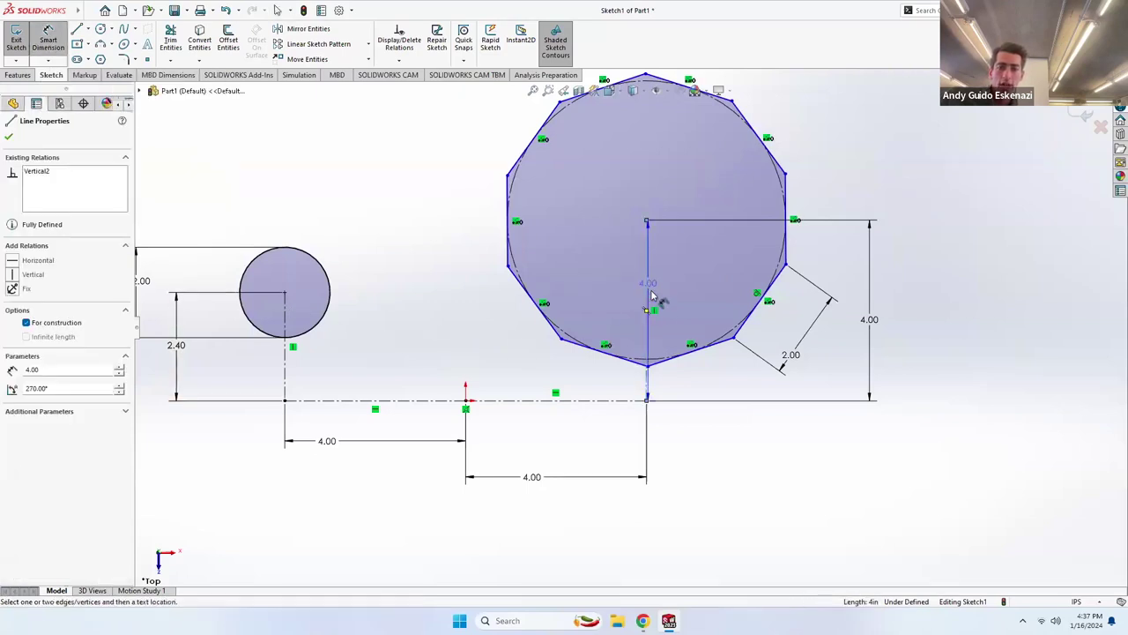
left_click(686, 357)
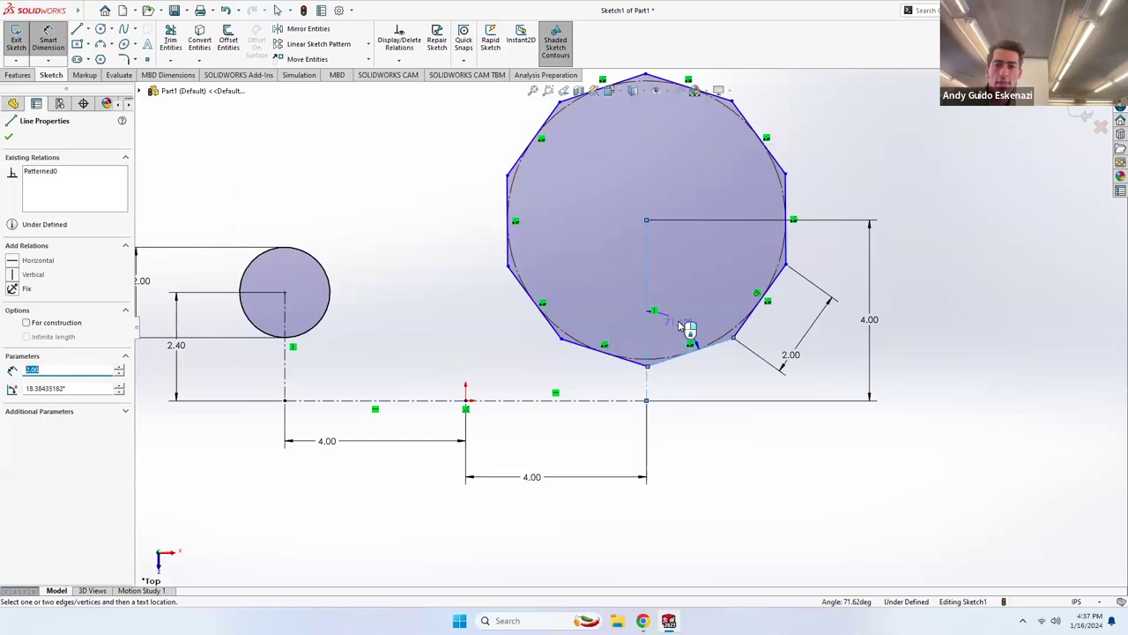
left_click(681, 324)
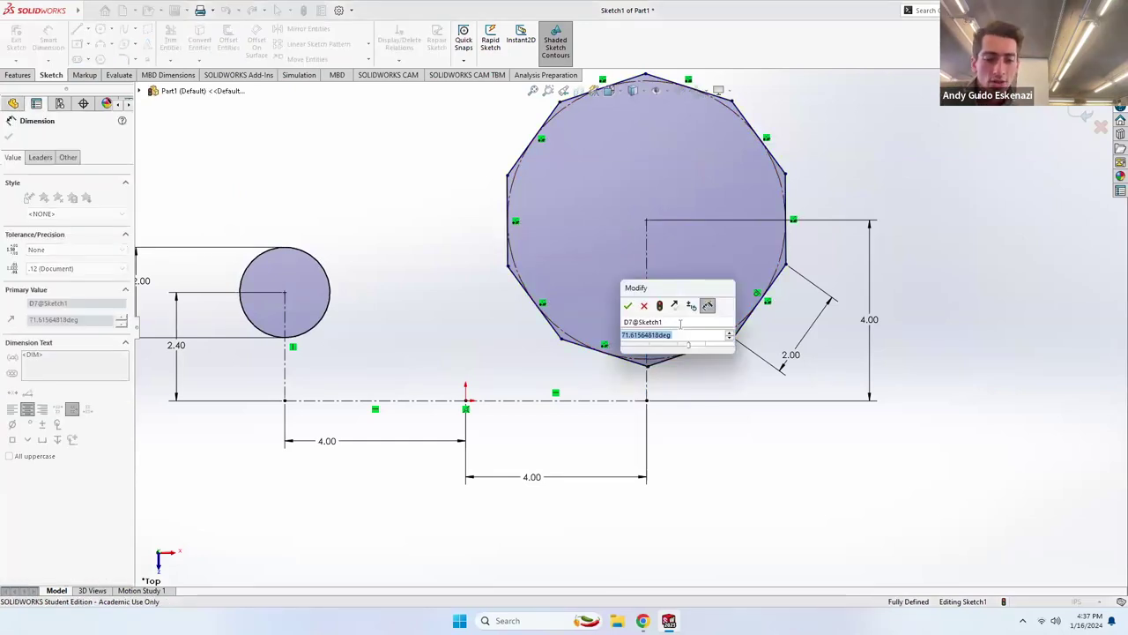
type("20")
key("Return")
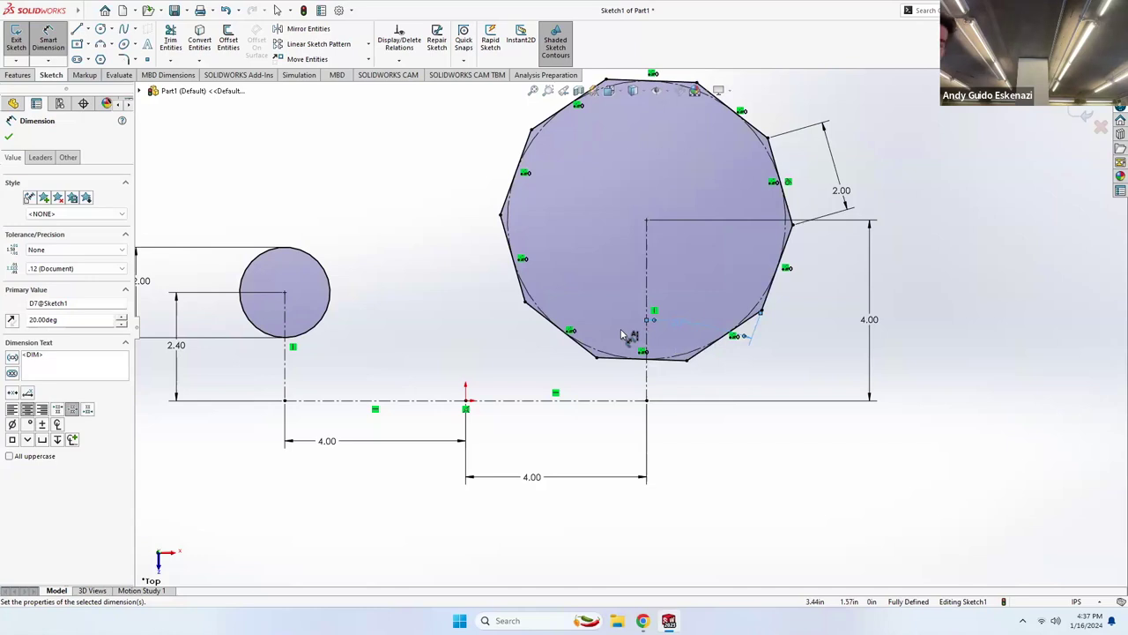
Set the angle between the polygon's vertical centerline and its lower-right side to 10 degrees and finish dimensioning.
double_click(680, 326)
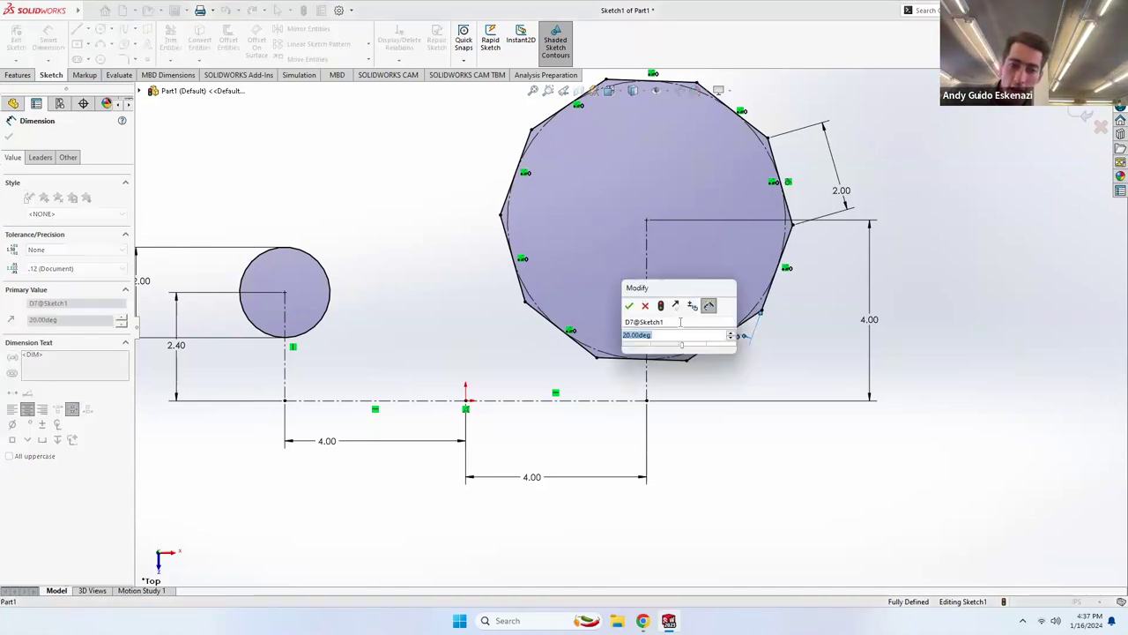
type("10")
key("Return")
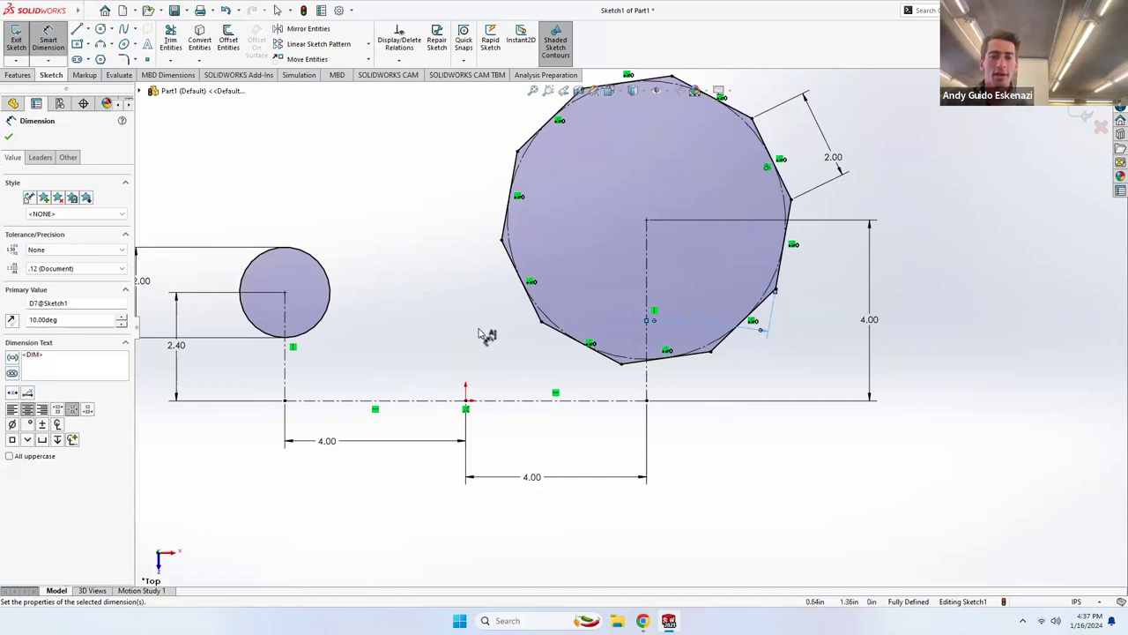
key("Escape")
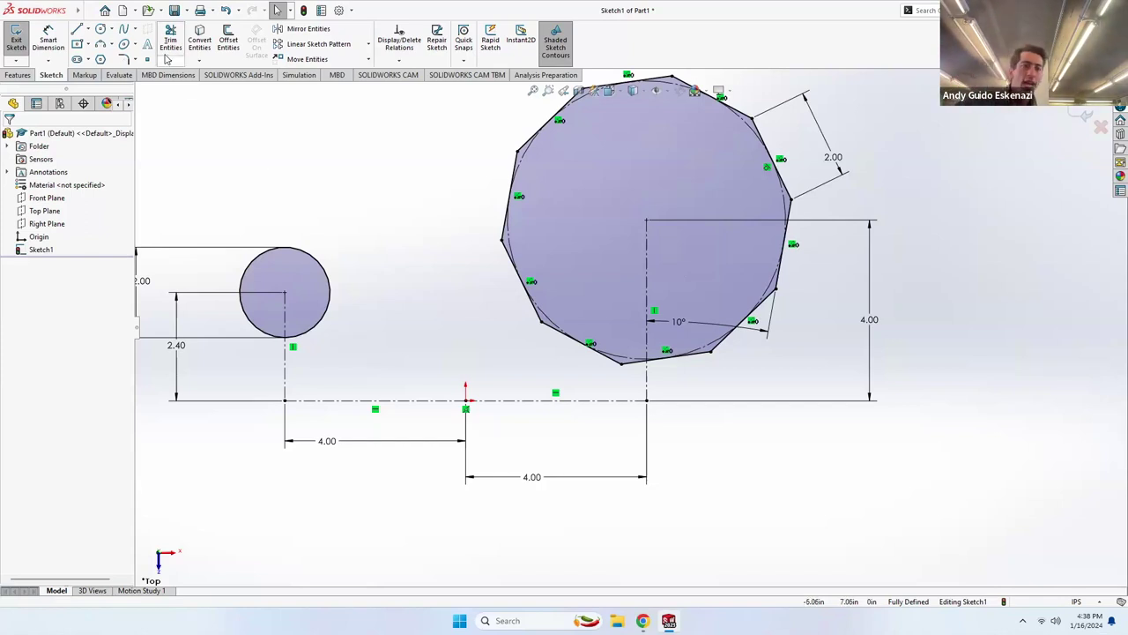
Sketch a four-line rectangle below the horizontal centerline, spanning from the foot of the circle's vertical centerline to the origin.
left_click(77, 32)
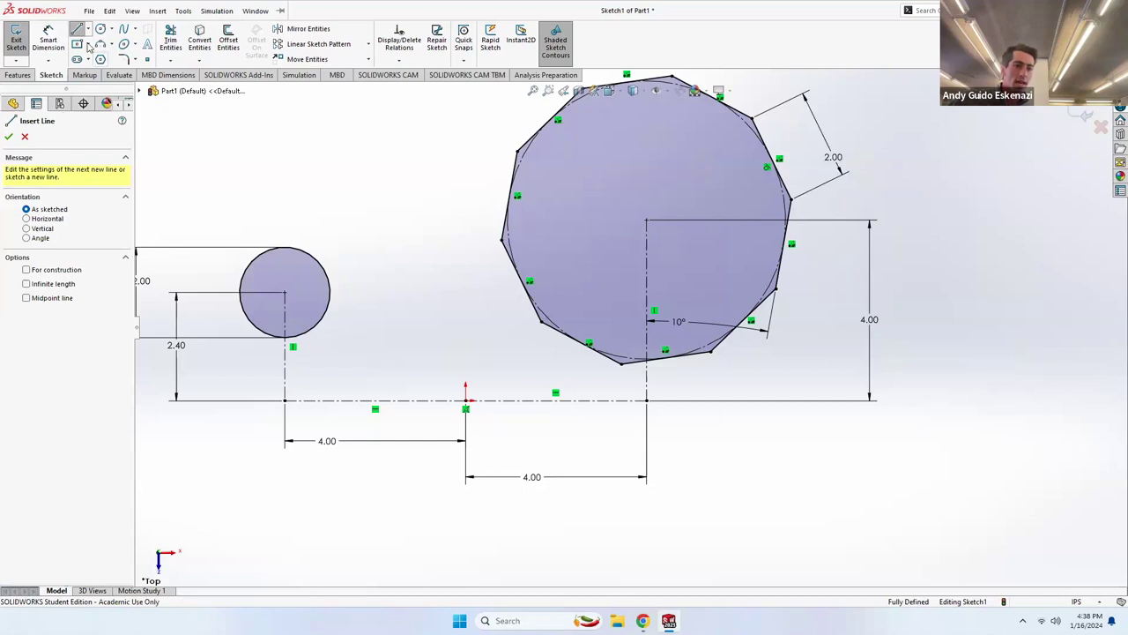
left_click(285, 402)
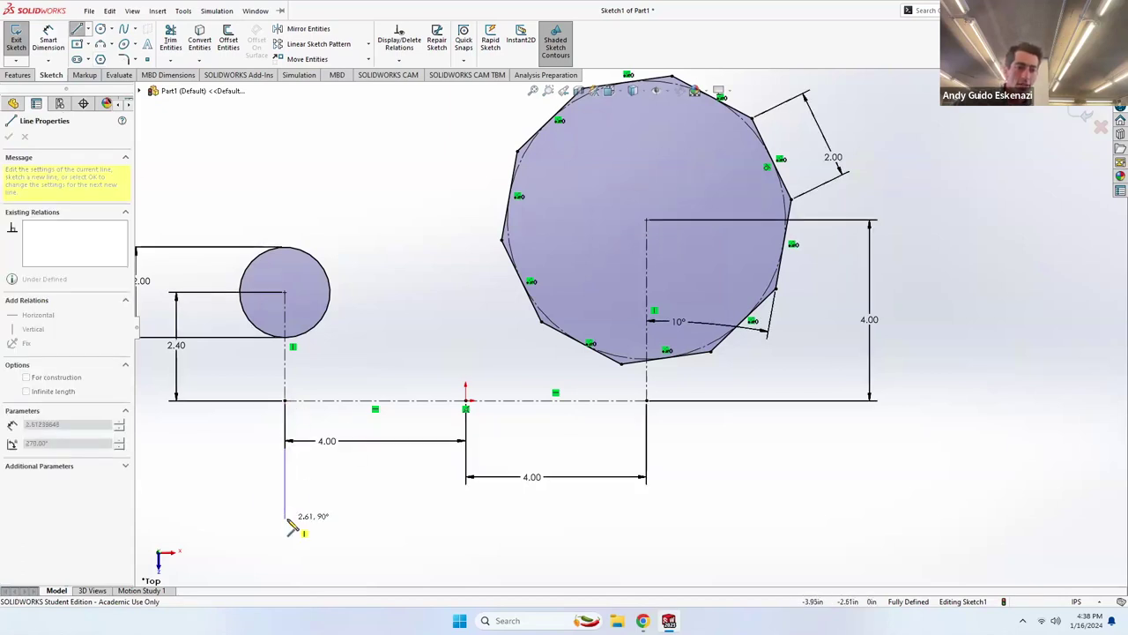
left_click(284, 523)
left_click(465, 523)
left_click(465, 401)
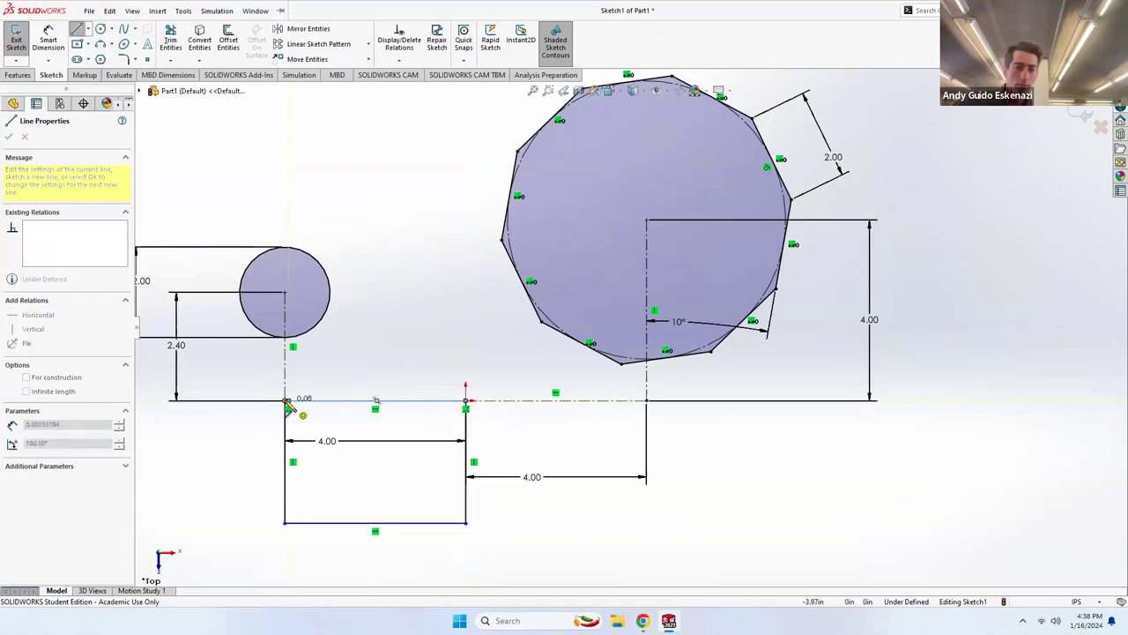
left_click(285, 401)
key("Escape")
Delete the rectangle's upper line and redraw it from the foot of the circle's centerline exactly to the origin.
right_click(343, 406)
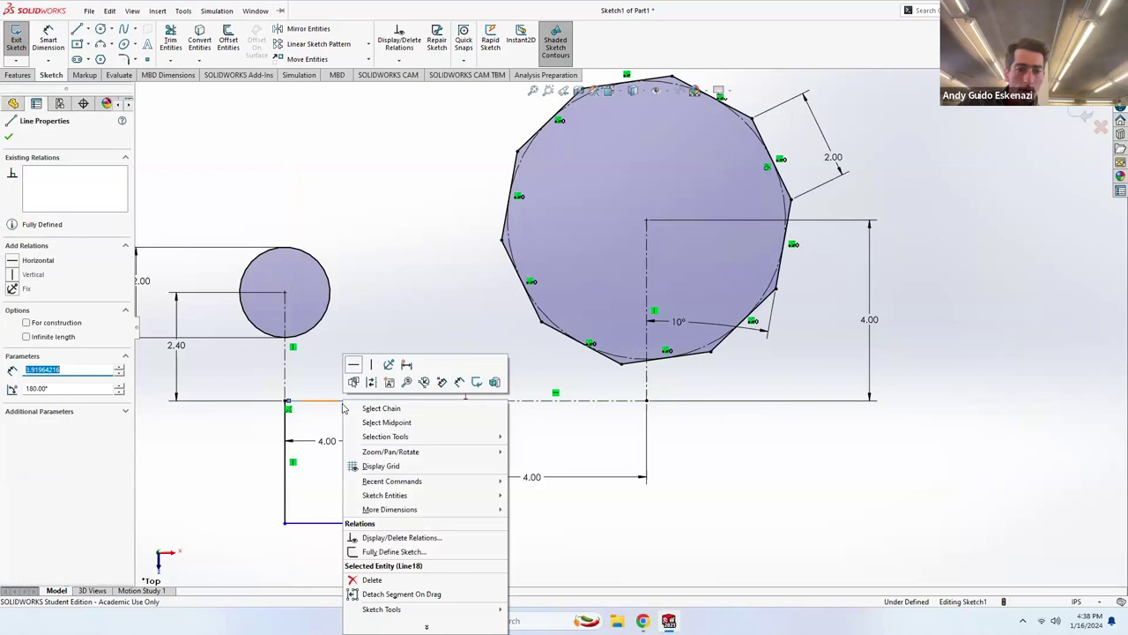
left_click(372, 573)
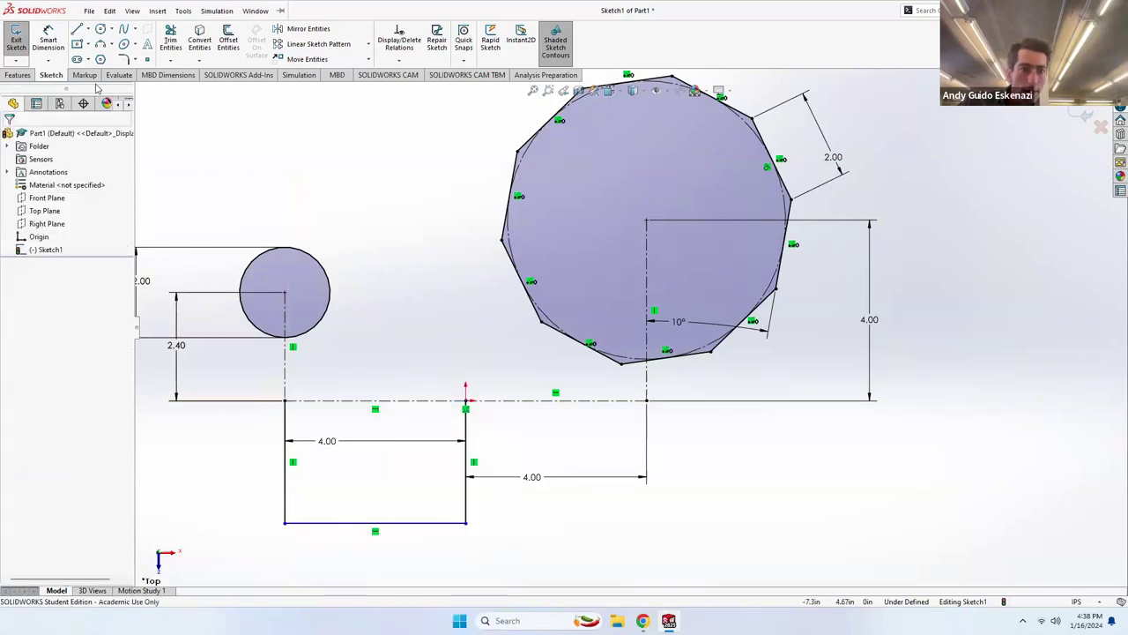
left_click(77, 30)
left_click(285, 401)
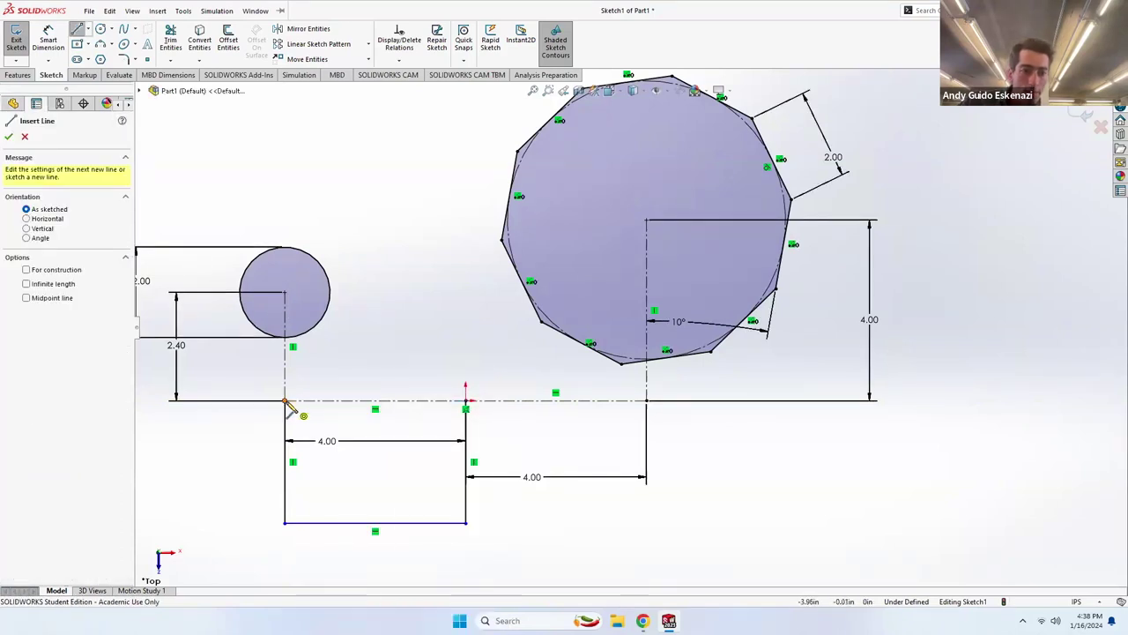
key("Escape")
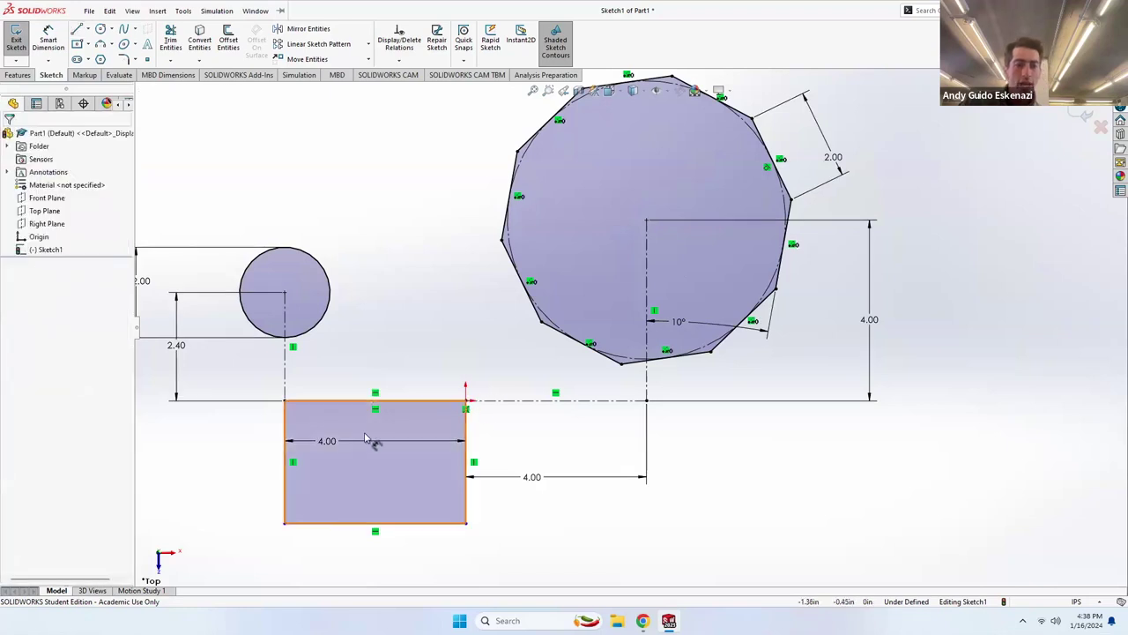
Pull the rectangle's lower edge slightly downward, then dimension the rectangle's left side as 3 in and finish dimensioning.
left_click(423, 524)
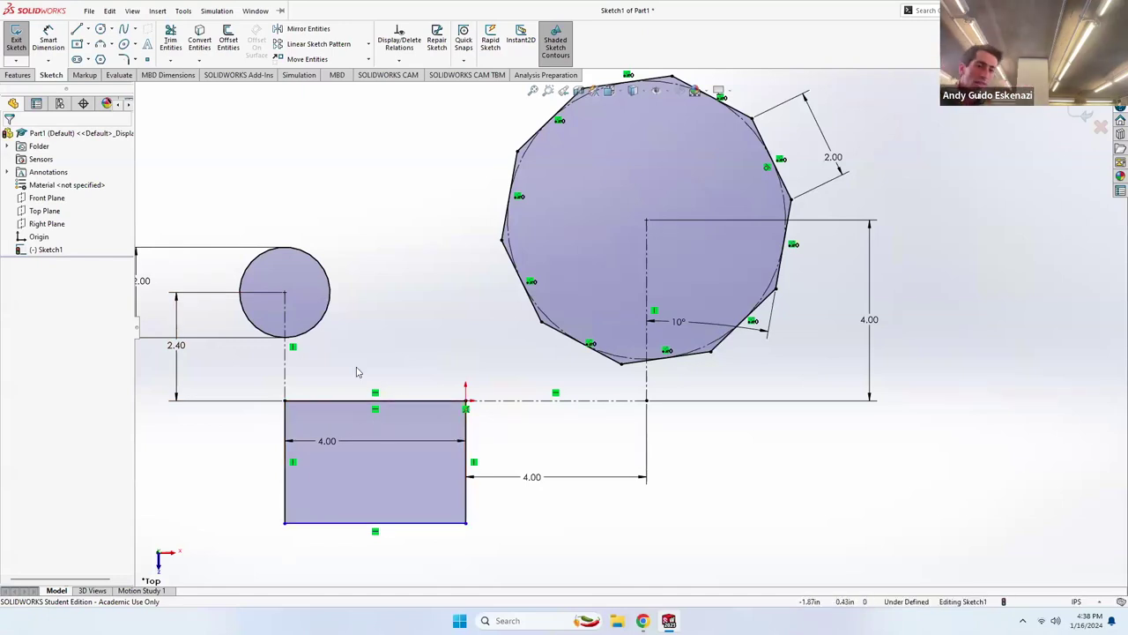
mouse_move(339, 523)
left_mouse_down()
mouse_move(340, 557)
mouse_move(345, 473)
mouse_move(337, 535)
left_mouse_up()
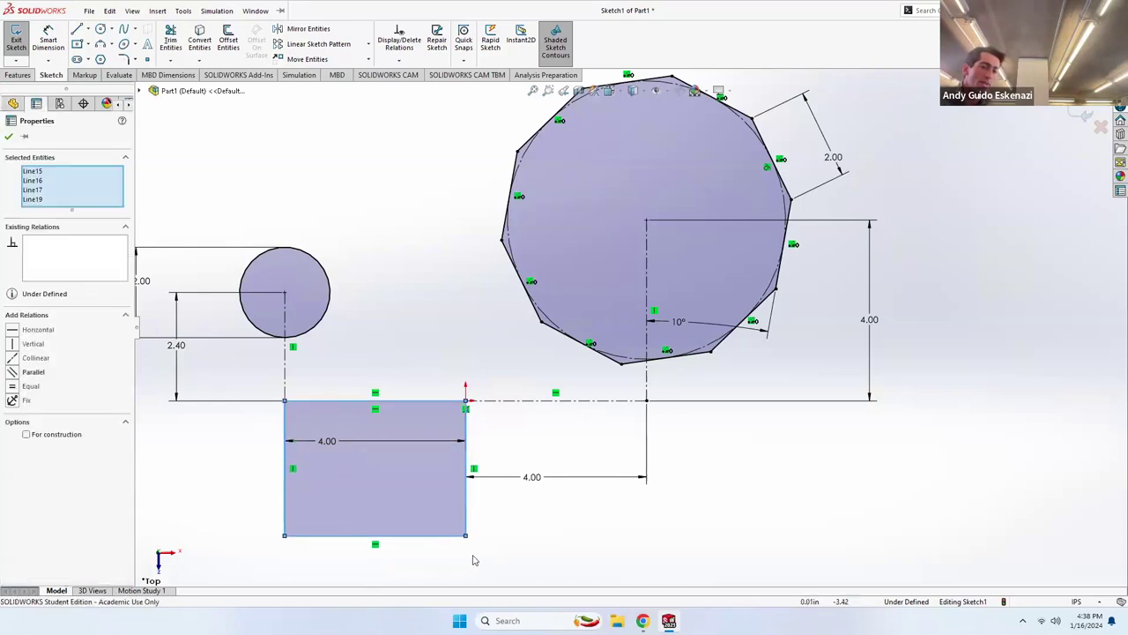
left_click(49, 42)
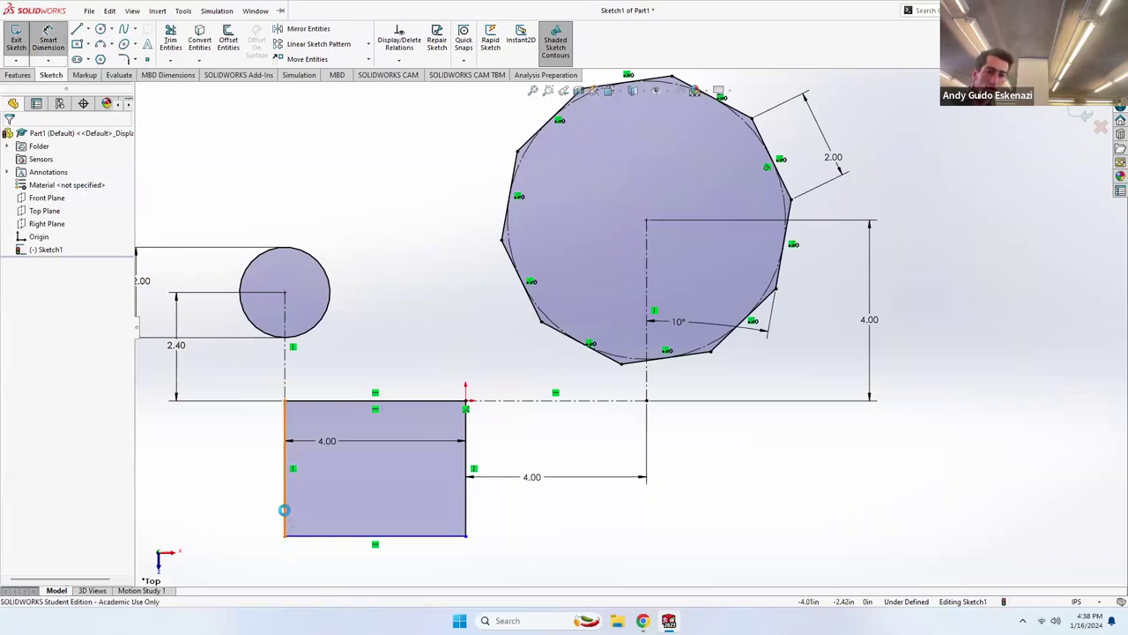
left_click(284, 510)
left_click(245, 501)
type("3")
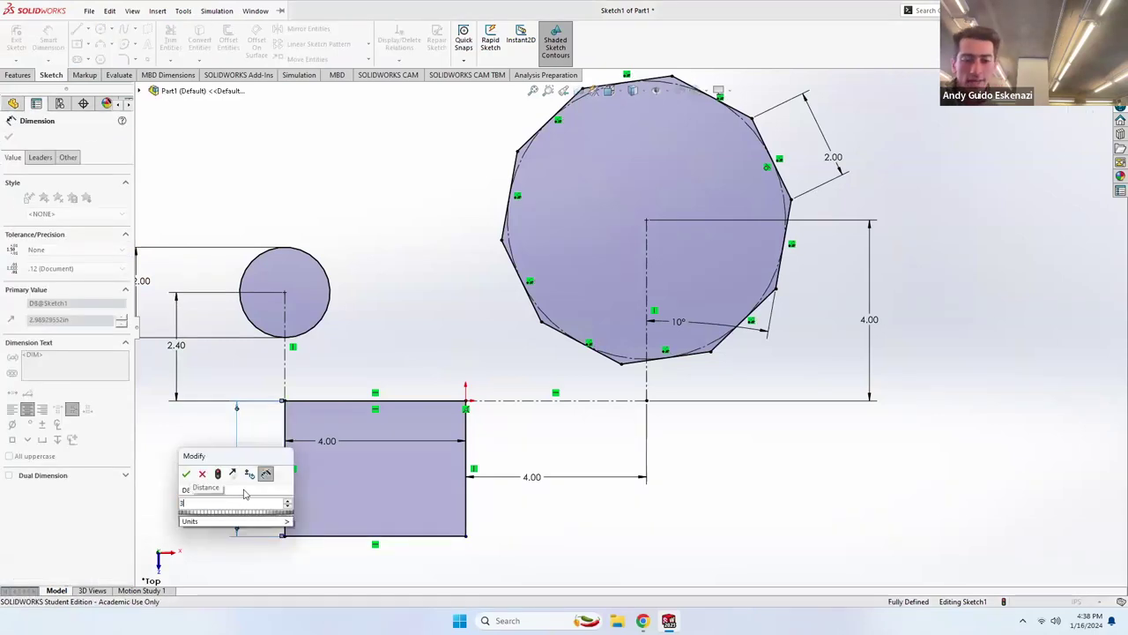
key("Return")
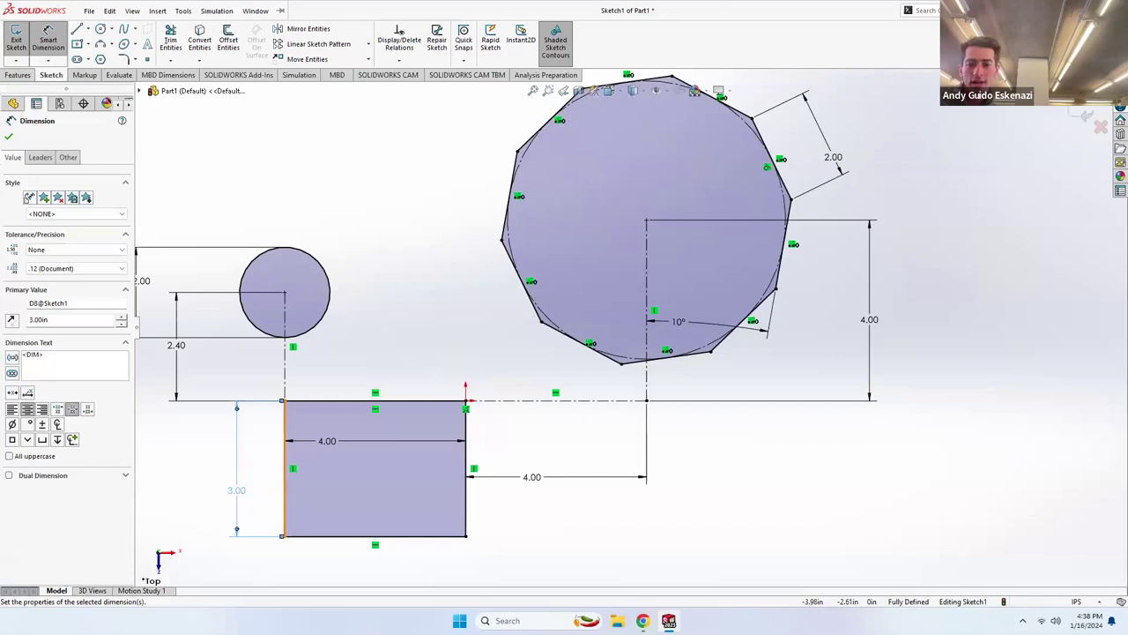
left_click(766, 535)
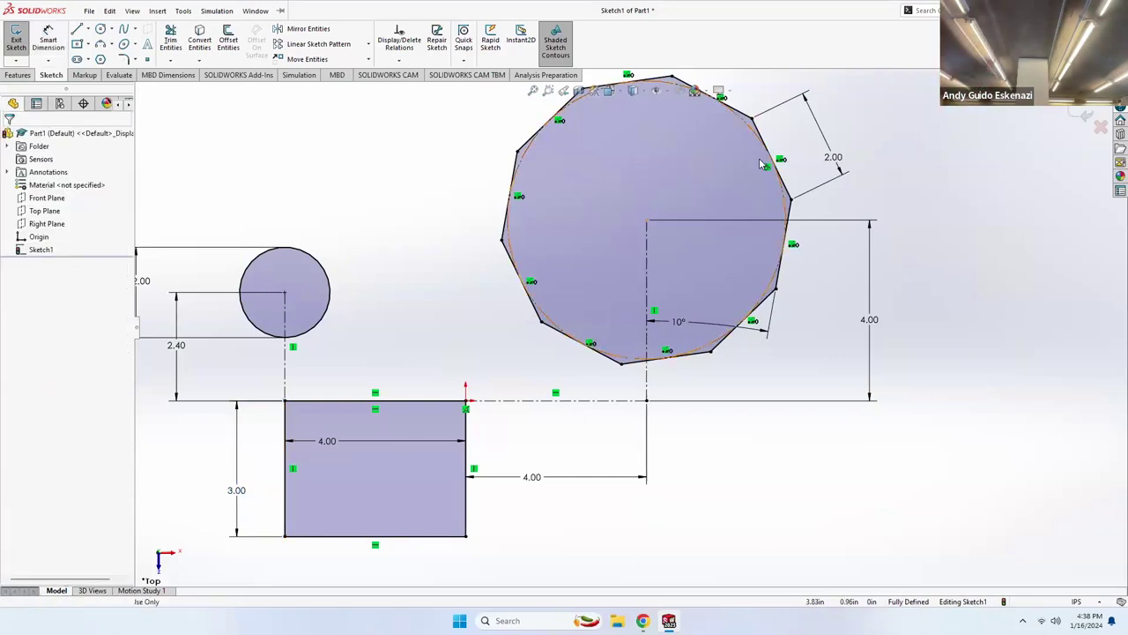
right_click(642, 361)
left_click(497, 536)
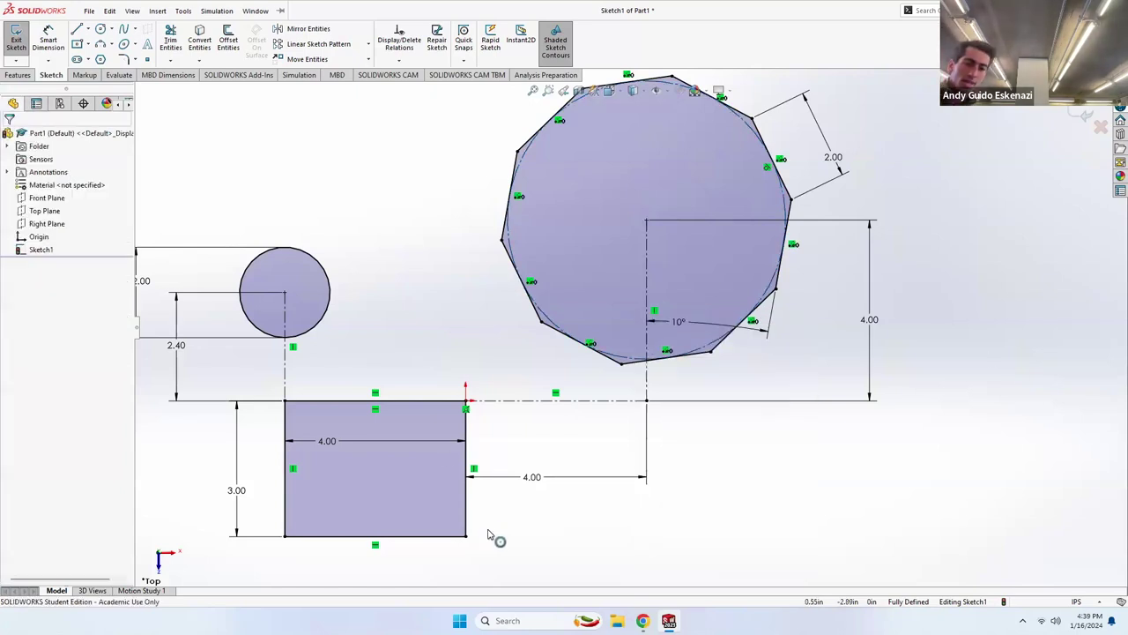
right_click(442, 535)
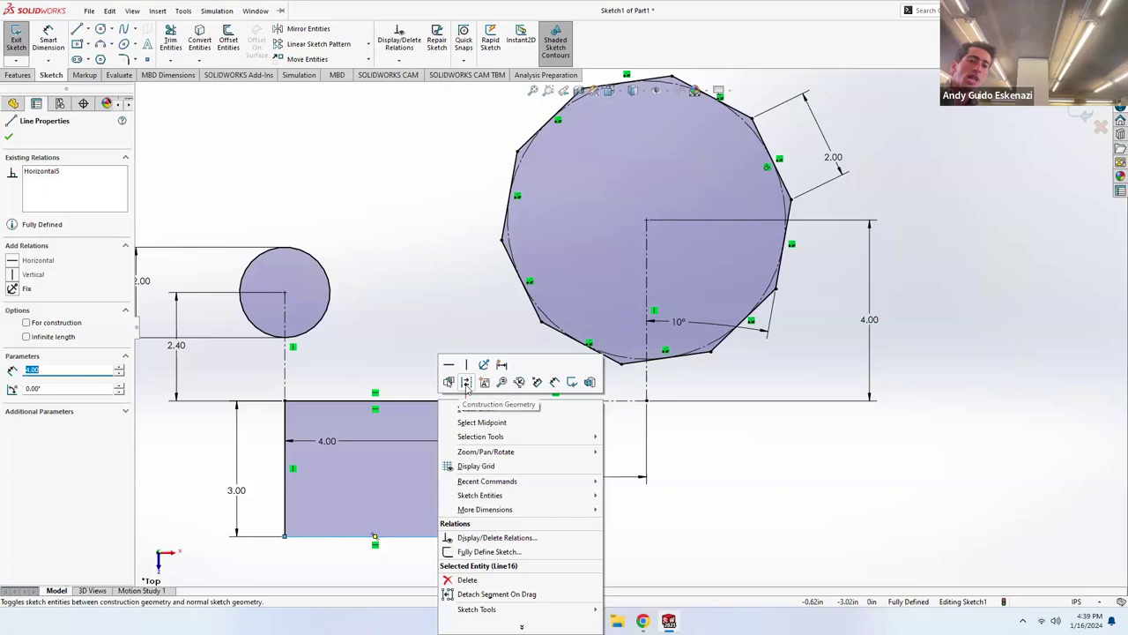
left_click(435, 350)
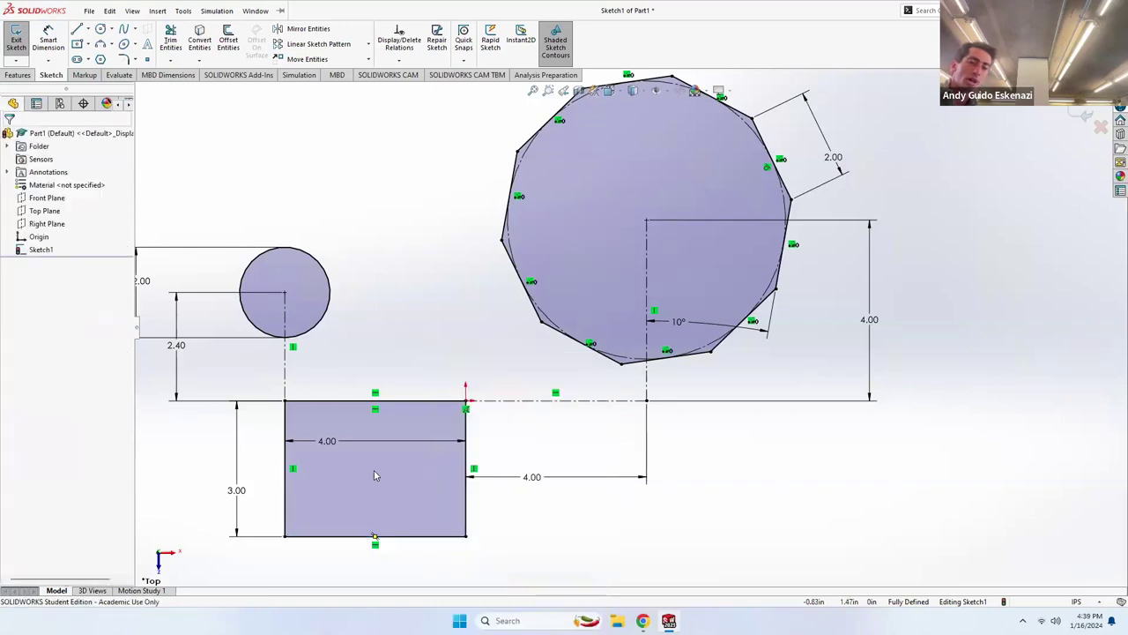
Convert all four sides of the rectangle below the horizontal centerline to construction geometry.
right_click(349, 536)
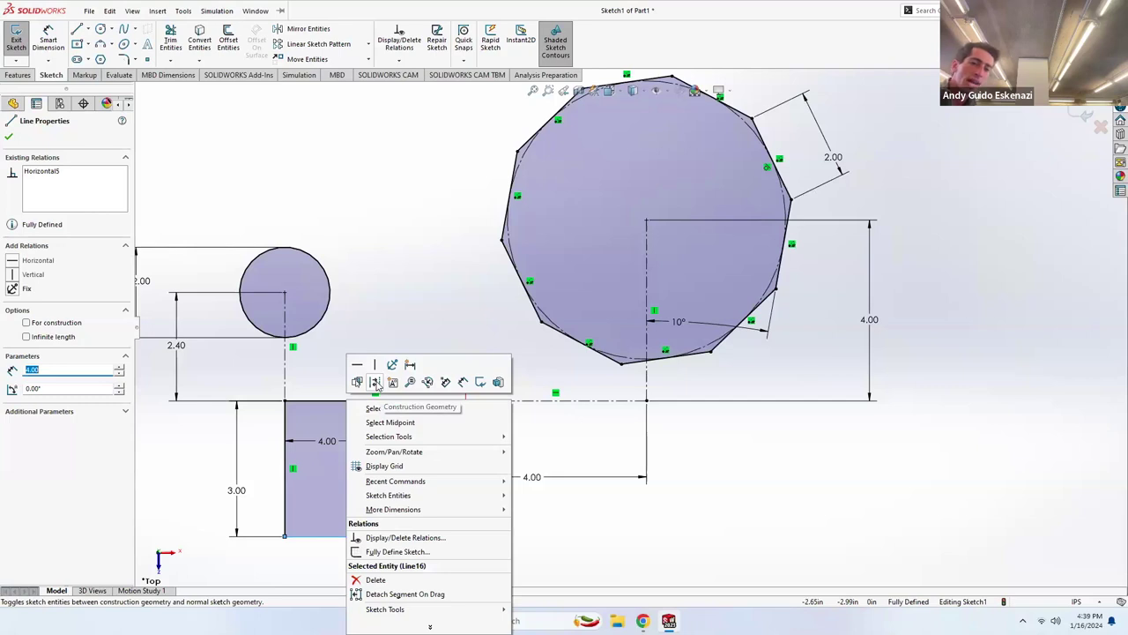
left_click(375, 383)
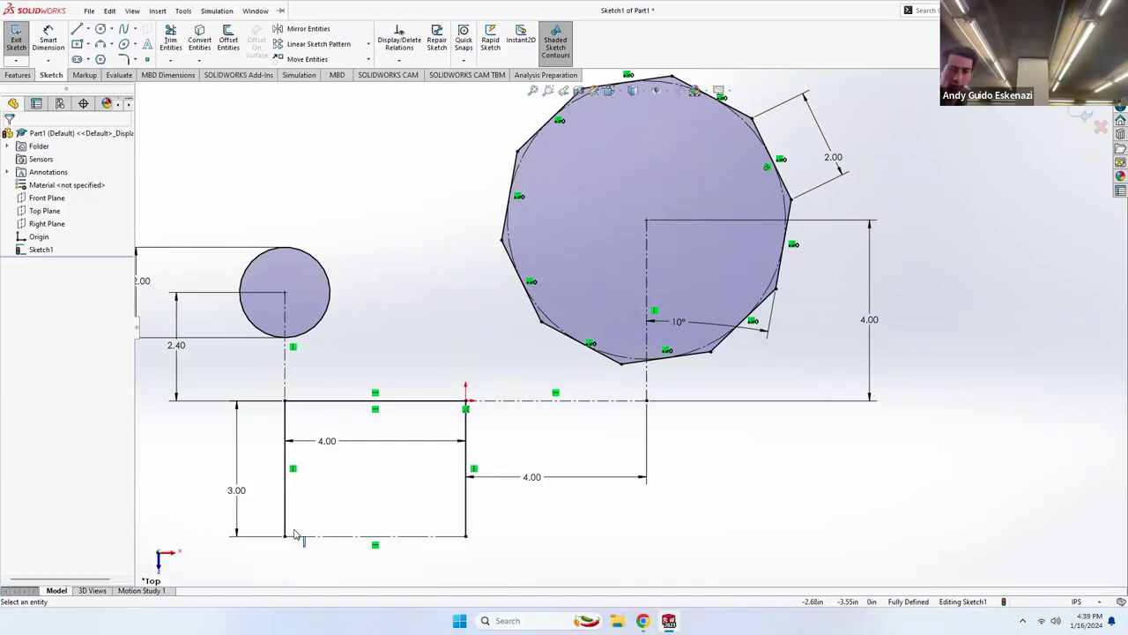
right_click(285, 503)
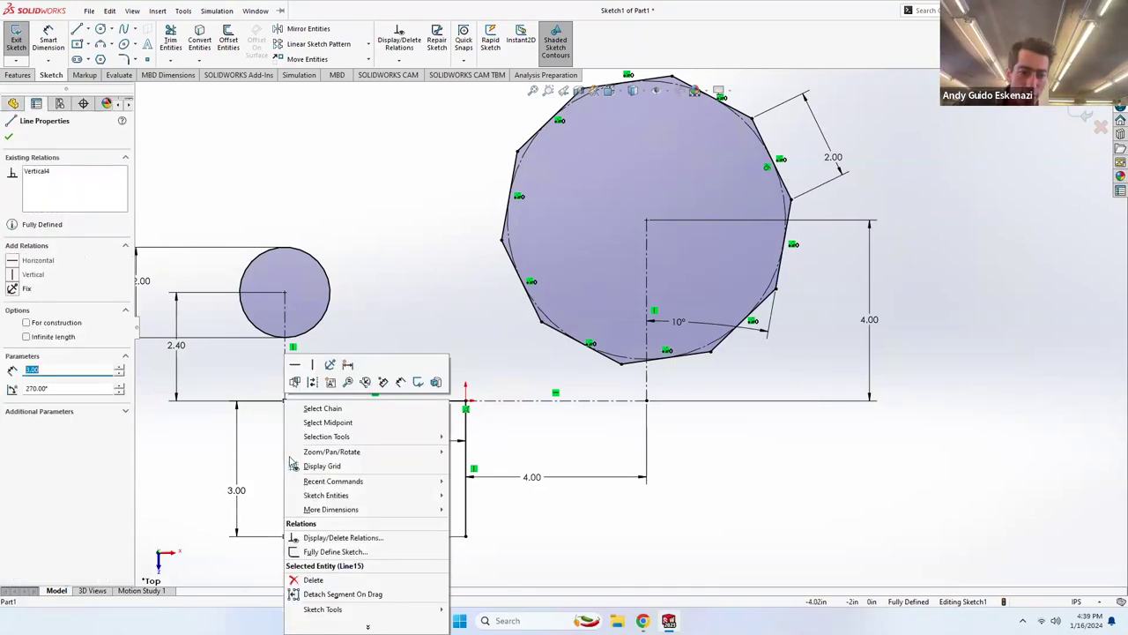
left_click(310, 386)
left_click(308, 402)
right_click(307, 402)
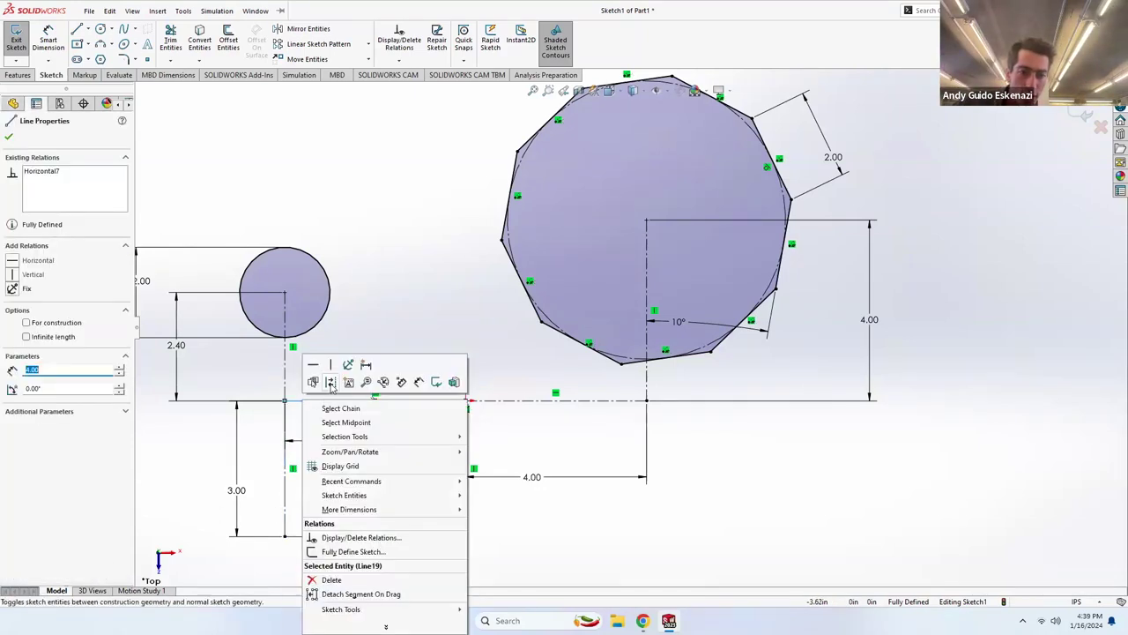
left_click(310, 386)
right_click(466, 414)
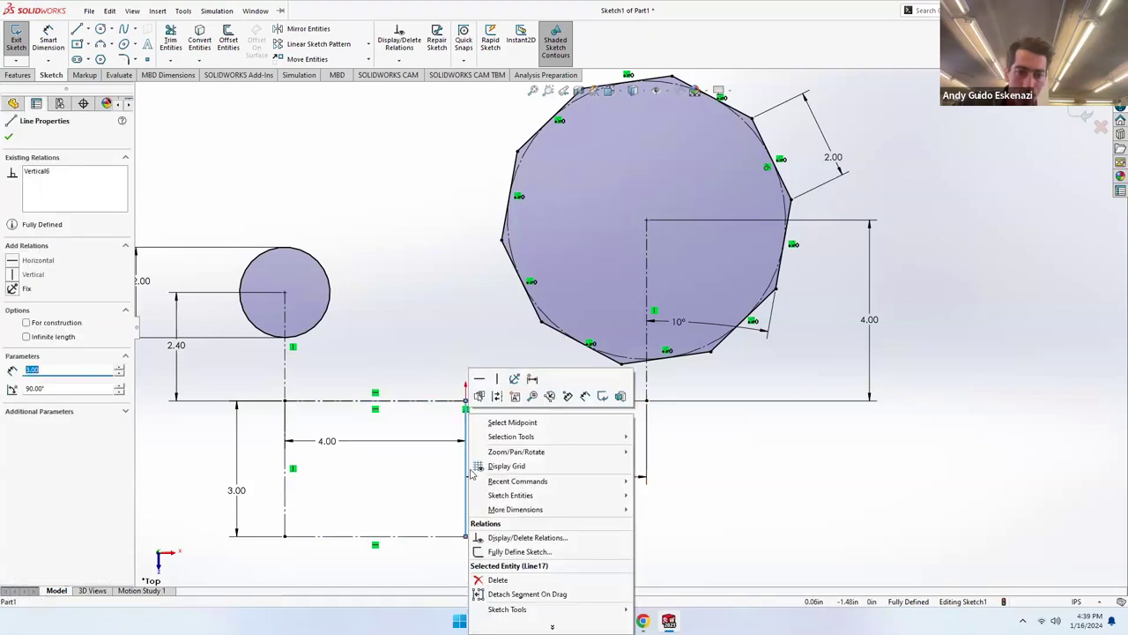
left_click(498, 397)
Sketch a straight slot about 1.29 in wide from the circle's center to the polygon's center and leave the slot command.
key("f")
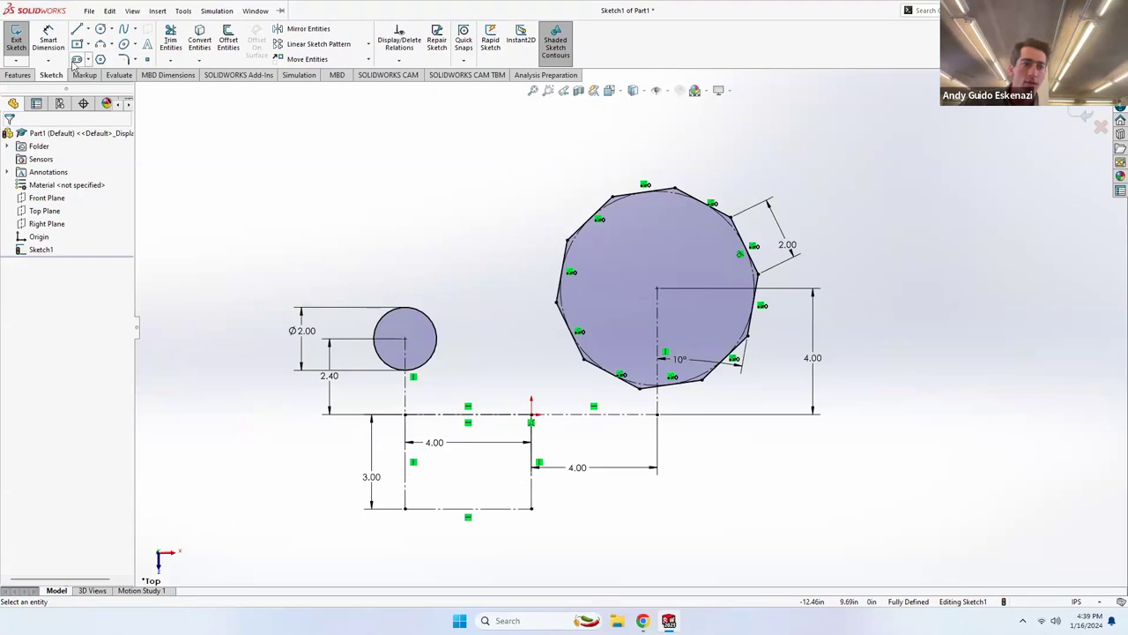
left_click(77, 59)
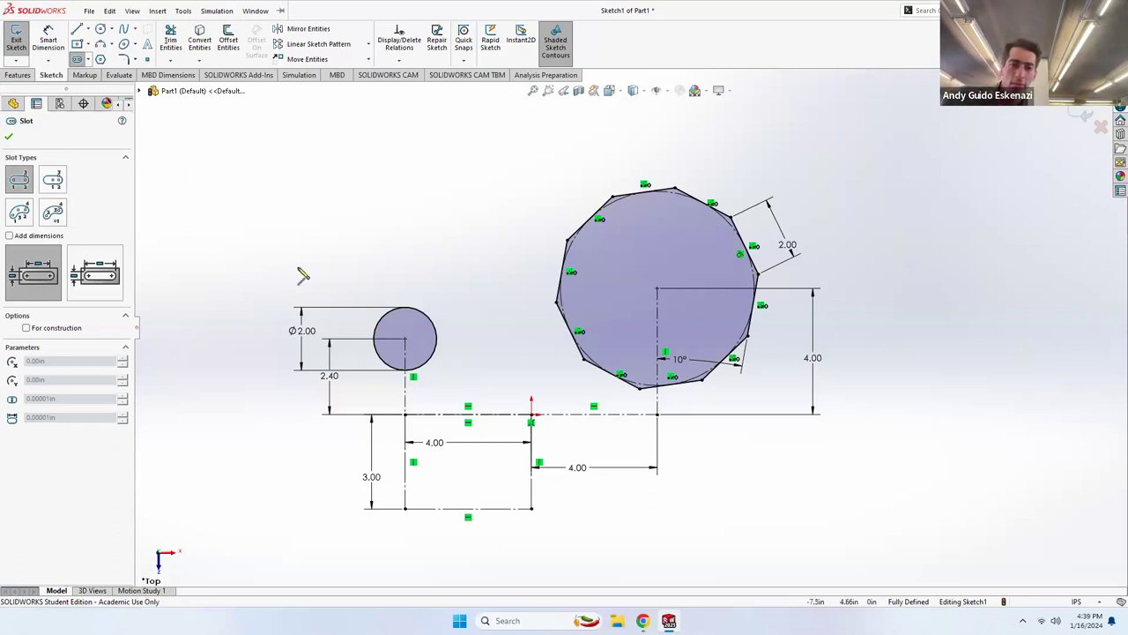
left_click(405, 339)
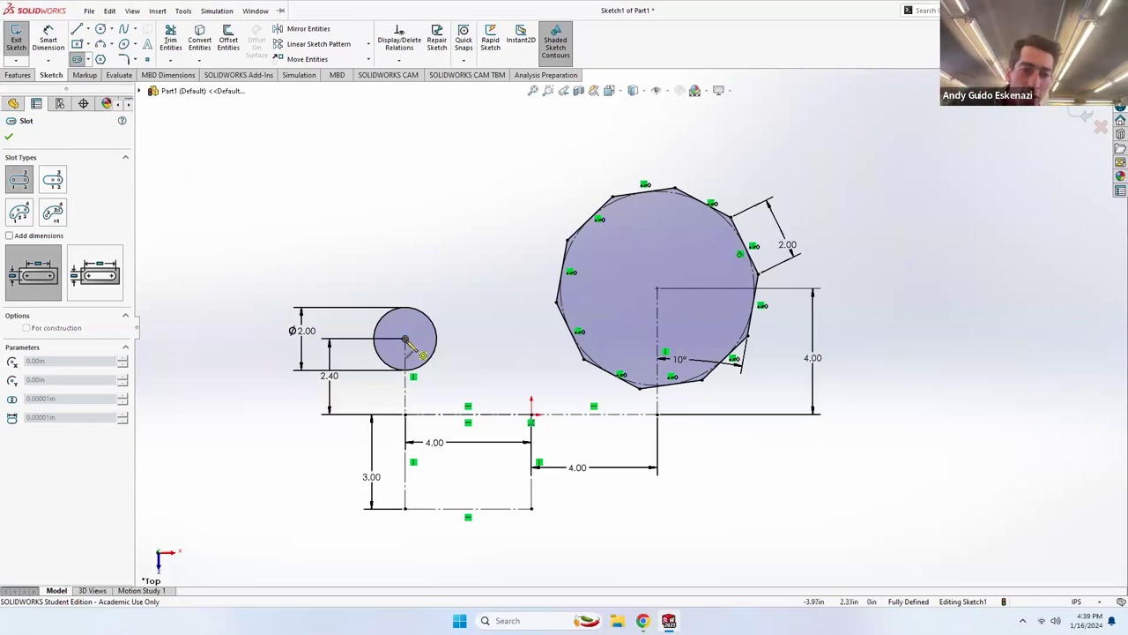
left_click(656, 289)
left_click(657, 276)
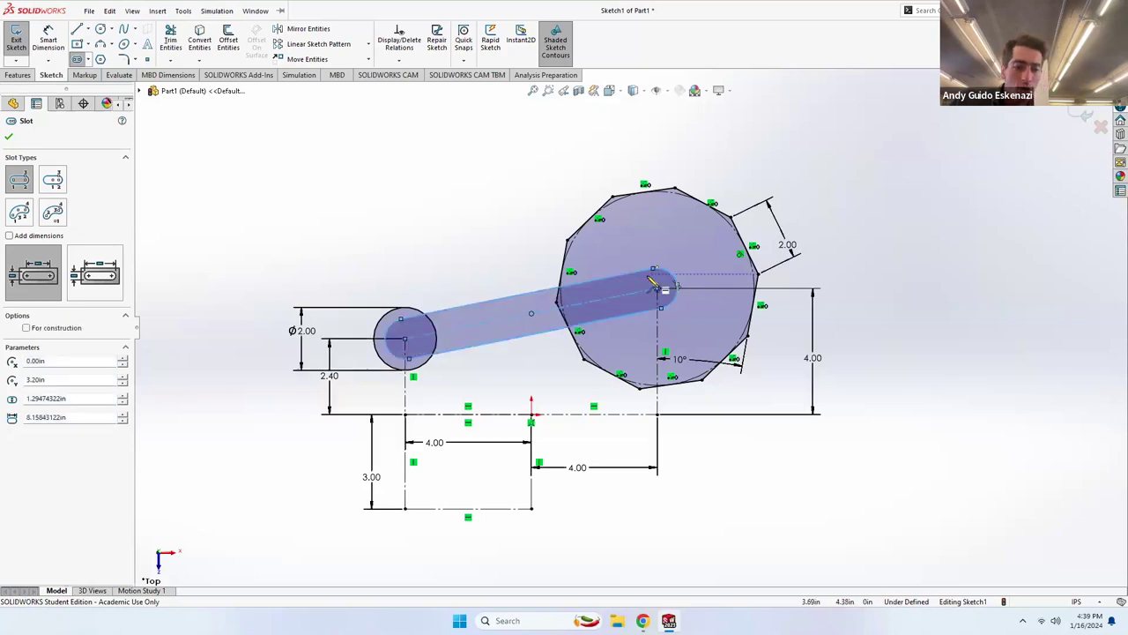
key("Escape")
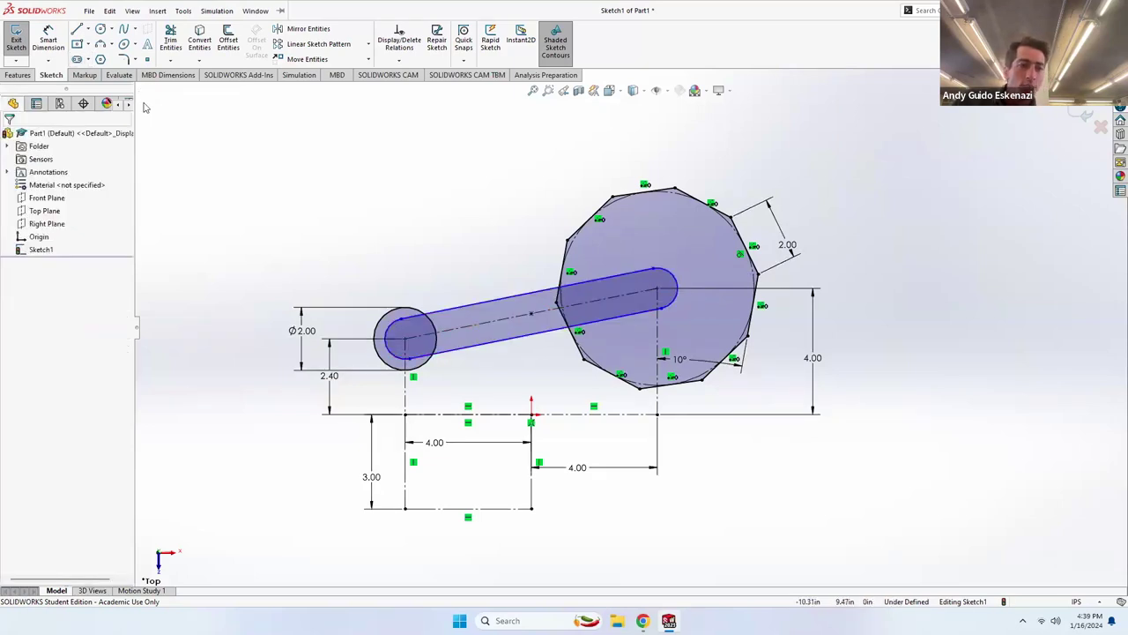
Dimension the slot's width between its two long edges as 1.25 in.
left_click(49, 39)
left_click(459, 309)
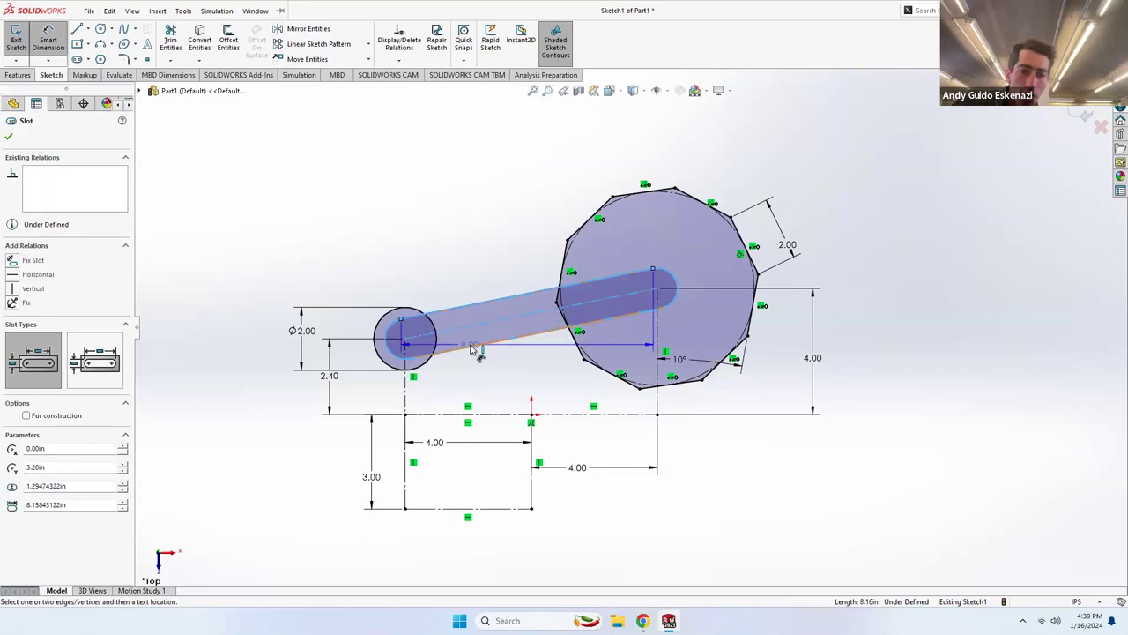
left_click(484, 297)
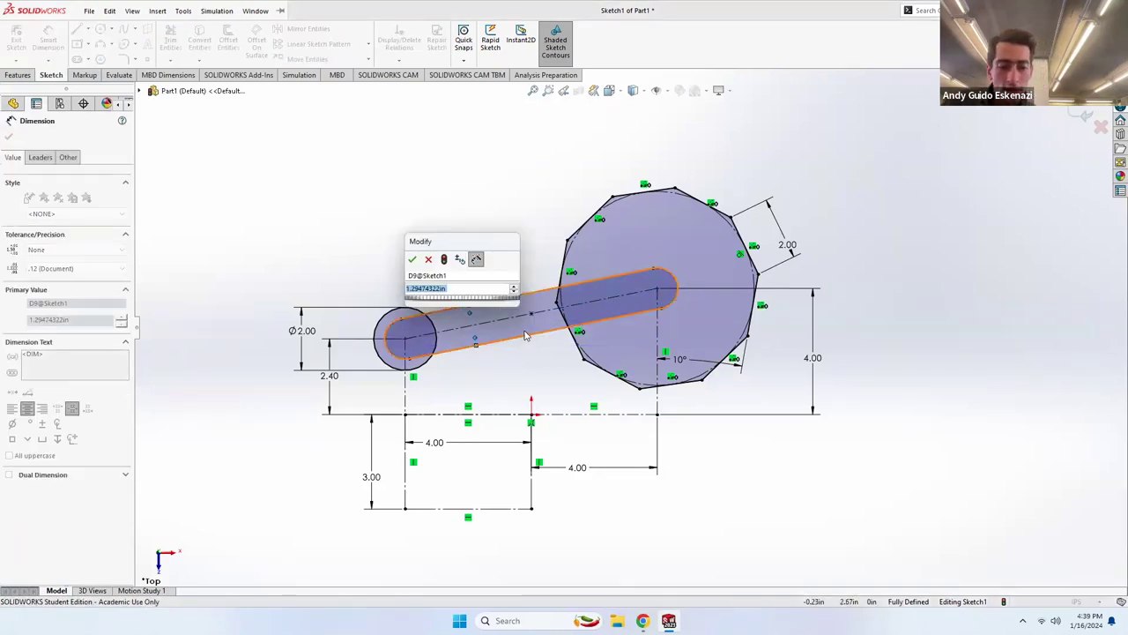
type("1.25")
key("Return")
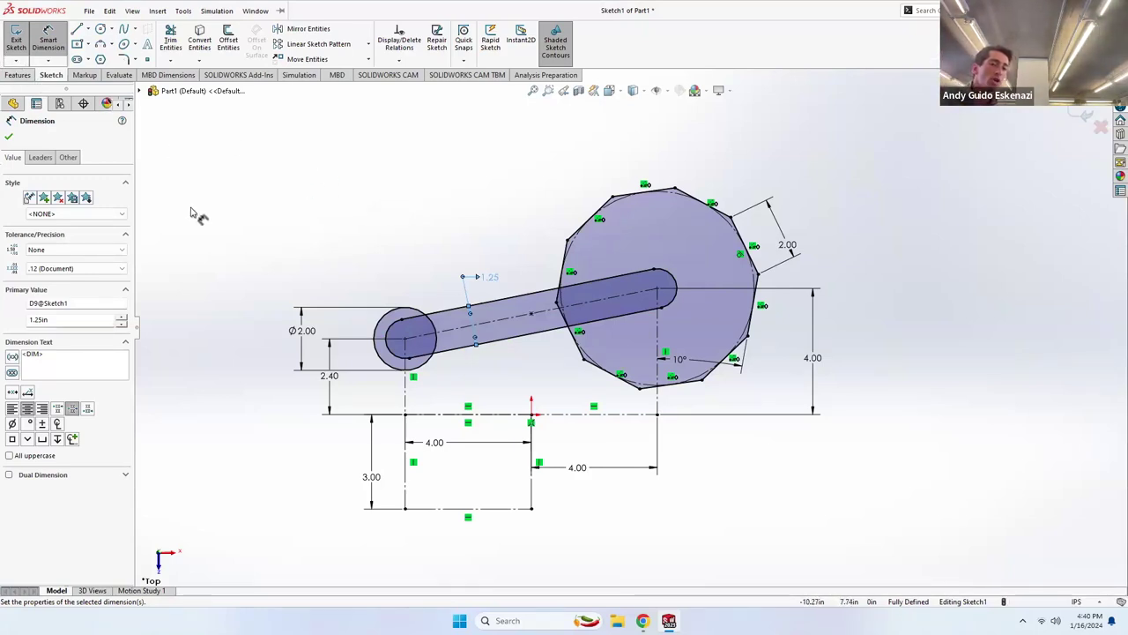
Start a boss extrusion of the sketch and select all five regions of the circle, slot and polygon as its contours.
left_click(18, 75)
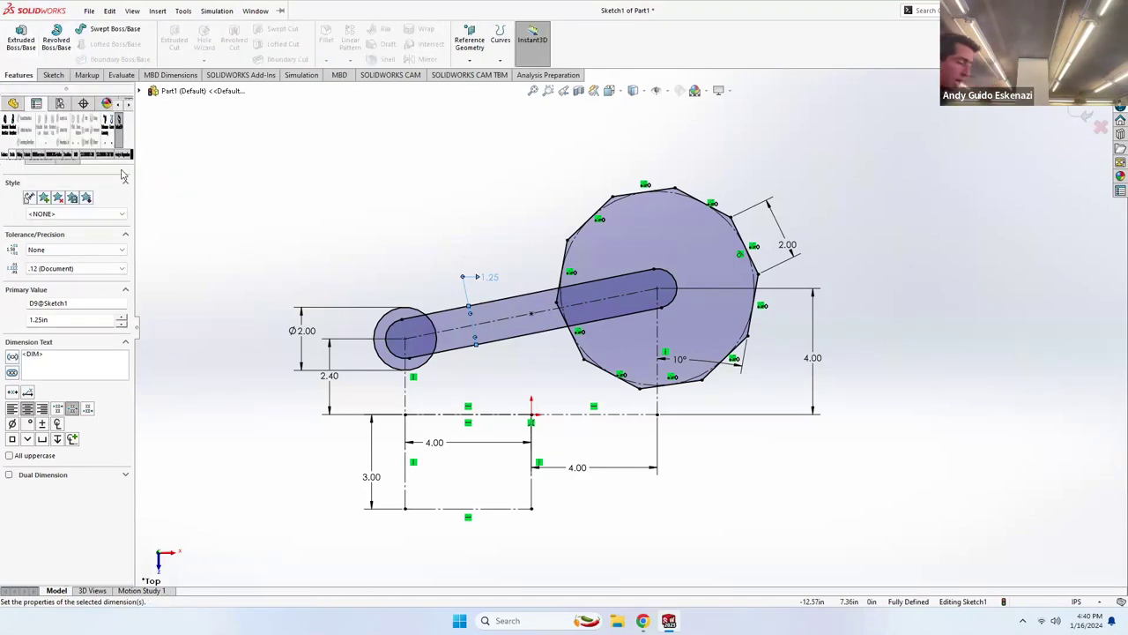
left_click(21, 44)
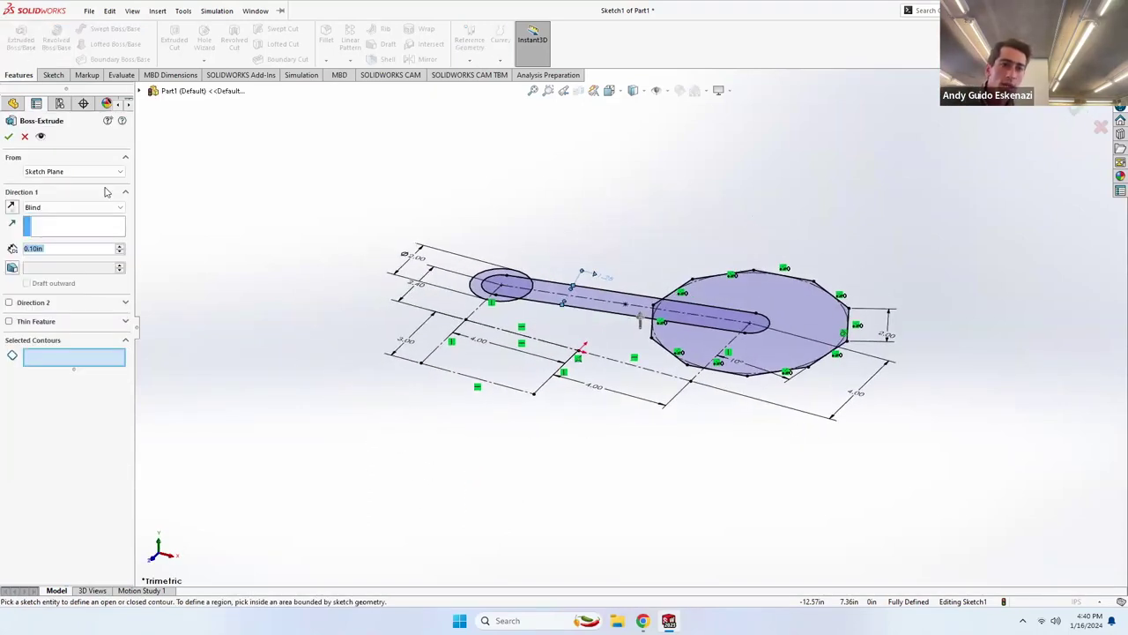
scroll(502, 280, "down", 5)
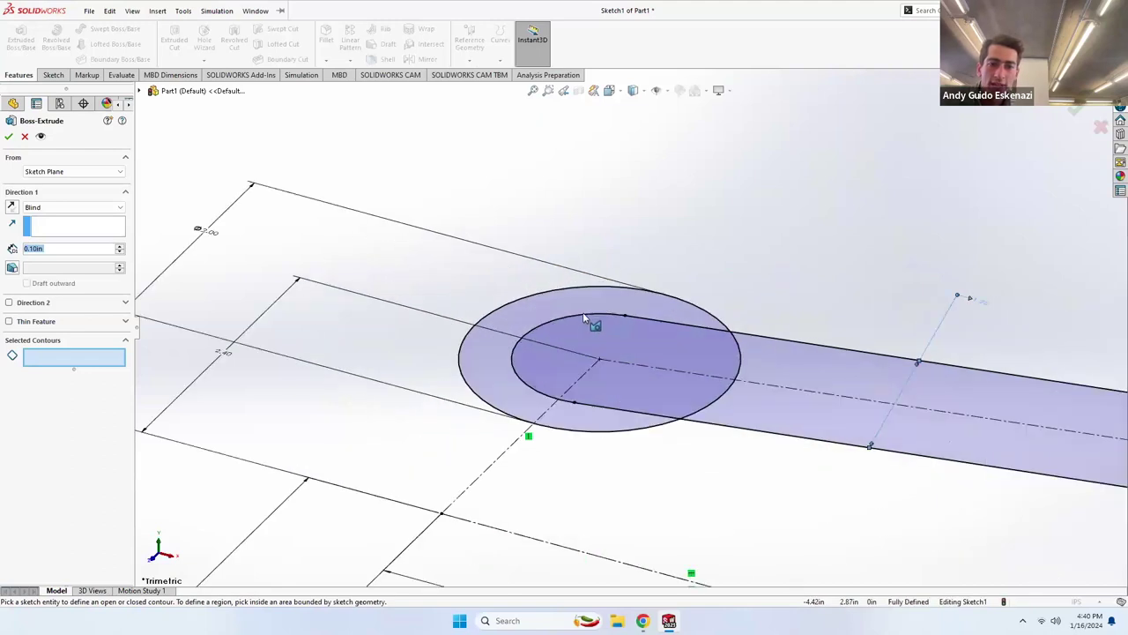
left_click(589, 305)
mouse_move(602, 335)
left_mouse_down()
mouse_move(652, 360)
mouse_move(770, 374)
left_mouse_up()
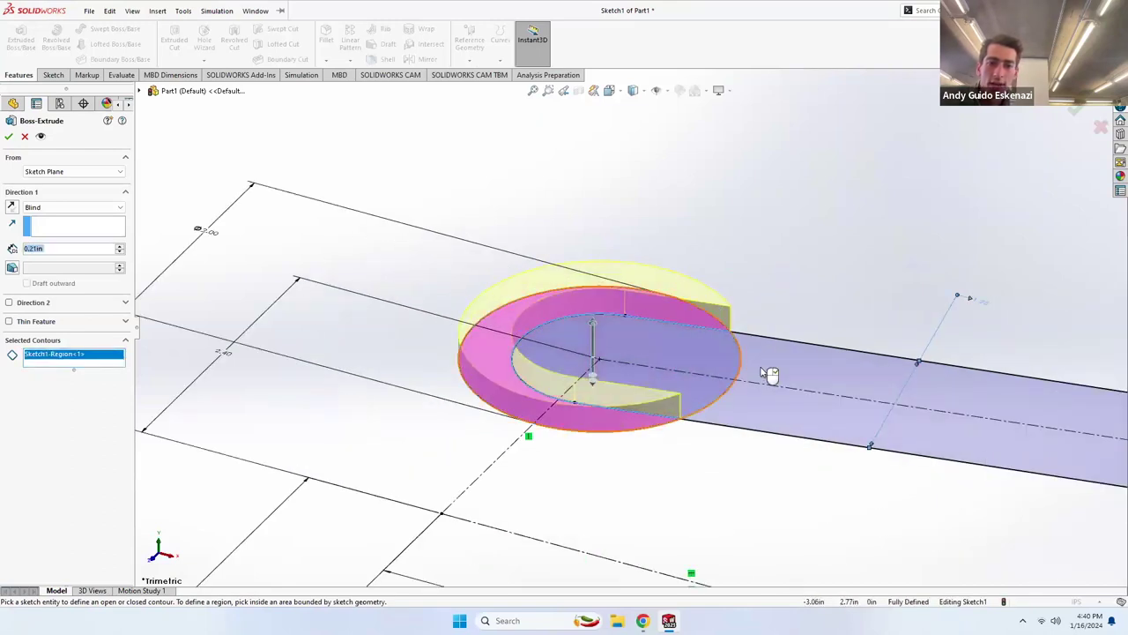
left_click(770, 375)
left_click(723, 347)
left_click(723, 347)
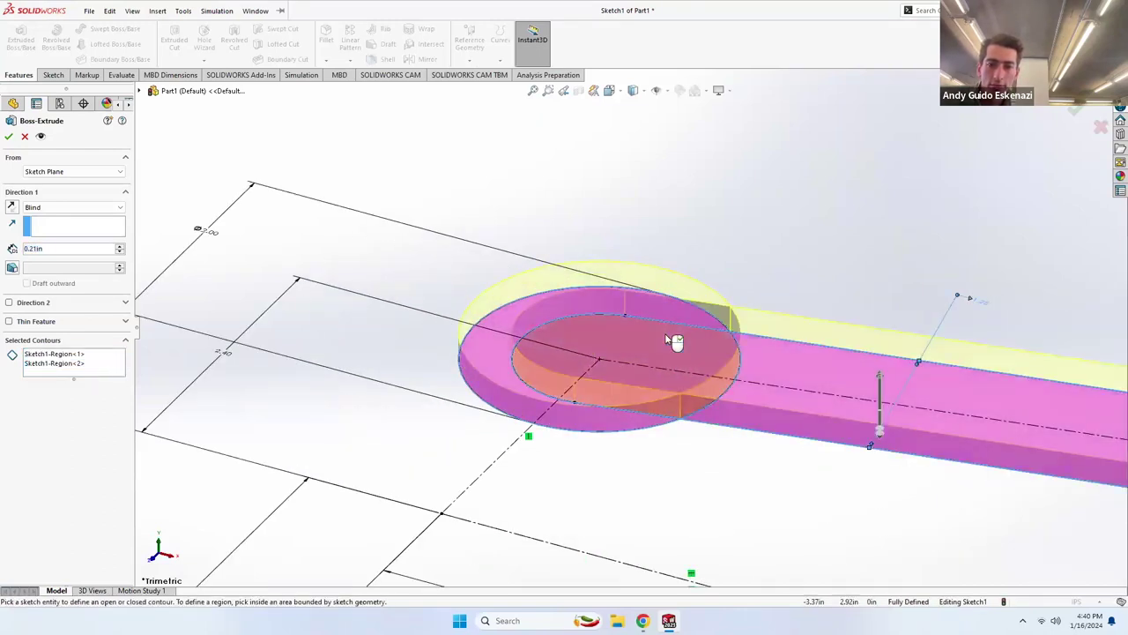
scroll(674, 342, "up", 2)
left_click(675, 360)
scroll(636, 343, "up", 4)
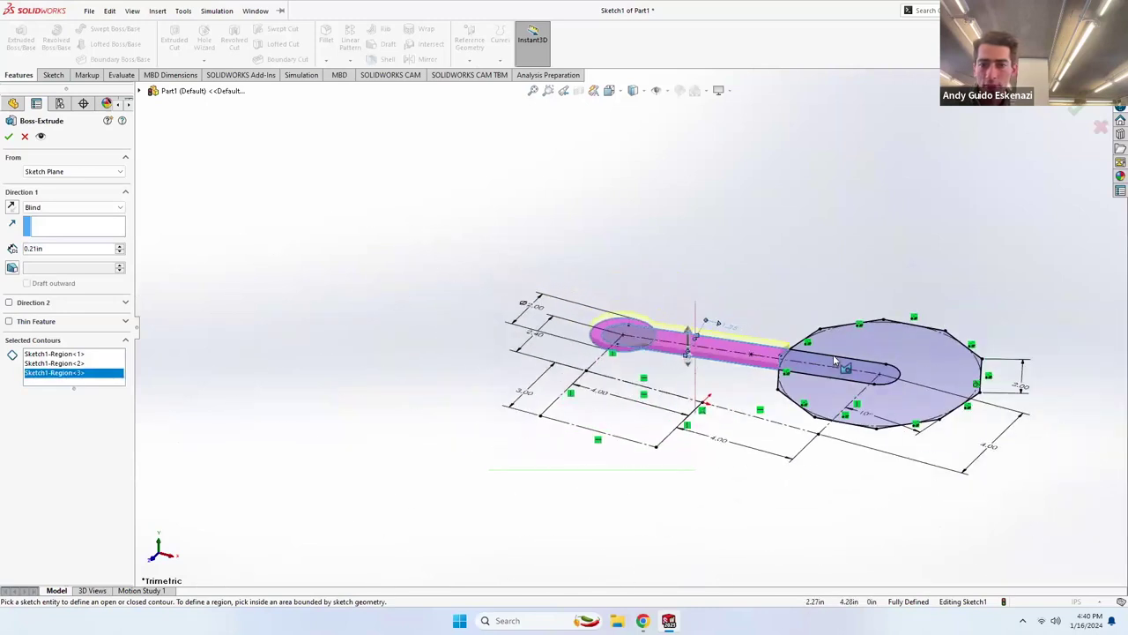
scroll(834, 360, "down", 3)
left_click(717, 347)
left_click(728, 355)
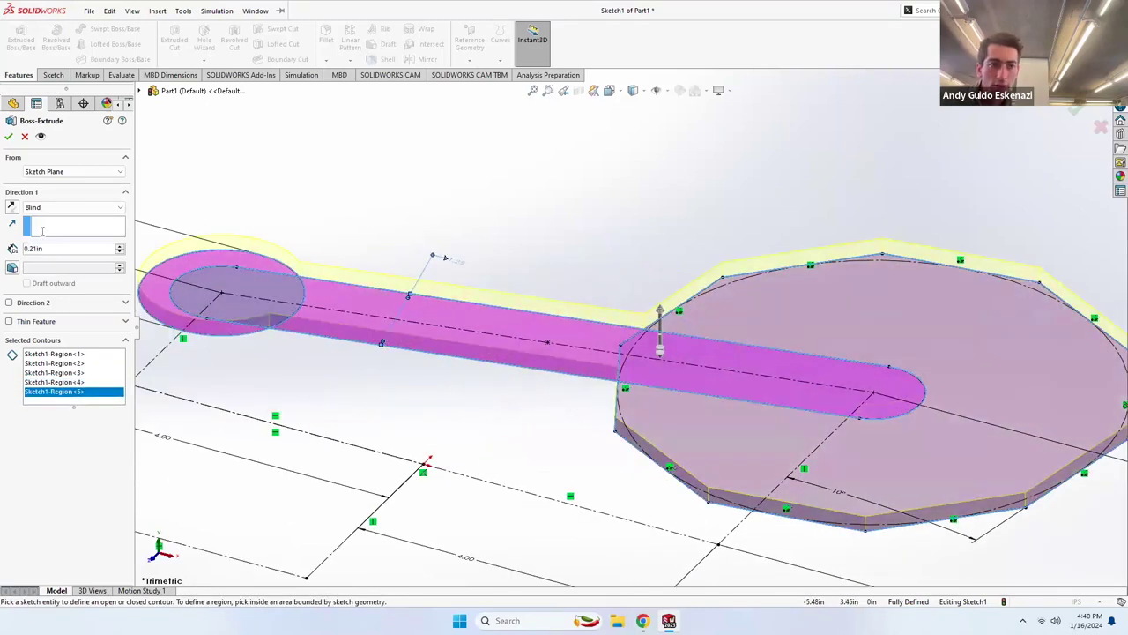
Set the extrusion depth to 0.3 in and accept the feature.
key("BackSpace")
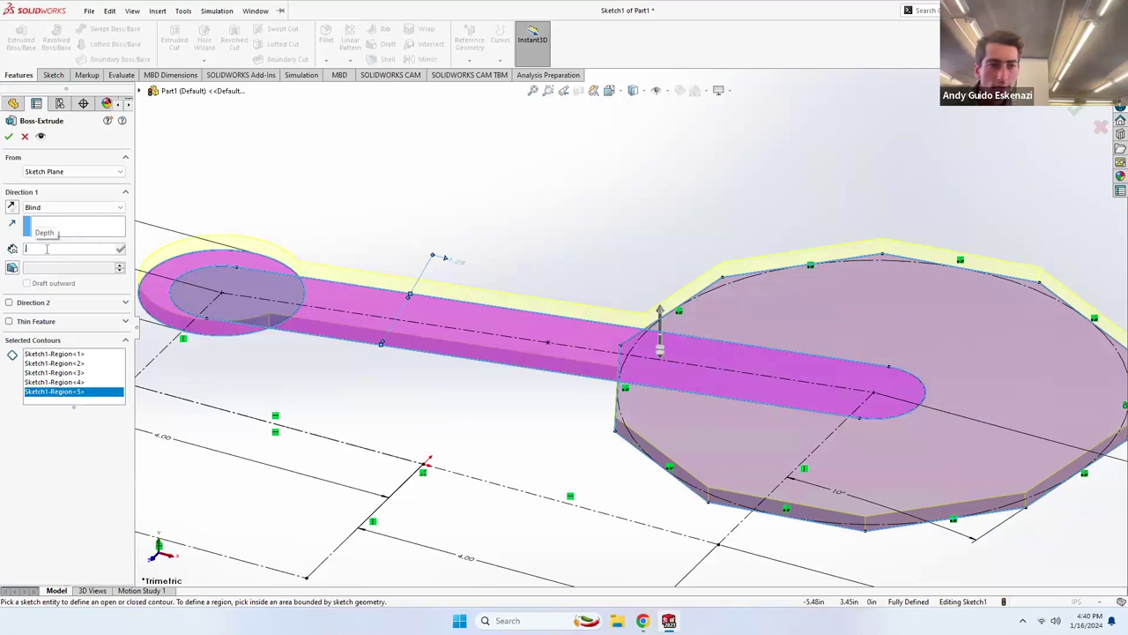
type("0.3")
key("Return")
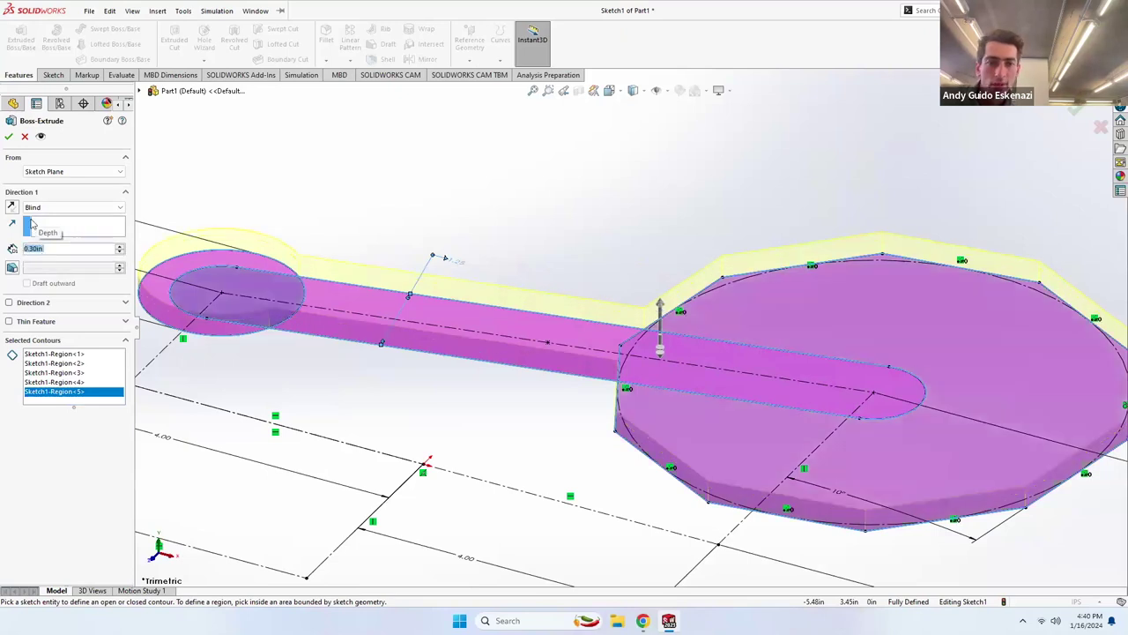
left_click(9, 137)
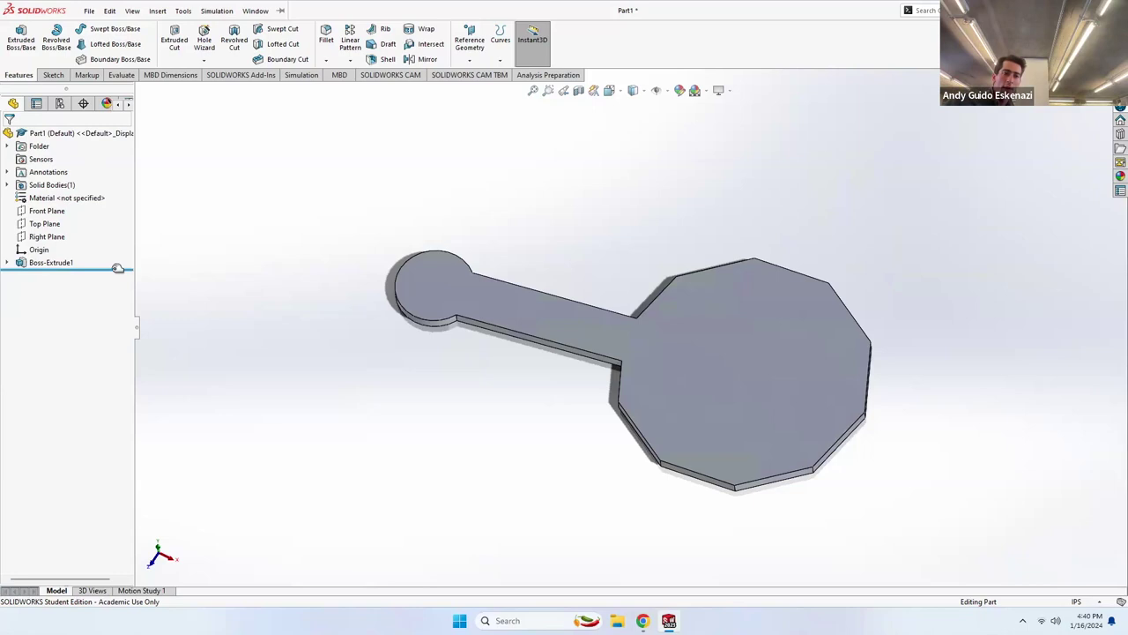
Edit the extrusion, set its depth to 0.5 in and accept the change.
right_click(48, 265)
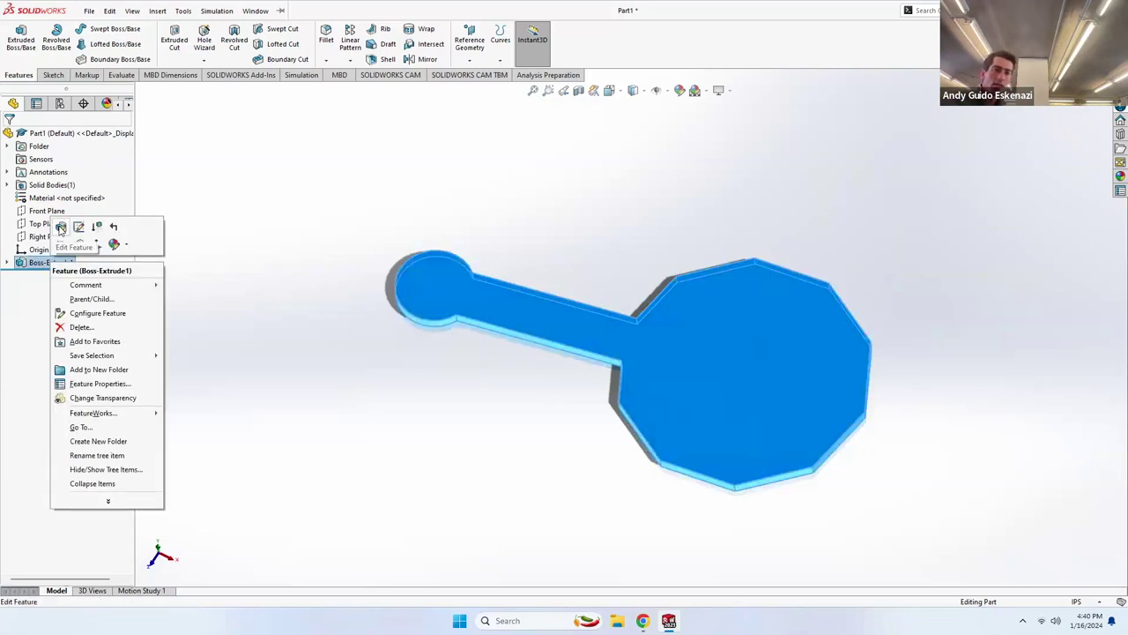
left_click(60, 229)
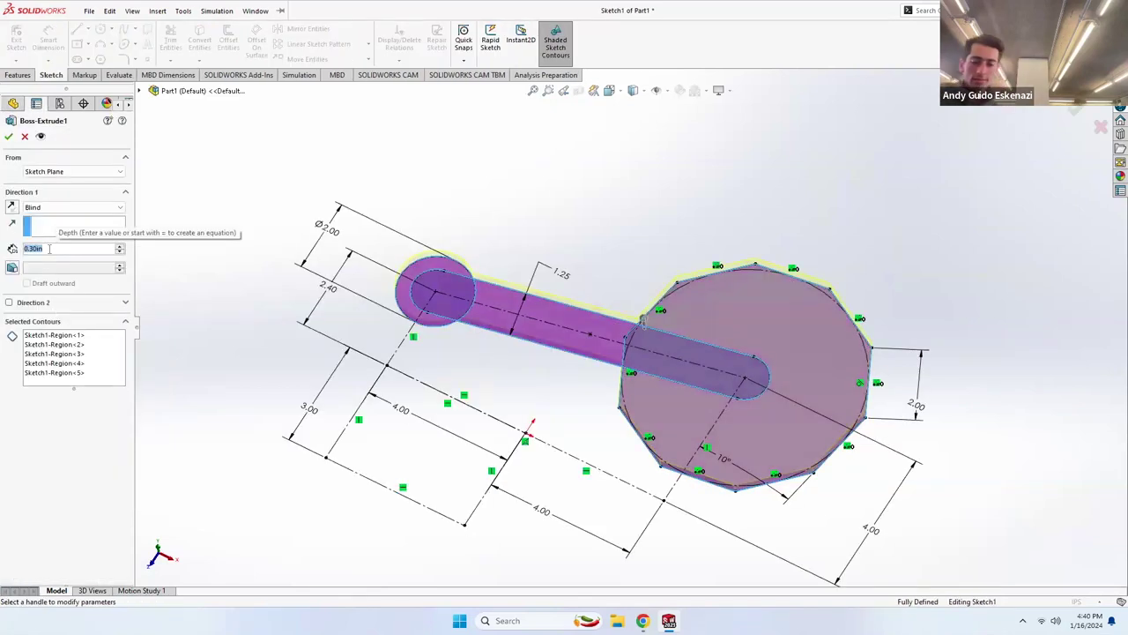
key("BackSpace")
type("0.5")
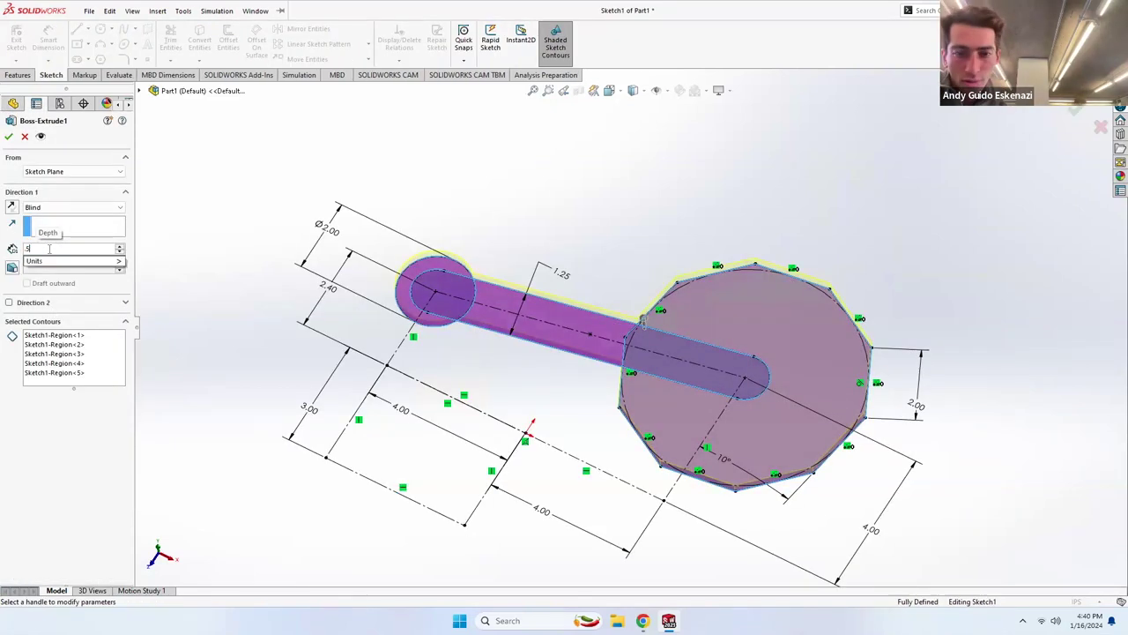
key("Return")
left_click(9, 135)
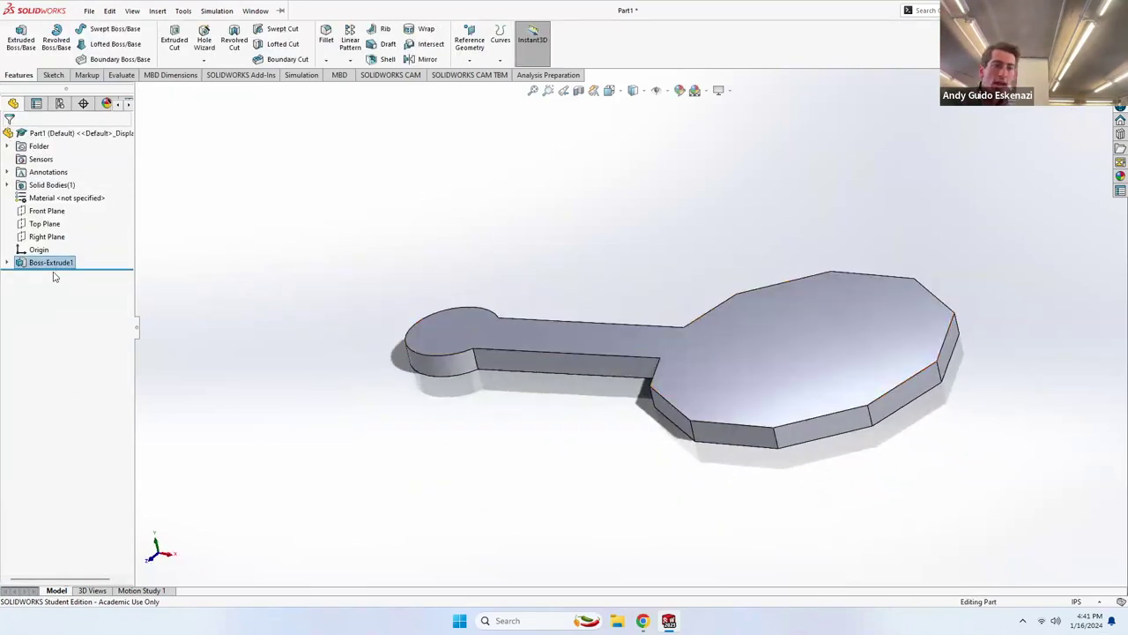
Delete the extrusion feature without its absorbed sketch, then undo the deletion.
right_click(45, 264)
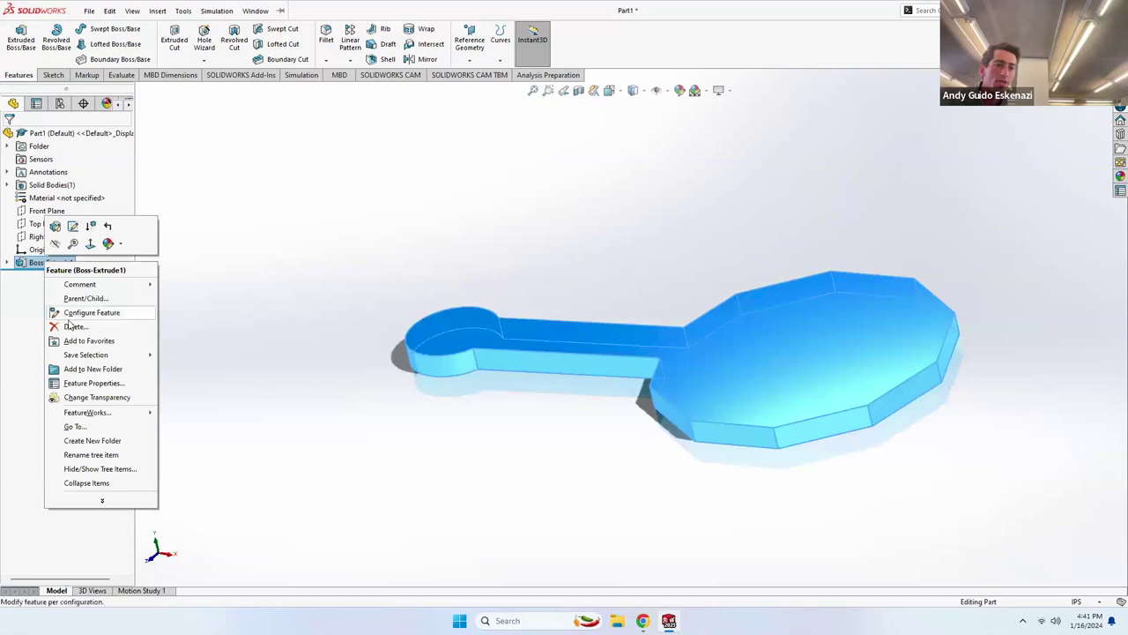
left_click(75, 327)
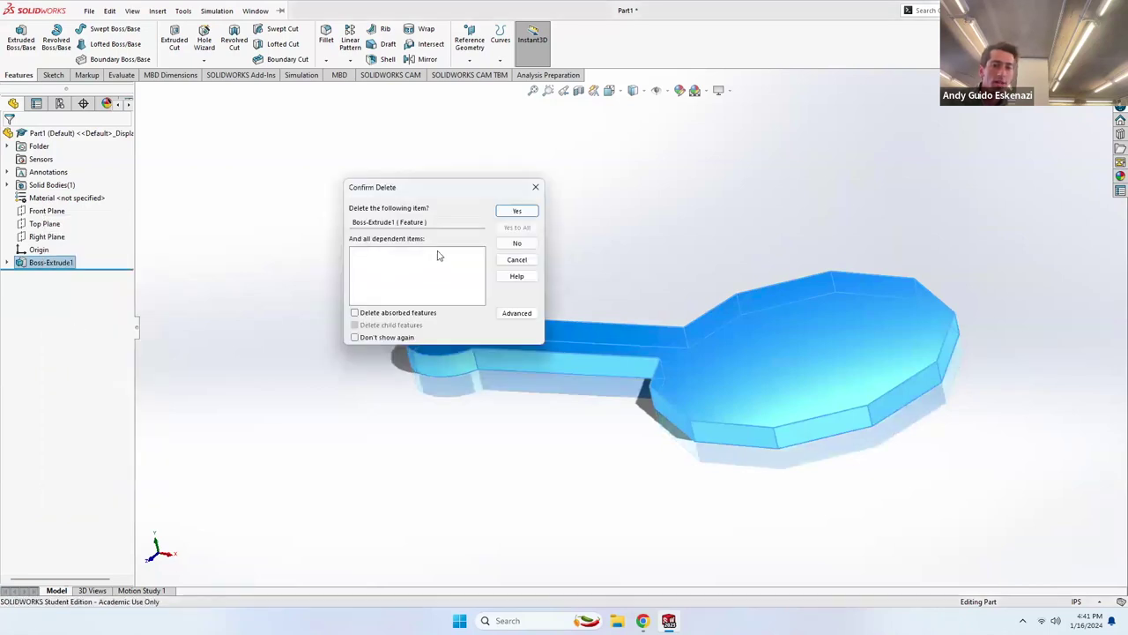
left_click(517, 211)
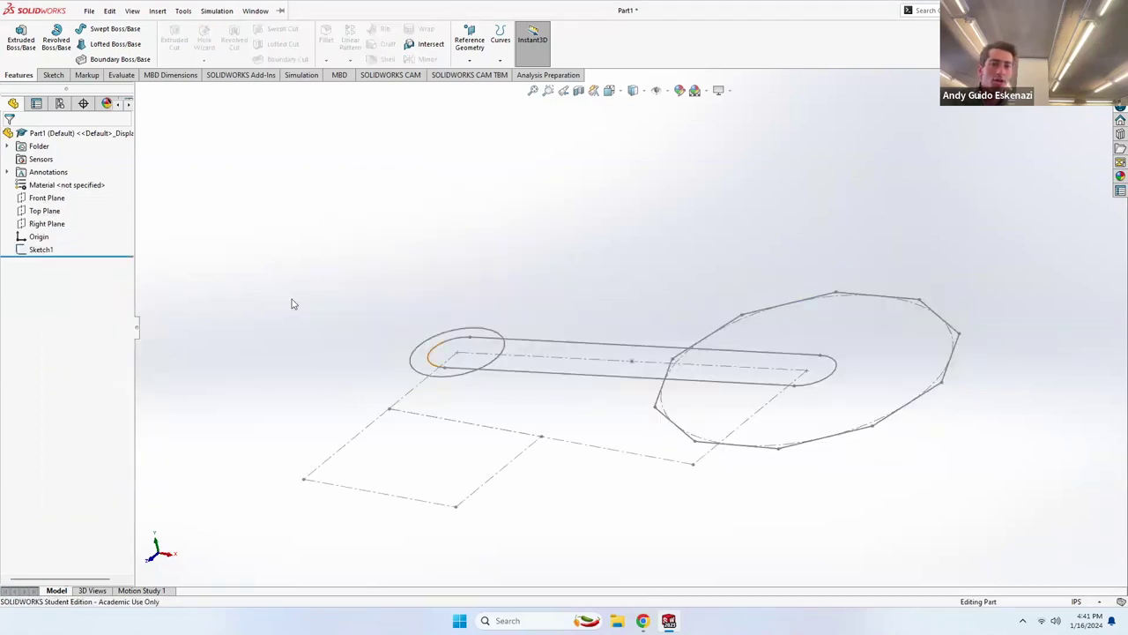
left_click(38, 251)
left_click(213, 253)
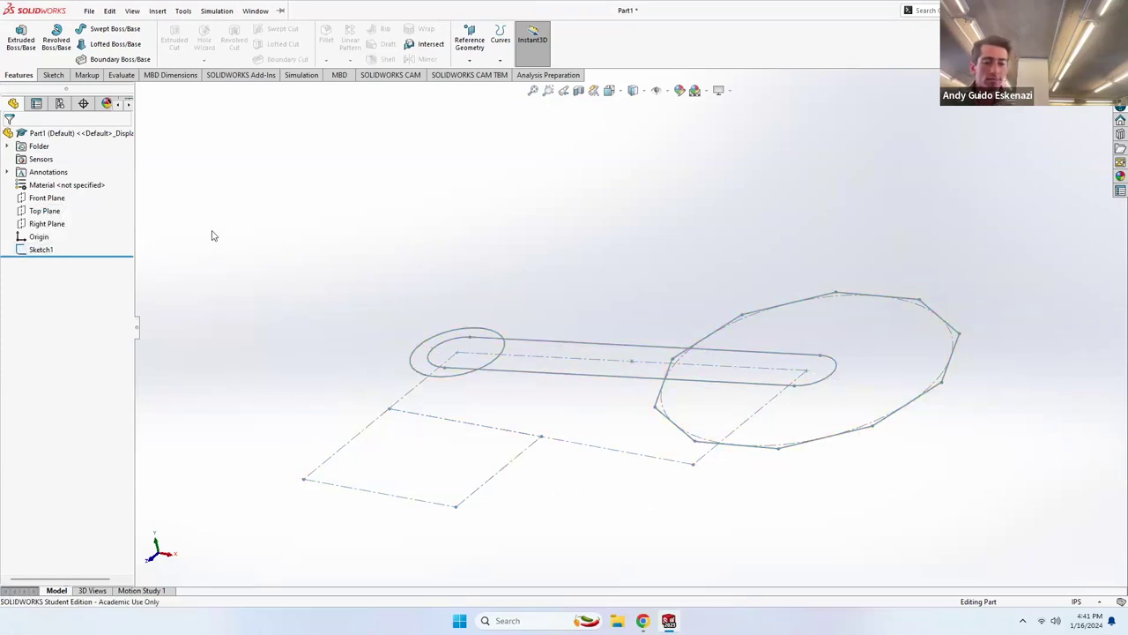
key("ctrl+z")
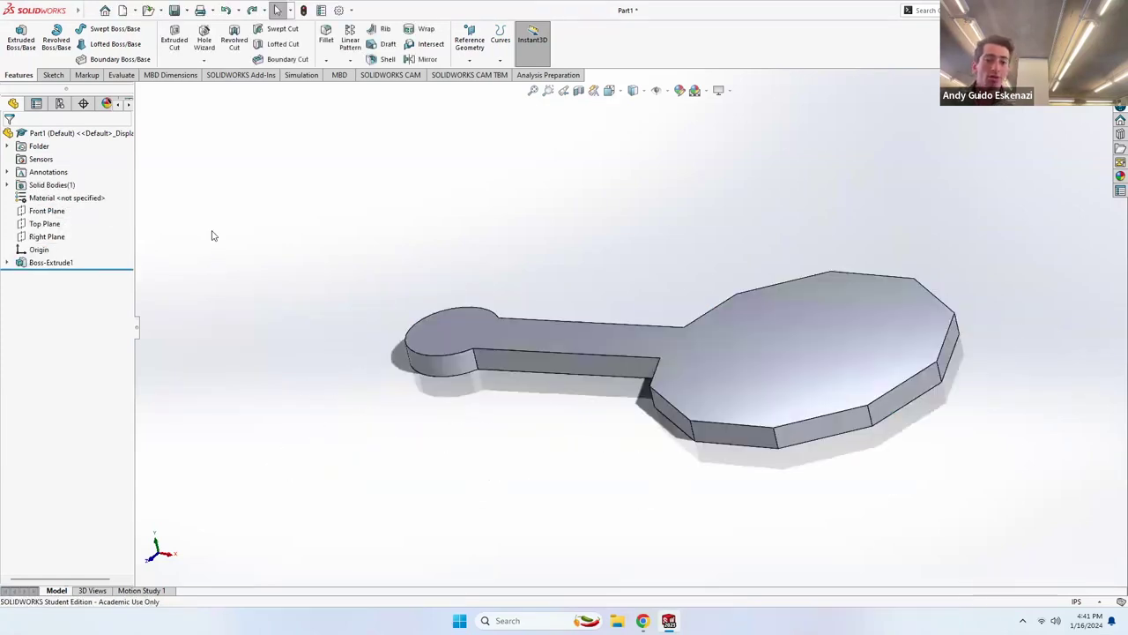
Edit the sketch under the extrusion, set the circle's diameter to 4 in and exit the sketch to rebuild the part.
left_click(7, 262)
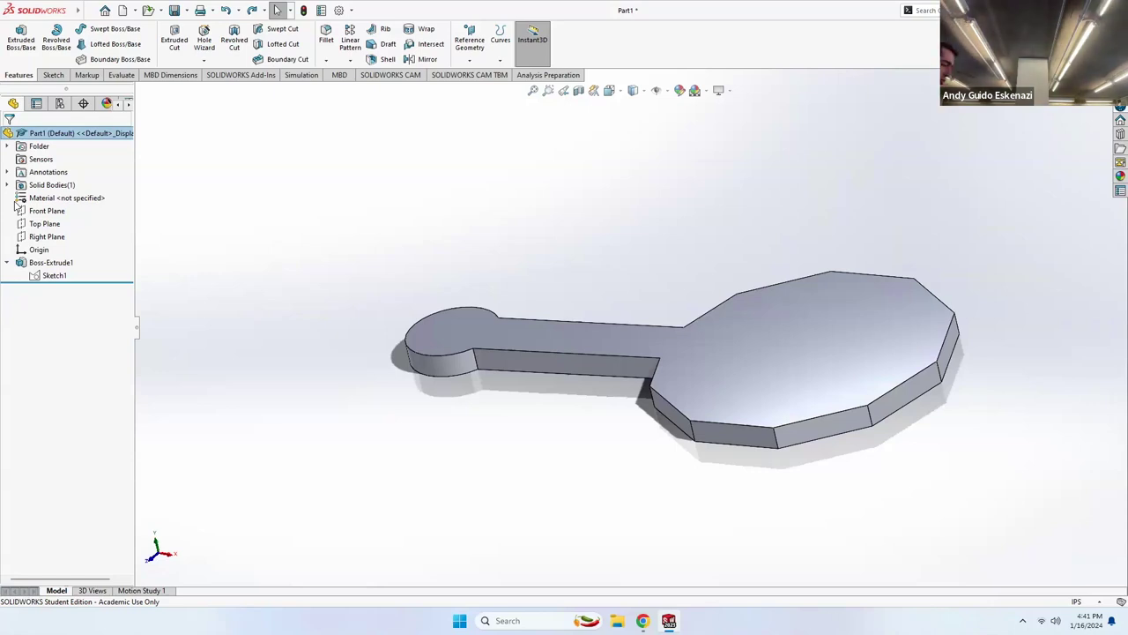
left_click(8, 262)
left_click(8, 262)
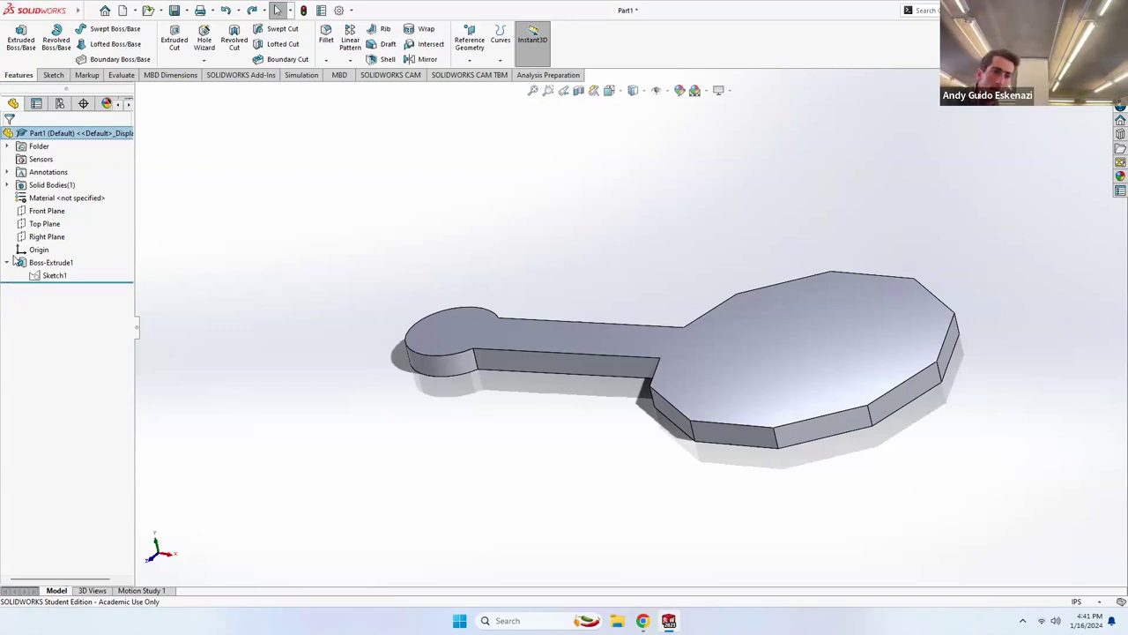
right_click(52, 277)
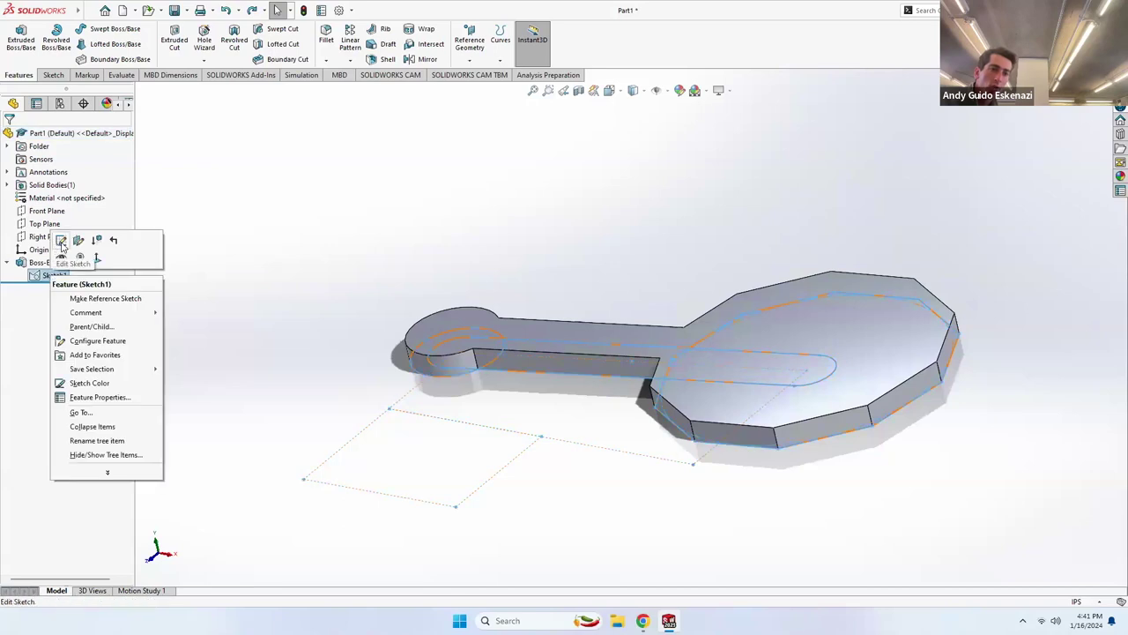
left_click(61, 242)
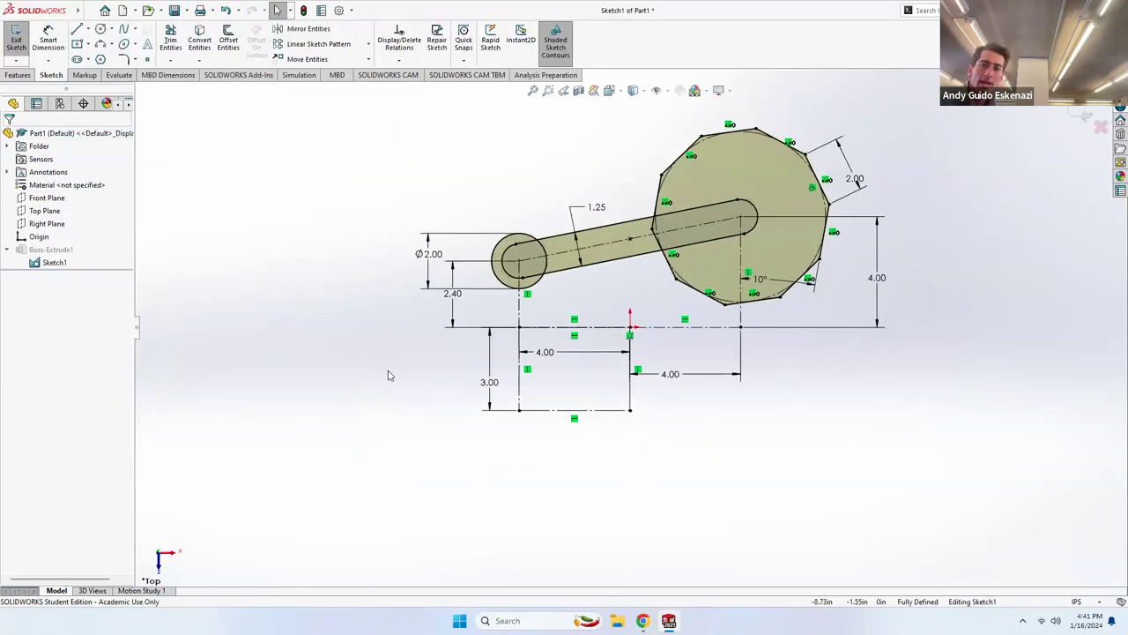
scroll(459, 256, "down", 4)
double_click(546, 313)
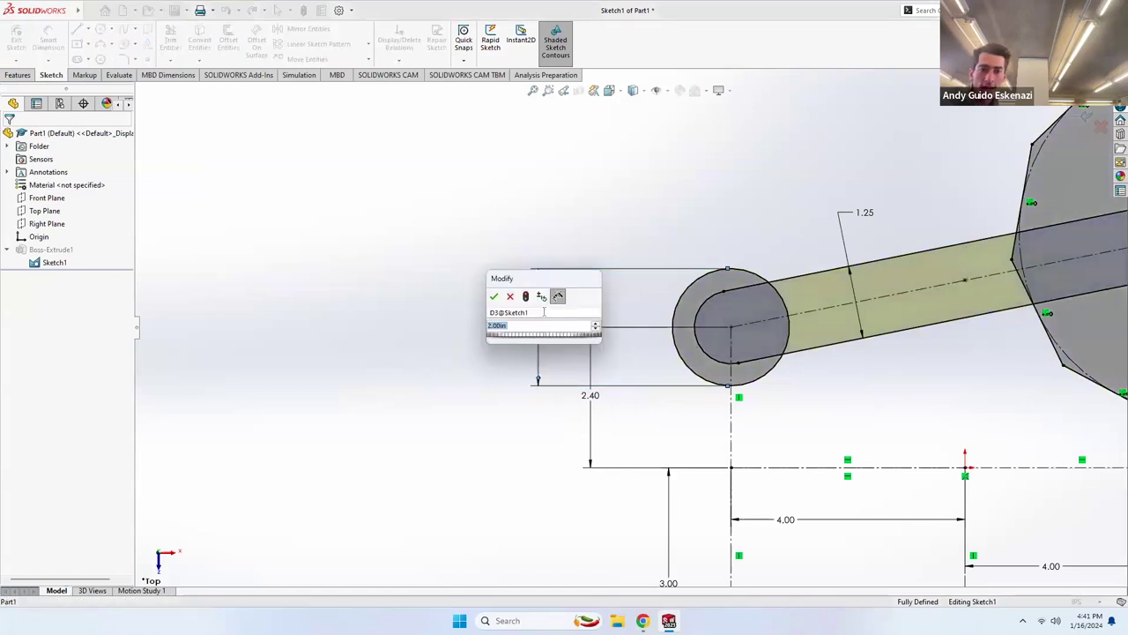
type("4")
key("Return")
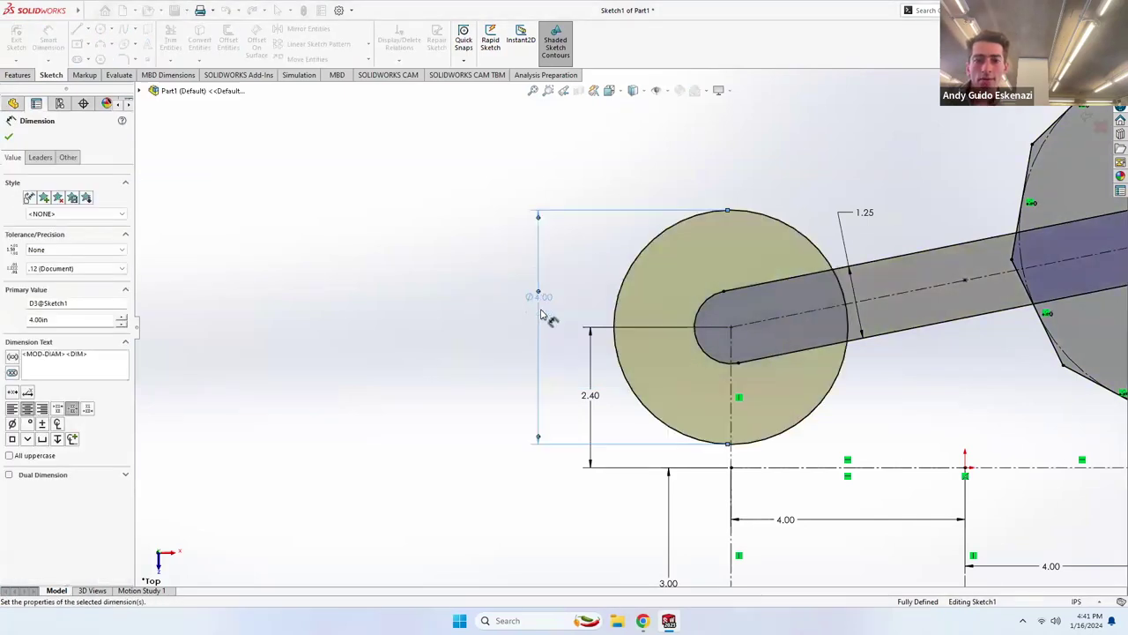
left_click(16, 39)
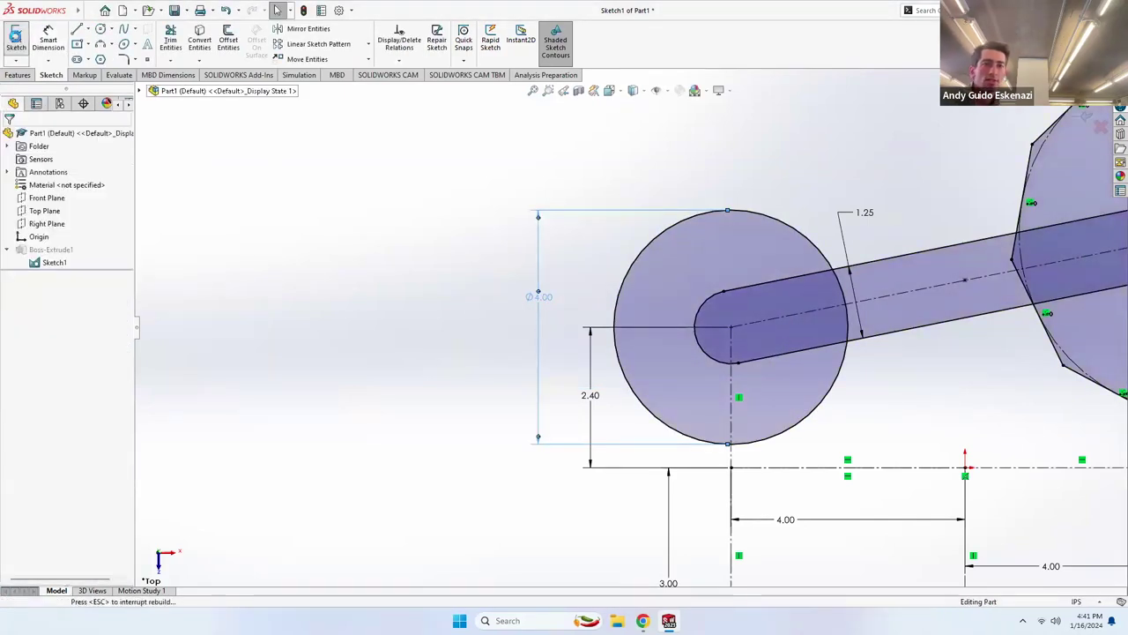
scroll(617, 326, "up", 1)
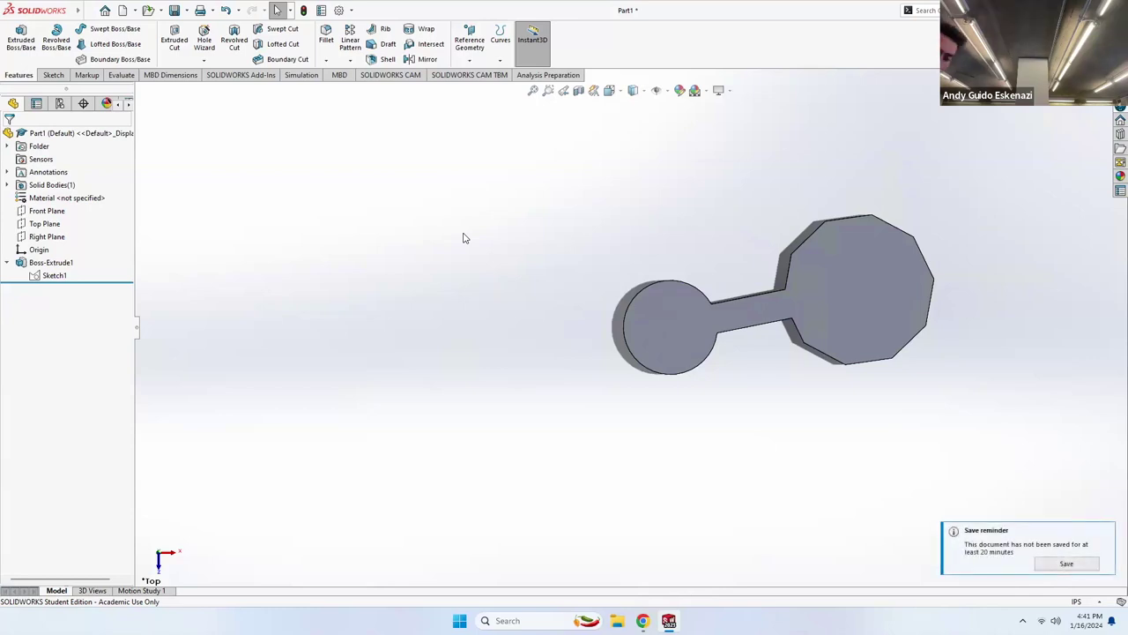
middle_click_drag(694, 267, 745, 178)
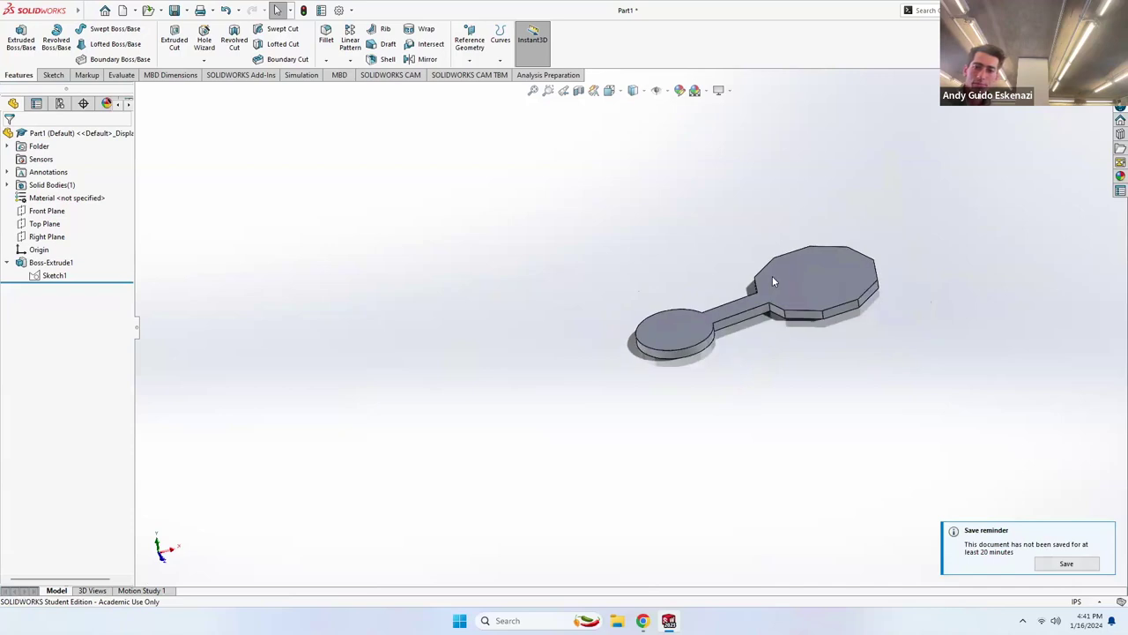
scroll(776, 271, "down", 3)
middle_click_drag(628, 306, 651, 318)
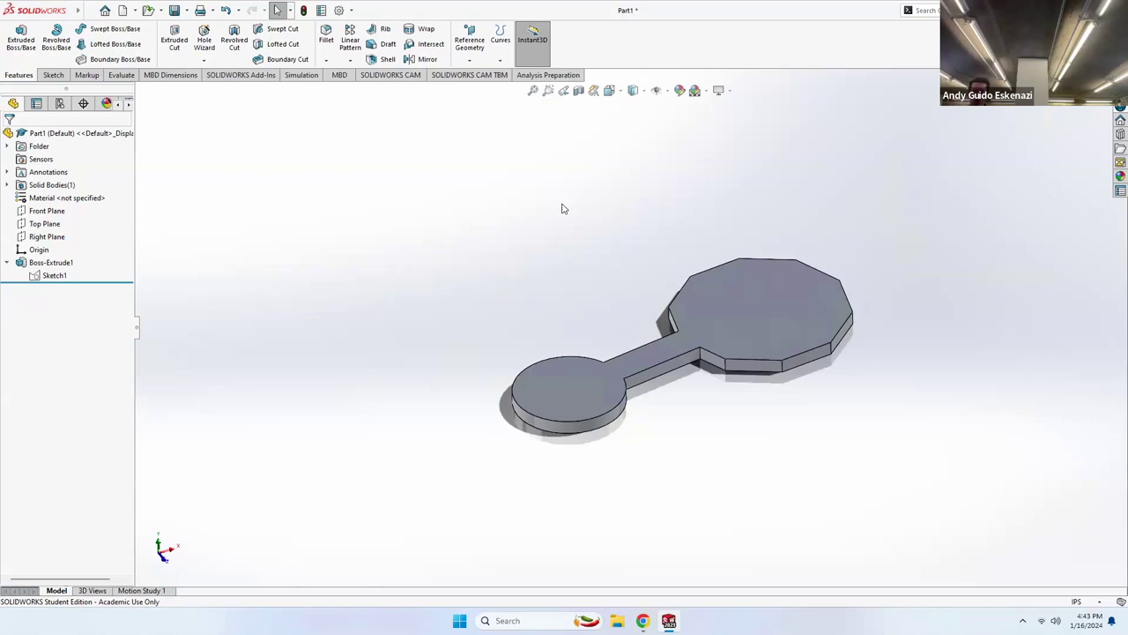
Create a new part document and open a sketch on the Top Plane.
left_click(89, 10)
left_click(106, 31)
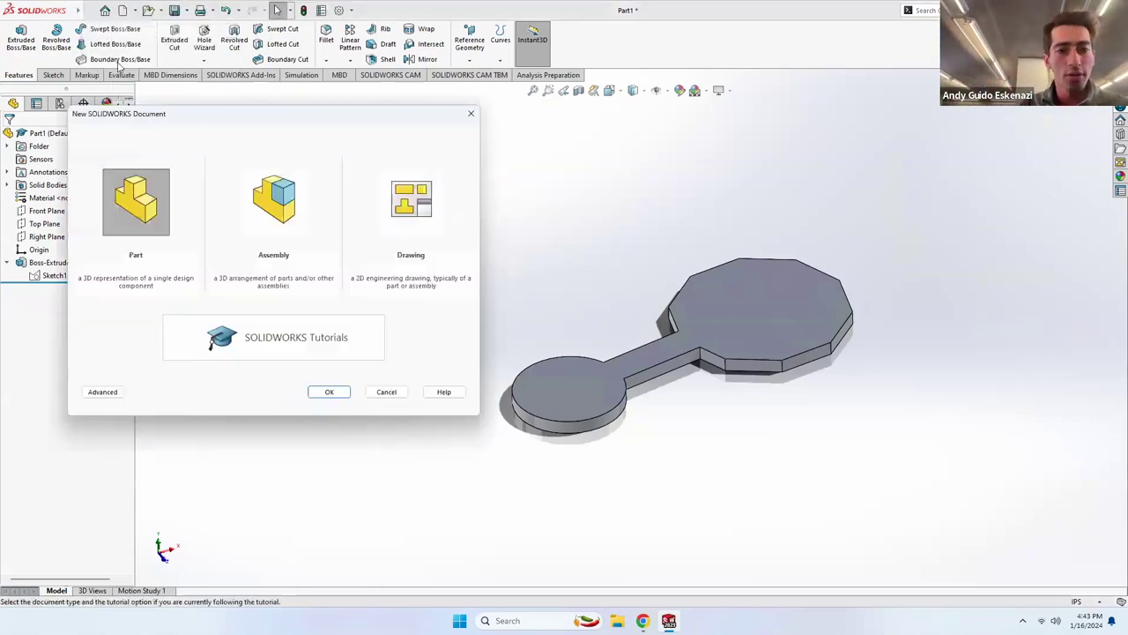
left_click(328, 393)
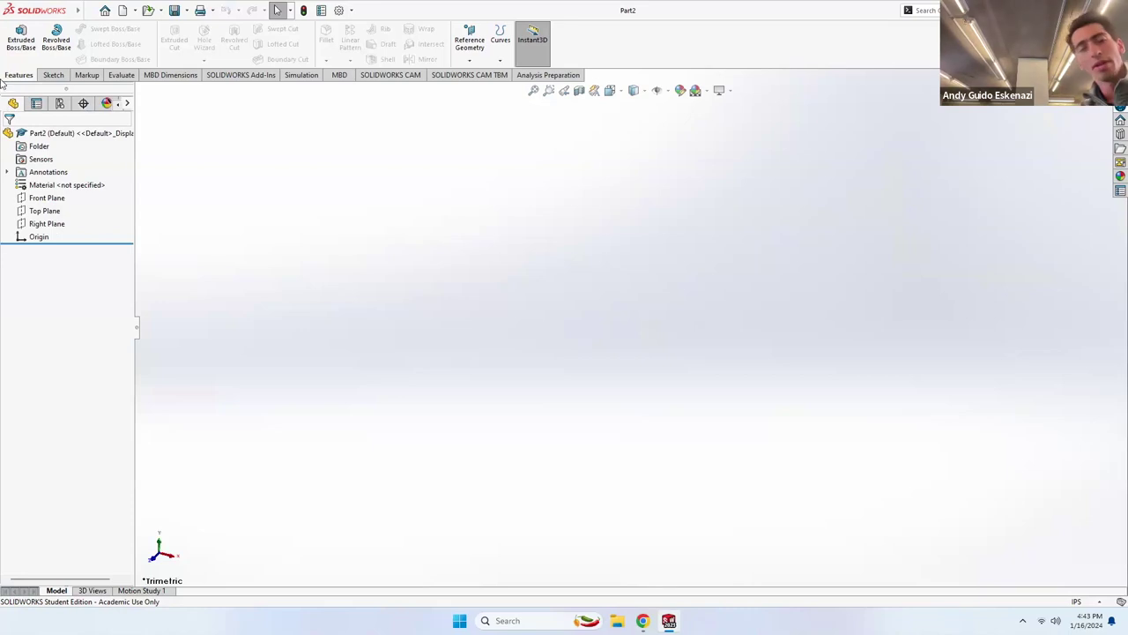
left_click(54, 76)
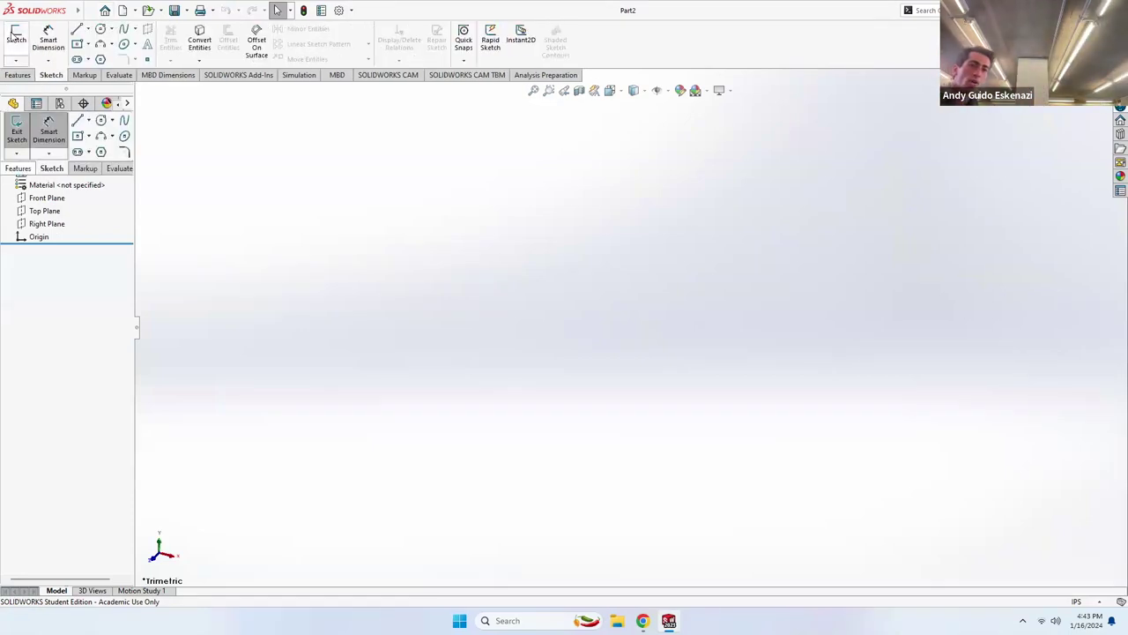
left_click(16, 40)
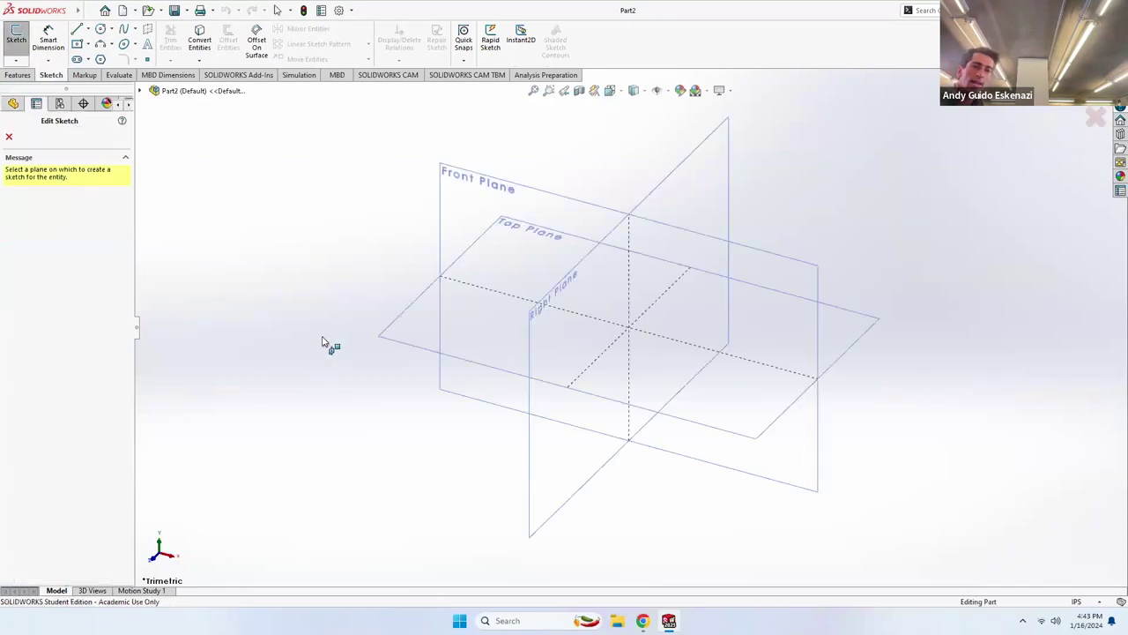
left_click(407, 342)
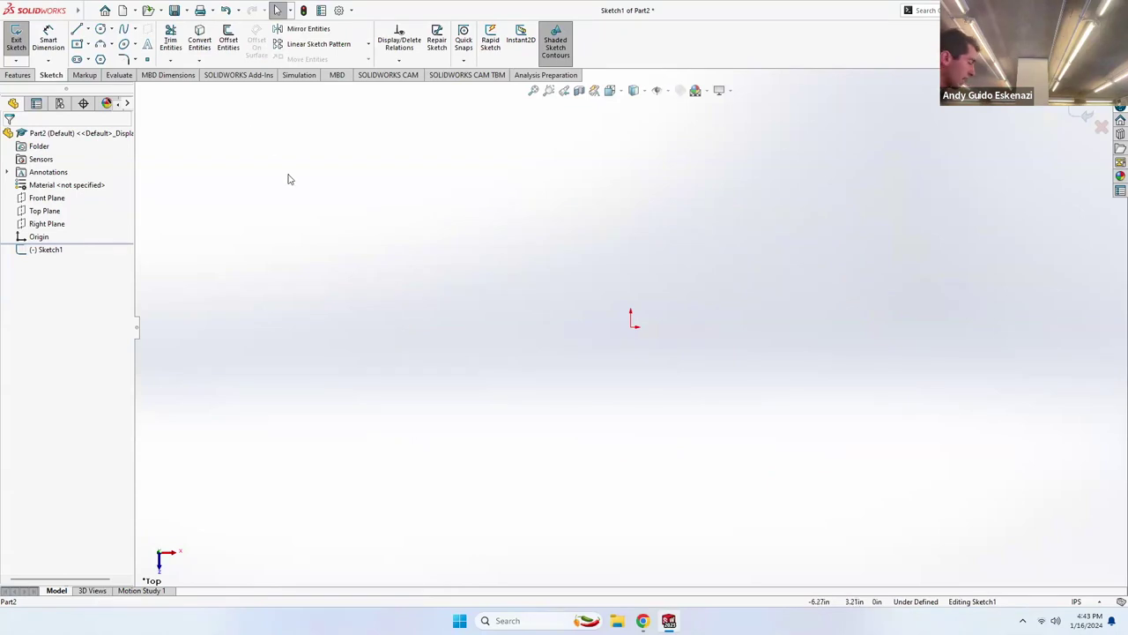
Sketch a circle of about 3.2 in radius up and to the left of the origin, with its centre off the origin.
left_click(101, 32)
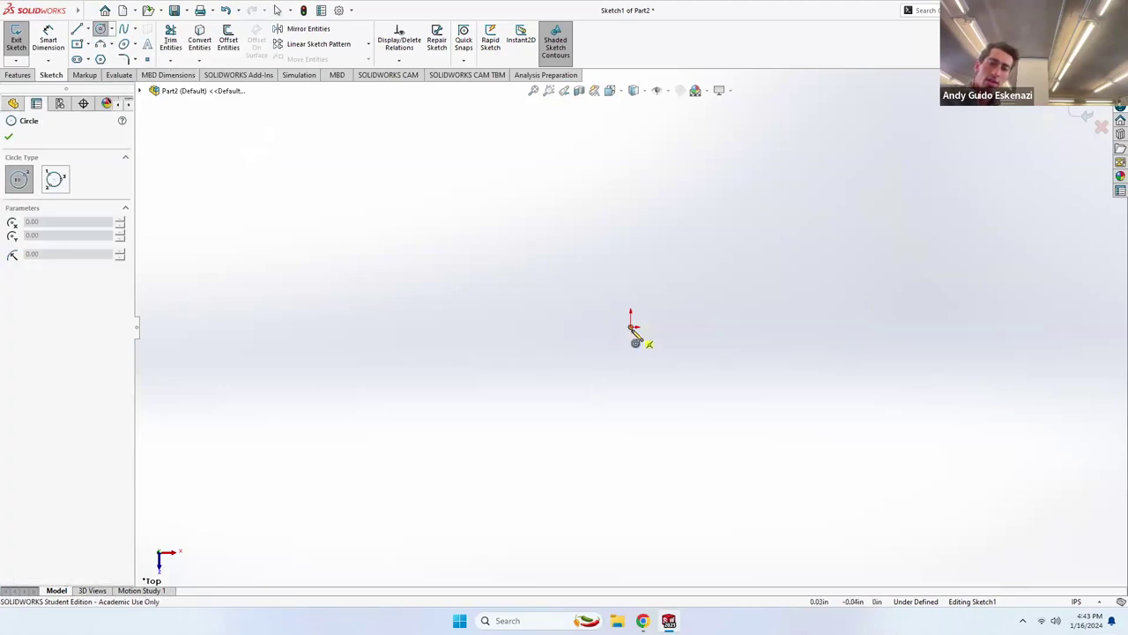
left_click(387, 191)
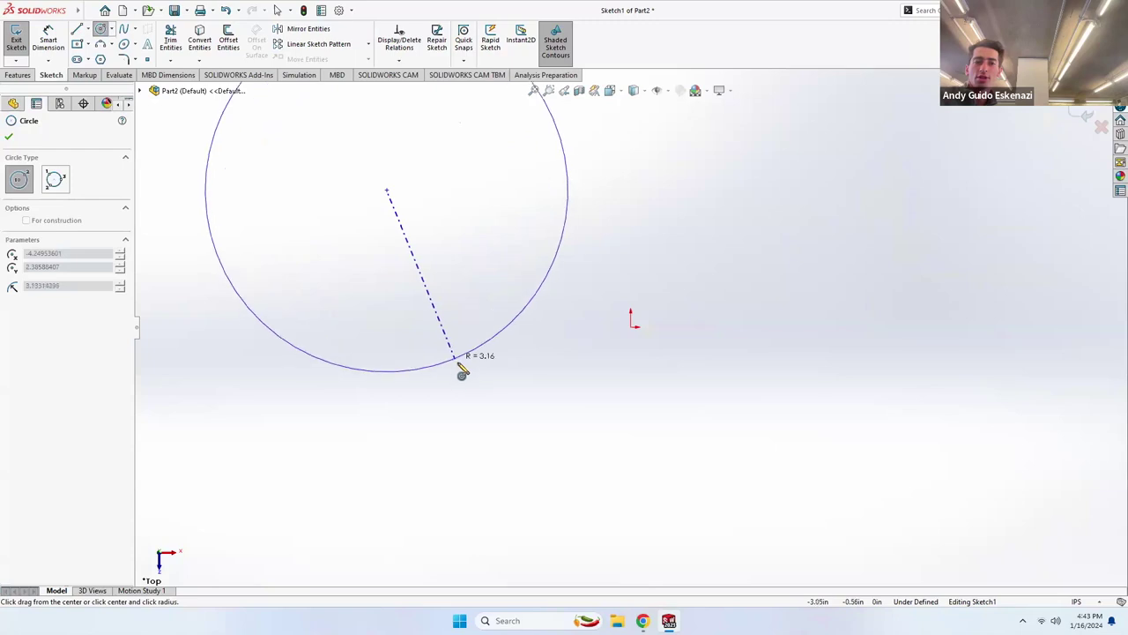
left_click(454, 361)
key("Escape")
scroll(550, 278, "up", 3)
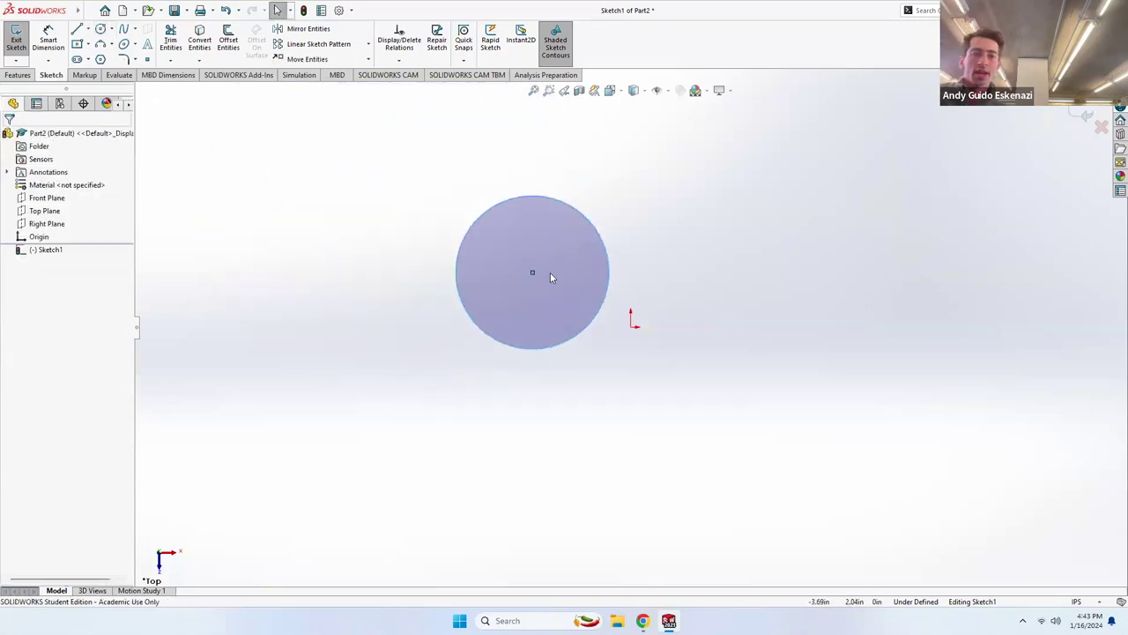
scroll(532, 211, "down", 2)
Dimension the circle's diameter as 6 in.
left_click(48, 39)
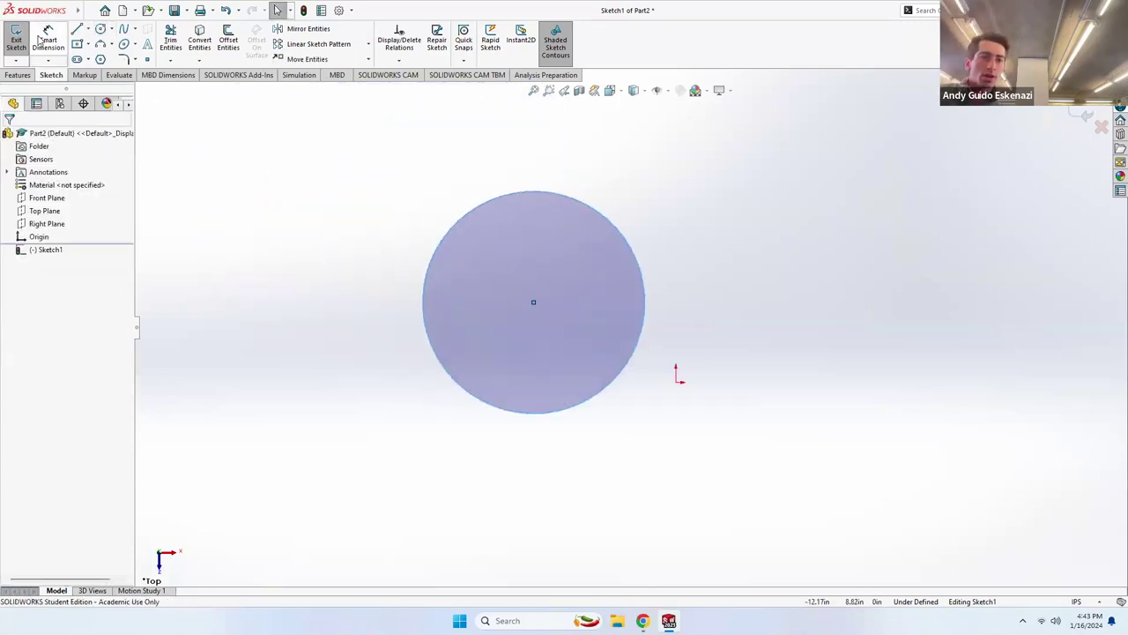
left_click(424, 311)
left_click(313, 295)
type("6")
key("Return")
key("Escape")
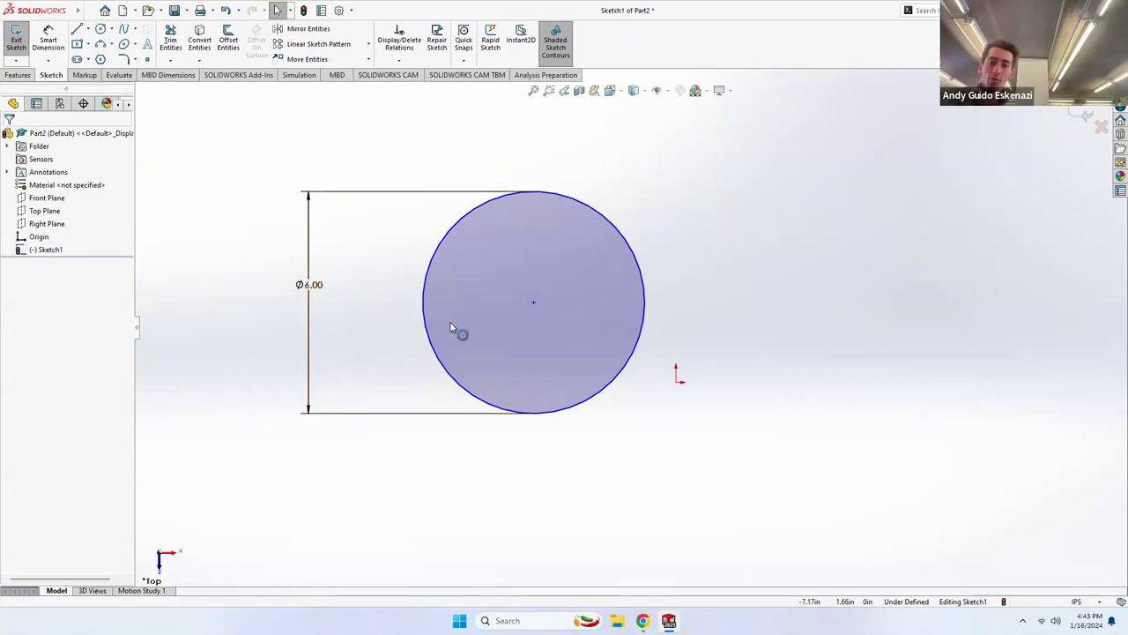
left_click(88, 29)
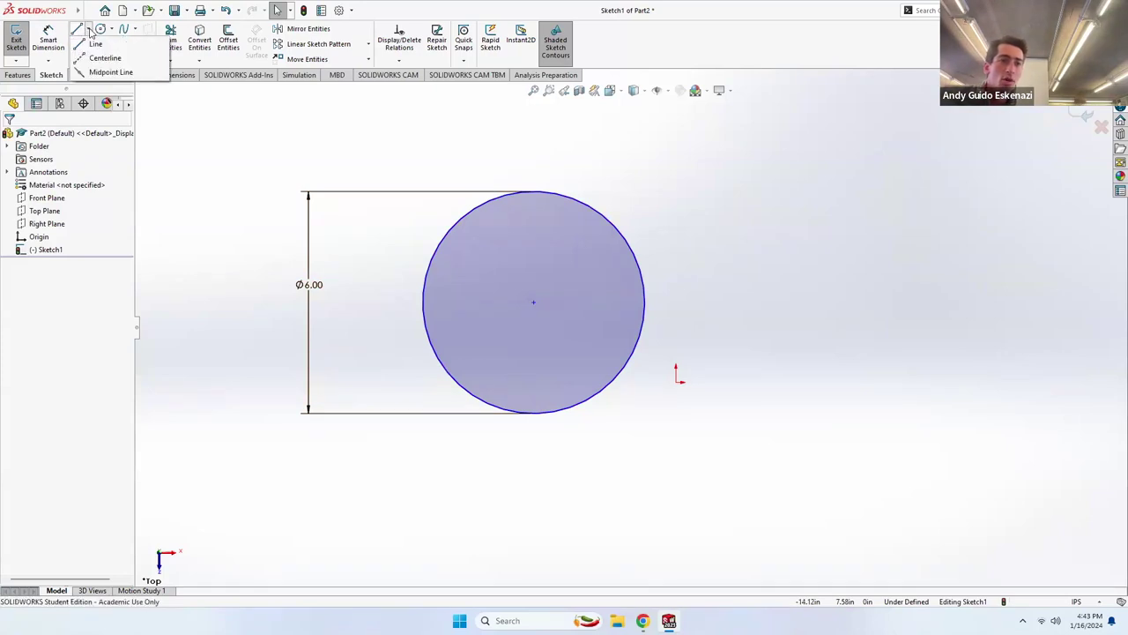
left_click(104, 61)
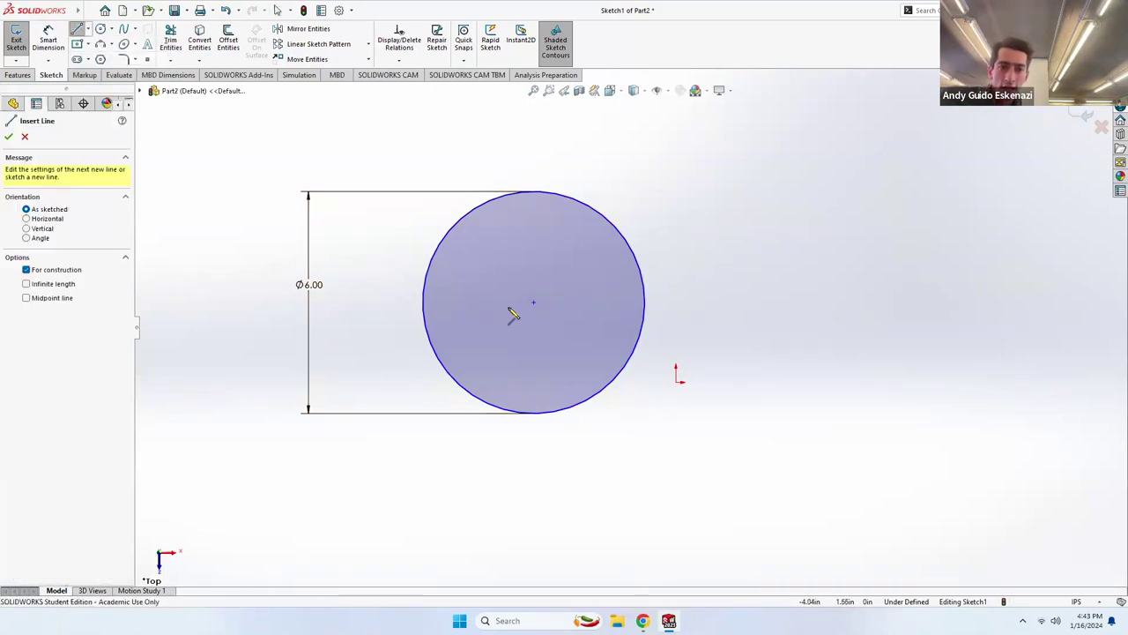
left_click(87, 29)
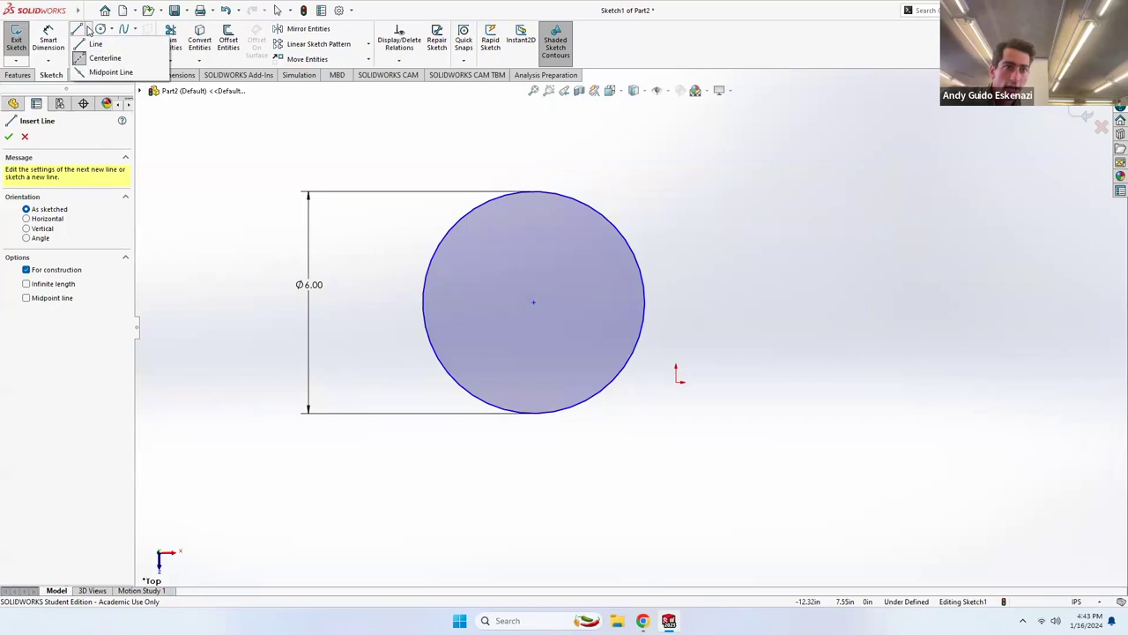
key("Escape")
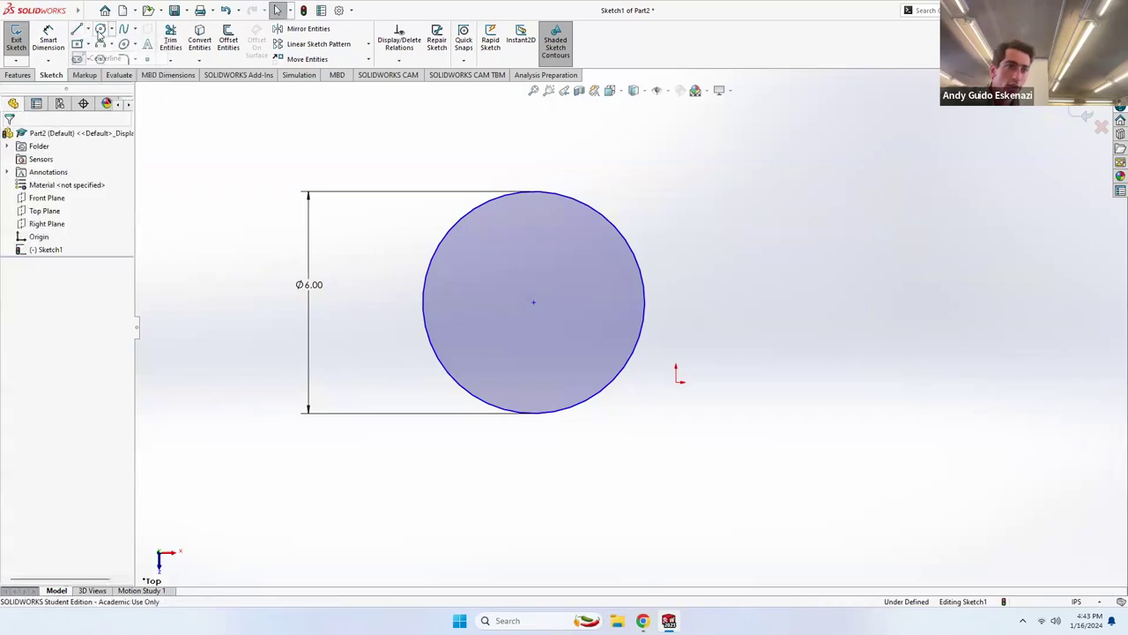
left_click(100, 44)
Draw a vertical centerline down from the circle's centre and connect it to the origin with a horizontal centerline.
left_click(88, 31)
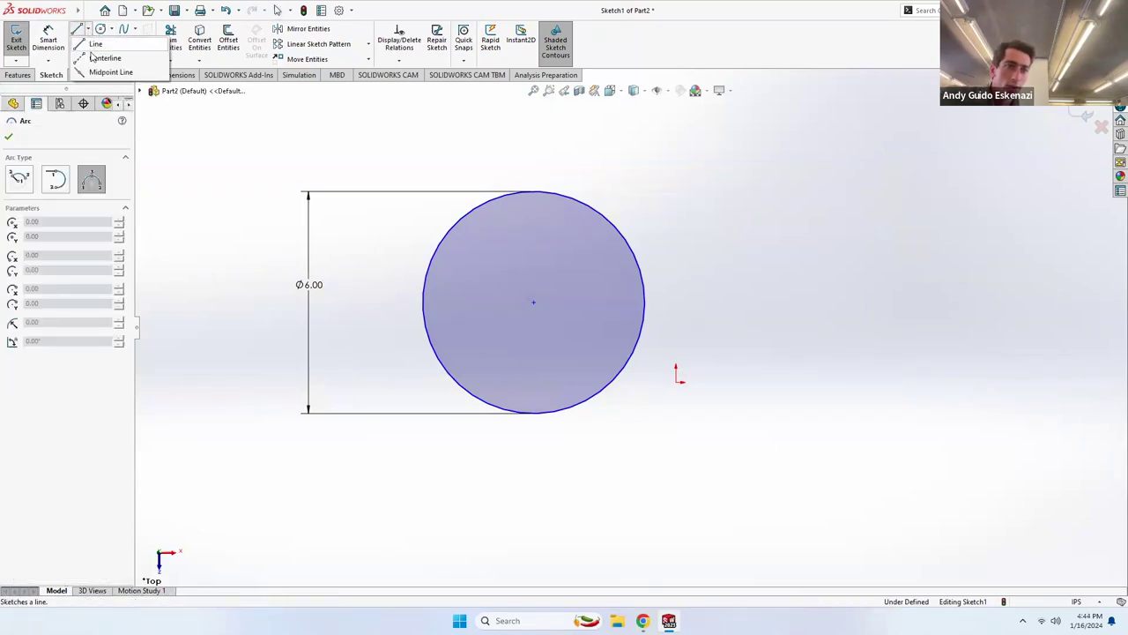
left_click(96, 58)
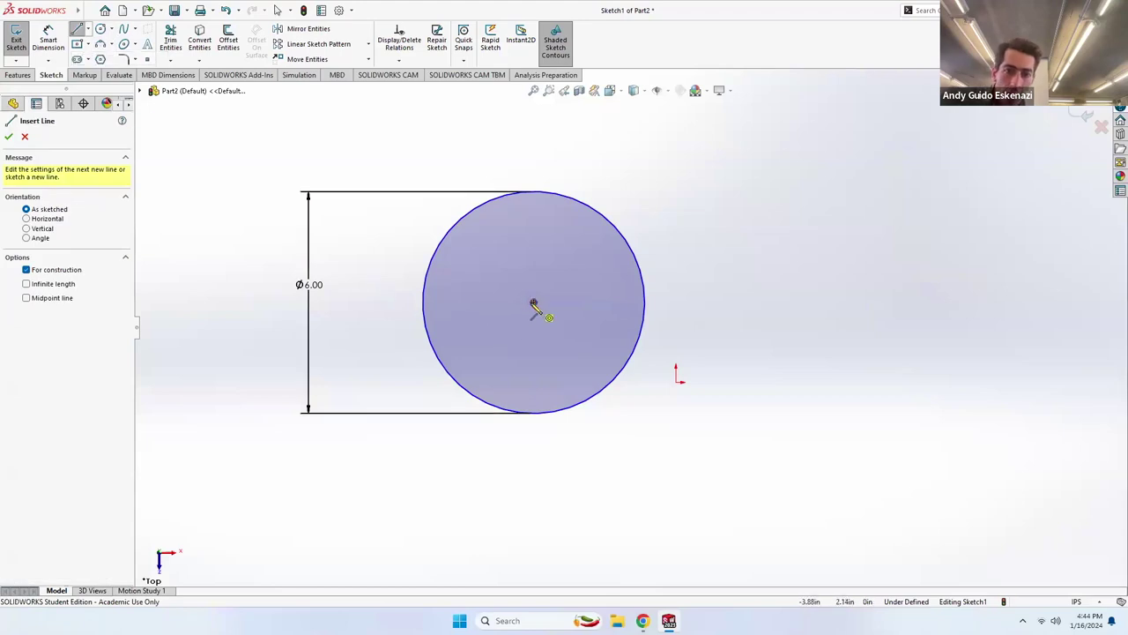
left_click(533, 304)
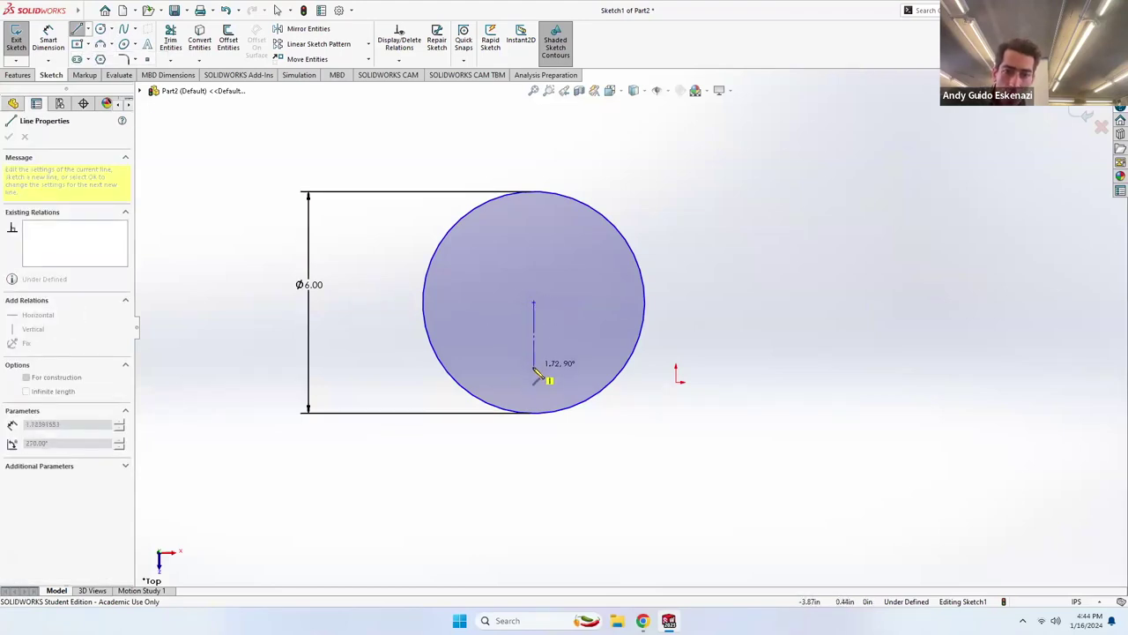
left_click(533, 381)
left_click(676, 382)
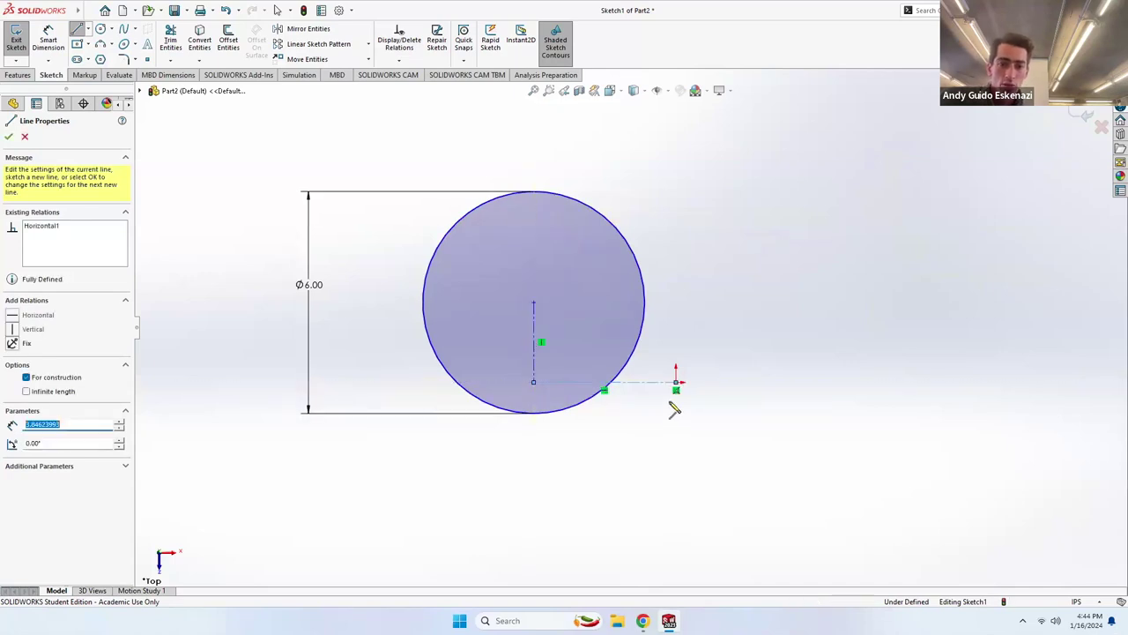
key("Escape")
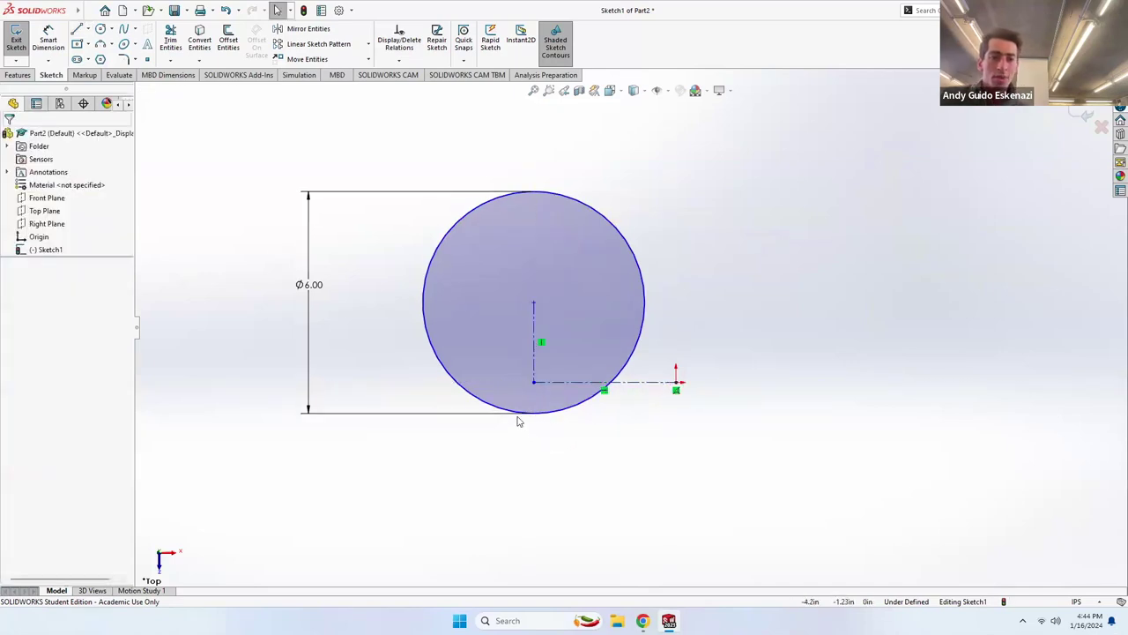
Dimension the horizontal centerline as 4 in and the vertical centerline as 2 in to locate the circle from the origin.
left_click(50, 45)
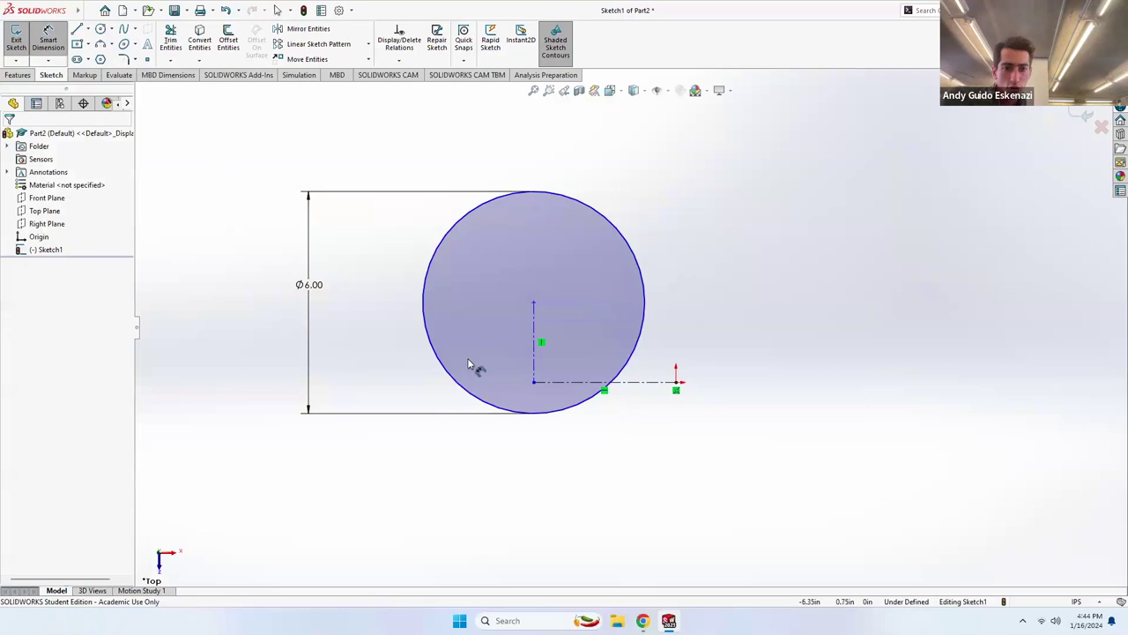
left_click(565, 386)
left_click(564, 476)
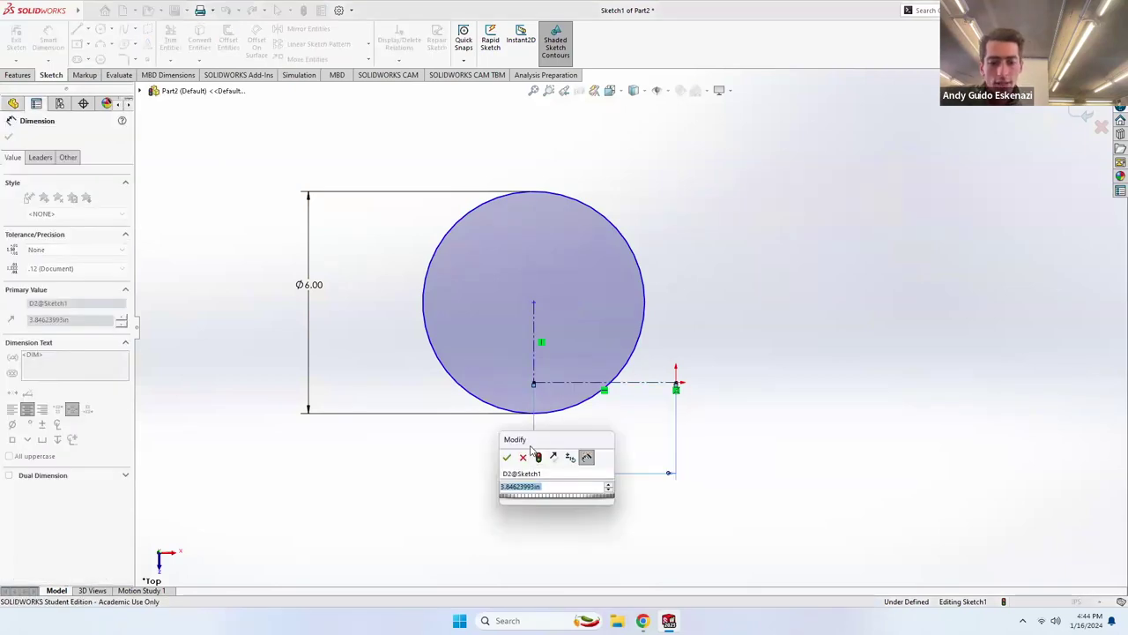
type("4")
key("Return")
left_click(517, 348)
left_click(388, 350)
type("2")
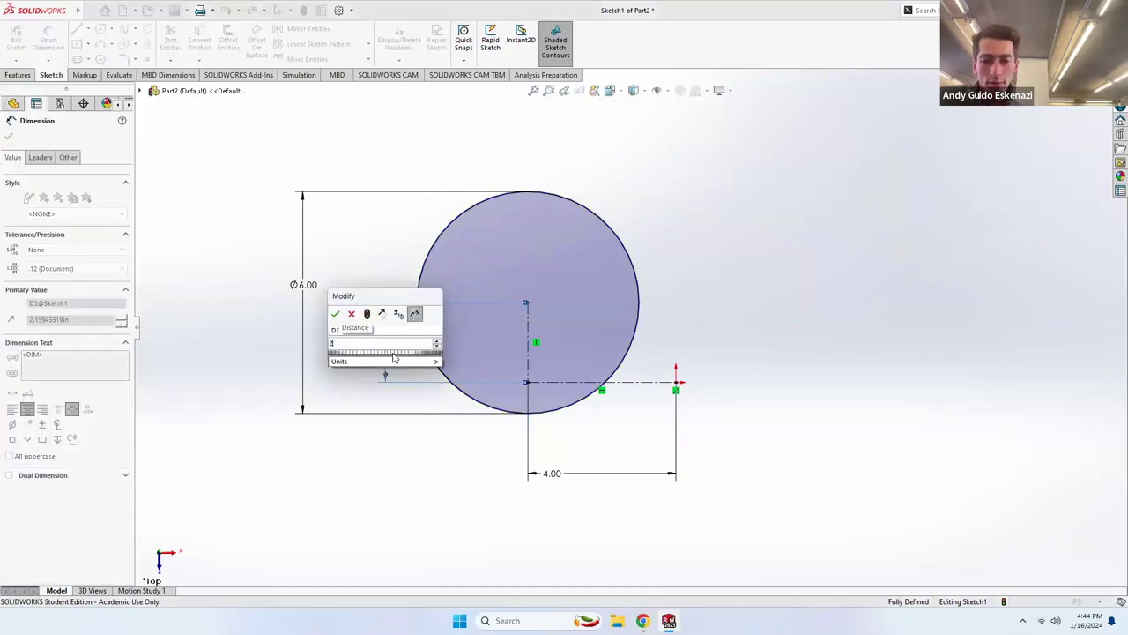
key("Return")
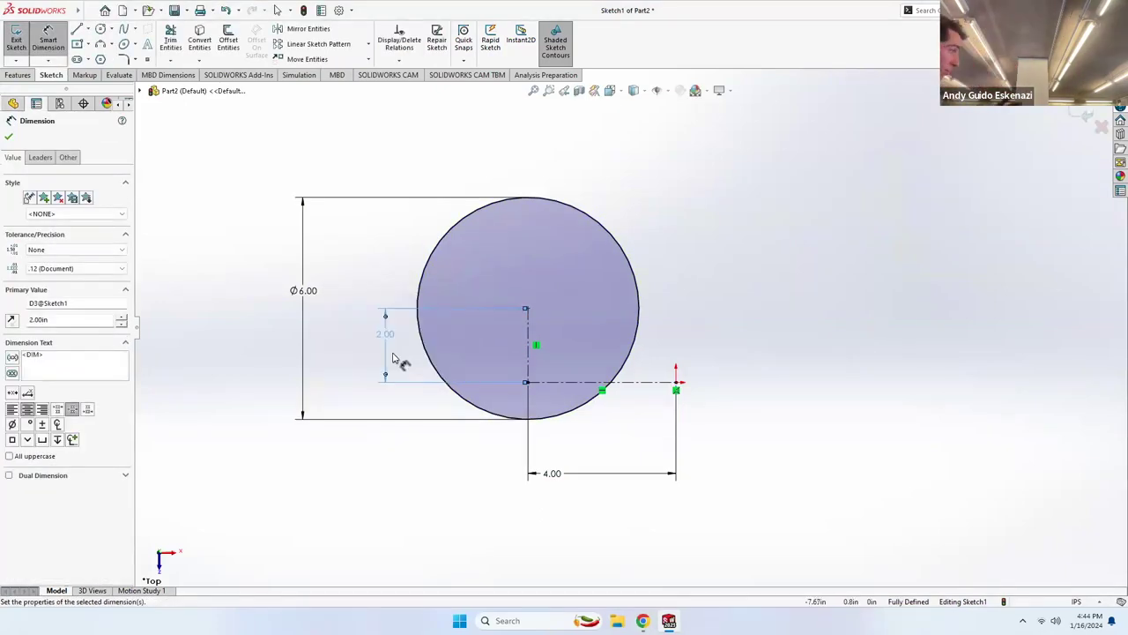
Extrude the circle sketch as a blind boss with a depth of 1 in.
left_click(18, 75)
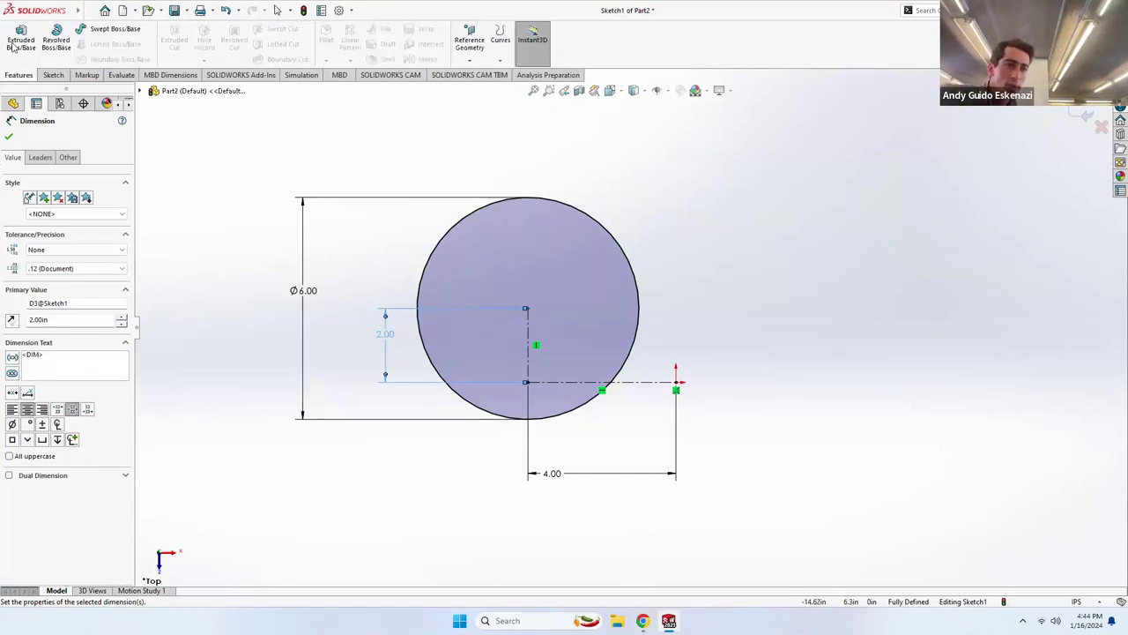
left_click(19, 37)
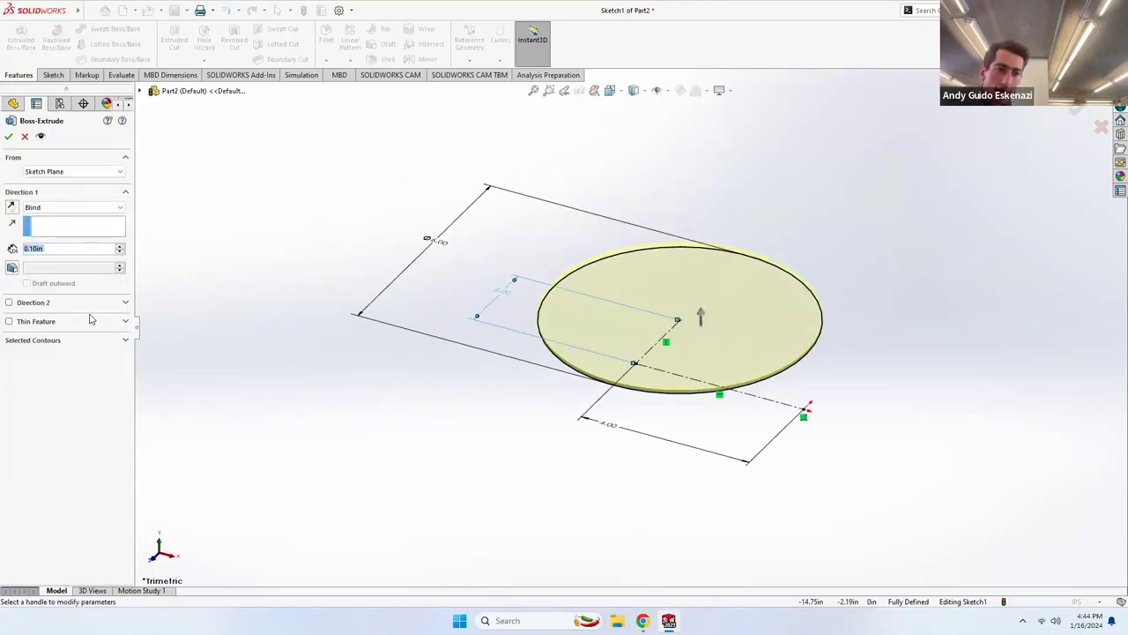
type("1")
key("Return")
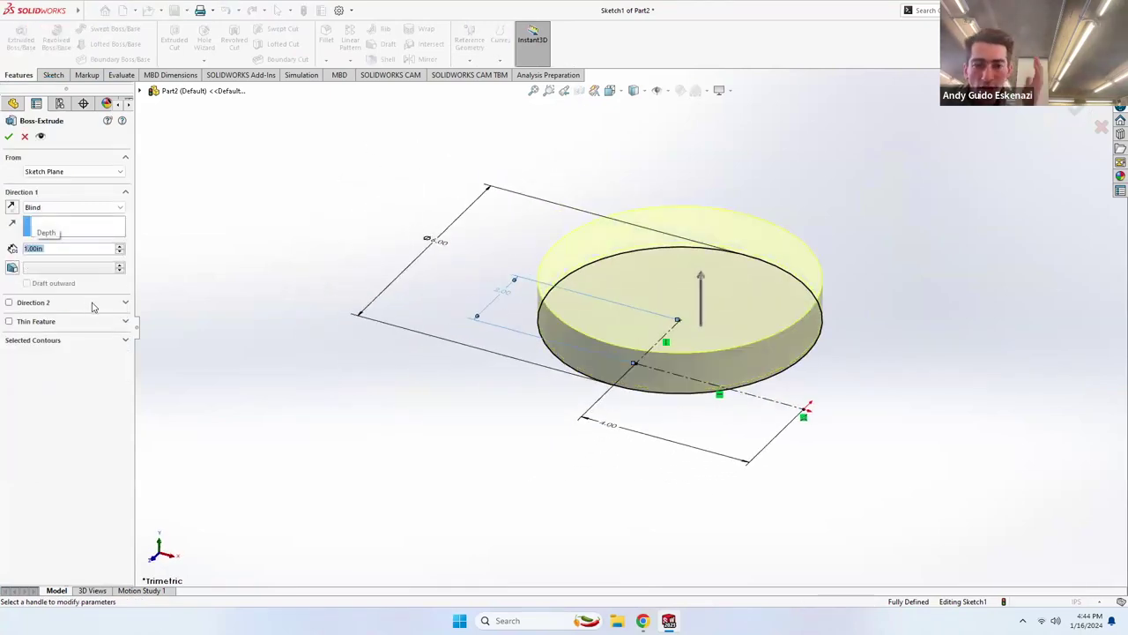
left_click(9, 135)
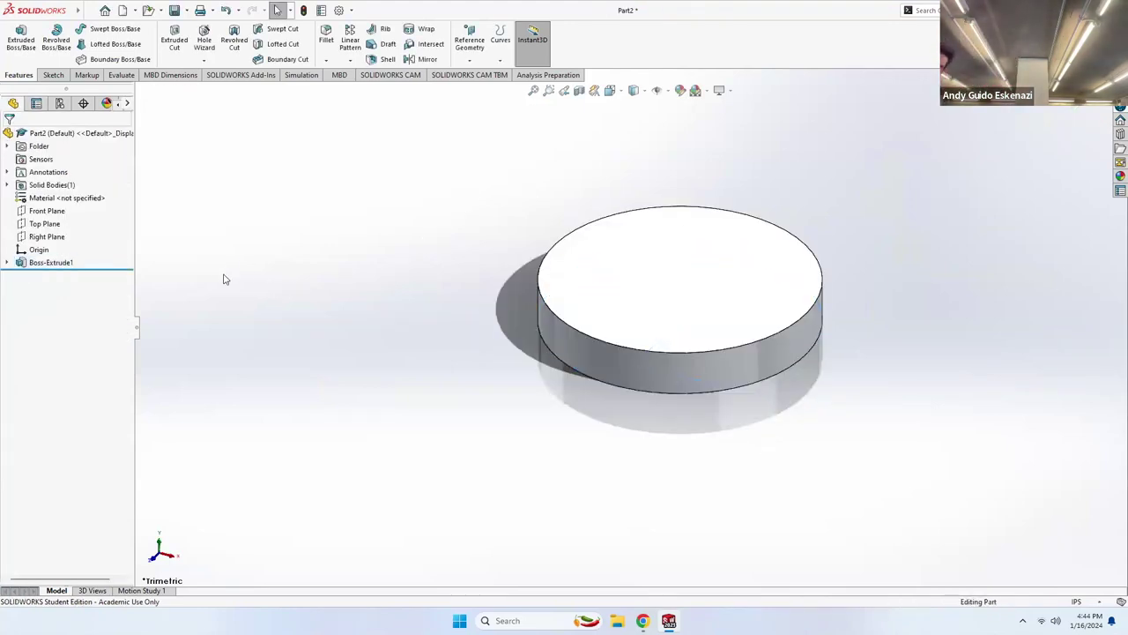
Open a new sketch on the top face of the extruded disc.
middle_click_drag(554, 367, 503, 323)
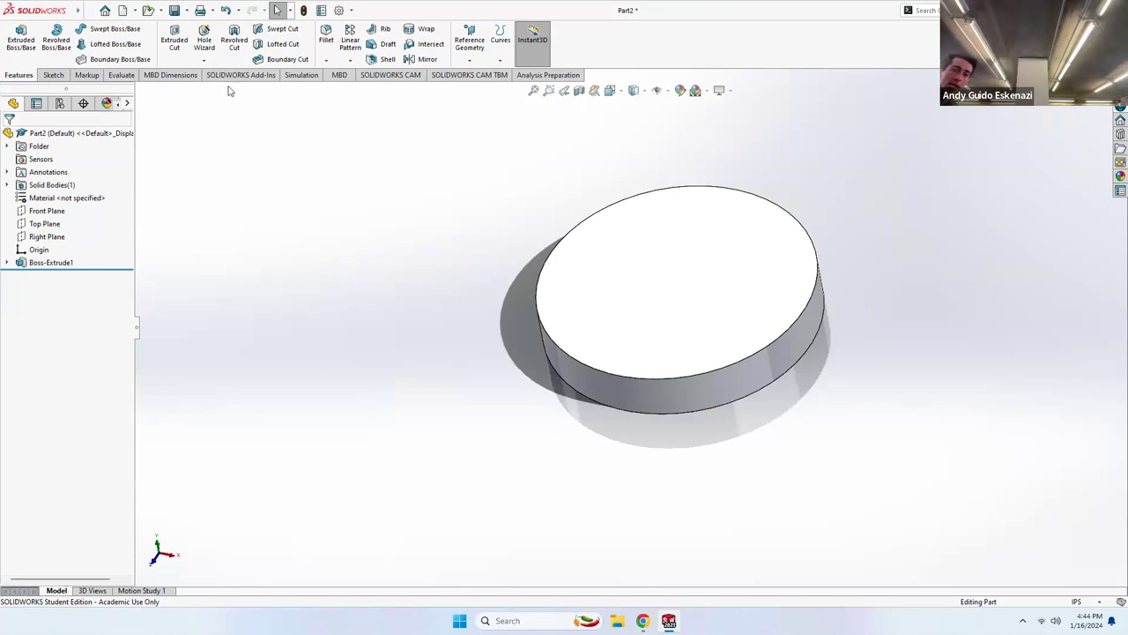
left_click(53, 75)
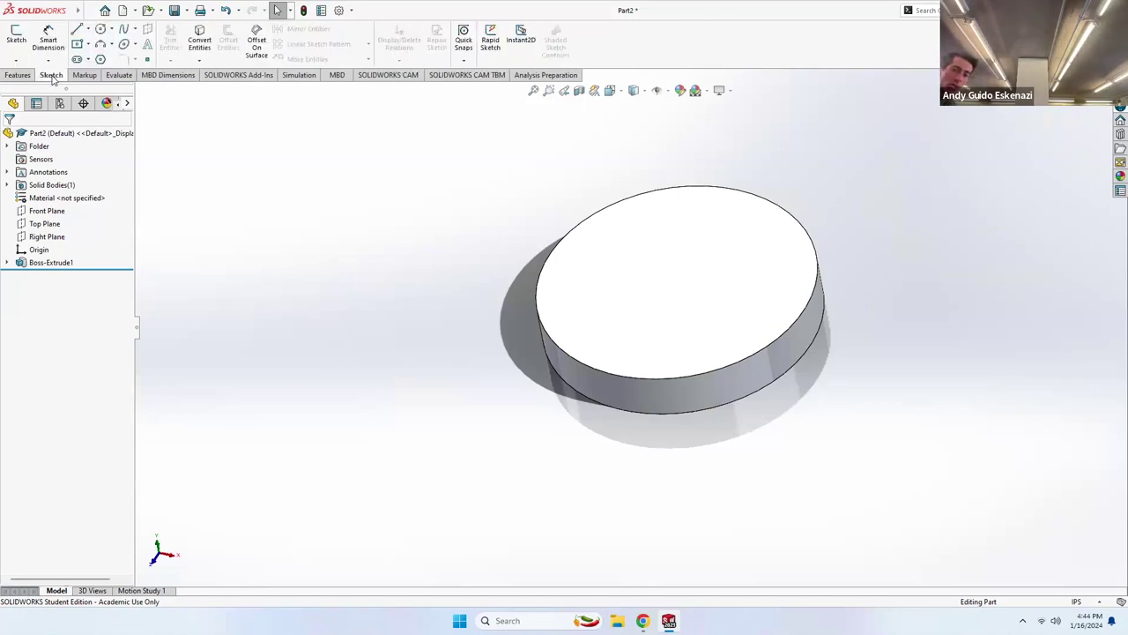
left_click(16, 37)
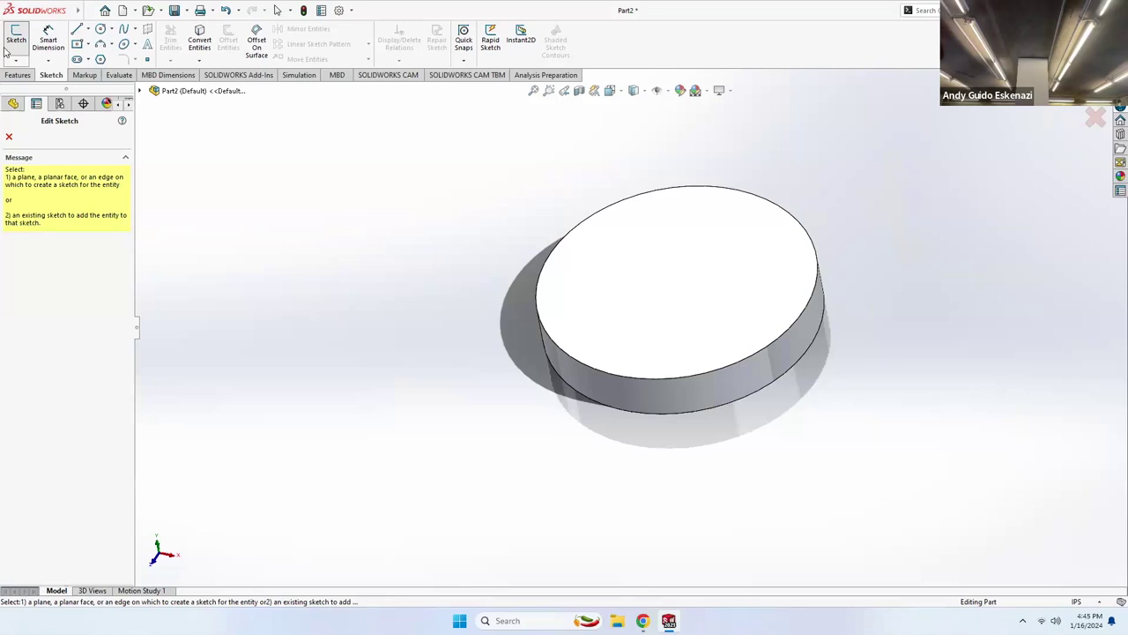
left_click(585, 301)
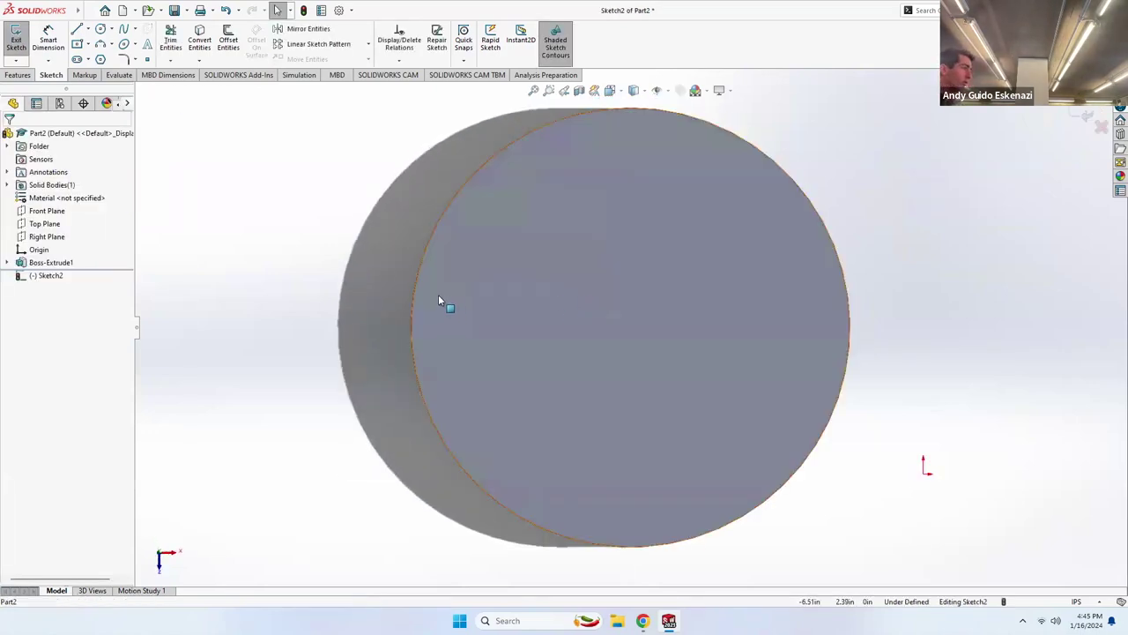
Draw a vertical centerline across the disc's top face, from edge quadrant to opposite quadrant through the centre.
mouse_move(413, 309)
middle_mouse_down()
mouse_move(605, 449)
mouse_move(647, 348)
mouse_move(587, 315)
middle_mouse_up()
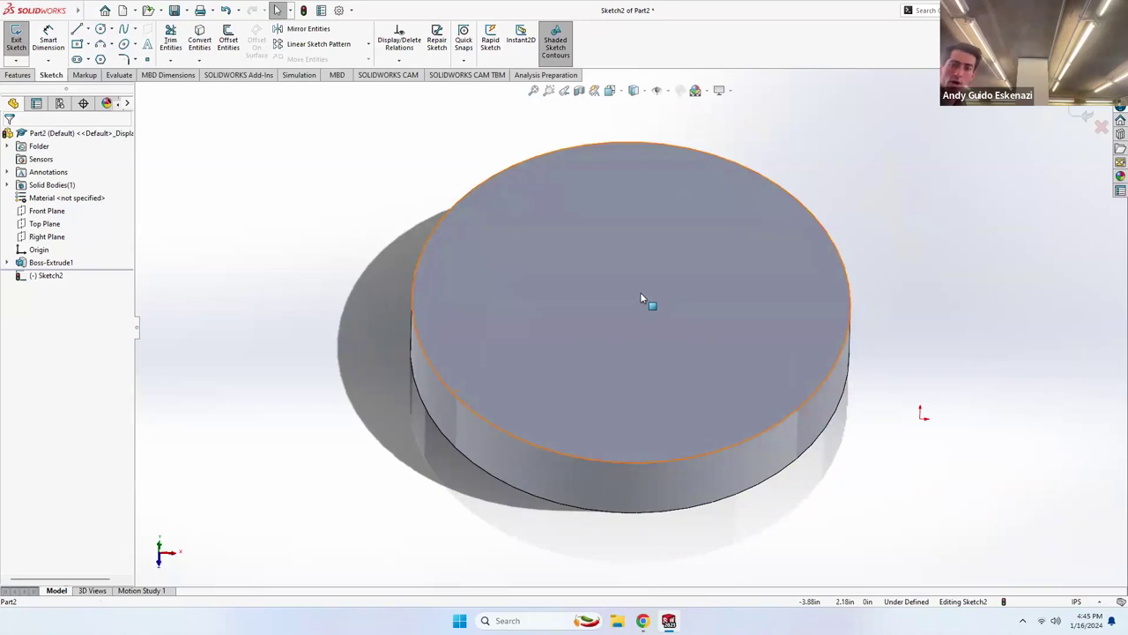
scroll(639, 292, "up", 2)
middle_click_drag(610, 270, 679, 376)
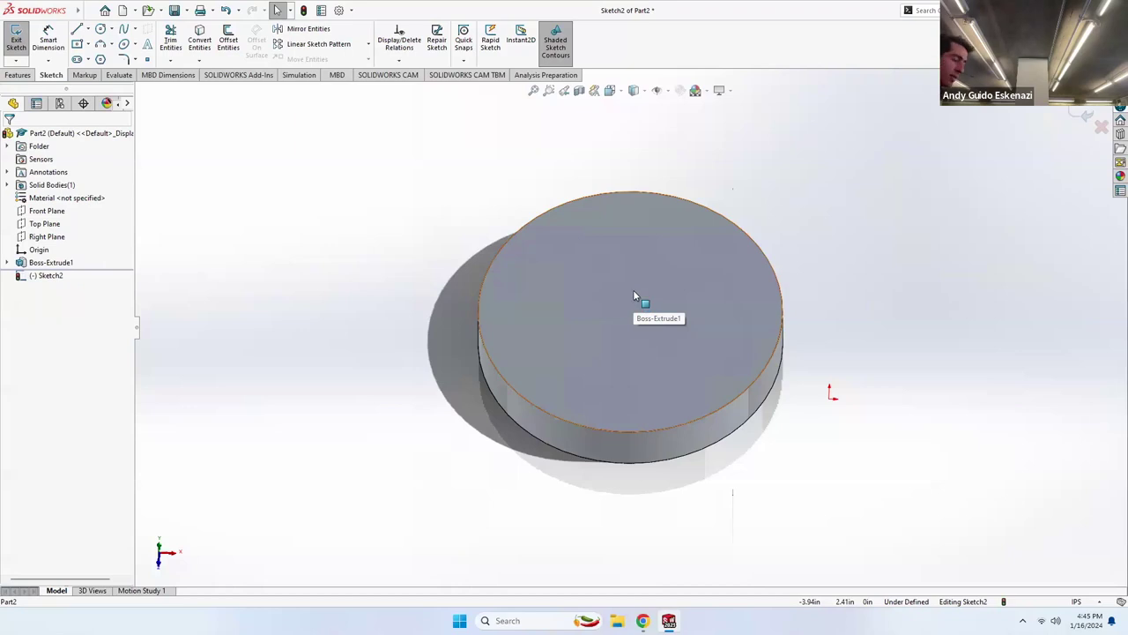
left_click(88, 30)
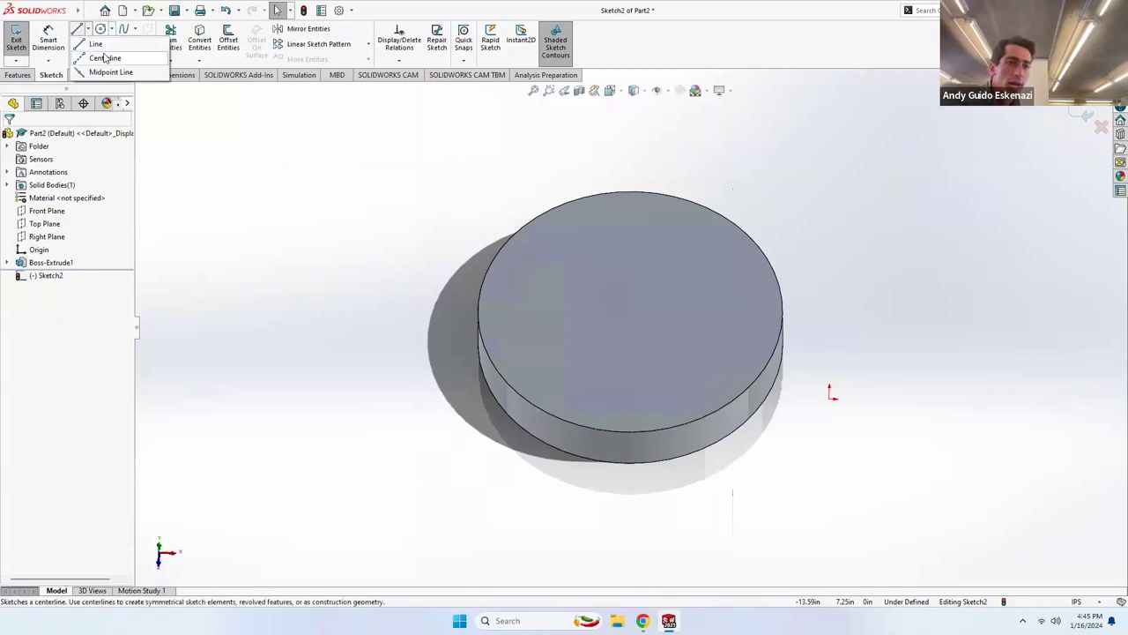
left_click(104, 58)
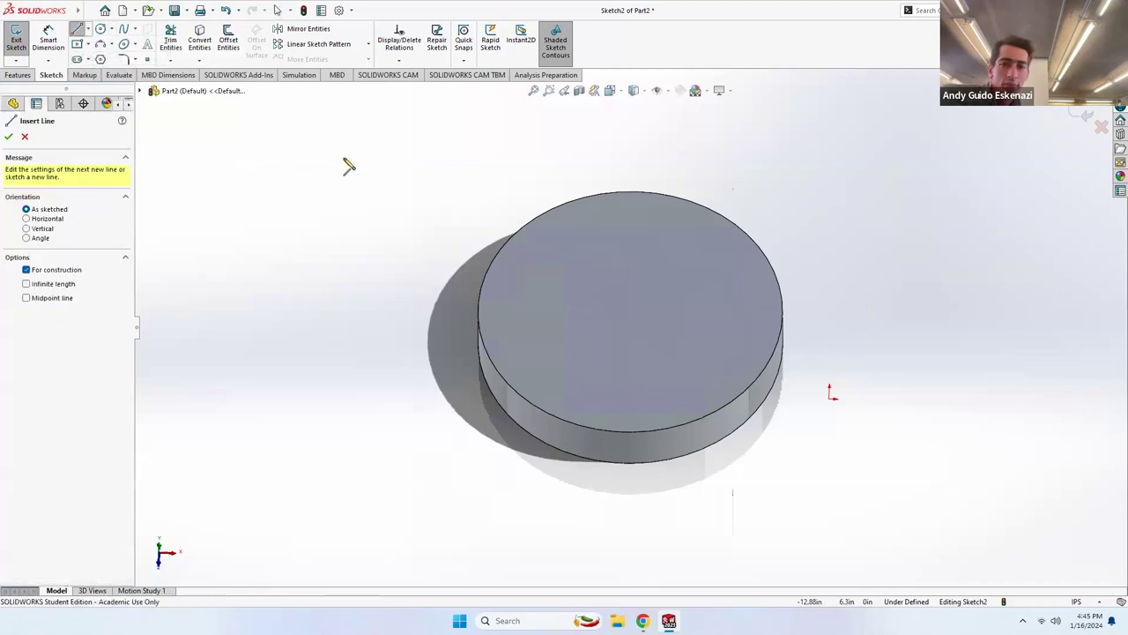
left_click(638, 191)
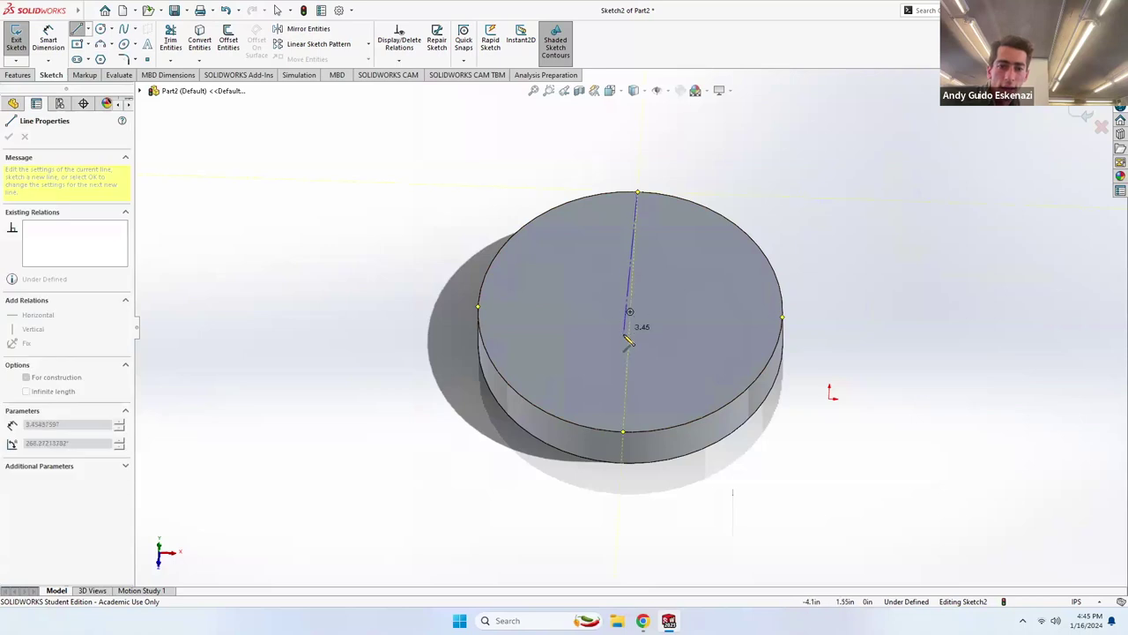
left_click(623, 430)
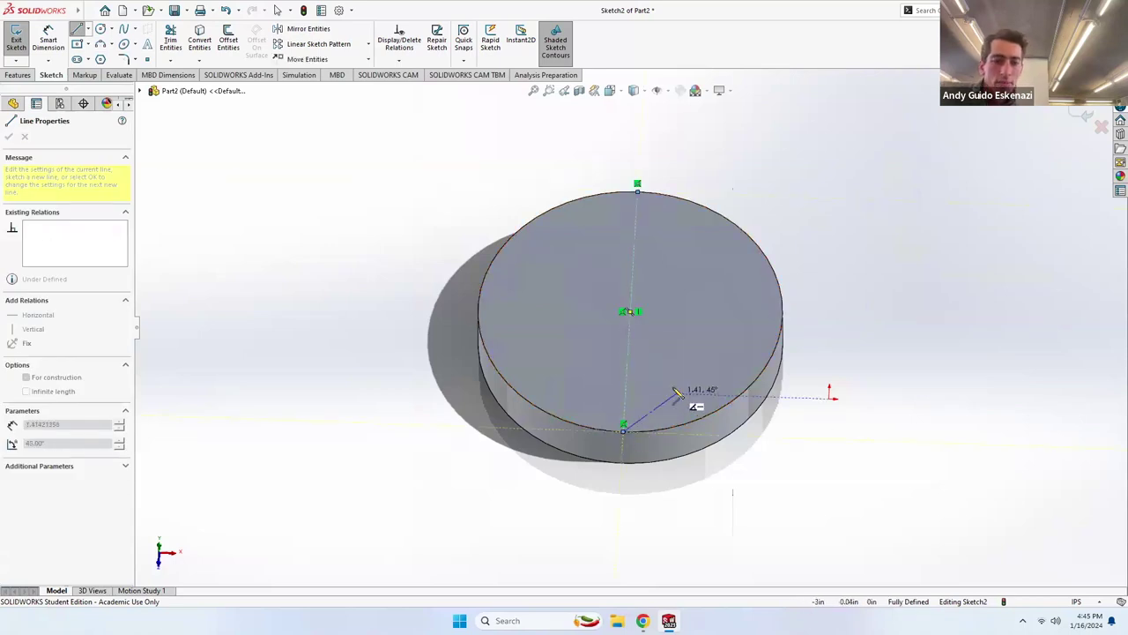
key("Escape")
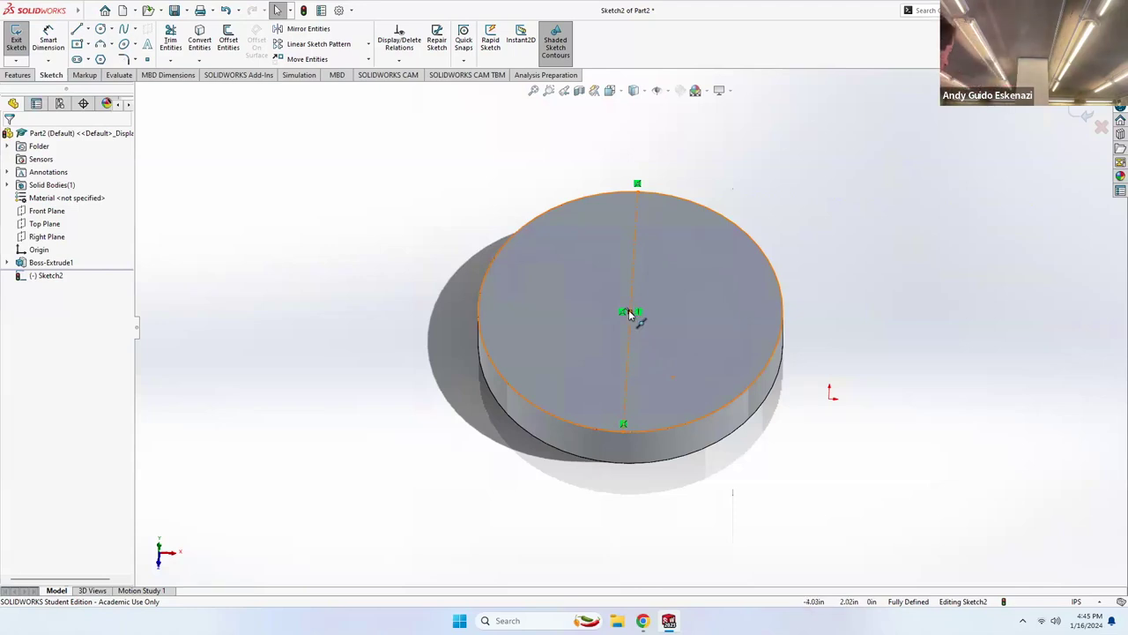
Draw a circle of about 2.14 in radius centred on the midpoint of the centerline on the disc's top face.
left_click(100, 30)
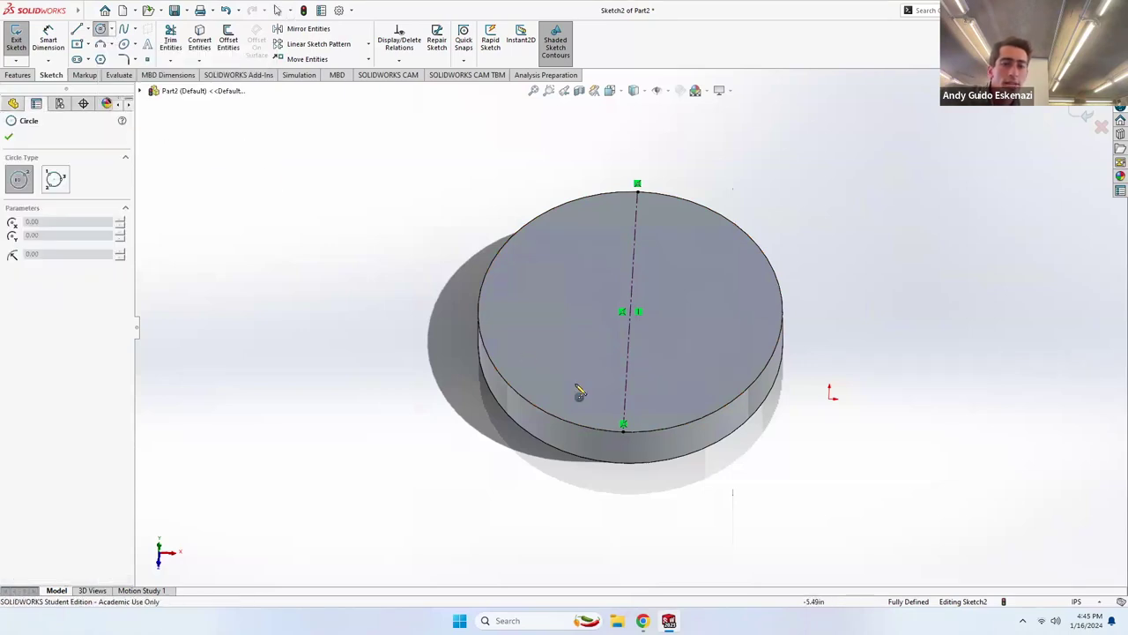
left_click(632, 312)
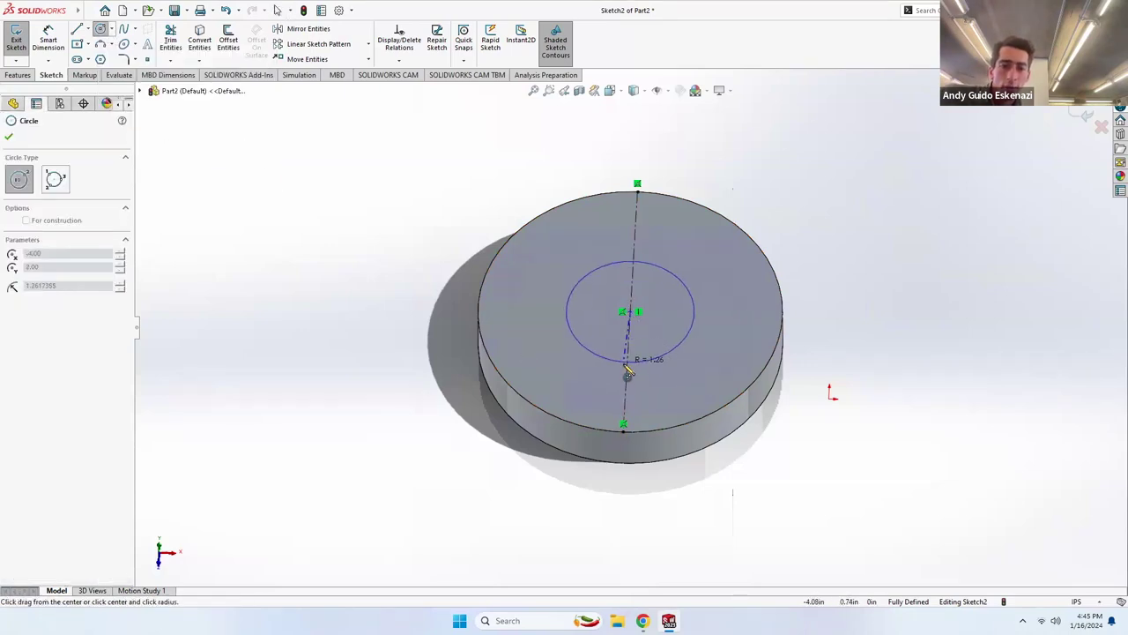
left_click(627, 401)
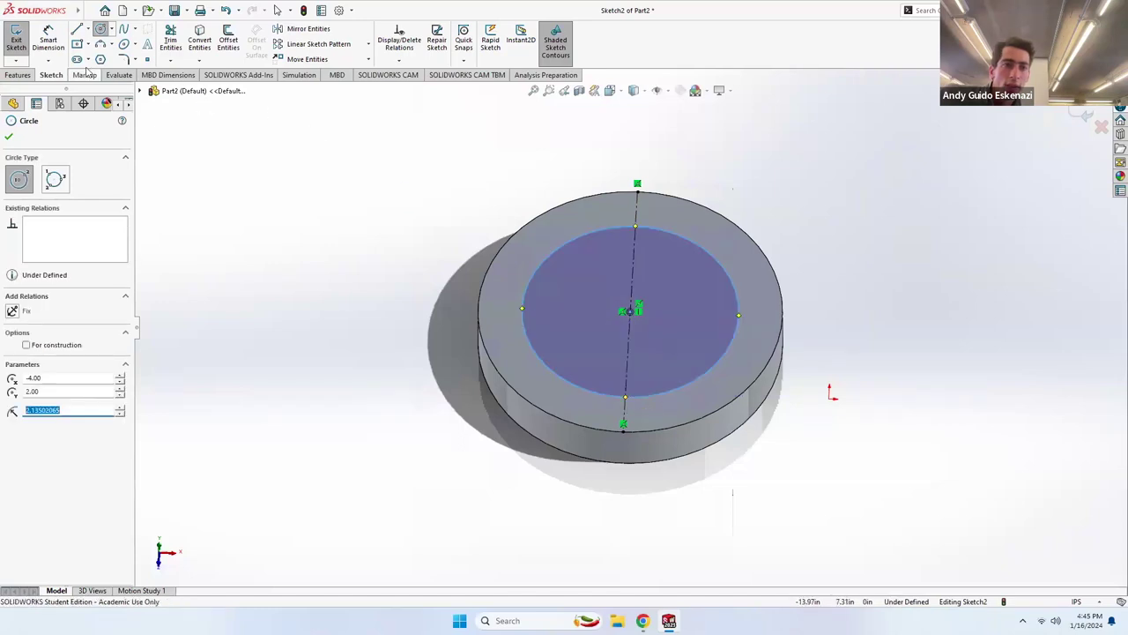
Dimension the circle's diameter as 5 in and exit the sketch.
left_click(48, 44)
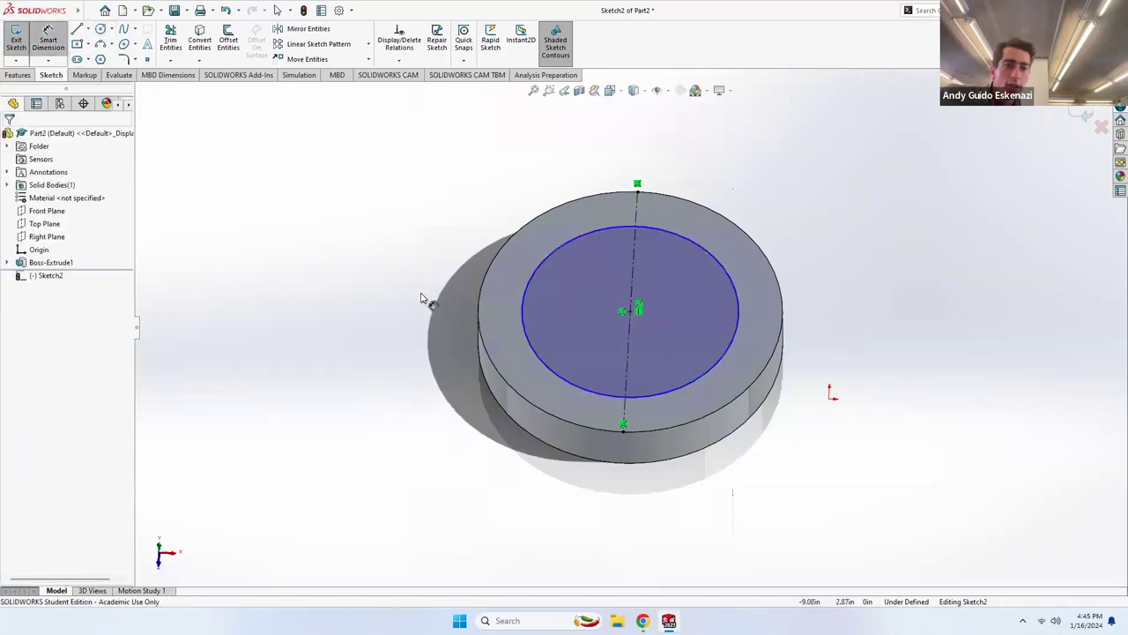
left_click(522, 314)
left_click(397, 298)
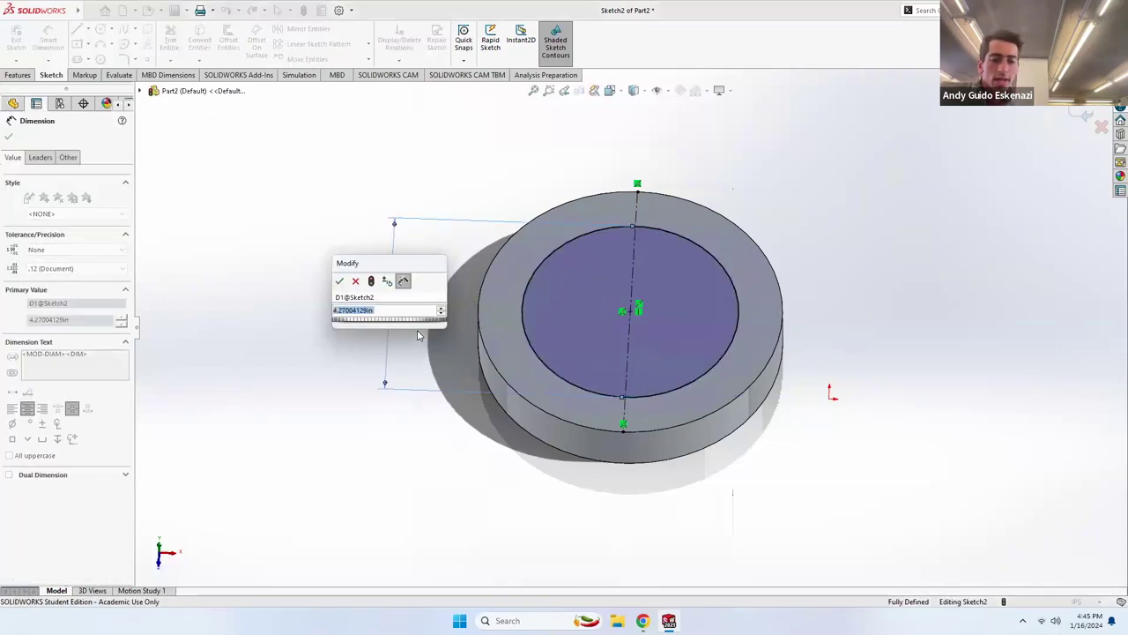
type("5")
key("Return")
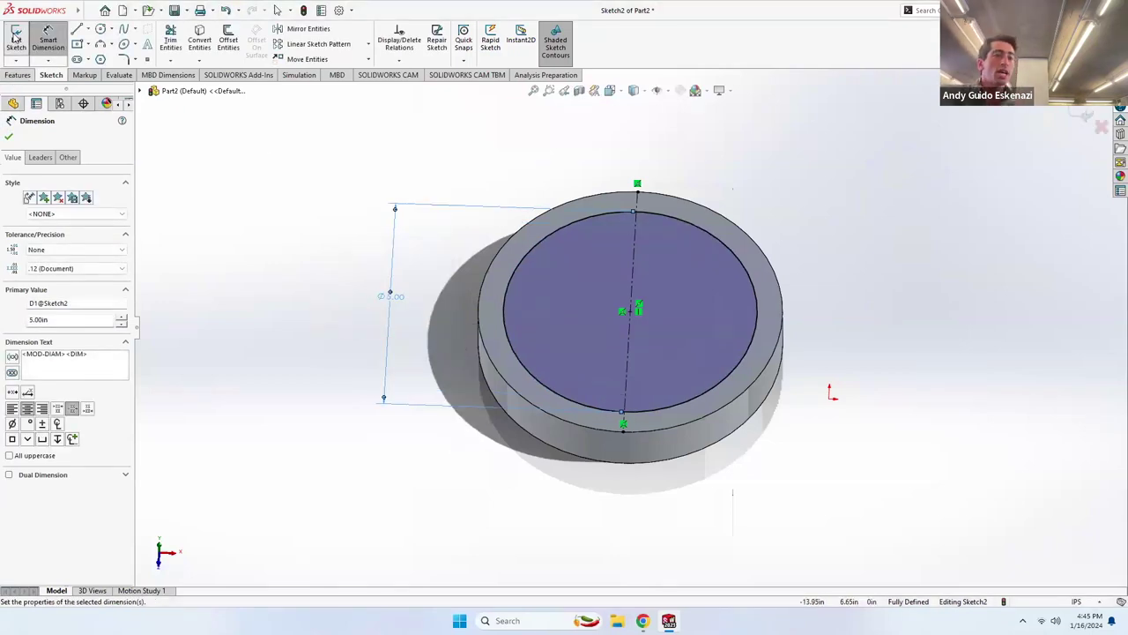
left_click(15, 38)
left_click(227, 181)
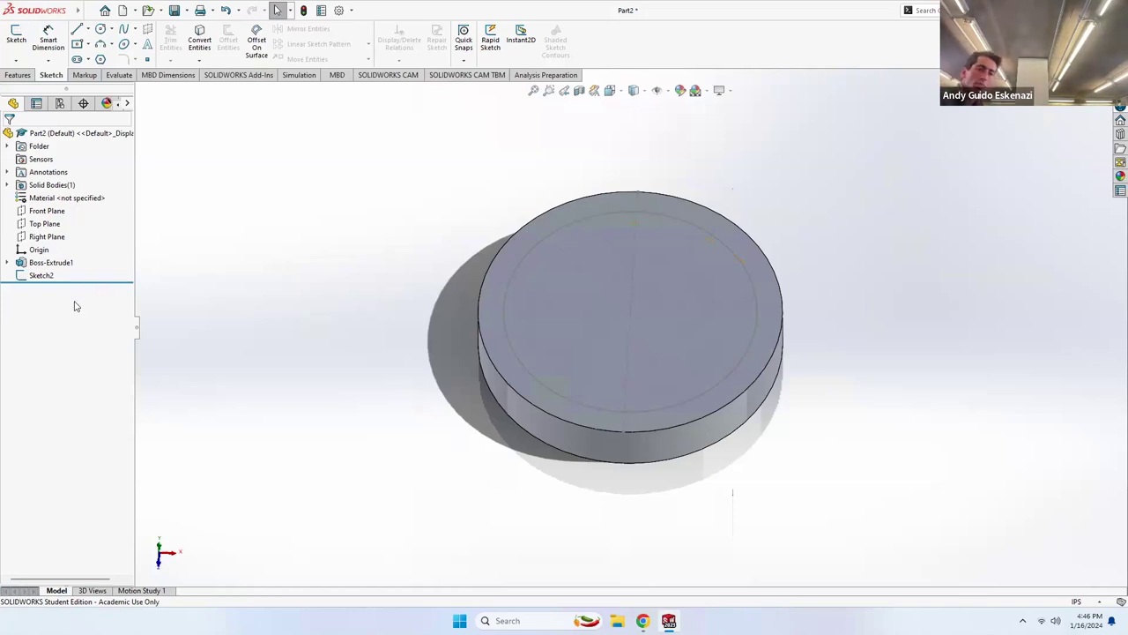
Reopen the 5 in circle sketch for editing and extrude it as a blind boss with a depth of 1 in.
right_click(34, 276)
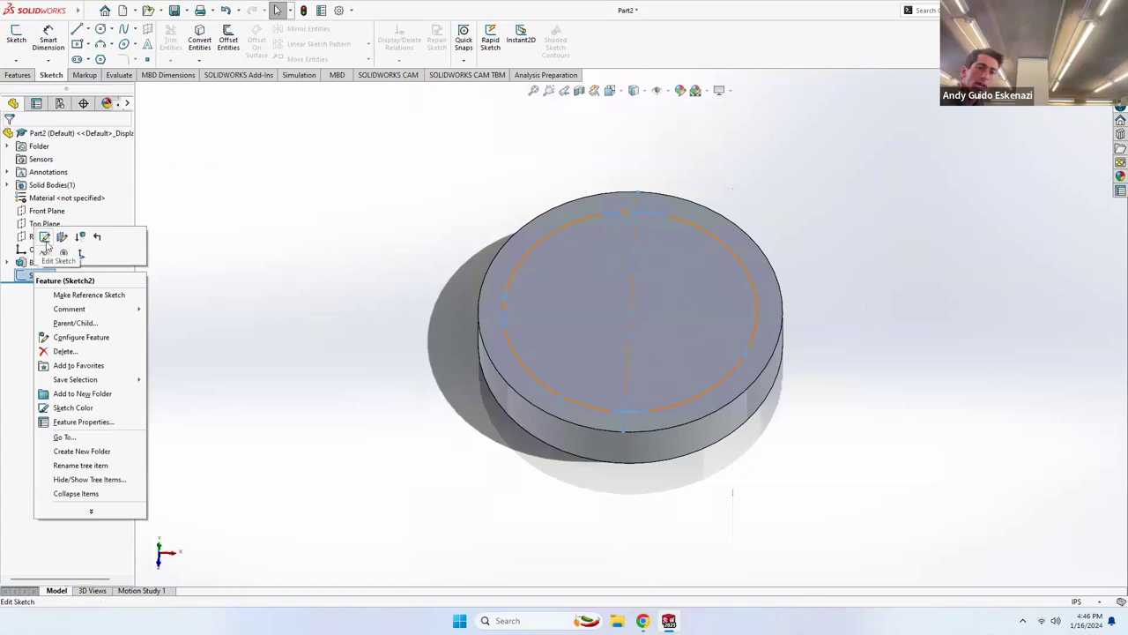
left_click(46, 238)
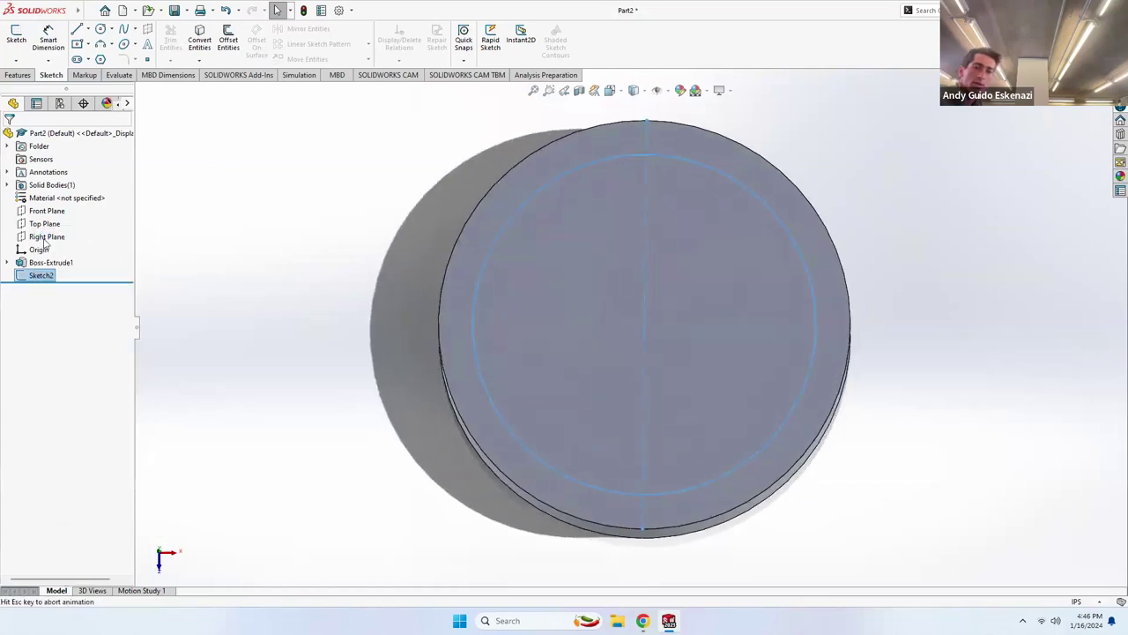
mouse_move(380, 354)
middle_mouse_down()
mouse_move(390, 212)
mouse_move(378, 207)
middle_mouse_up()
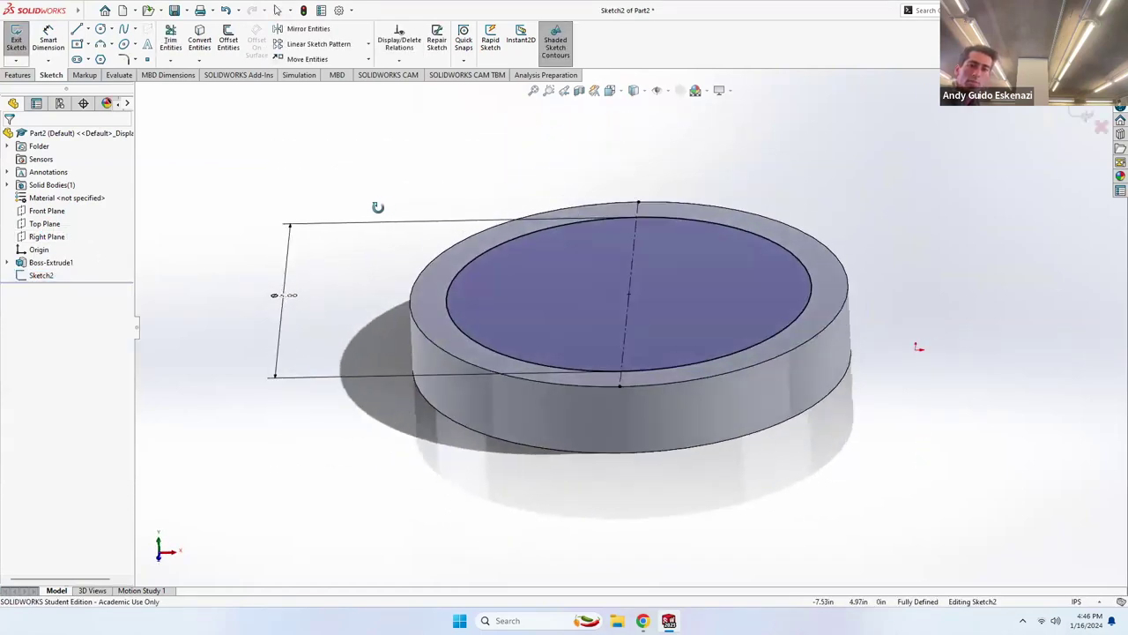
left_click(17, 76)
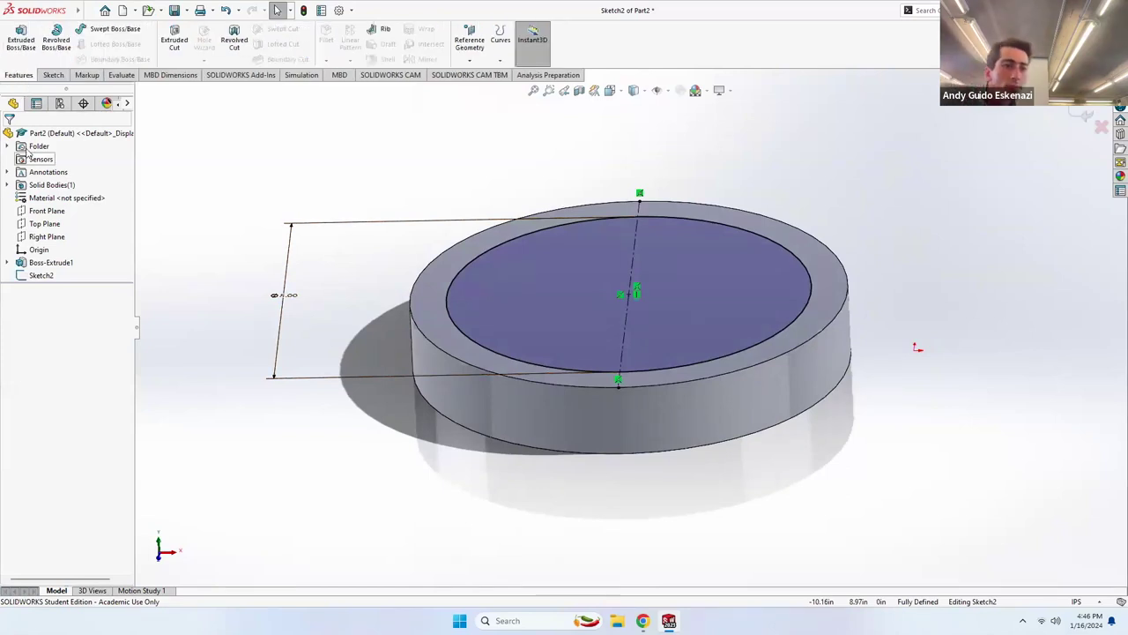
left_click(20, 40)
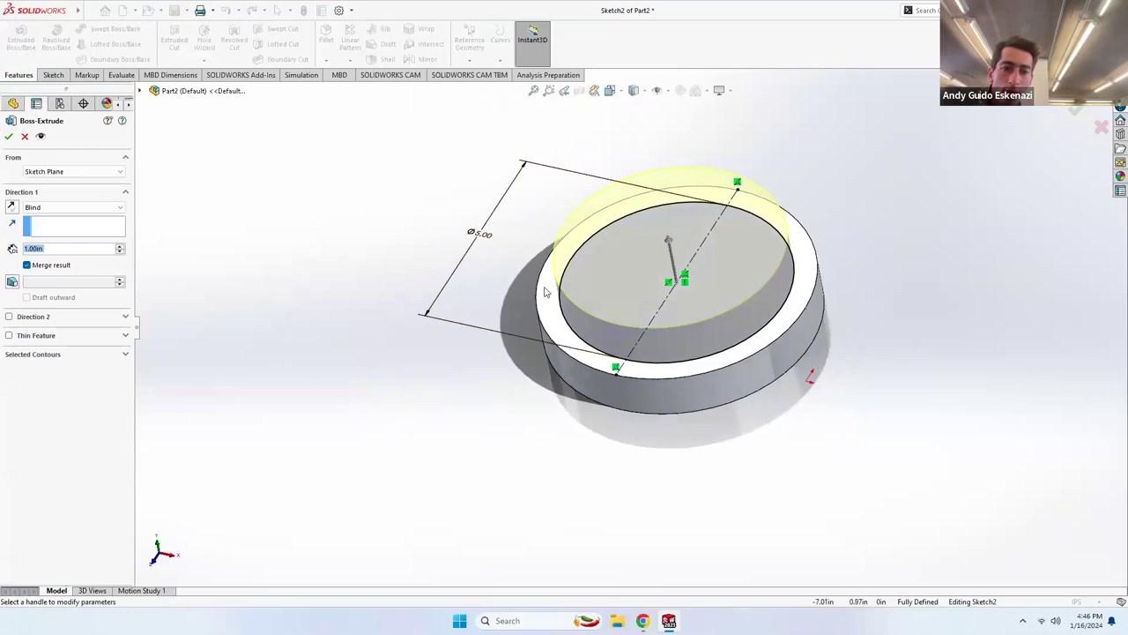
left_click(10, 138)
middle_click_drag(414, 259, 468, 271)
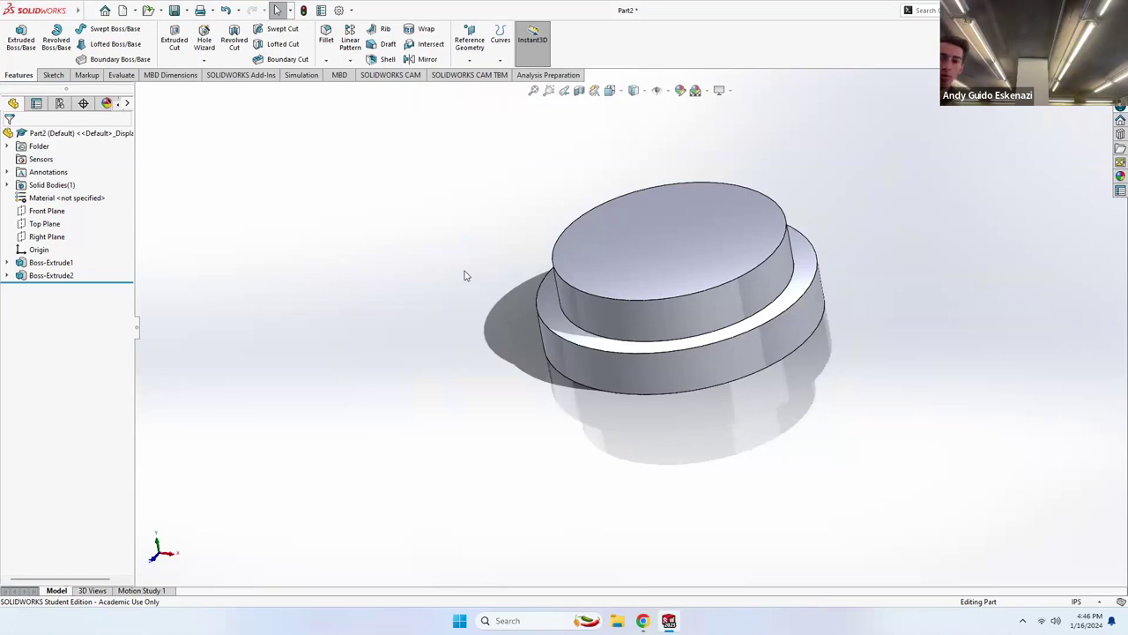
Open a new sketch on the top face of the upper, smaller disc.
left_click(55, 76)
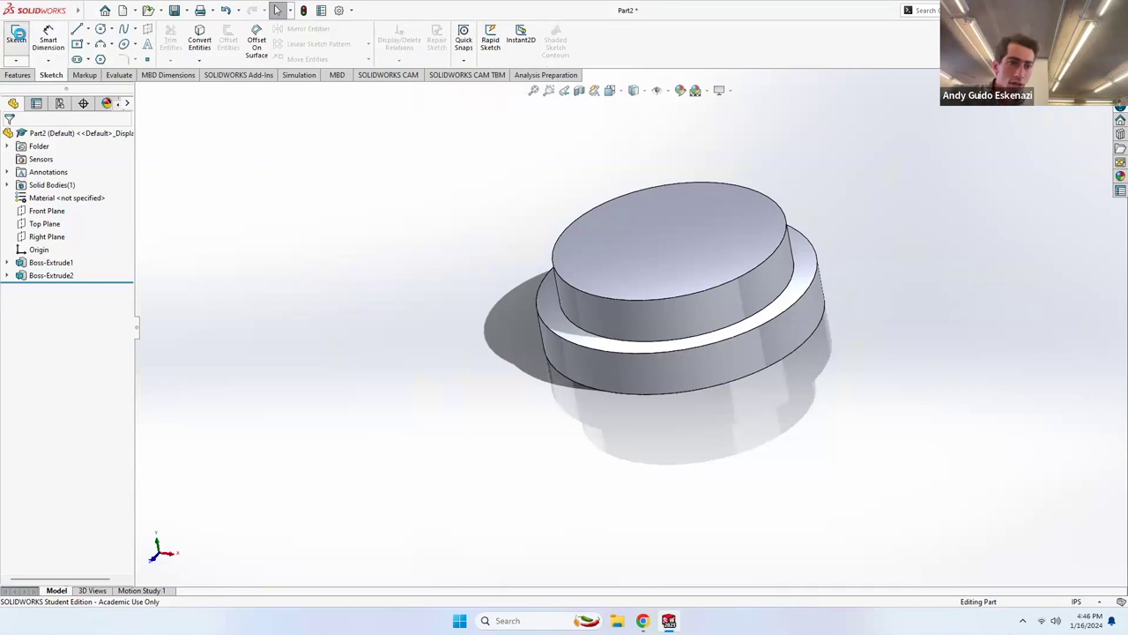
left_click(18, 35)
left_click(624, 269)
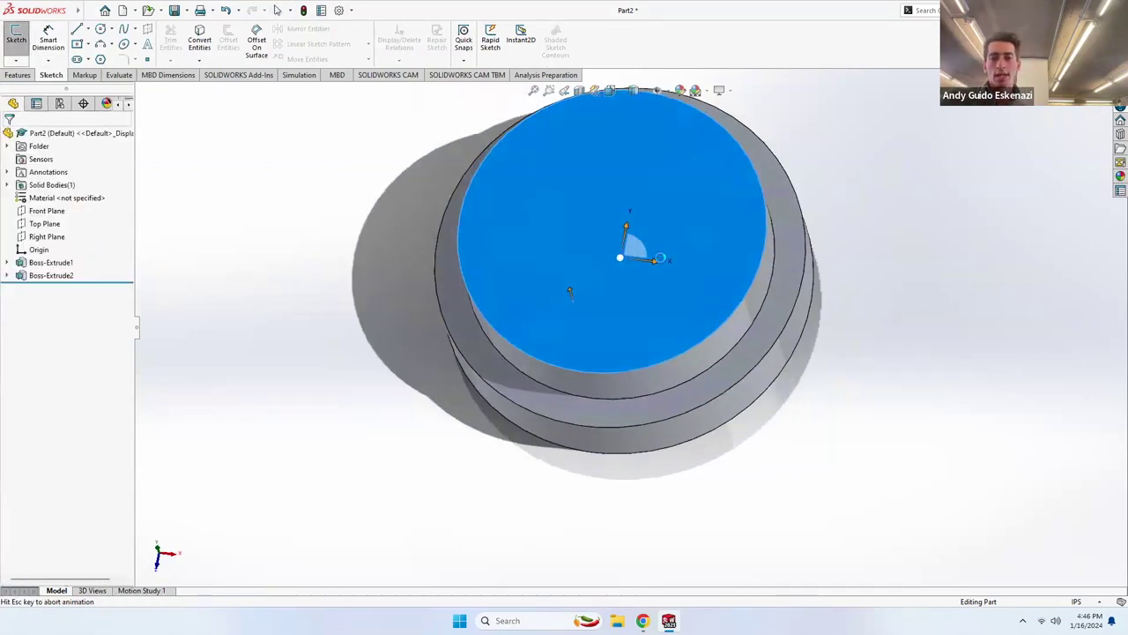
Draw a vertical centerline across the upper disc's face, from edge quadrant to opposite quadrant through the centre.
left_click(88, 30)
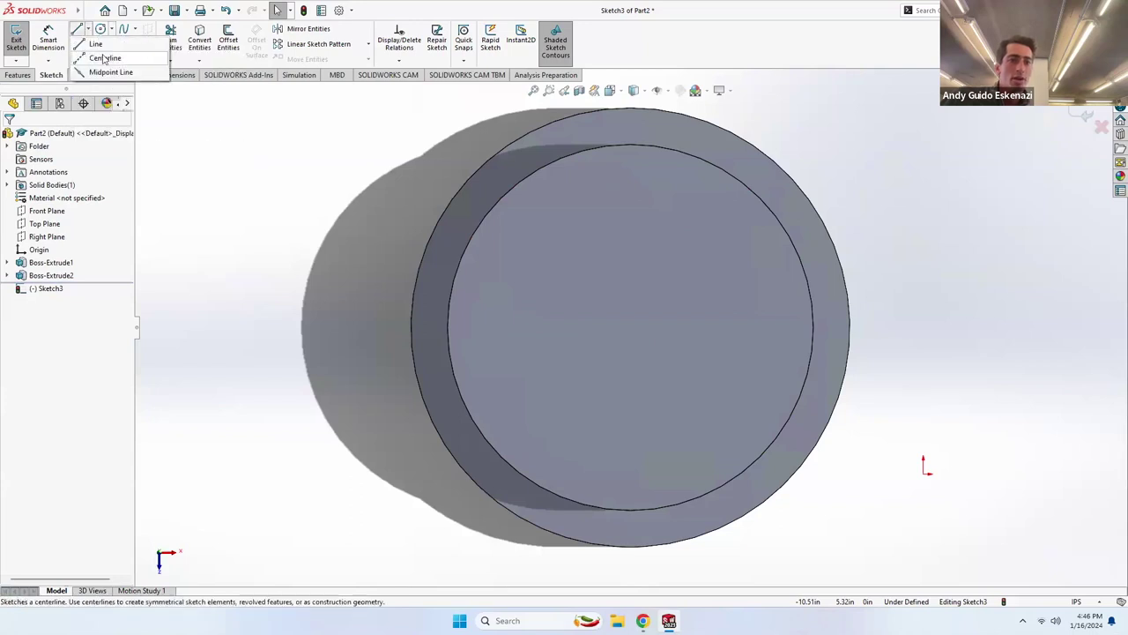
left_click(104, 59)
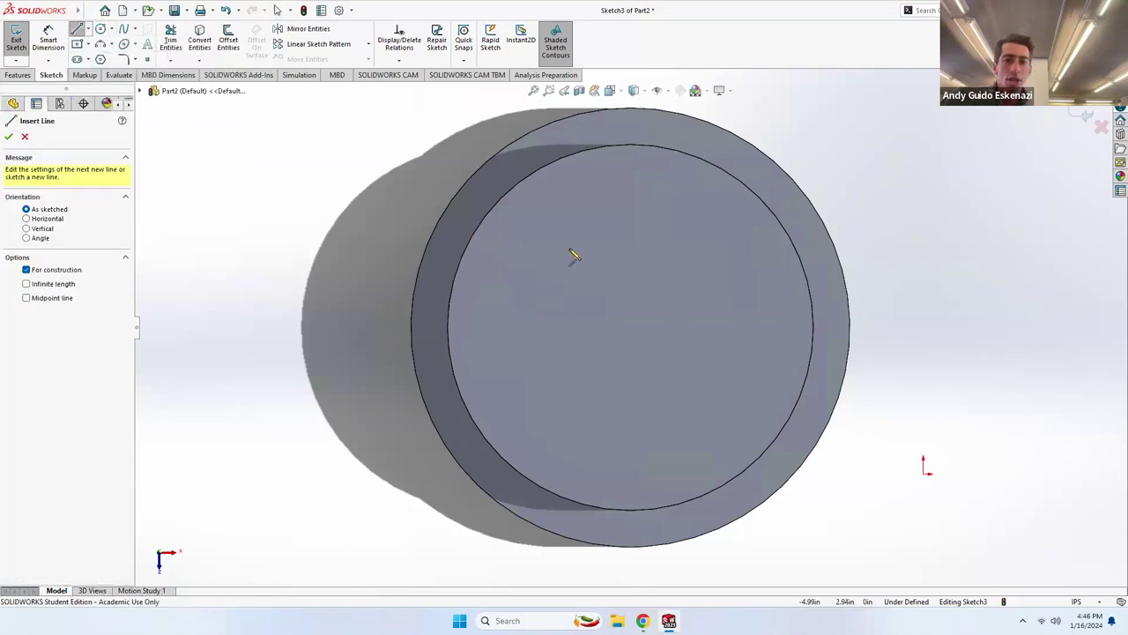
left_click(630, 145)
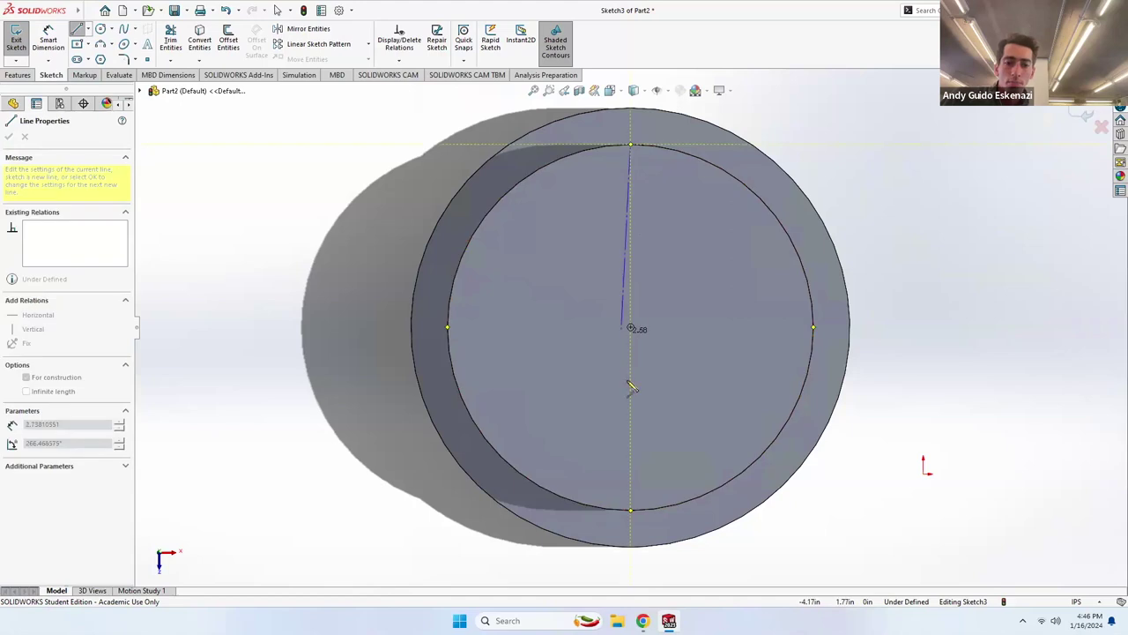
left_click(630, 509)
key("Escape")
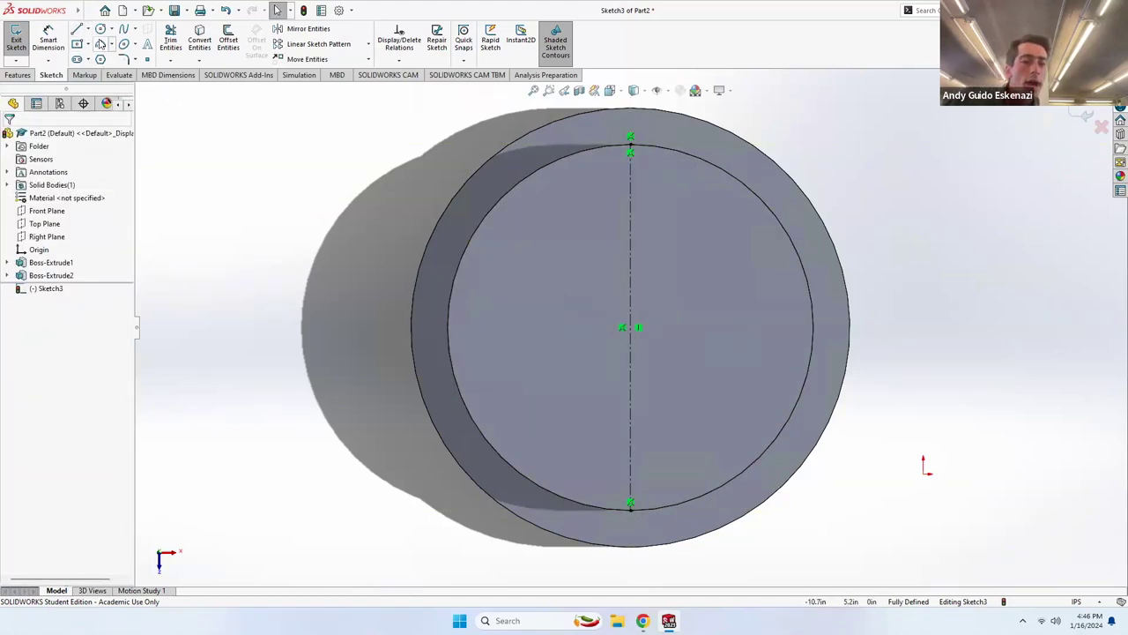
Draw a 10-sided inscribed-circle polygon centred on the centerline's midpoint, reaching about 1.85 in to its vertices.
left_click(100, 60)
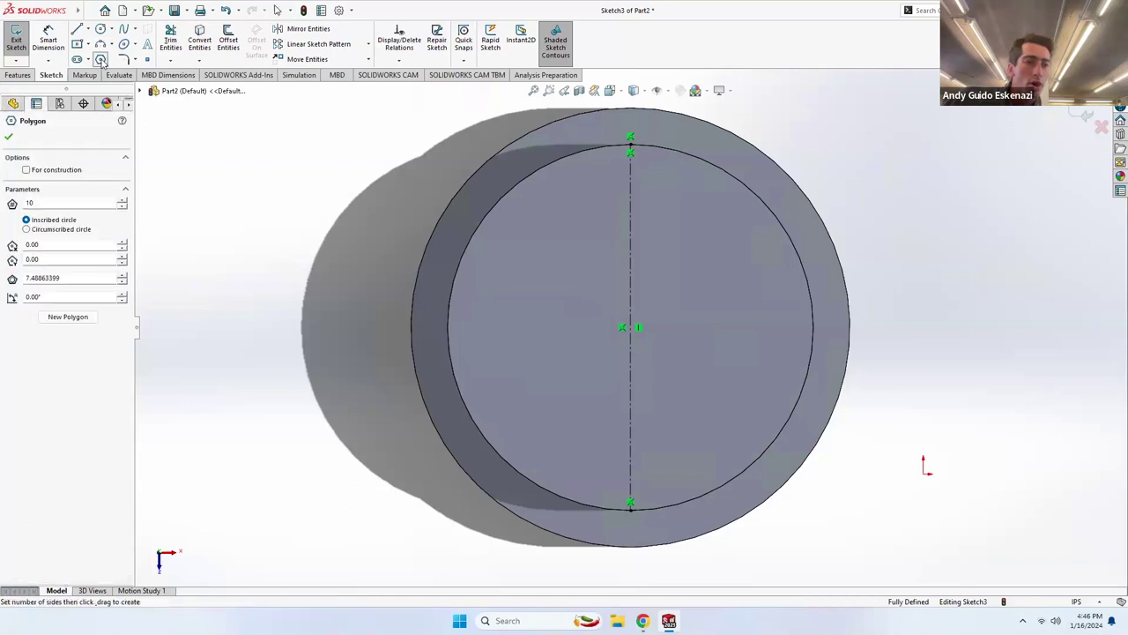
left_click(631, 328)
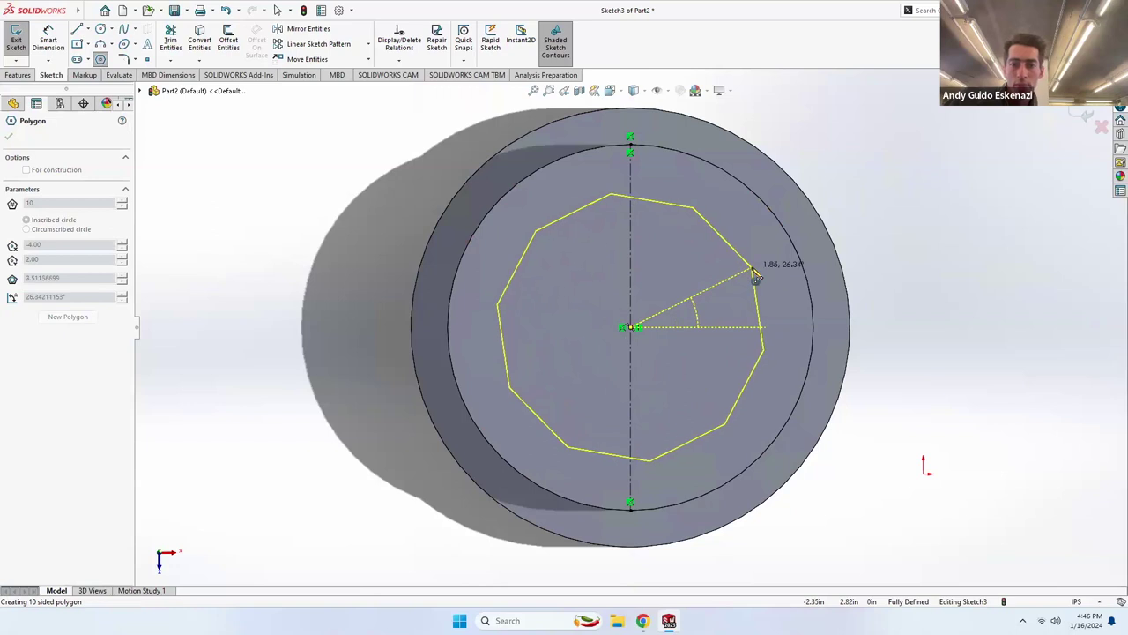
left_click(755, 275)
key("Escape")
Dimension one side of the polygon as 1.2 in.
left_click(49, 44)
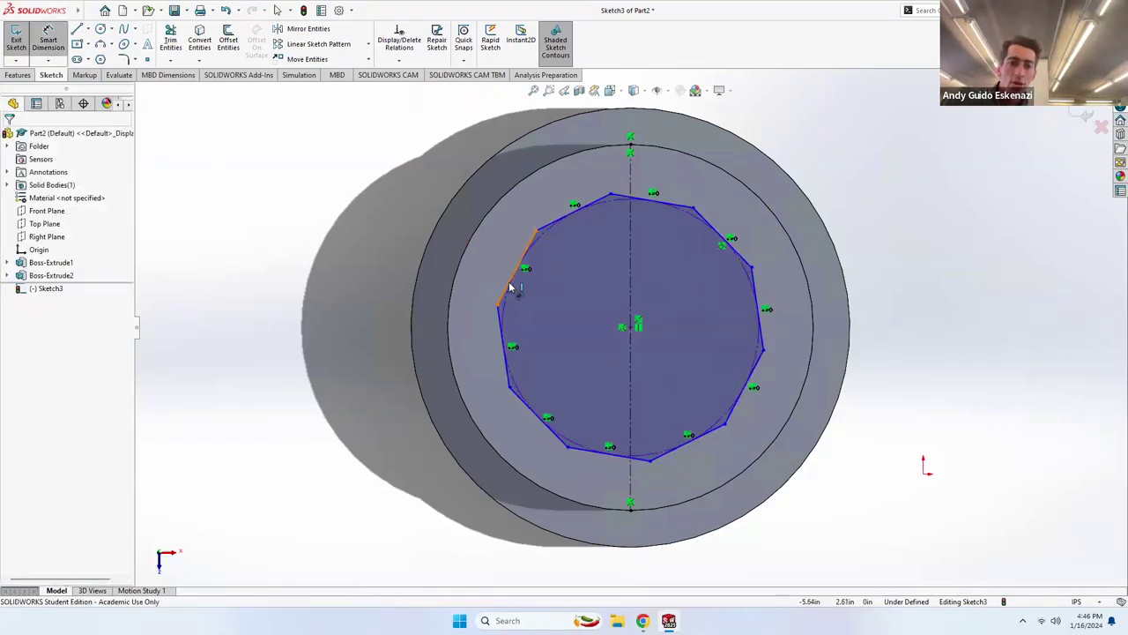
left_click(508, 283)
left_click(412, 234)
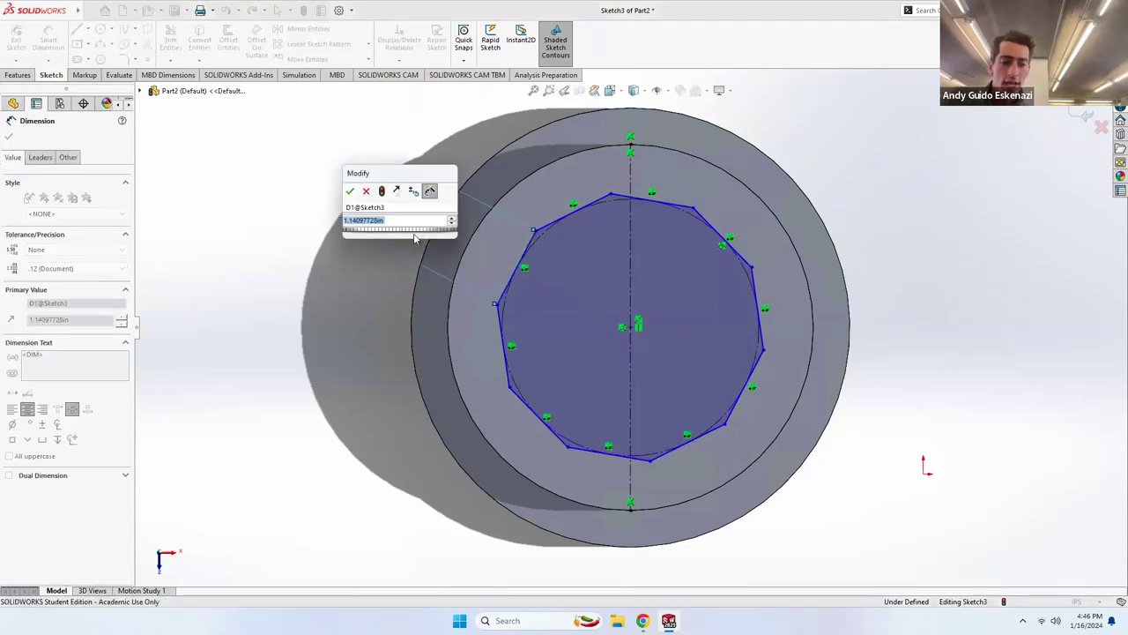
type("1.2")
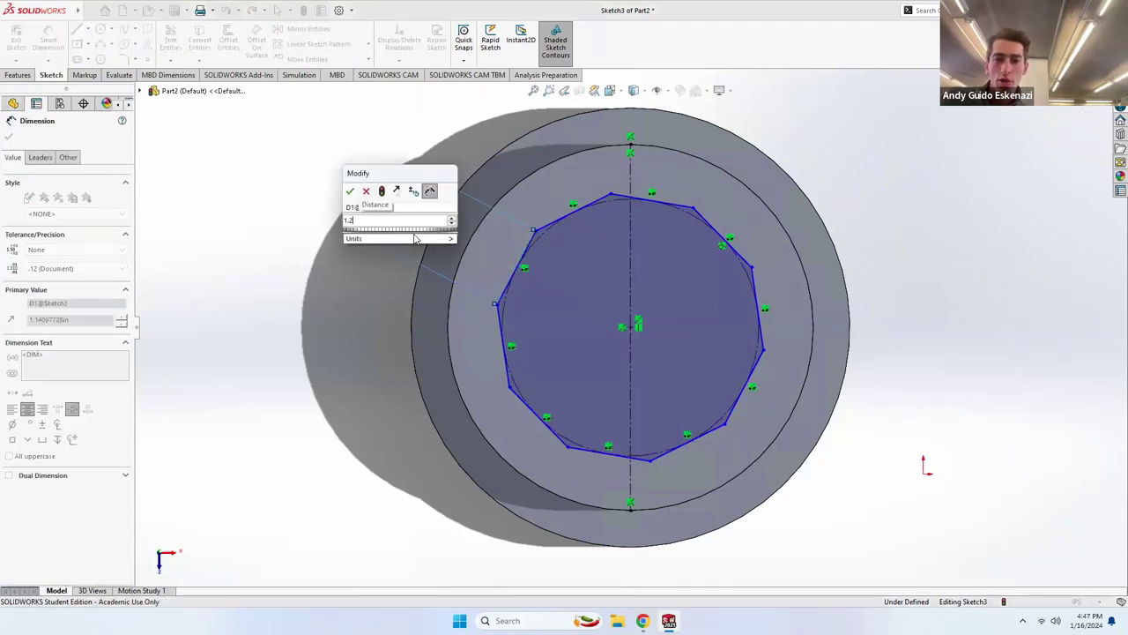
key("Return")
Dimension the angle between the vertical centerline and the polygon side crossing its upper part as 90 degrees.
scroll(608, 216, "down", 2)
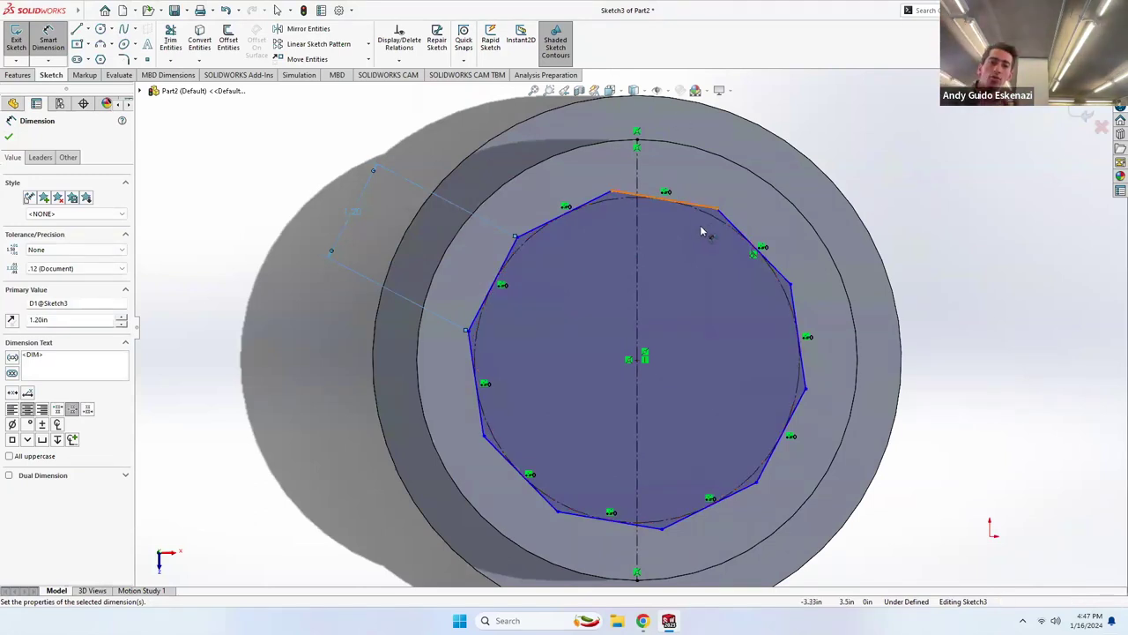
scroll(623, 227, "down", 2)
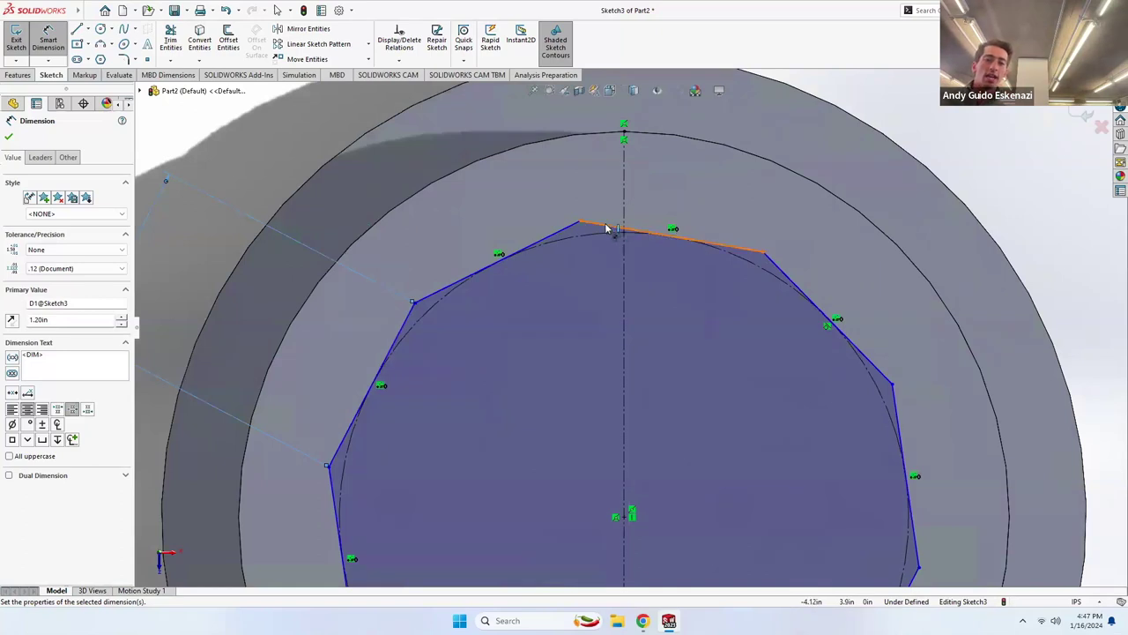
scroll(609, 220, "down", 2)
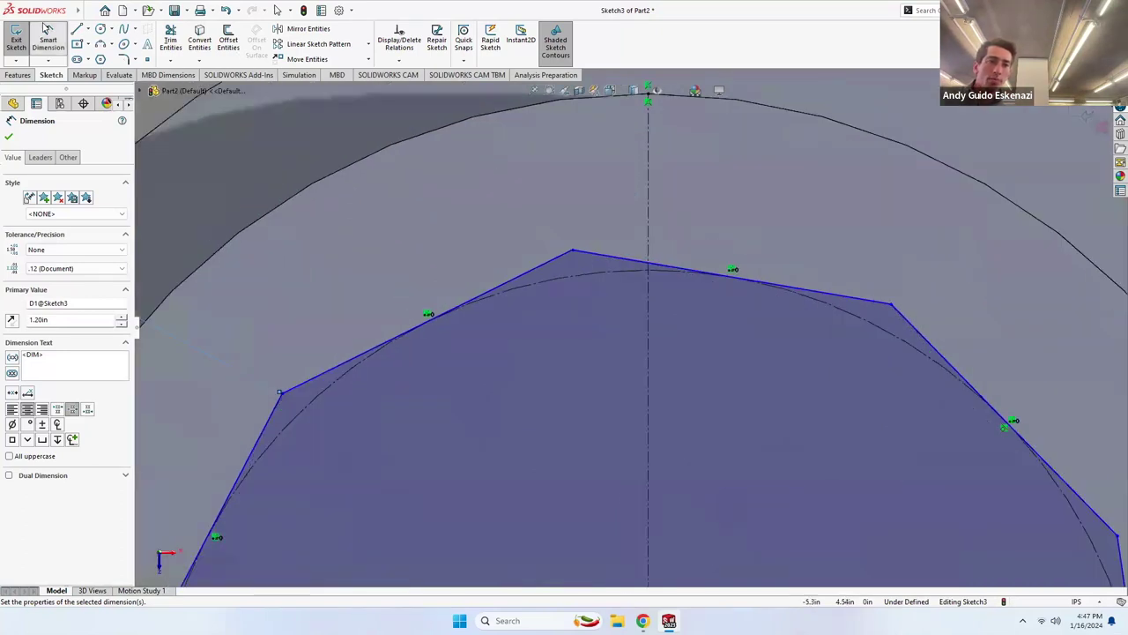
left_click_drag(648, 202, 610, 260)
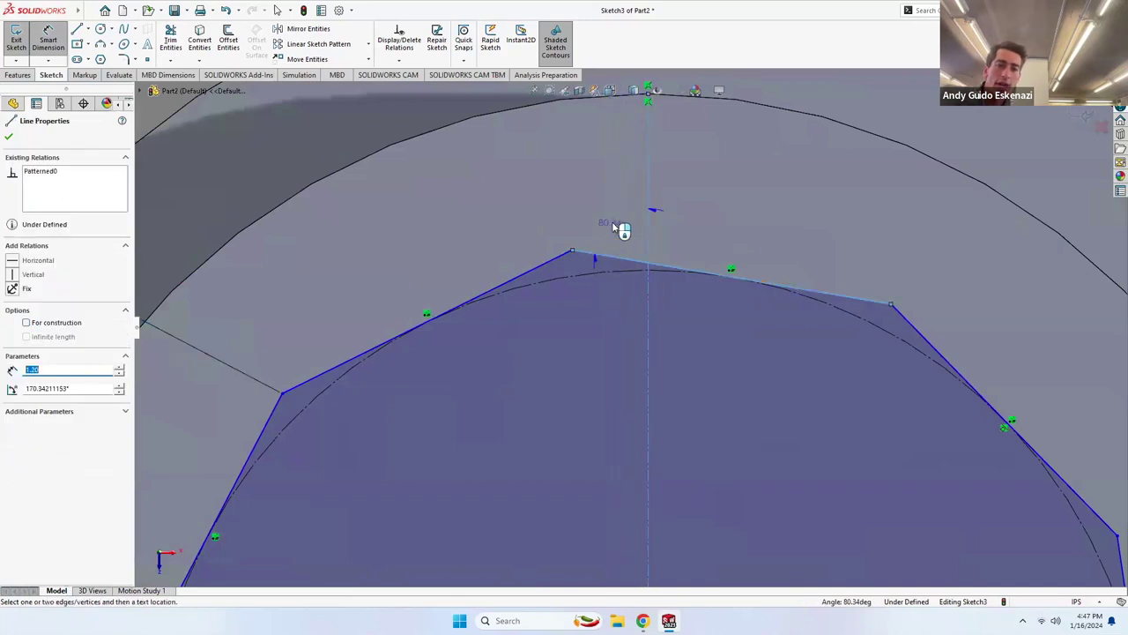
left_click(617, 231)
type("90")
key("Return")
scroll(608, 240, "up", 2)
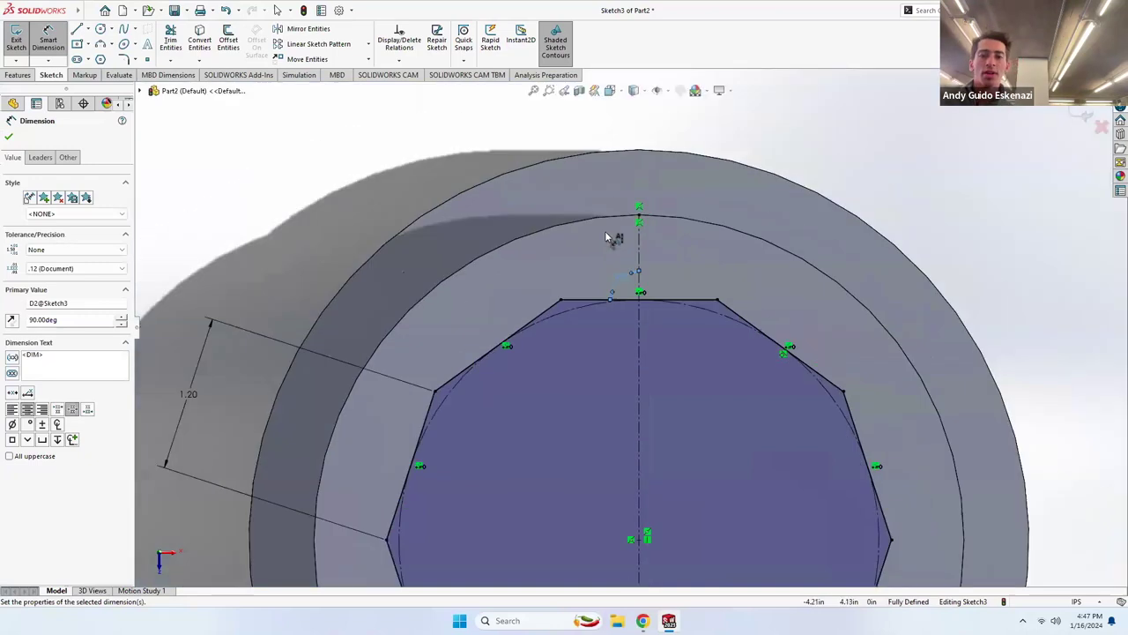
scroll(610, 355, "up", 3)
scroll(622, 391, "down", 1)
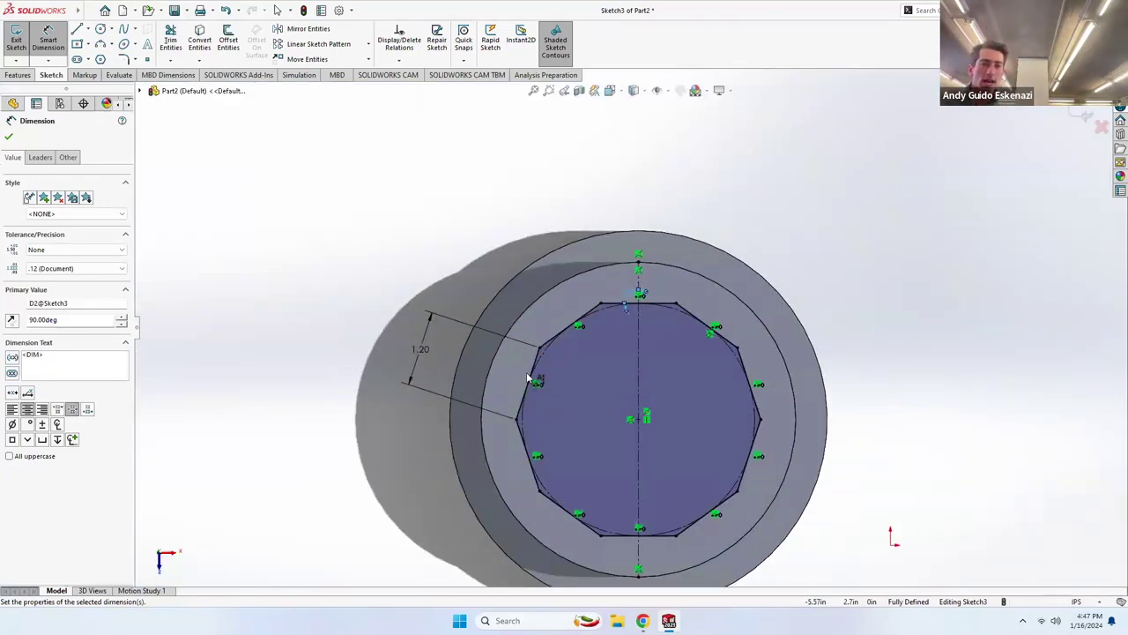
Extrude the polygon sketch as a blind boss with a depth of 1 in.
left_click(17, 75)
left_click(21, 40)
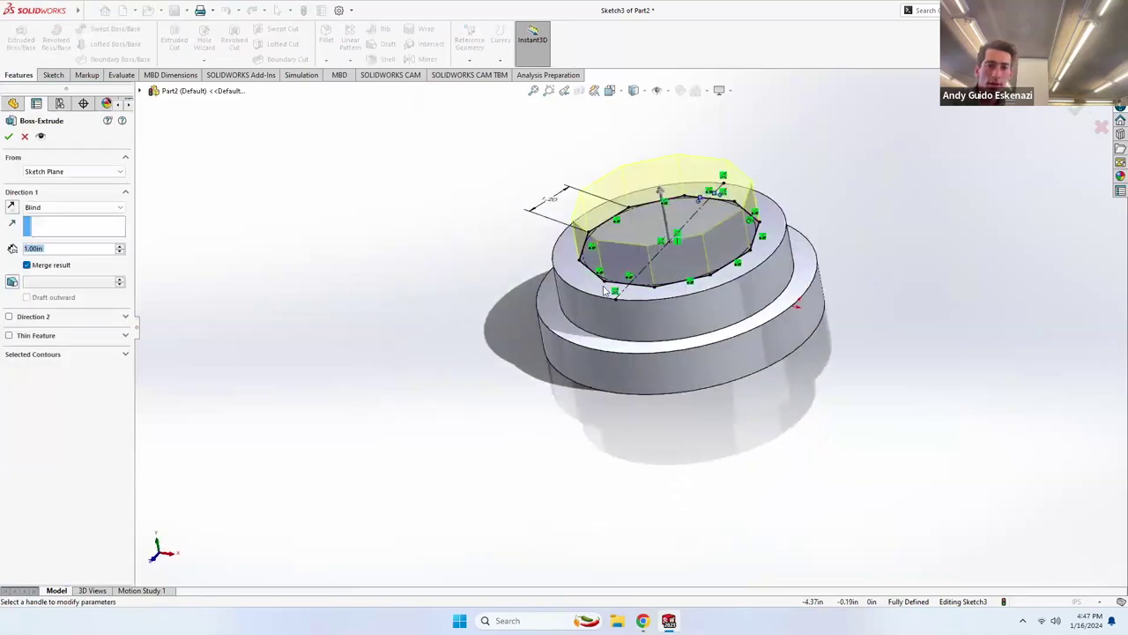
left_click(8, 137)
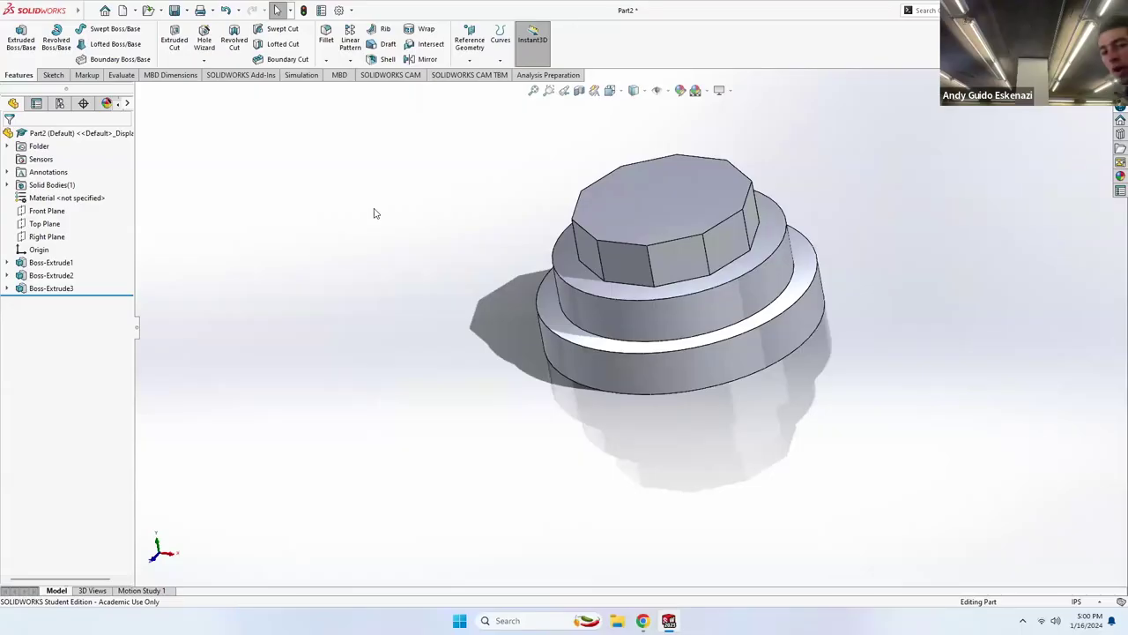
Start a sketch on the polygon boss's top face and draw a vertical centerline between the midpoints of its two horizontal edges.
middle_click_drag(529, 233, 573, 222)
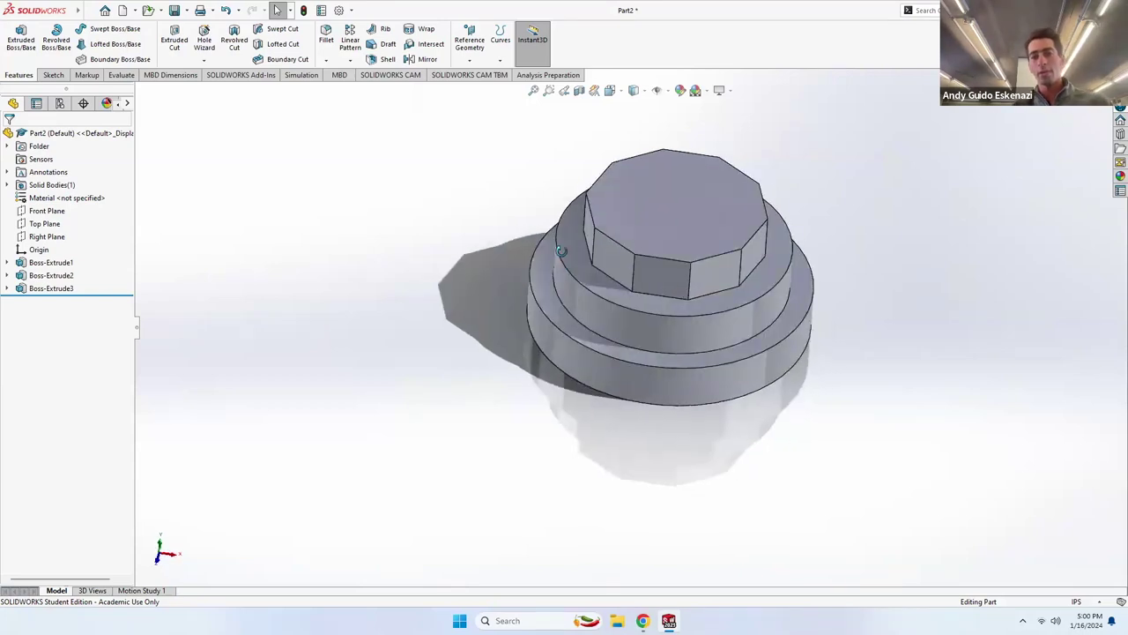
scroll(683, 186, "down", 3)
scroll(684, 188, "up", 3)
scroll(684, 195, "up", 2)
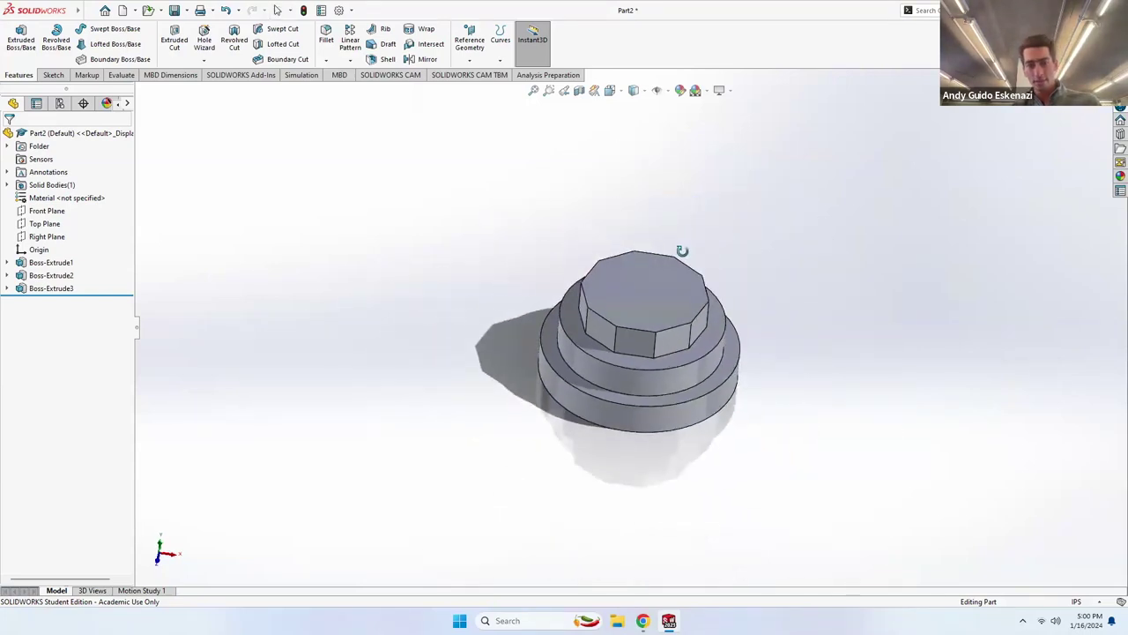
left_click(53, 75)
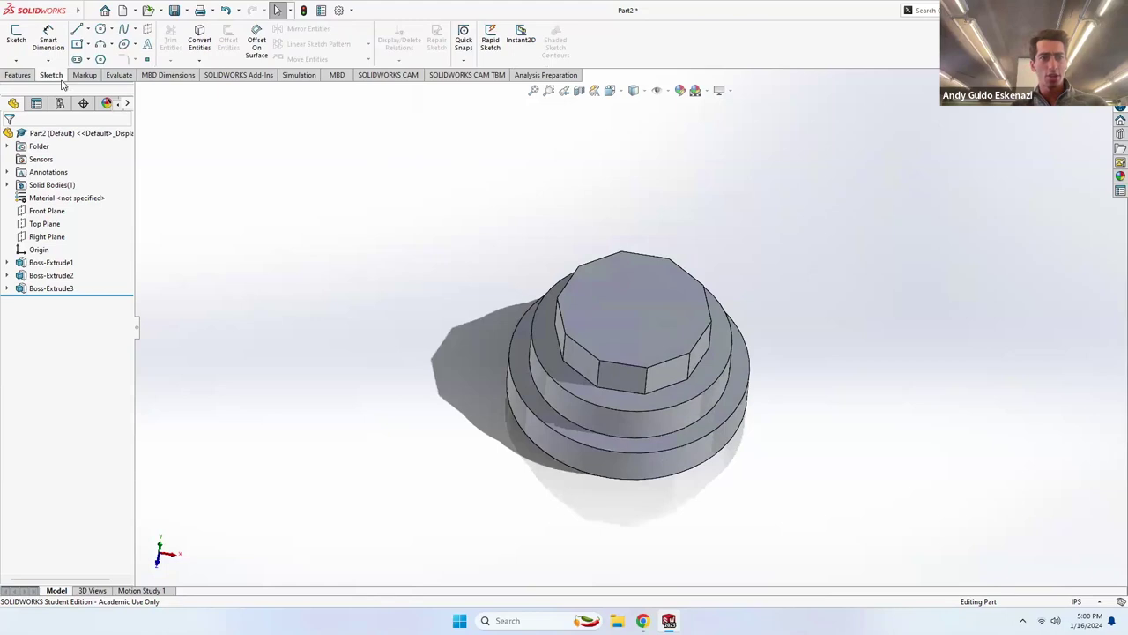
left_click(16, 40)
left_click(630, 307)
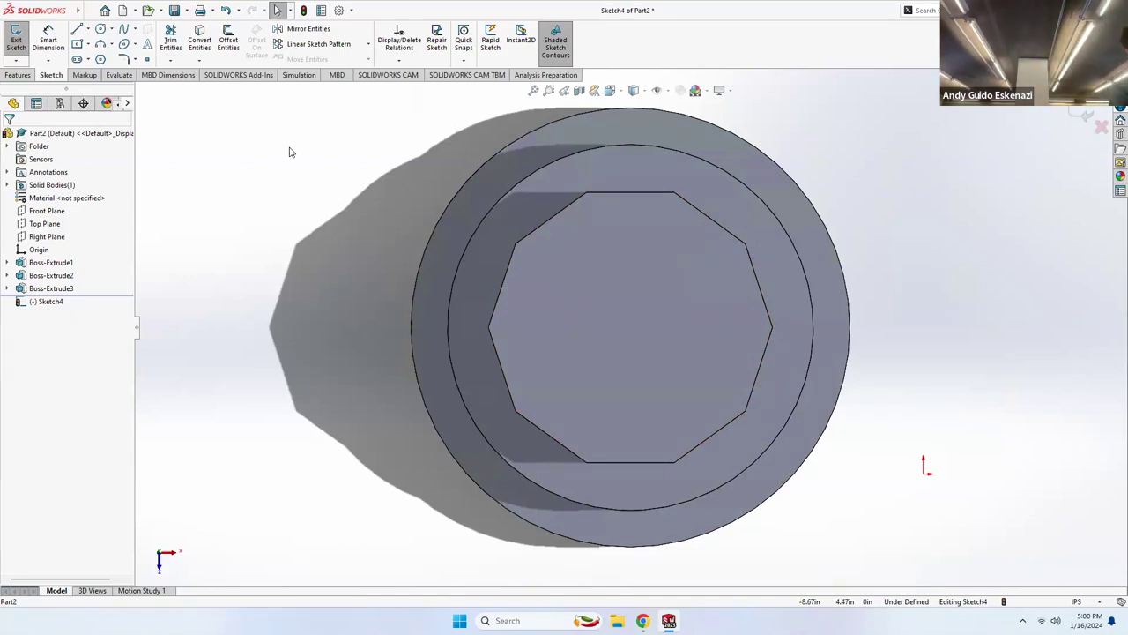
left_click(87, 29)
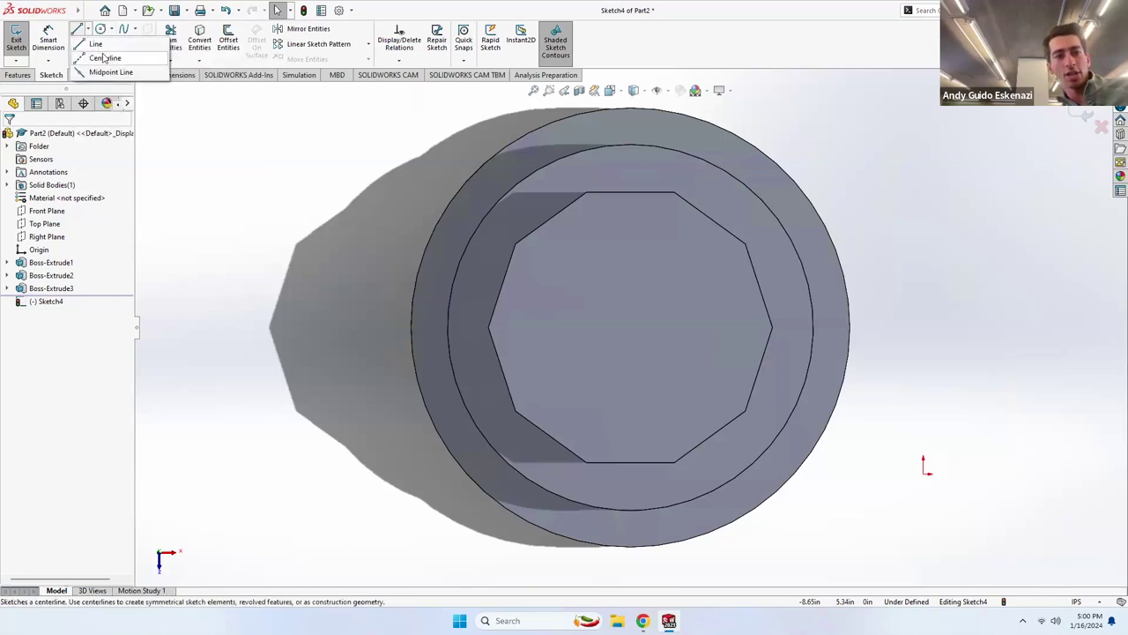
left_click(104, 55)
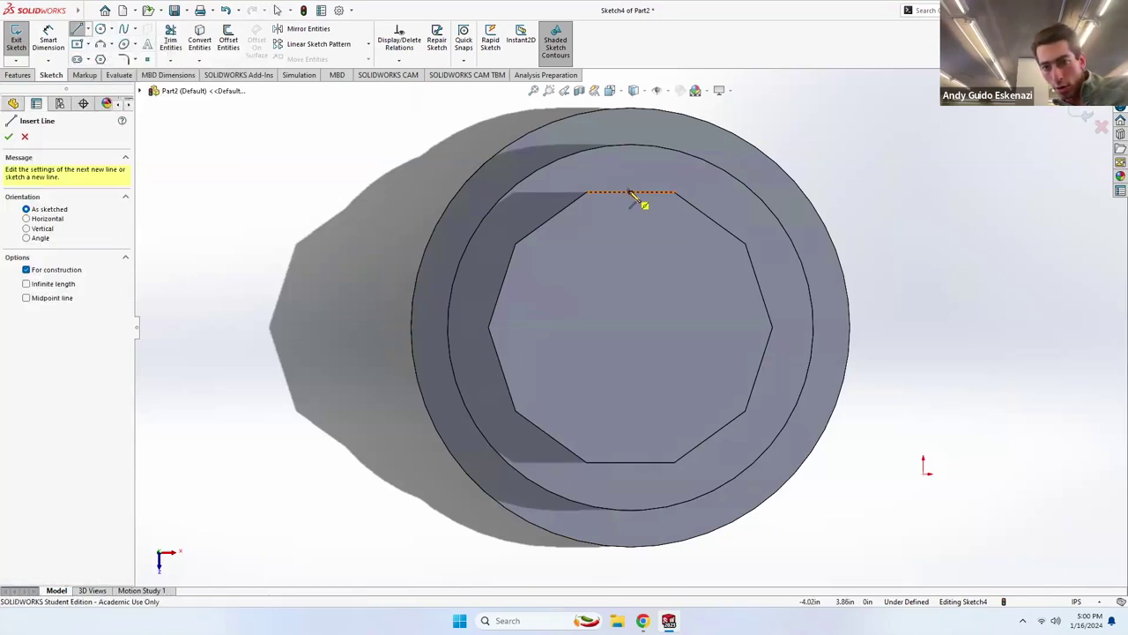
left_click(632, 192)
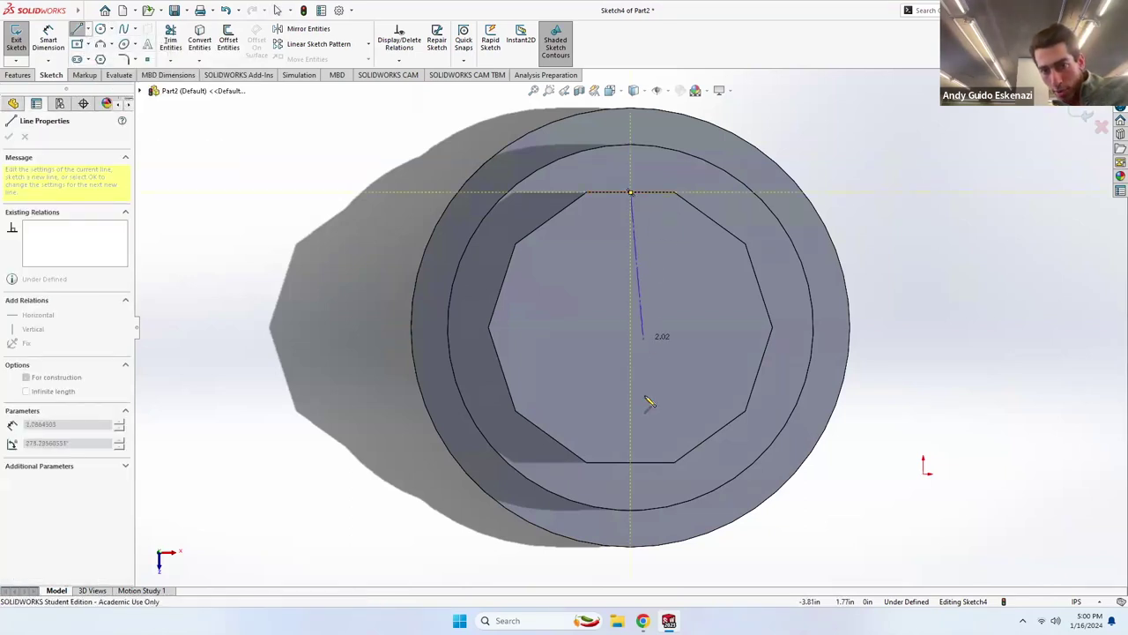
left_click(631, 462)
key("Escape")
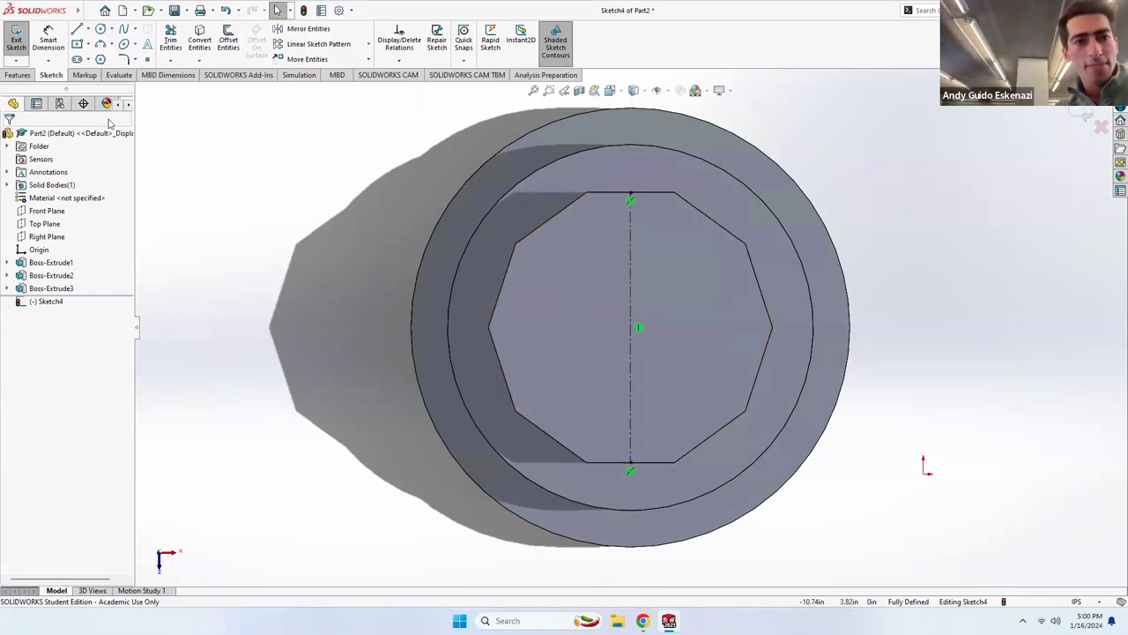
Draw a slanted centerline about 1.39 in long from the vertical centerline's midpoint towards the polygon's upper-right corner.
left_click(88, 29)
left_click(104, 56)
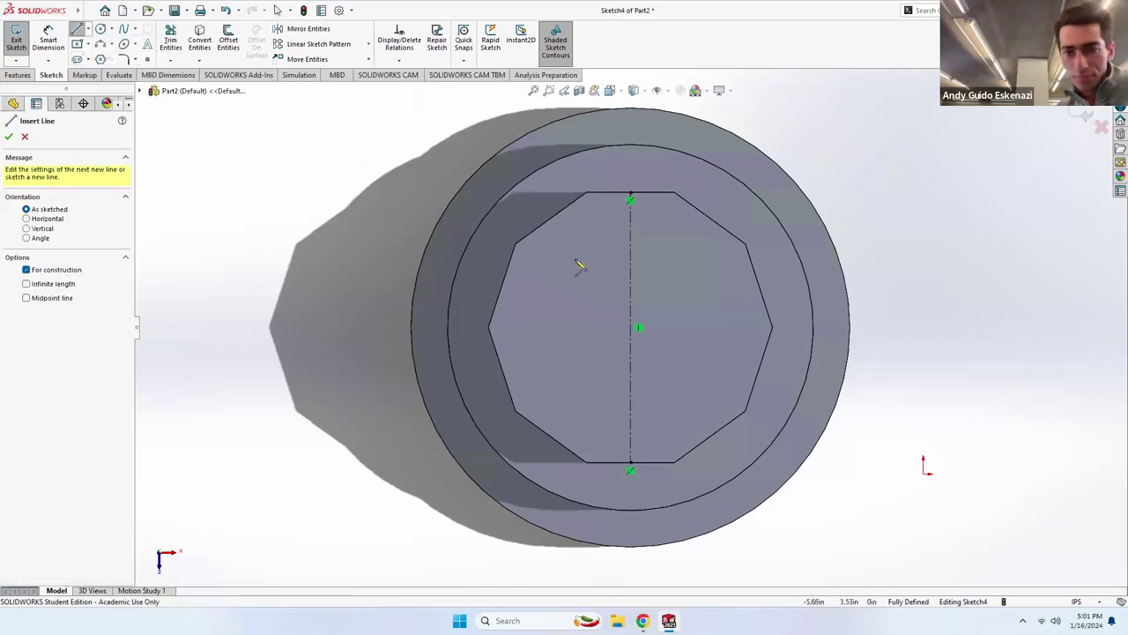
left_click(631, 327)
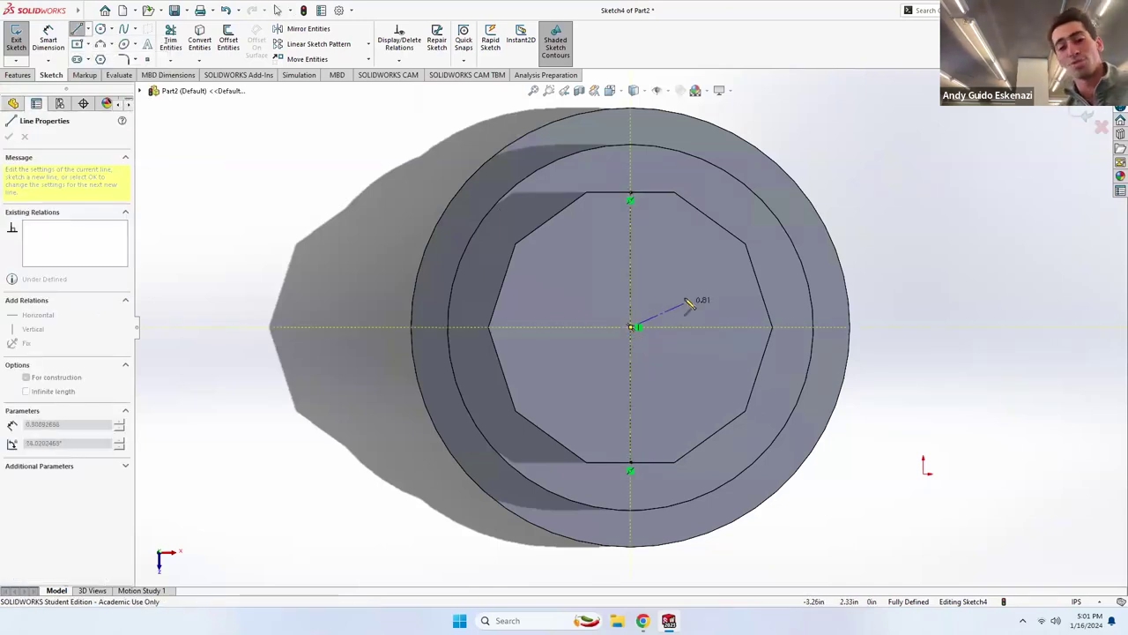
left_click(697, 253)
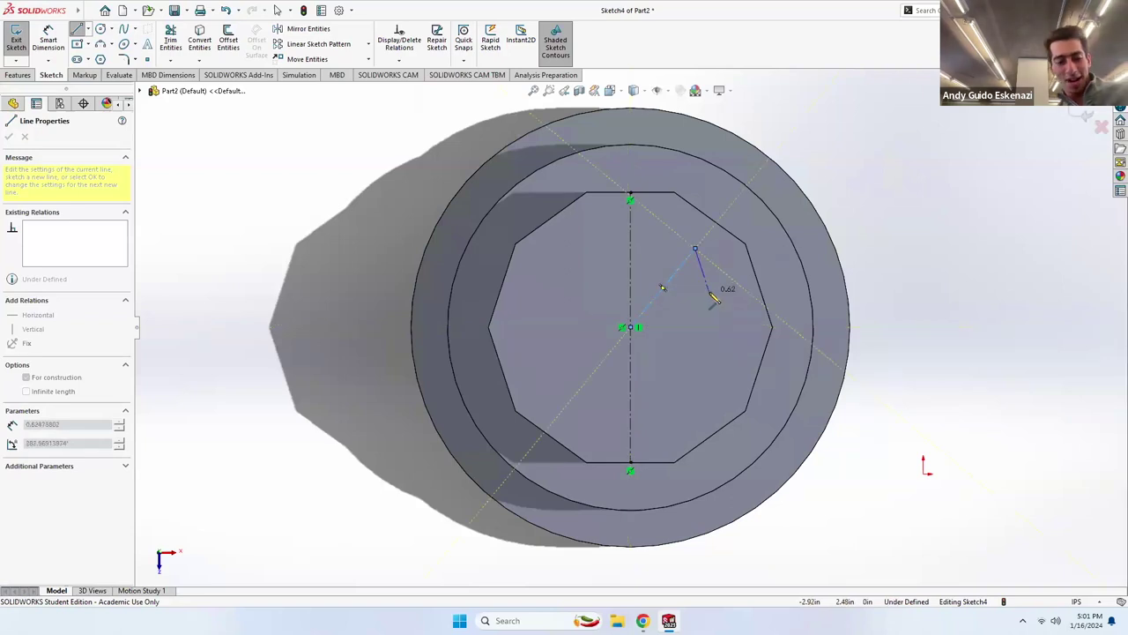
key("Escape")
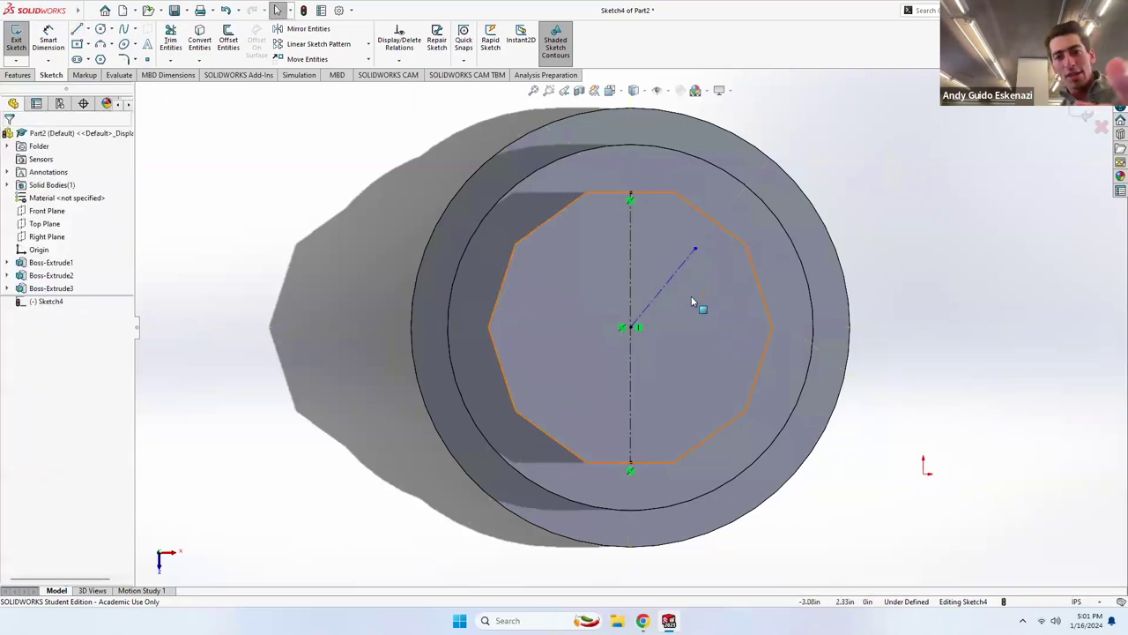
Draw a circle of about 0.2 in radius centred on the slanted centerline's free end.
left_click(101, 28)
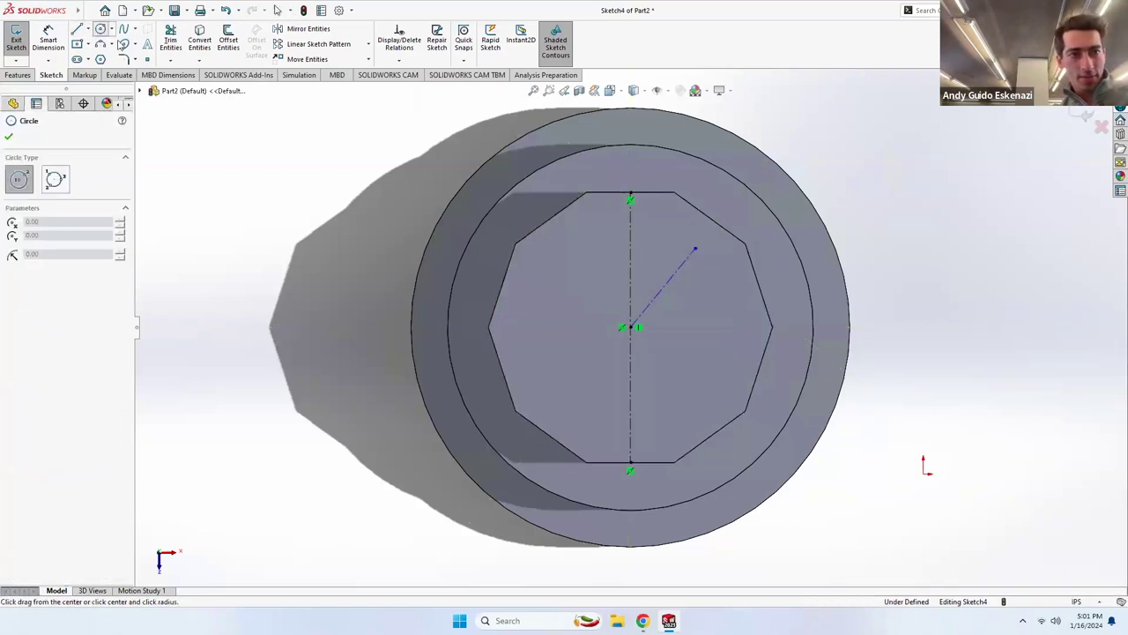
left_click(695, 251)
left_click(705, 259)
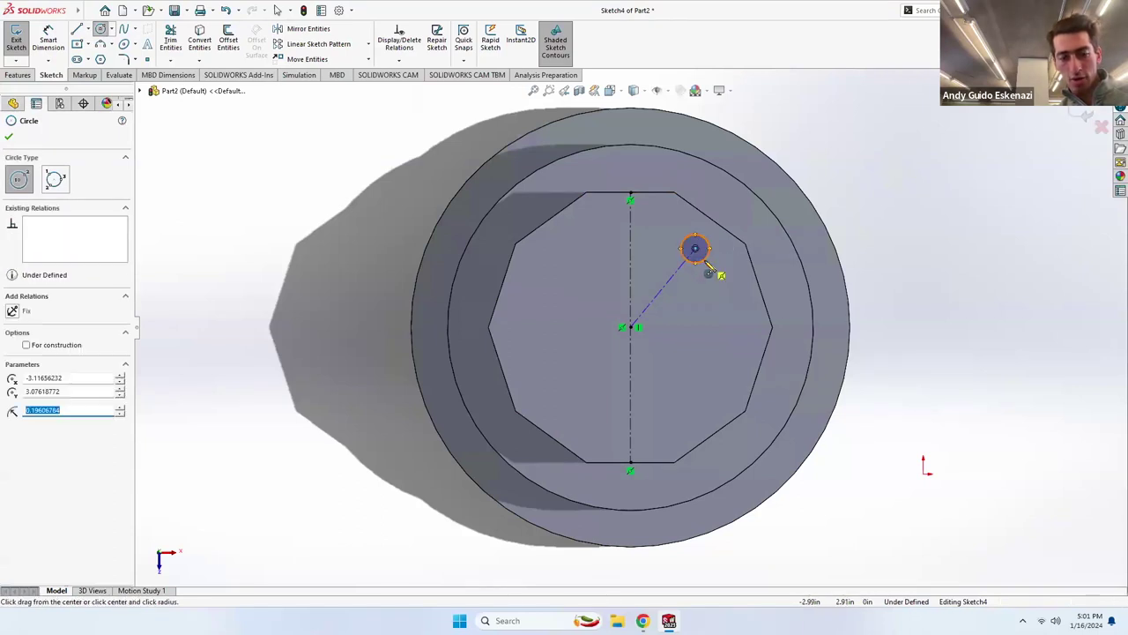
key("Escape")
Dimension the angle between the vertical centerline and the slanted centerline as 30 degrees.
scroll(696, 265, "up", 2)
scroll(551, 278, "down", 5)
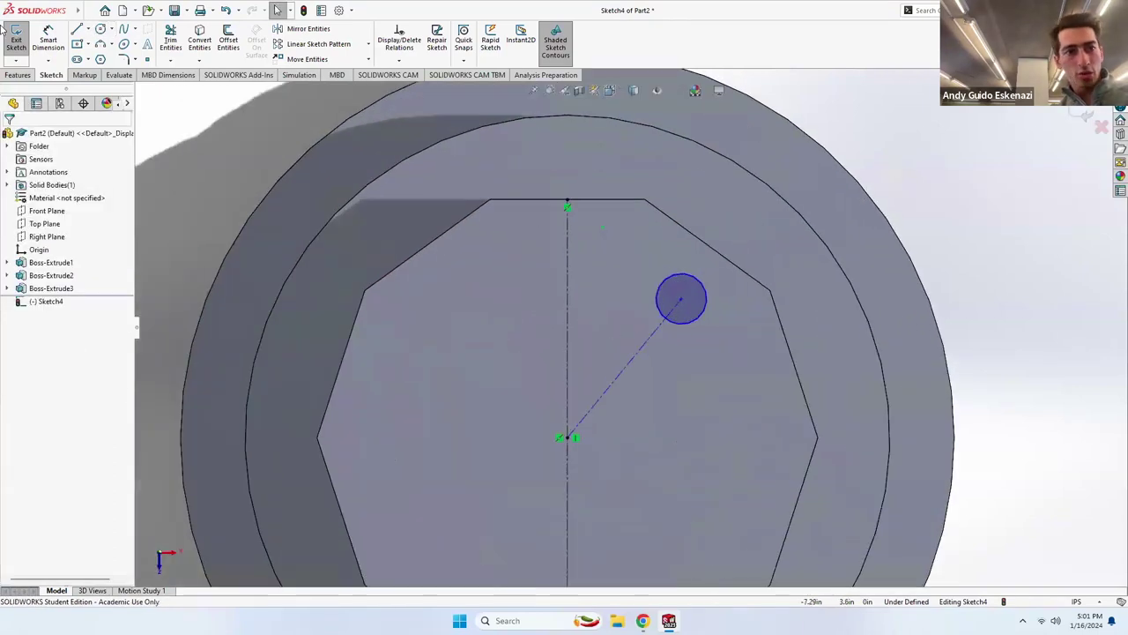
left_click(48, 39)
left_click(613, 384)
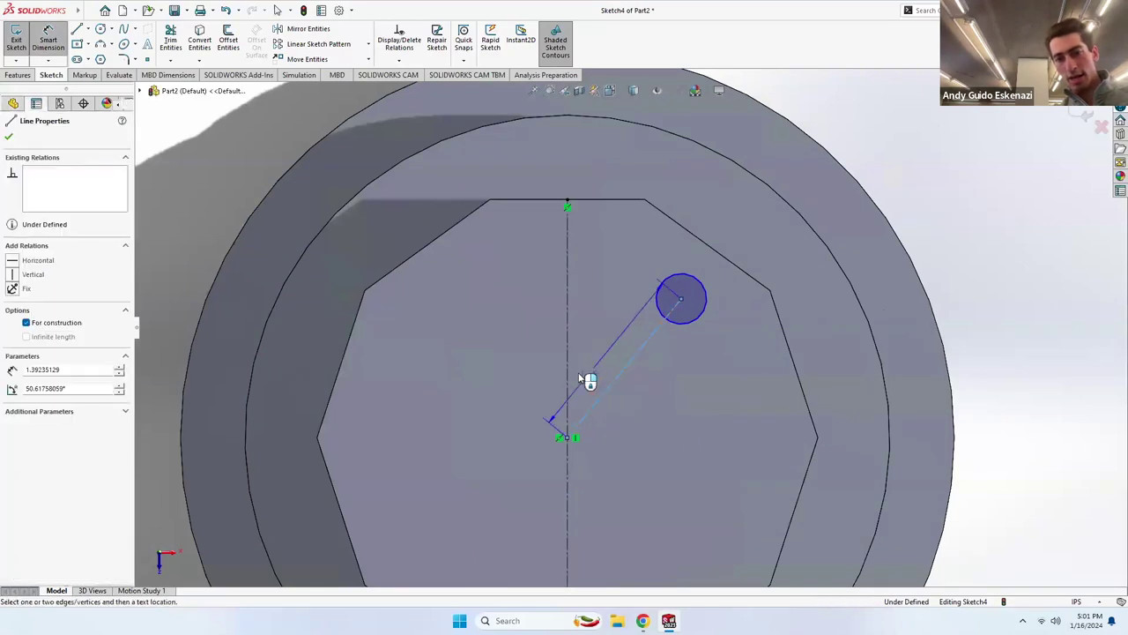
left_click(569, 369)
left_click(593, 376)
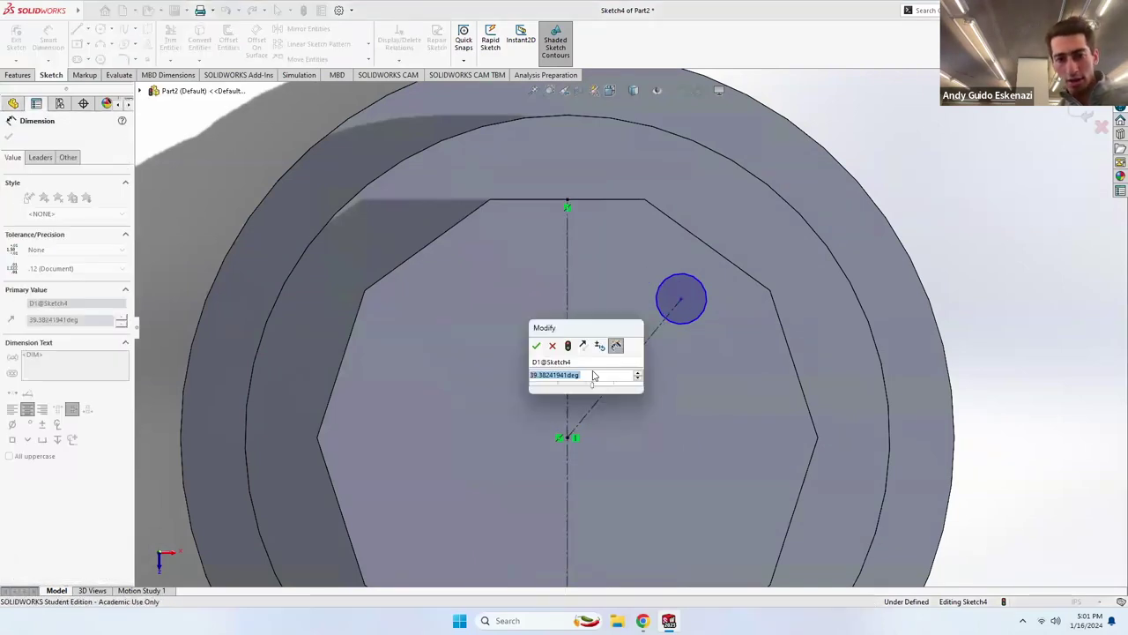
type("30")
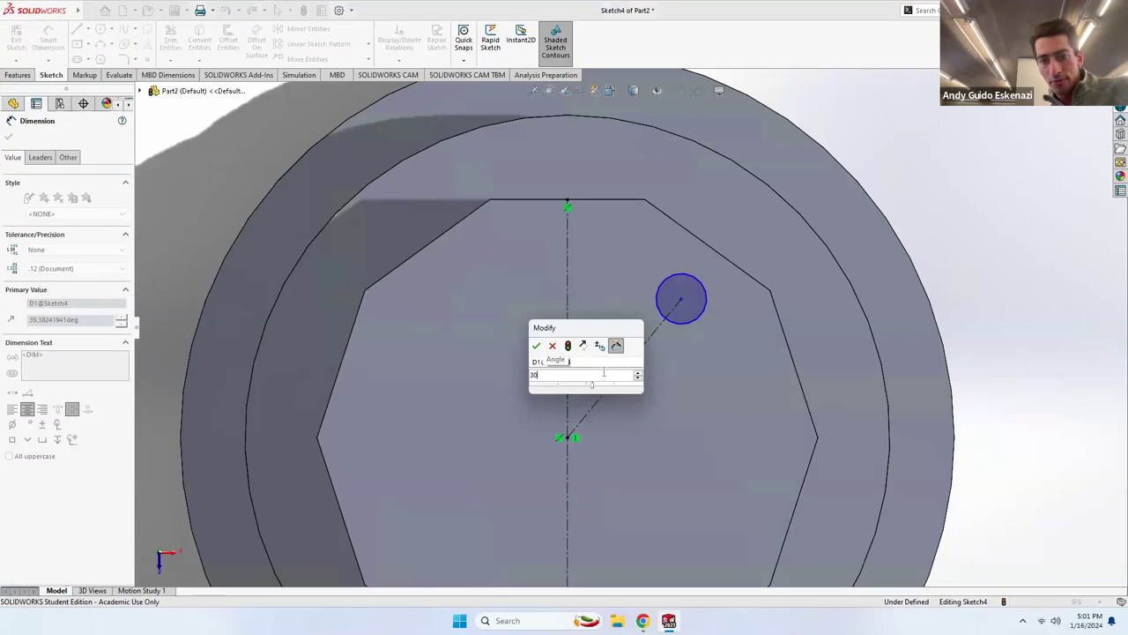
key("Return")
Dimension the slanted centerline's length as 1.00 in.
left_click(628, 343)
left_click(621, 353)
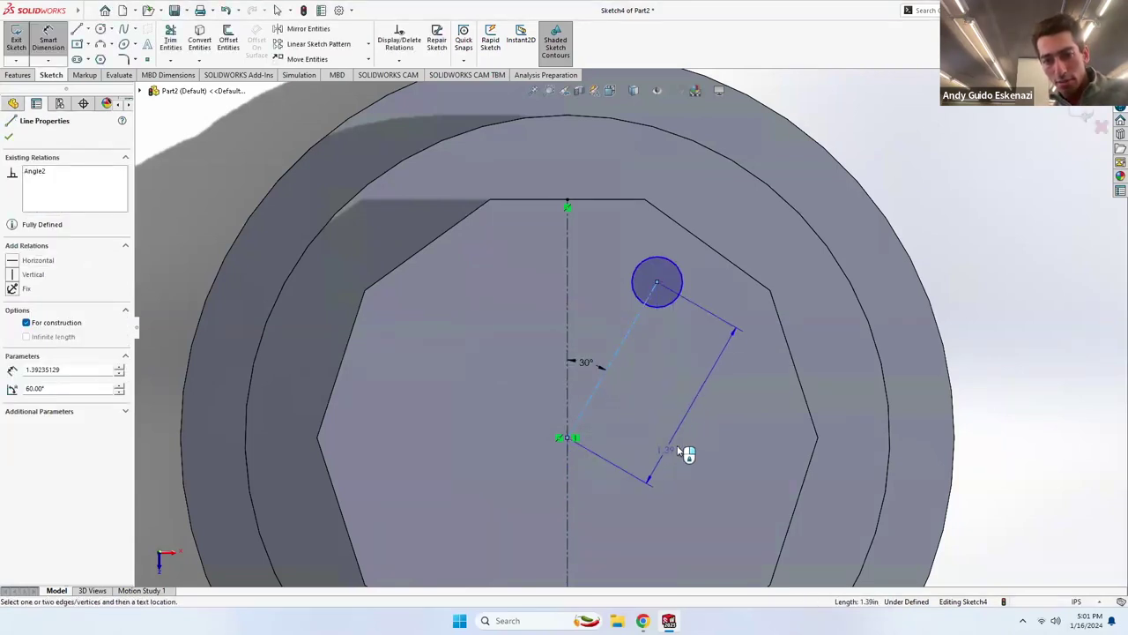
left_click(711, 479)
type("1.00in")
key("Return")
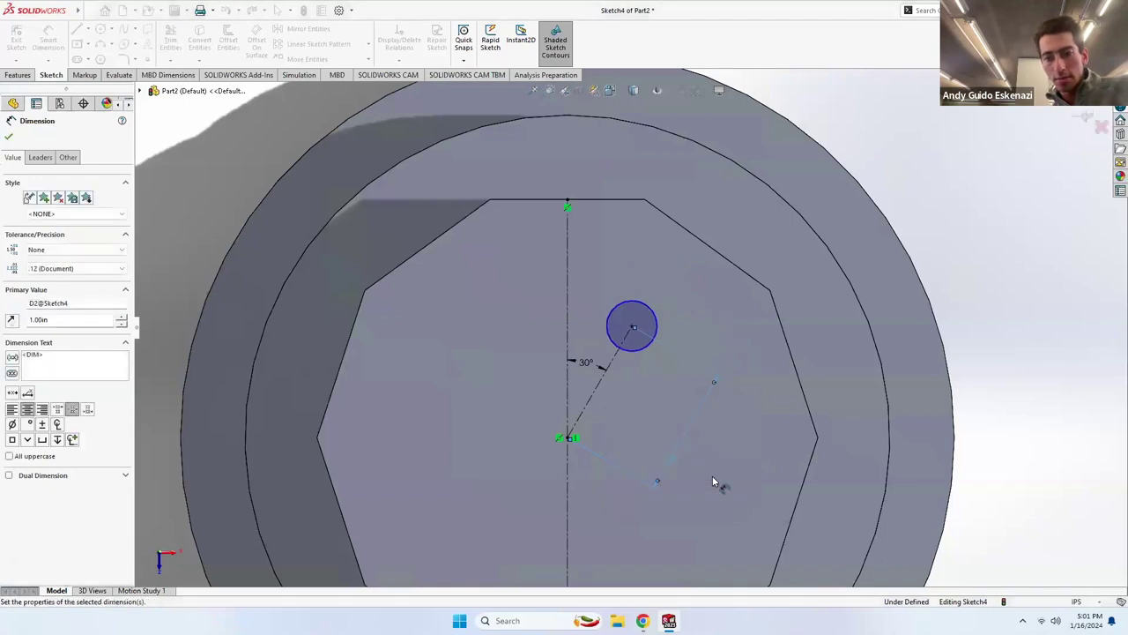
Dimension the small circle's diameter as 0.3 in.
left_click(656, 326)
left_click(721, 315)
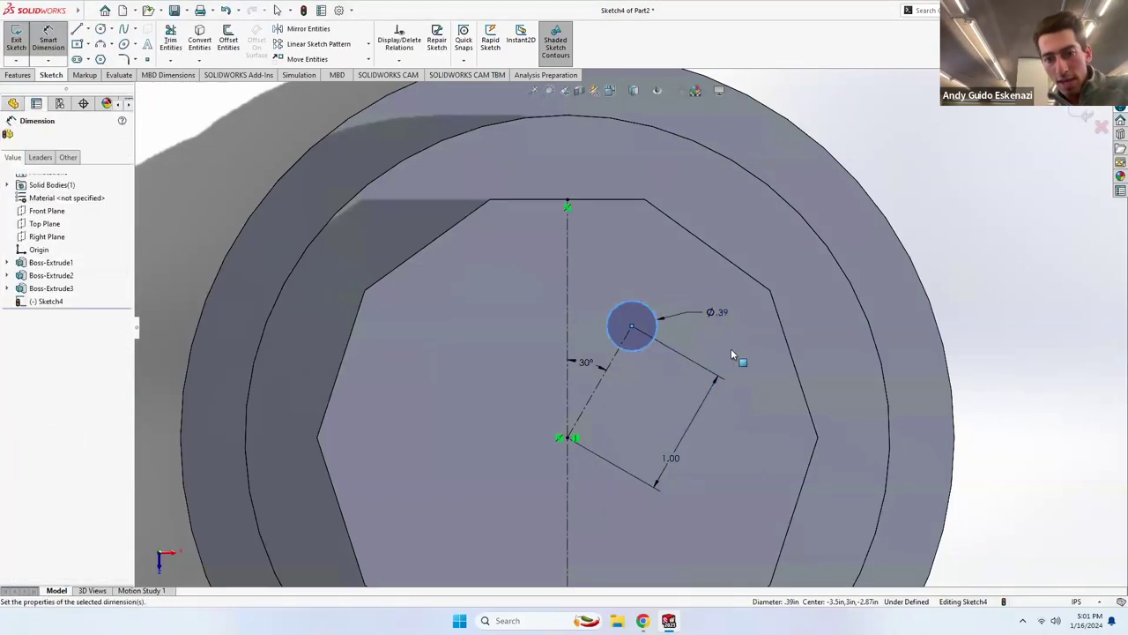
key("BackSpace")
type("0.3")
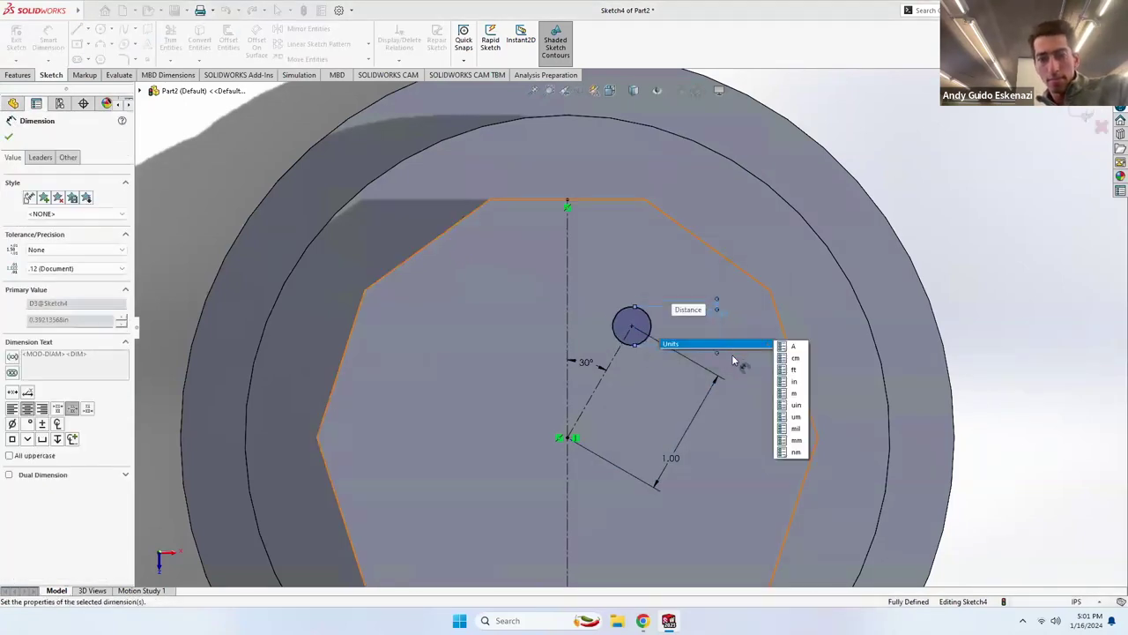
key("Return")
Extrude the small circle upward as a pin-shaped boss on the polygon's top face.
middle_click_drag(728, 349, 262, 84)
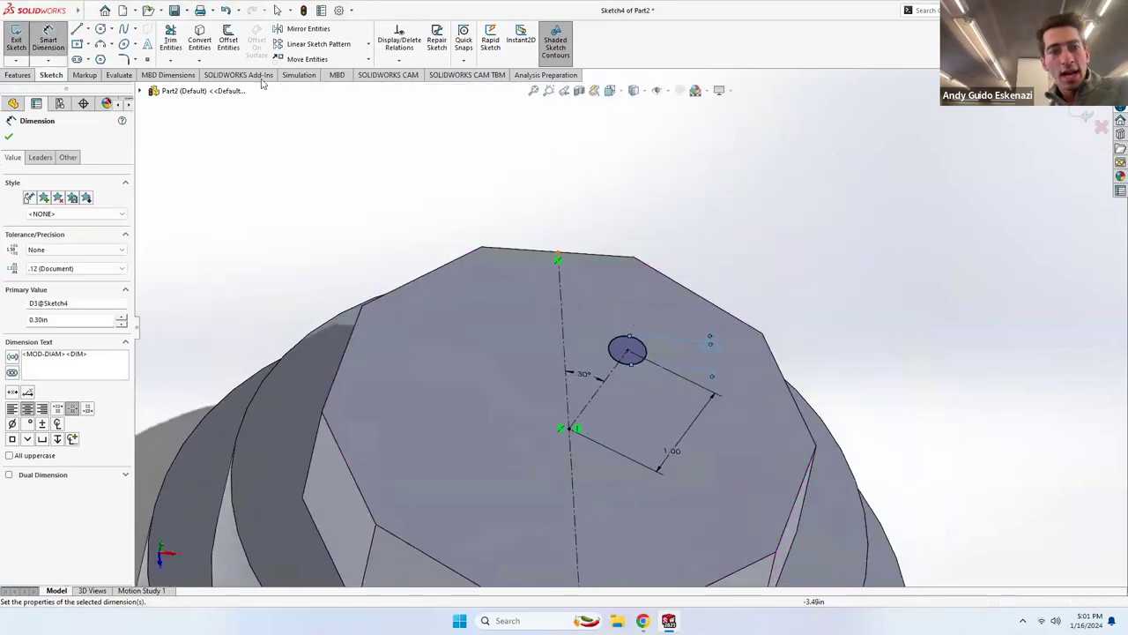
left_click(18, 75)
left_click(20, 37)
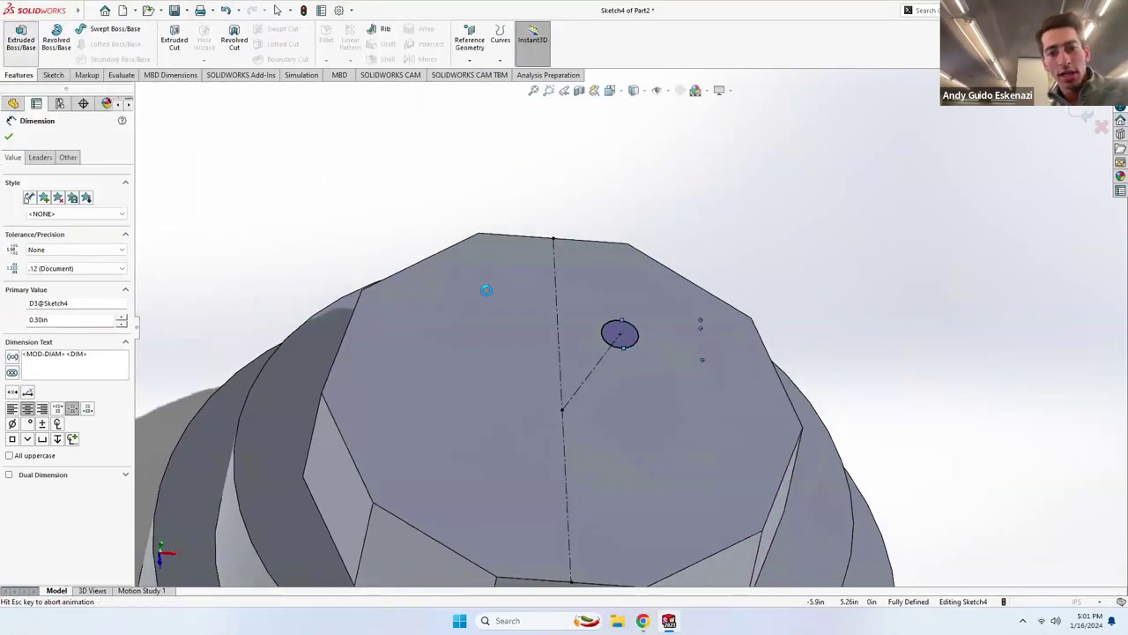
left_click(9, 137)
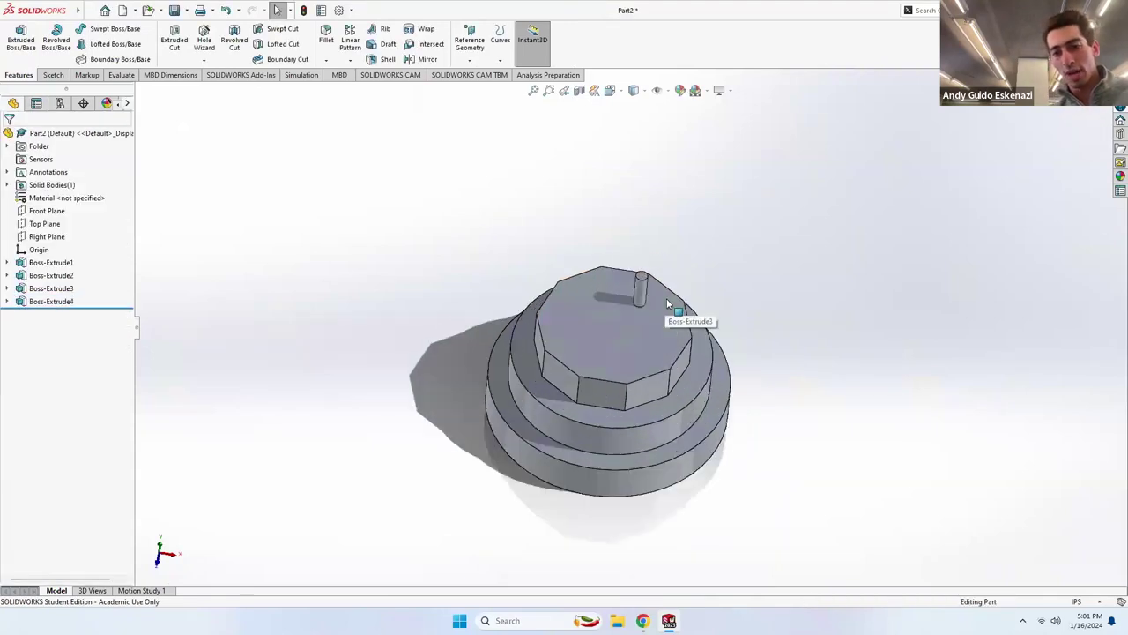
Create a circular pattern of the pin around the middle disc's cylindrical face with 6 equally spaced instances over 360 degrees.
scroll(666, 298, "down", 3)
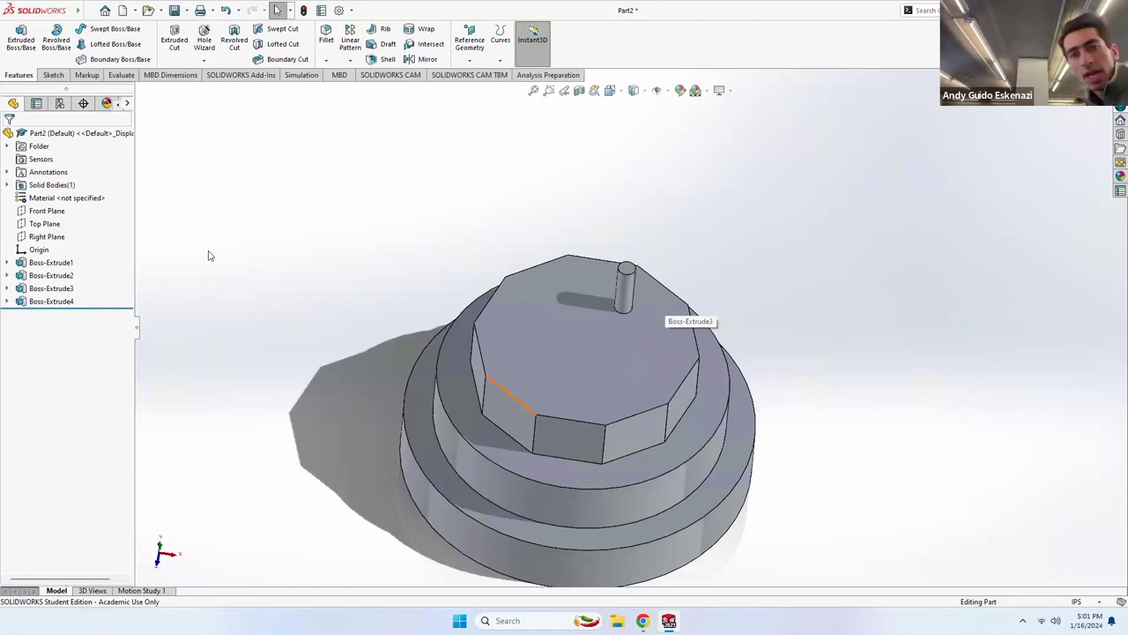
left_click(350, 60)
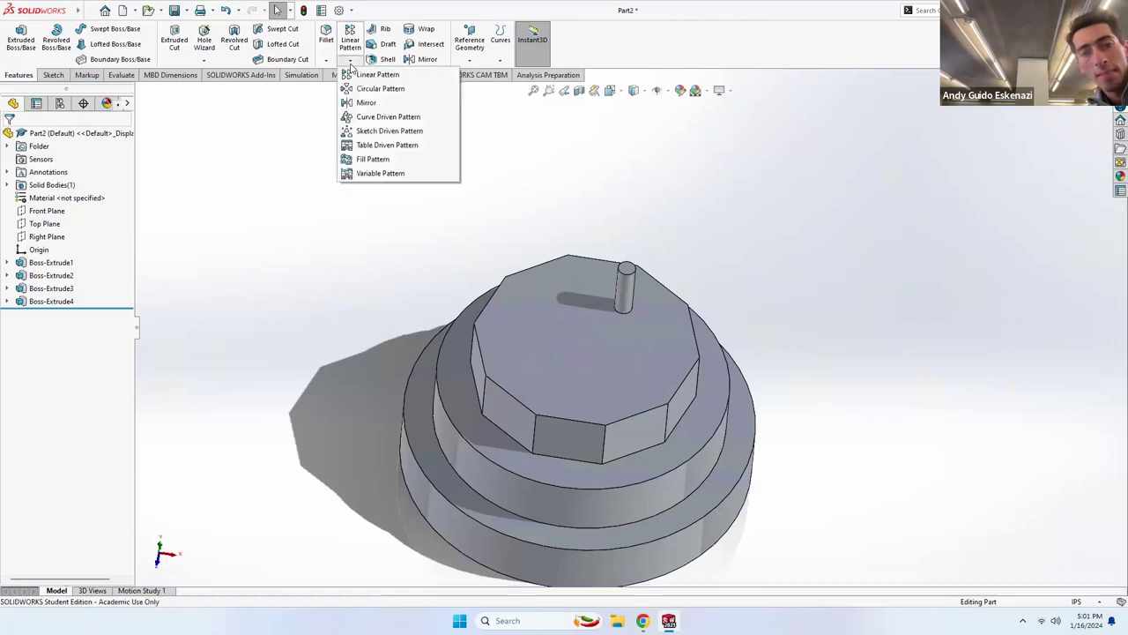
left_click(364, 90)
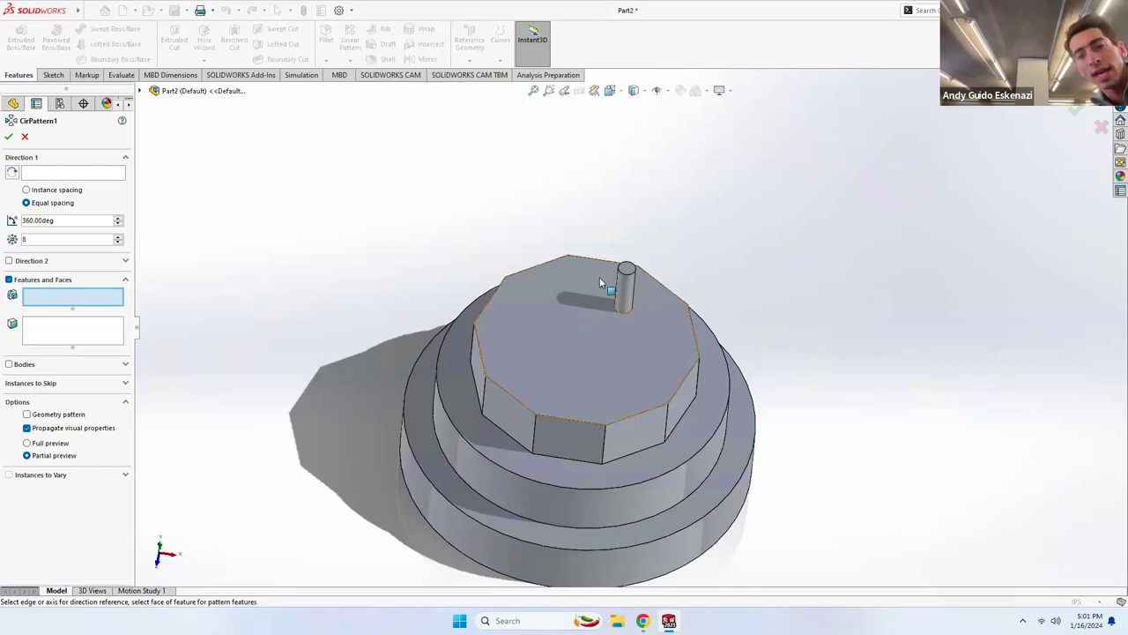
left_click(625, 290)
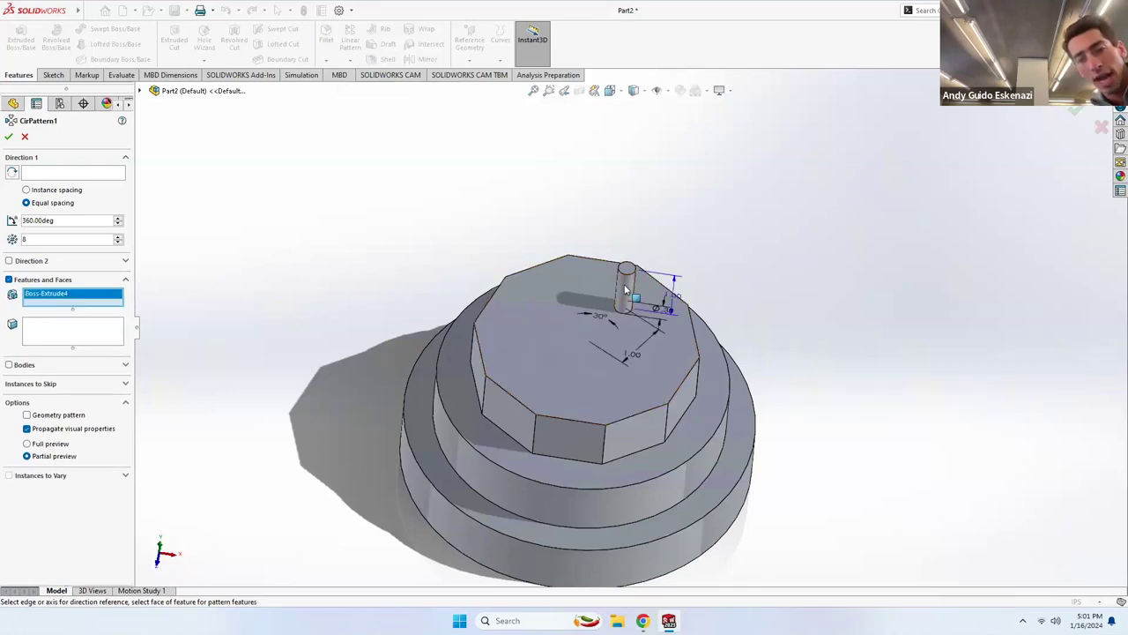
left_click(38, 175)
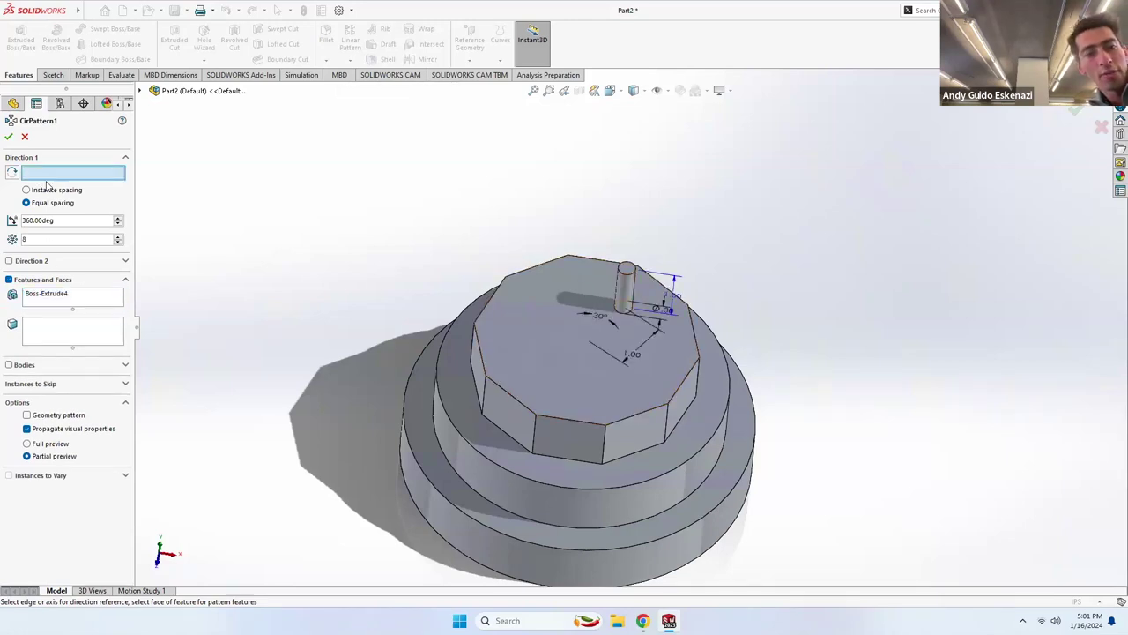
left_click(482, 472)
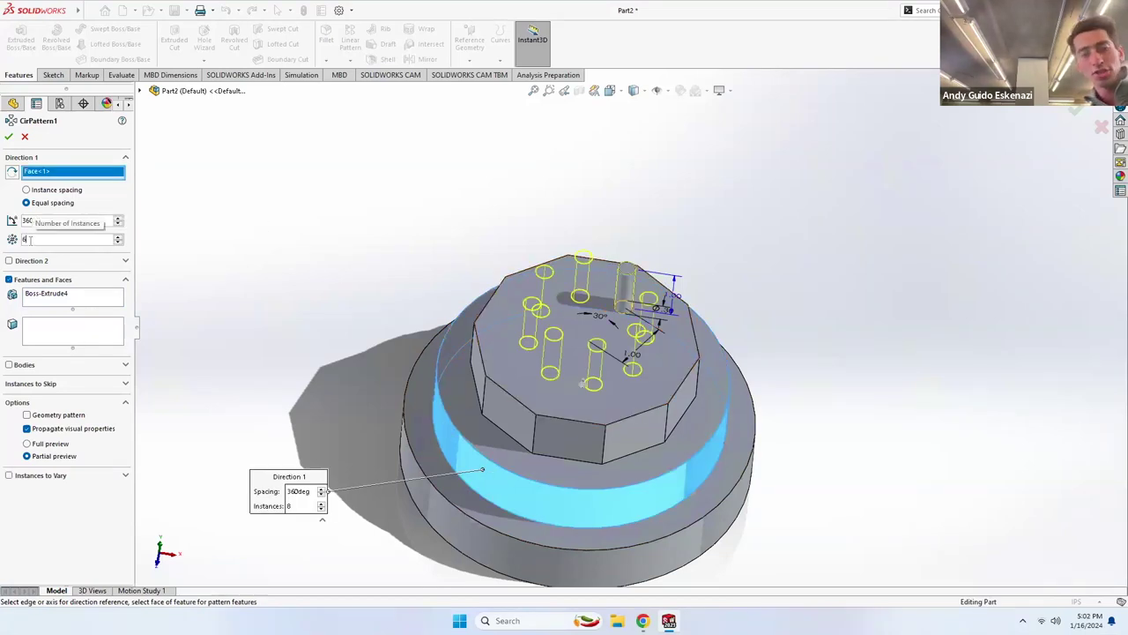
type("6")
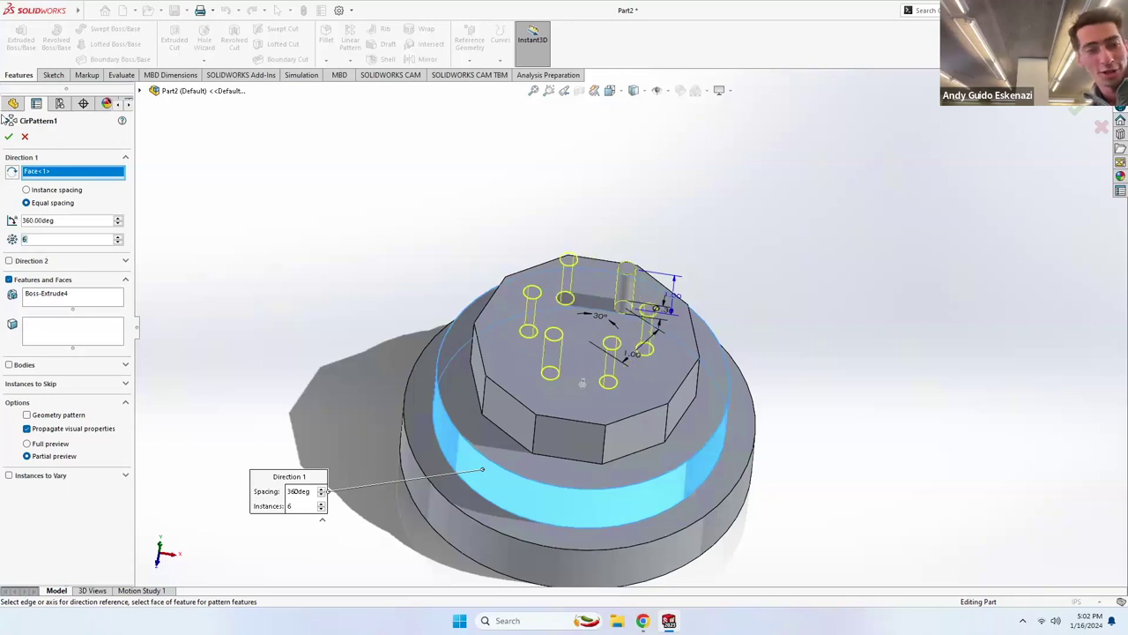
key("Return")
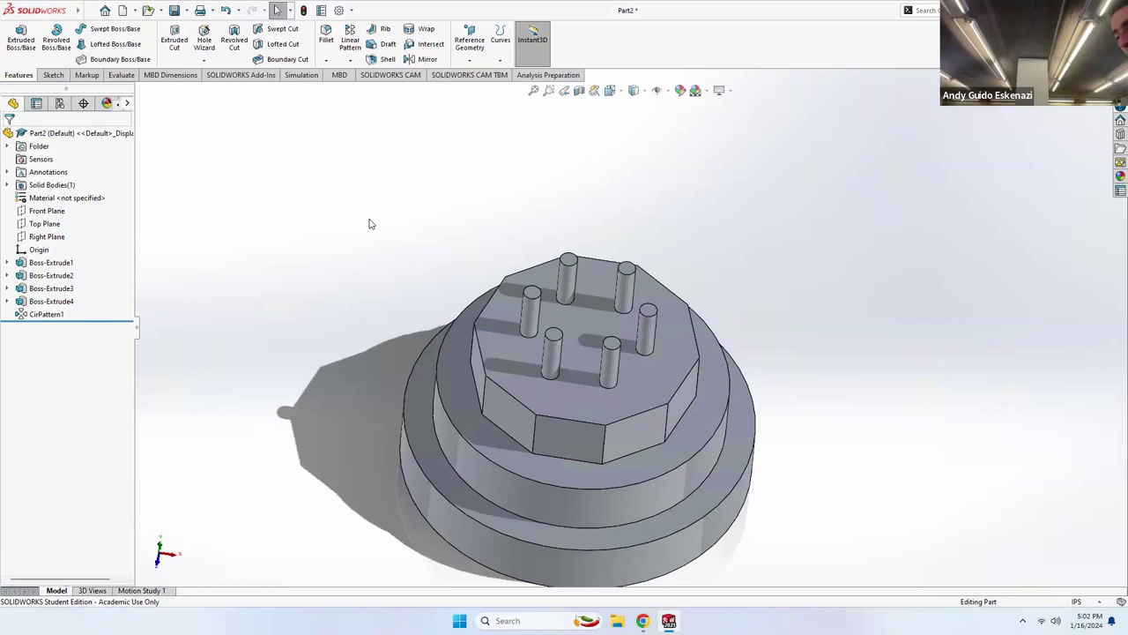
Start a sketch on a pin's top face and draw a construction centerline between the centres of two diagonally opposite pins.
left_click(42, 76)
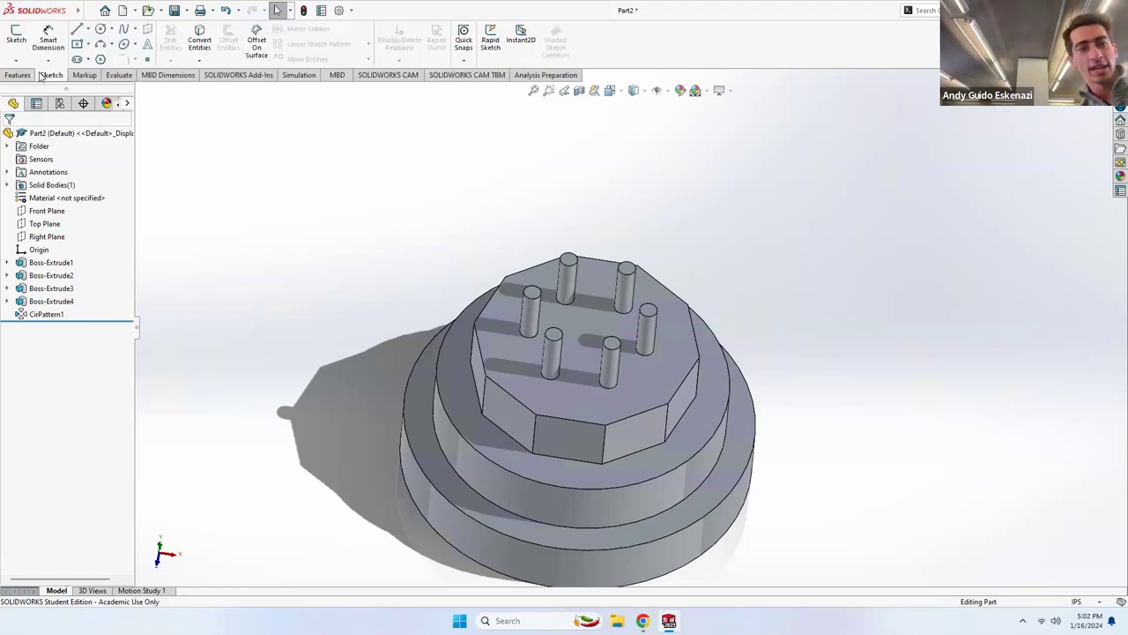
left_click(16, 35)
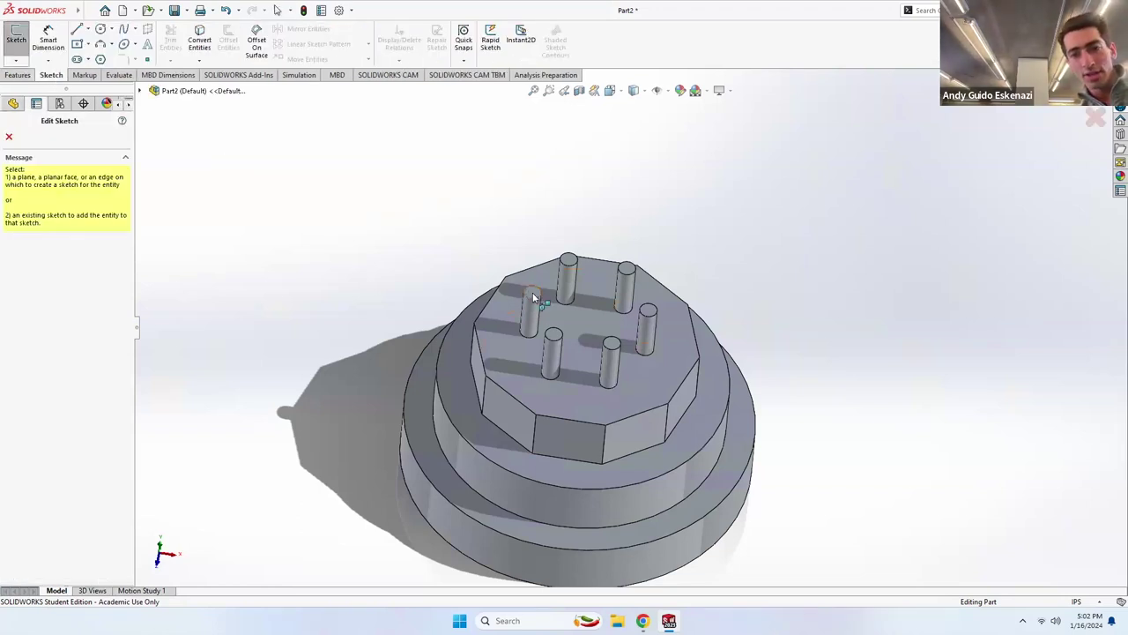
left_click(531, 290)
middle_click_drag(620, 328, 634, 282)
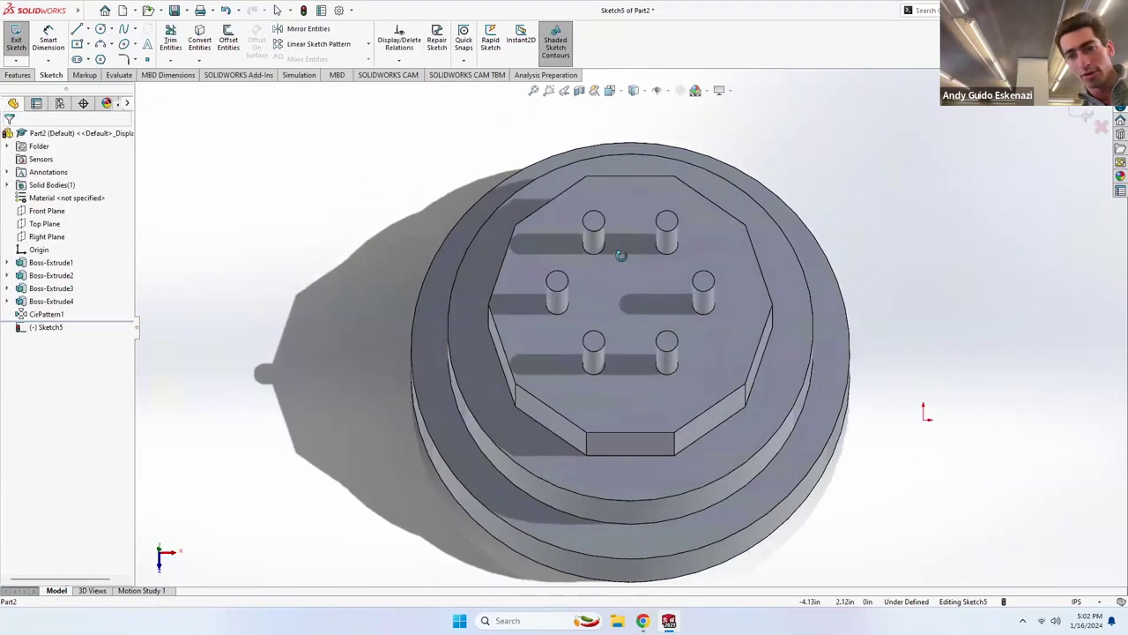
scroll(642, 248, "up", 3)
scroll(627, 202, "up", 3)
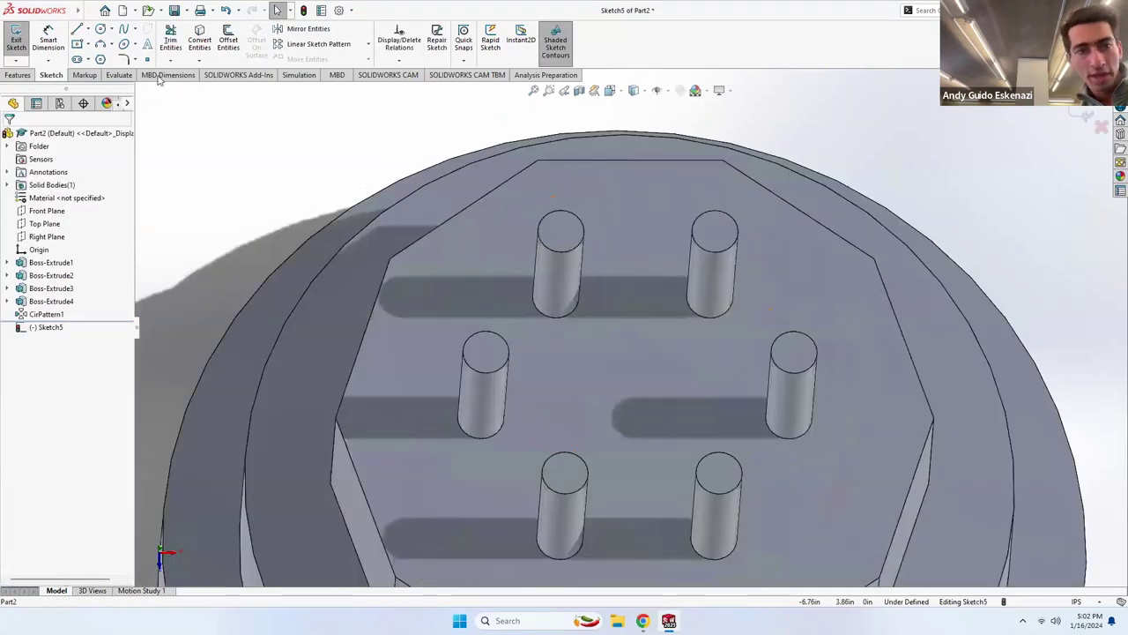
left_click(86, 30)
left_click(101, 56)
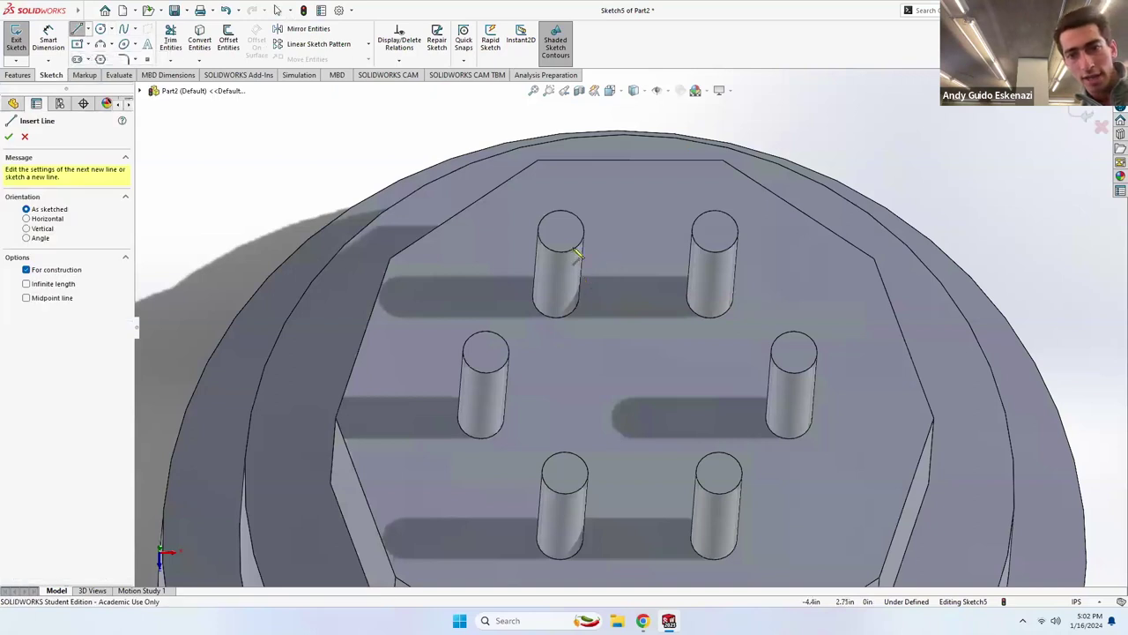
left_click(568, 236)
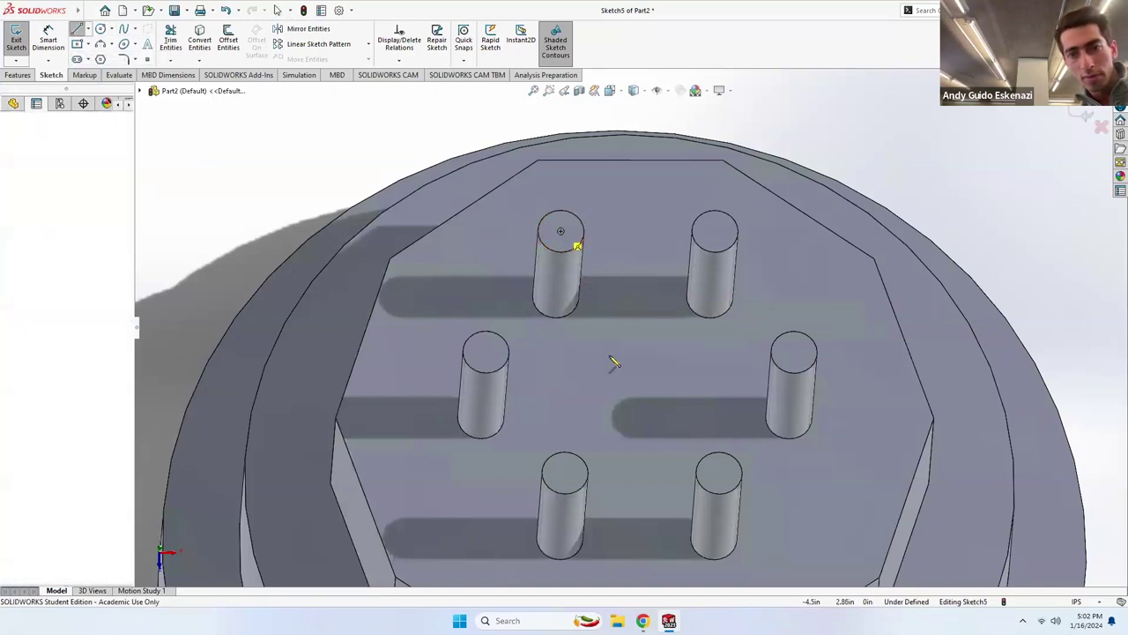
left_click(719, 476)
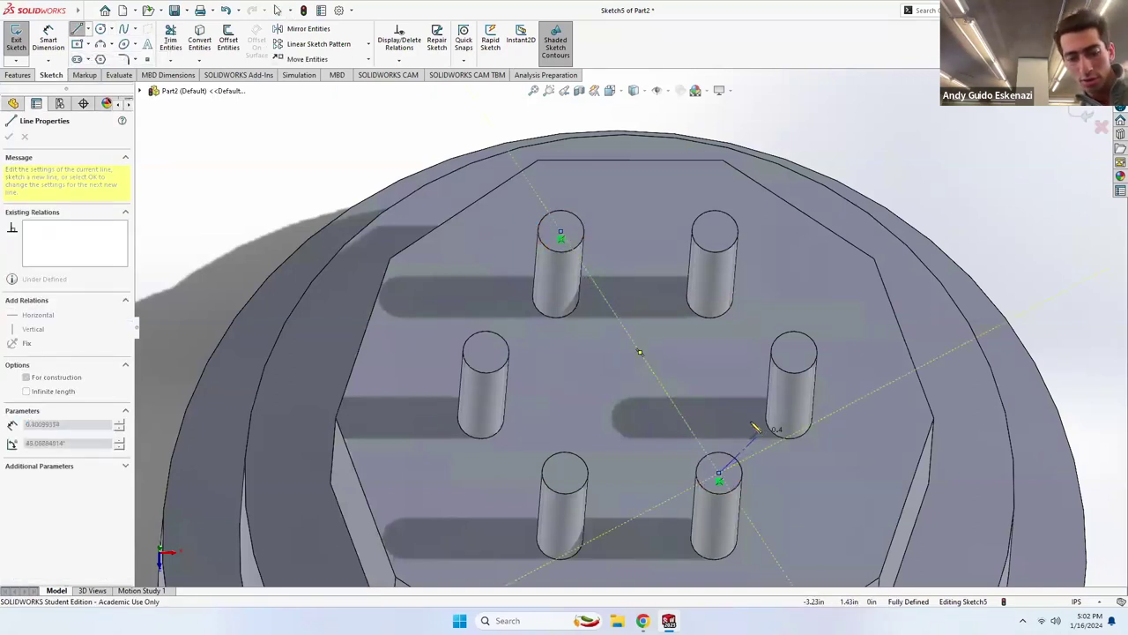
key("Escape")
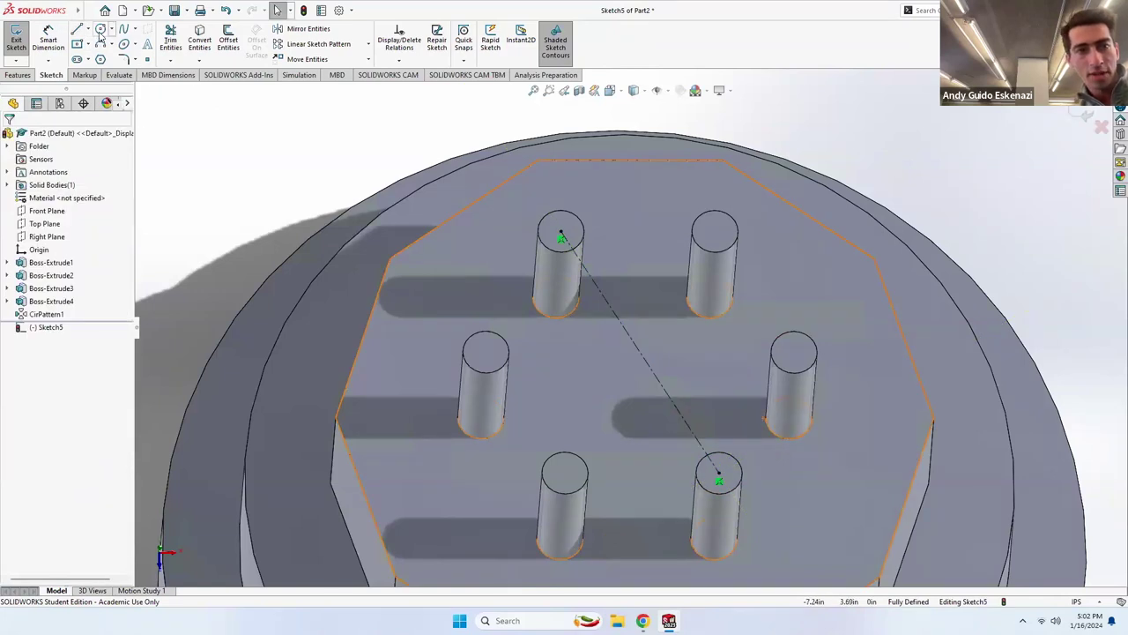
Sketch a circle about 2.6 in in diameter centred on the construction line's midpoint, enclosing the six pins.
left_click(100, 30)
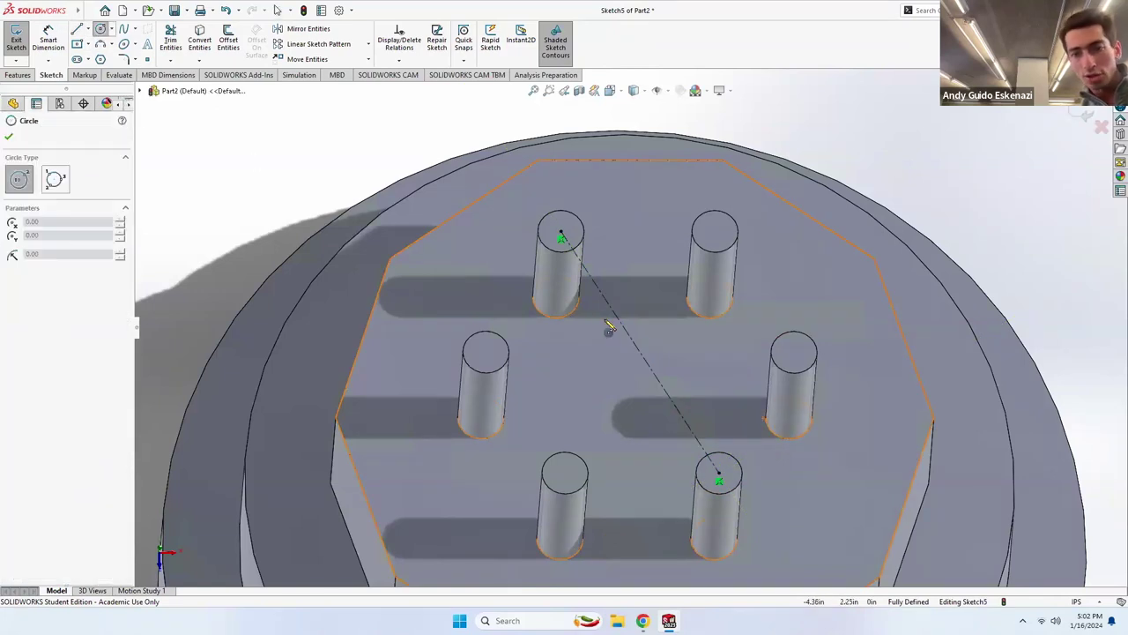
left_click(640, 353)
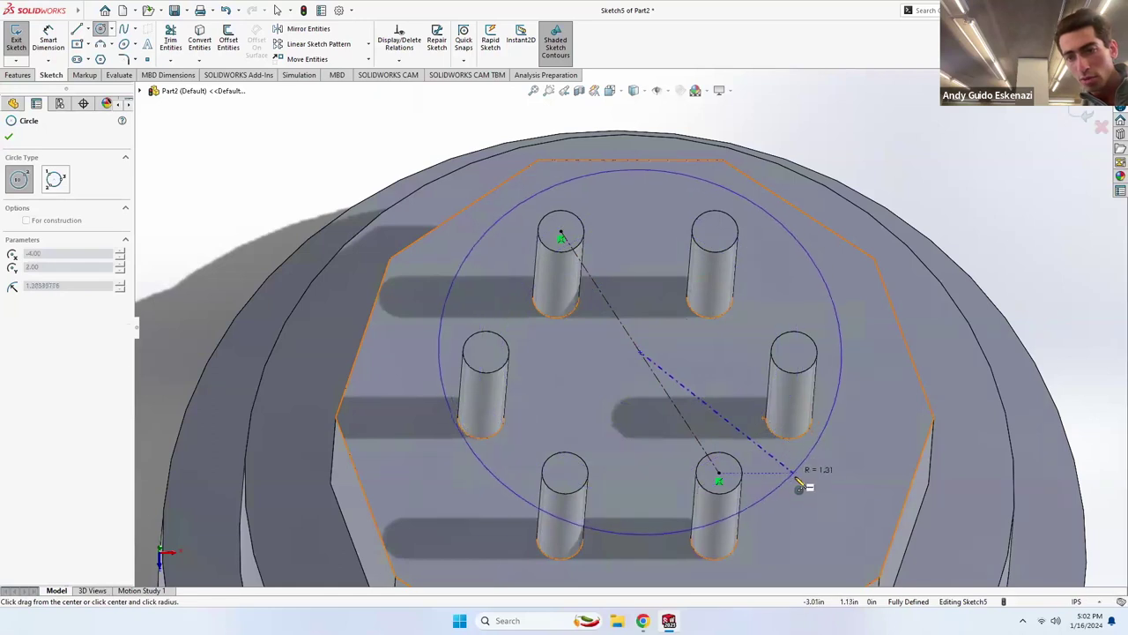
left_click(800, 485)
key("Escape")
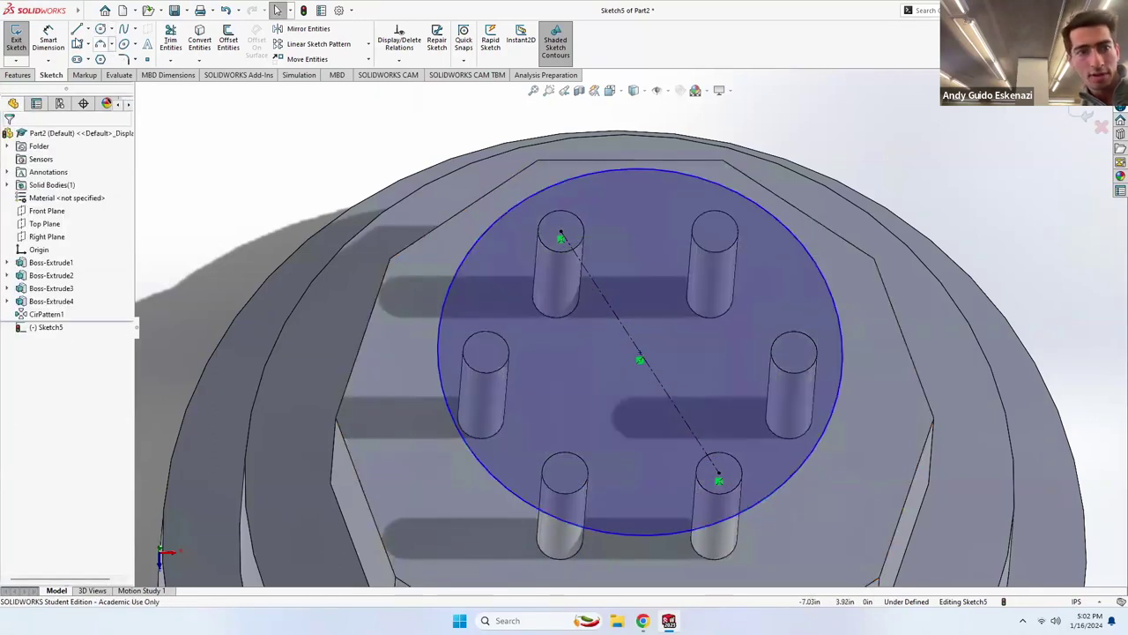
Dimension the large circle's diameter as 2.7 in.
left_click(438, 310)
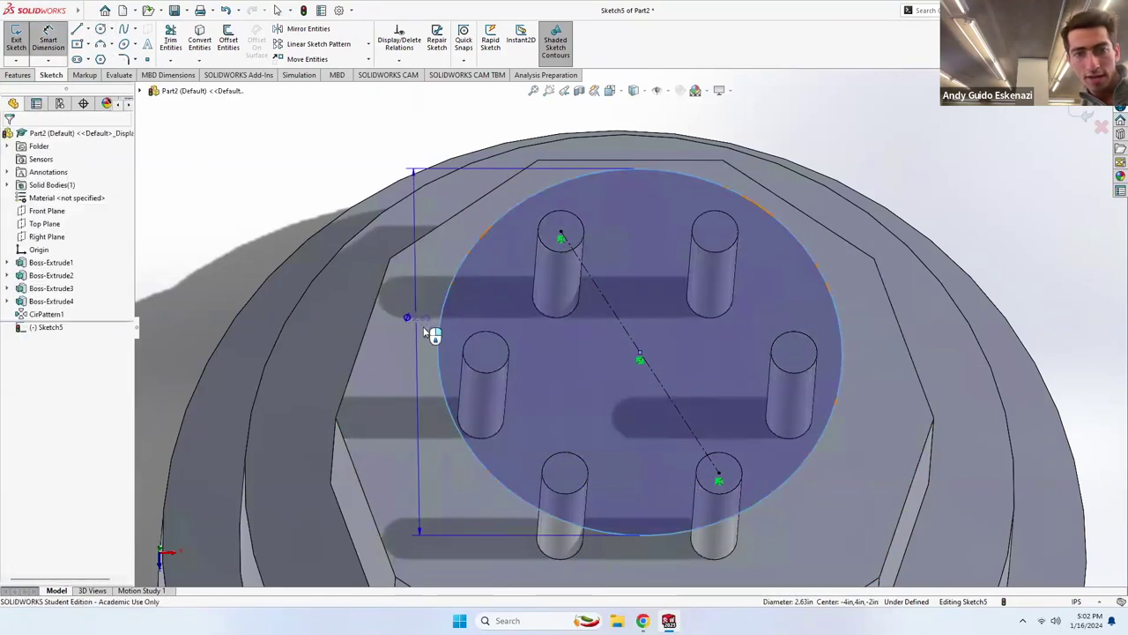
left_click(413, 317)
type("2.7")
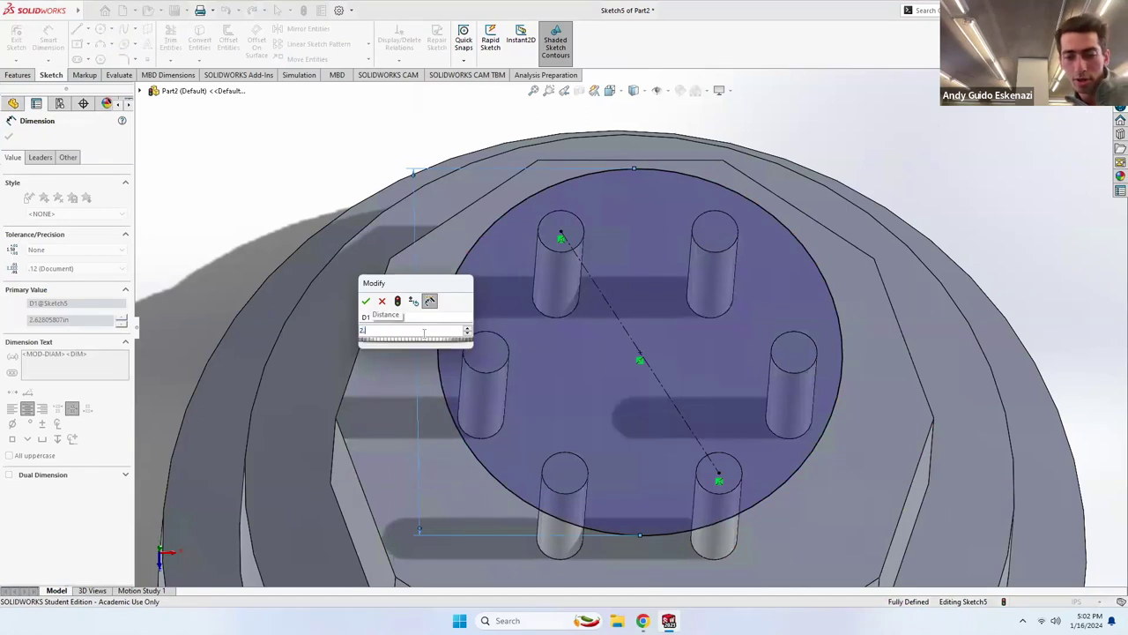
key("Return")
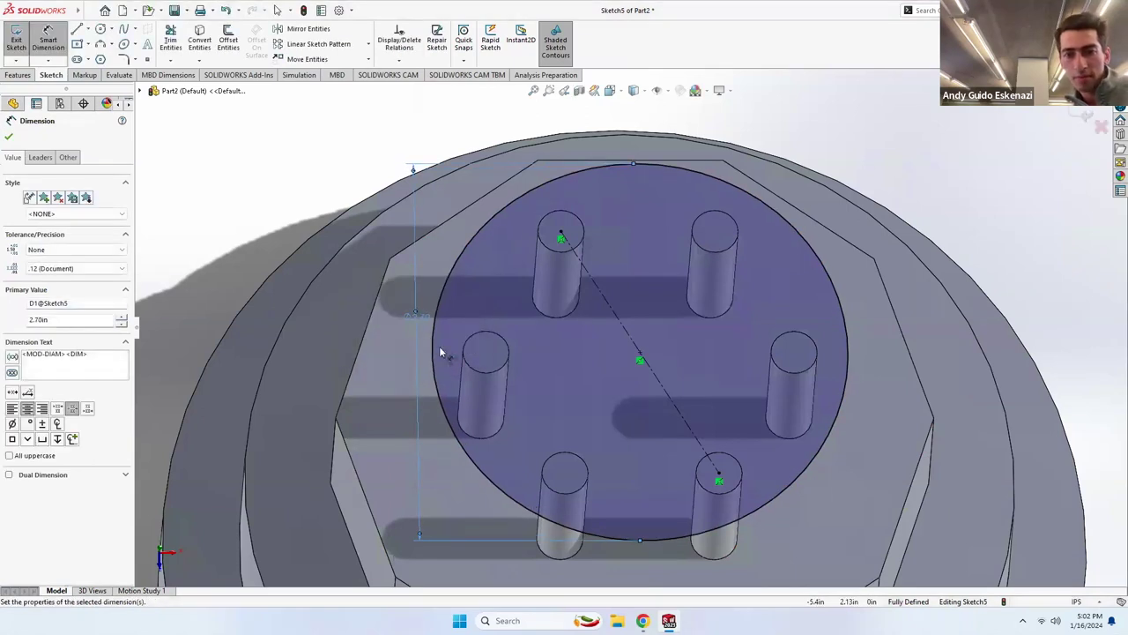
Extrude the large circle 0.2 in upward as a thin disc resting on the six pins.
left_click(18, 75)
key("ctrl+7")
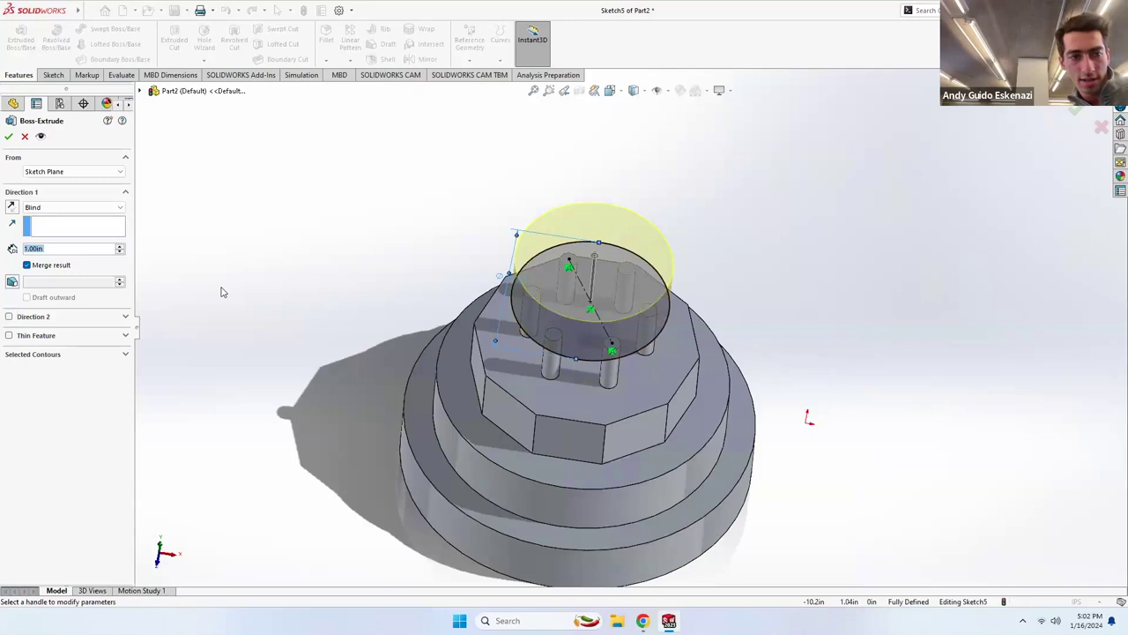
type("0.2")
key("Return")
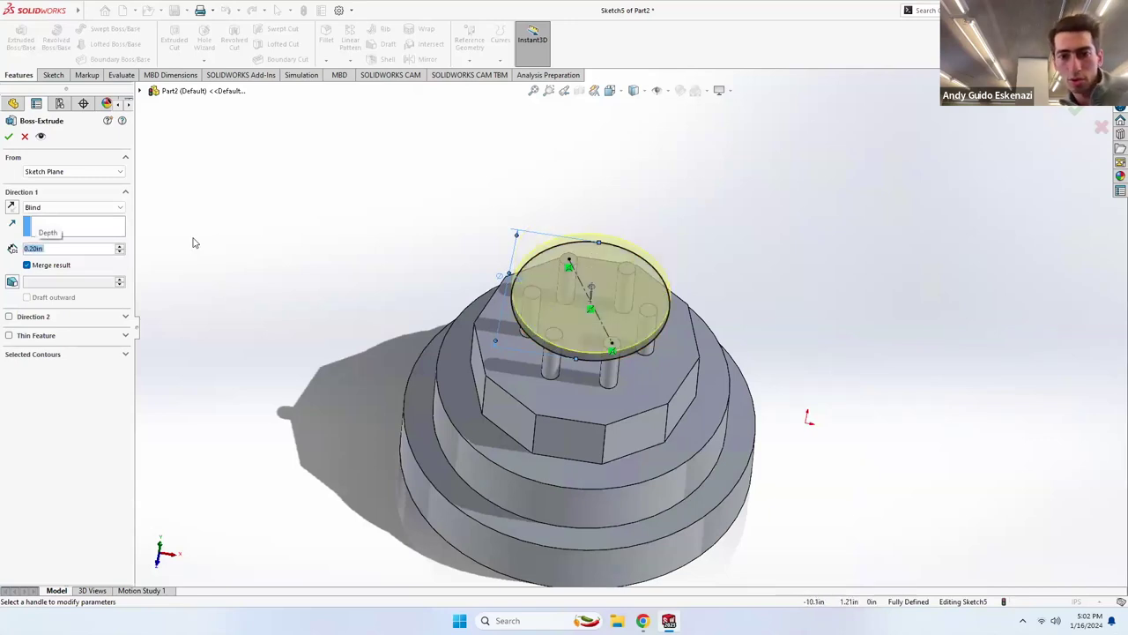
left_click(8, 137)
middle_click_drag(370, 211, 479, 259)
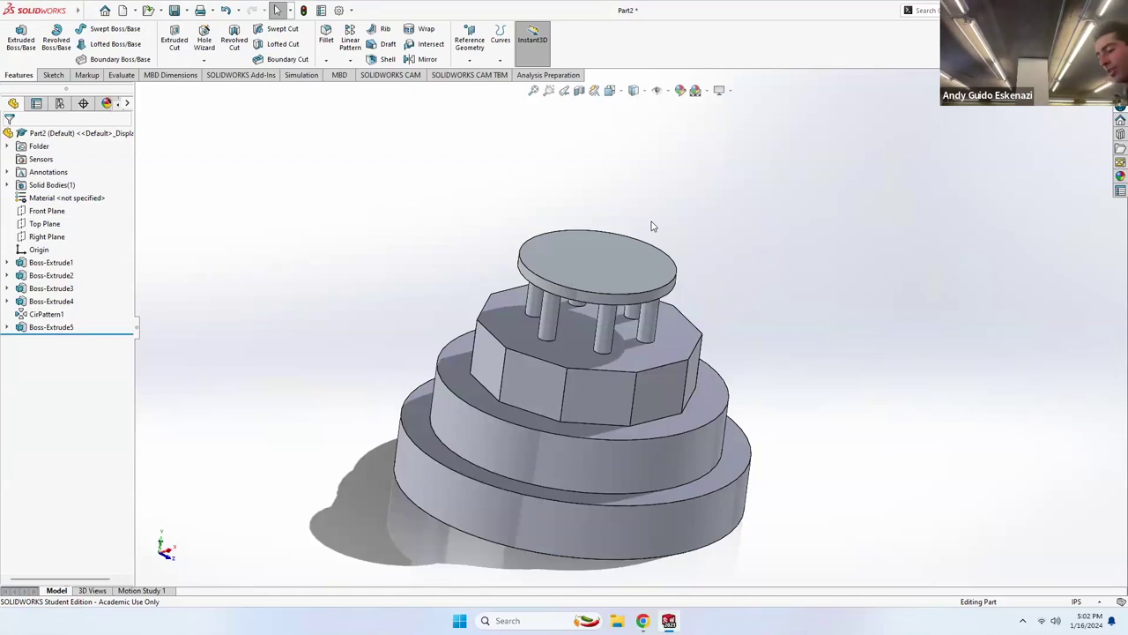
Fillet the top outer edge of the middle disc with a 0.2 in radius.
left_click(327, 41)
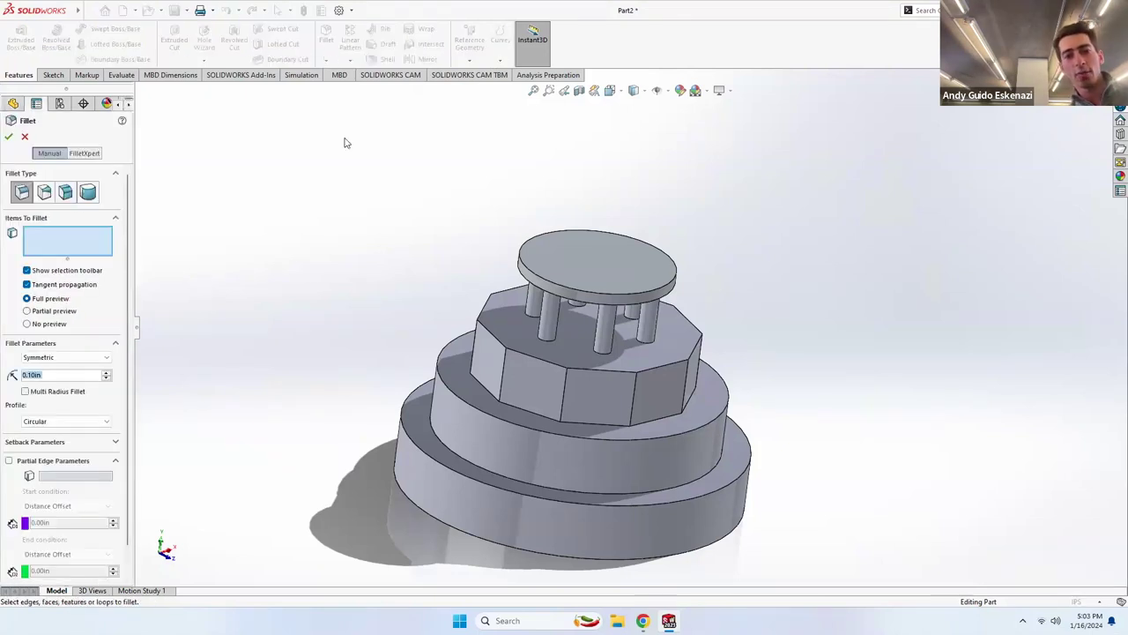
left_click(496, 420)
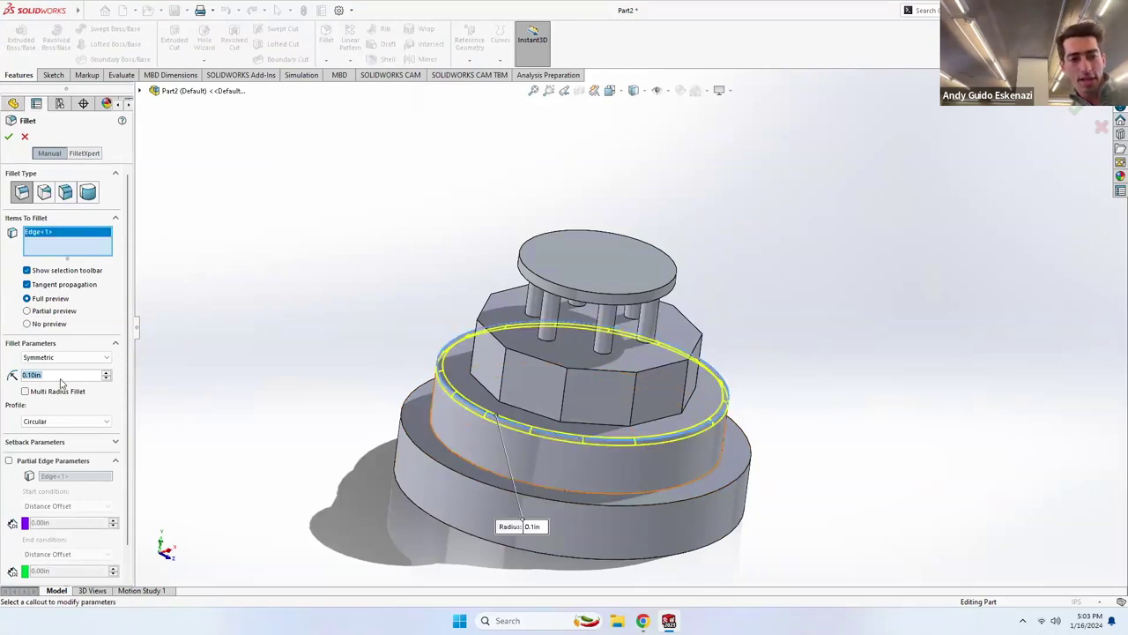
type("0.2")
key("Return")
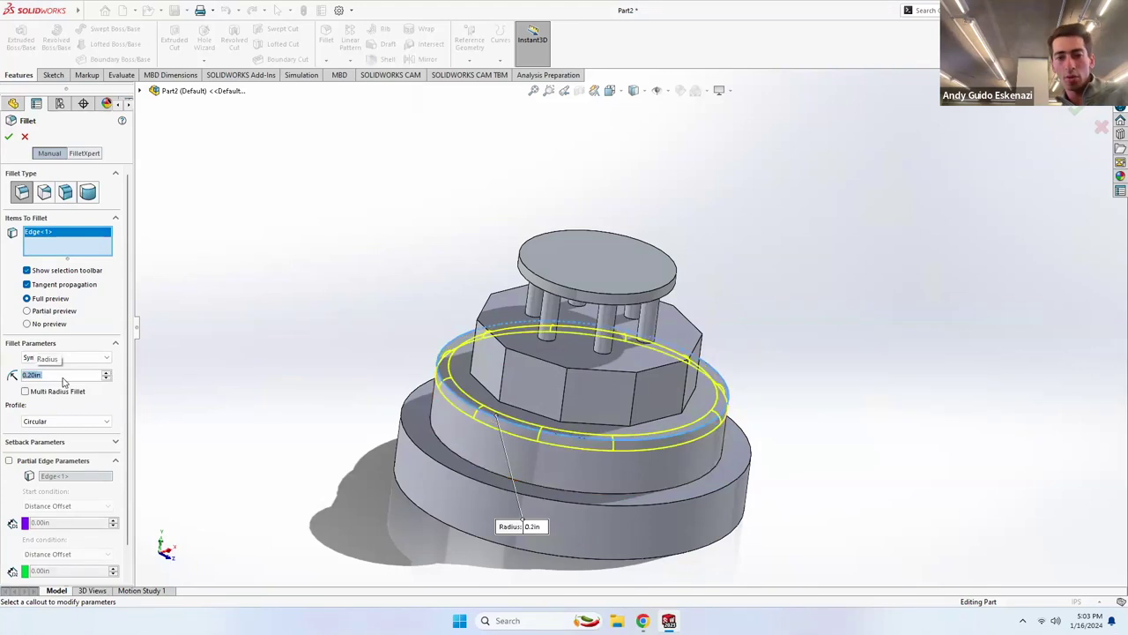
left_click(8, 137)
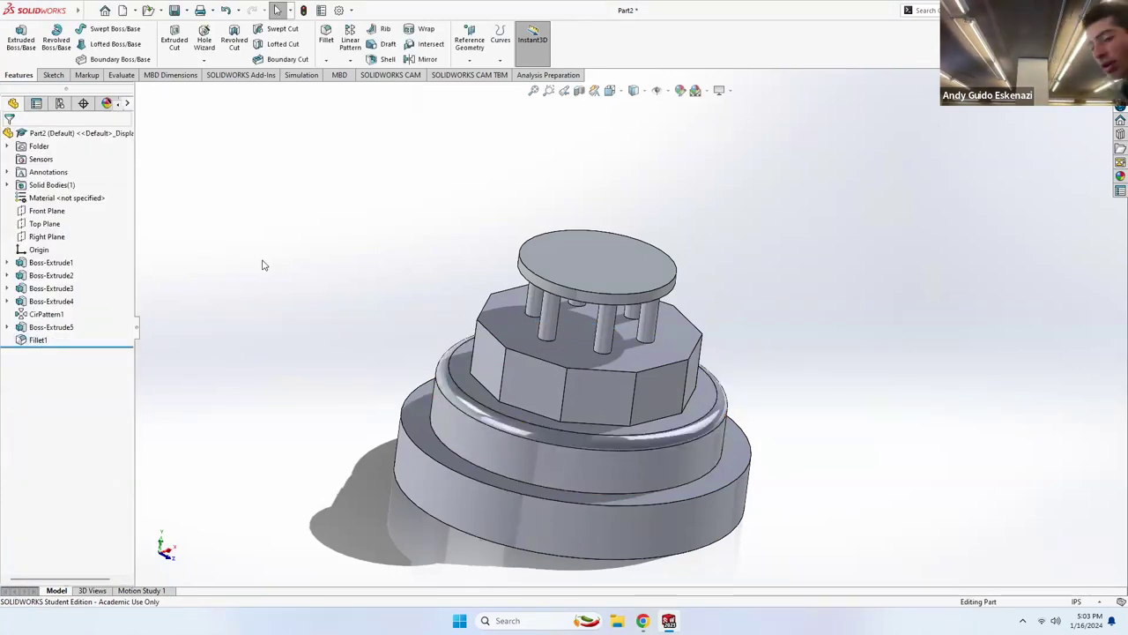
Chamfer all ten top edges of the polygonal boss with a distance of 0.2 in at 45 degrees.
left_click(327, 61)
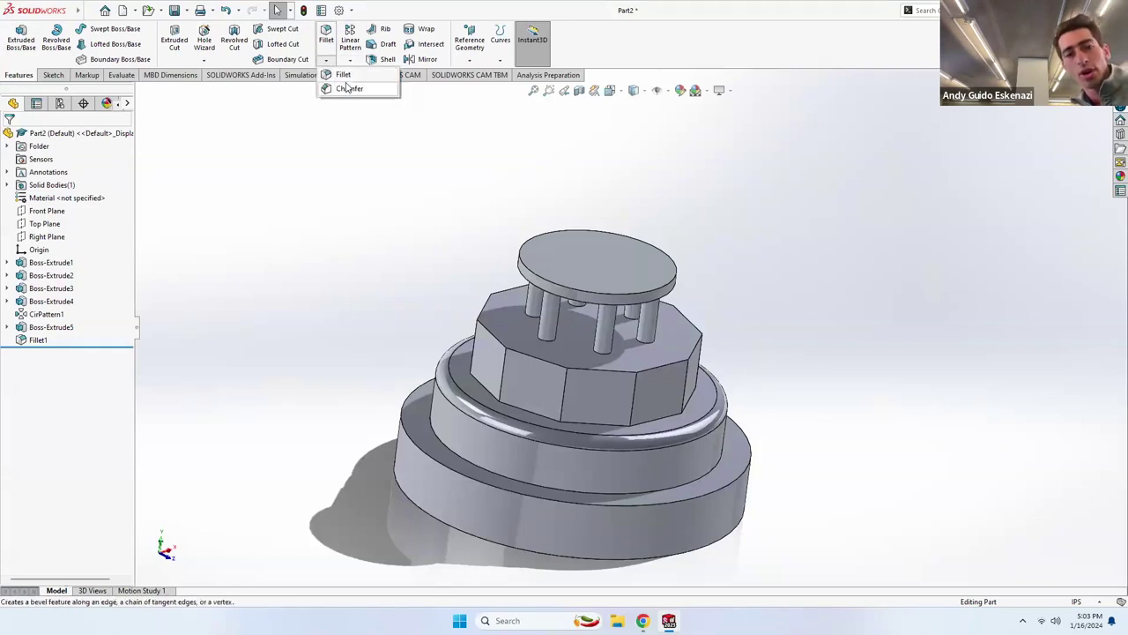
left_click(347, 90)
scroll(505, 344, "down", 2)
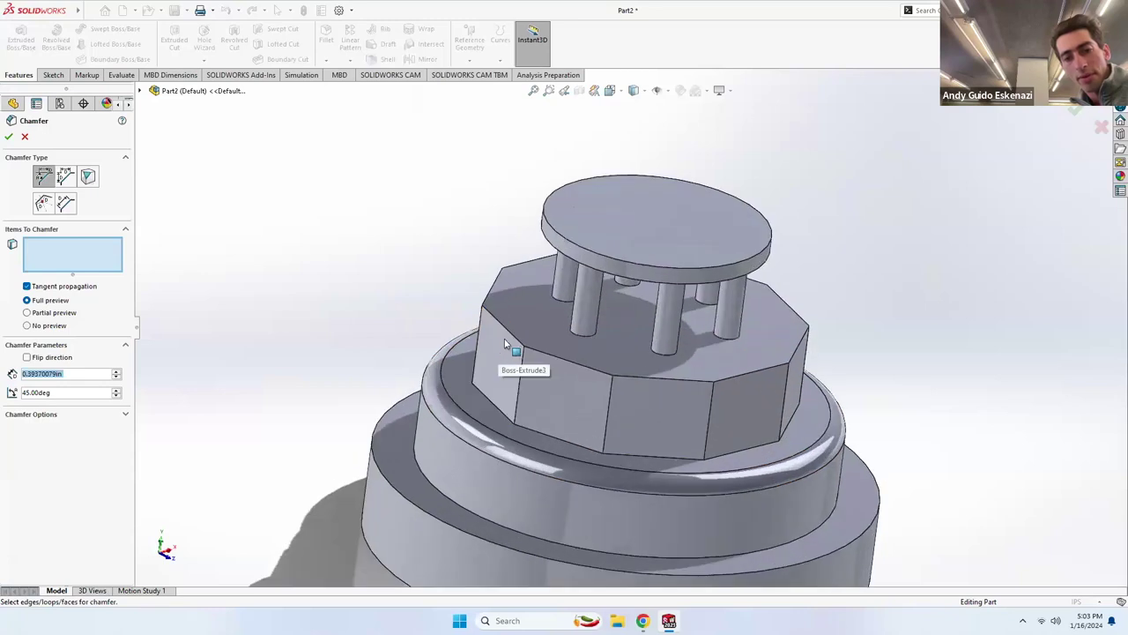
left_click(529, 342)
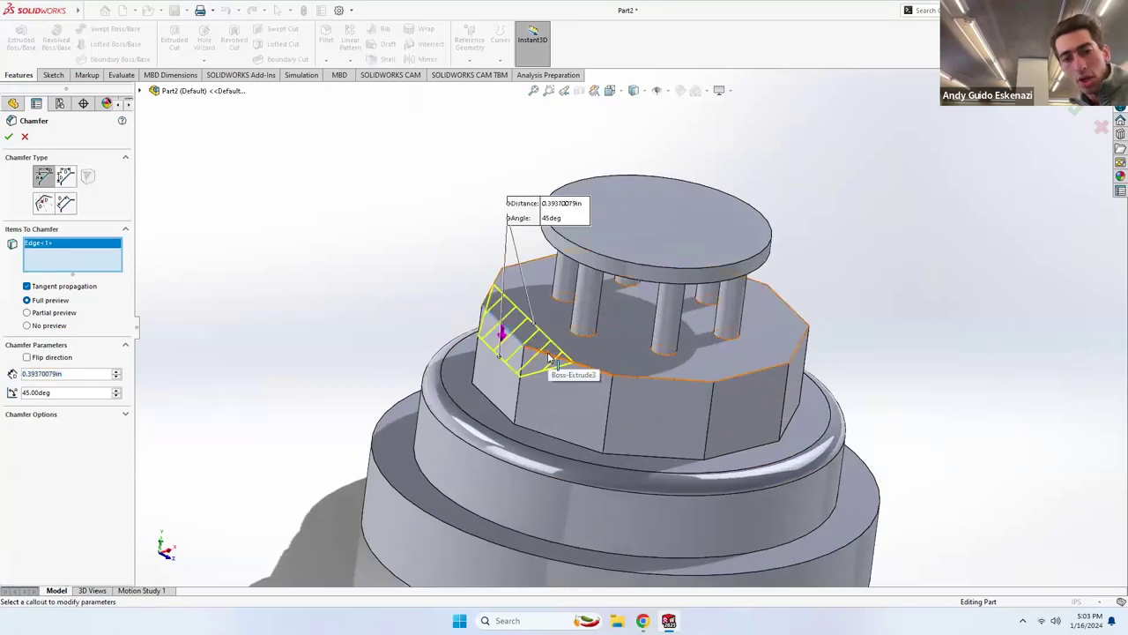
left_click(586, 363)
left_click(715, 369)
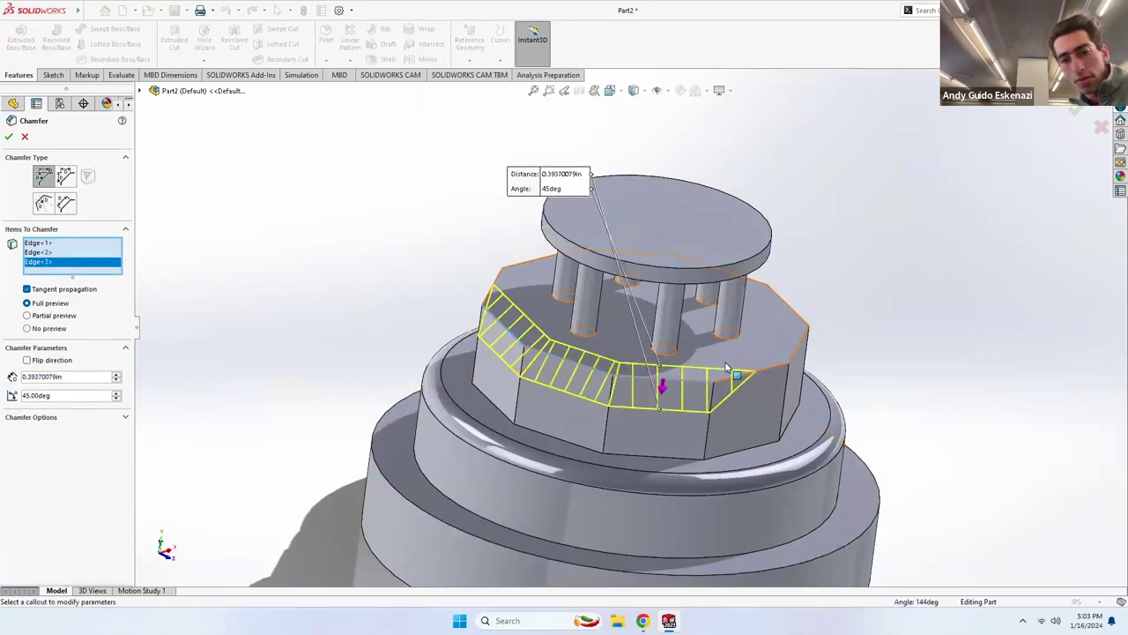
left_click(765, 371)
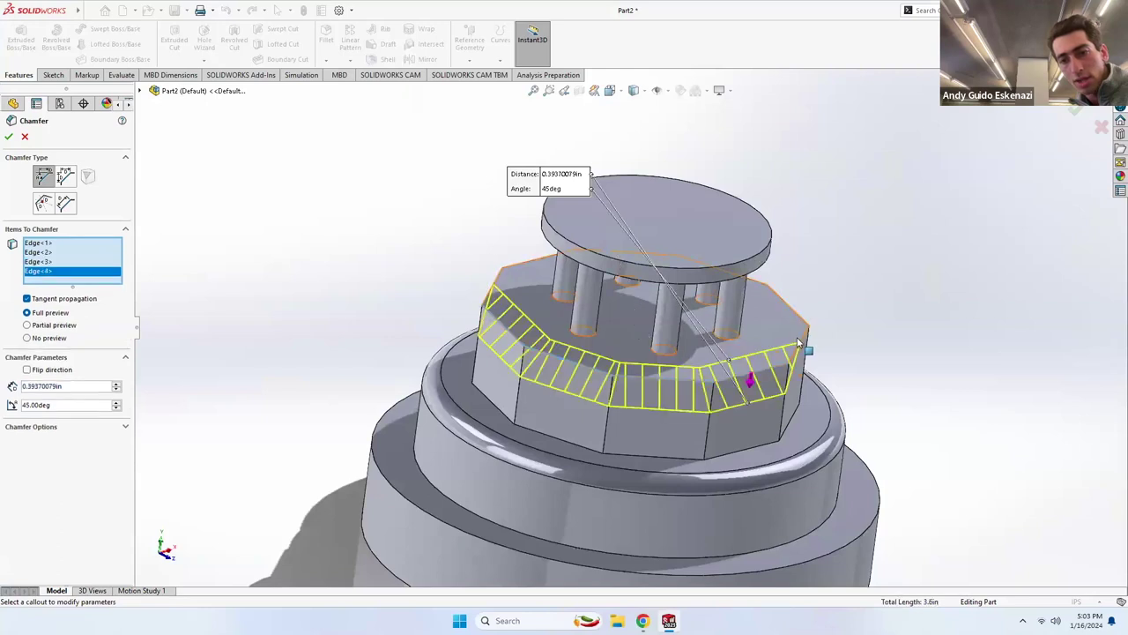
left_click(802, 349)
left_click(710, 324)
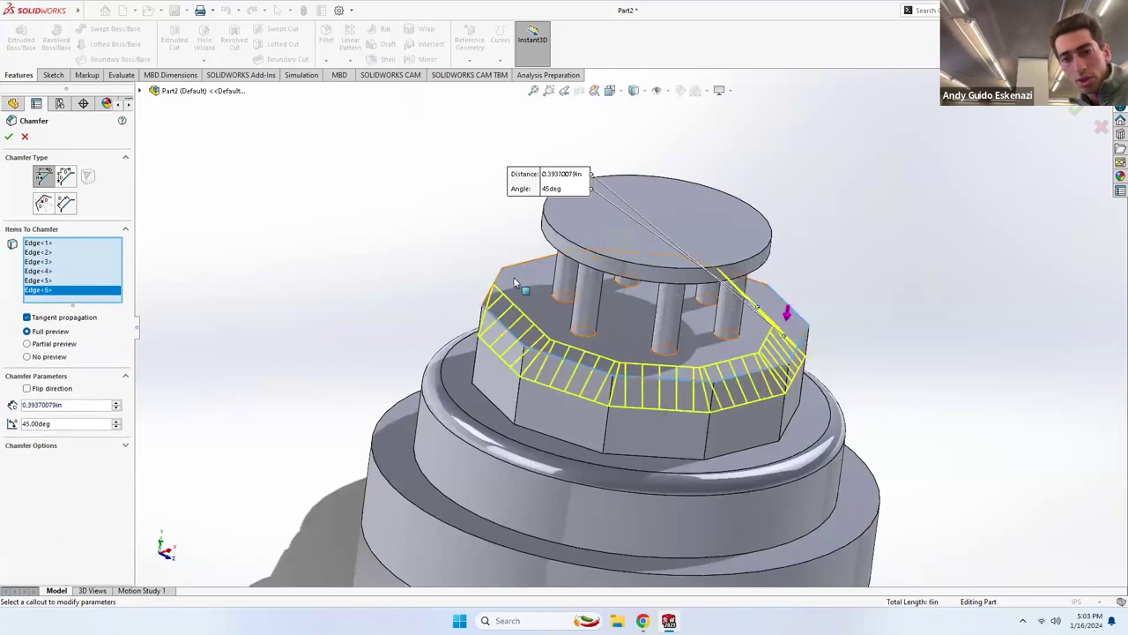
left_click(512, 268)
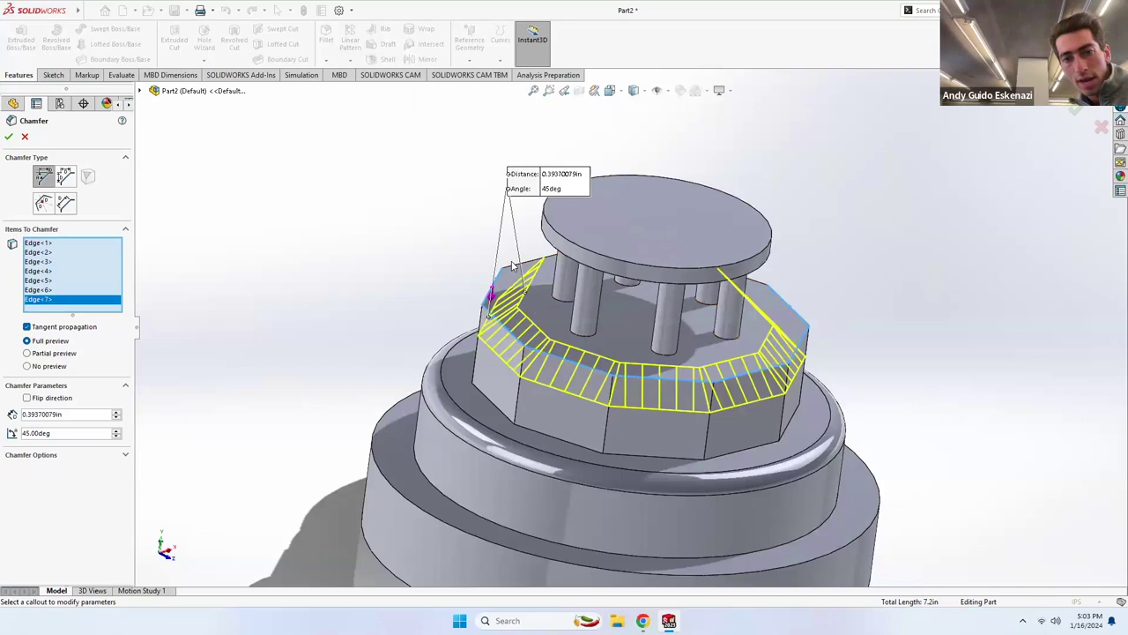
left_click(516, 267)
middle_click_drag(515, 267, 447, 170)
left_click(448, 164)
left_click(440, 116)
double_click(65, 443)
type("2")
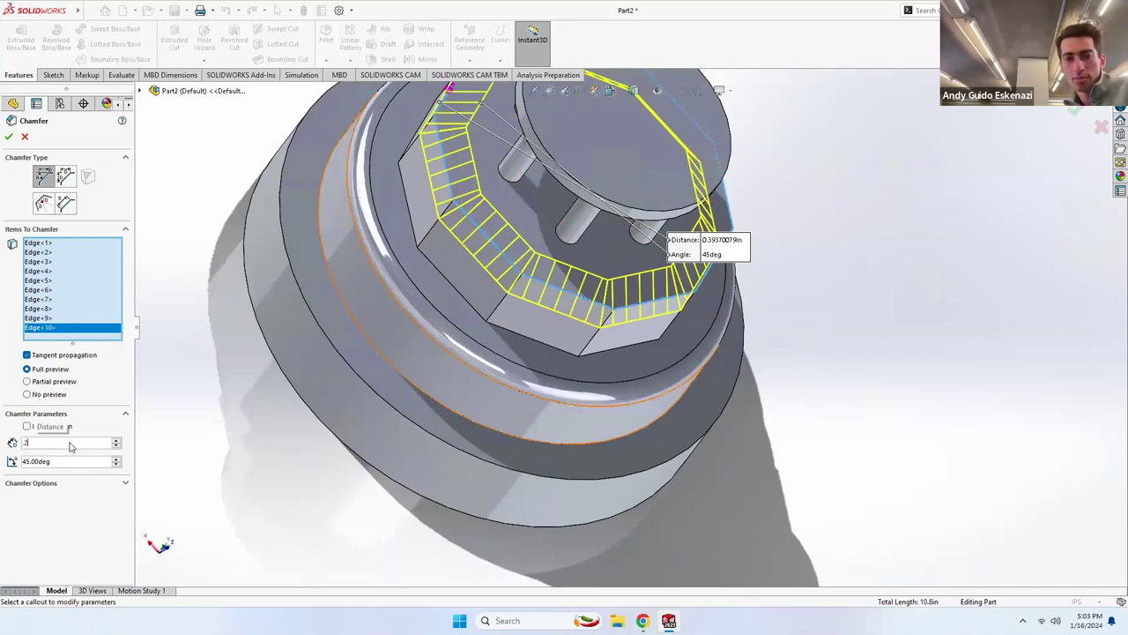
key("Return")
middle_click_drag(241, 241, 374, 210)
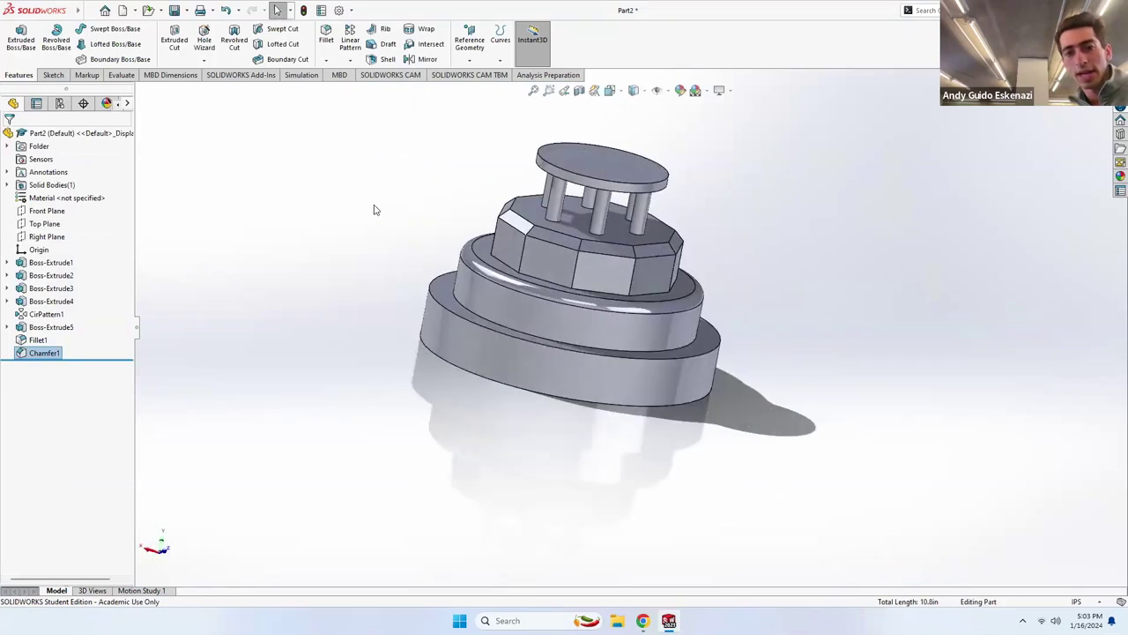
left_click(374, 210)
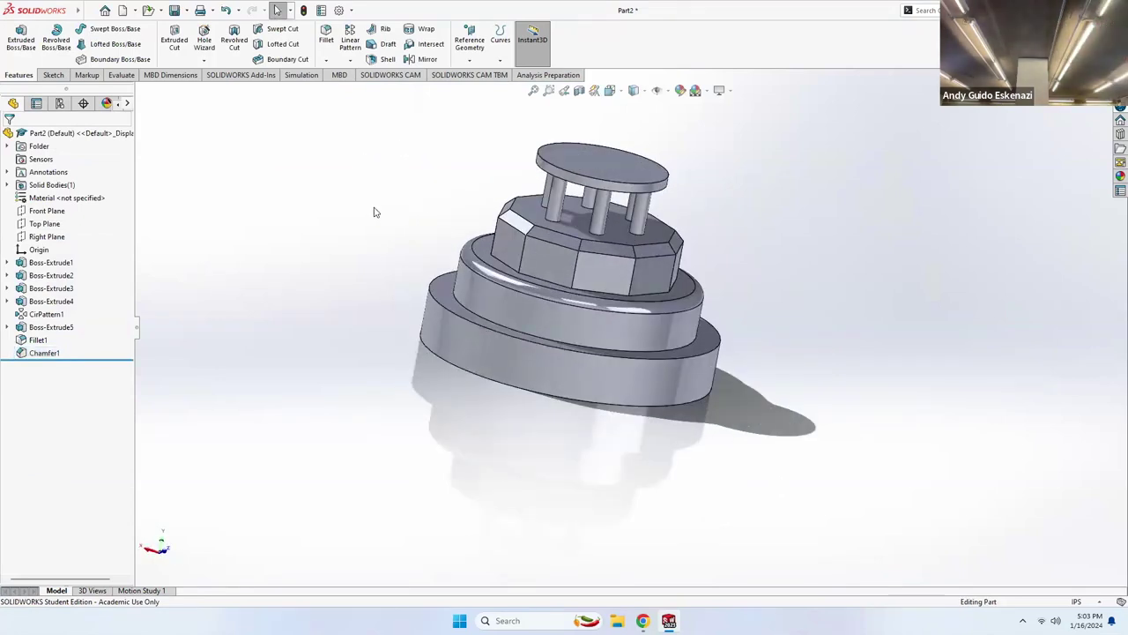
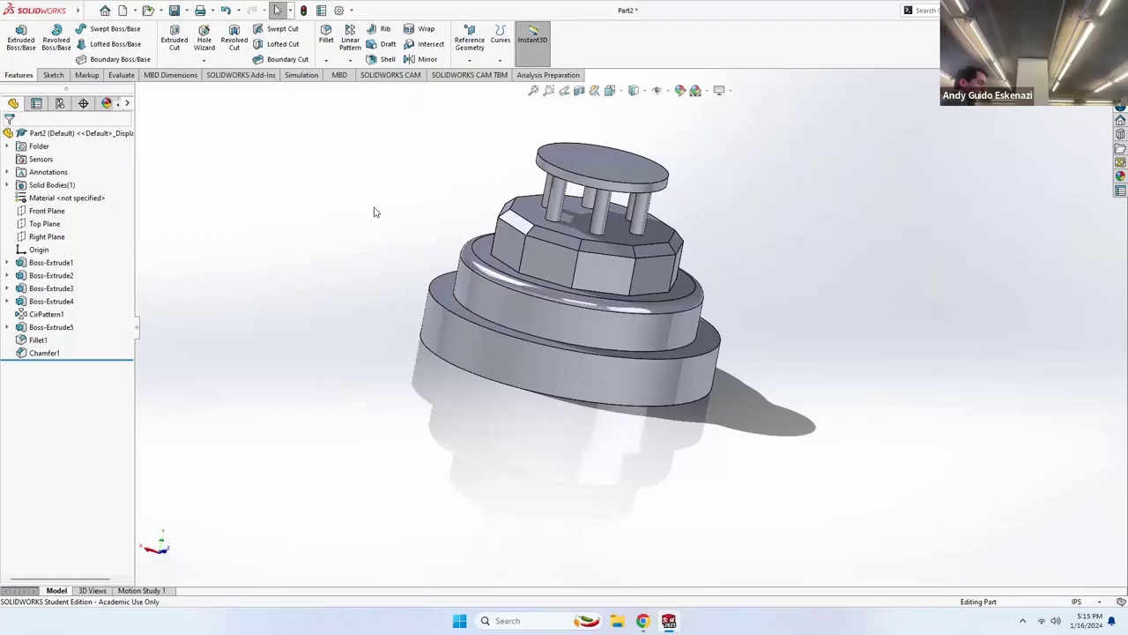
Start a new sketch on the exposed top ring face of the bottom disc.
middle_click_drag(295, 247, 353, 270)
scroll(348, 252, "down", 2)
scroll(336, 253, "up", 3)
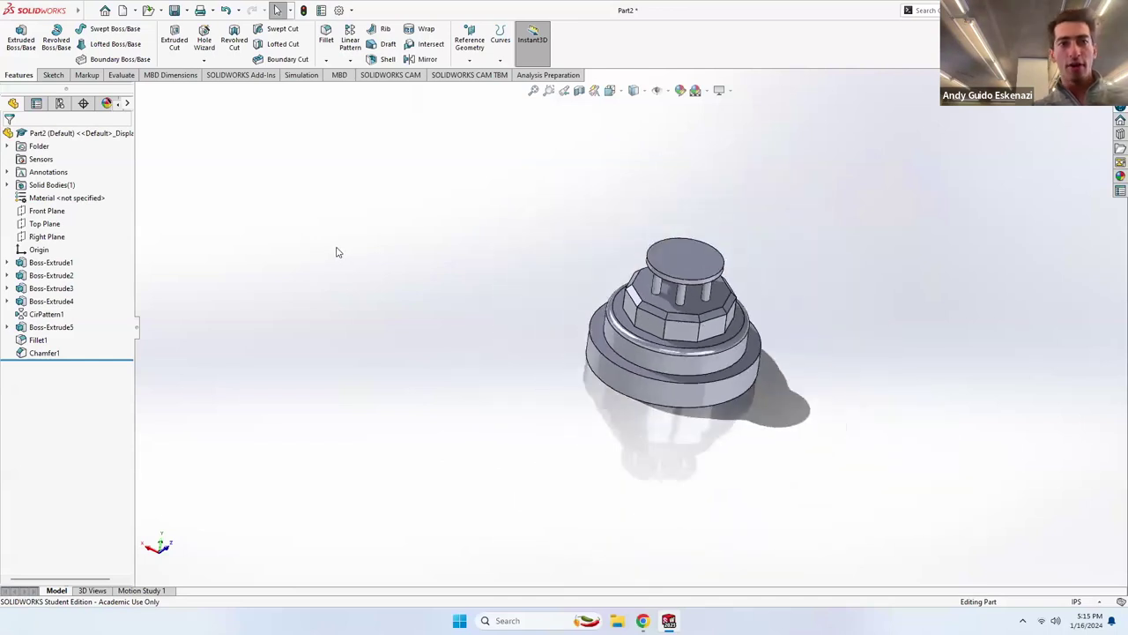
scroll(700, 290, "down", 6)
middle_click_drag(727, 285, 705, 273)
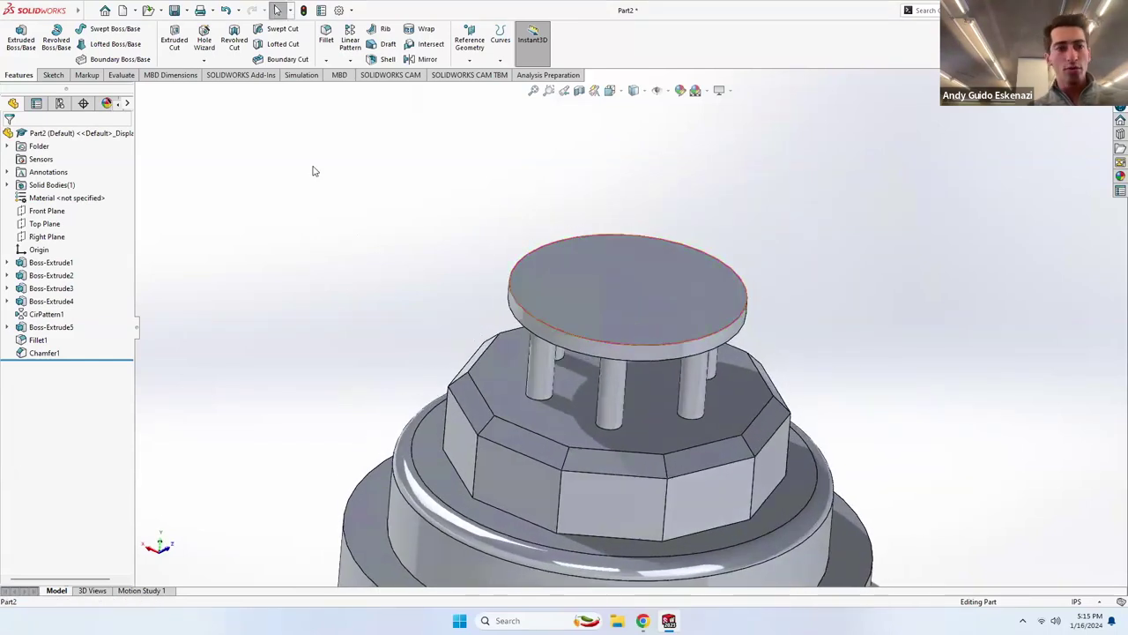
left_click(53, 75)
left_click(16, 37)
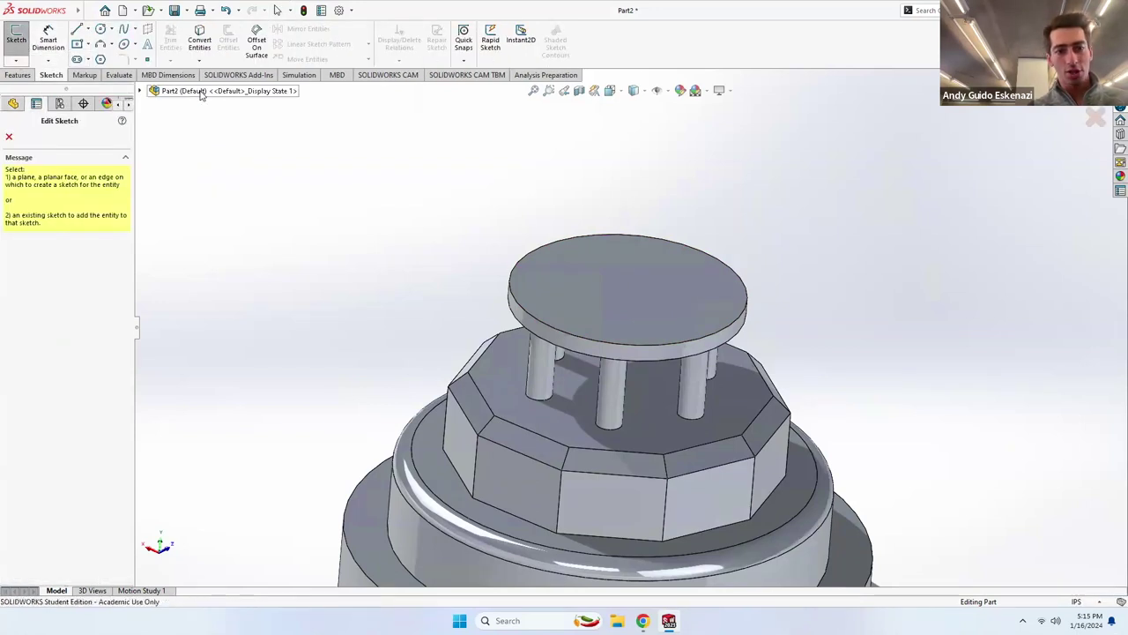
scroll(587, 299, "up", 5)
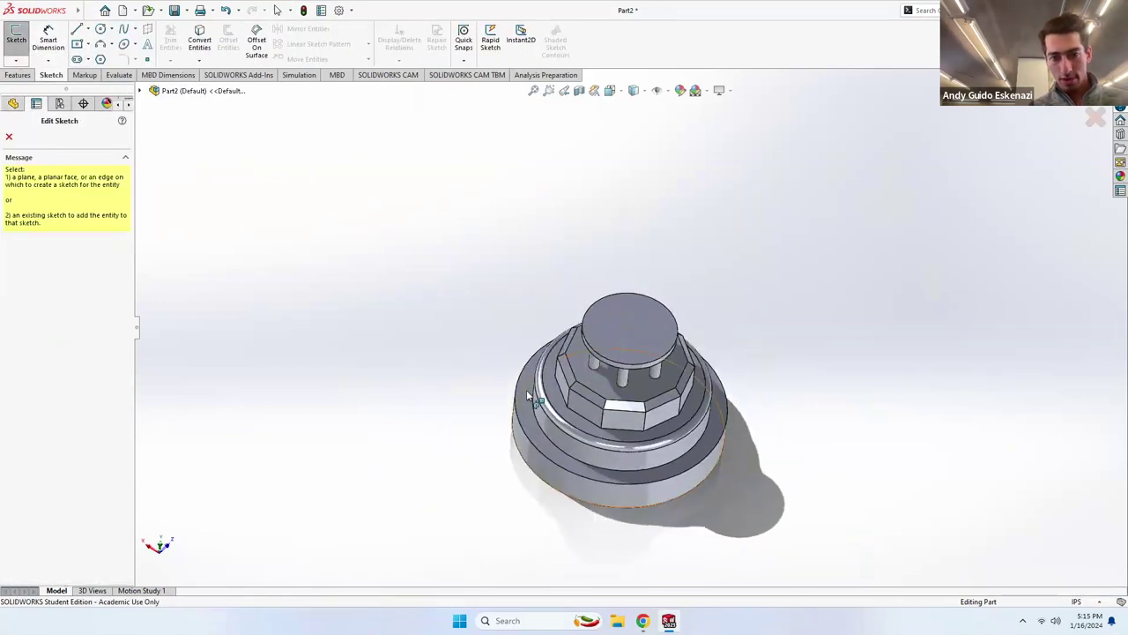
left_click(527, 390)
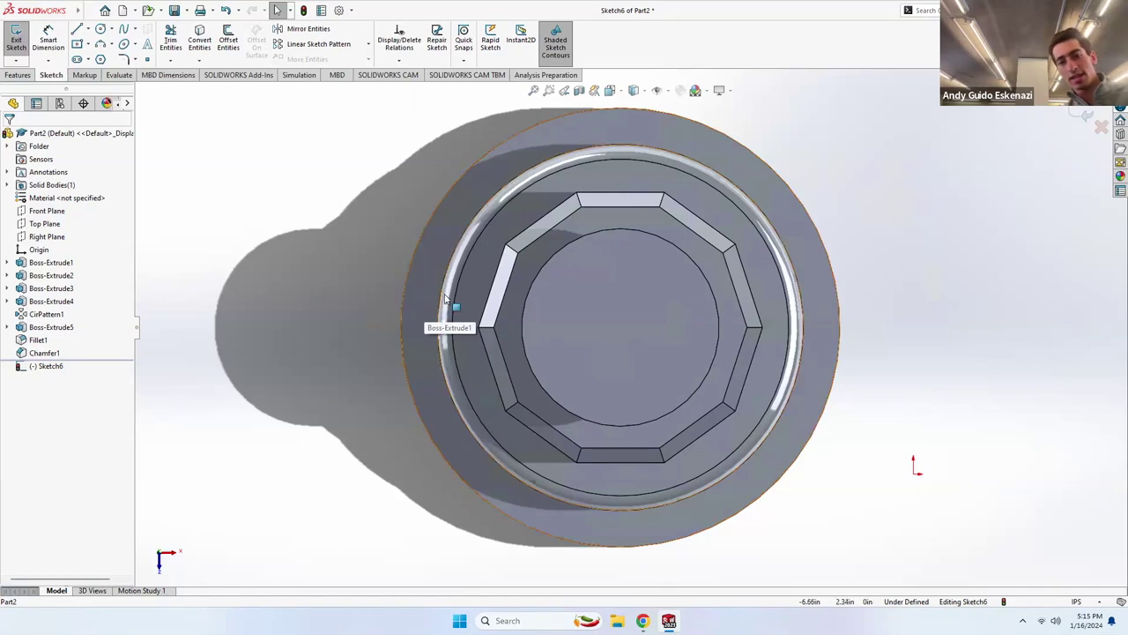
Sketch a vertical centerline across the bottom disc's full diameter, between opposite quadrant points of its outer edge.
left_click(88, 31)
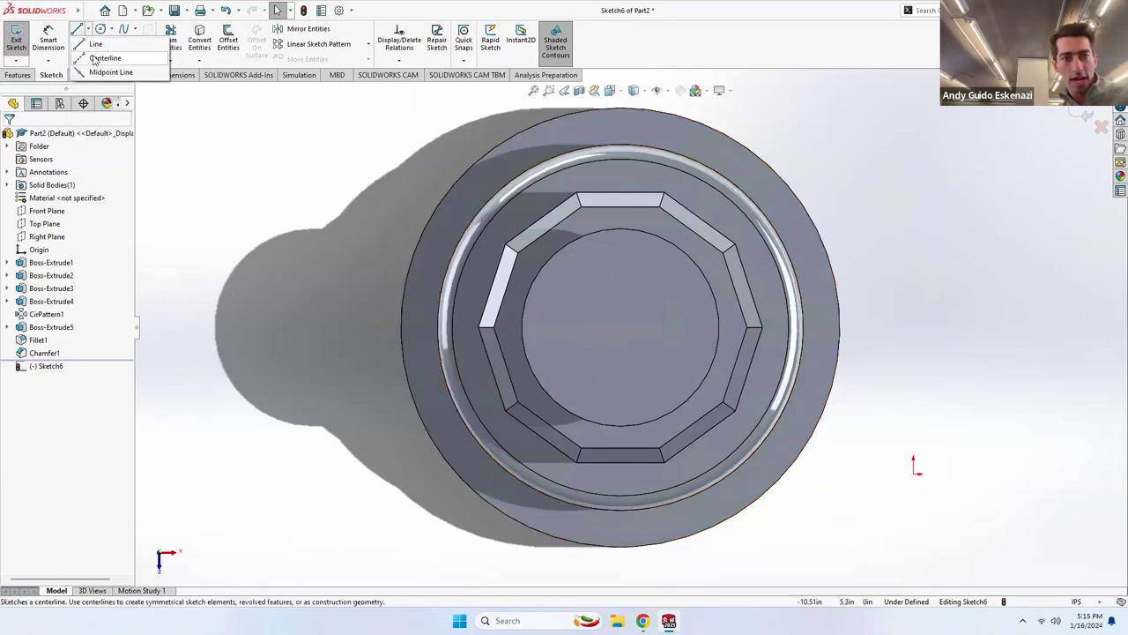
left_click(102, 59)
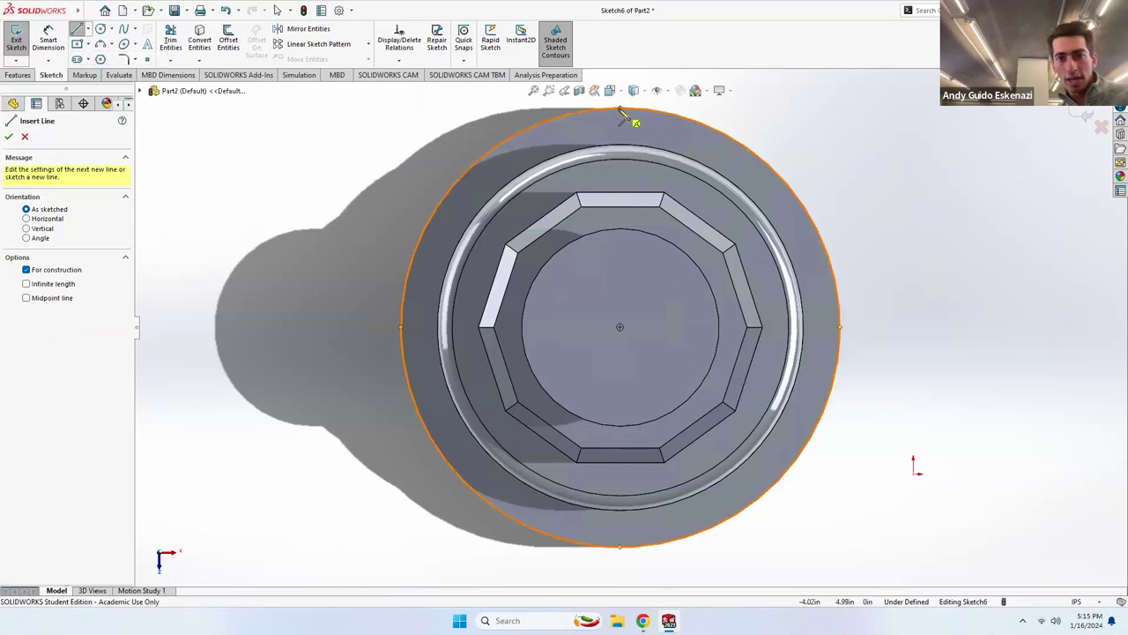
left_click(620, 109)
left_click(621, 547)
key("Escape")
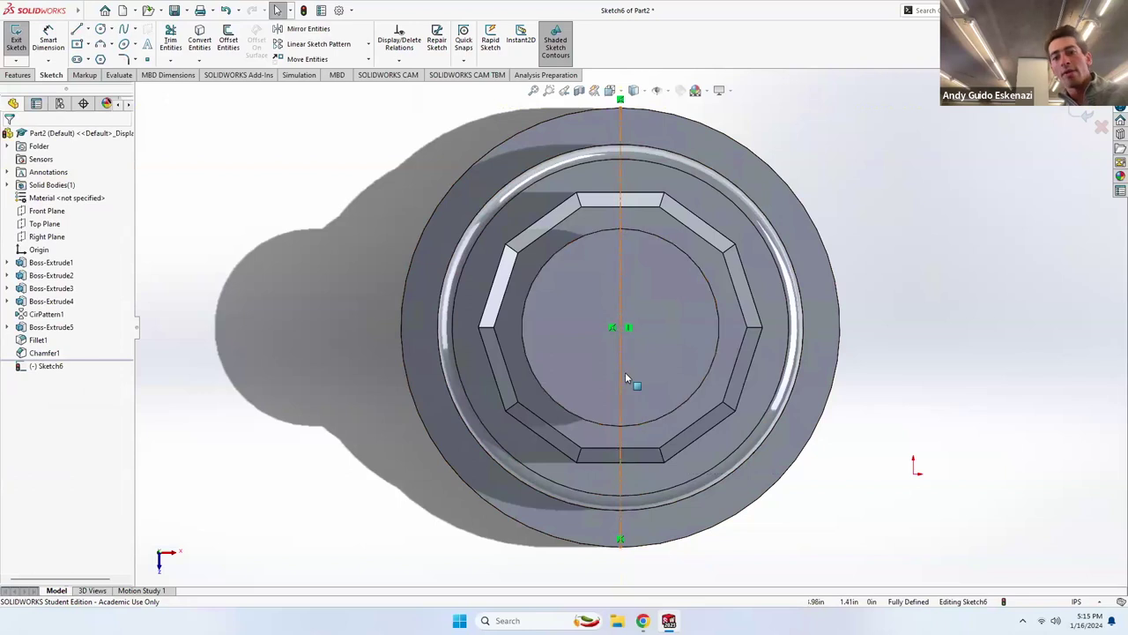
Sketch a second centerline about 2.76 in long from the midpoint of the first one out to the bottom disc's ledge.
key("ctrl+7")
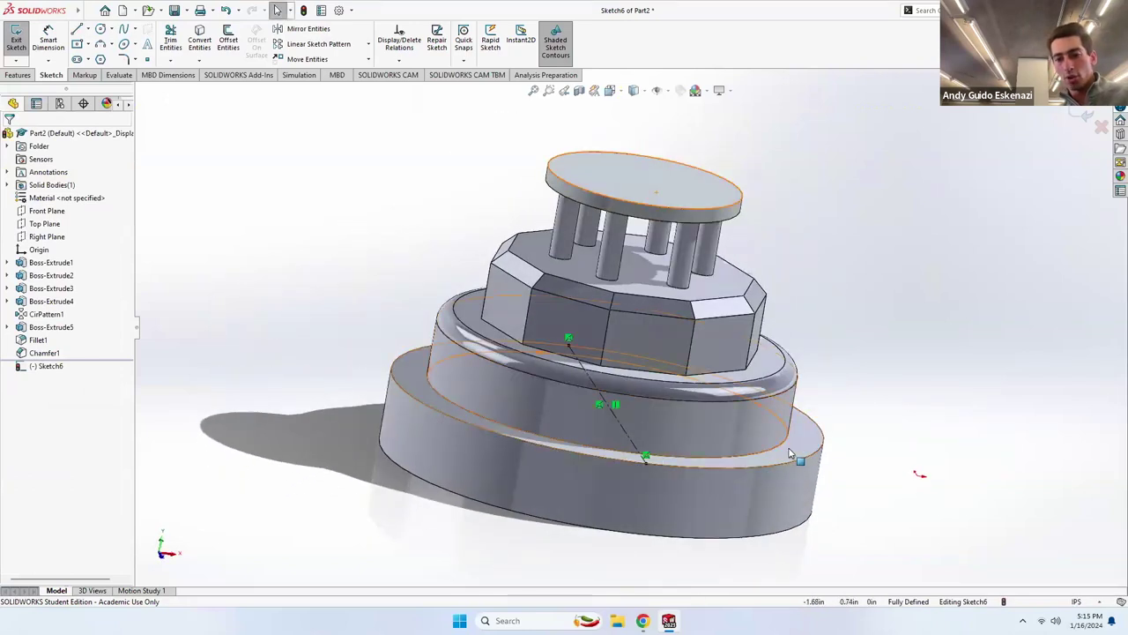
middle_click_drag(617, 379, 614, 406)
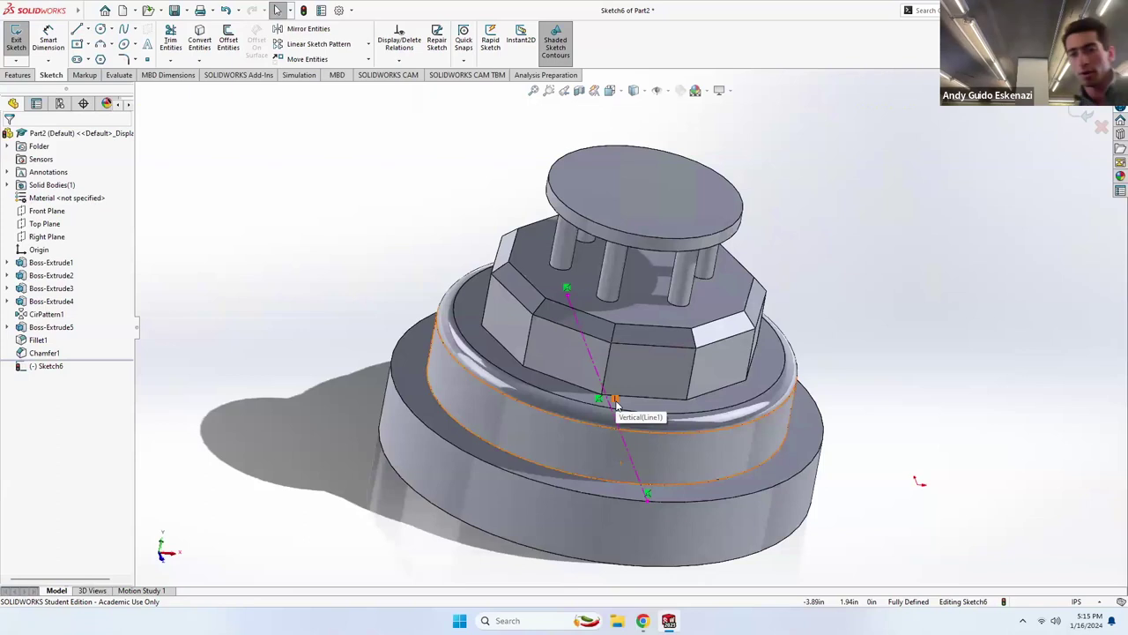
left_click(87, 30)
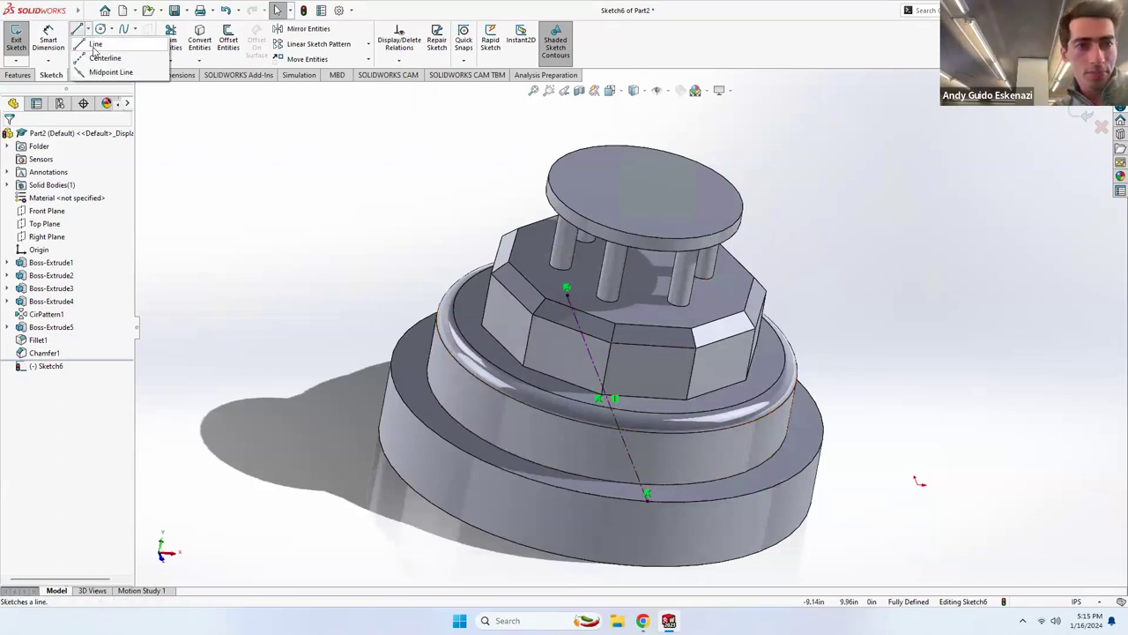
left_click(104, 53)
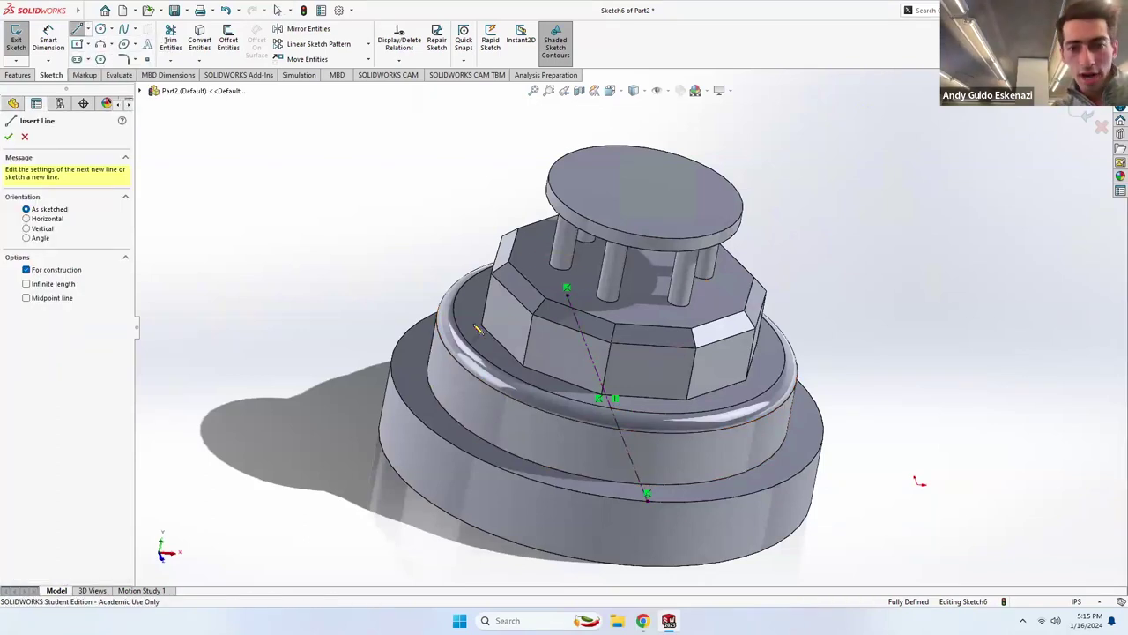
left_click(607, 399)
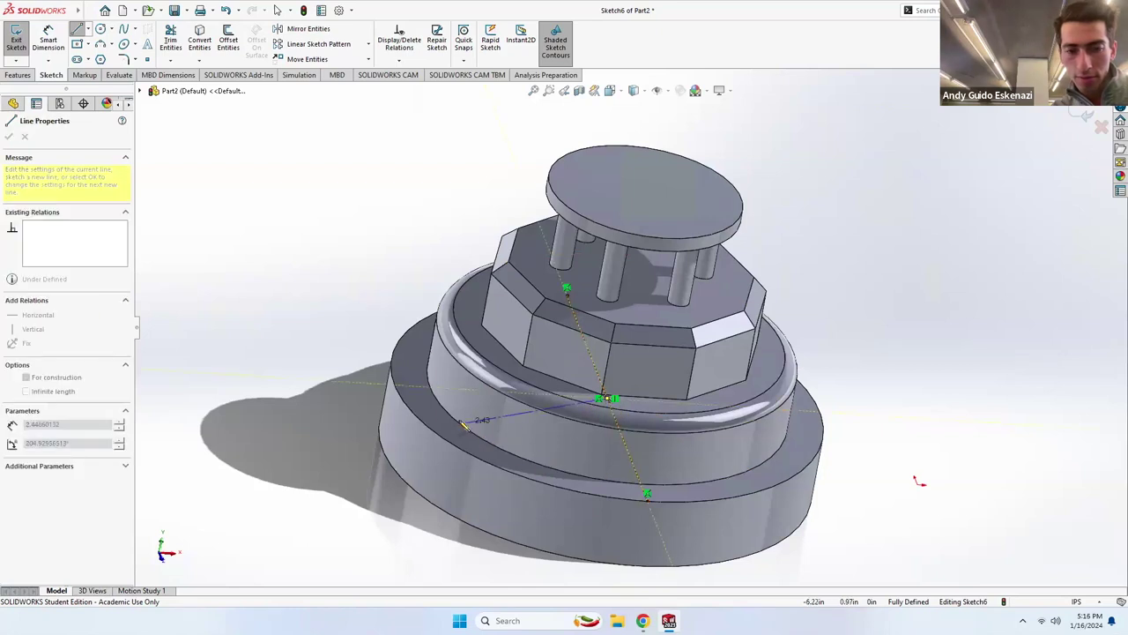
left_click(427, 398)
key("Escape")
Sketch an ellipse with radii of about 0.31 in and 0.15 in, centred on the second centerline's outer end.
middle_click_drag(471, 423, 127, 136)
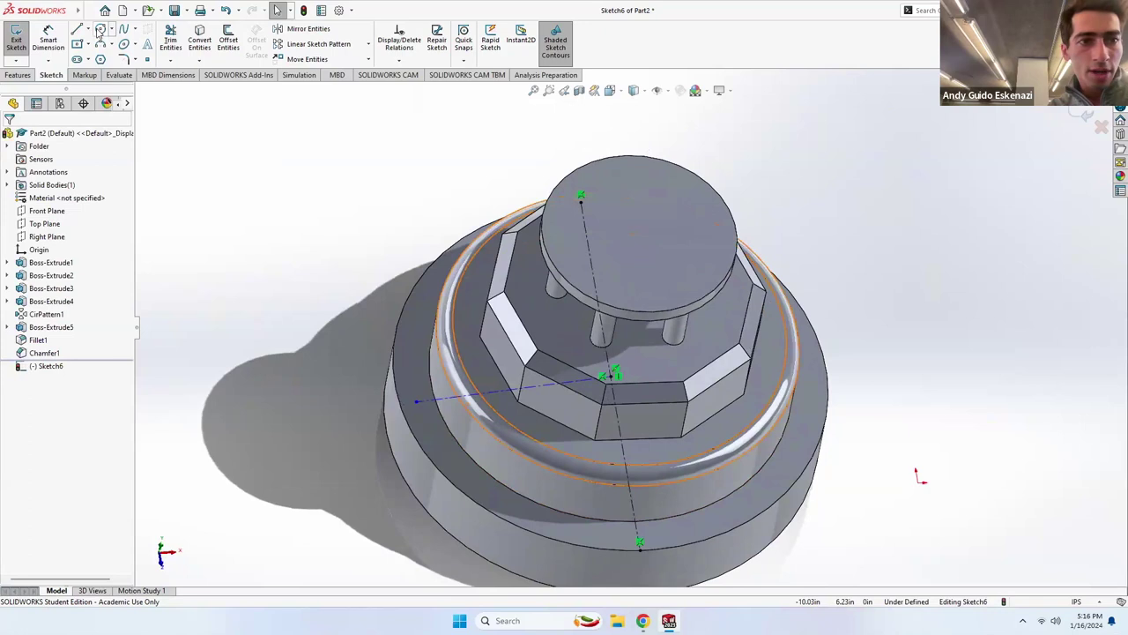
left_click(124, 44)
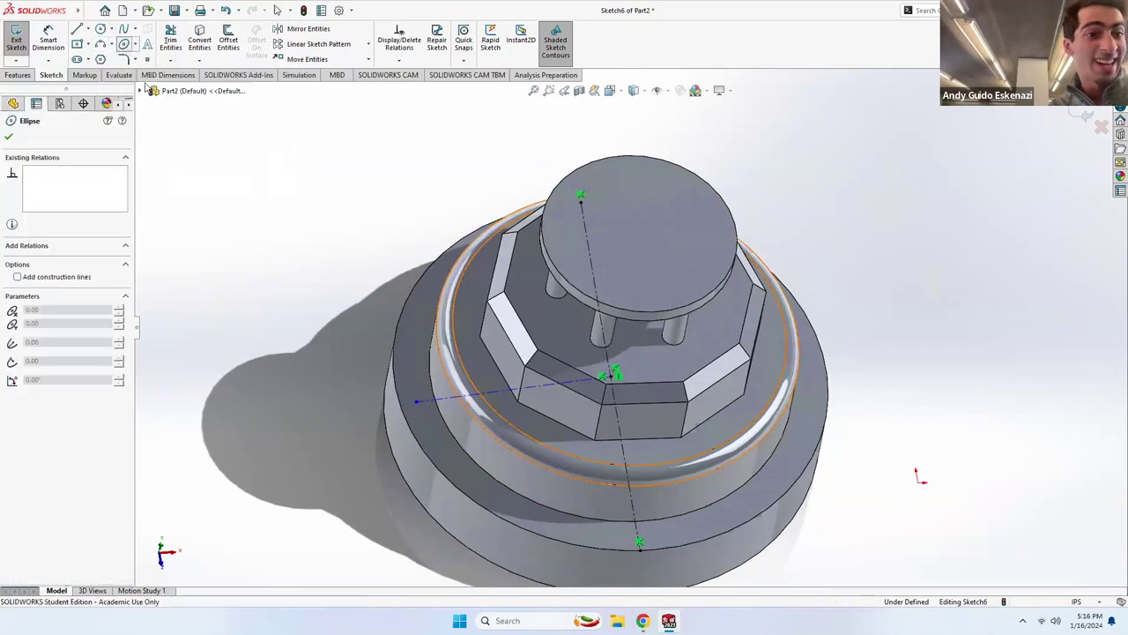
scroll(439, 414, "up", 3)
scroll(495, 401, "down", 6)
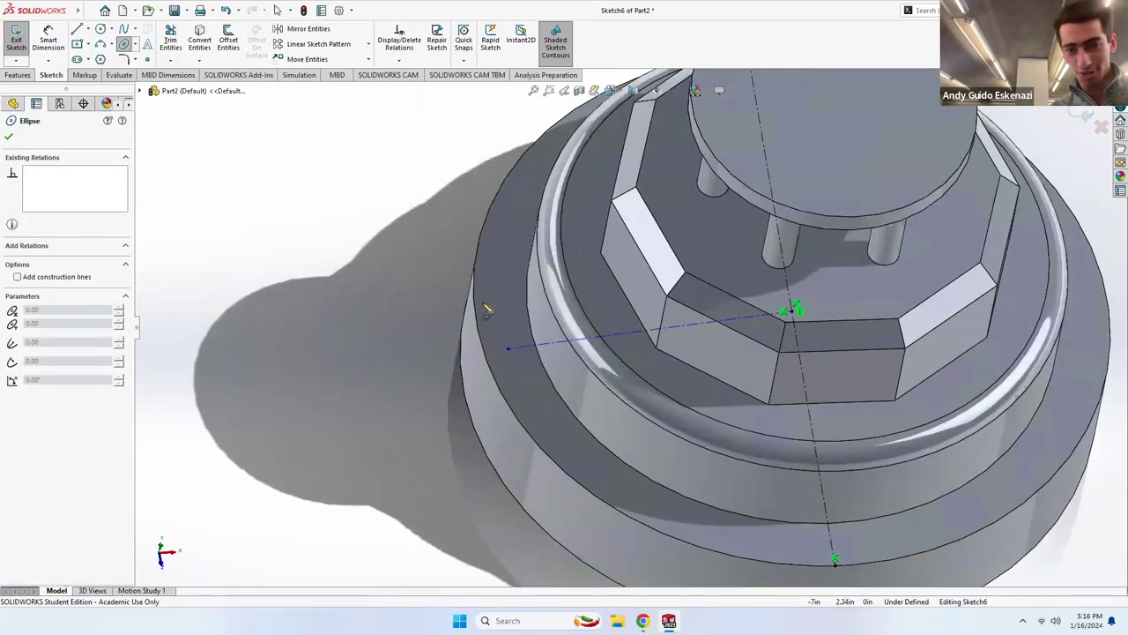
scroll(531, 357, "down", 5)
left_click(523, 351)
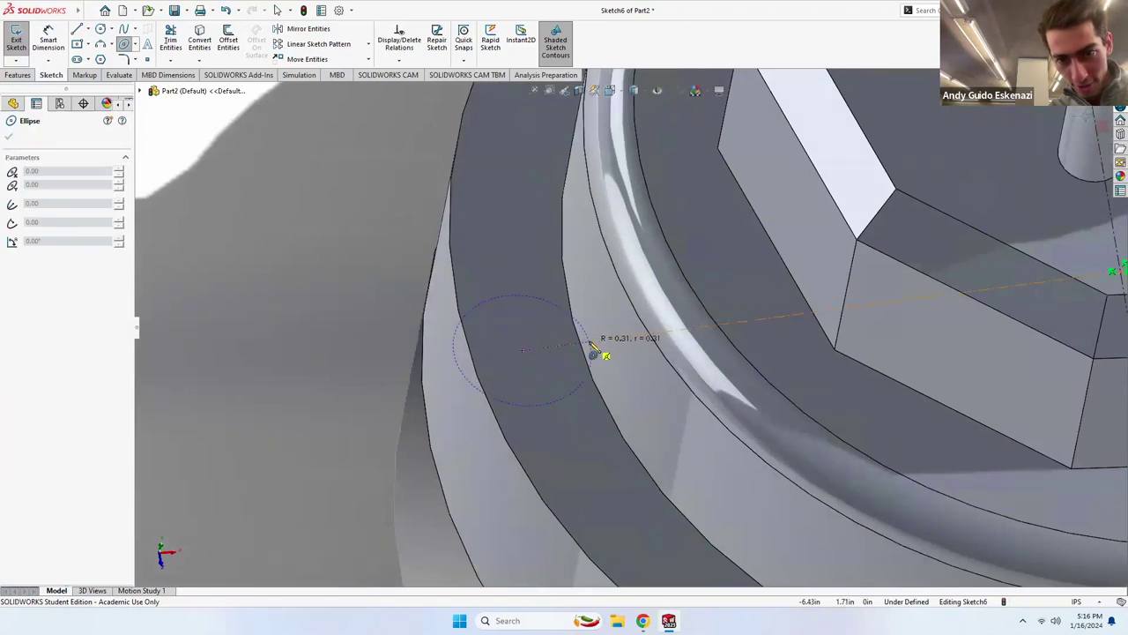
left_click(589, 339)
left_click(549, 323)
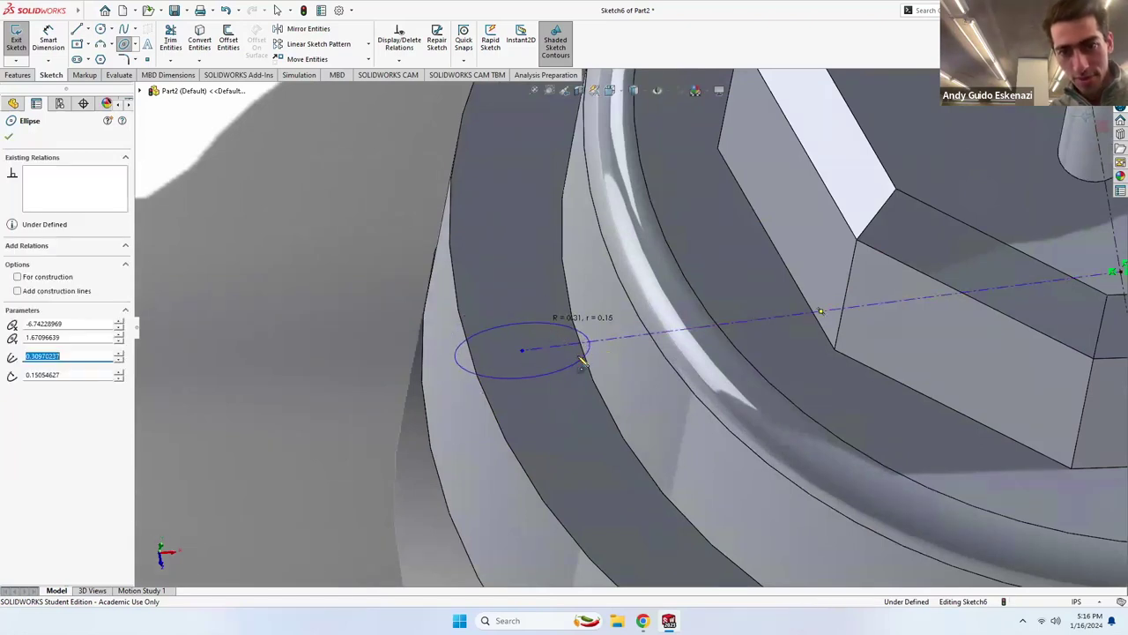
key("Escape")
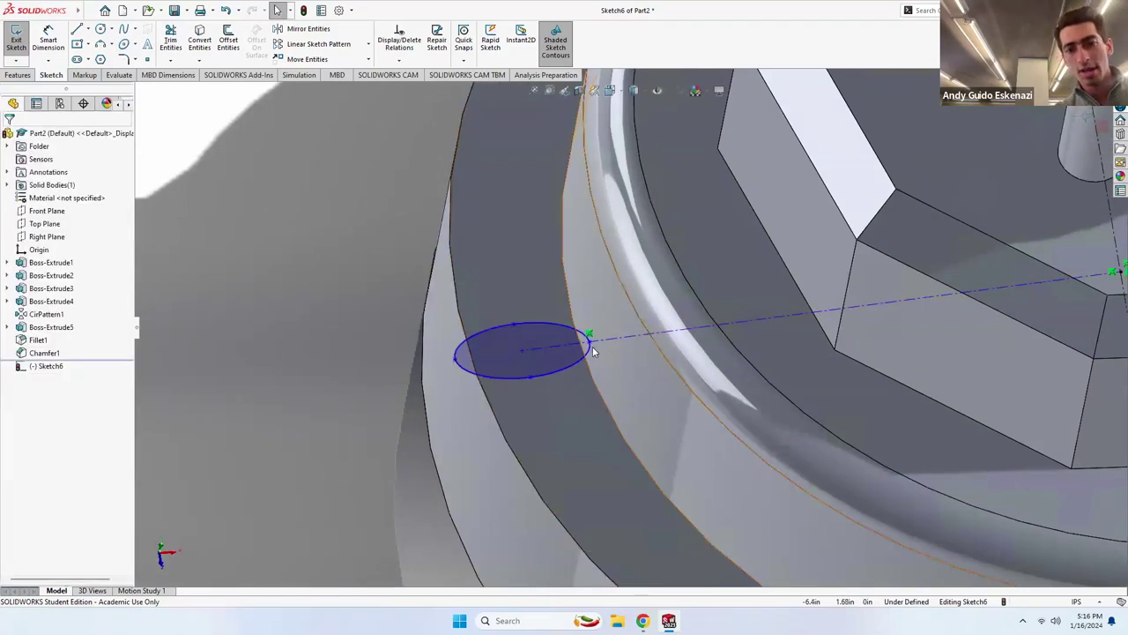
Dimension the second centerline's length as 2.75 in.
left_click(51, 41)
scroll(635, 312, "up", 4)
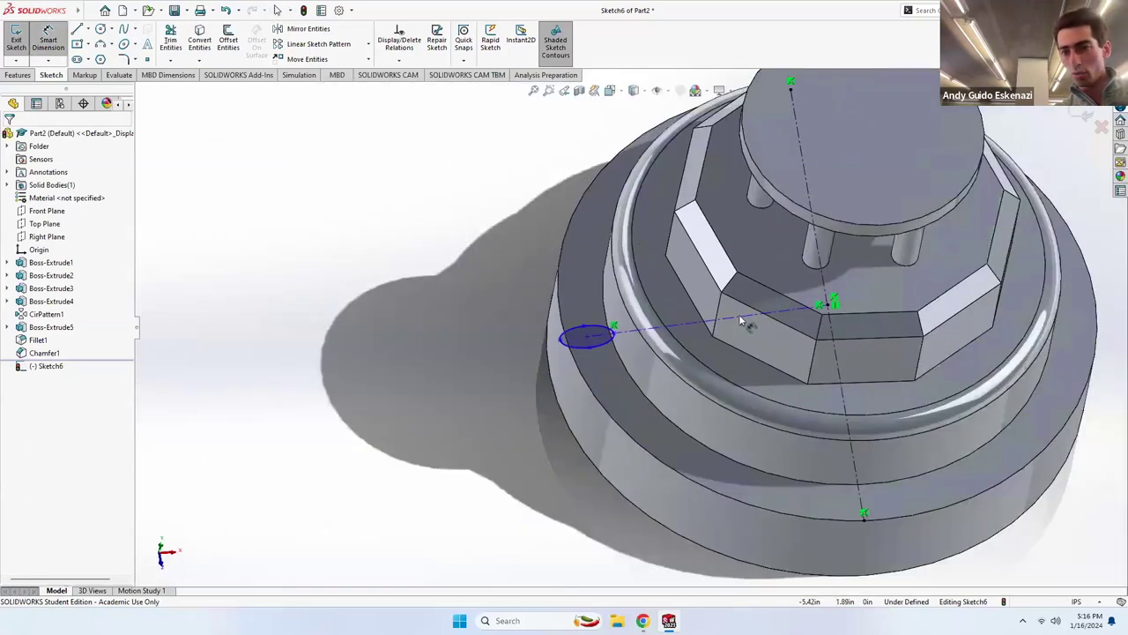
left_click(692, 327)
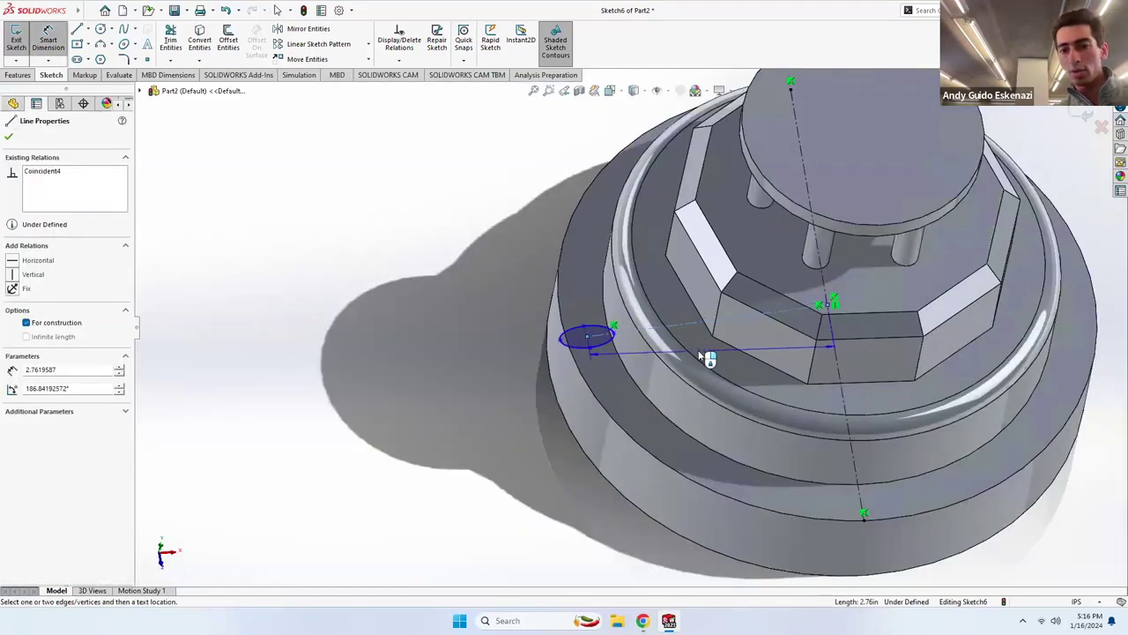
left_click(855, 333)
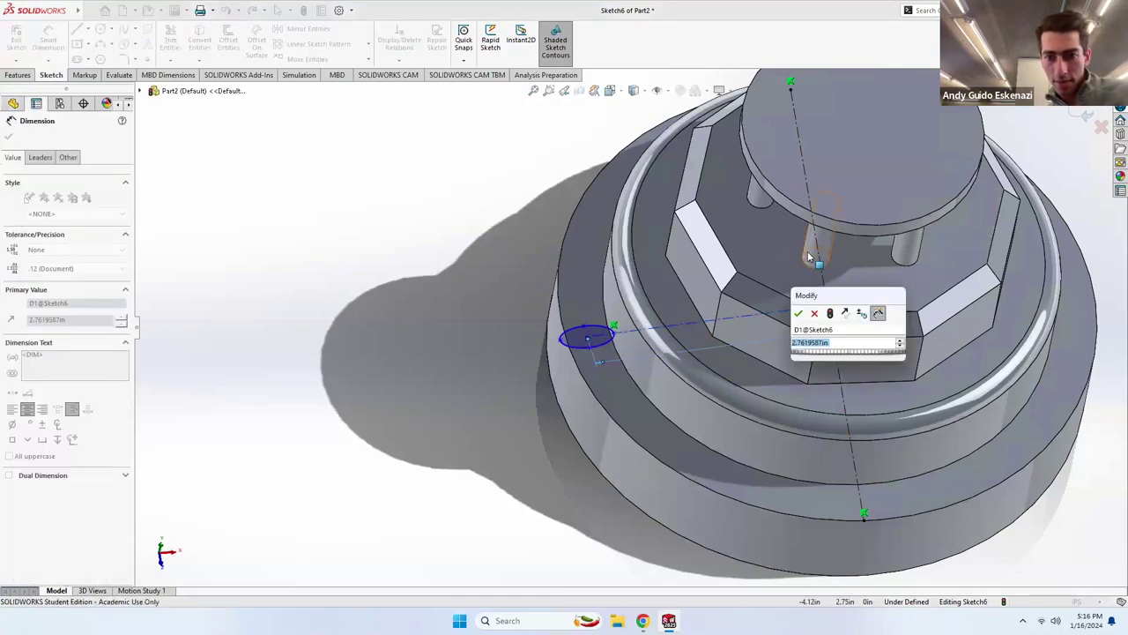
type("2")
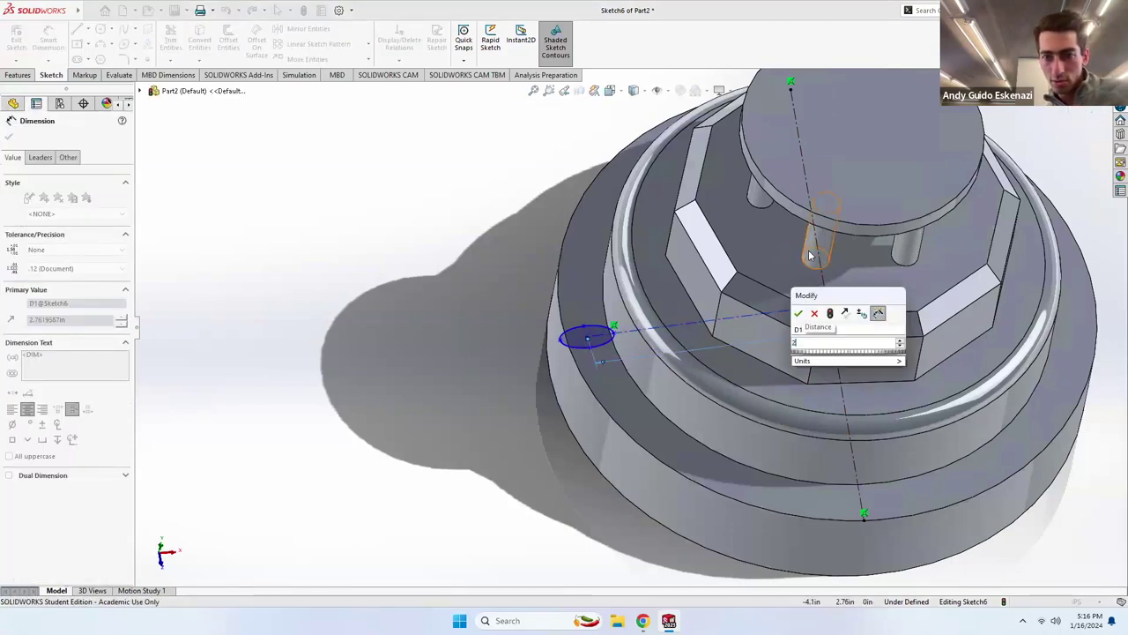
type(".75")
key("Return")
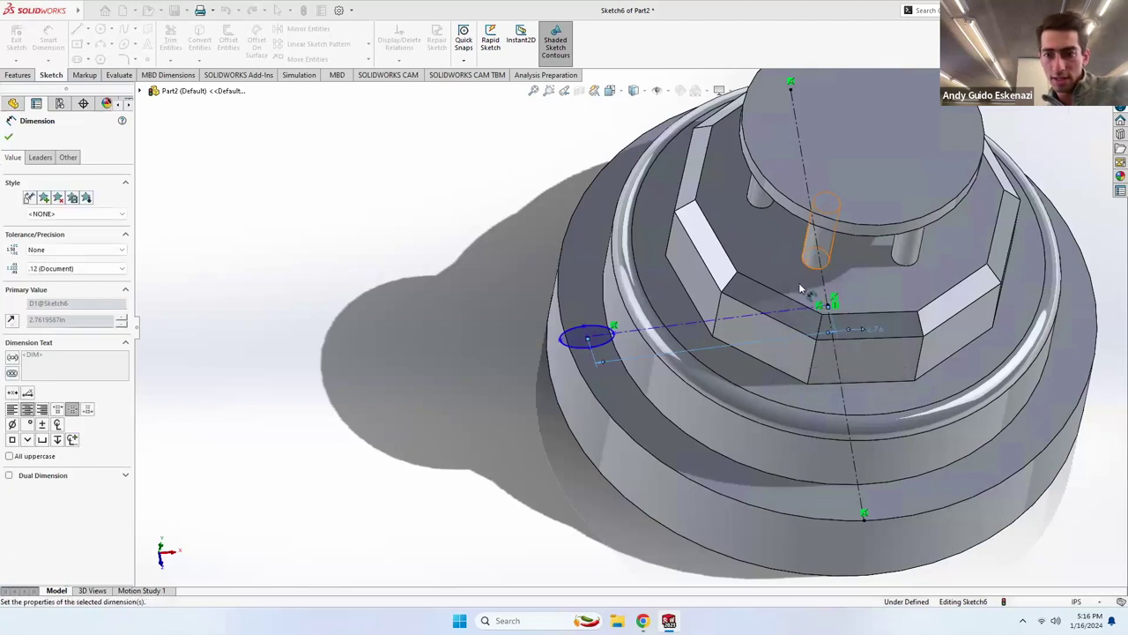
Dimension the angle between the two centerlines as 60 degrees.
left_click(797, 310)
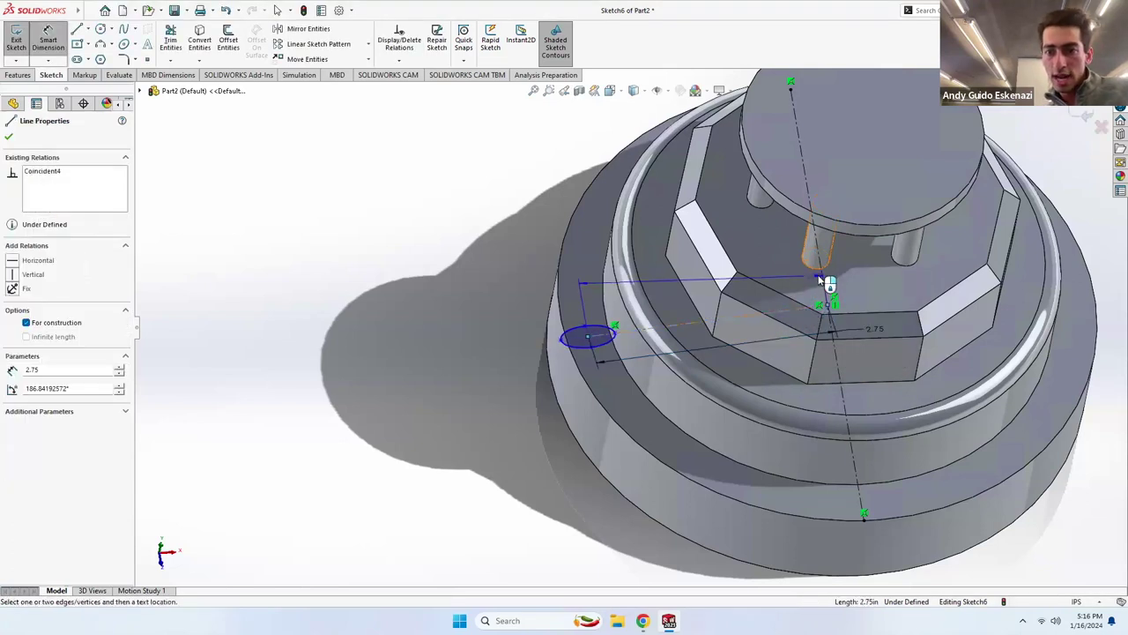
left_click(823, 284)
left_click(817, 306)
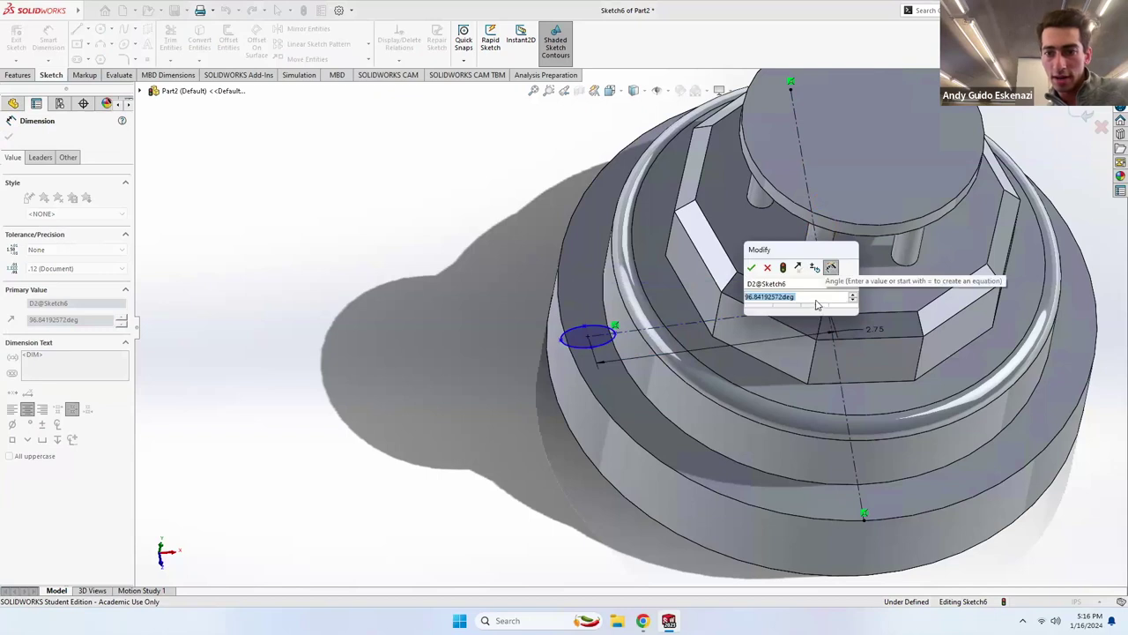
type("60")
key("Return")
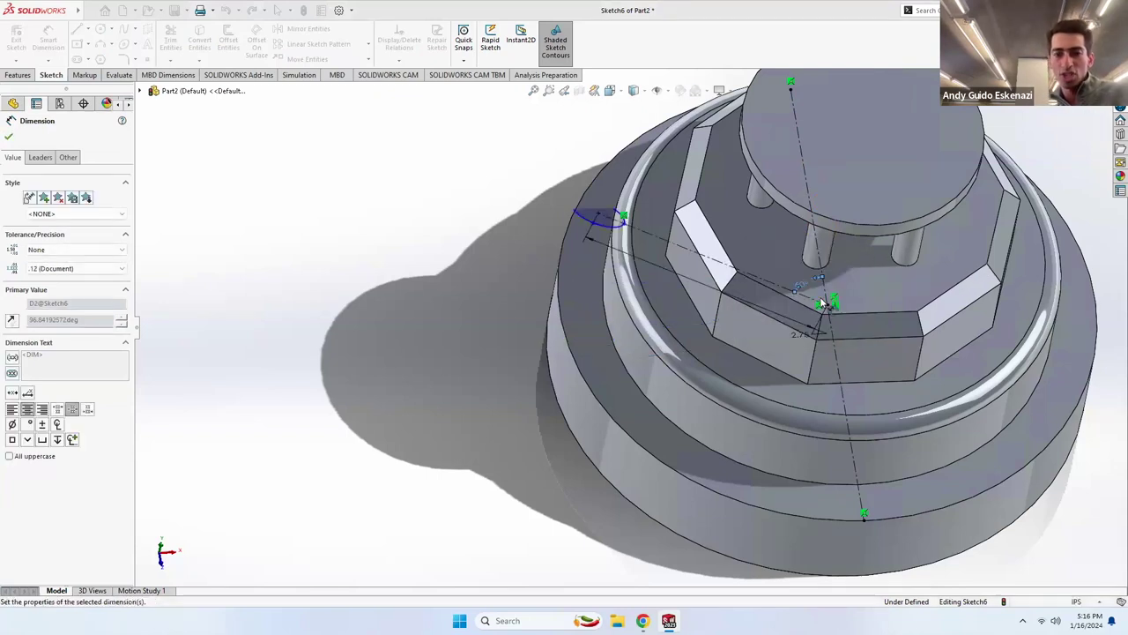
Dimension the ellipse's short axis as 0.2 in between its two minor-axis points.
middle_click_drag(617, 264, 605, 224)
scroll(578, 131, "up", 2)
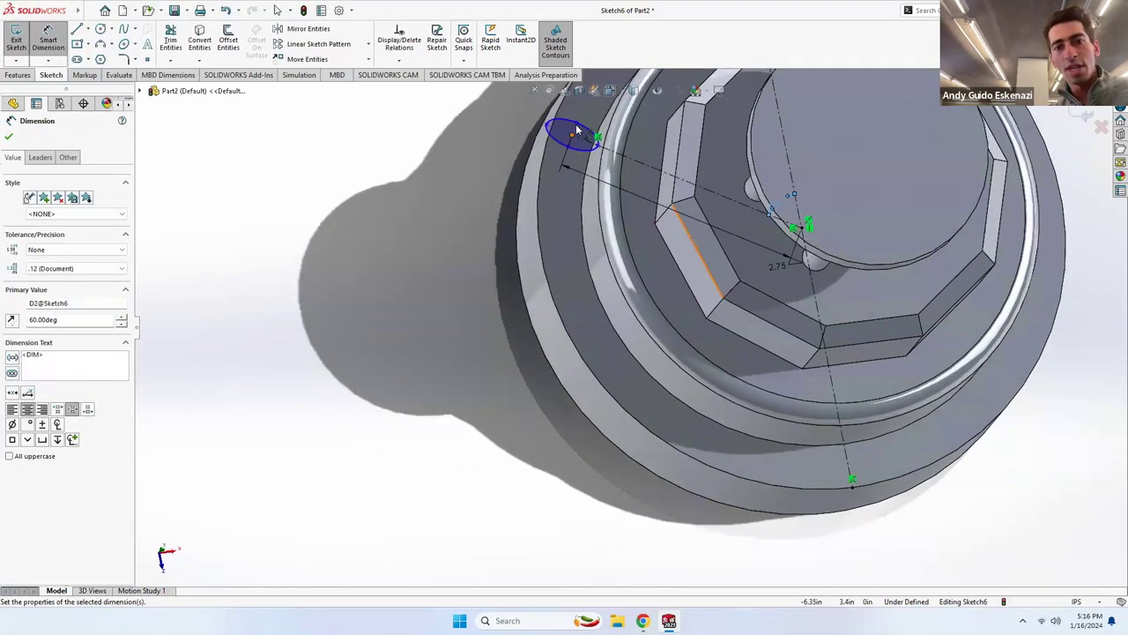
scroll(575, 123, "up", 2)
scroll(600, 243, "down", 5)
scroll(551, 296, "down", 4)
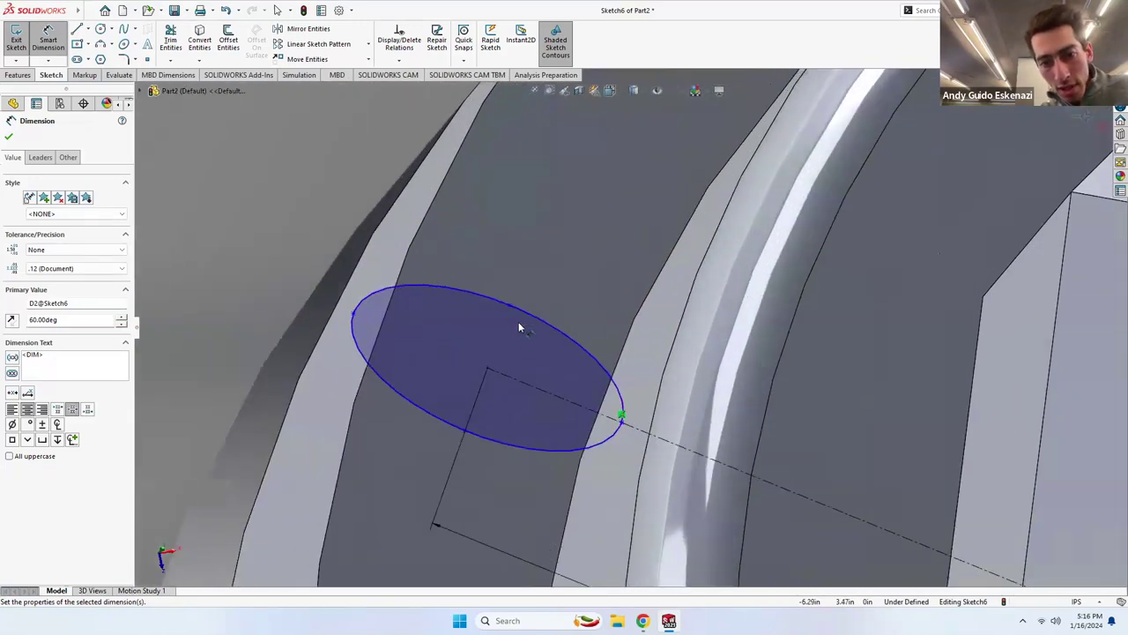
left_click(465, 429)
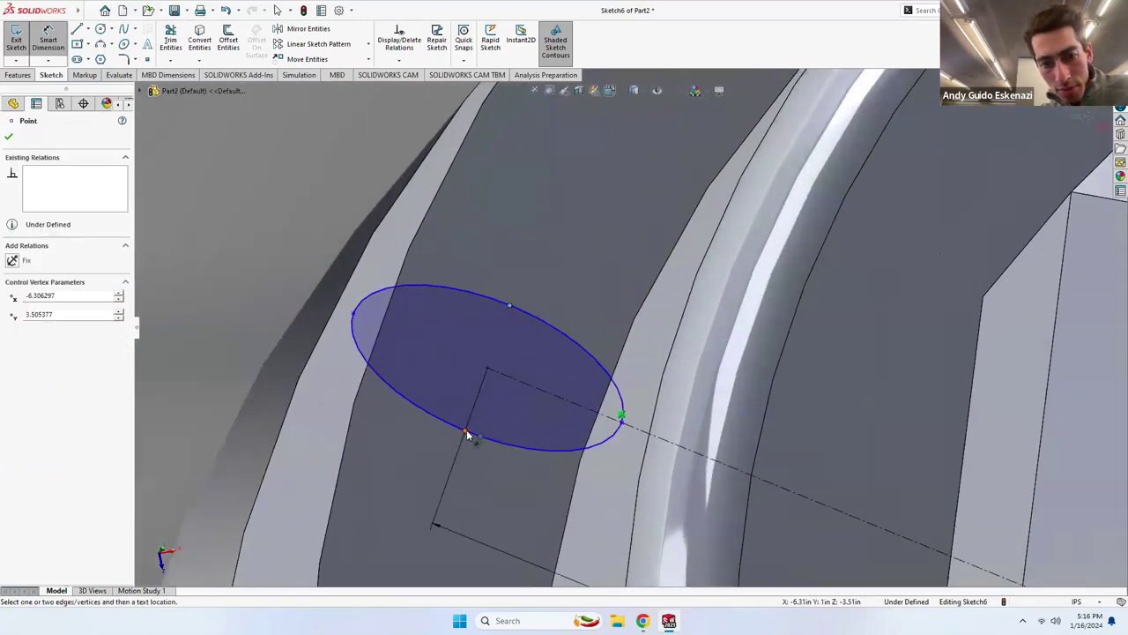
left_click(279, 292)
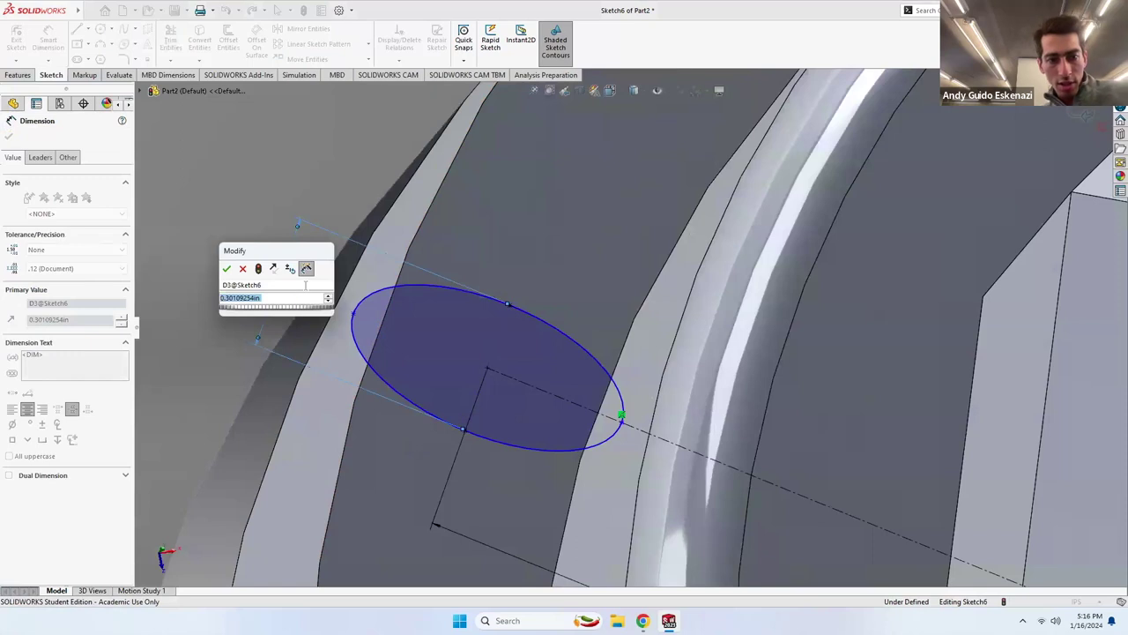
type("0.2")
key("Return")
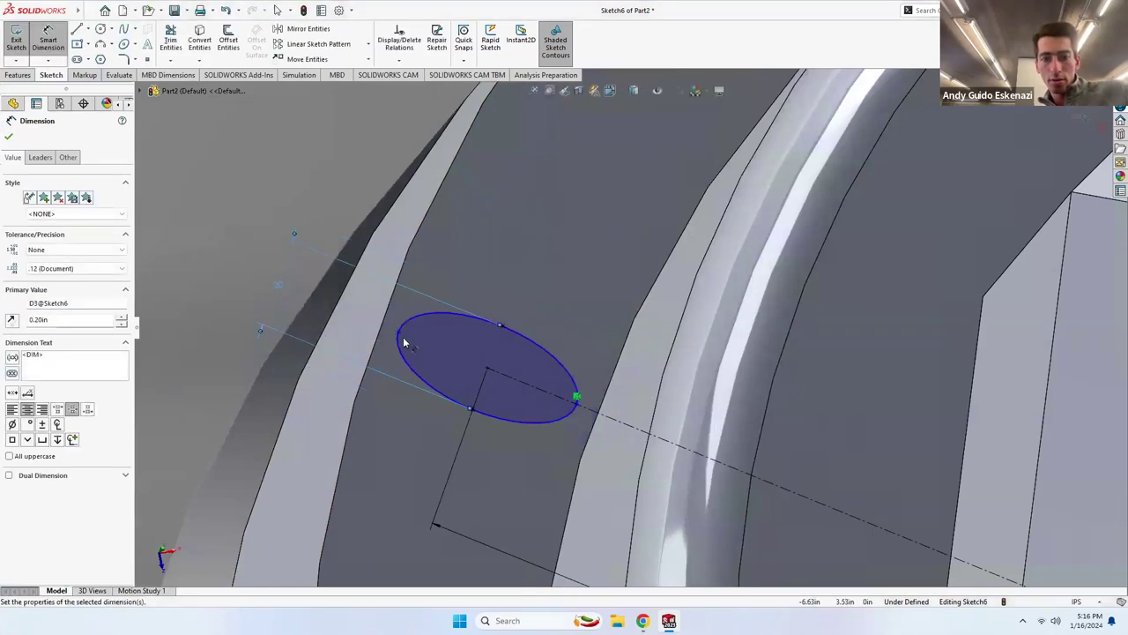
Dimension the ellipse's long axis as 0.3 in between its two major-axis points.
left_click(576, 395)
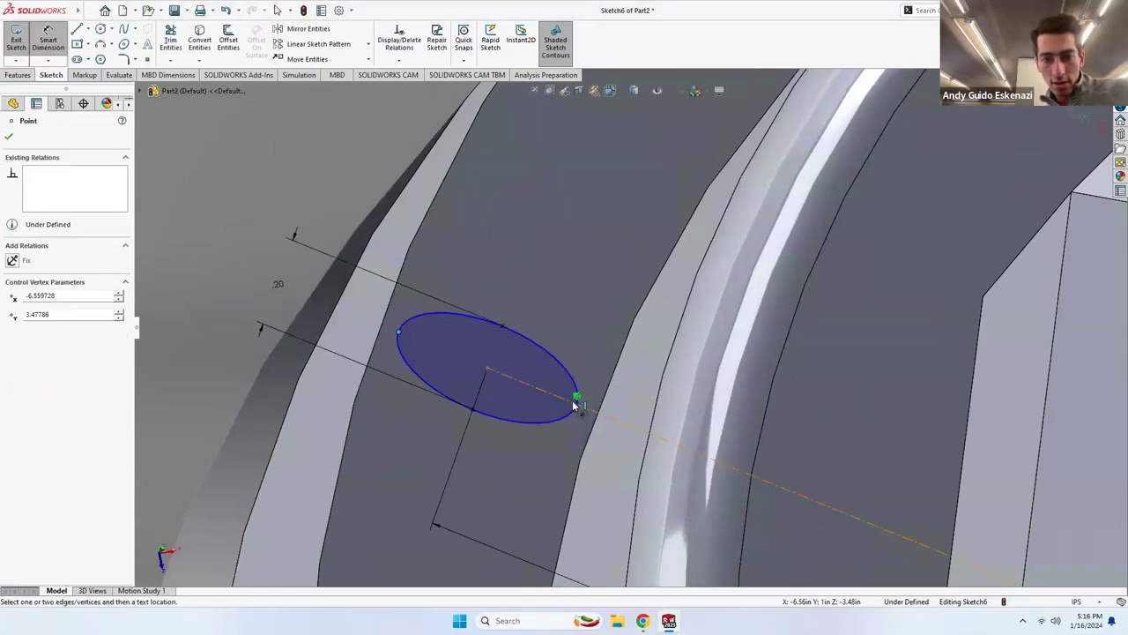
left_click(591, 310)
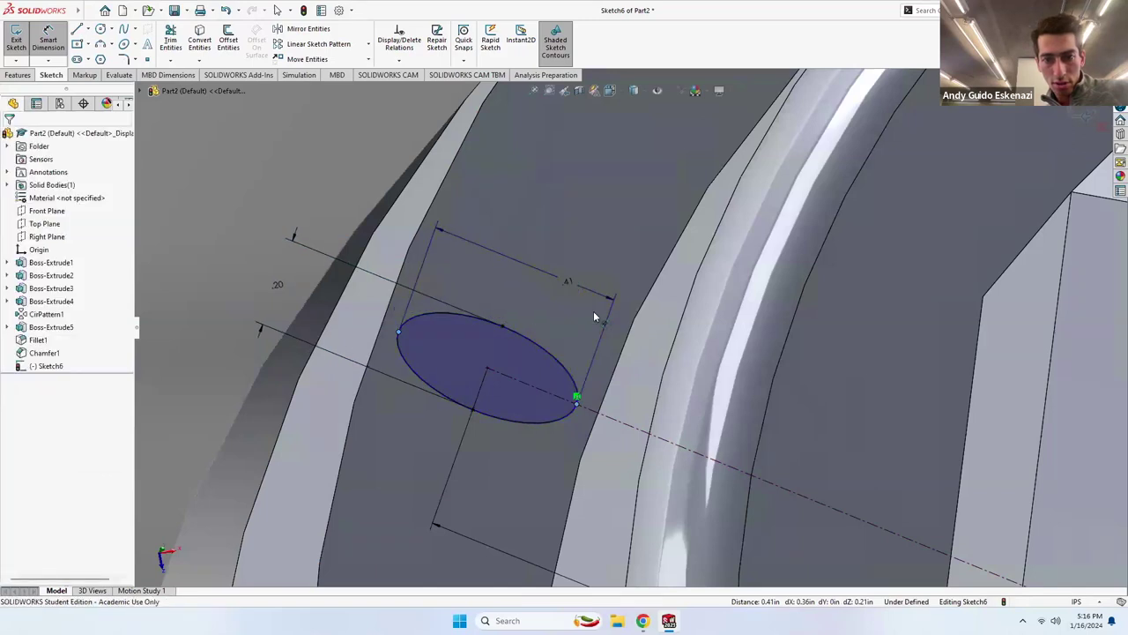
key("BackSpace")
type("0.3")
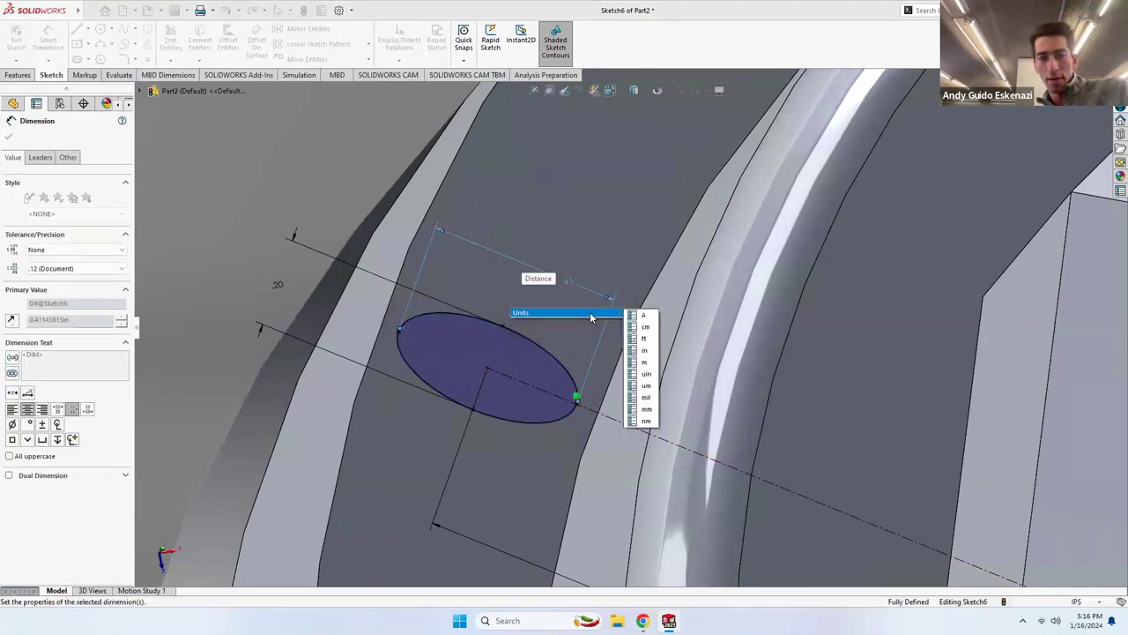
key("Return")
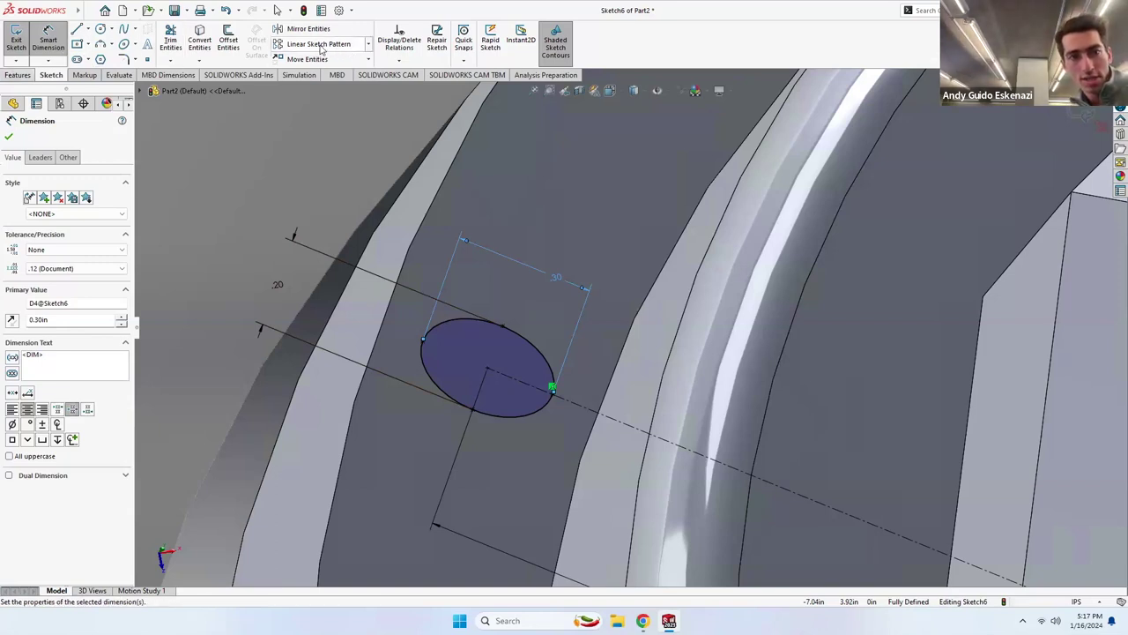
Start an extruded cut from the ellipse sketch into the bottom disc with a blind depth of 0.6 in.
left_click(367, 46)
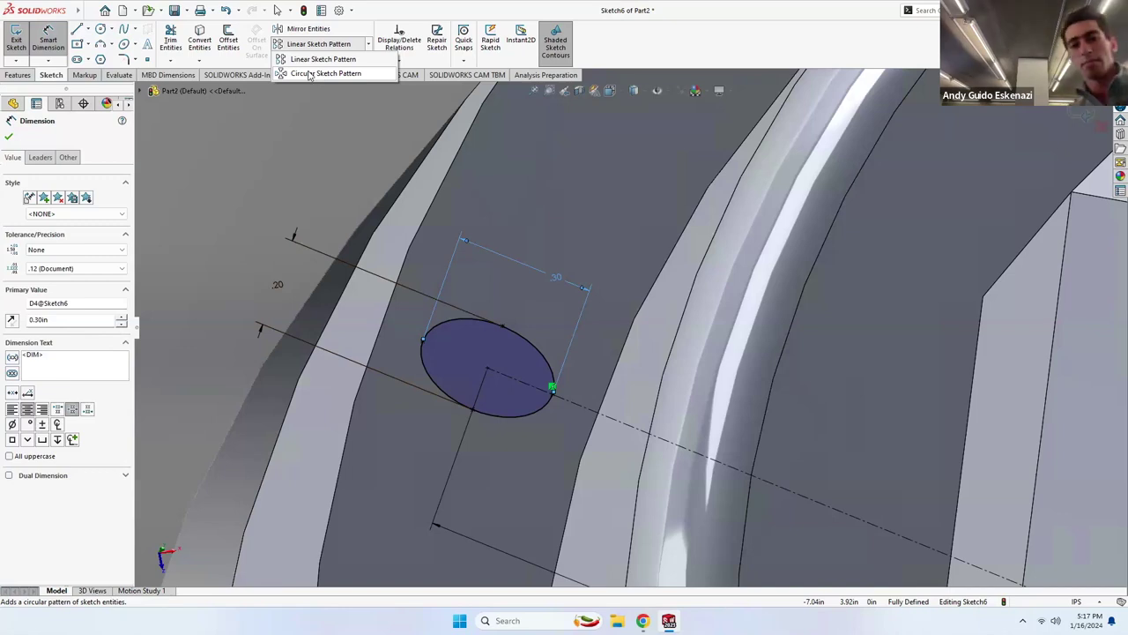
left_click(17, 75)
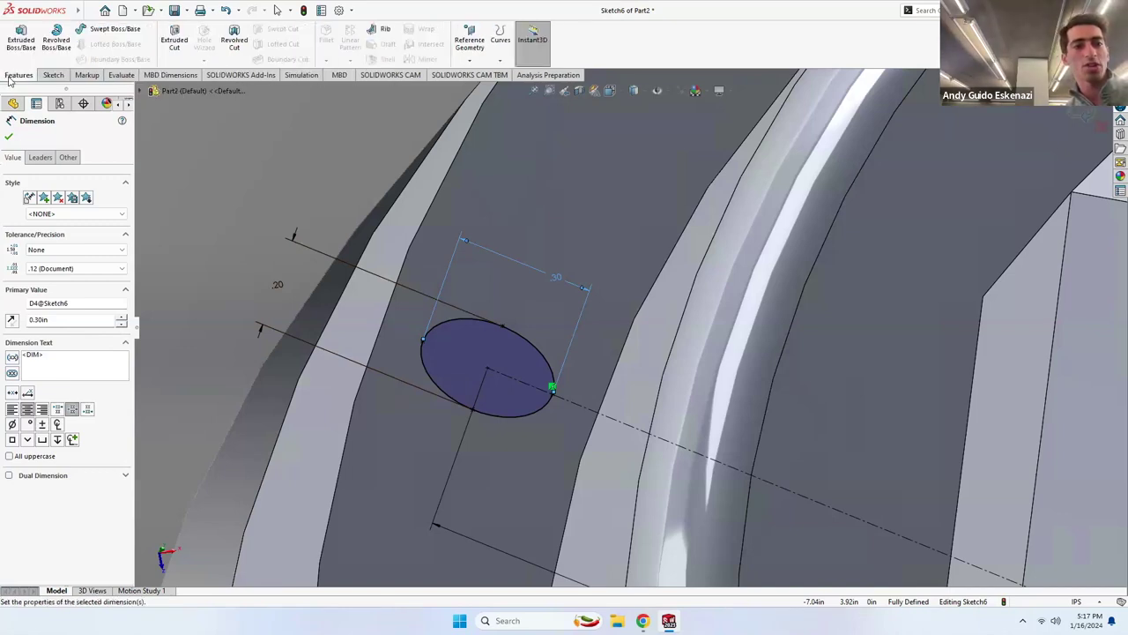
left_click(132, 11)
key("Escape")
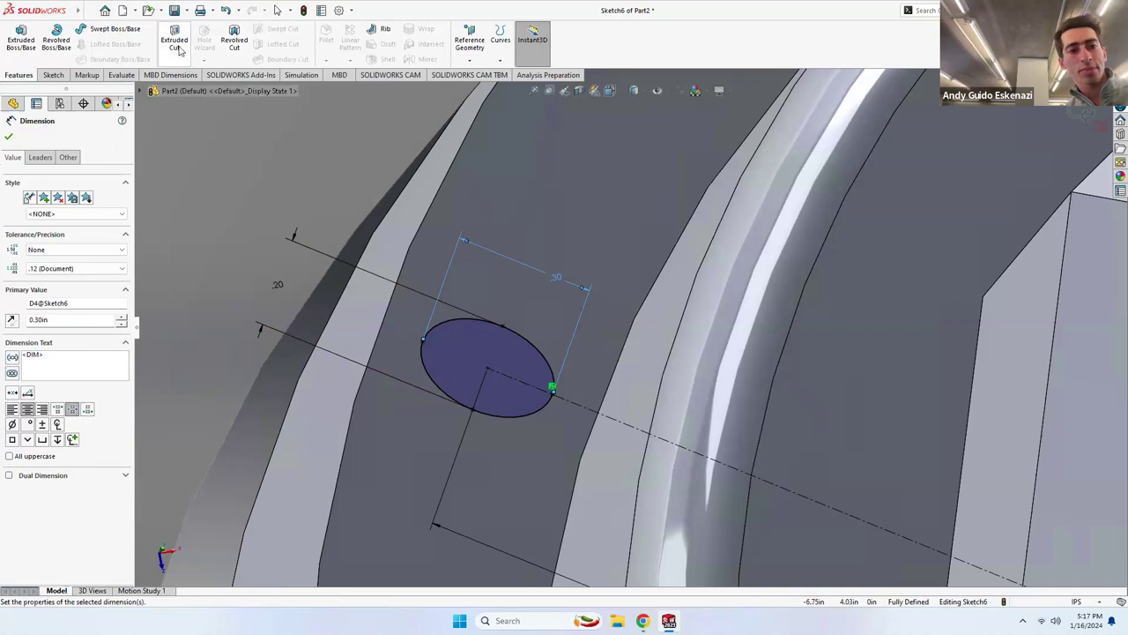
key("ctrl+8")
left_click(174, 39)
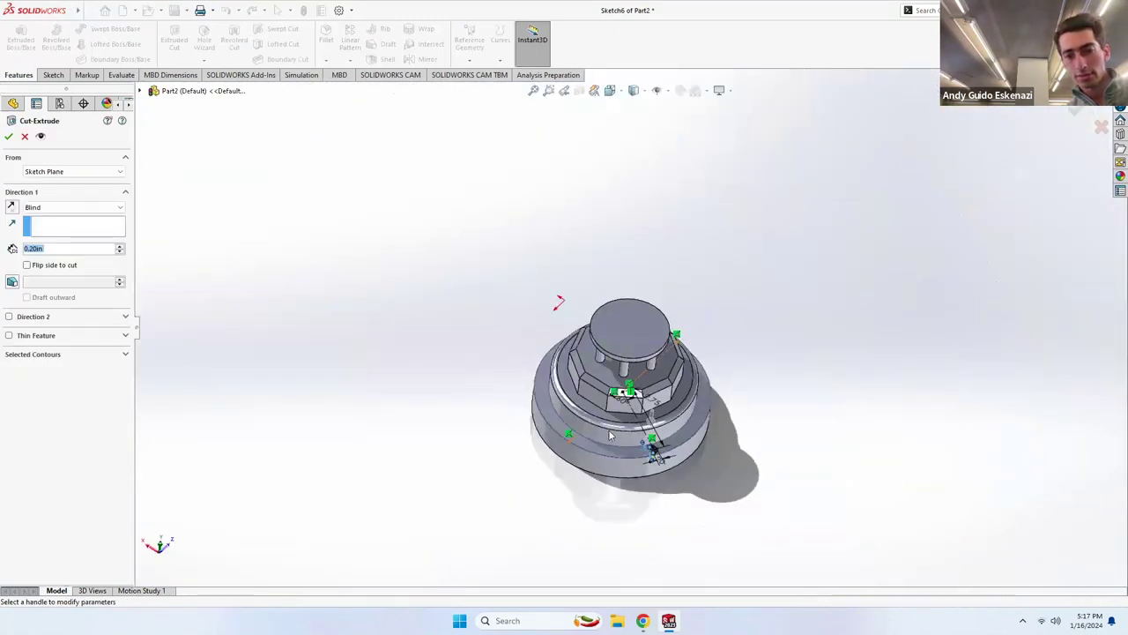
scroll(640, 409, "down", 5)
middle_click_drag(631, 381, 634, 339)
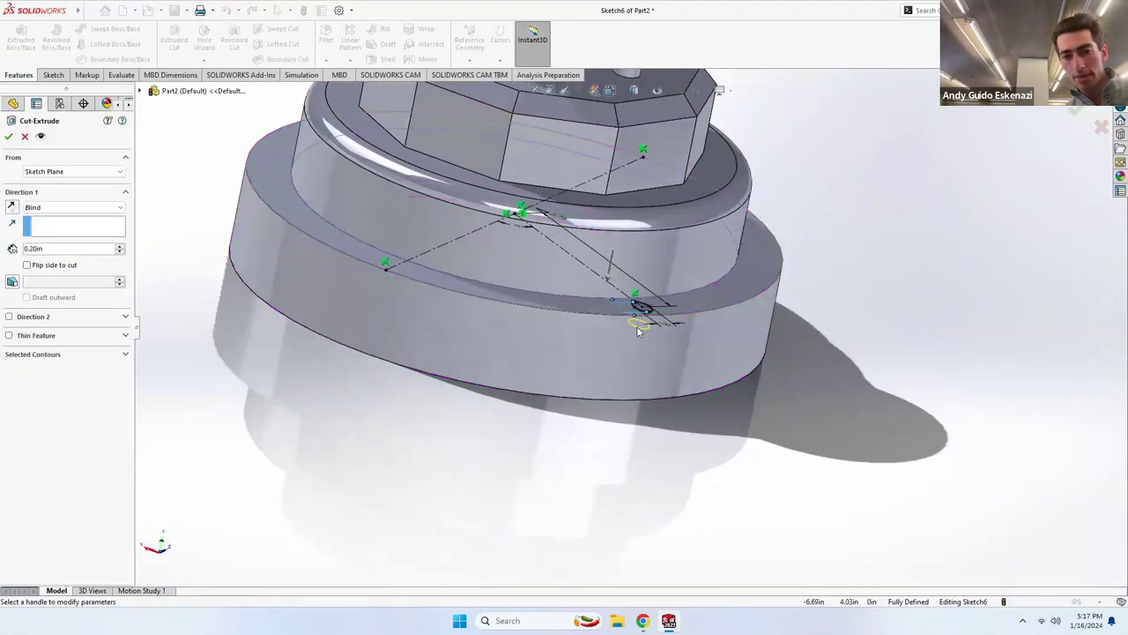
scroll(642, 308, "down", 5)
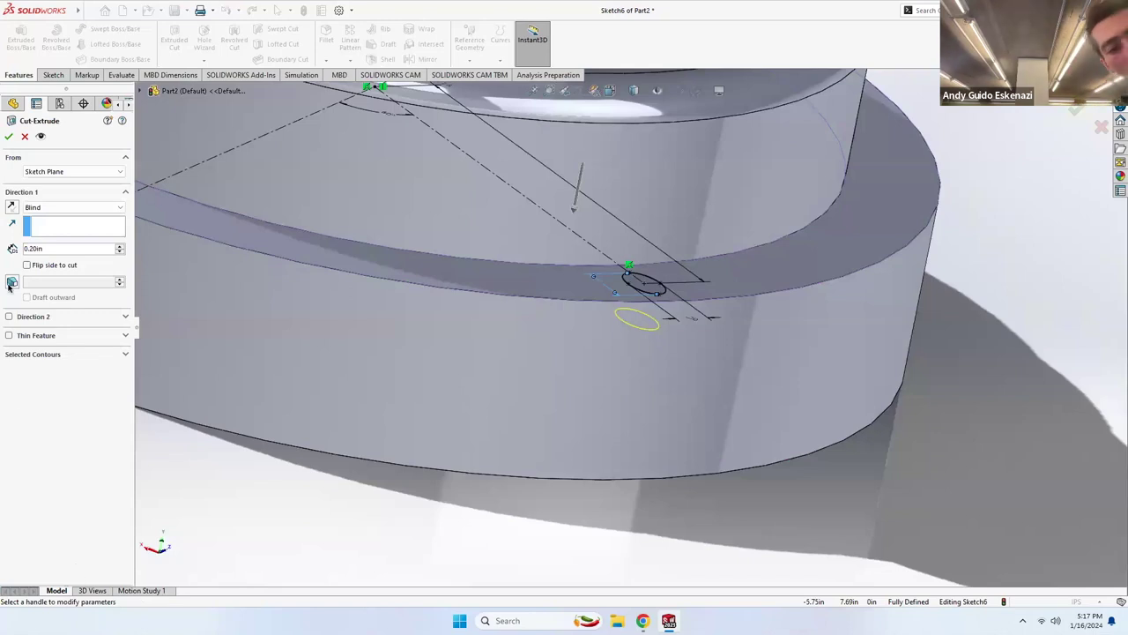
double_click(51, 252)
type("0.6")
key("Return")
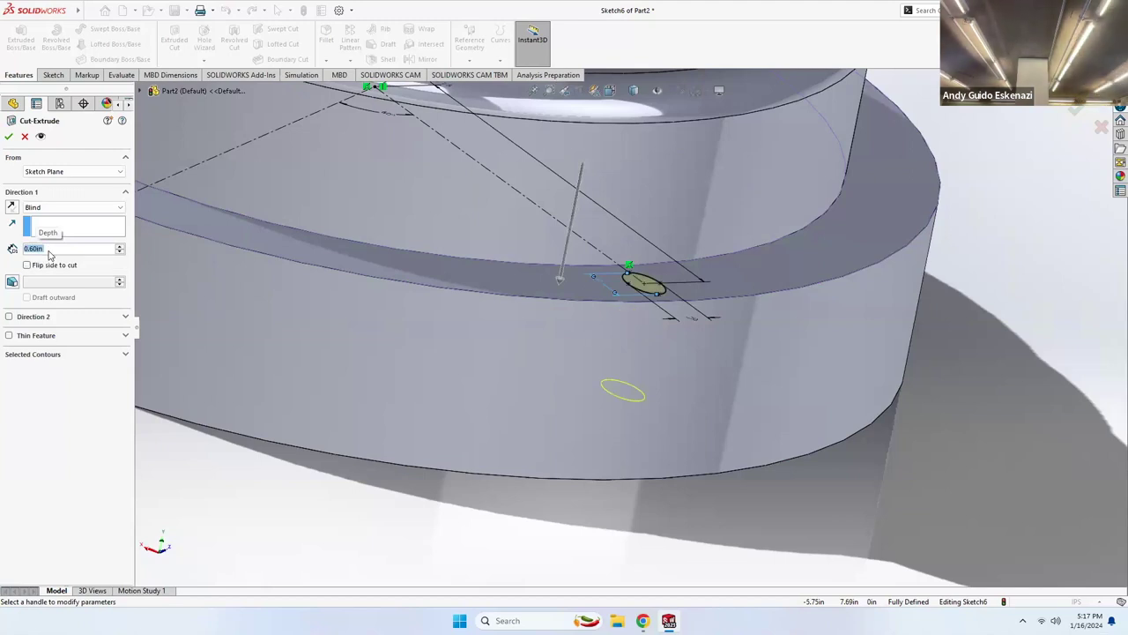
Set the elliptical cut's end condition to Through All and view its extent through the bottom disc.
left_click(33, 208)
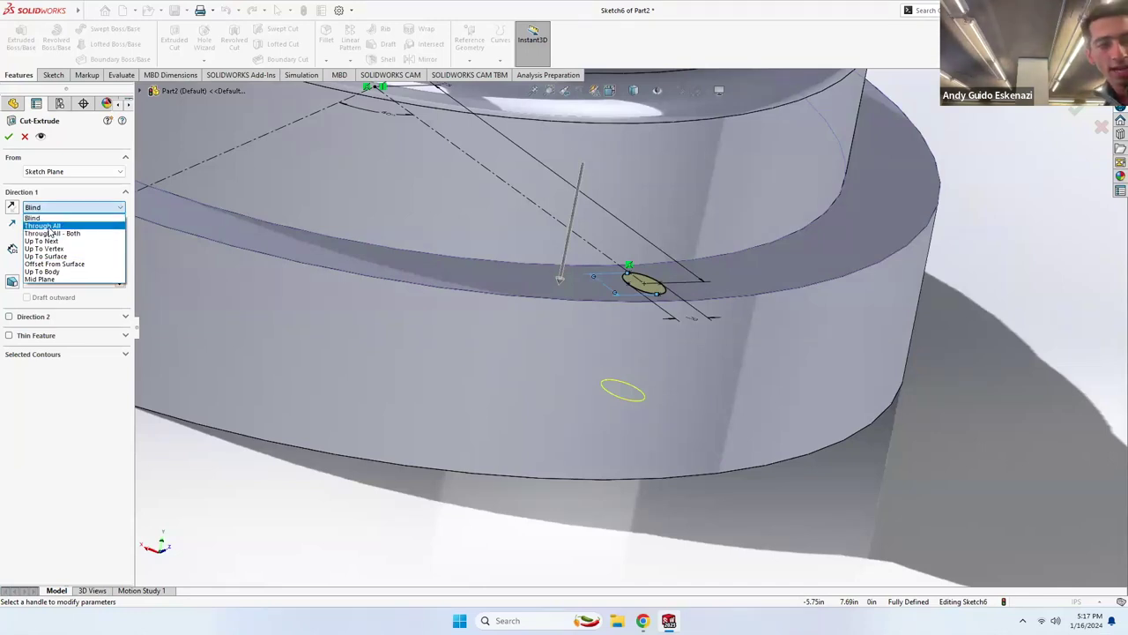
left_click(44, 226)
middle_click_drag(479, 312, 484, 338)
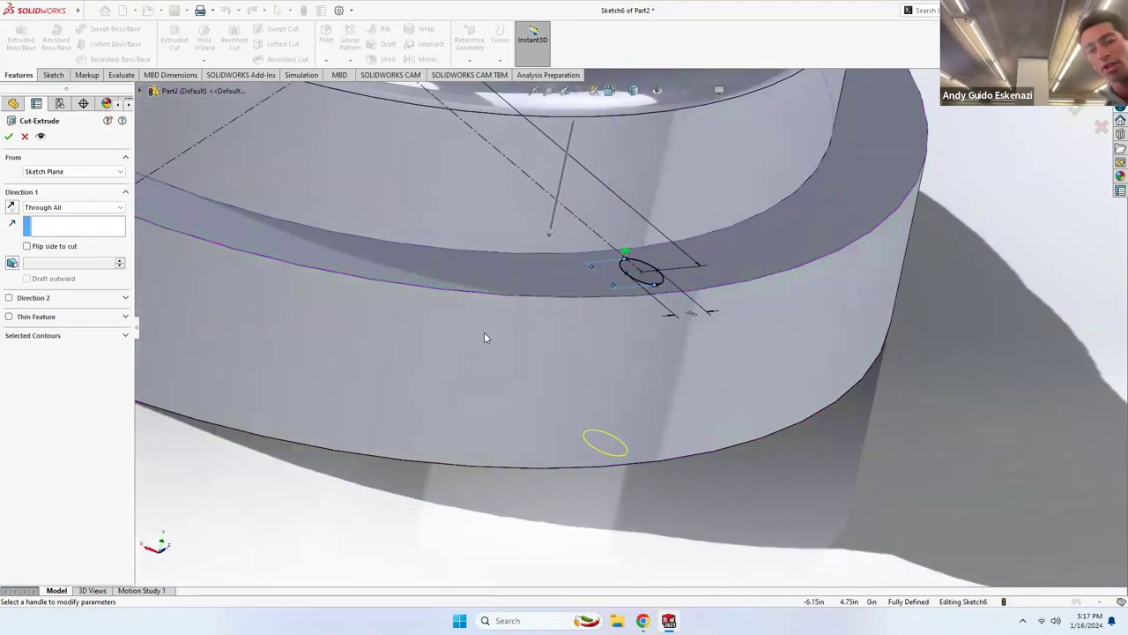
Set the elliptical cut's end condition to Up To Surface, with the bottom disc's underside as the end face.
left_click(59, 209)
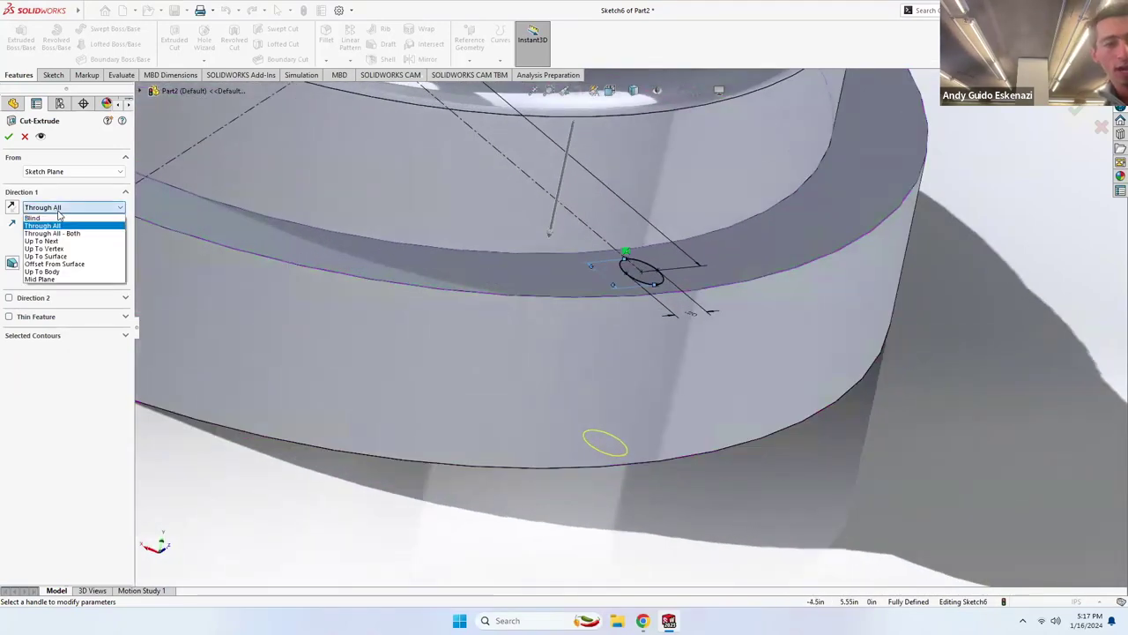
left_click(44, 256)
middle_click_drag(446, 335, 588, 542)
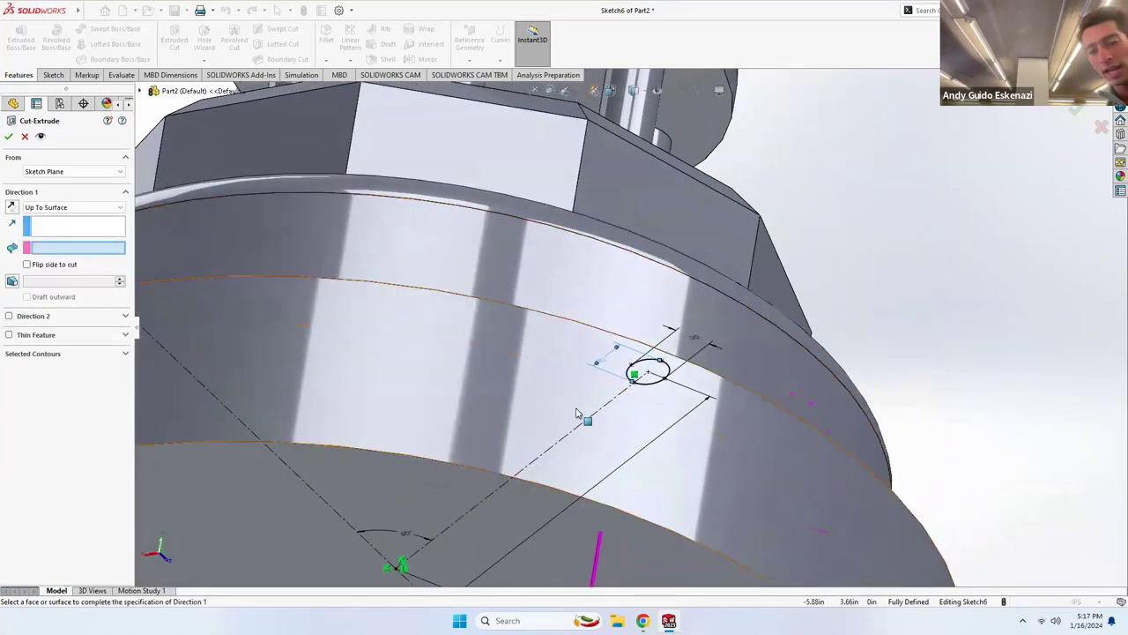
left_click(584, 515)
key("f")
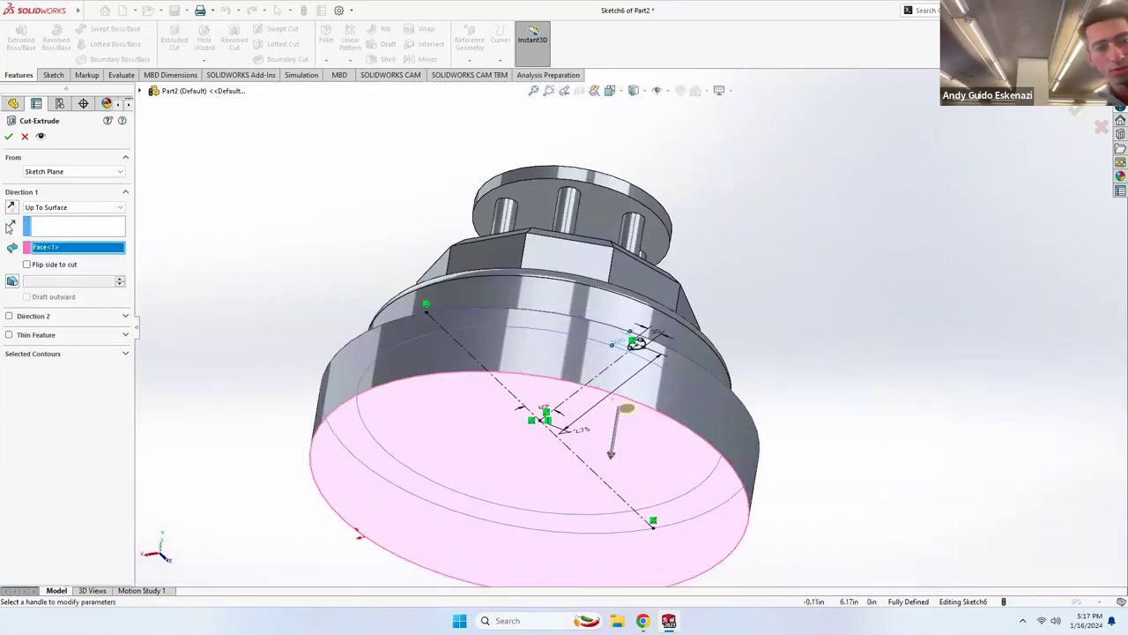
Complete the extruded cut of the small elliptical hole, ending it at the base disc's underside face.
left_click(8, 137)
middle_click_drag(597, 297, 344, 328)
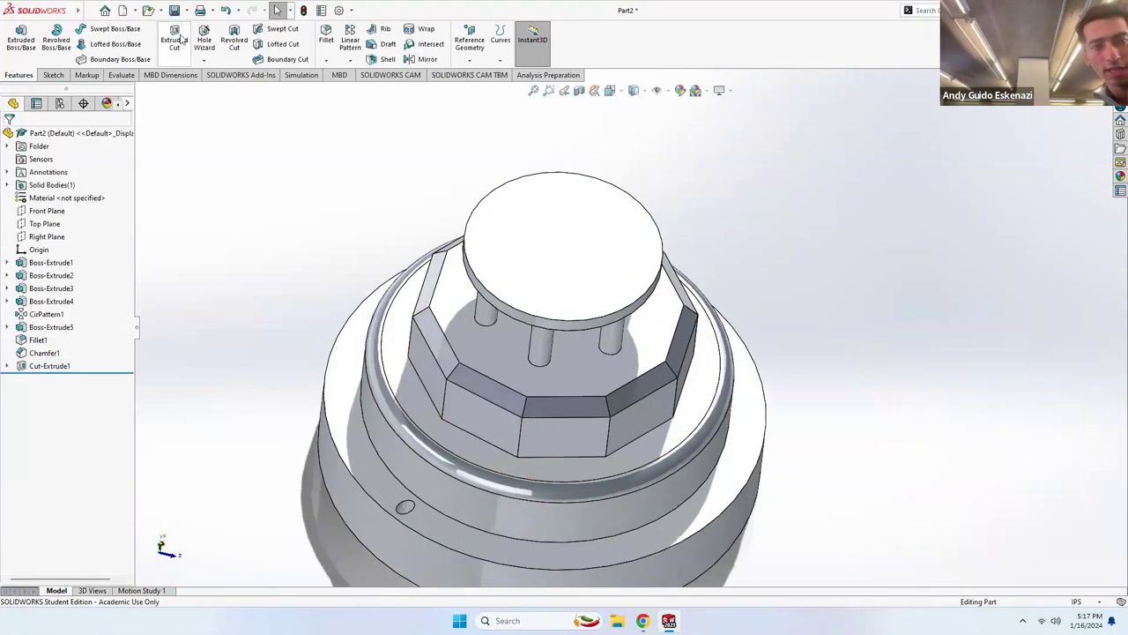
Circular-pattern the elliptical hole cut around the second tier's cylindrical face with 12 equally spaced instances over 360 degrees.
left_click(350, 61)
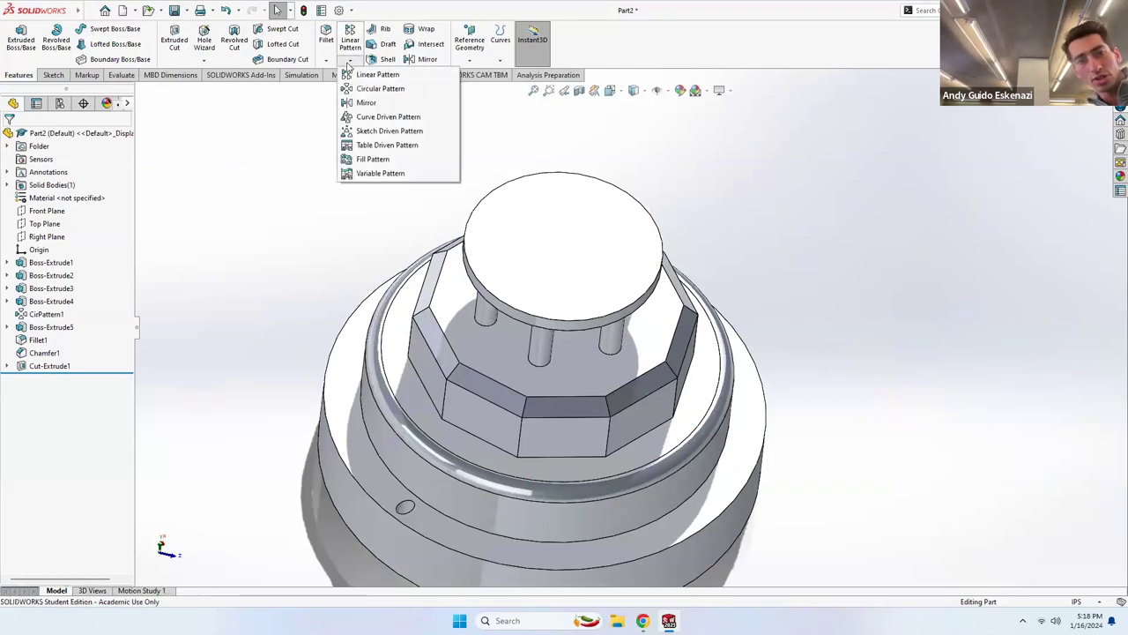
left_click(364, 89)
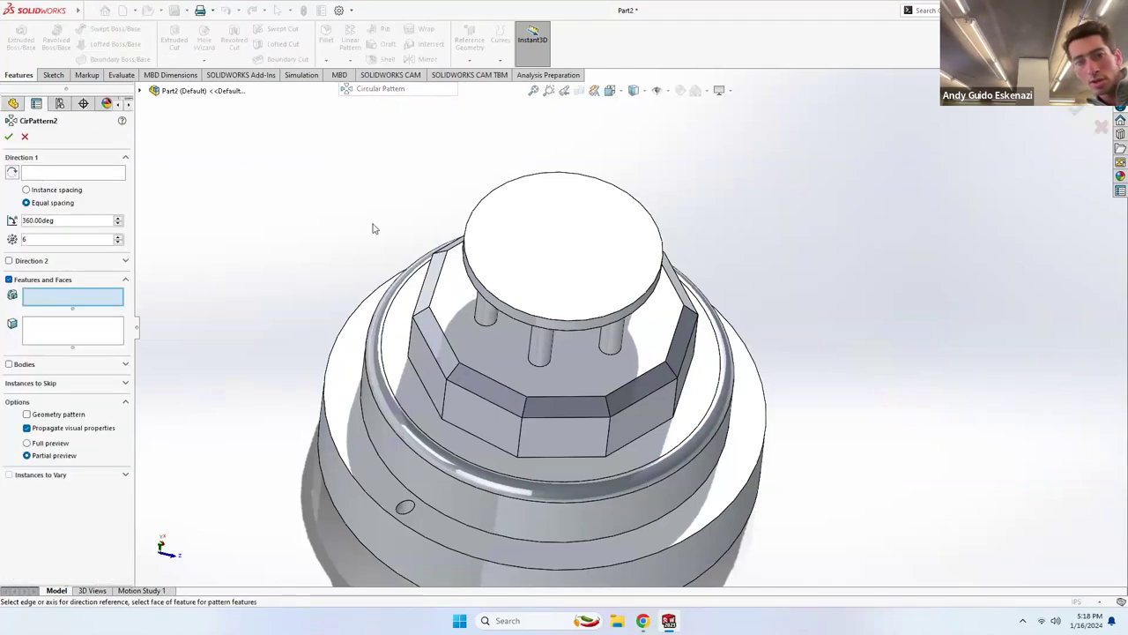
scroll(403, 479, "down", 5)
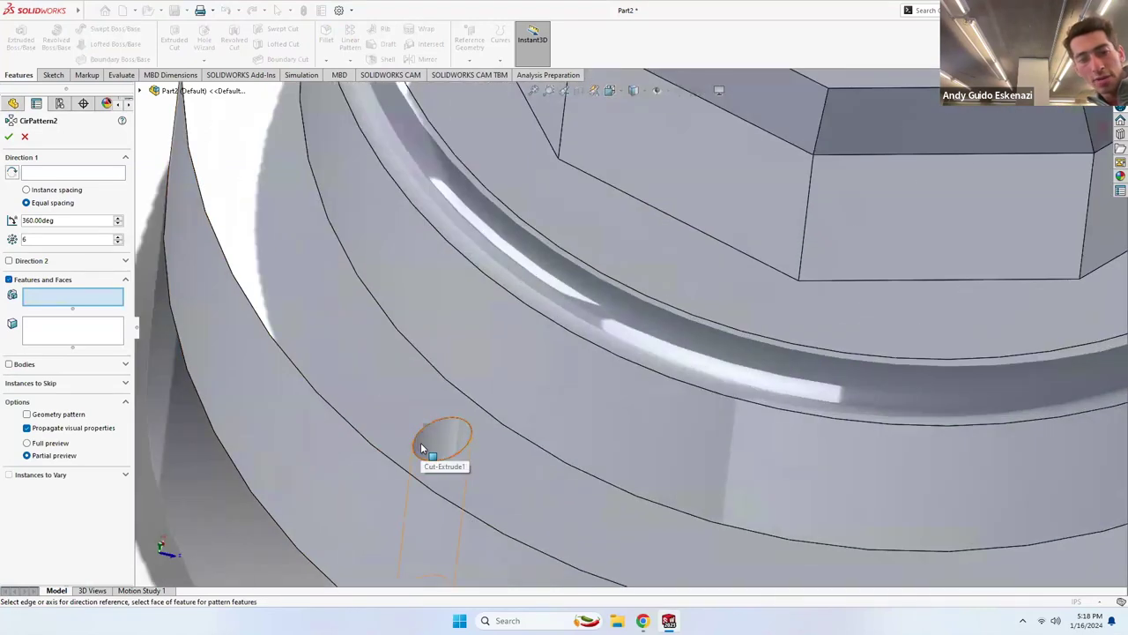
left_click(421, 446)
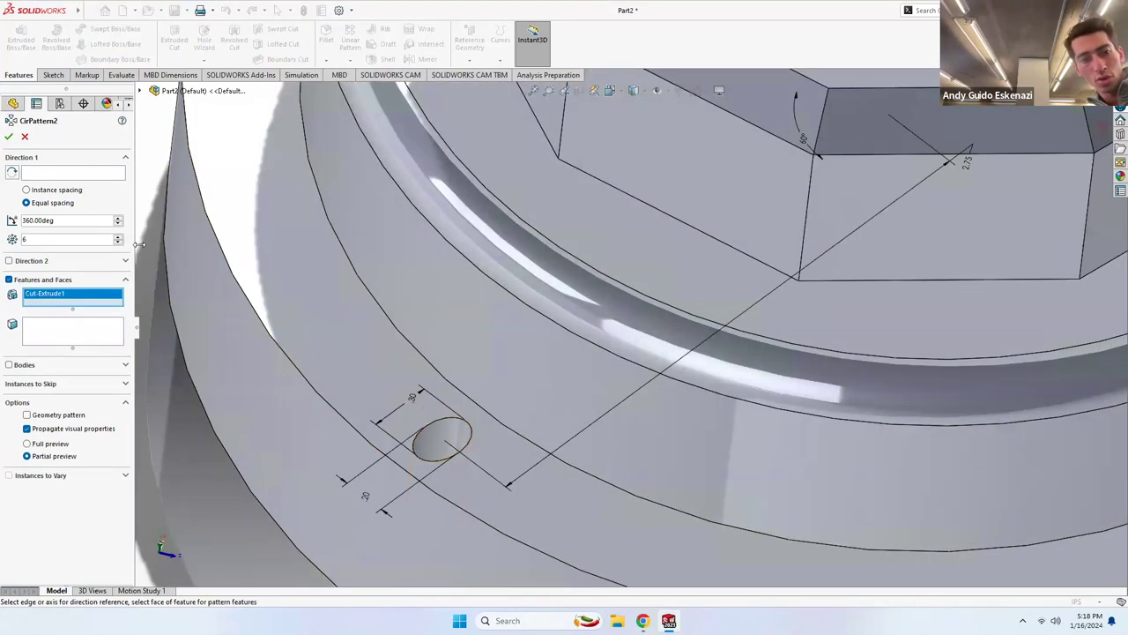
left_click(68, 174)
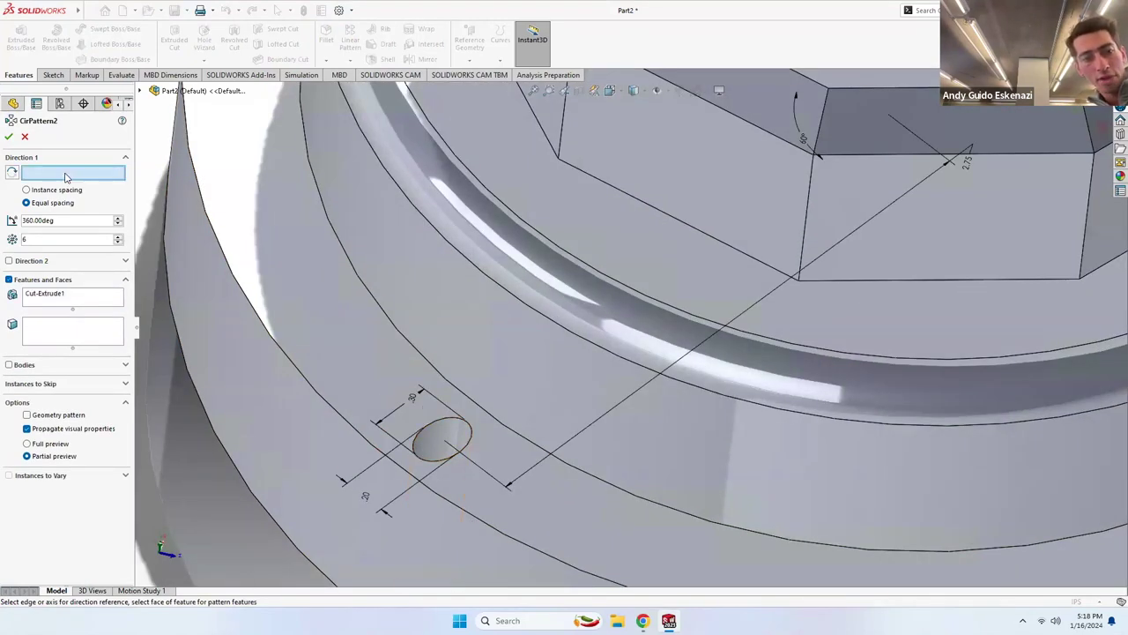
left_click(403, 249)
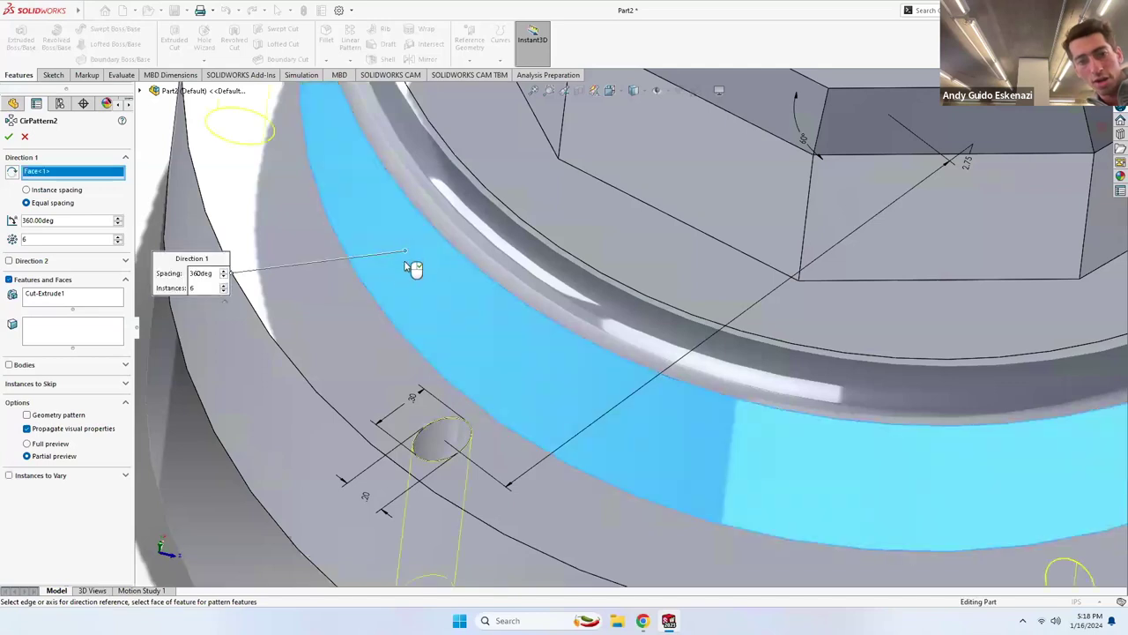
type("12")
key("Return")
left_click(8, 137)
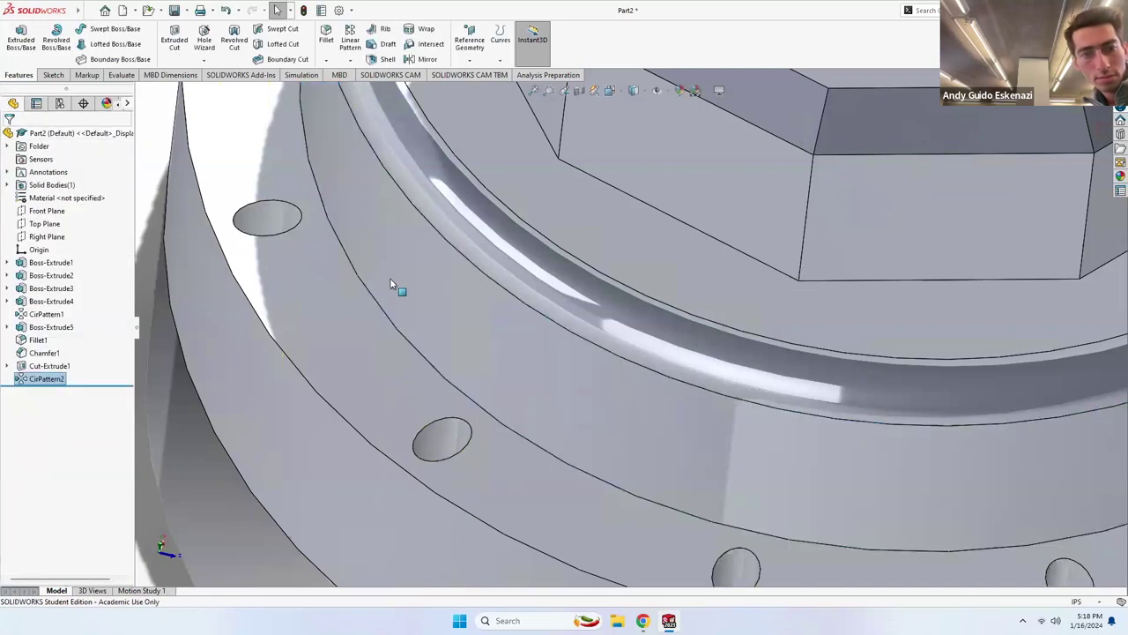
Color the second tier feature and its edge fillet magenta, RGB 255, 0, 255.
key("f")
middle_click_drag(627, 291, 767, 328)
scroll(773, 331, "down", 3)
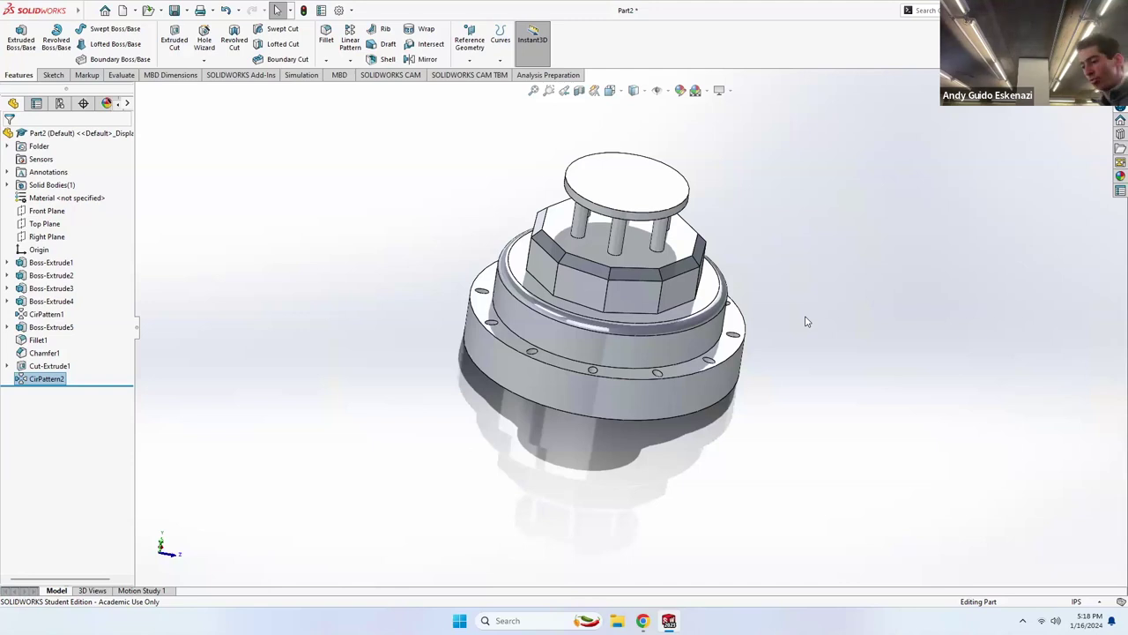
middle_click_drag(798, 265, 845, 230)
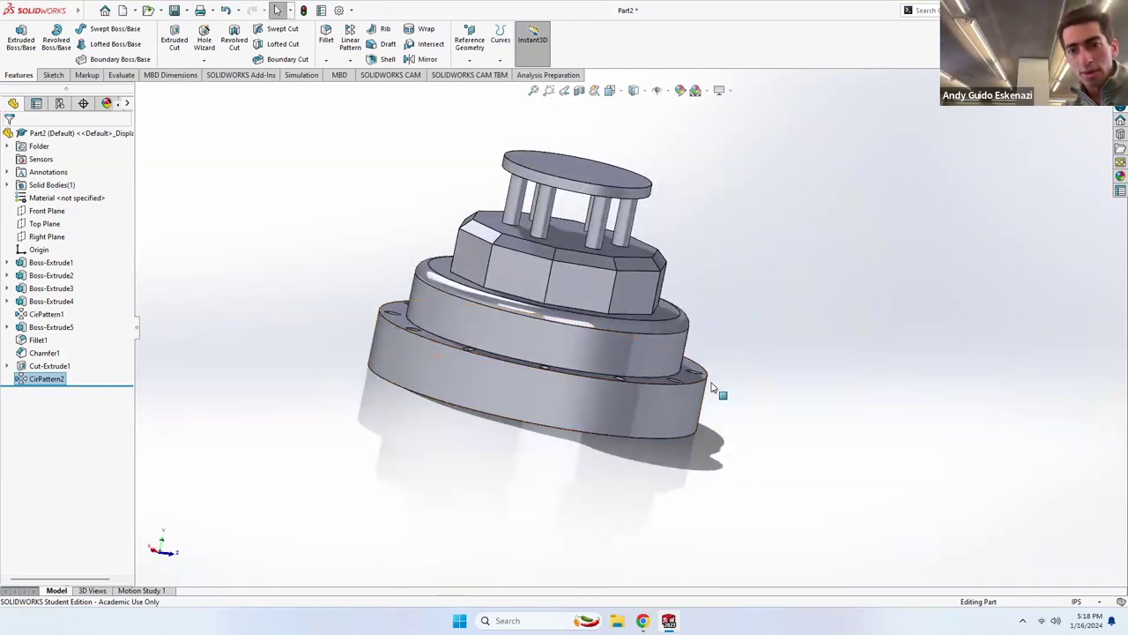
right_click(667, 359)
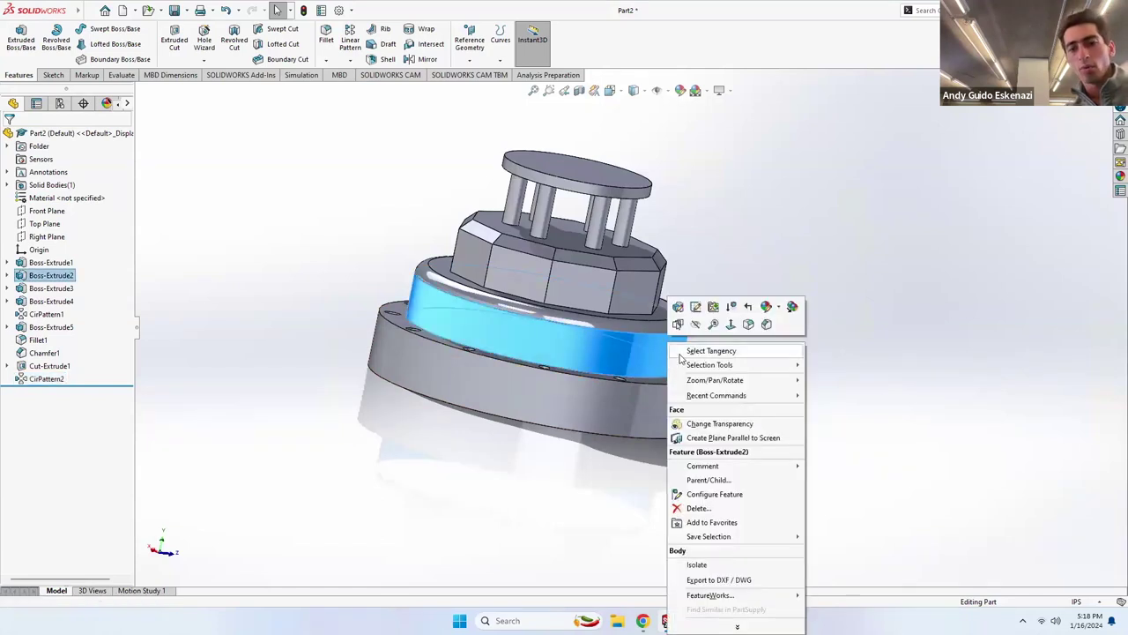
left_click(779, 308)
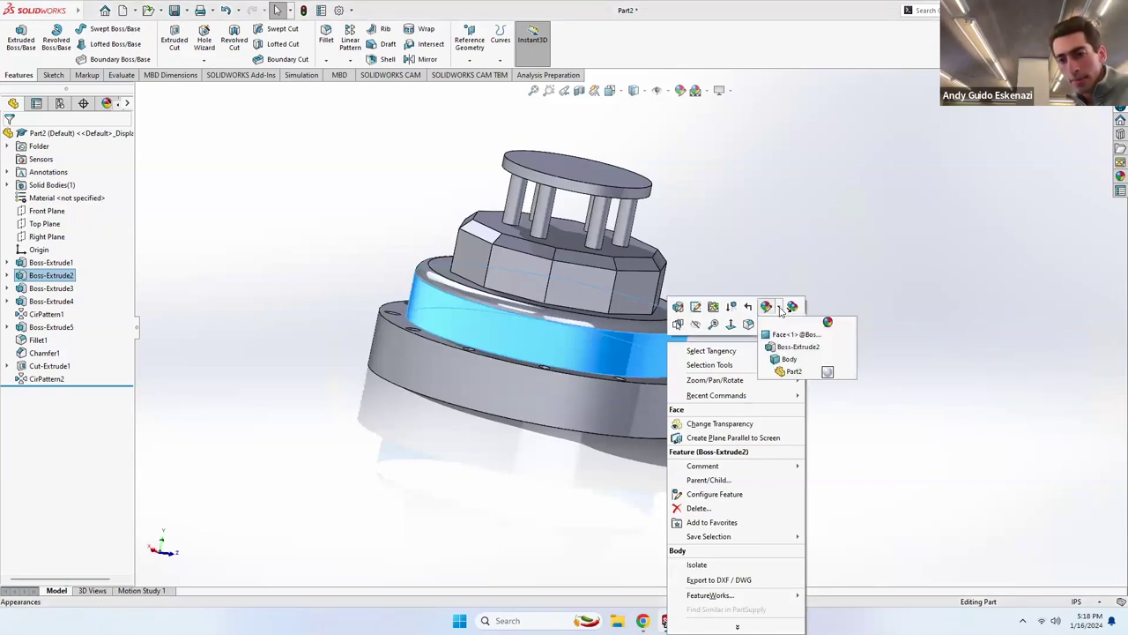
left_click(791, 351)
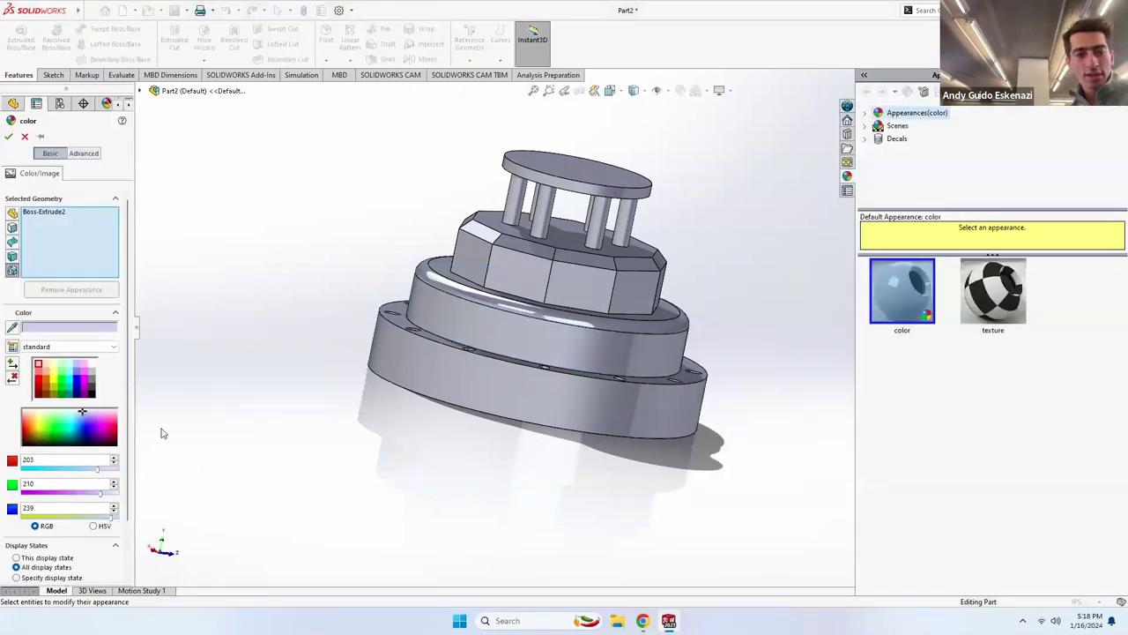
left_click(85, 382)
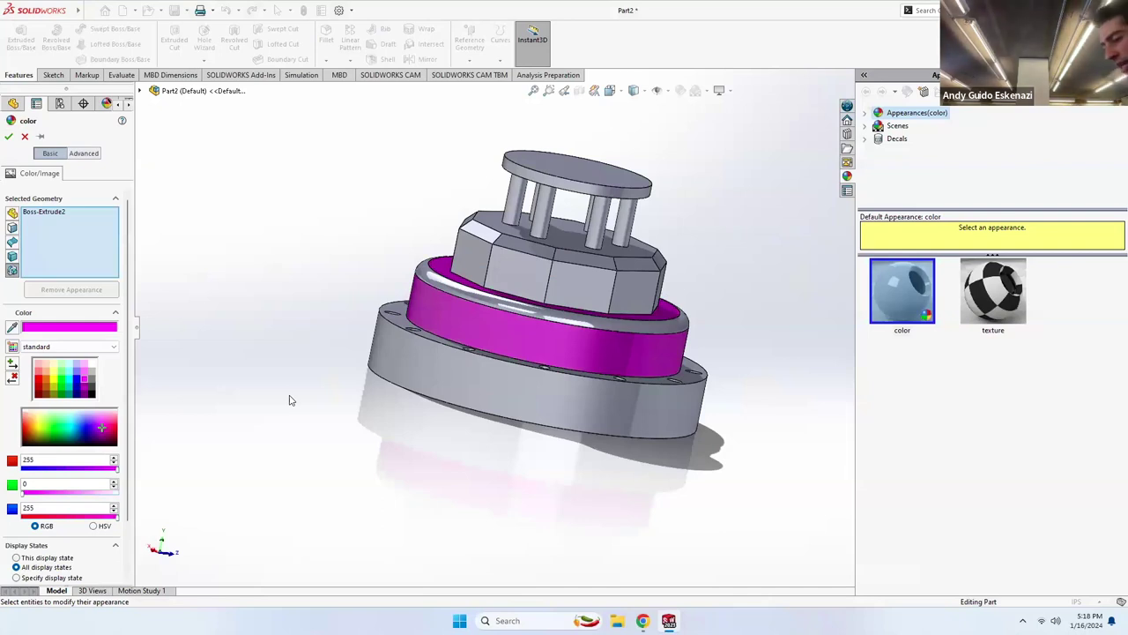
left_click(425, 282)
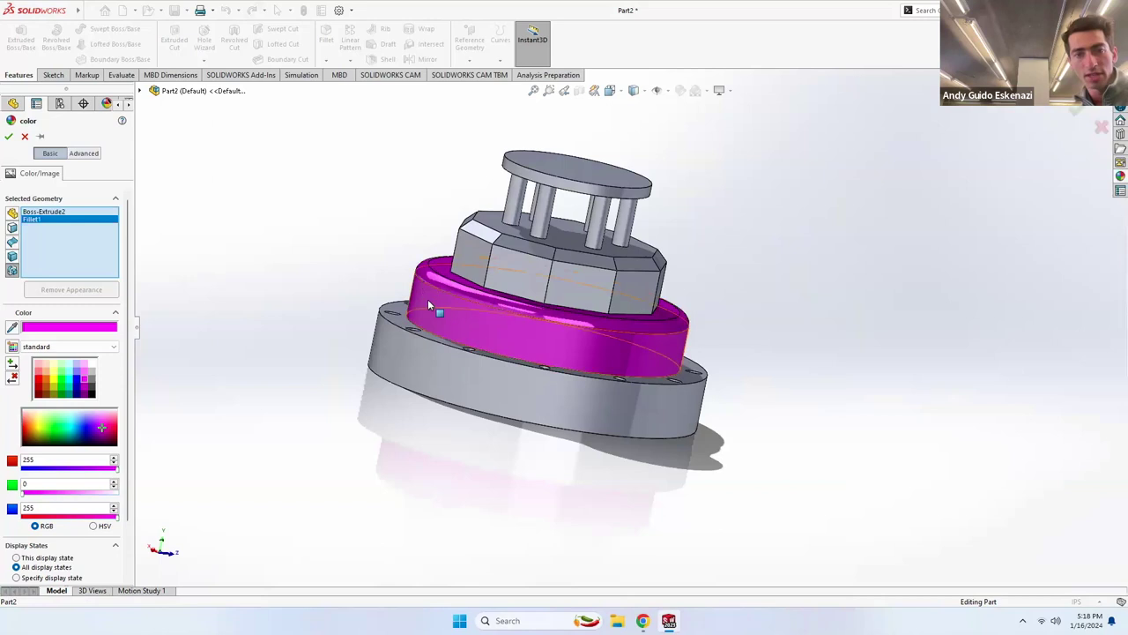
left_click(8, 137)
Apply the satin finish bronze metal appearance to the polygonal tier feature and its chamfer.
middle_click_drag(604, 265, 557, 318)
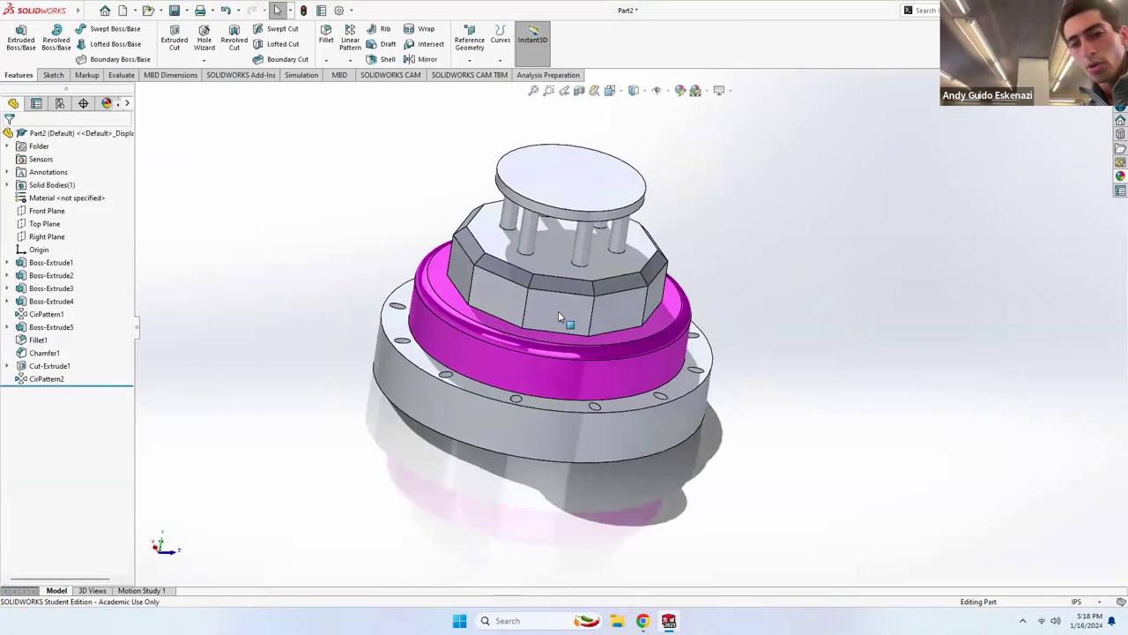
scroll(554, 305, "down", 5)
left_click(678, 339)
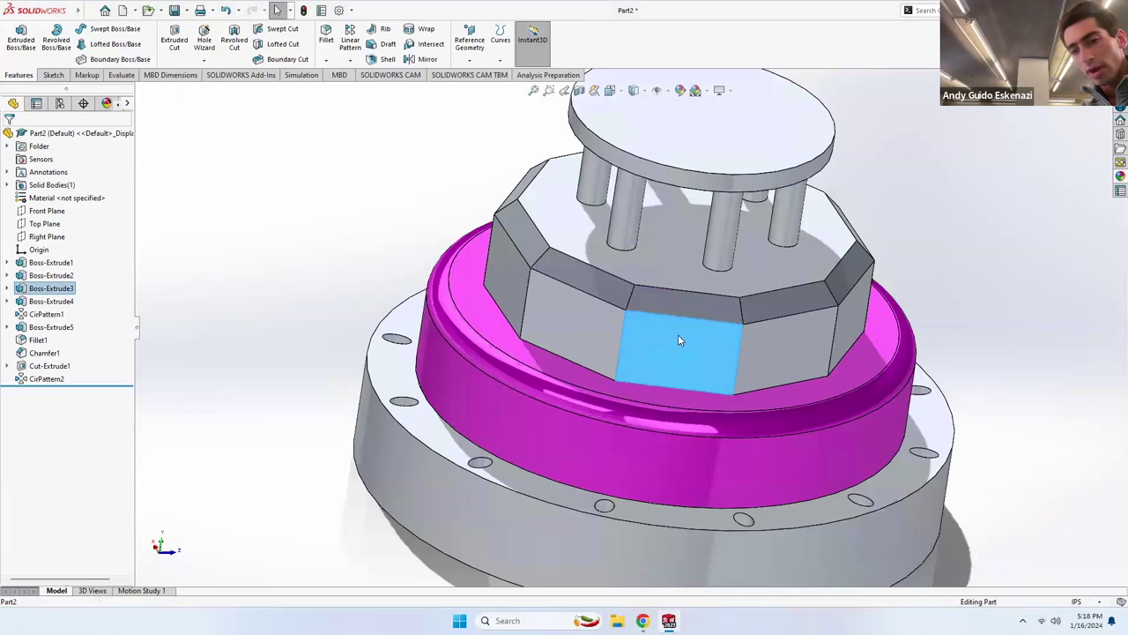
right_click(678, 340)
left_click(791, 302)
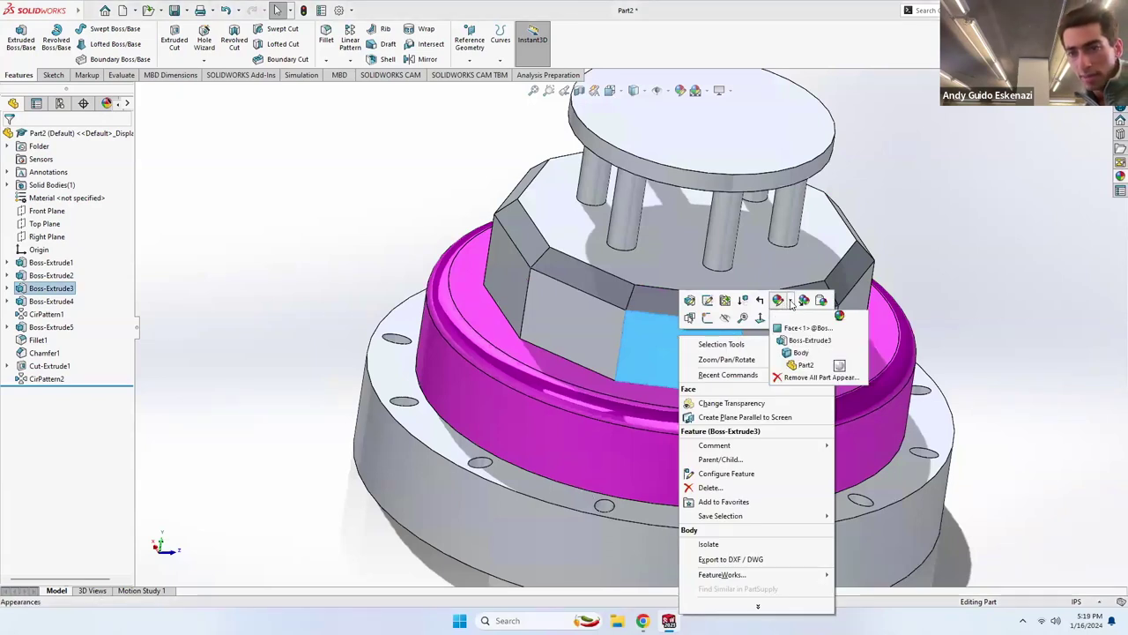
left_click(798, 340)
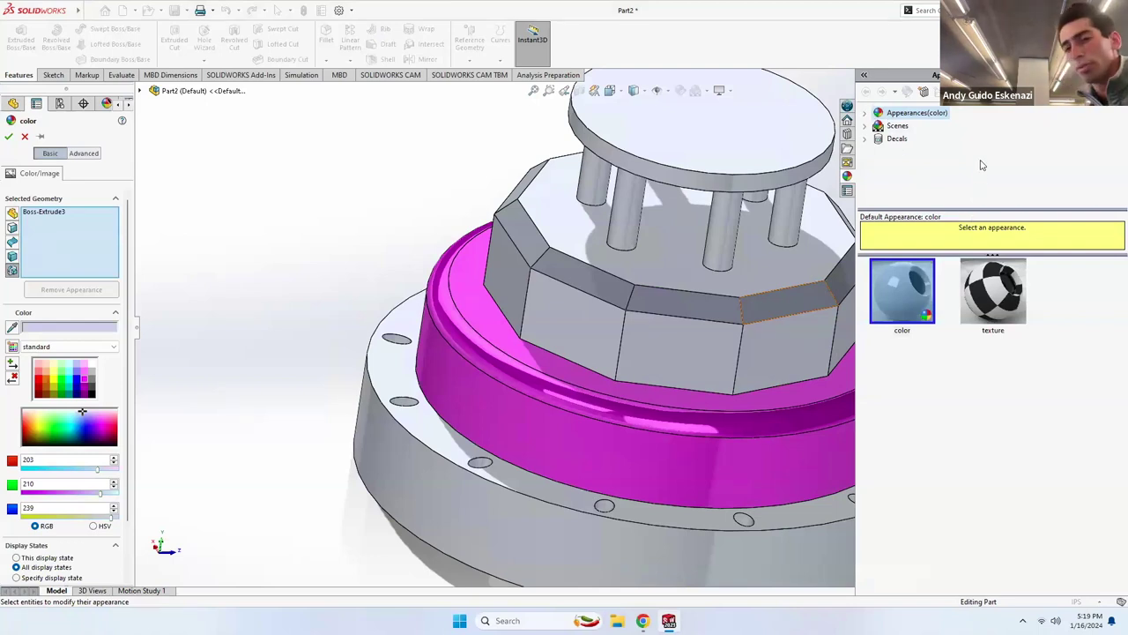
left_click(865, 113)
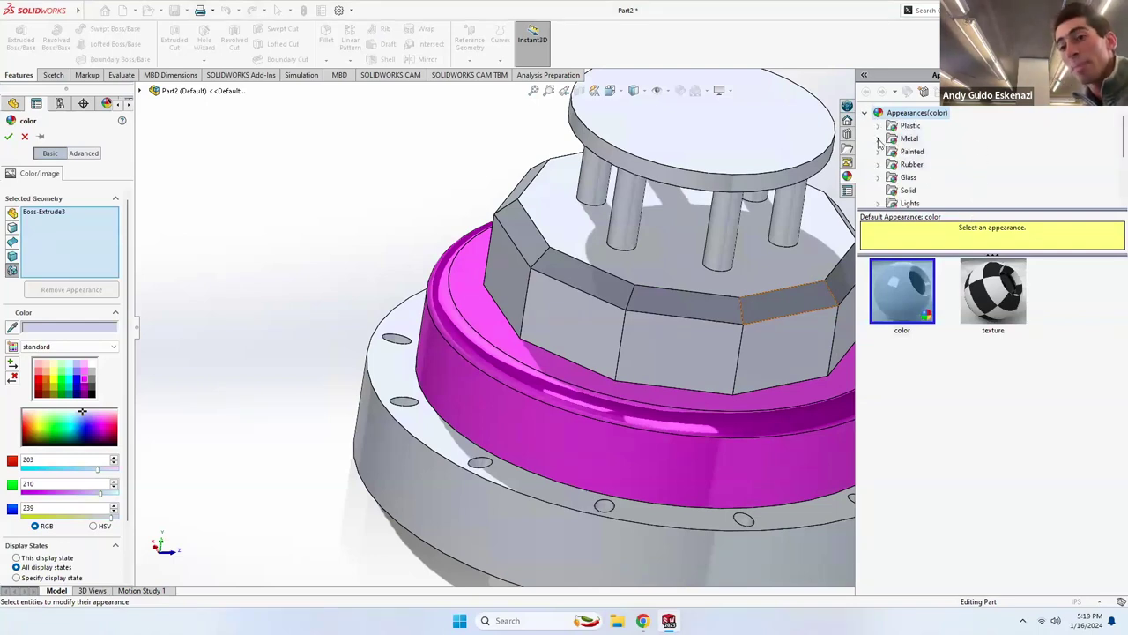
left_click(879, 140)
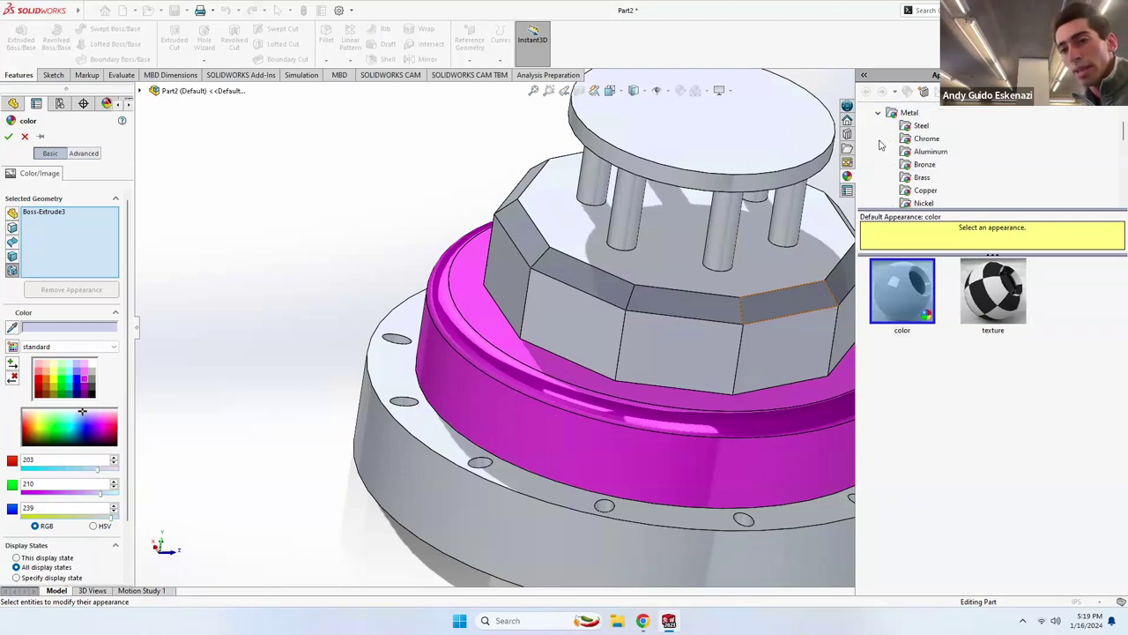
left_click(922, 165)
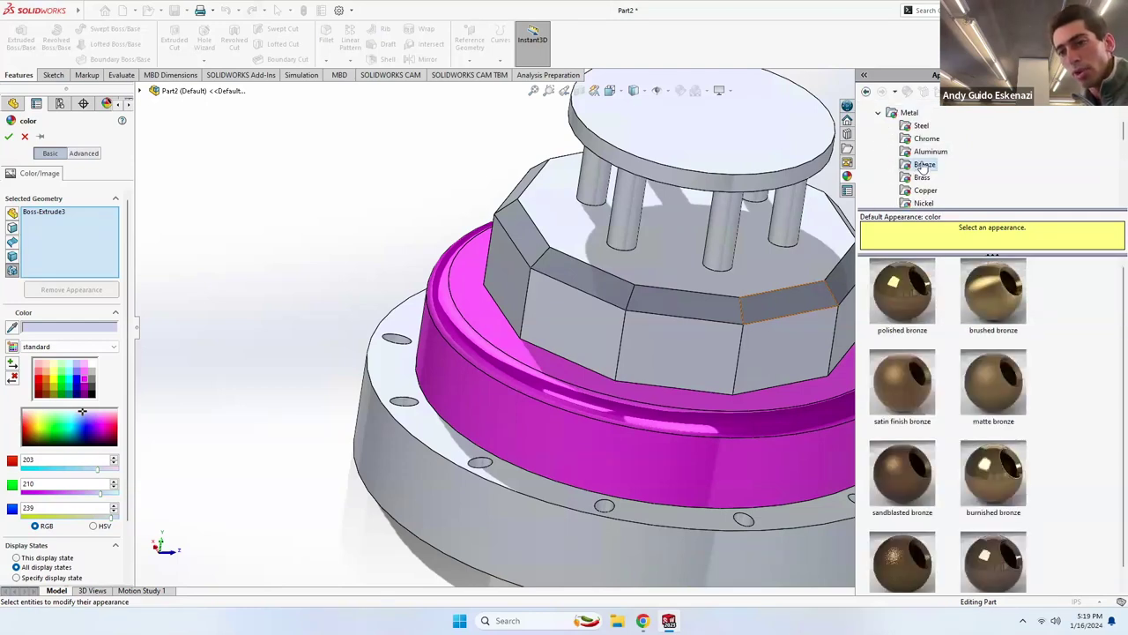
left_click(930, 381)
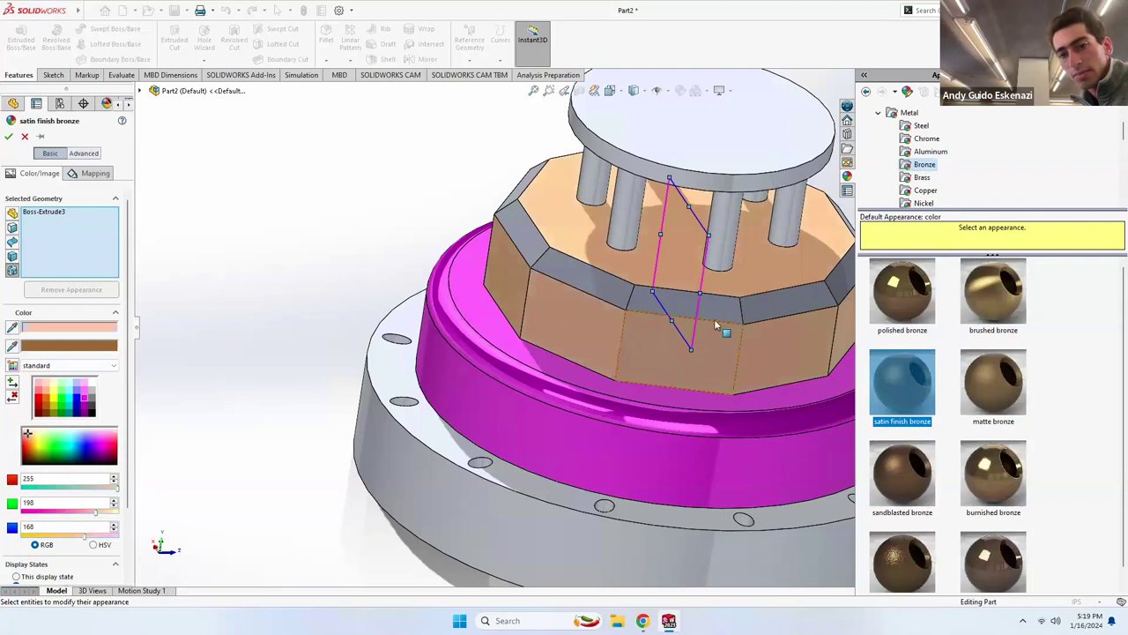
left_click(745, 326)
left_click(9, 137)
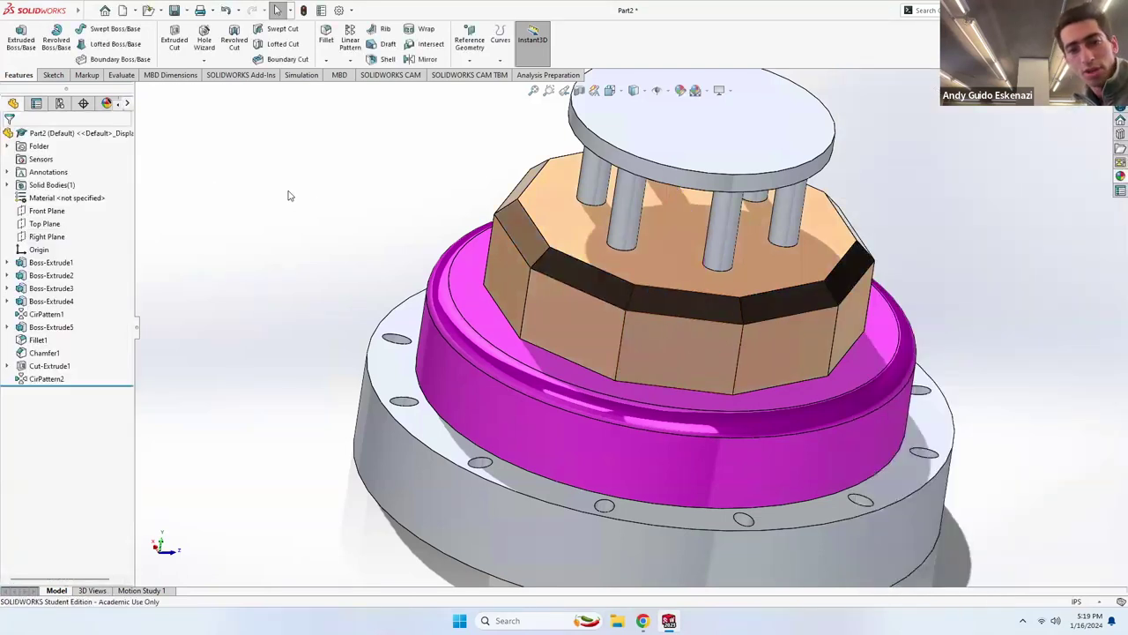
right_click(626, 200)
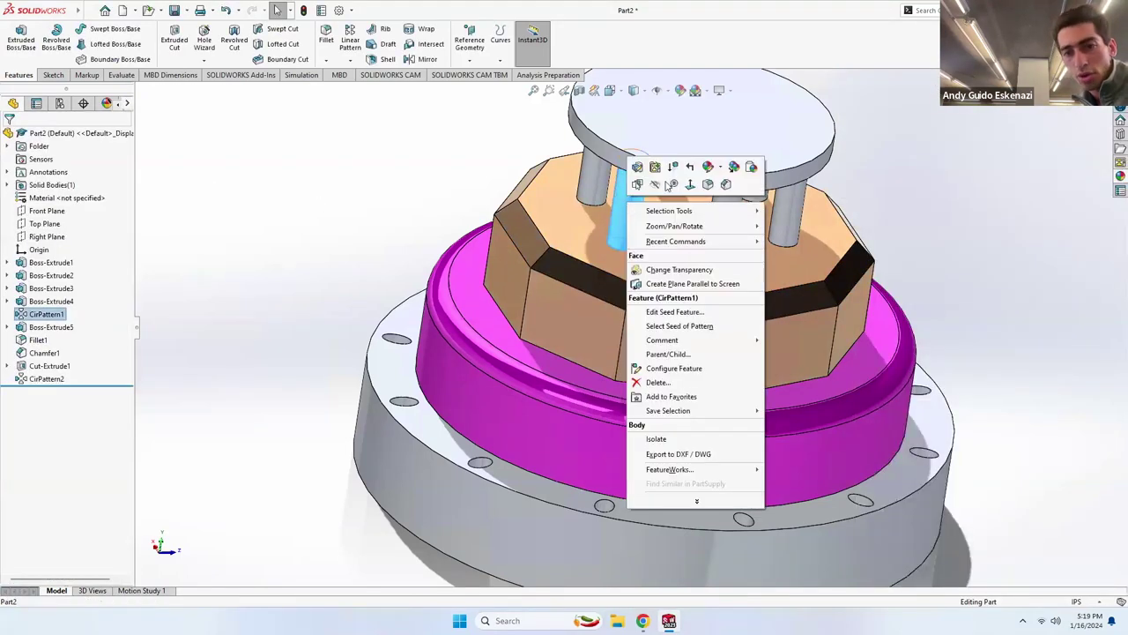
left_click(722, 167)
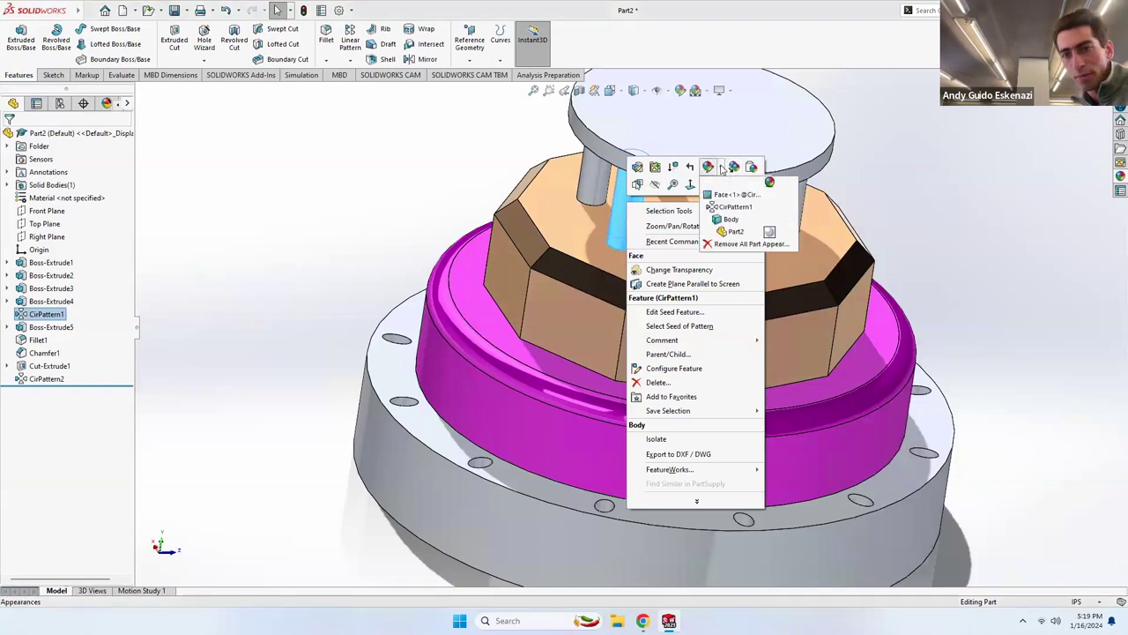
left_click(421, 192)
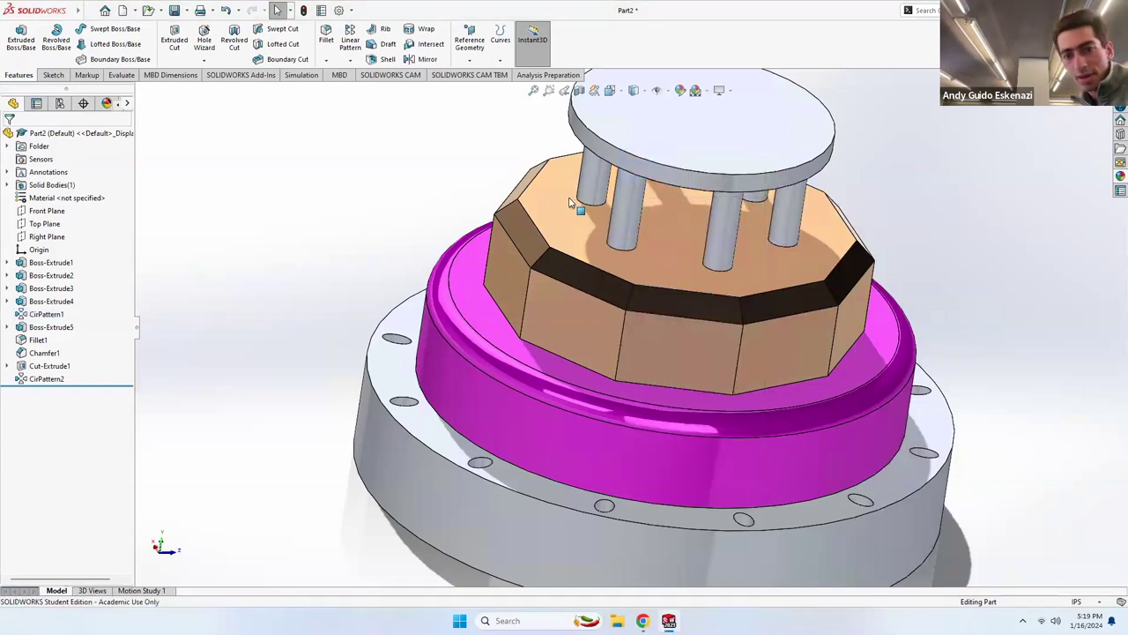
Apply the polished silver metal appearance to the circular pattern of posts and the original seed post.
right_click(620, 202)
left_click(714, 167)
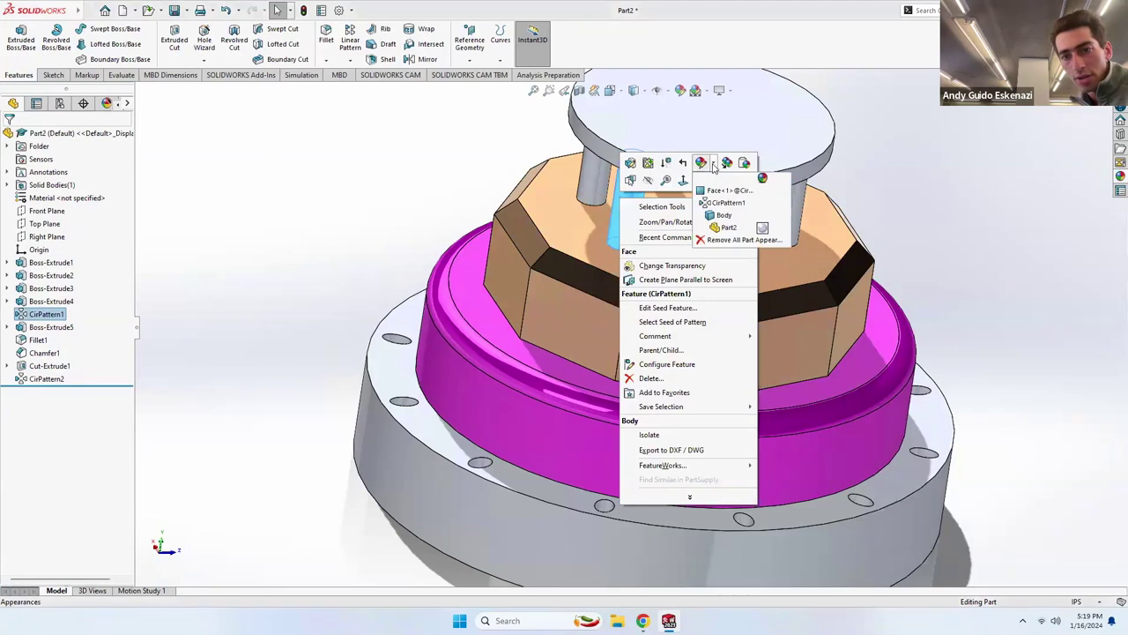
left_click(732, 204)
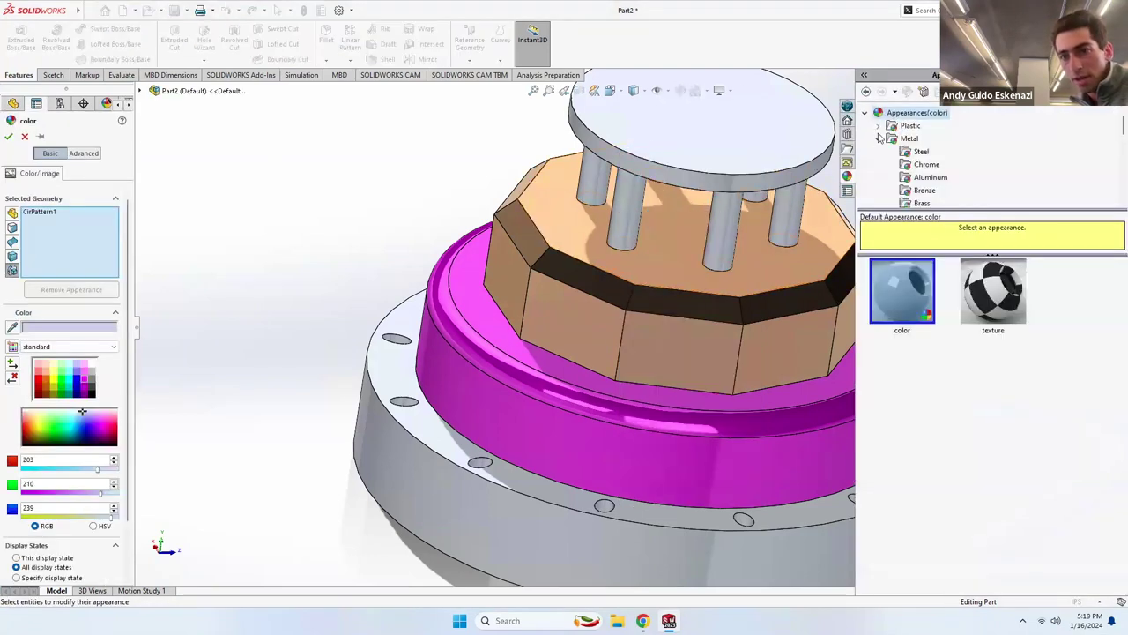
scroll(929, 177, "down", 2)
scroll(933, 184, "down", 1)
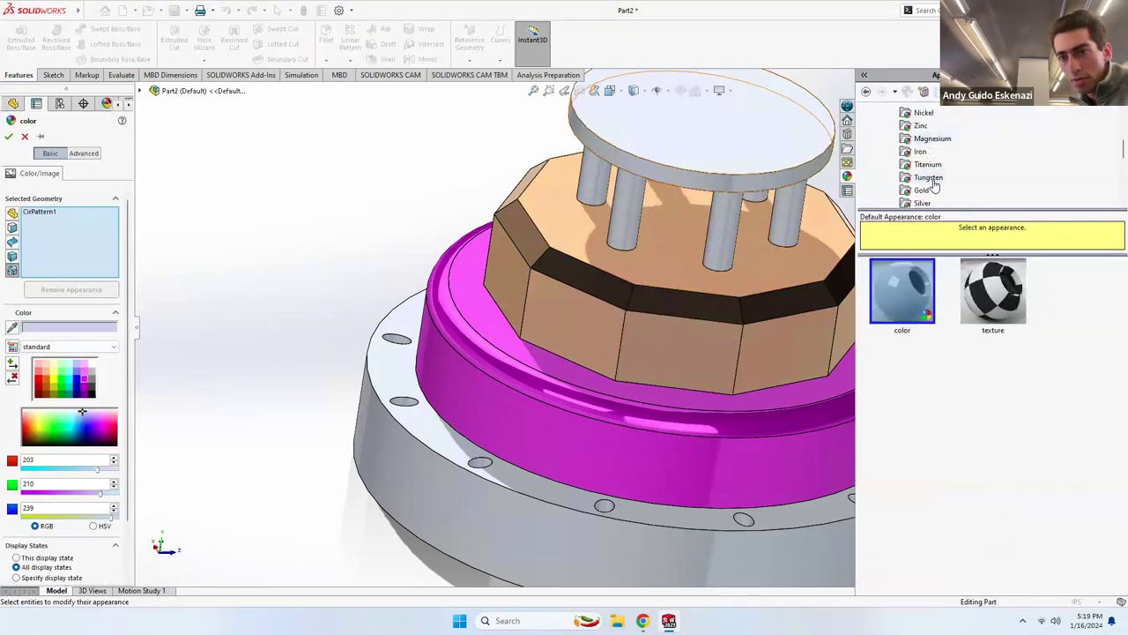
left_click(924, 202)
left_click(911, 300)
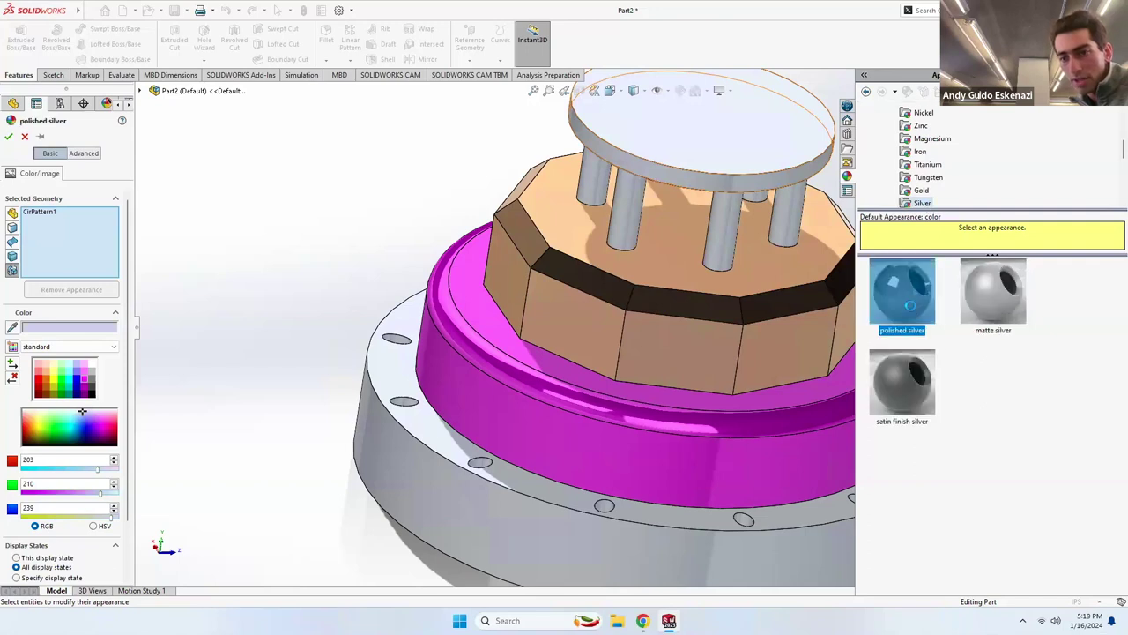
left_click(541, 228)
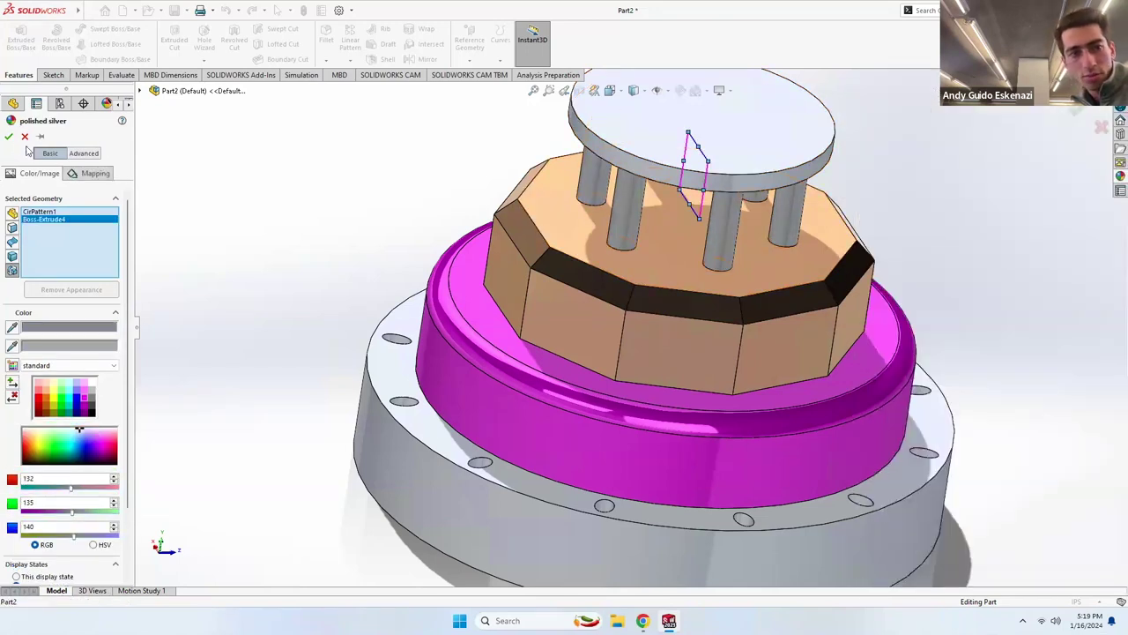
left_click(9, 136)
scroll(745, 247, "up", 3)
middle_click_drag(893, 273, 876, 247)
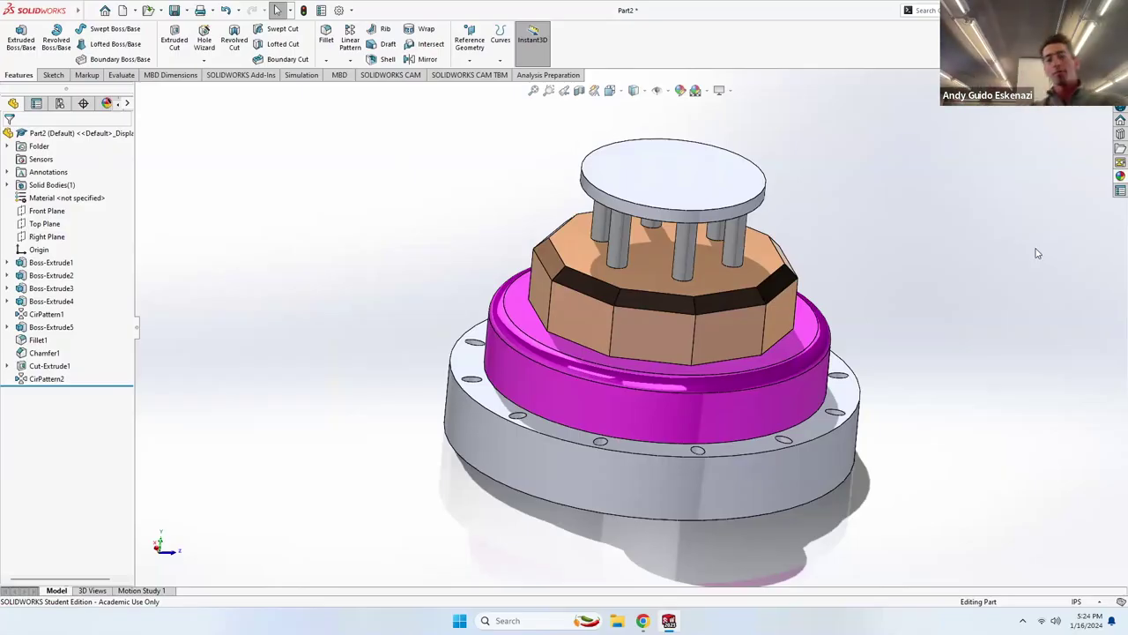
middle_click_drag(957, 208, 960, 238)
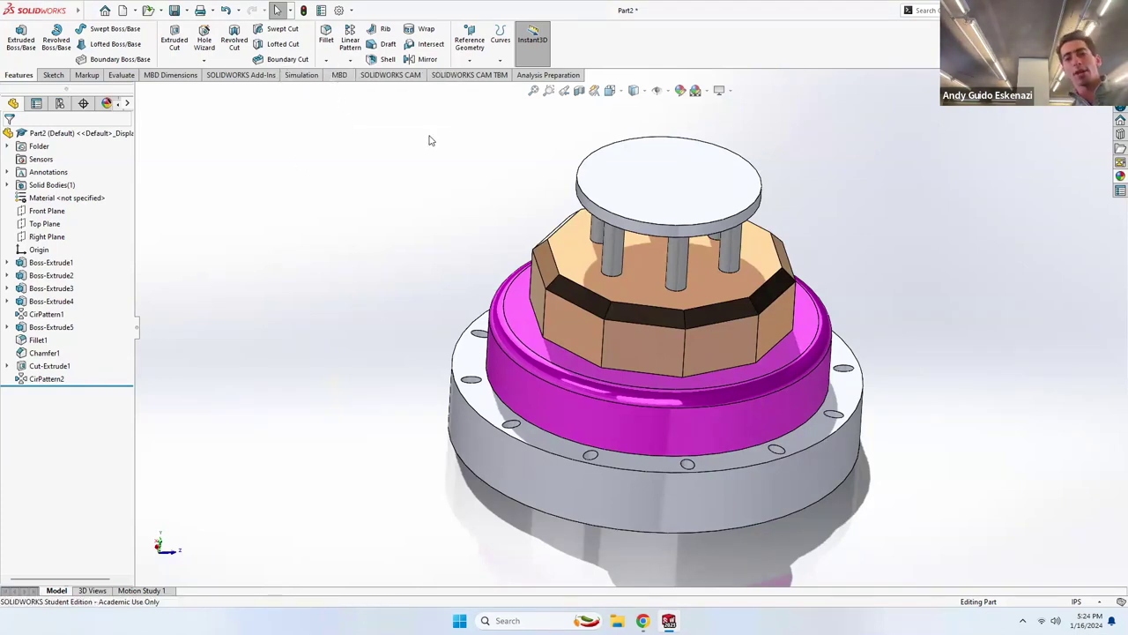
left_click(52, 76)
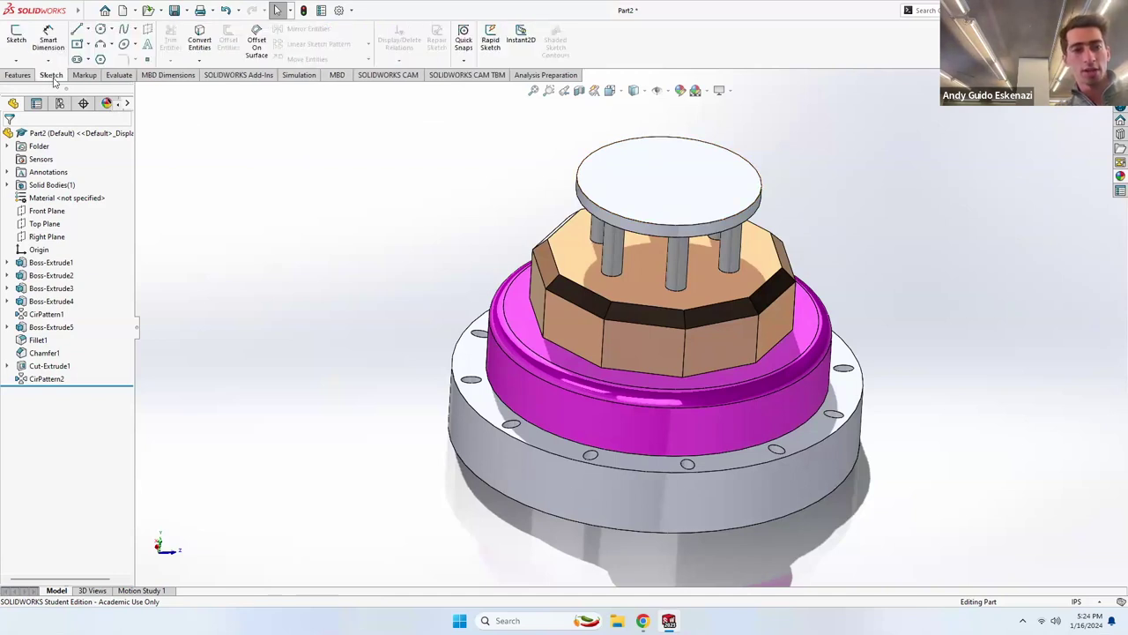
Start a sketch on the top disk's upper face and draw a vertical centerline about 0.92 in long inward from its edge.
left_click(14, 40)
left_click(644, 176)
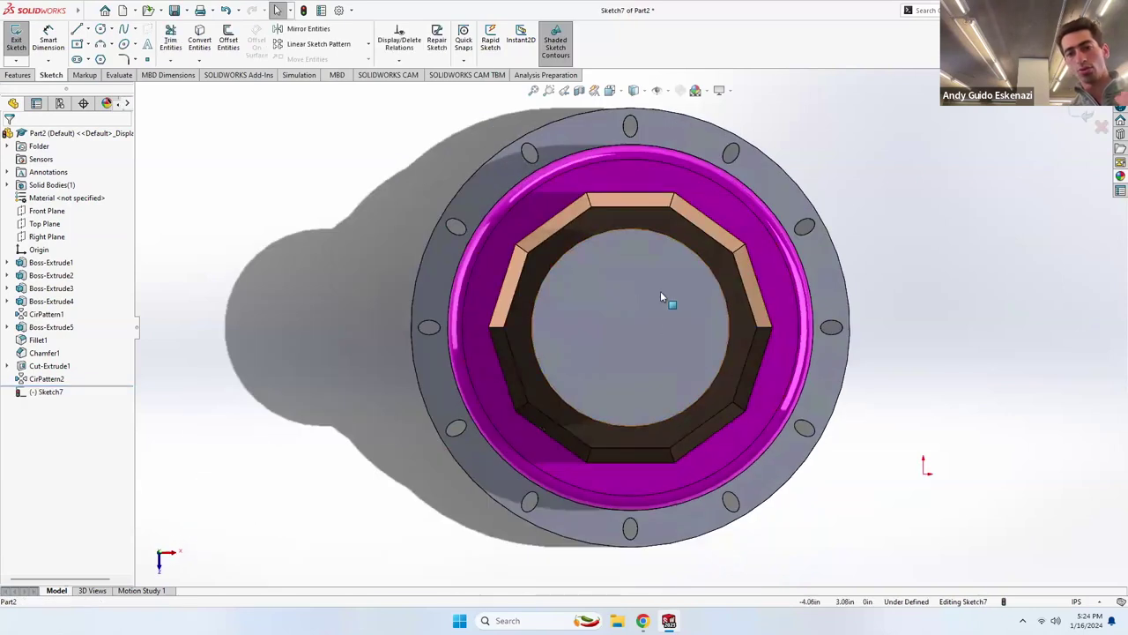
key("ctrl+7")
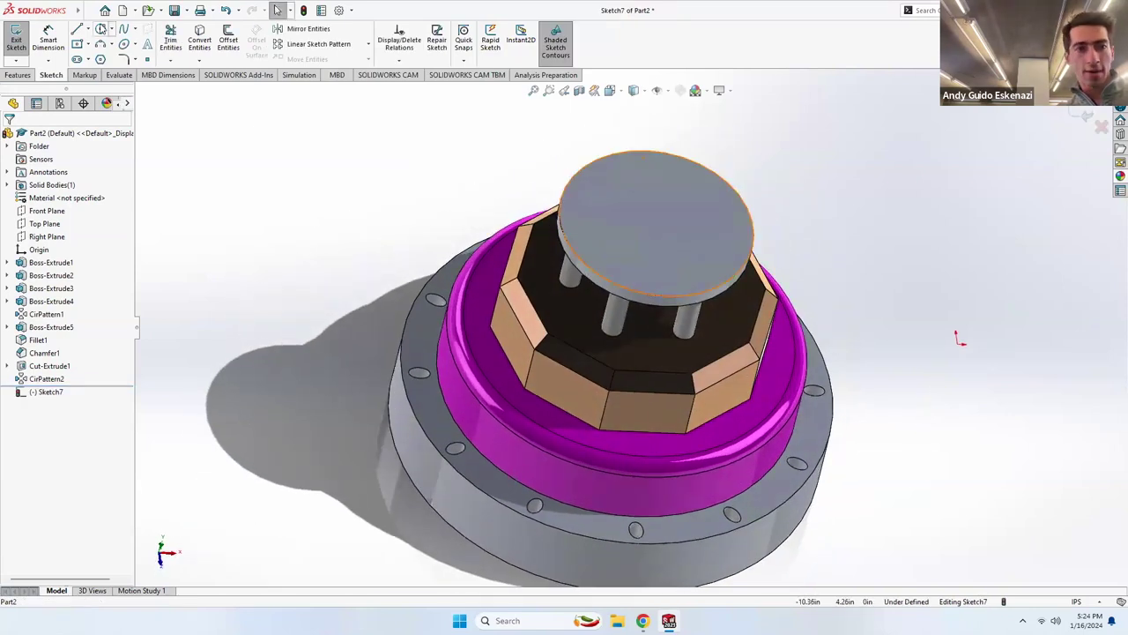
left_click(88, 29)
left_click(110, 54)
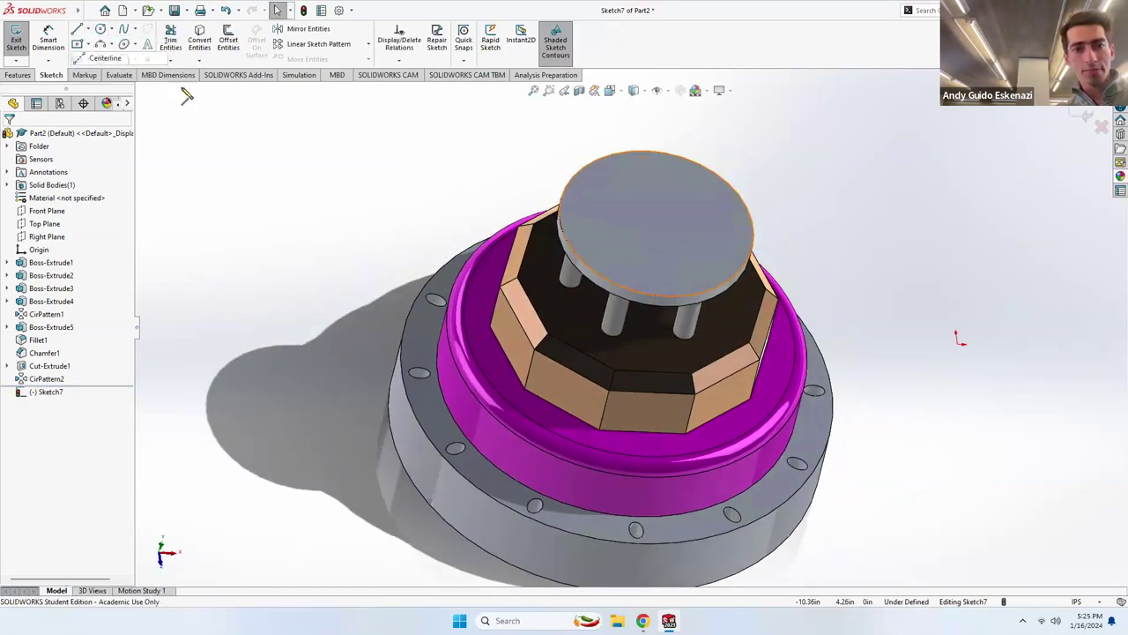
left_click(647, 150)
double_click(653, 201)
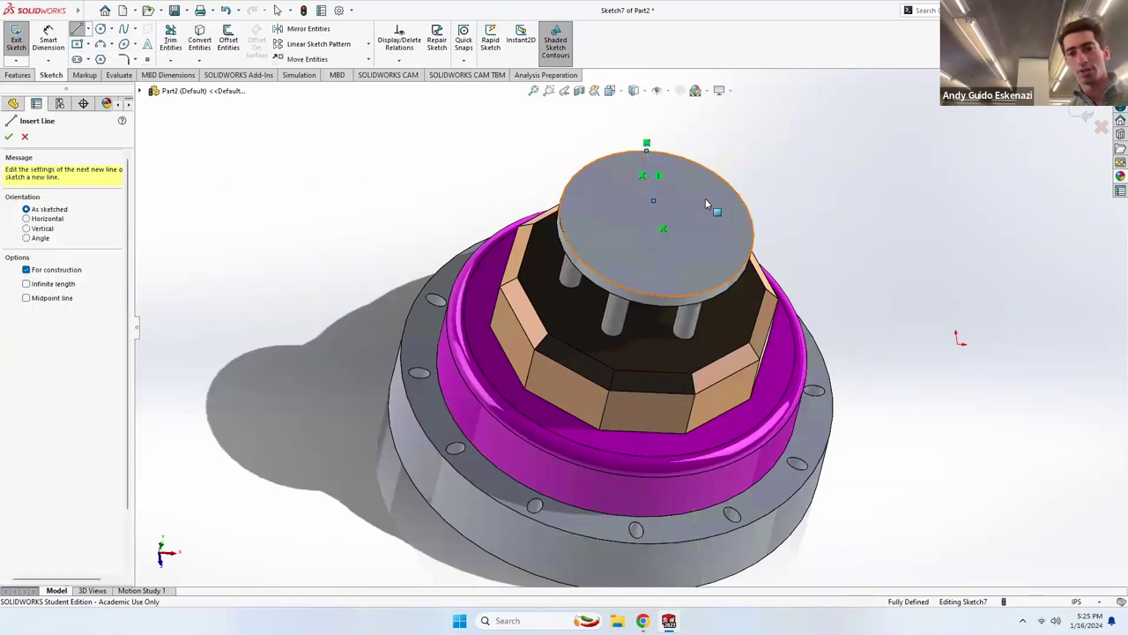
key("Escape")
scroll(652, 234, "down", 6)
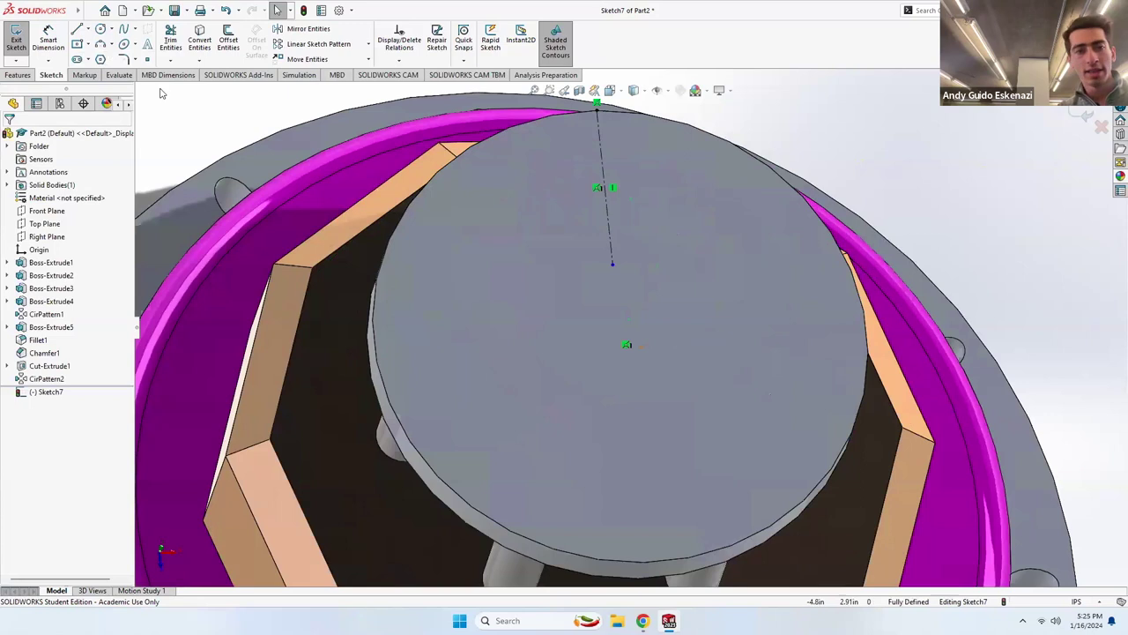
Sketch a 10-sided inscribed-circle polygon centered on the inner endpoint of the centerline, with sides about 0.21 in long.
left_click(100, 60)
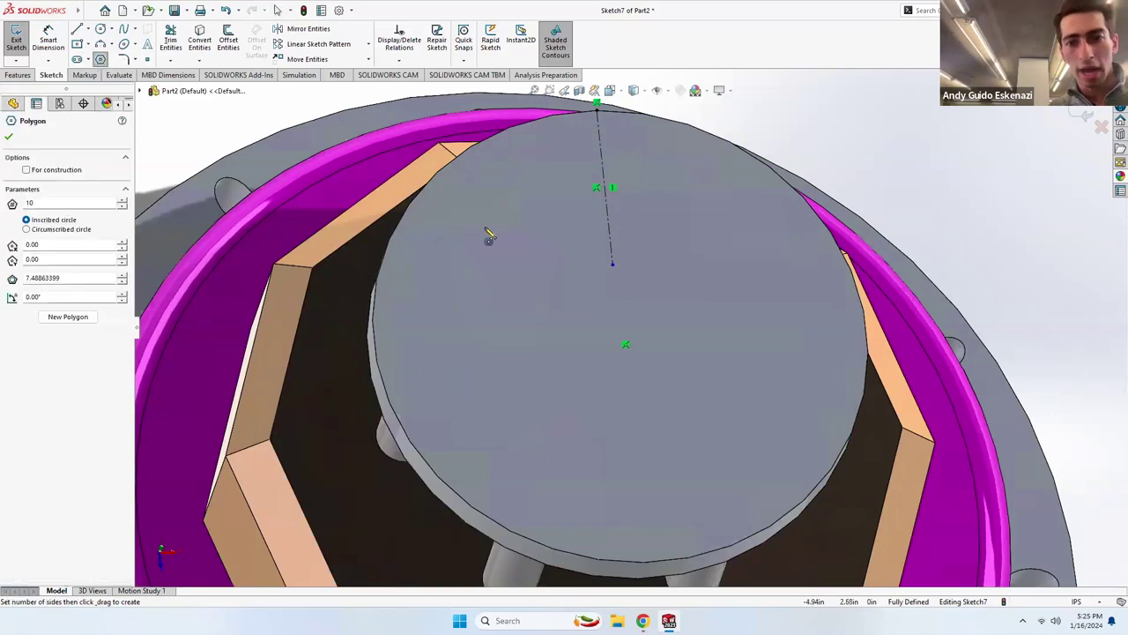
left_click(611, 262)
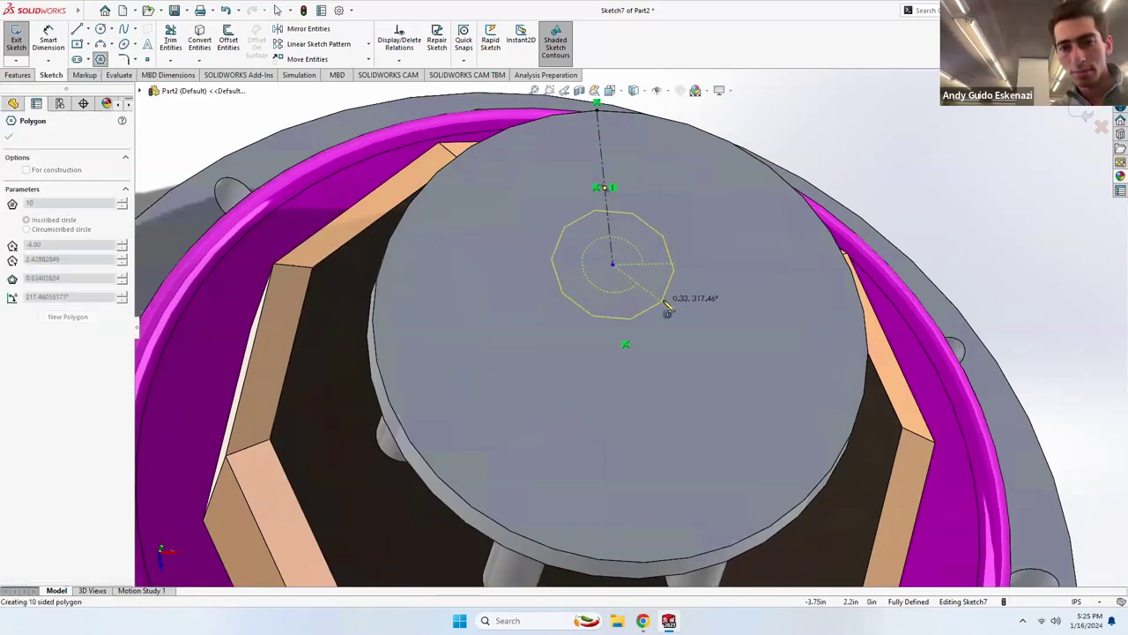
left_click(667, 309)
key("Escape")
right_click_drag(668, 309, 631, 212)
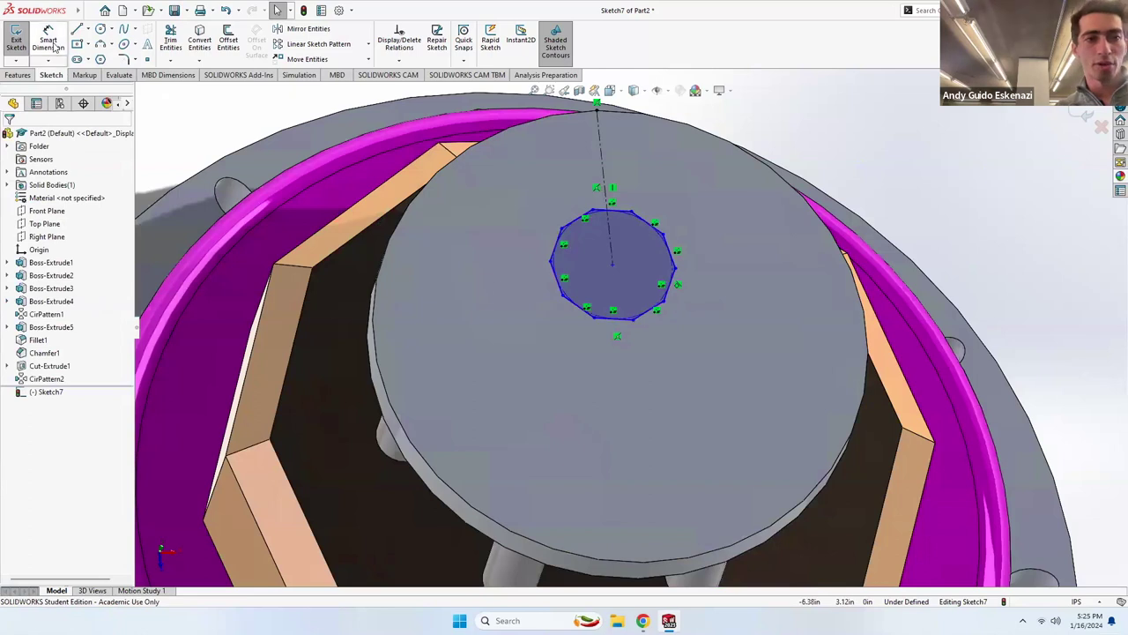
Dimension one side of the polygon to 0.3 in.
scroll(632, 212, "down", 4)
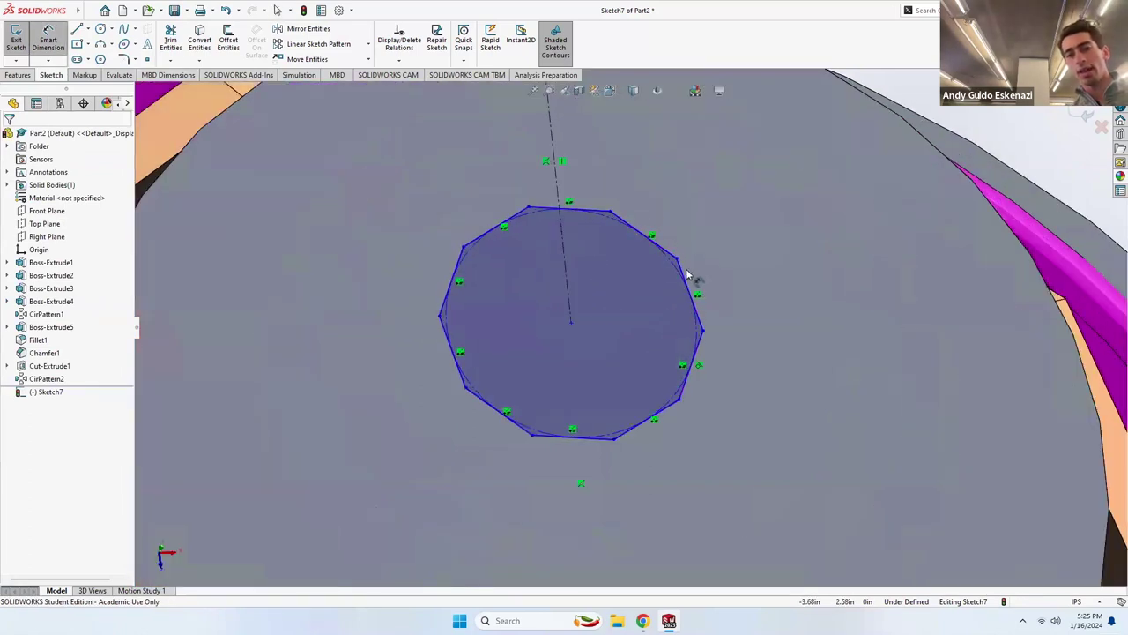
left_click(687, 276)
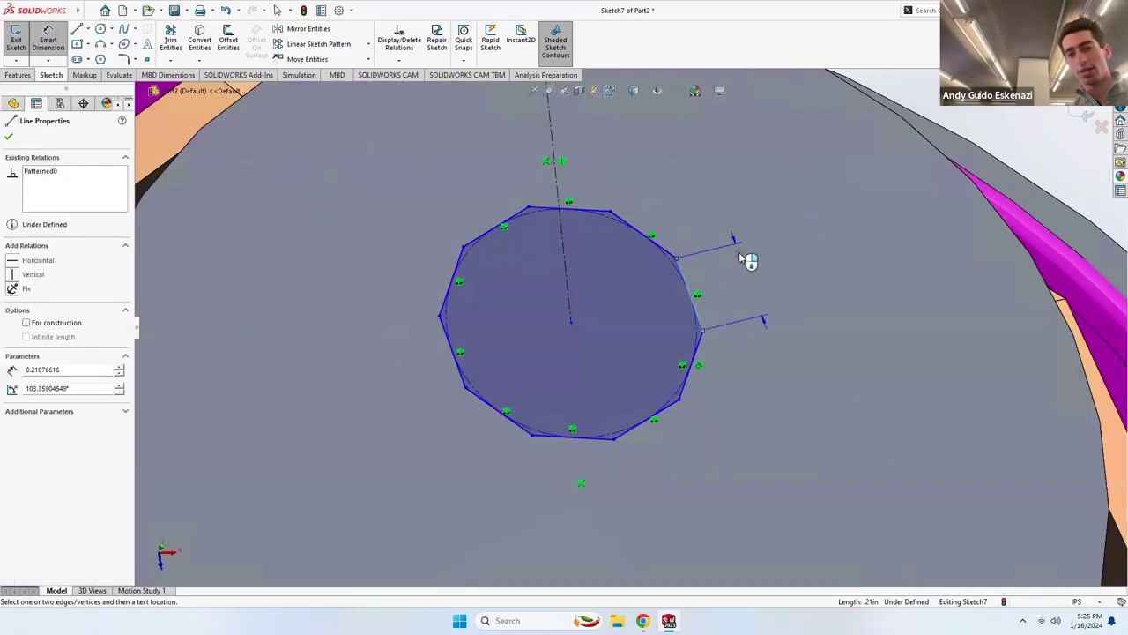
left_click(745, 258)
type("0.3")
key("Return")
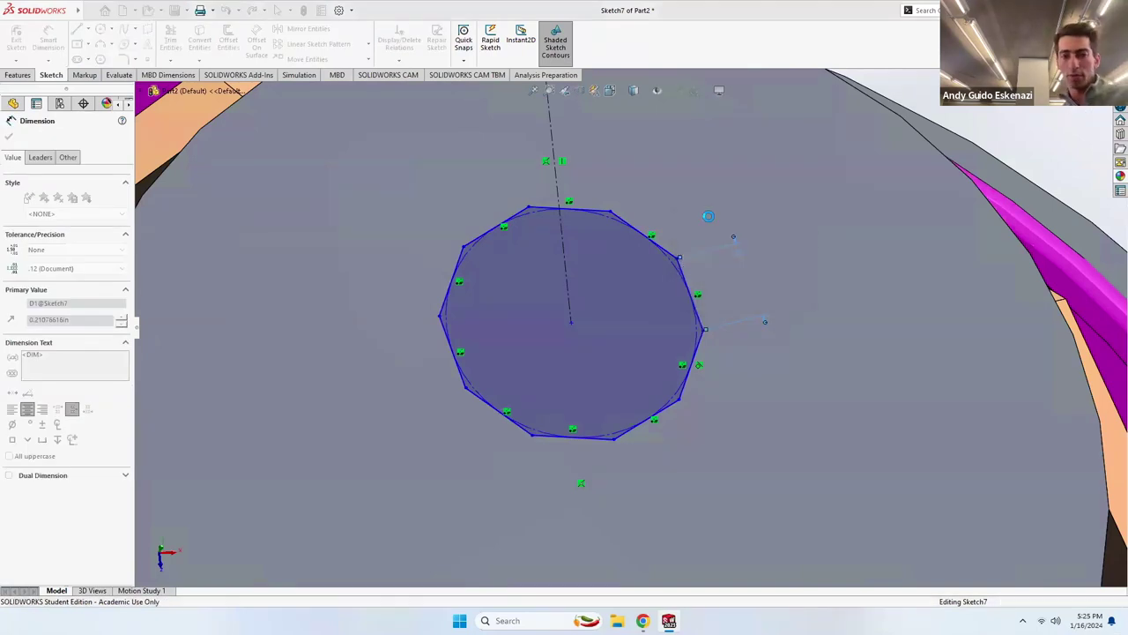
Set the angle between the polygon side crossed by the centerline and the vertical centerline to 90 degrees.
left_click(587, 162)
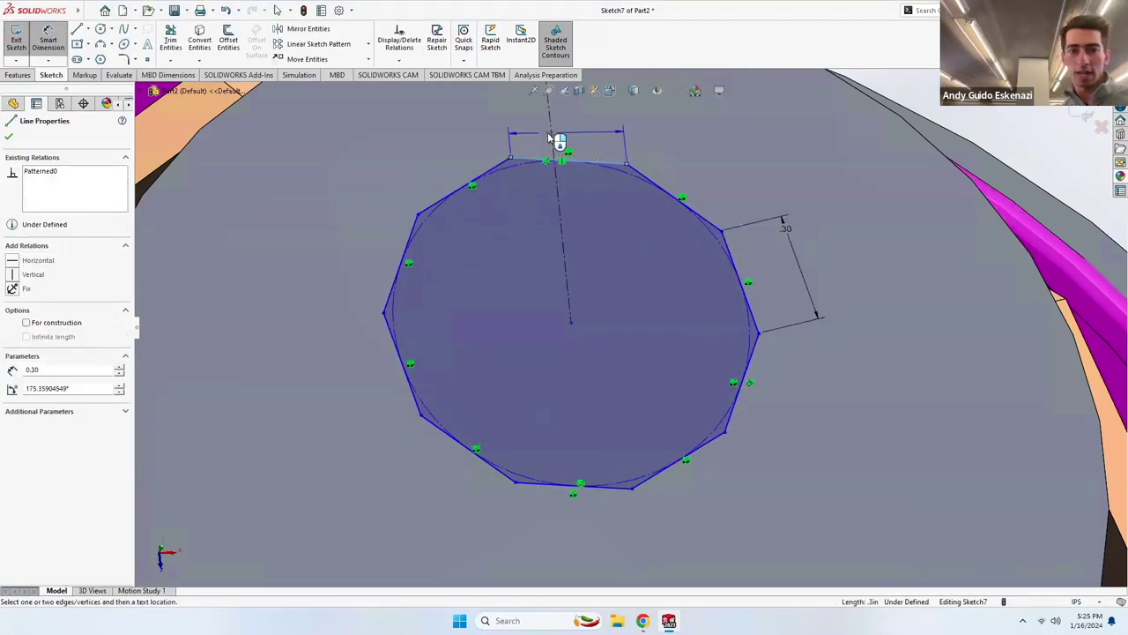
left_click(579, 138)
type("90")
key("Return")
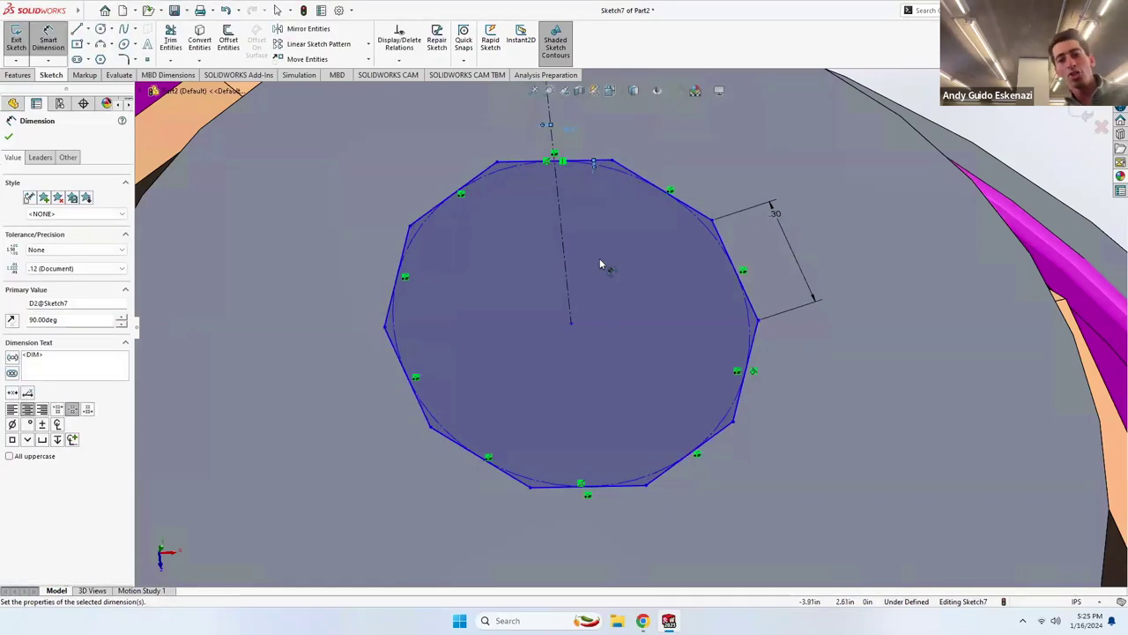
scroll(536, 321, "down", 5)
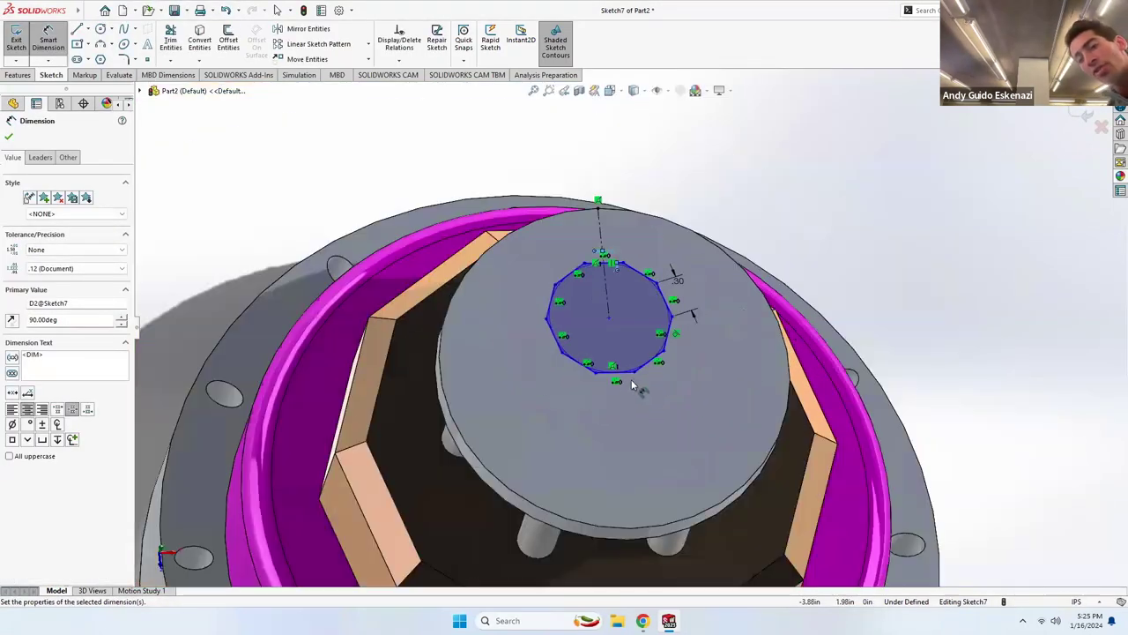
left_click(601, 251)
key("Escape")
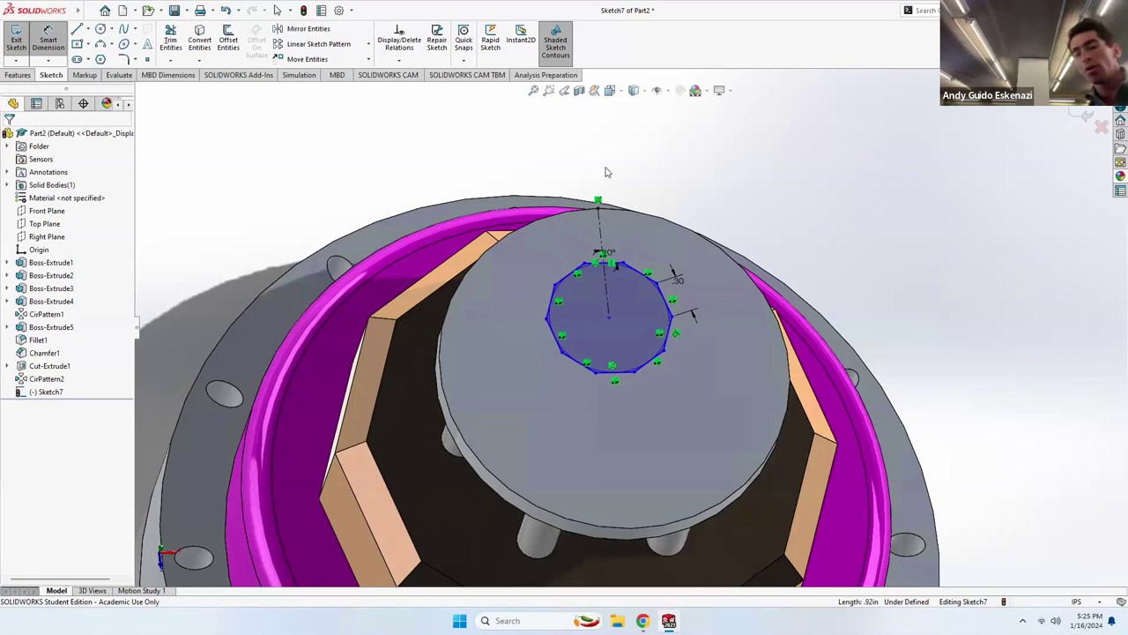
Draw a second centerline about 1.73 in long from the polygon's center to the opposite edge of the disk.
left_click(89, 30)
left_click(101, 54)
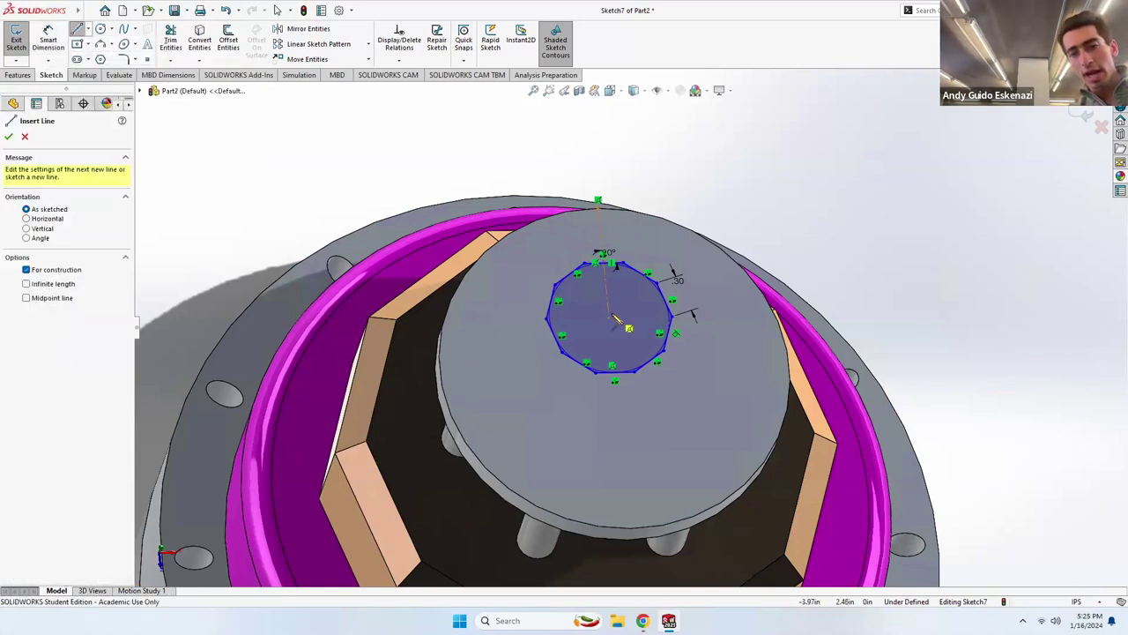
left_click(608, 317)
left_click(535, 499)
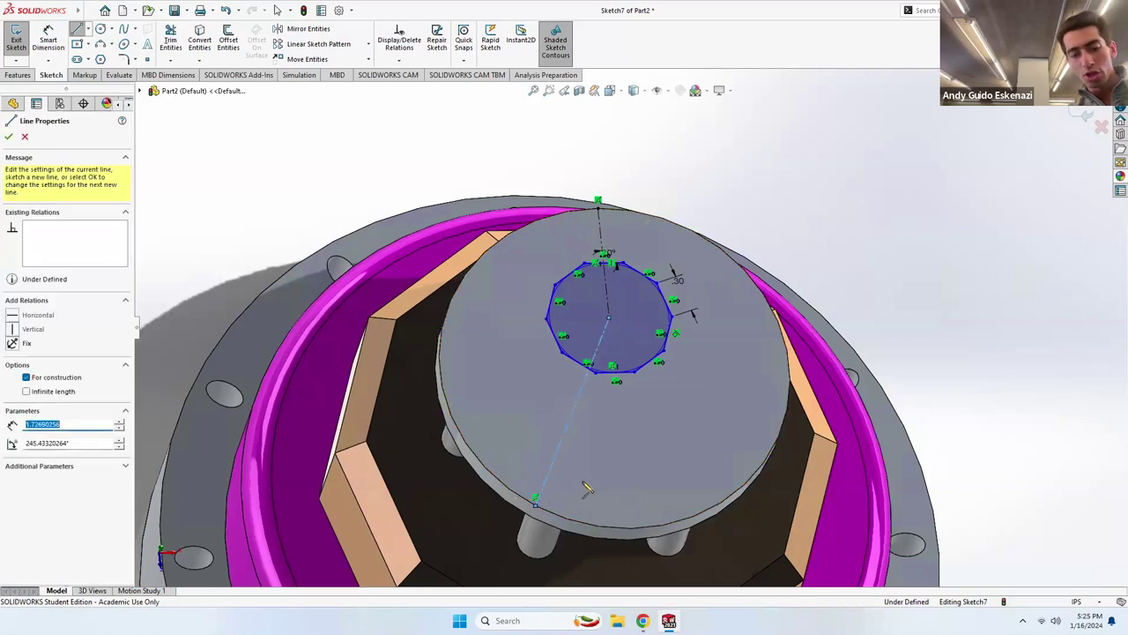
key("Escape")
Make the slanted second centerline collinear with the vertical centerline.
key("ctrl+8")
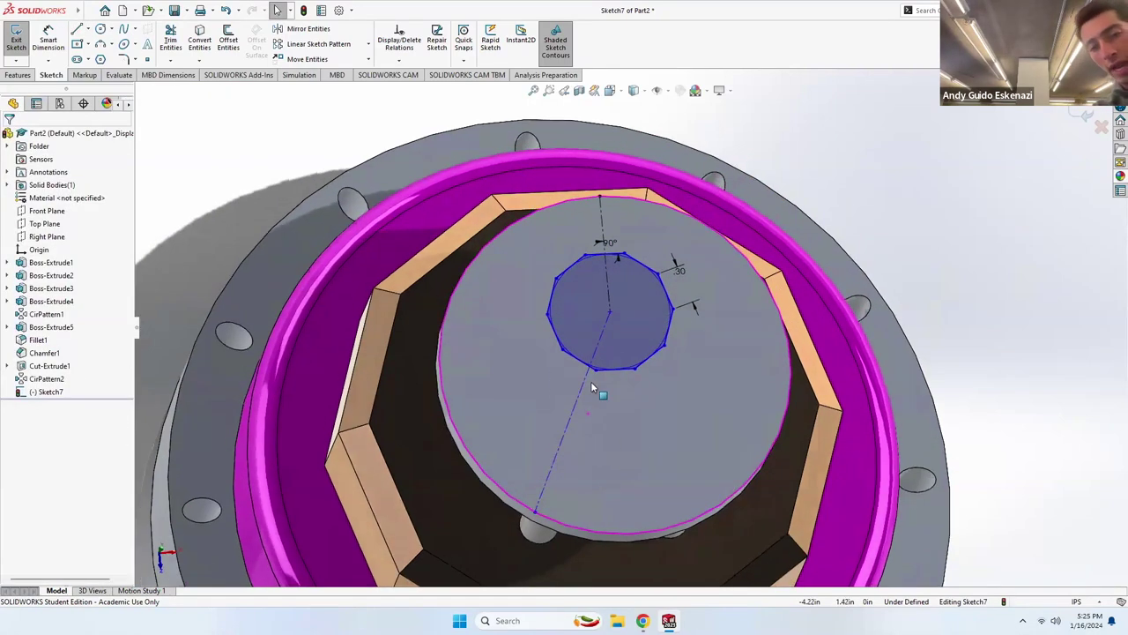
scroll(624, 295, "down", 5)
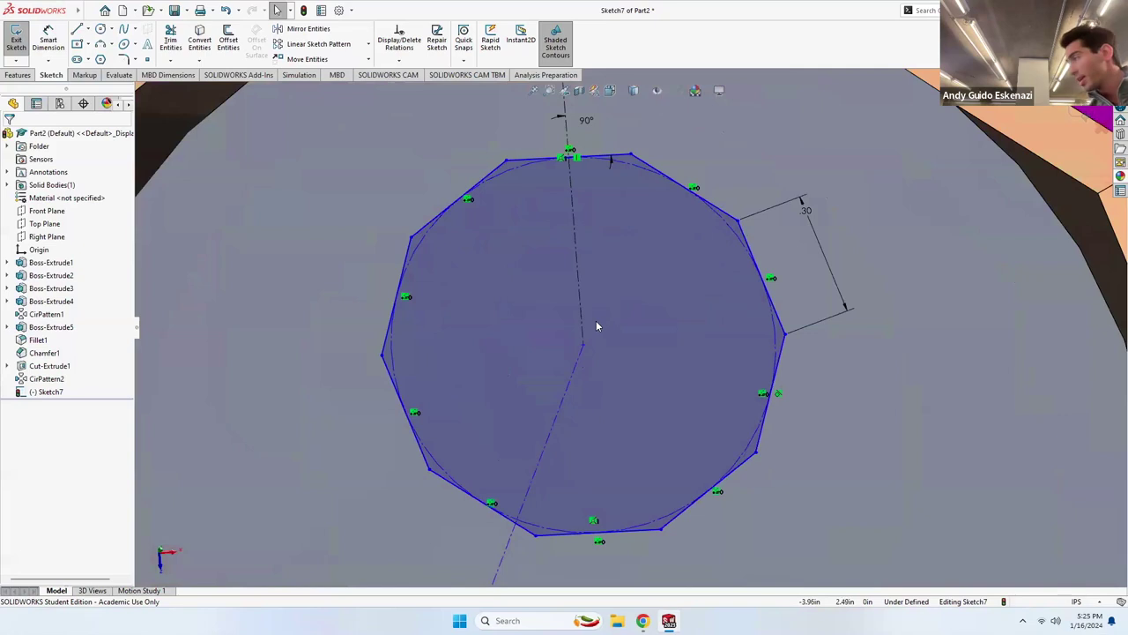
left_click(582, 315)
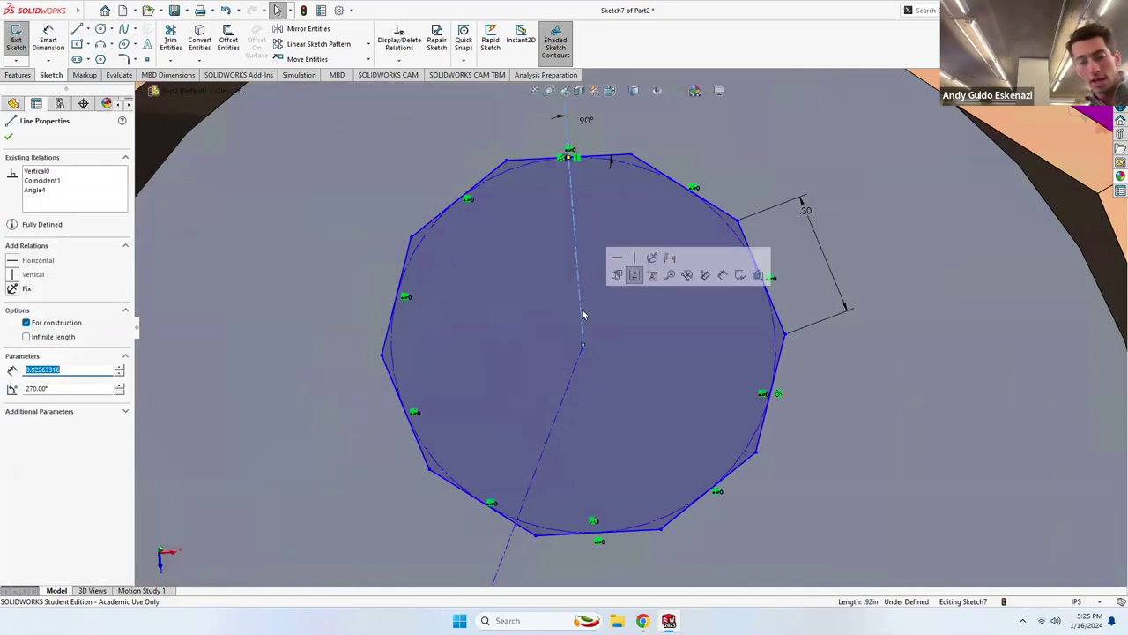
left_click(578, 381, "ctrl")
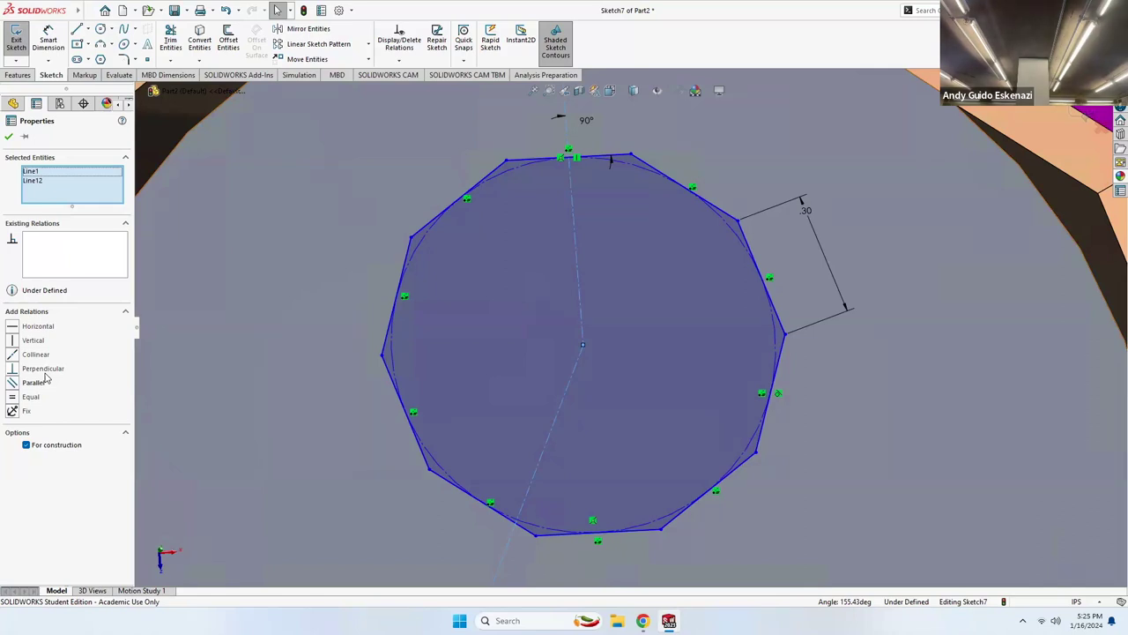
left_click(15, 355)
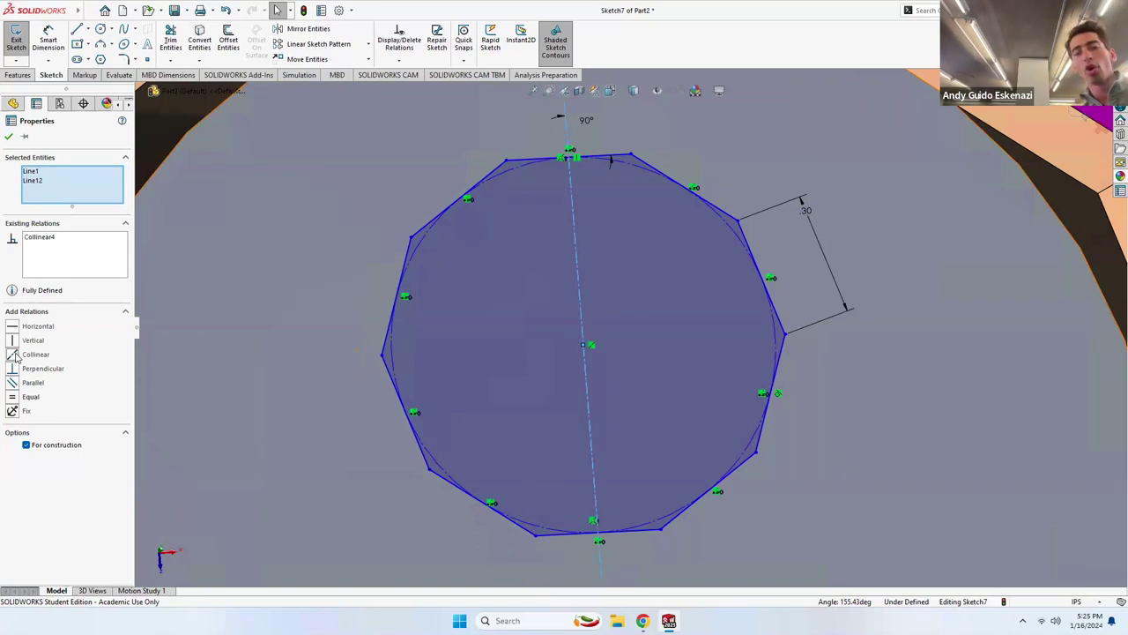
key("Escape")
Make the two collinear centerlines equal in length to center the polygon on the disk.
scroll(564, 372, "up", 3)
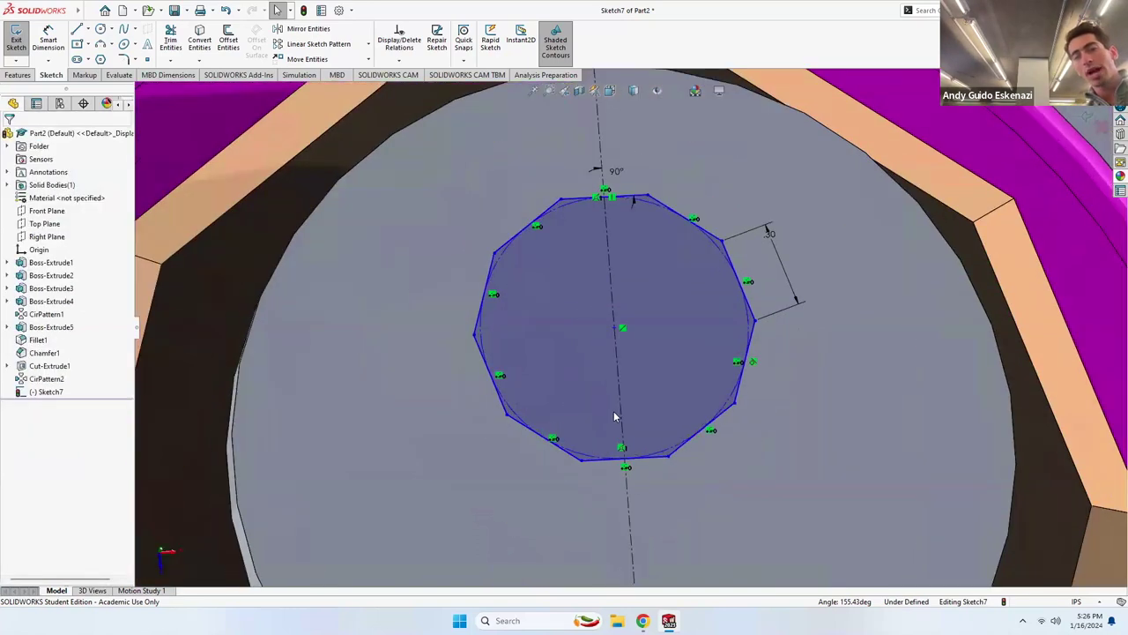
scroll(615, 415, "up", 3)
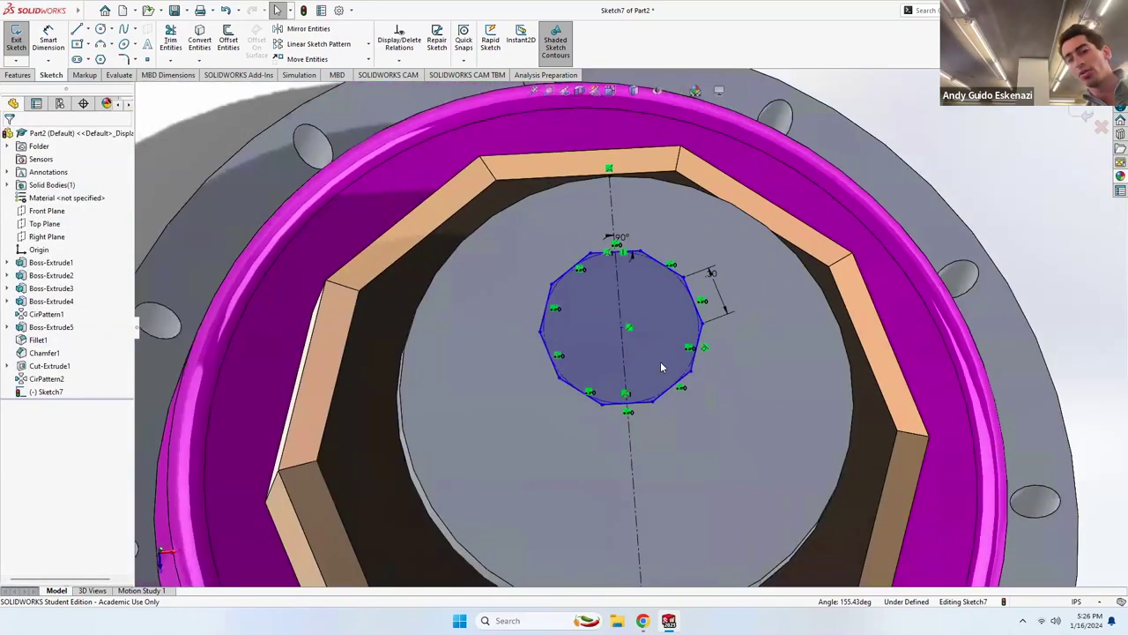
left_click(610, 212)
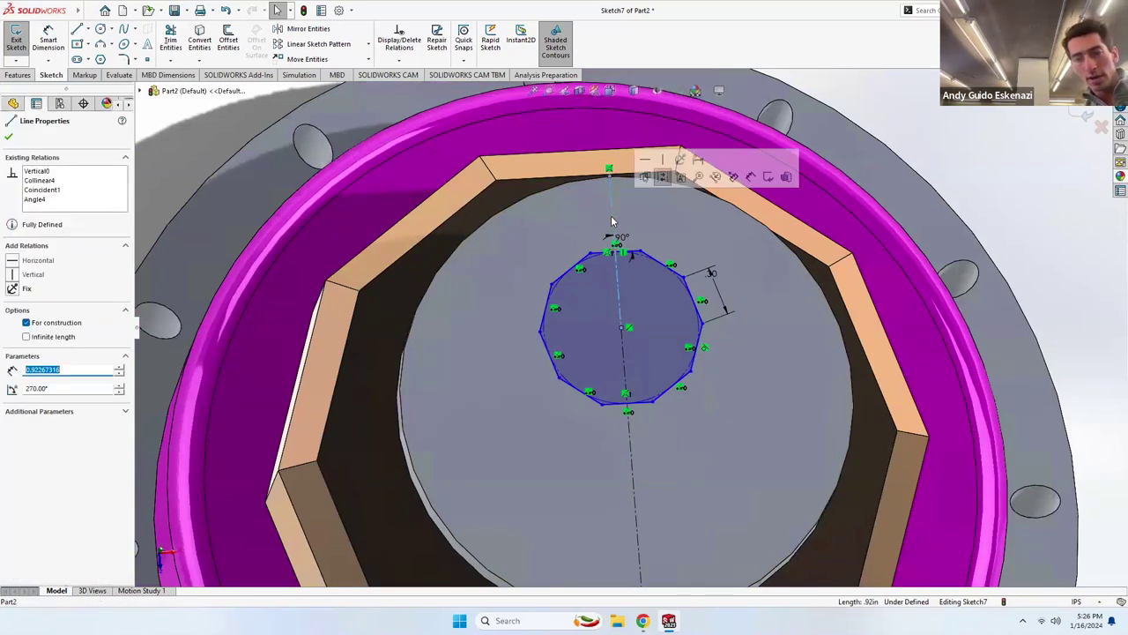
left_click(633, 450, "ctrl")
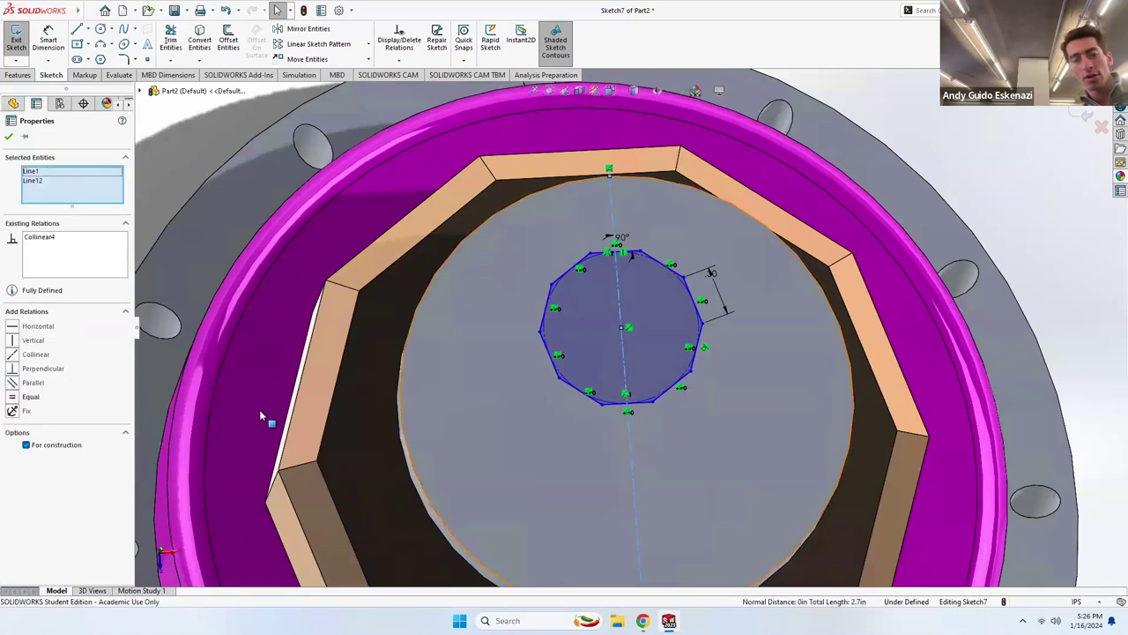
left_click(14, 404)
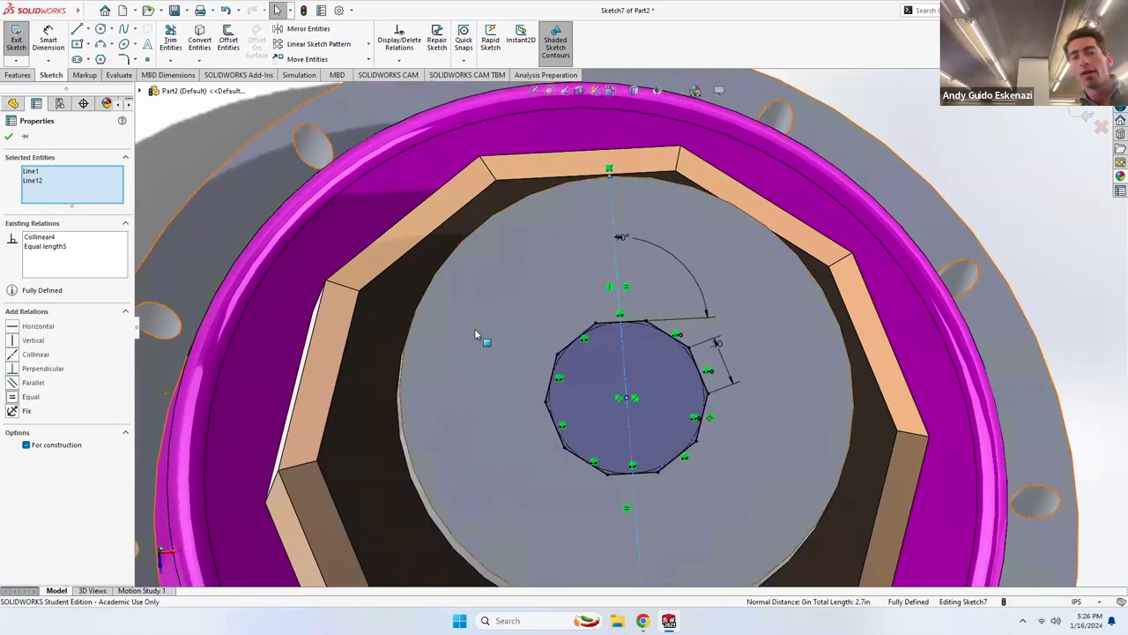
key("Escape")
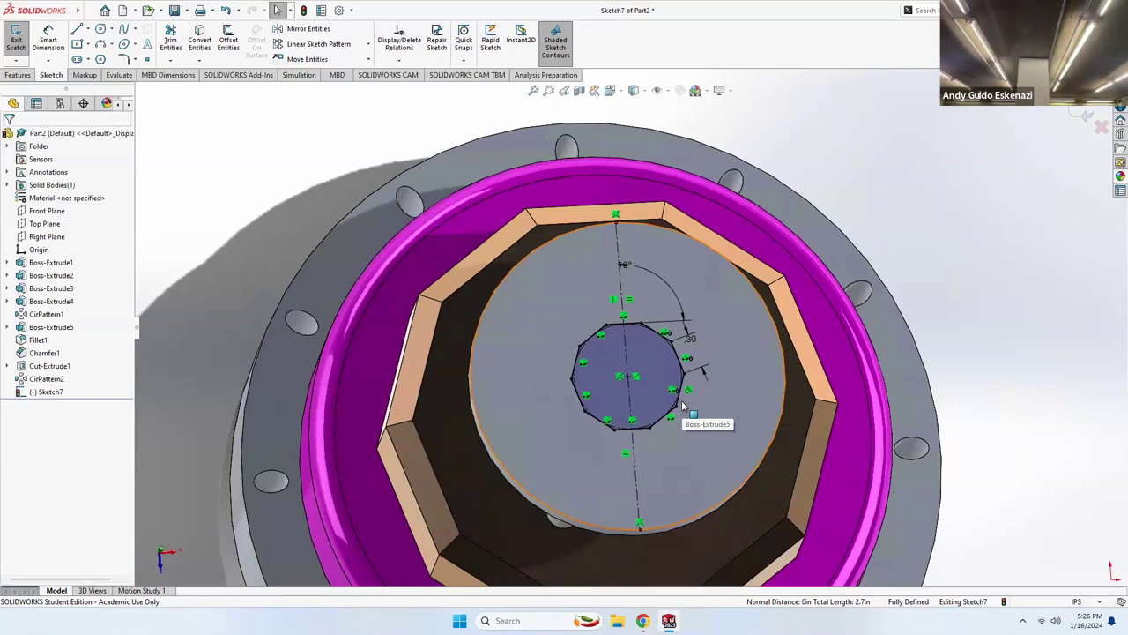
Sketch a small upright center rectangle on the disk face between the polygon and the disk's left edge.
left_click(78, 46)
left_click(503, 367)
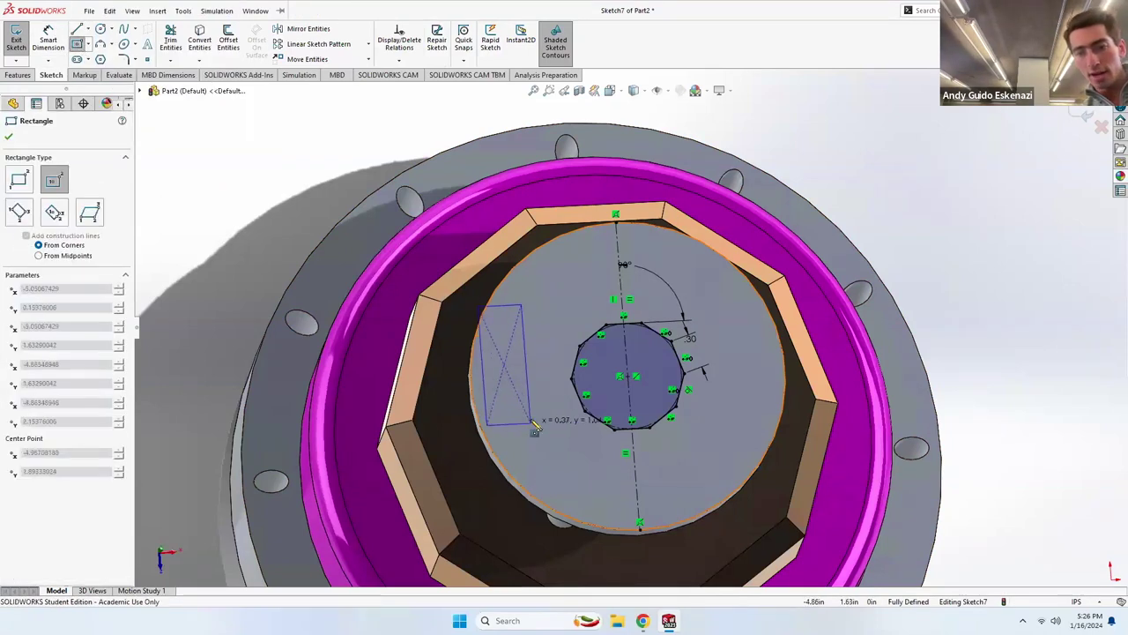
left_click(522, 394)
key("Escape")
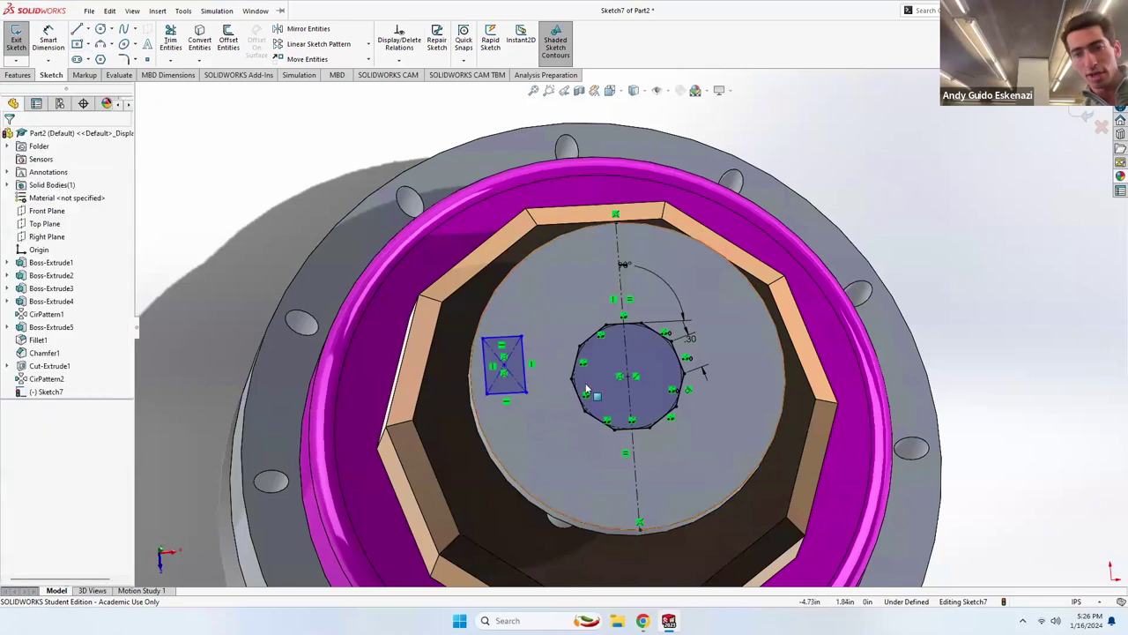
Draw a centerline from the rectangle's center to the polygon's center.
scroll(633, 425, "down", 5)
left_click(88, 29)
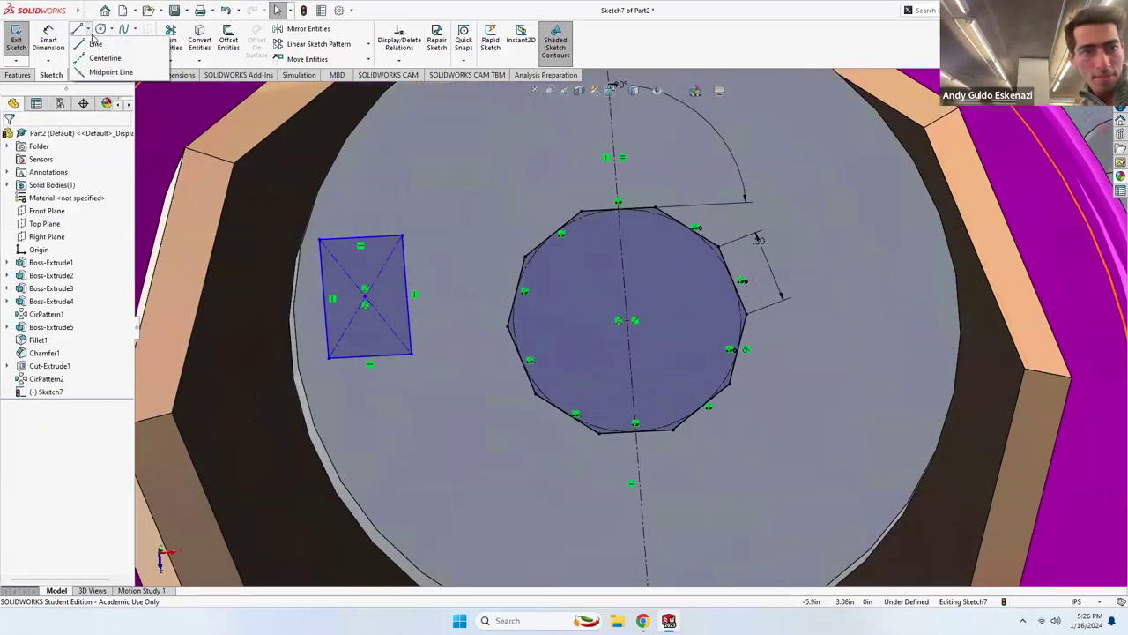
left_click(104, 56)
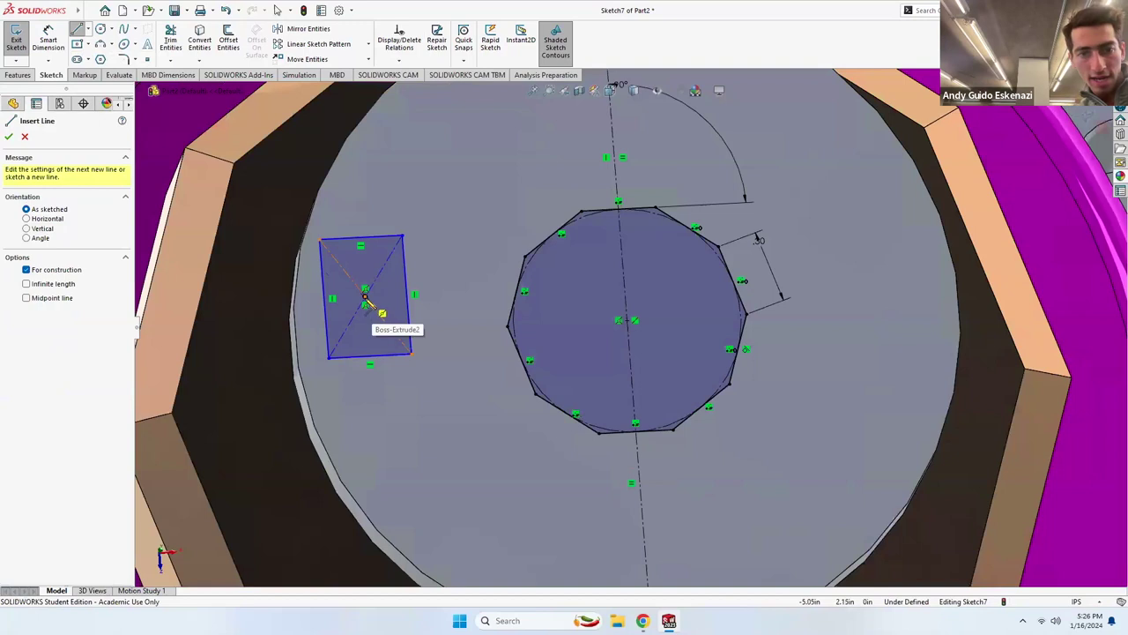
left_click(365, 298)
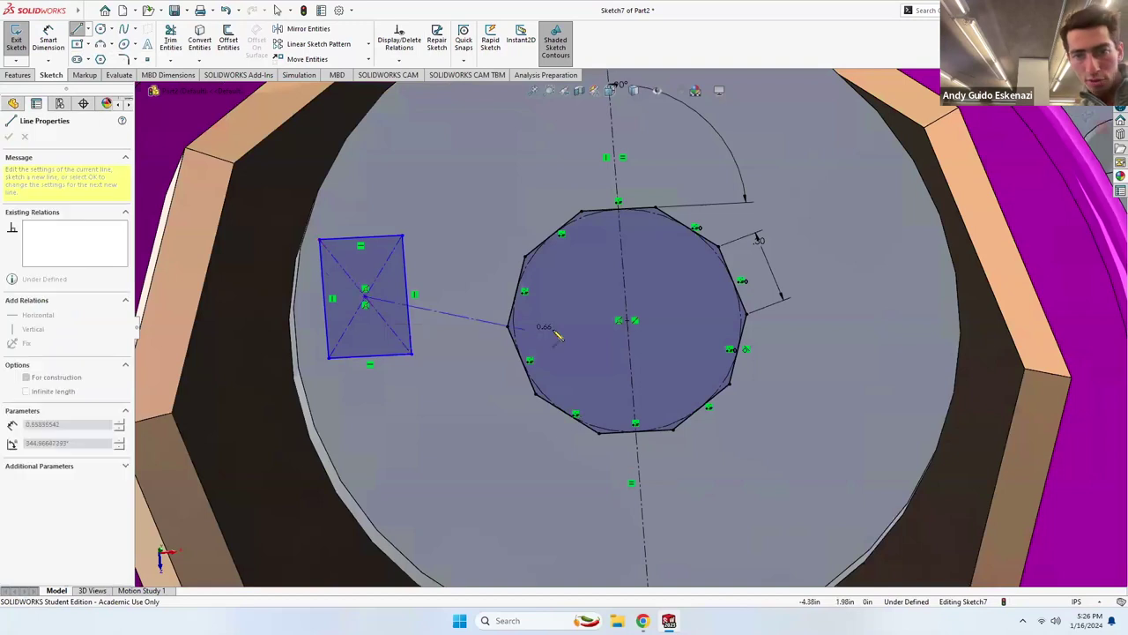
left_click(633, 320)
key("Escape")
Dimension the angle between the rectangle-to-polygon centerline and the vertical centerline, accepting the measured value.
left_click(51, 36)
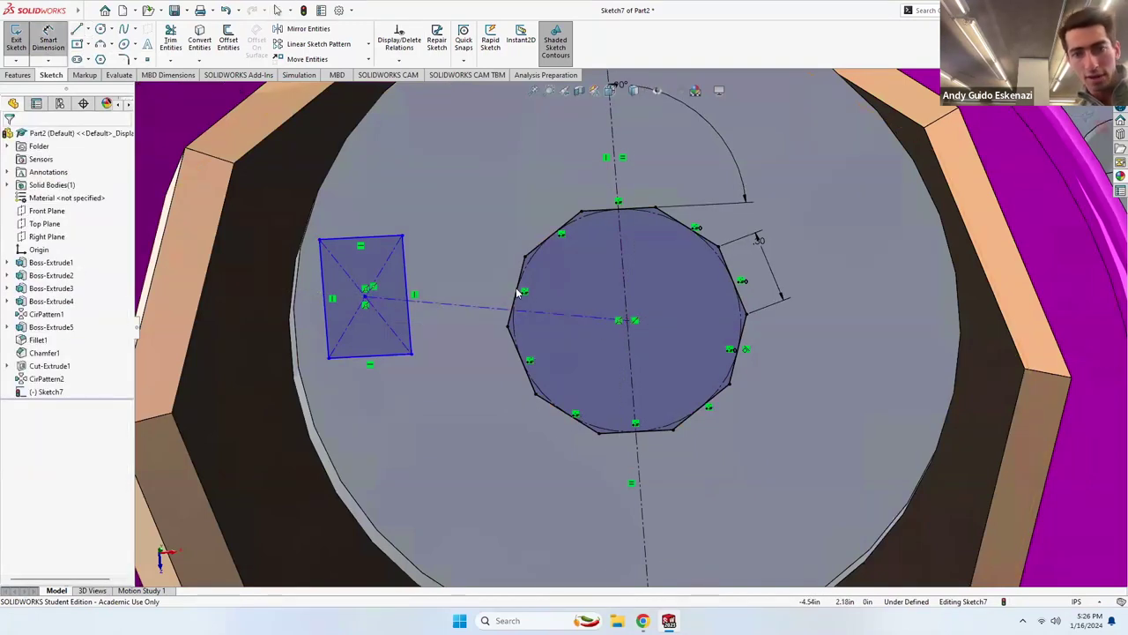
left_click(571, 317)
left_click(623, 293)
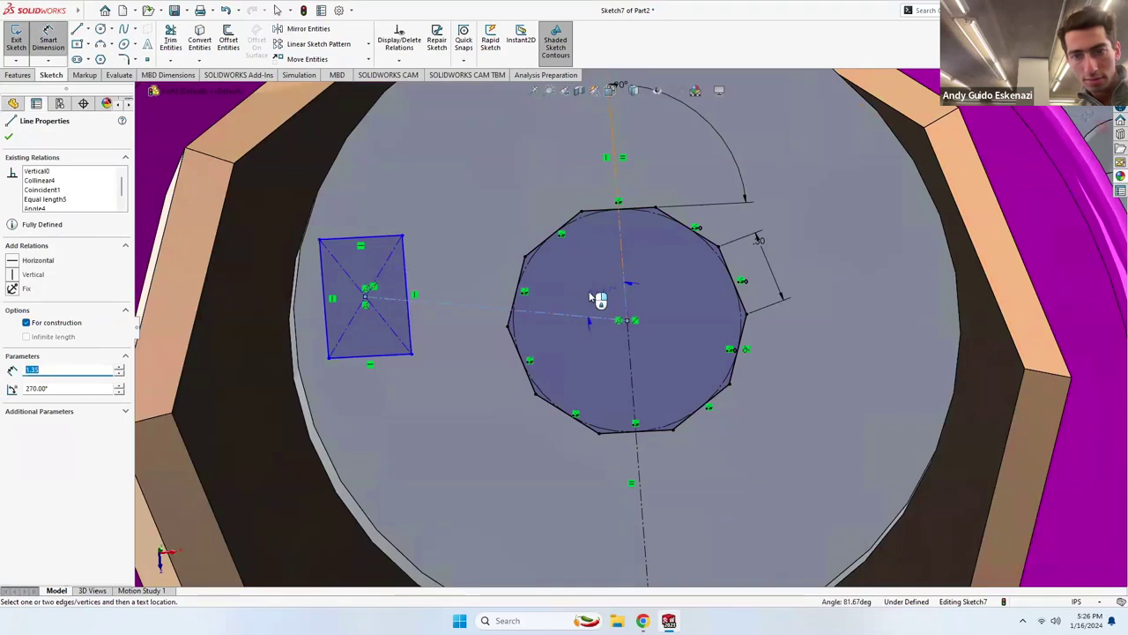
left_click(596, 306)
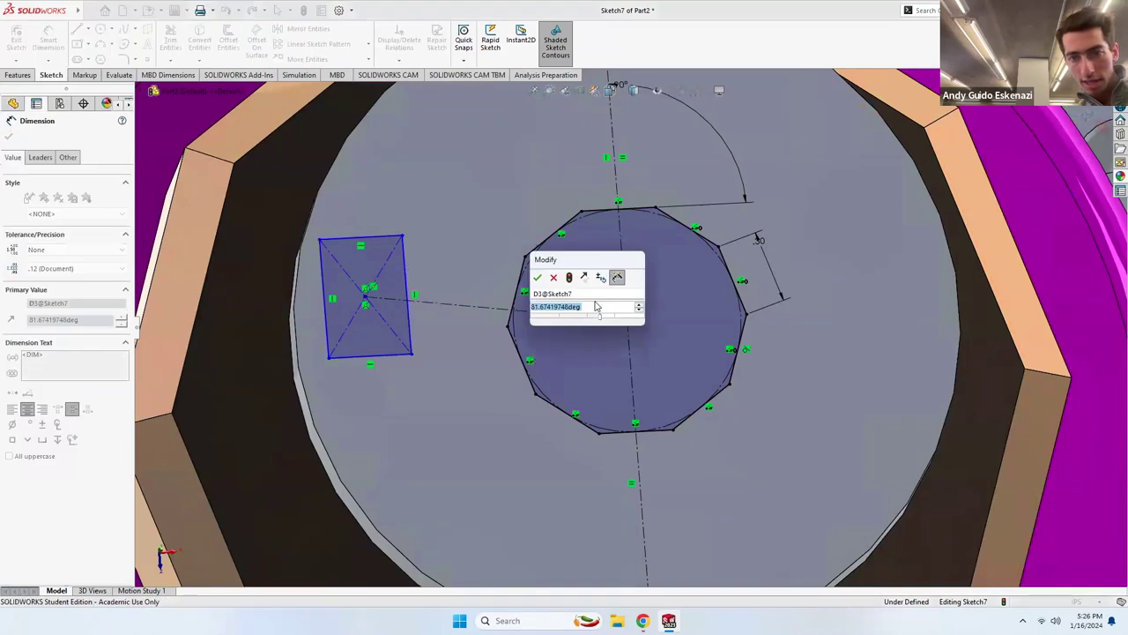
left_click(537, 279)
key("Escape")
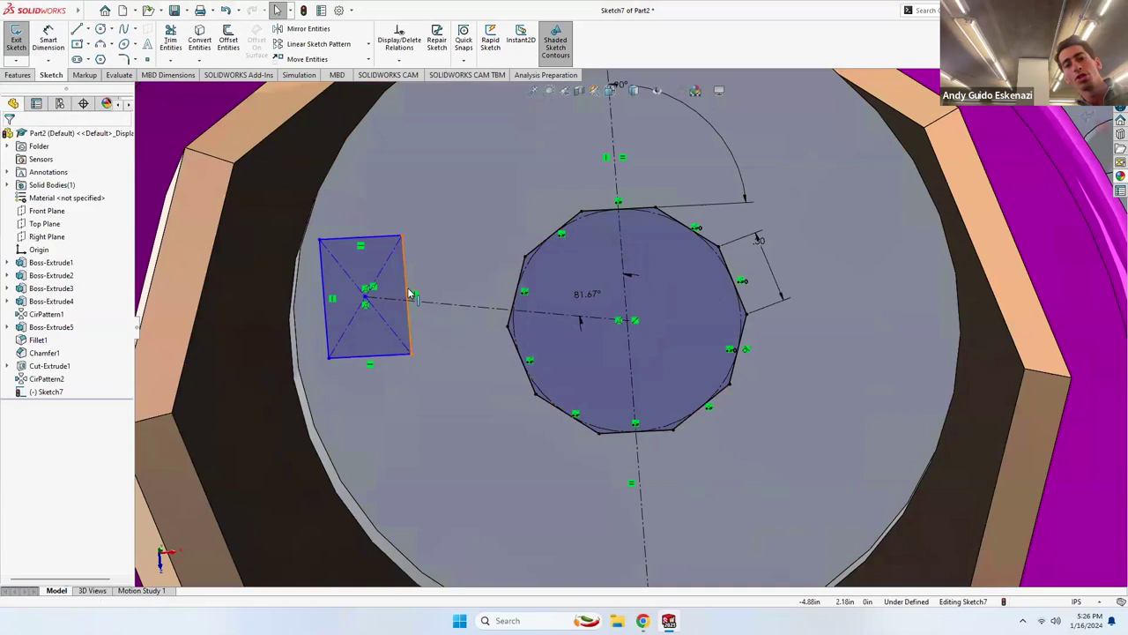
Try to make the rectangle's side facing the polygon parallel to the nearest polygon edge, and undo the relation.
left_click(409, 294)
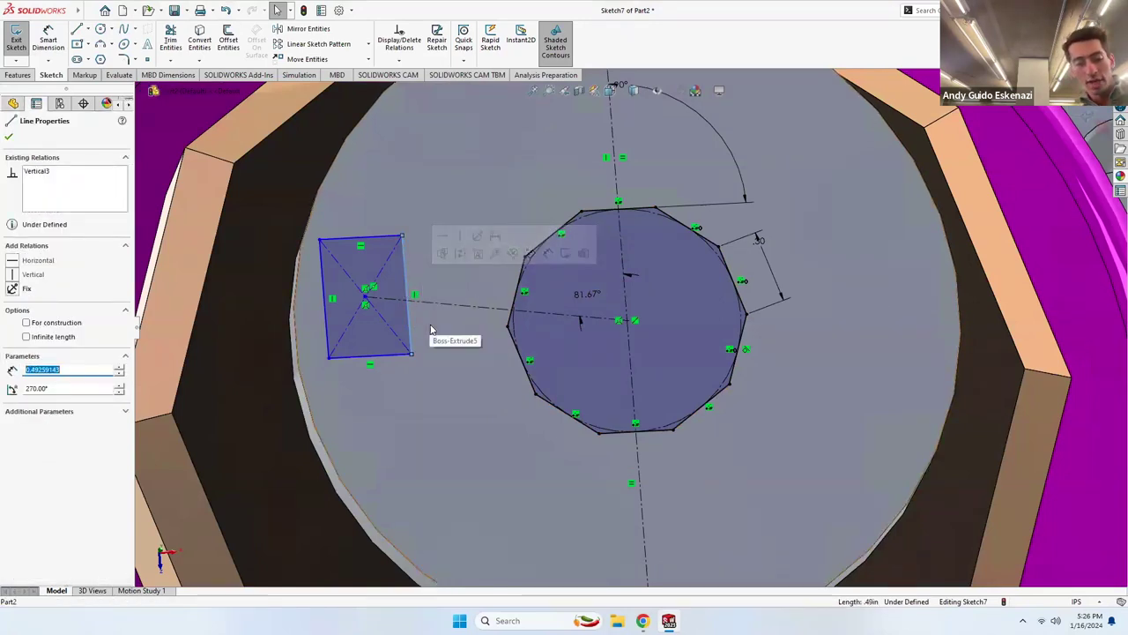
left_click(520, 284, "ctrl")
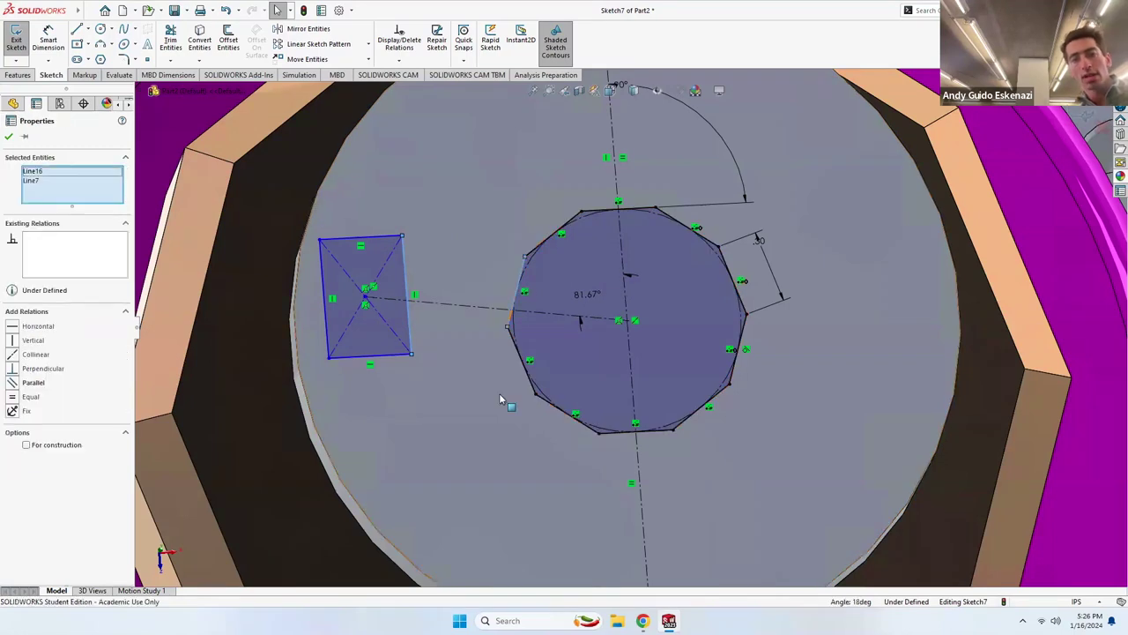
left_click(15, 385)
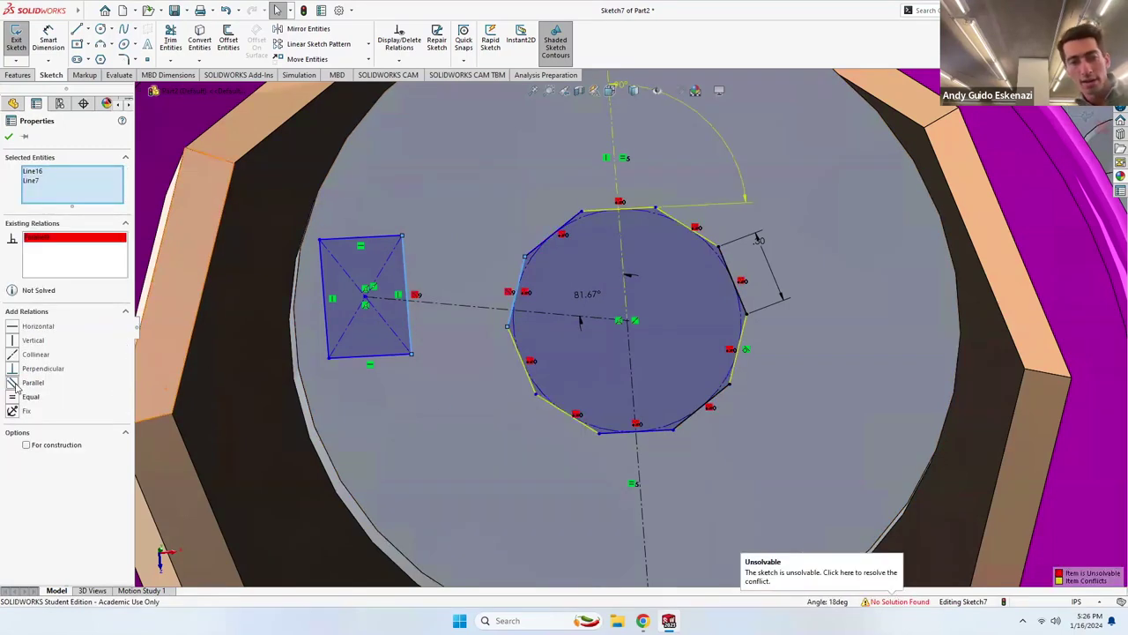
key("Escape")
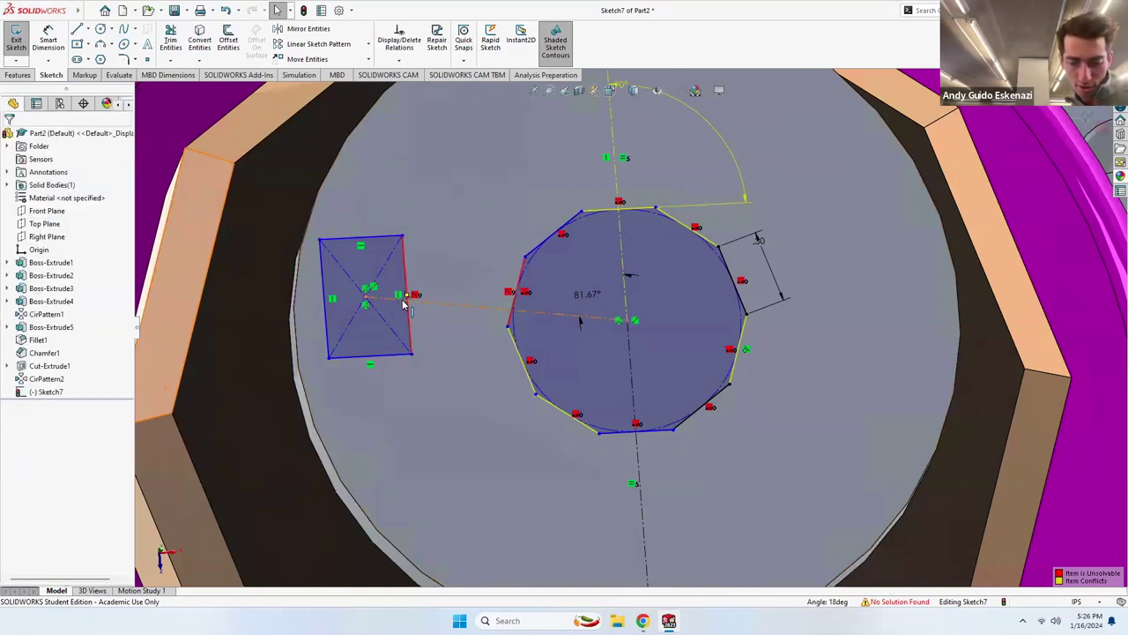
key("ctrl+z")
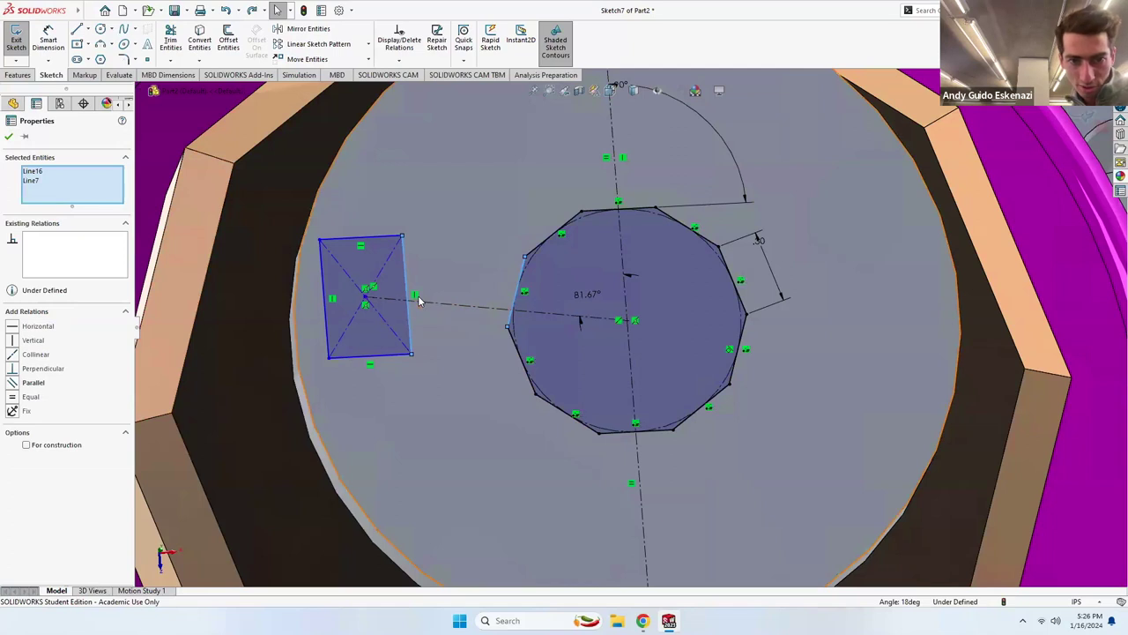
Delete the vertical and horizontal relations from all four sides of the rectangle.
right_click(414, 299)
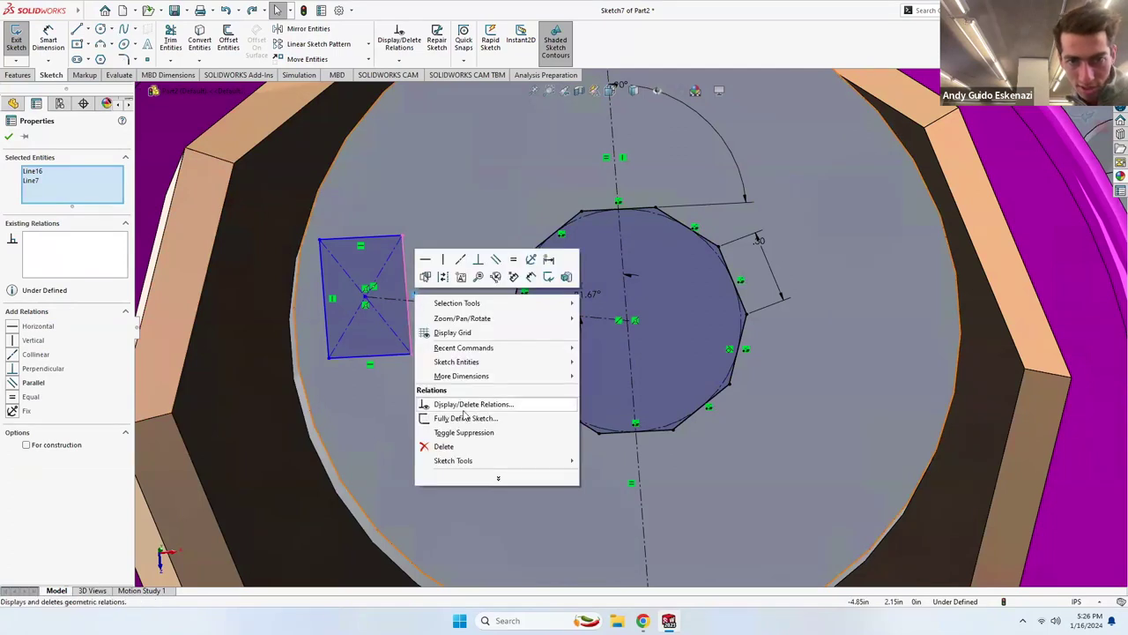
left_click(445, 447)
right_click(362, 254)
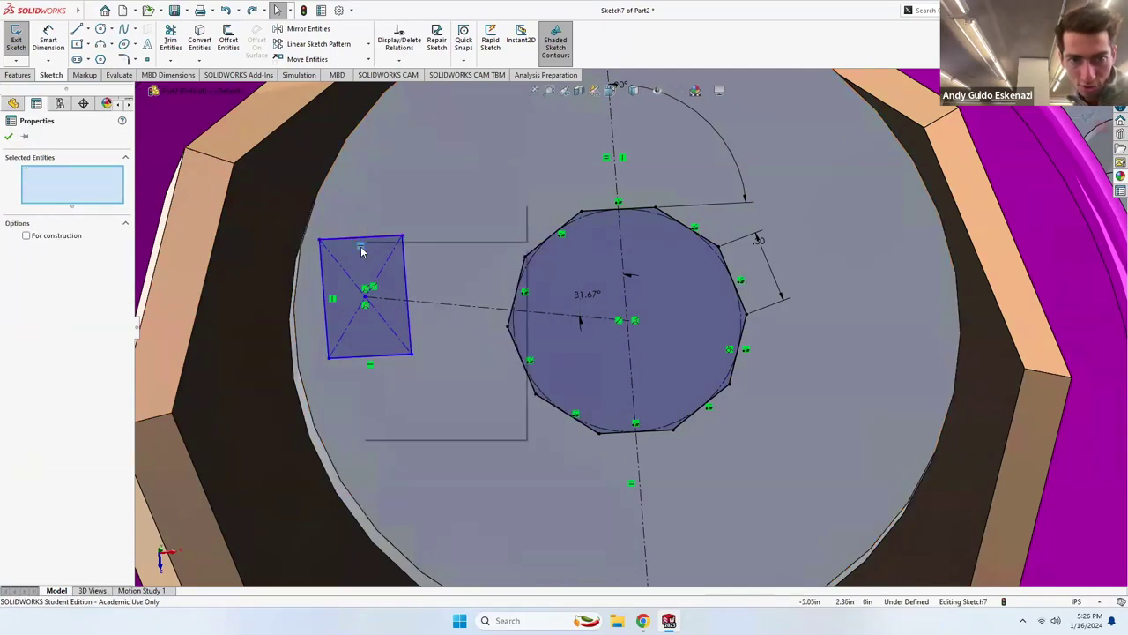
left_click(393, 401)
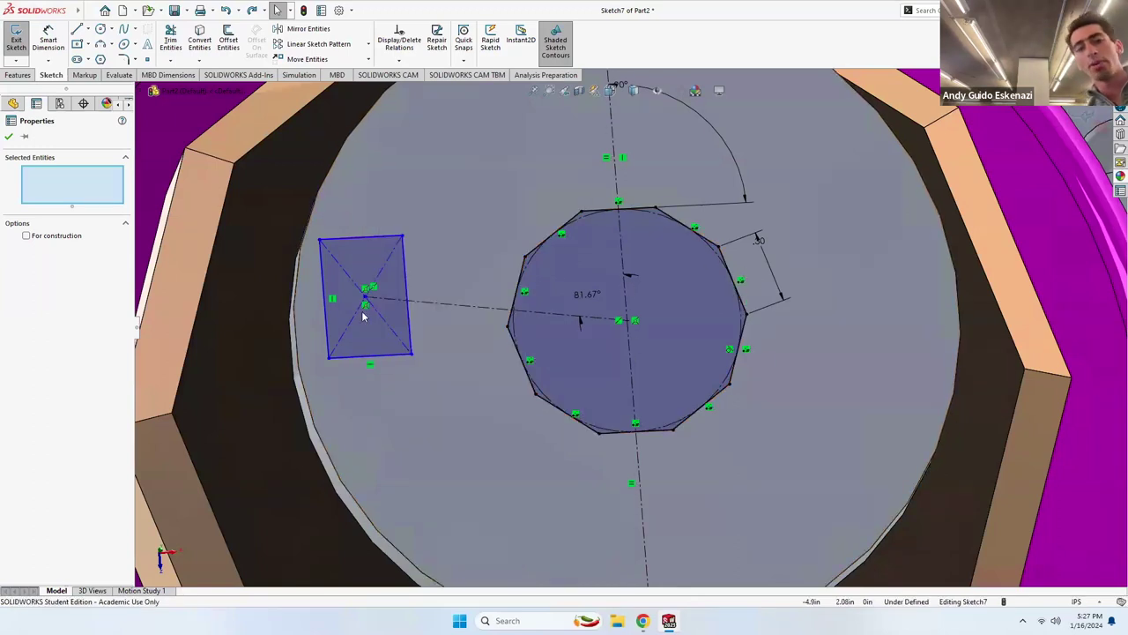
right_click(332, 303)
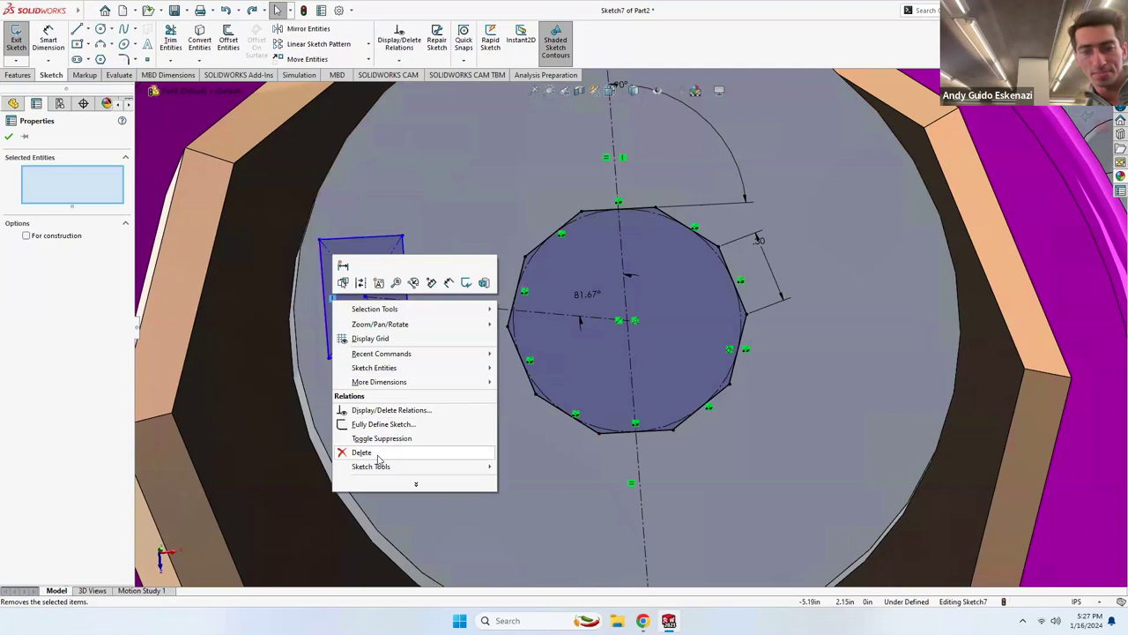
left_click(383, 453)
right_click(369, 362)
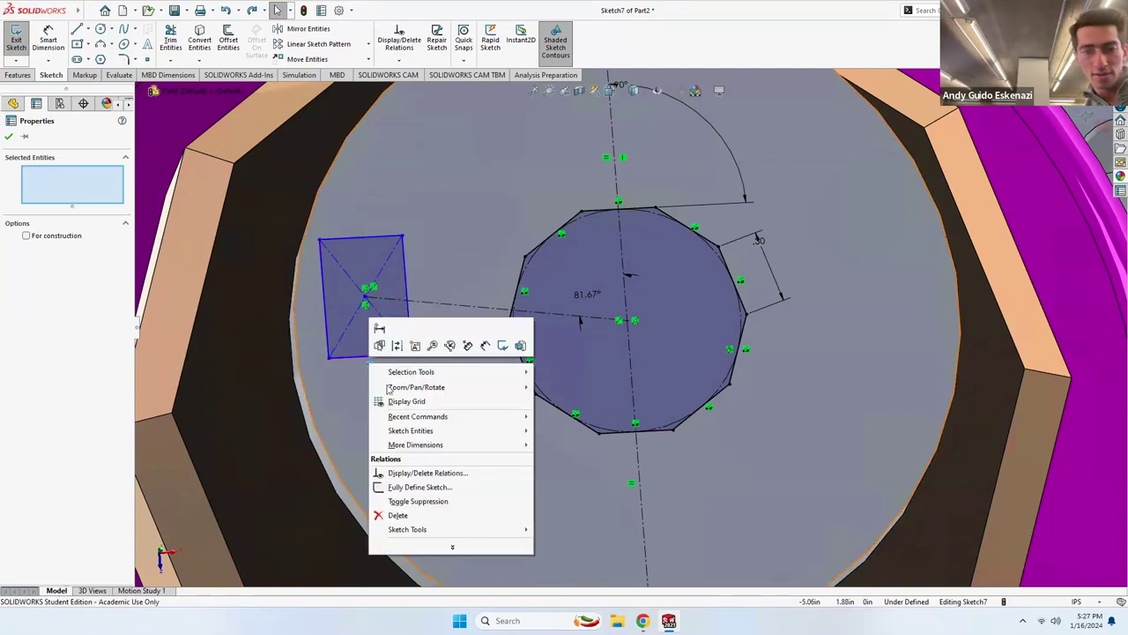
left_click(397, 515)
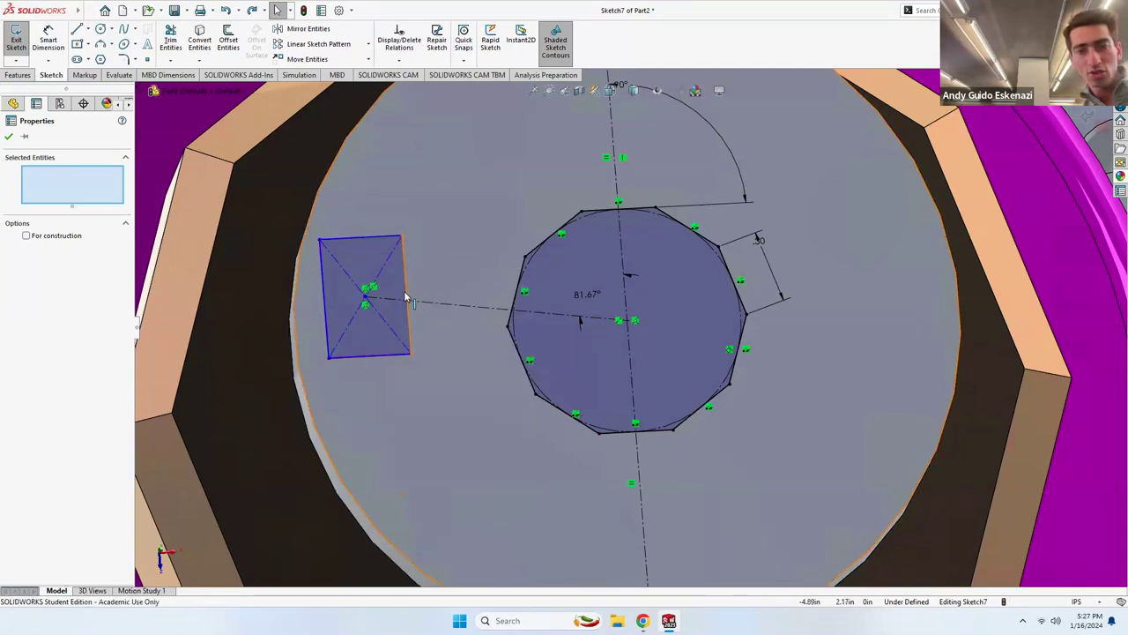
Make the rectangle's right side parallel to the polygon's adjacent left edge above the connecting centerline.
left_click(407, 296)
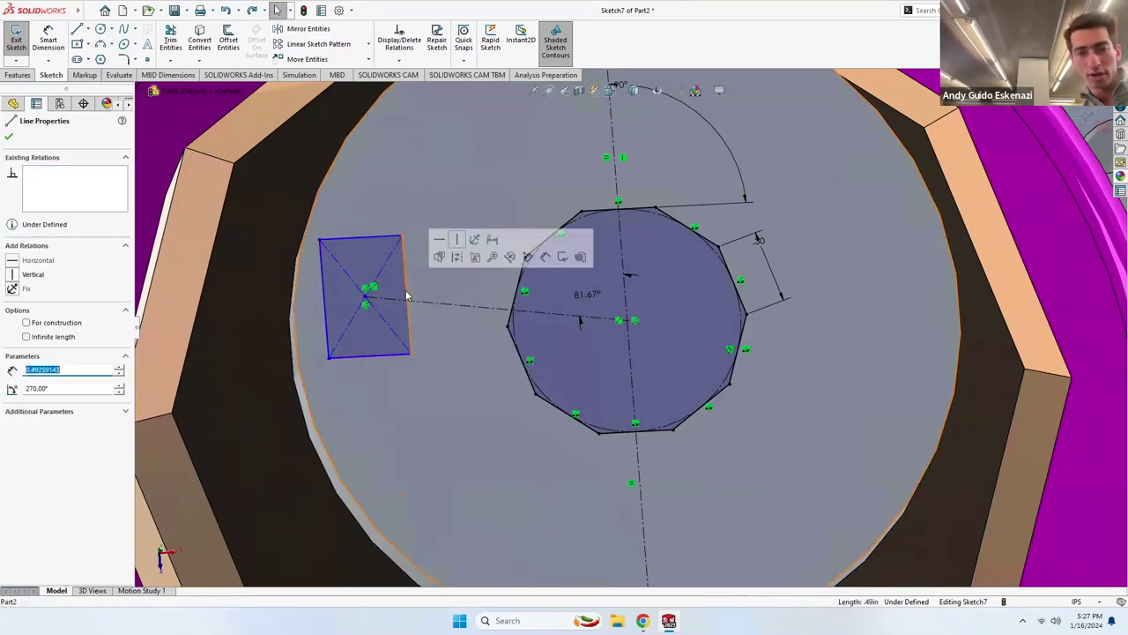
left_click(516, 297, "ctrl")
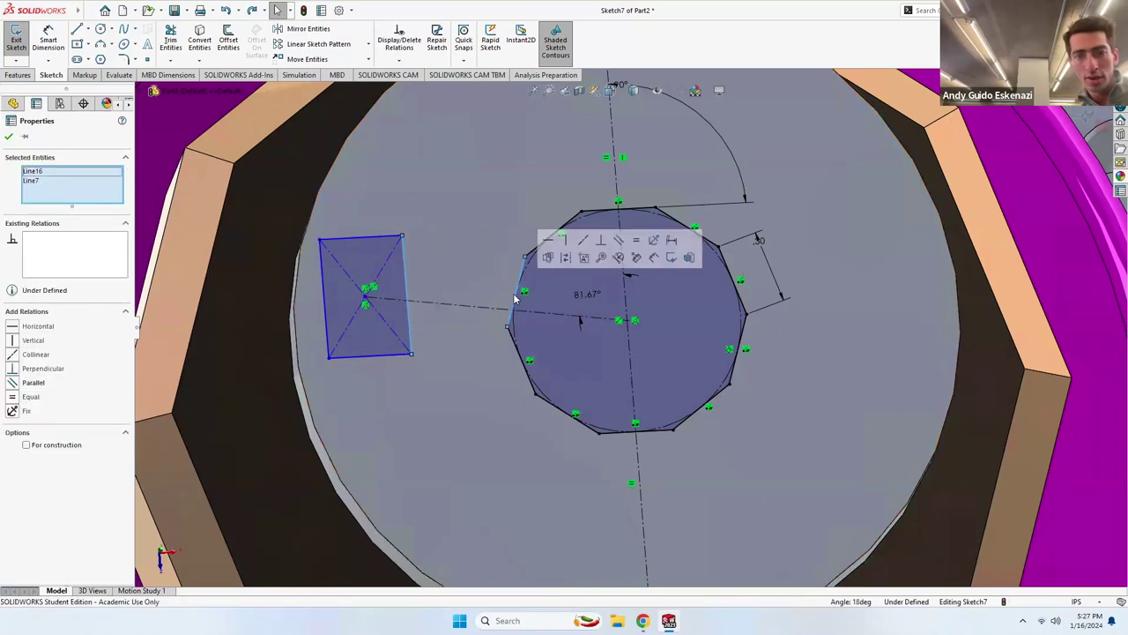
left_click(13, 384)
key("Escape")
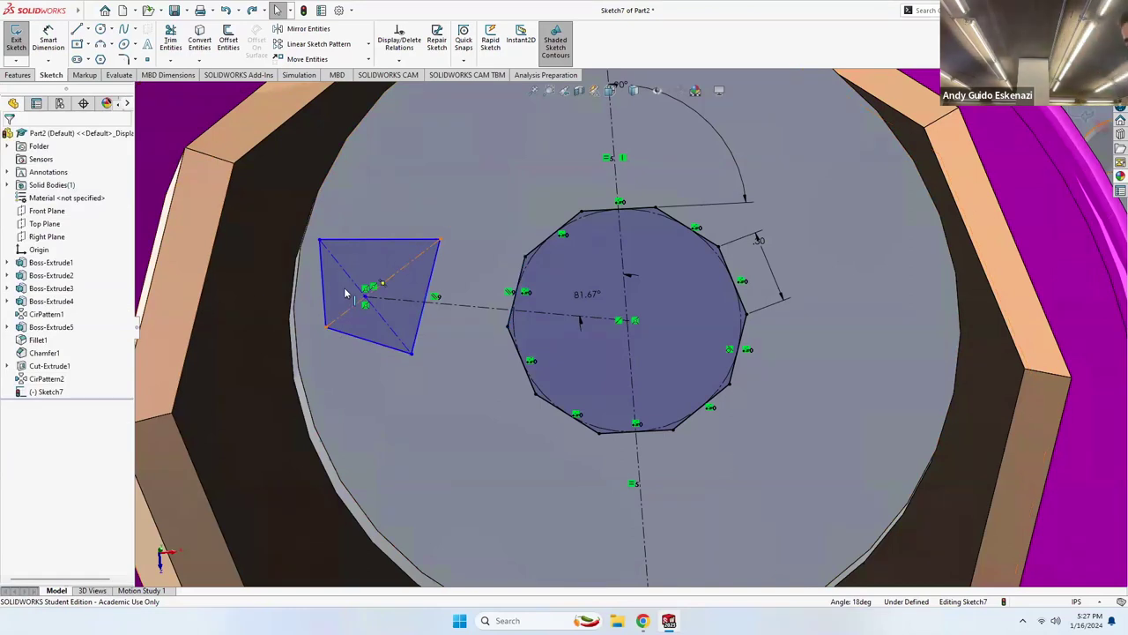
Make the rectangle's top side perpendicular to its right side, and its left side perpendicular to its bottom side.
left_click(401, 247)
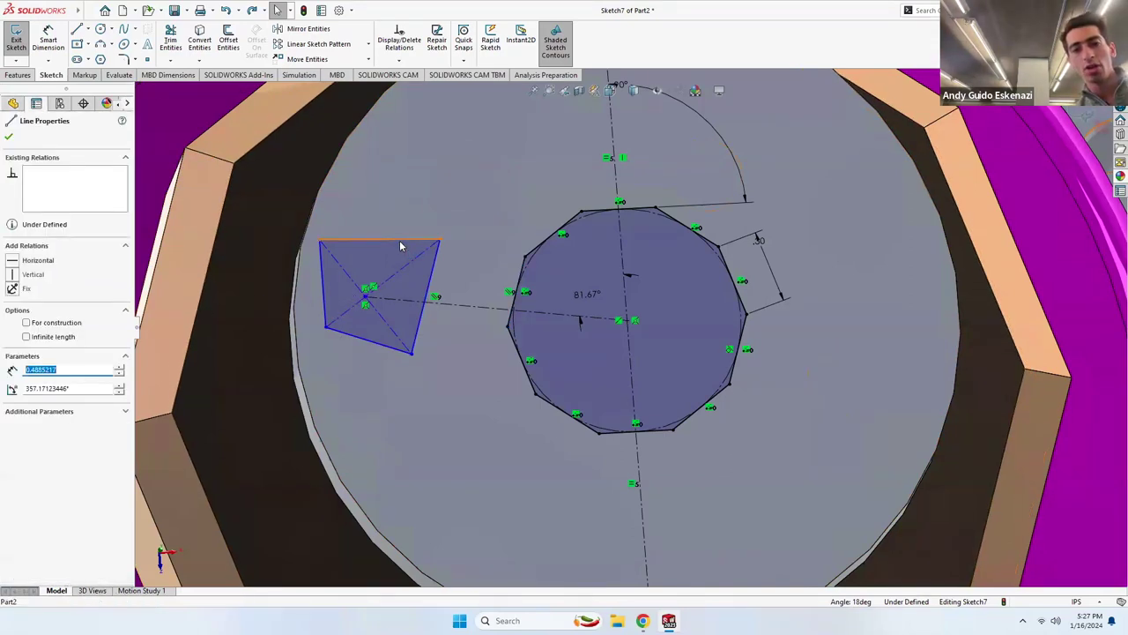
left_click(426, 296, "ctrl")
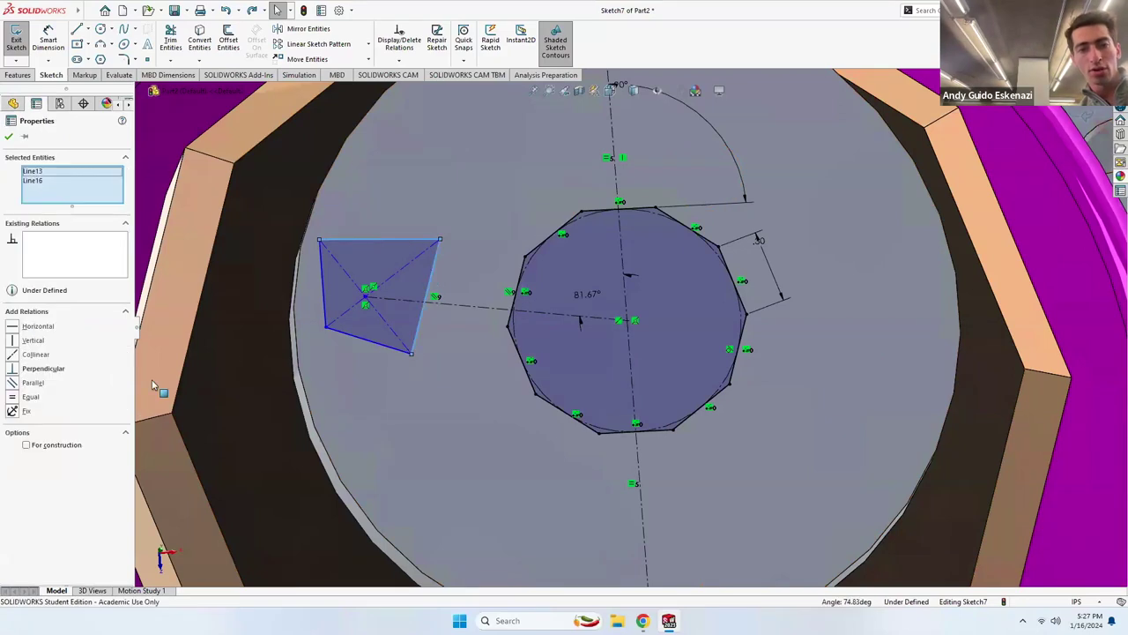
left_click(15, 374)
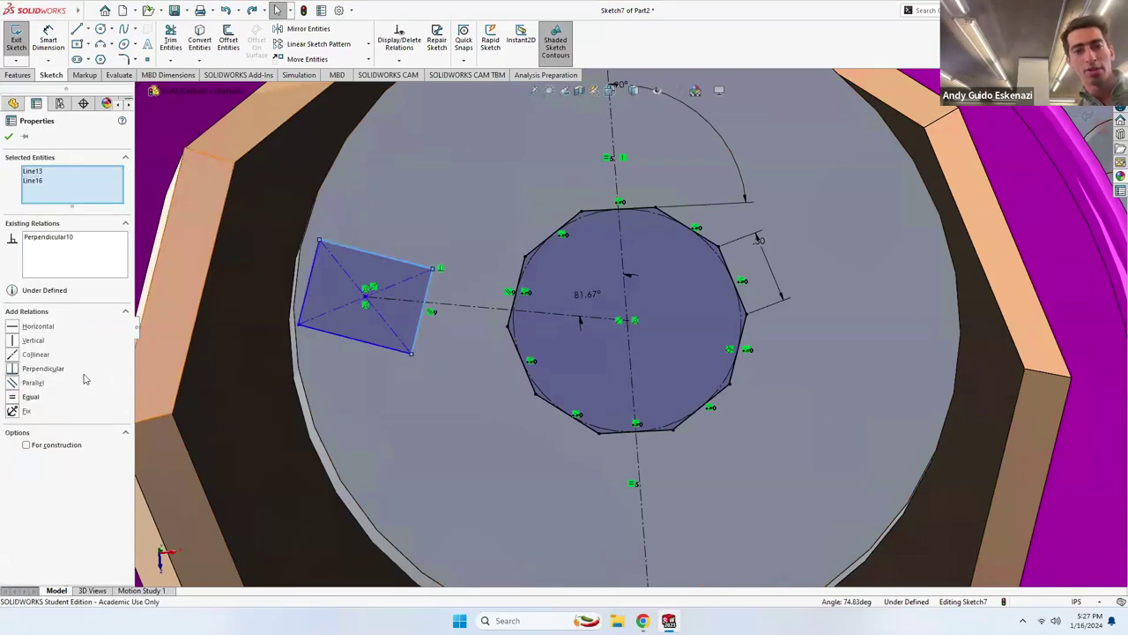
key("Escape")
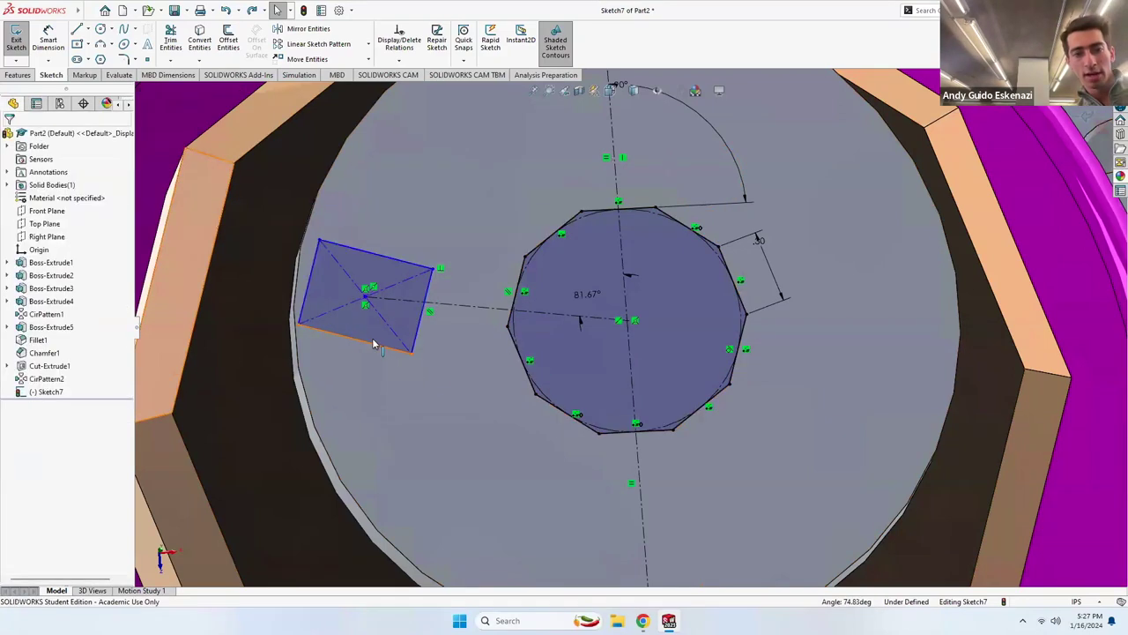
left_click(304, 308)
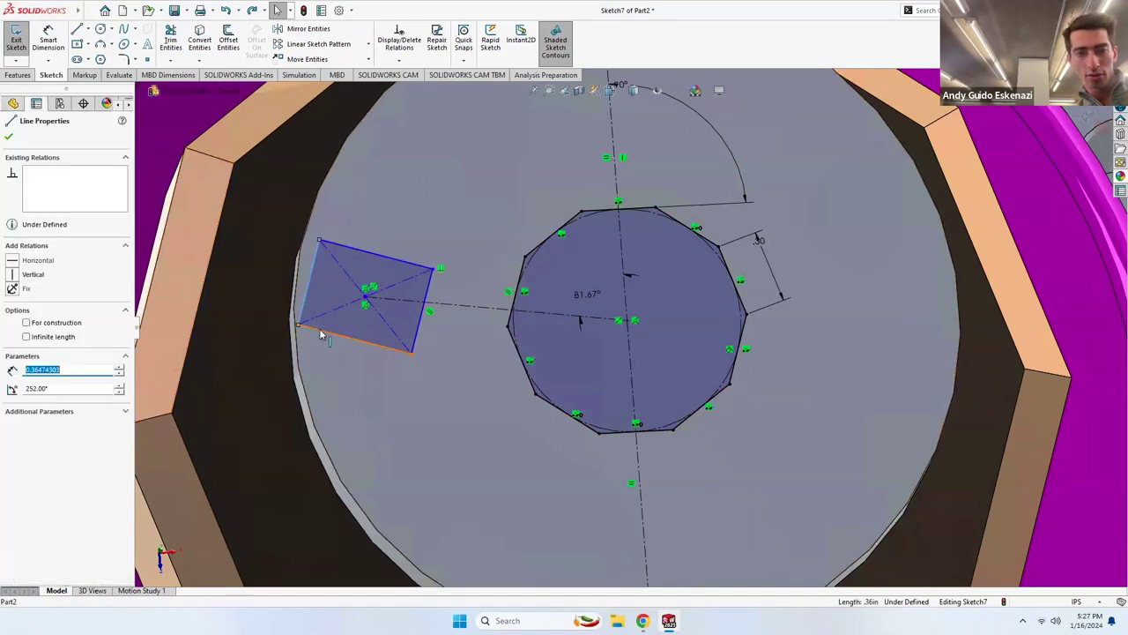
left_click(322, 332, "ctrl")
left_click(13, 371)
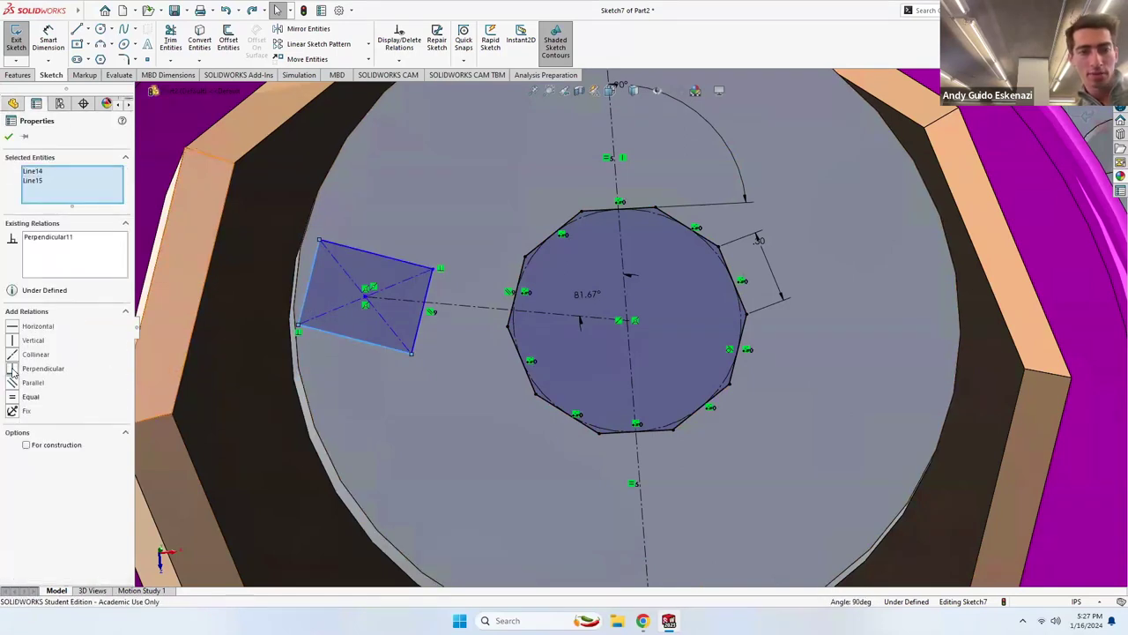
key("Escape")
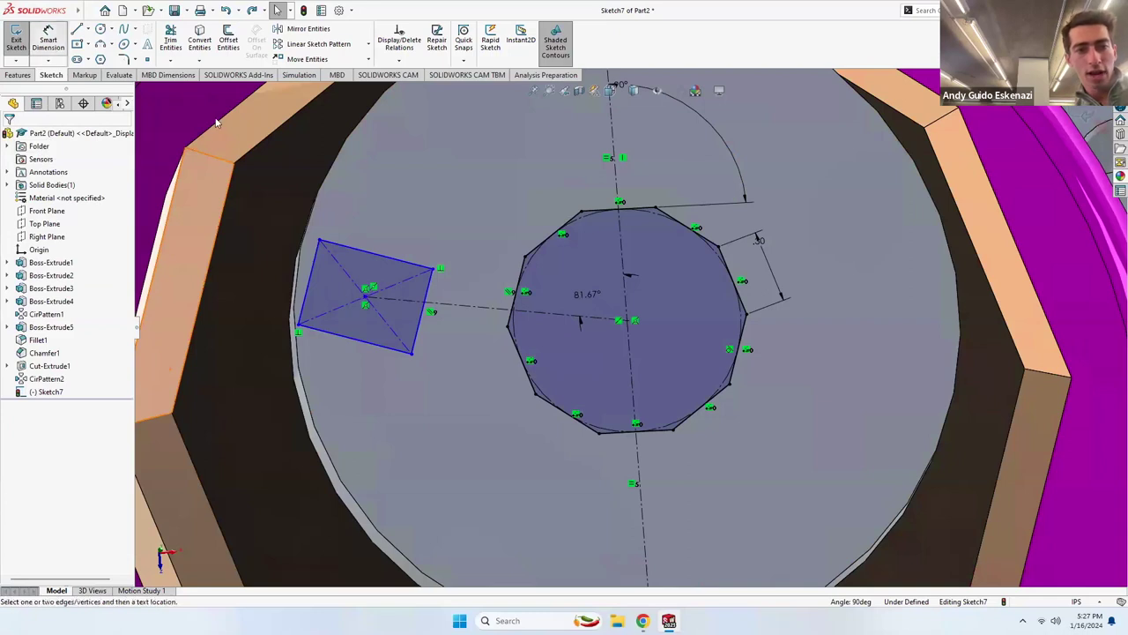
Dimension the rectangle's top side along its slanted length and set it to 0.4 in.
left_click(48, 39)
left_click(381, 255)
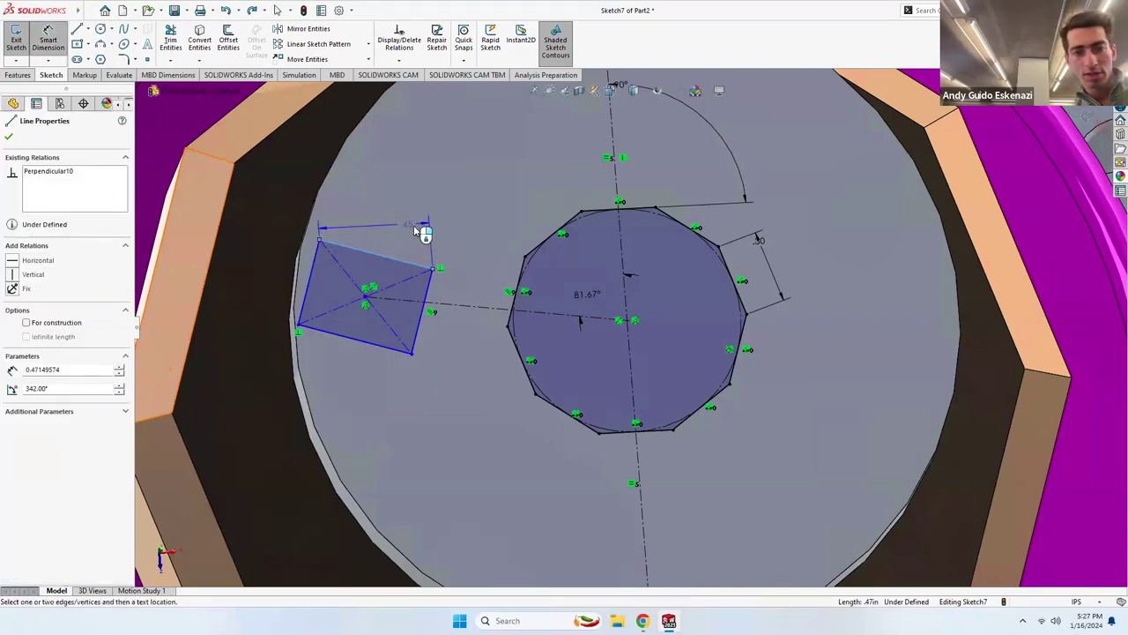
left_click(449, 239)
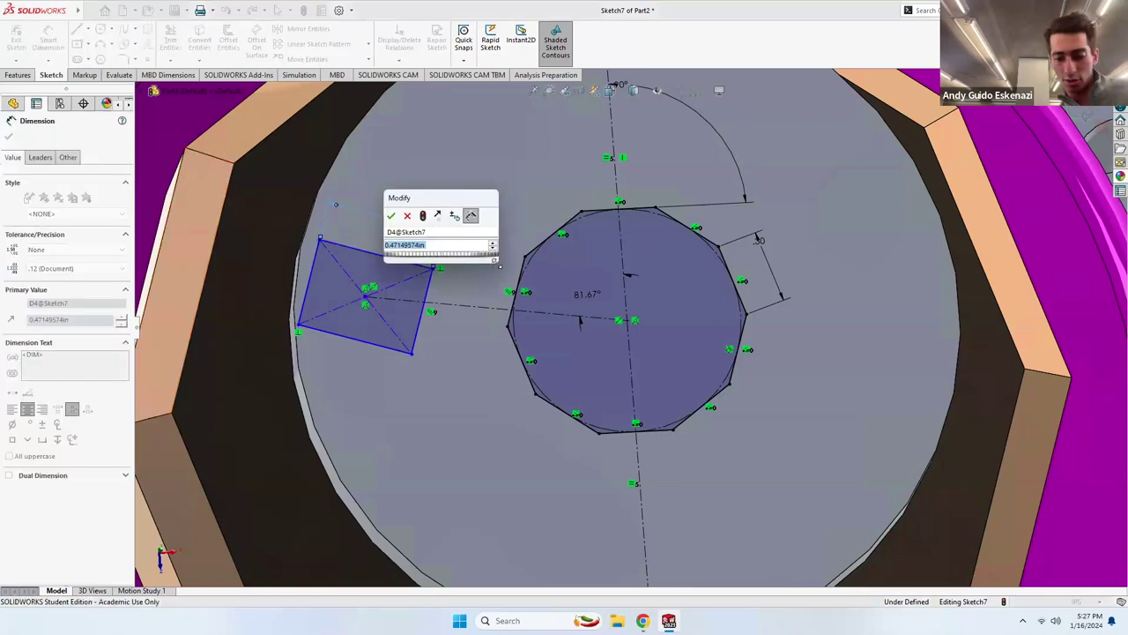
type(".4")
key("Return")
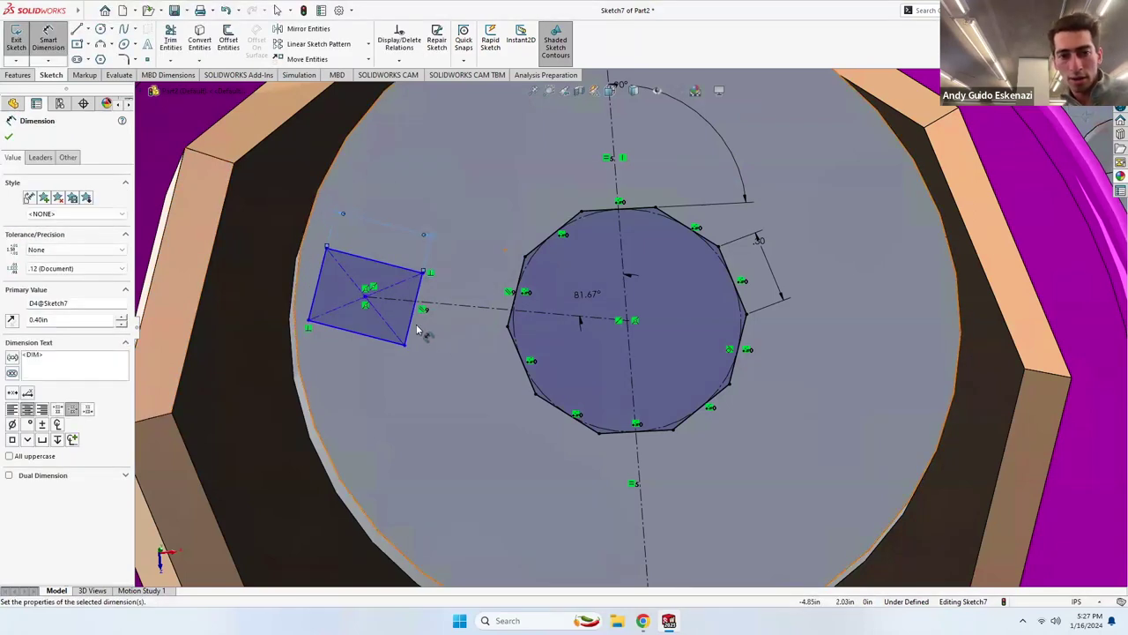
Dimension the rectangle's right side parallel to the polygon edge and set it to 0.3 in.
left_click(414, 328)
left_click(456, 376)
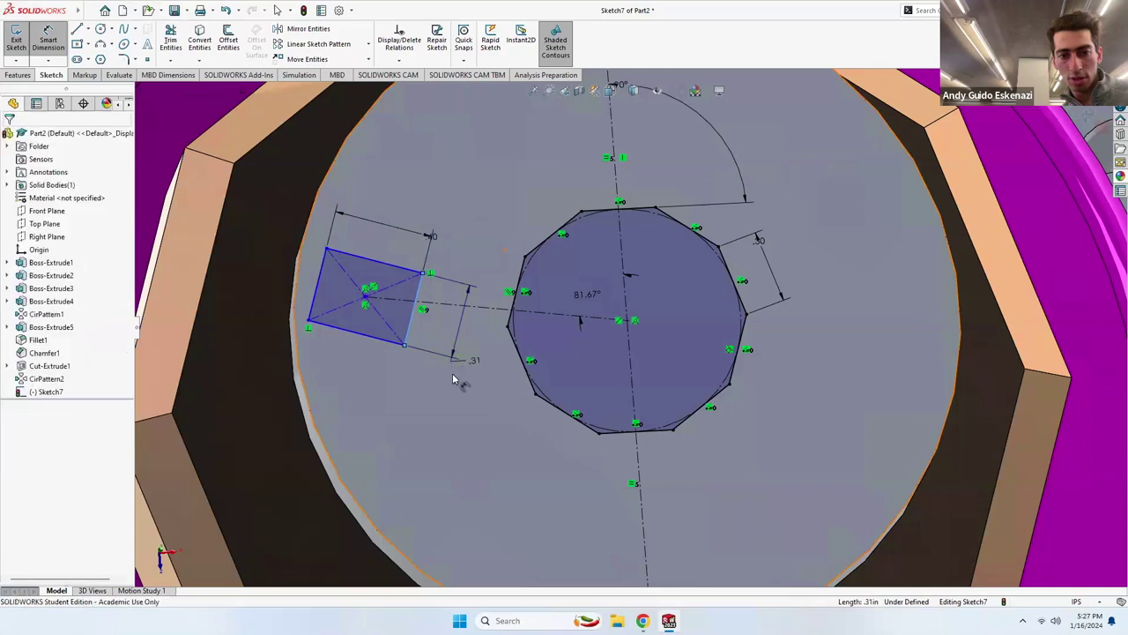
type(".3")
key("Return")
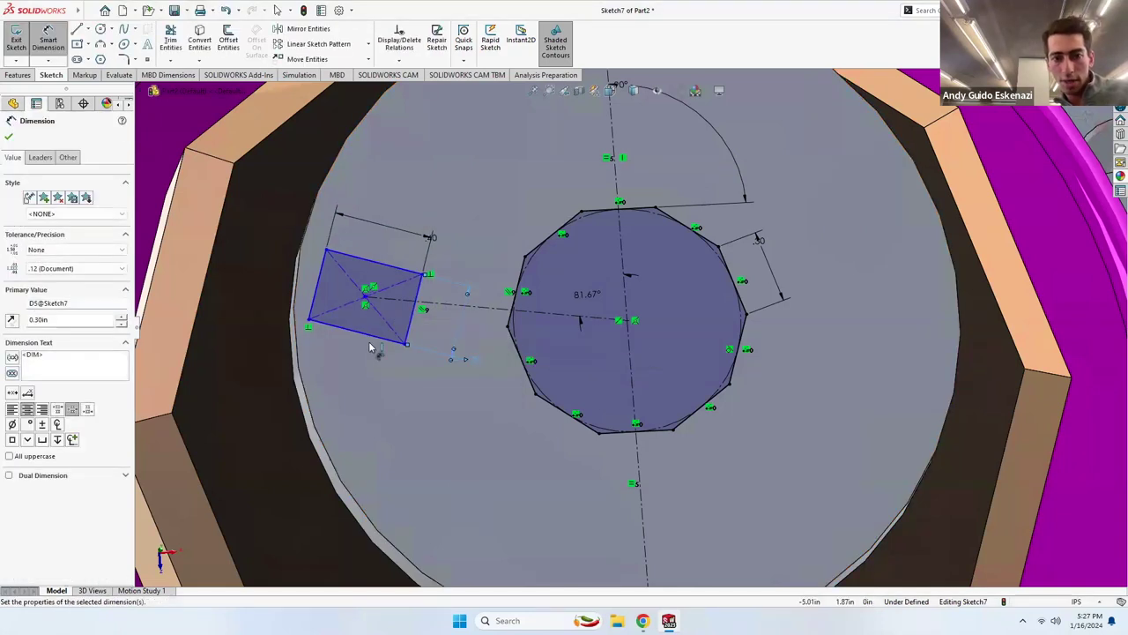
Try a horizontal distance dimension on the centerline between the rectangle's and polygon's centers, and undo it.
scroll(405, 312, "up", 2)
scroll(529, 326, "down", 5)
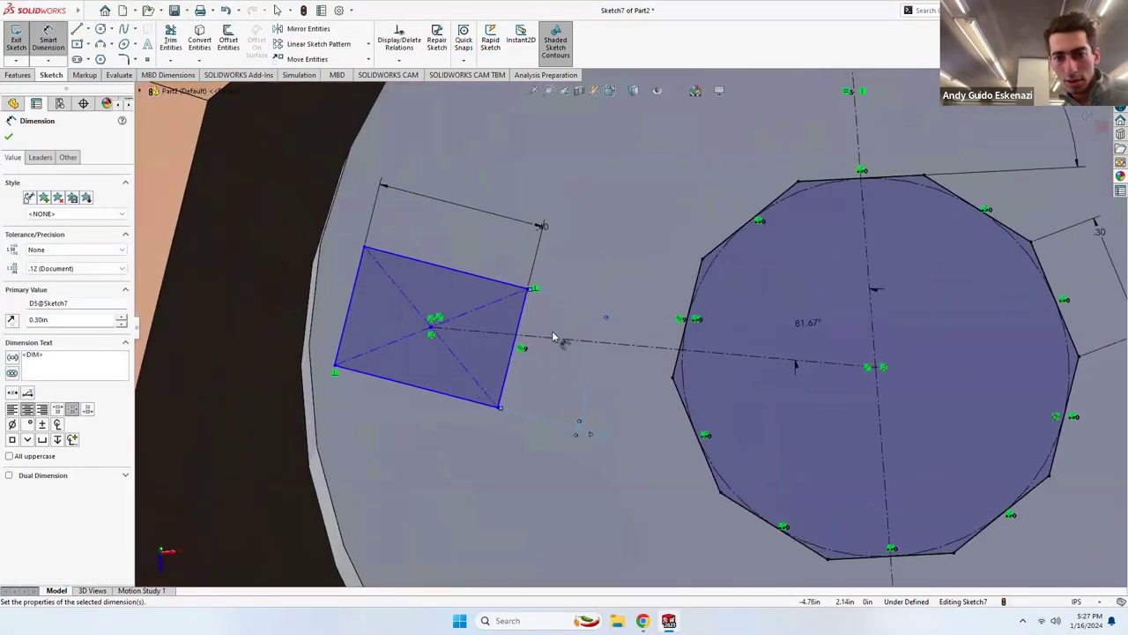
left_click(599, 344)
left_click(573, 481)
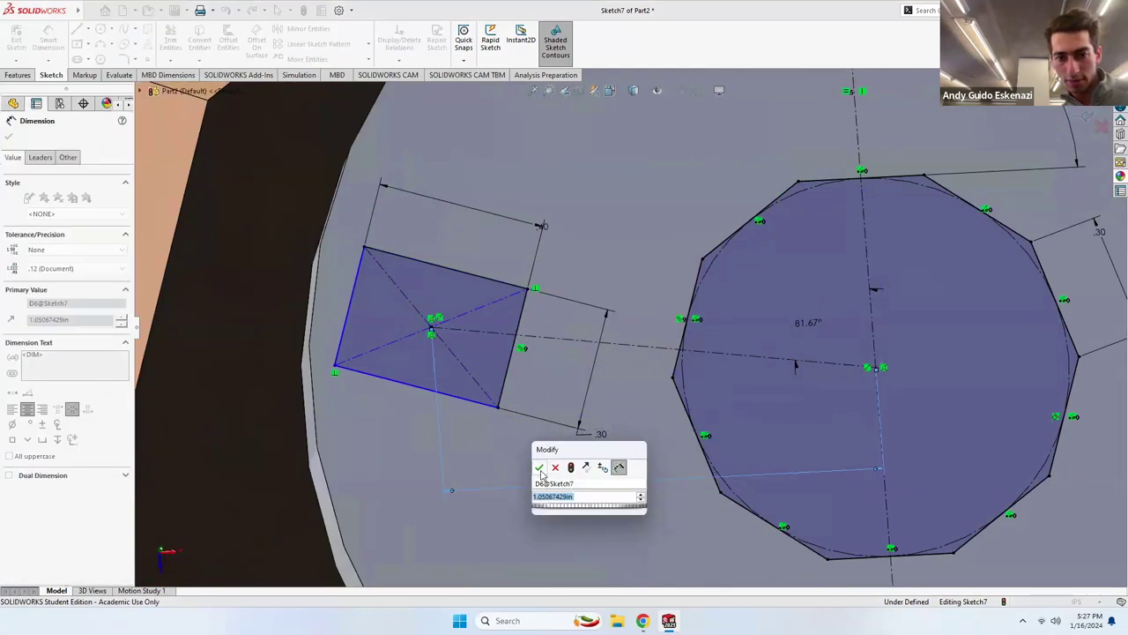
left_click(539, 467)
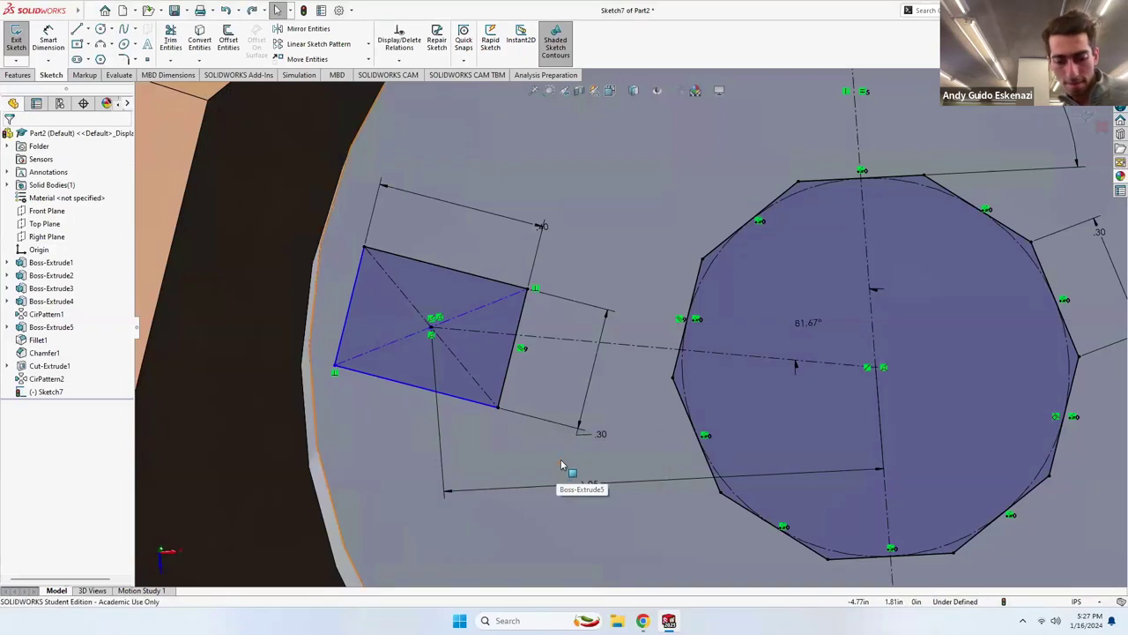
key("ctrl+z")
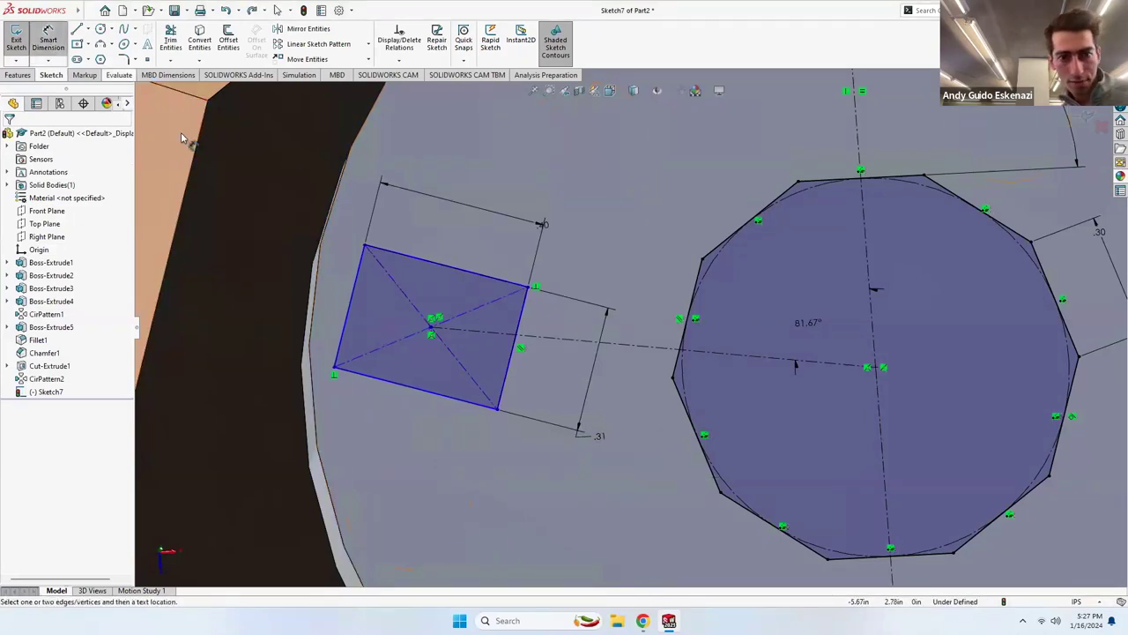
Dimension the centerline between the rectangle's and polygon's centers along its slanted length, keeping its current value.
left_click(574, 344)
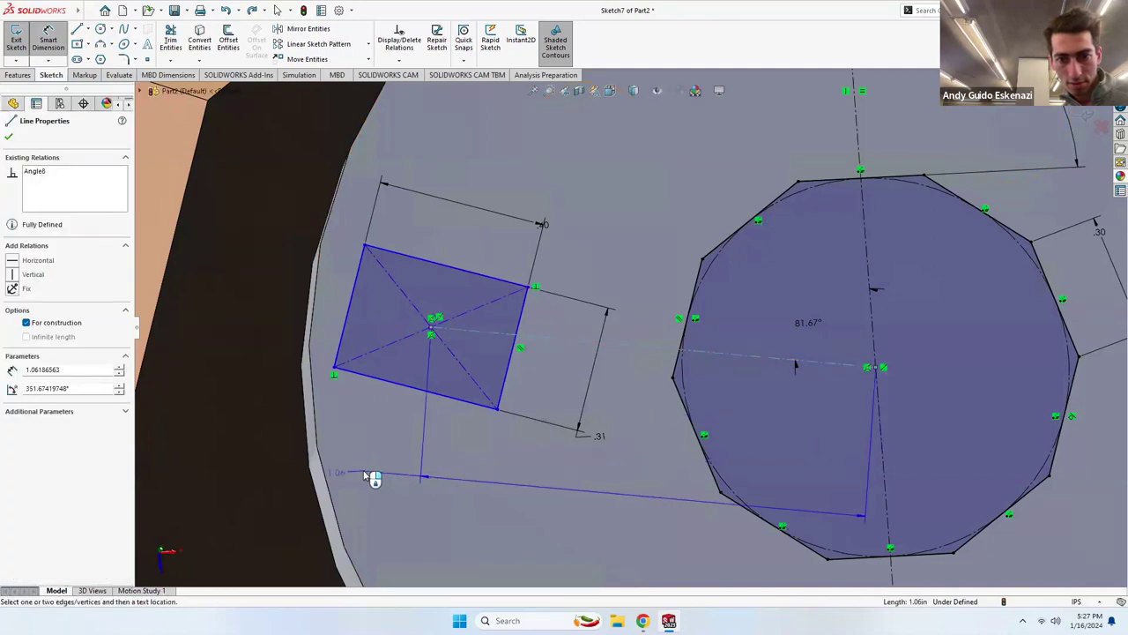
left_click(367, 475)
left_click(313, 455)
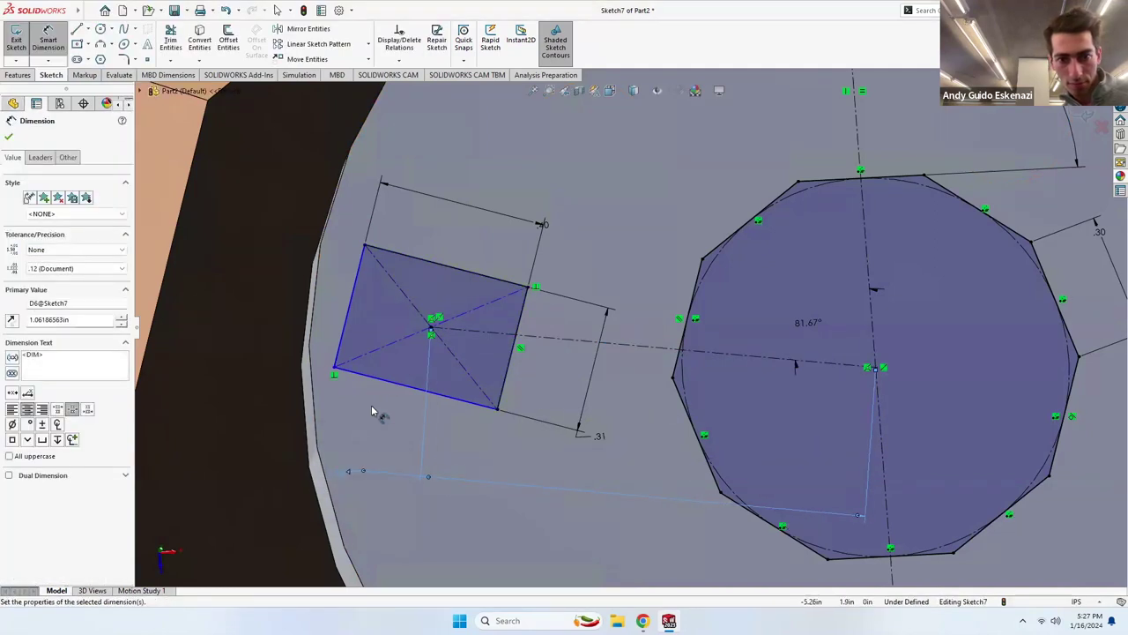
key("Escape")
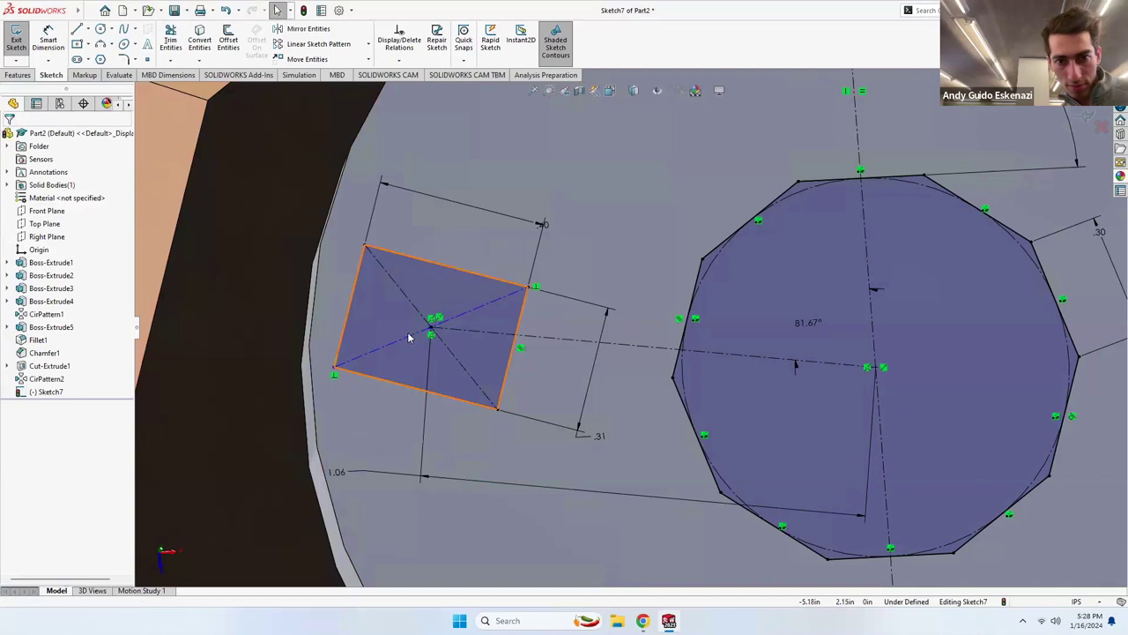
Make the rectangle's top side perpendicular to its left side and exit the sketch.
scroll(392, 312, "up", 3)
scroll(468, 285, "down", 2)
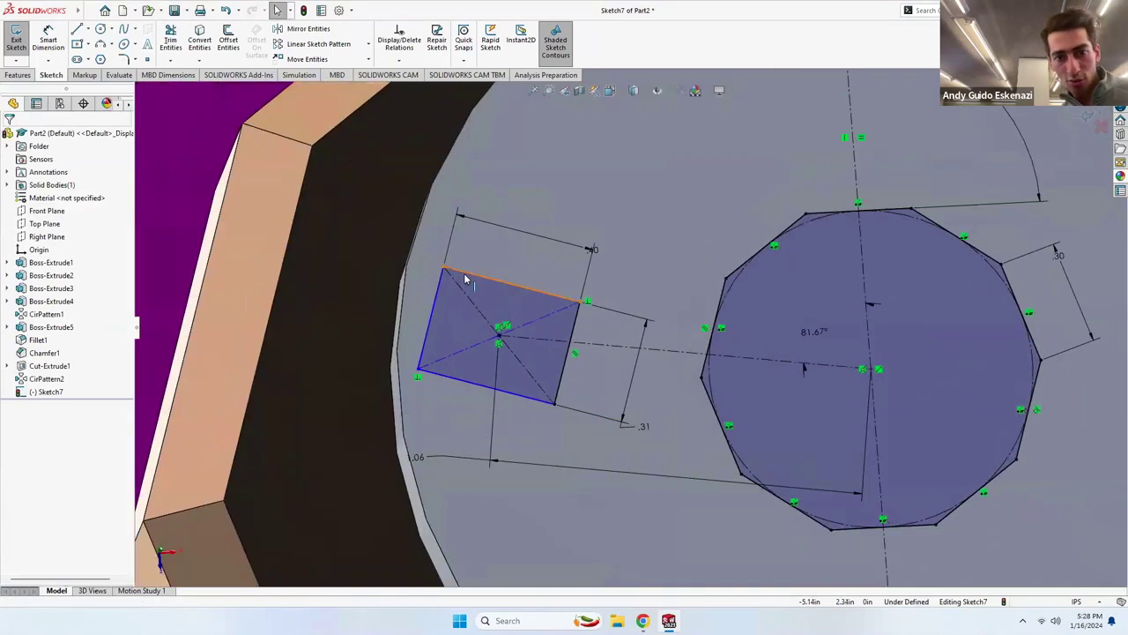
left_click(465, 277)
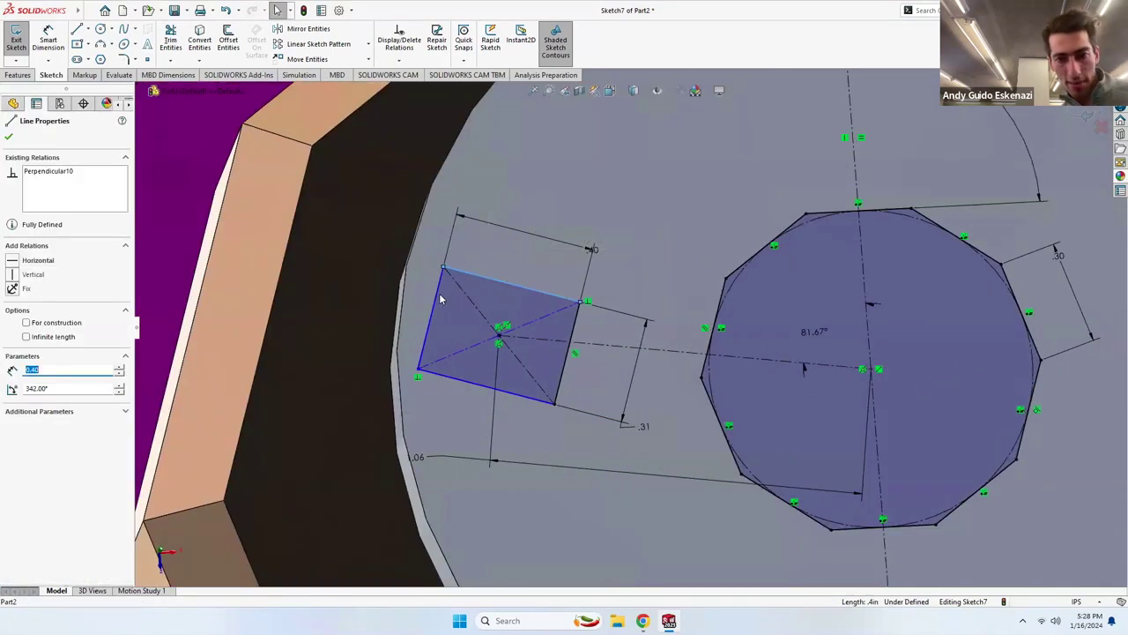
left_click(440, 298, "ctrl")
left_click(11, 374)
key("Escape")
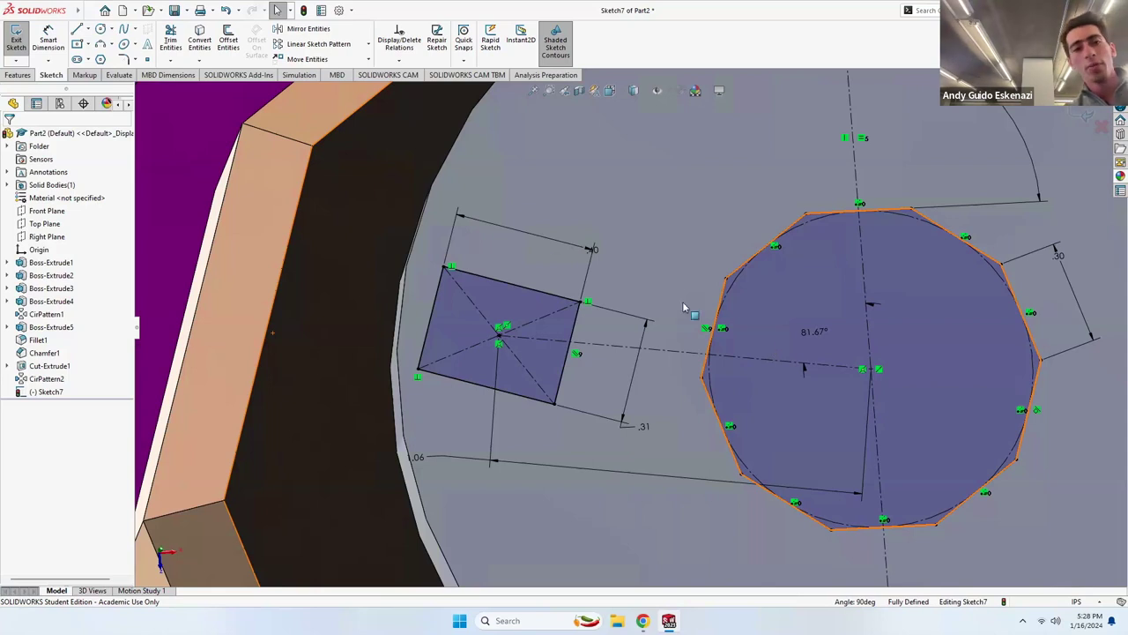
left_click(20, 49)
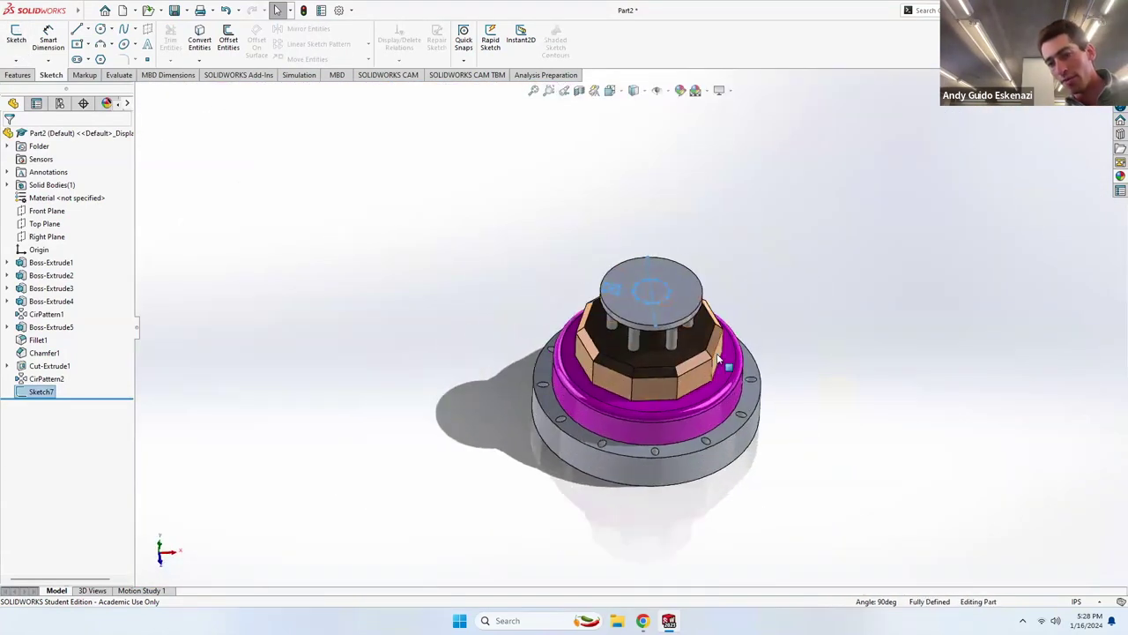
scroll(740, 282, "down", 3)
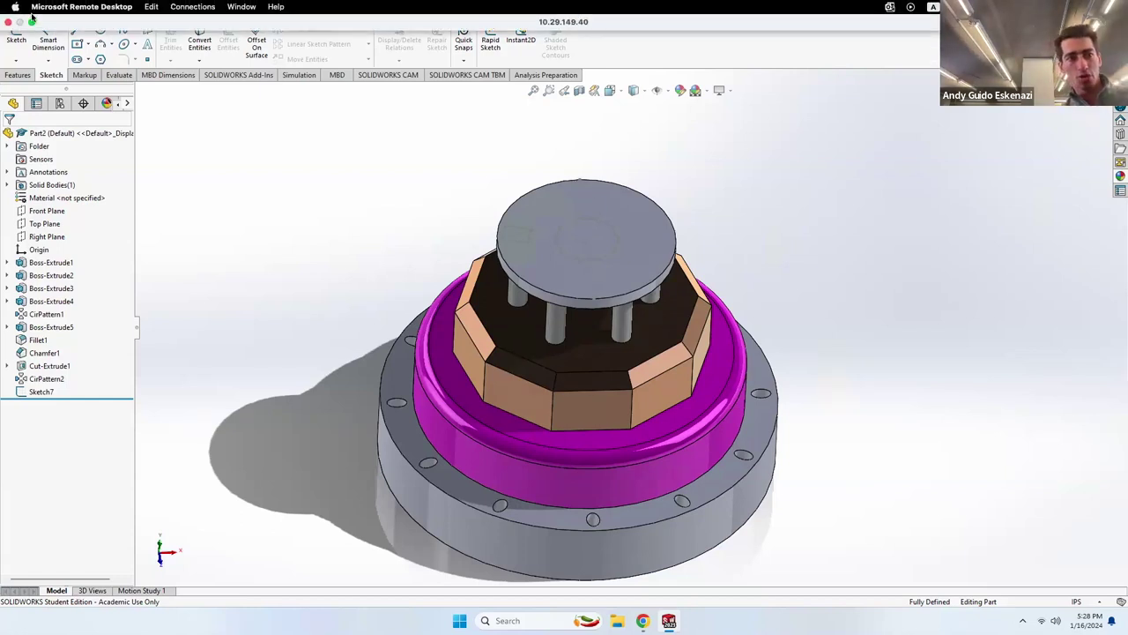
Take the remote desktop out of full screen, switch to the How-to-CAD-Almost-Anything GitHub page in Chrome, and widen its window.
left_click(32, 21)
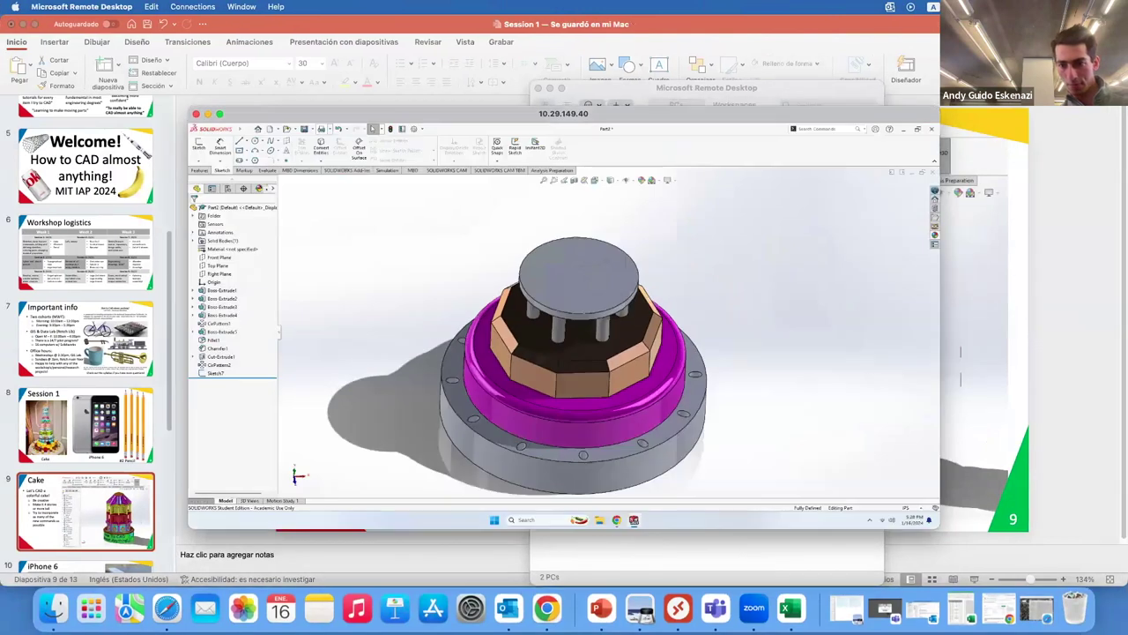
left_click(1007, 617)
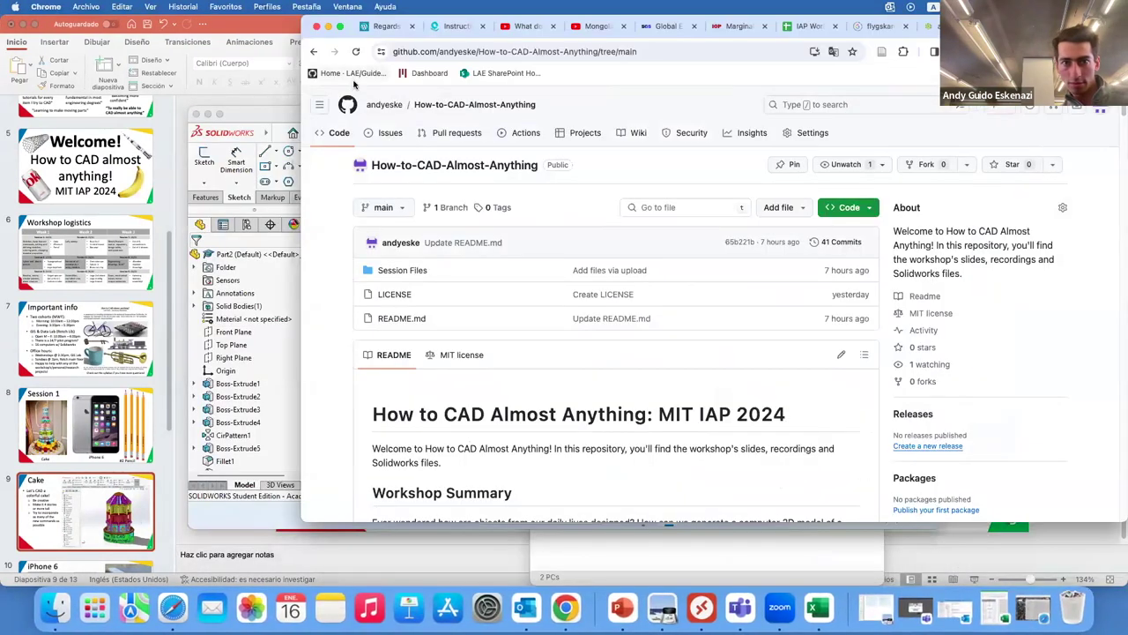
left_click_drag(299, 196, 32, 196)
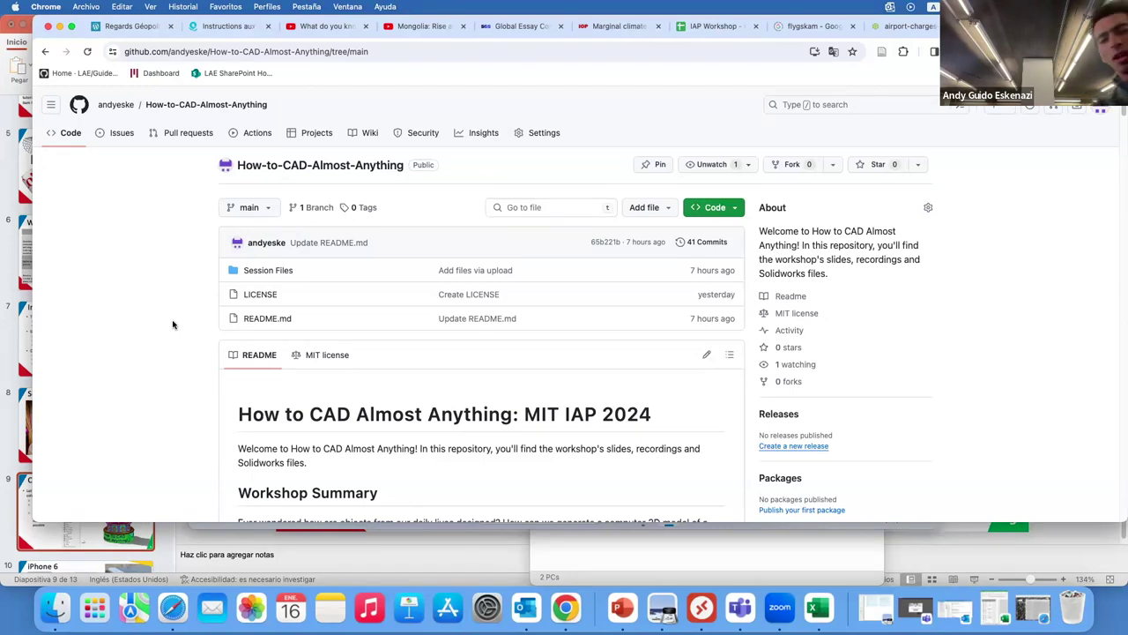
Examine the repository README's Session 1 section, including its activities and the figures of the cake, iPhone 6 and pencil.
scroll(277, 398, "down", 5)
scroll(280, 403, "down", 3)
scroll(282, 405, "up", 7)
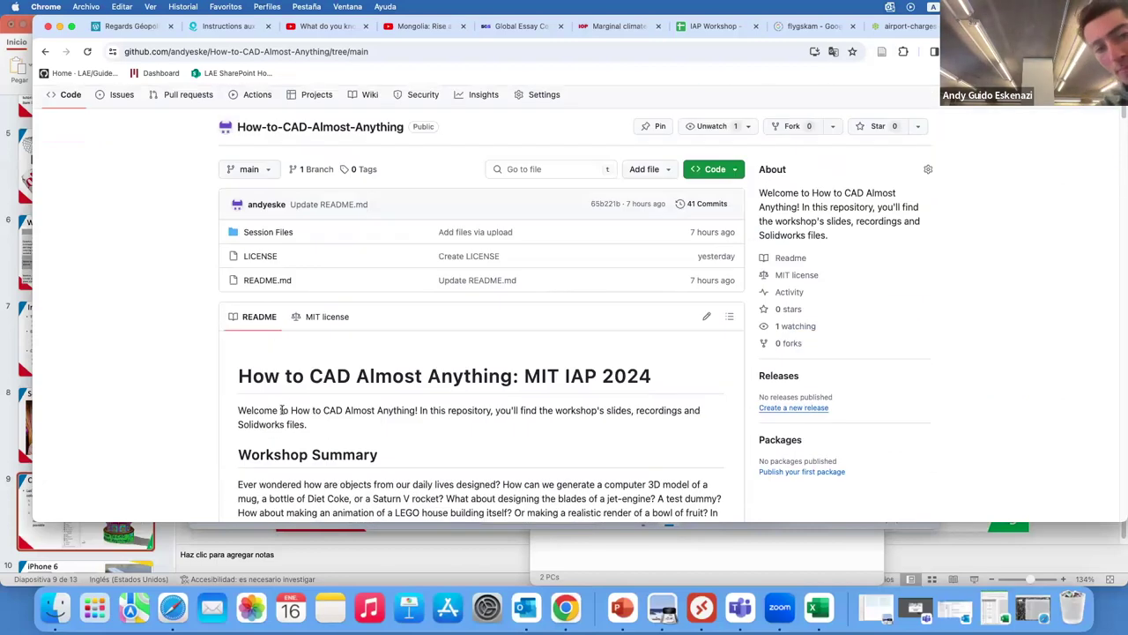
scroll(281, 410, "down", 15)
scroll(272, 425, "up", 4)
scroll(269, 430, "down", 3)
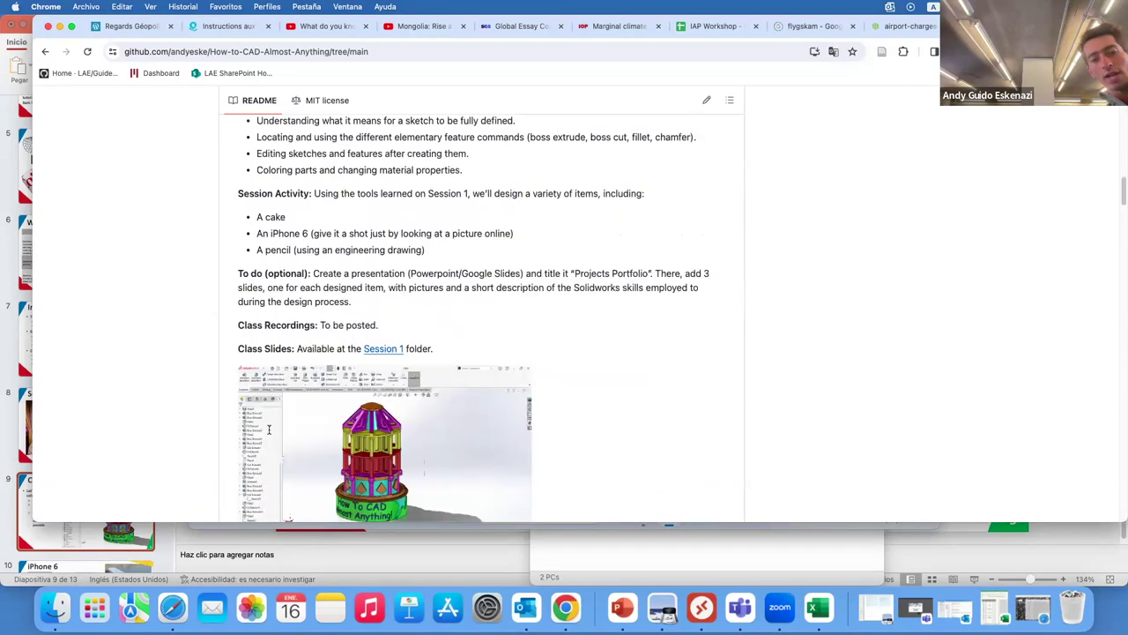
scroll(269, 429, "down", 8)
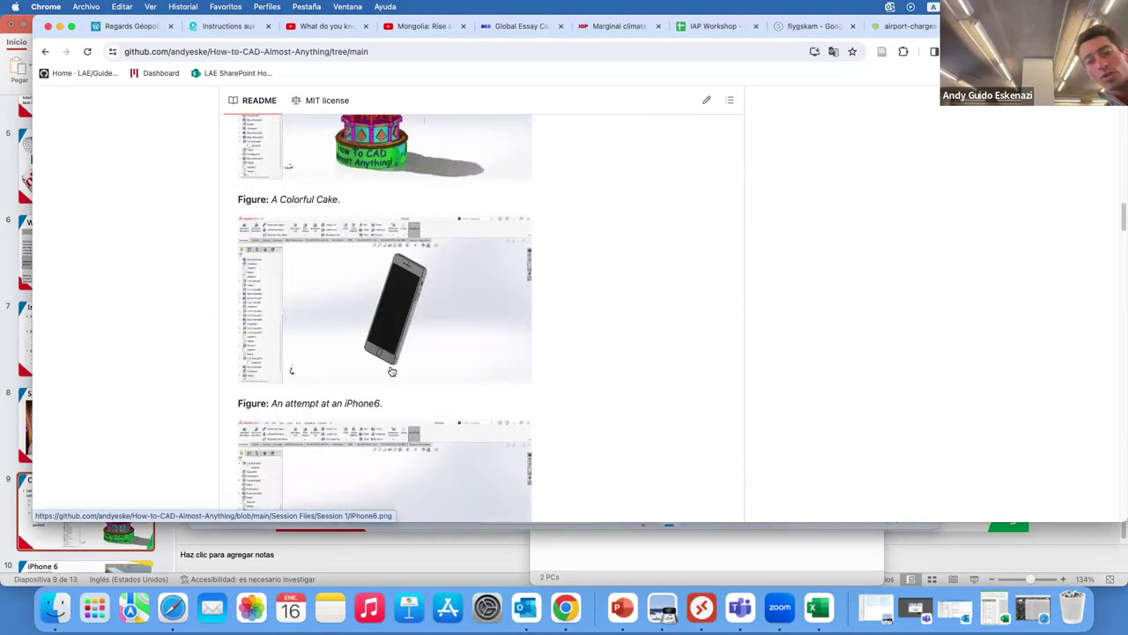
scroll(388, 340, "down", 2)
scroll(363, 430, "up", 4)
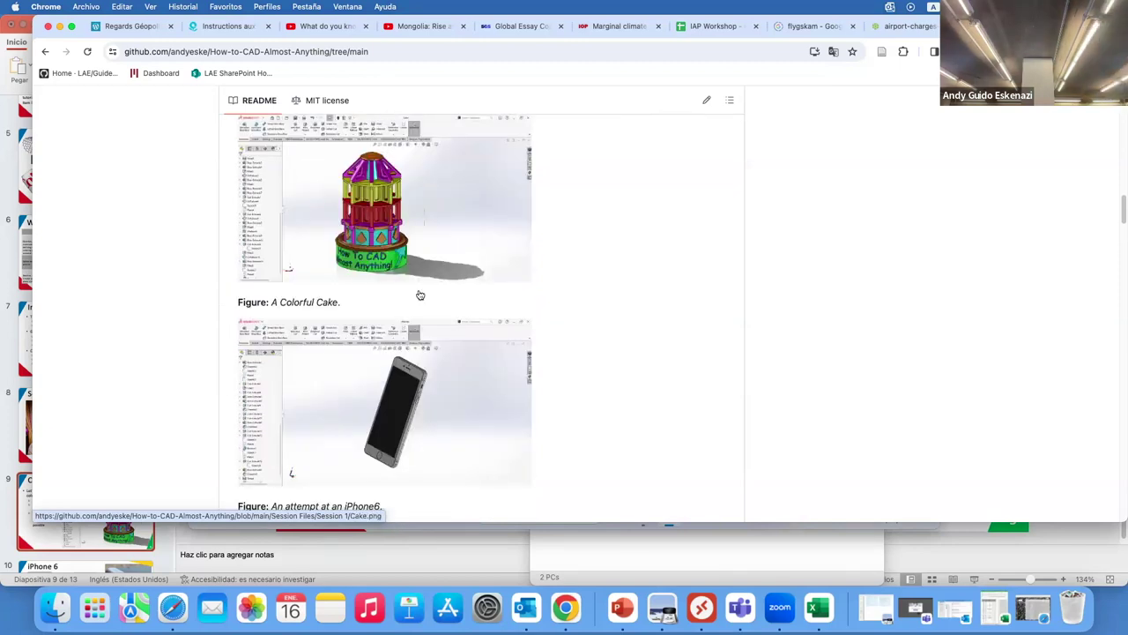
scroll(416, 280, "down", 8)
scroll(410, 290, "up", 12)
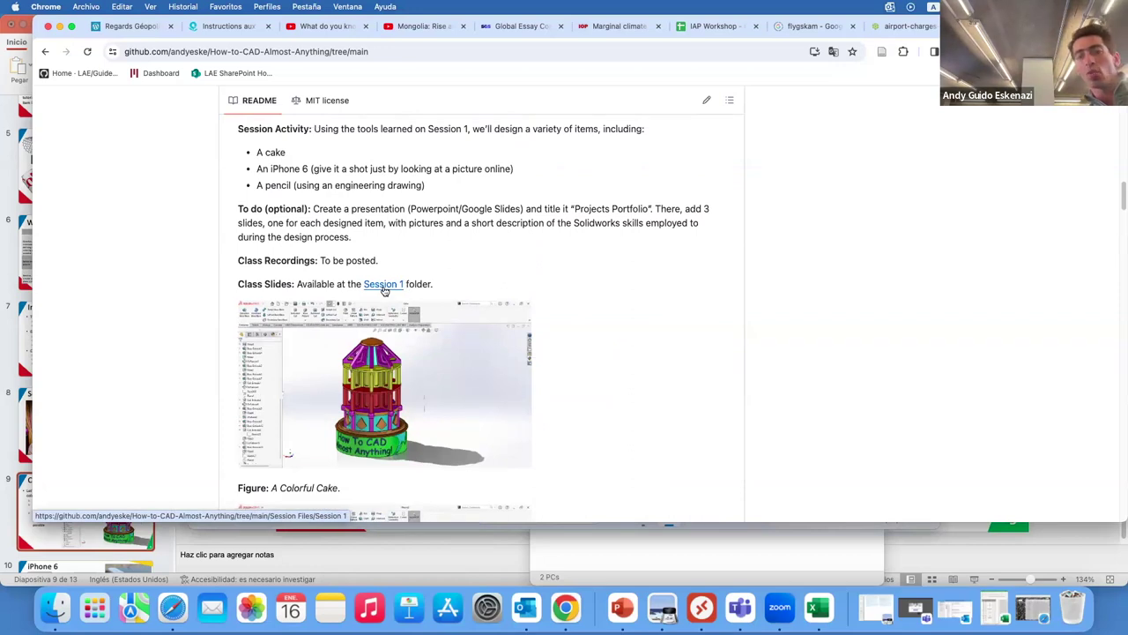
Open the Session 1 folder linked in the README and view N2Pencil.png.
left_click(384, 285)
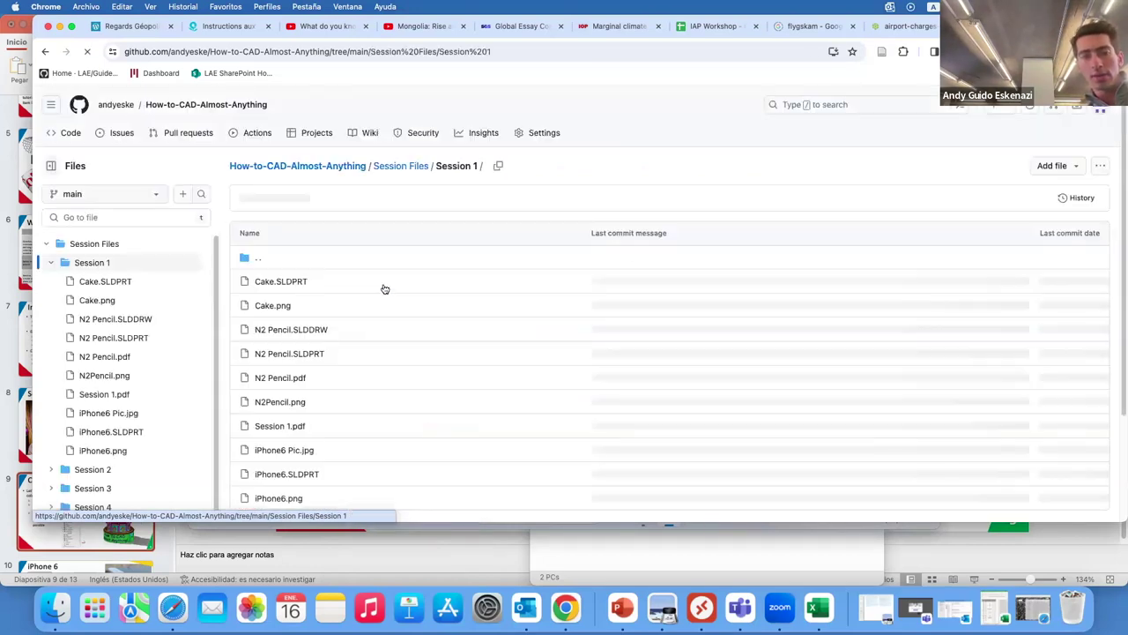
scroll(339, 382, "down", 2)
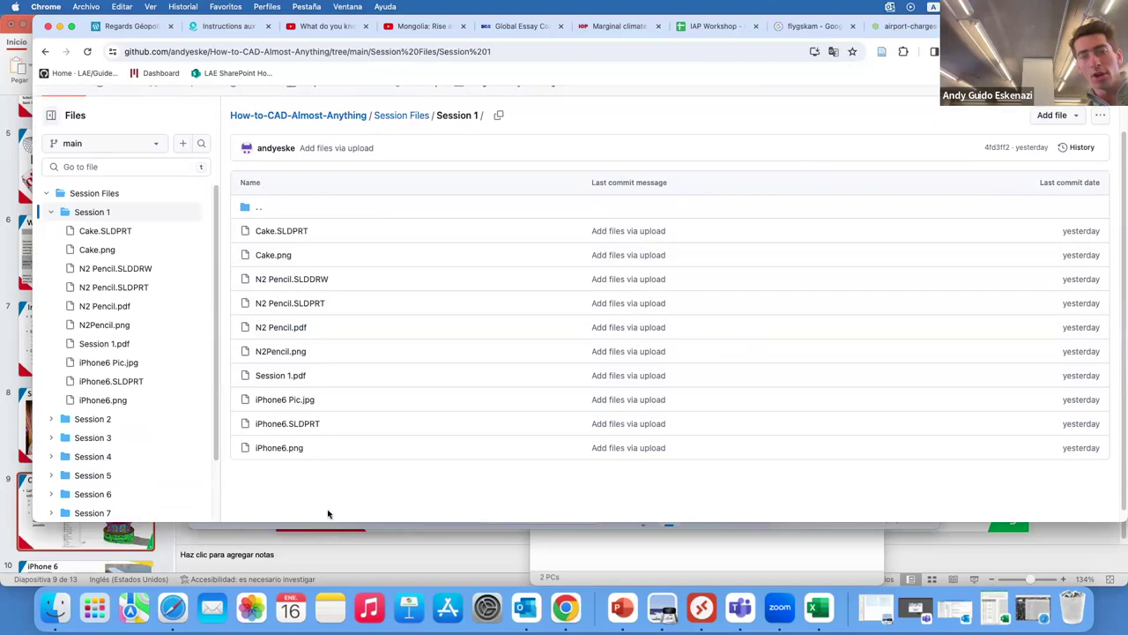
left_click(280, 352)
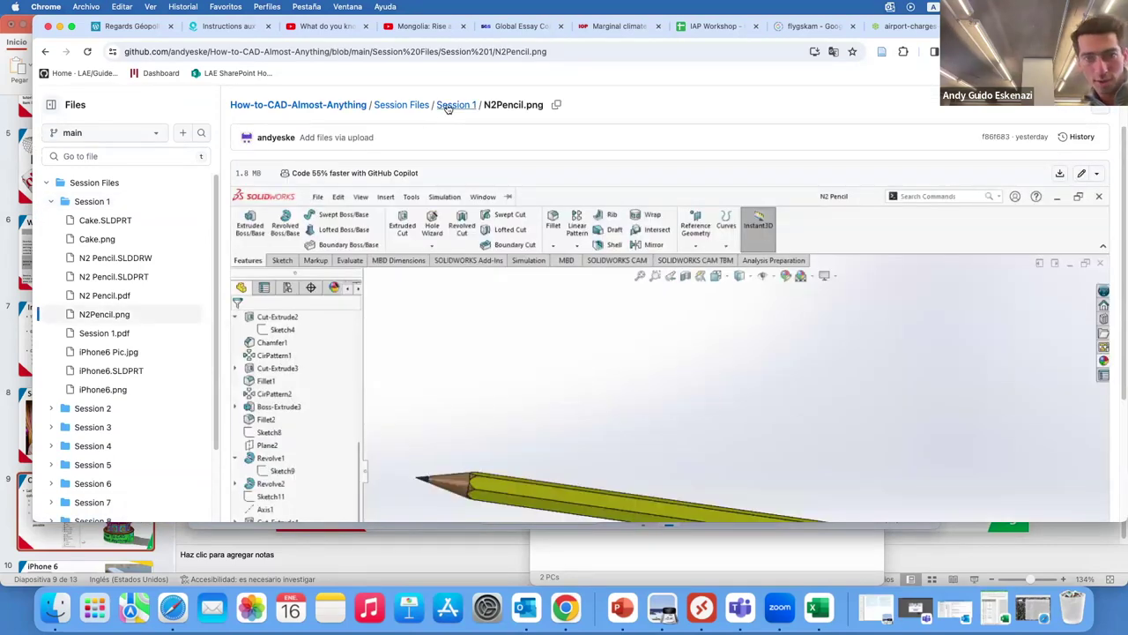
Return to the Session 1 folder, open N2 Pencil.pdf, and examine the pencil's engineering drawing.
left_click(448, 108)
left_click(282, 320)
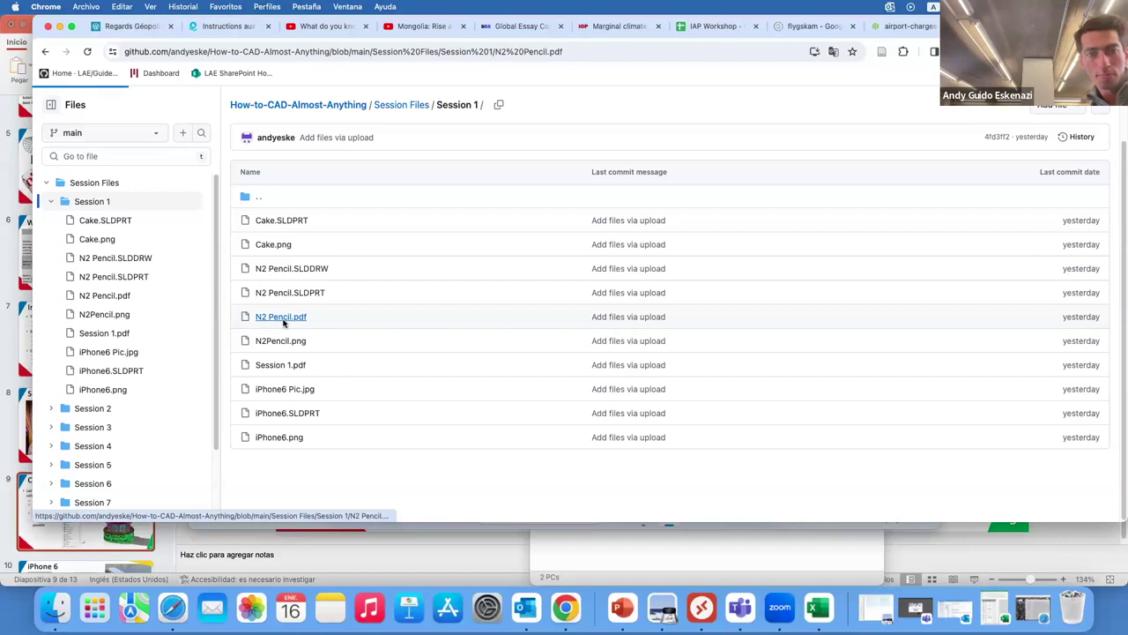
scroll(407, 359, "down", 3)
scroll(407, 359, "up", 1)
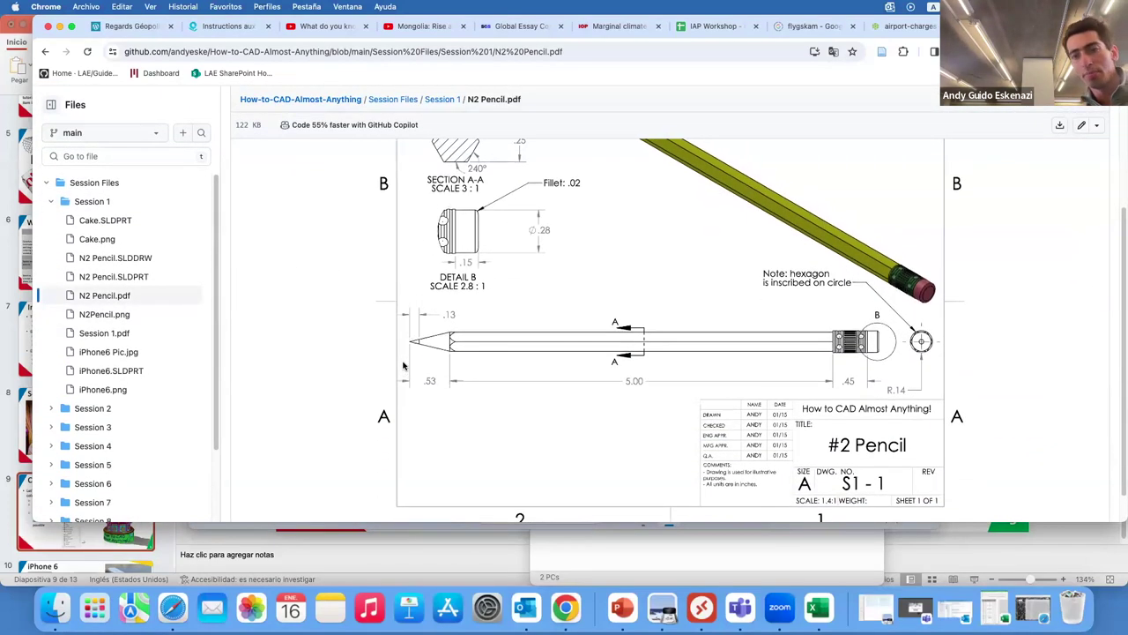
scroll(403, 365, "up", 3)
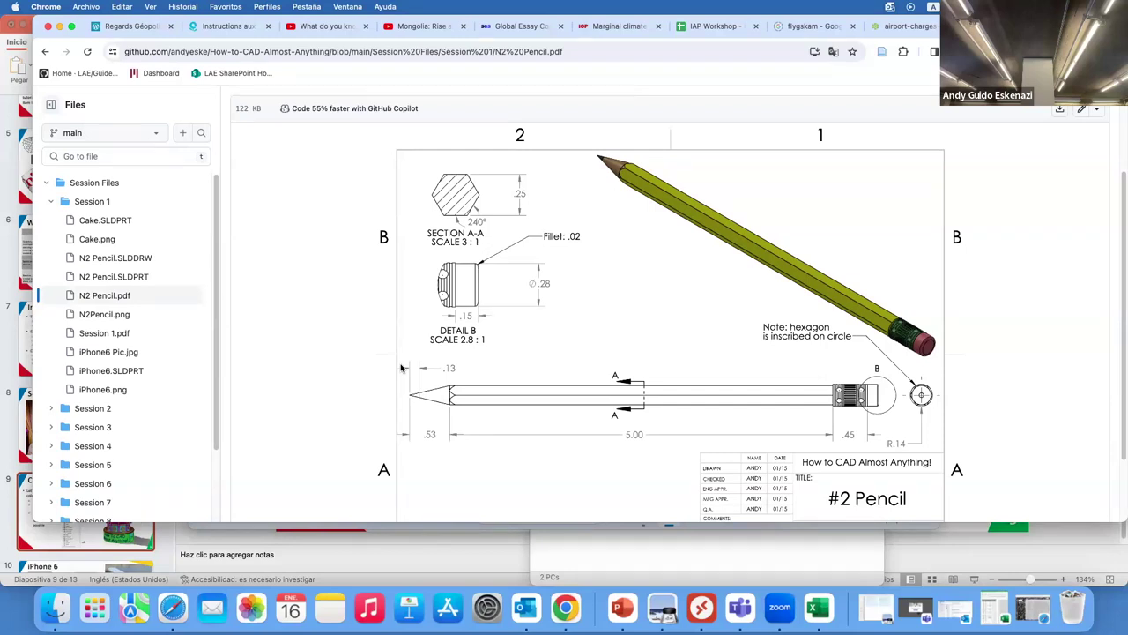
scroll(397, 229, "down", 3)
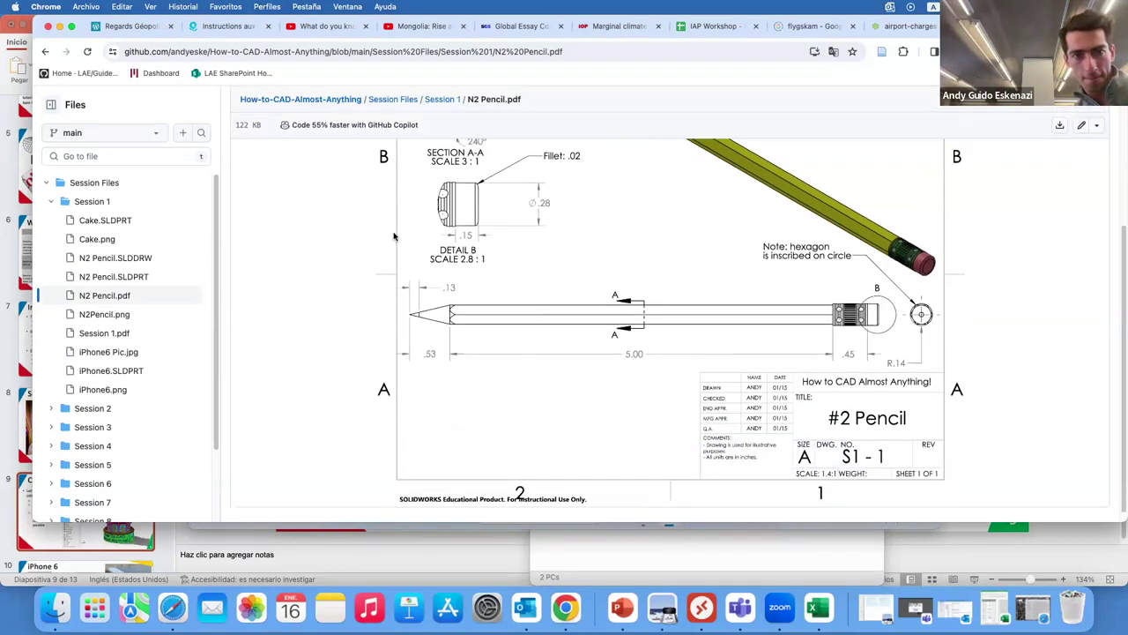
Go back to the repository's main page and review the Session 1 objective, activities and optional to-do.
scroll(388, 176, "up", 6)
left_click(328, 166)
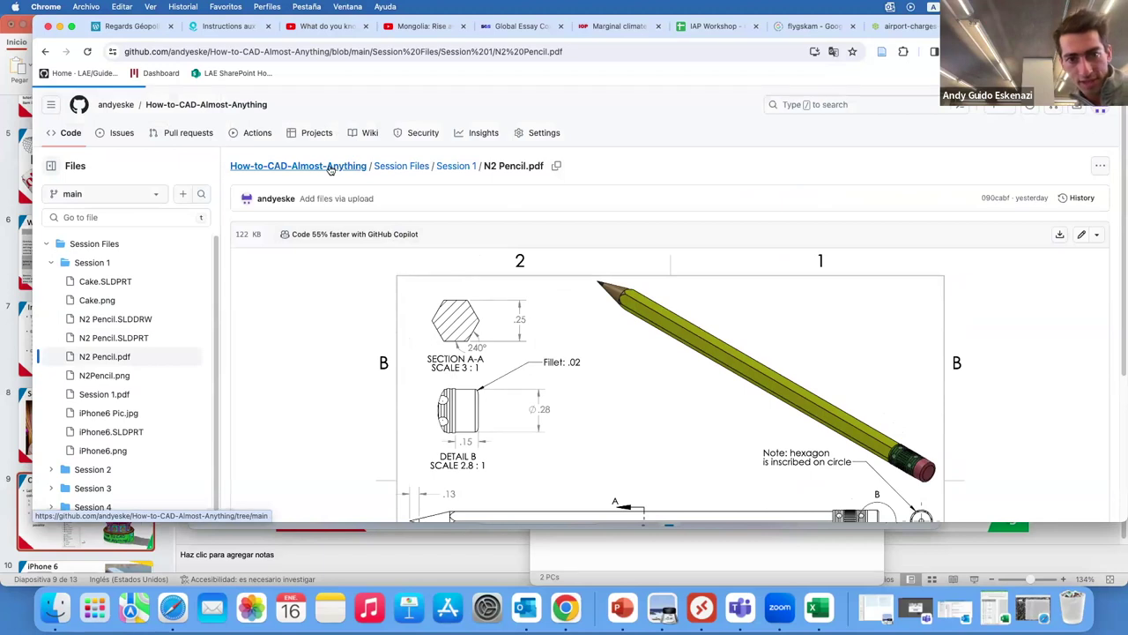
scroll(452, 316, "down", 10)
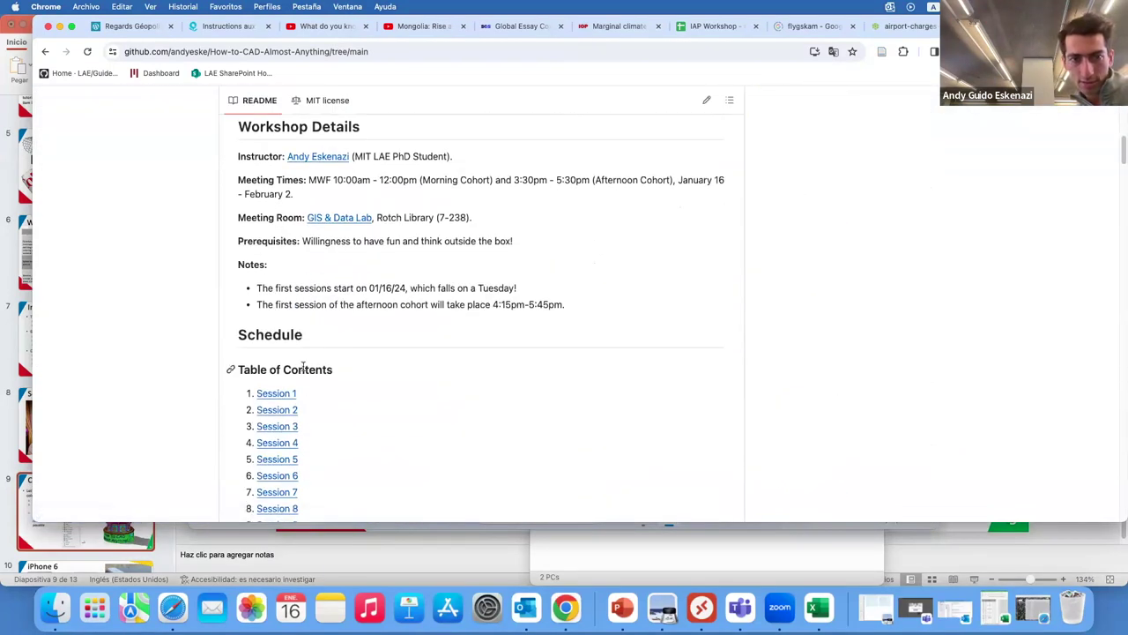
scroll(264, 366, "down", 10)
scroll(335, 388, "down", 1)
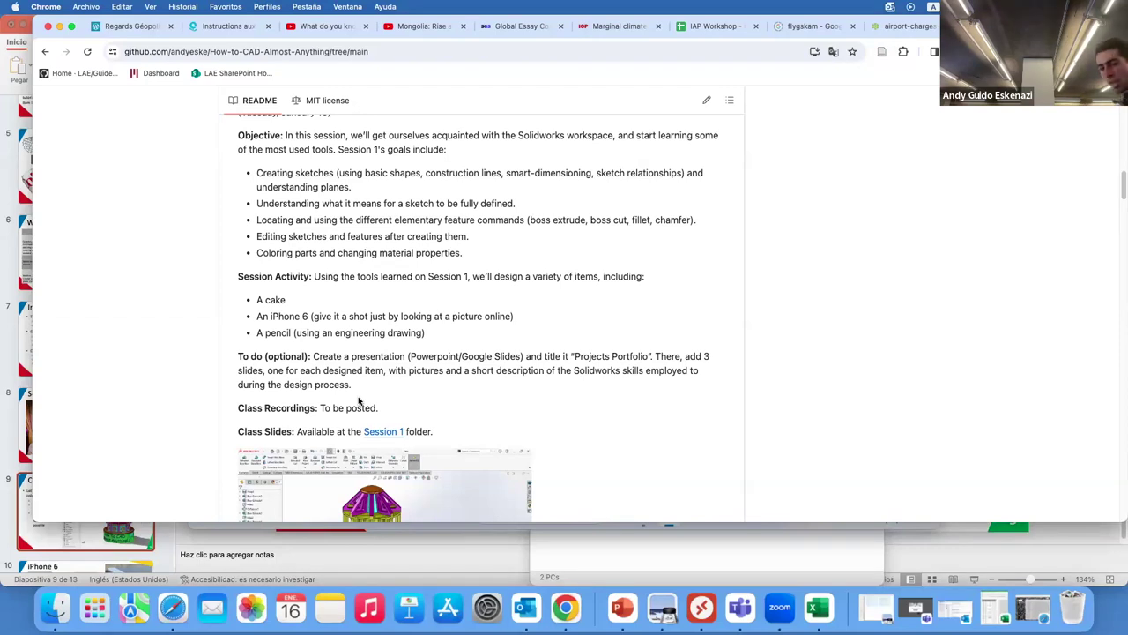
Minimize the browser and switch back to the SolidWorks remote desktop in full screen.
left_click(60, 27)
left_click(219, 116)
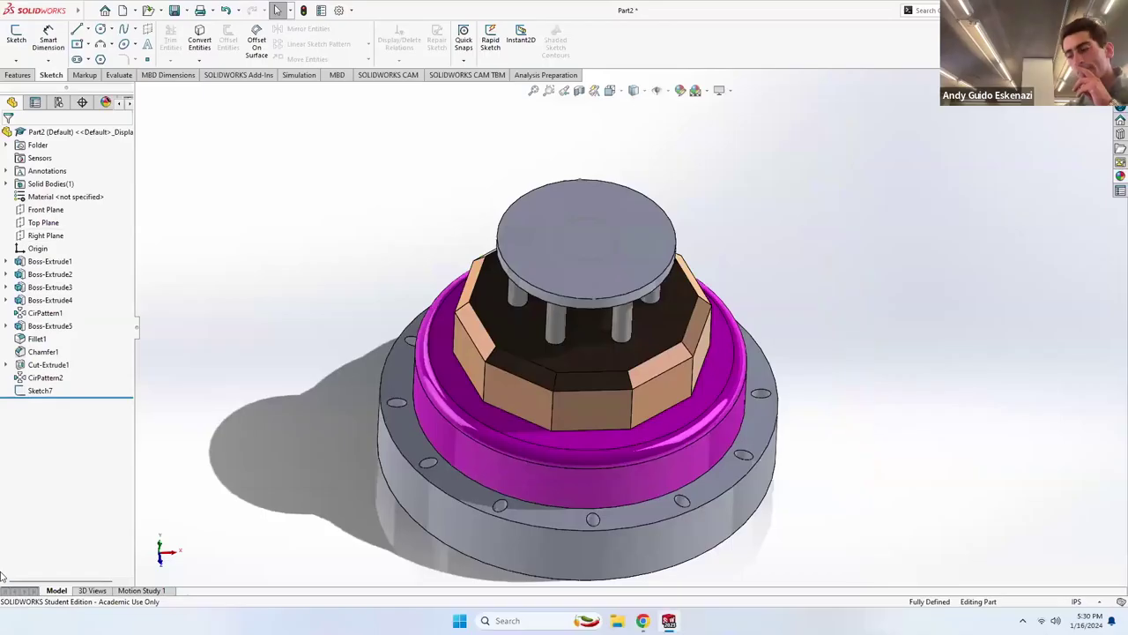
Start a new sketch on a flat side face of the beige polygonal tier.
middle_click_drag(303, 389, 467, 352)
left_click(474, 342)
key("Escape")
middle_click_drag(246, 167, 234, 161)
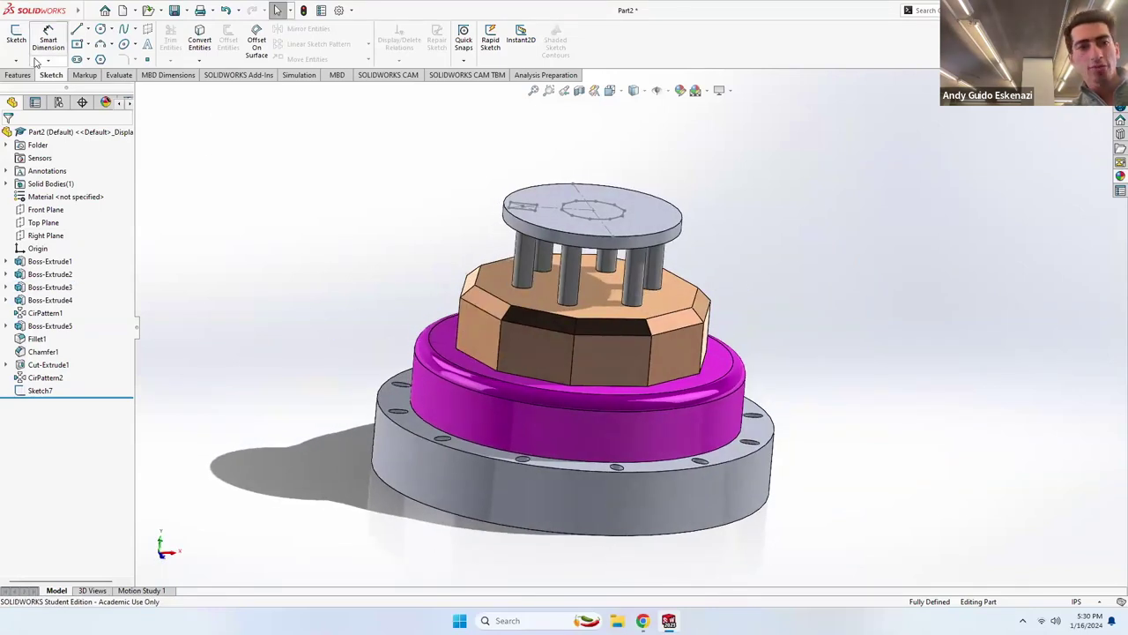
left_click(16, 35)
left_click(462, 319)
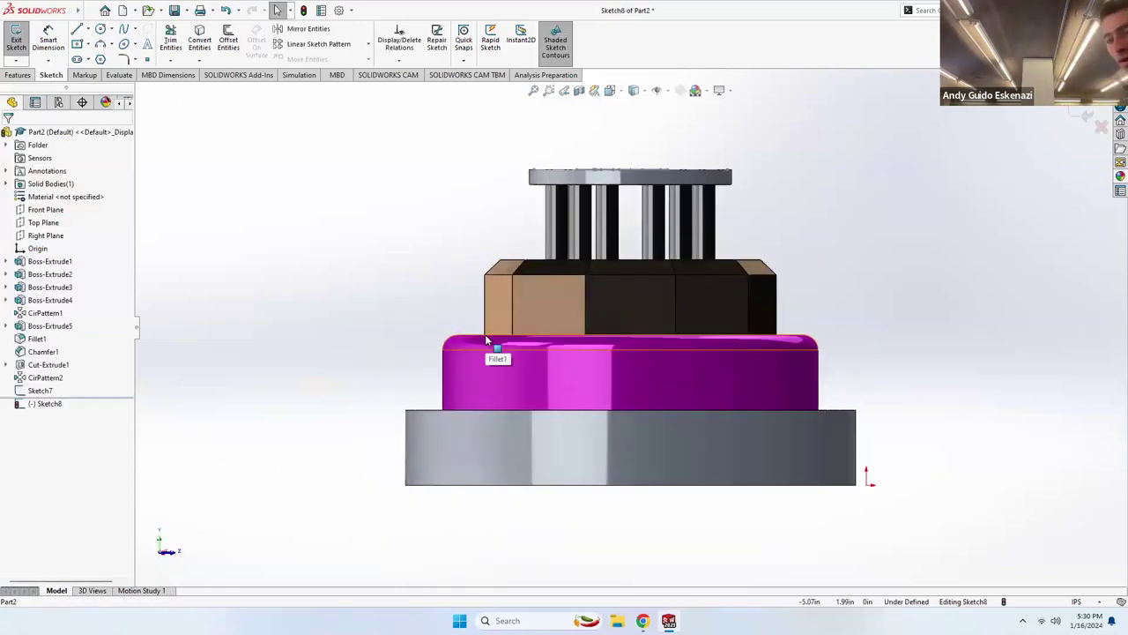
Draw a vertical centerline on the side face between the midpoints of its top and bottom edges.
middle_click_drag(649, 322, 633, 375)
scroll(629, 372, "up", 3)
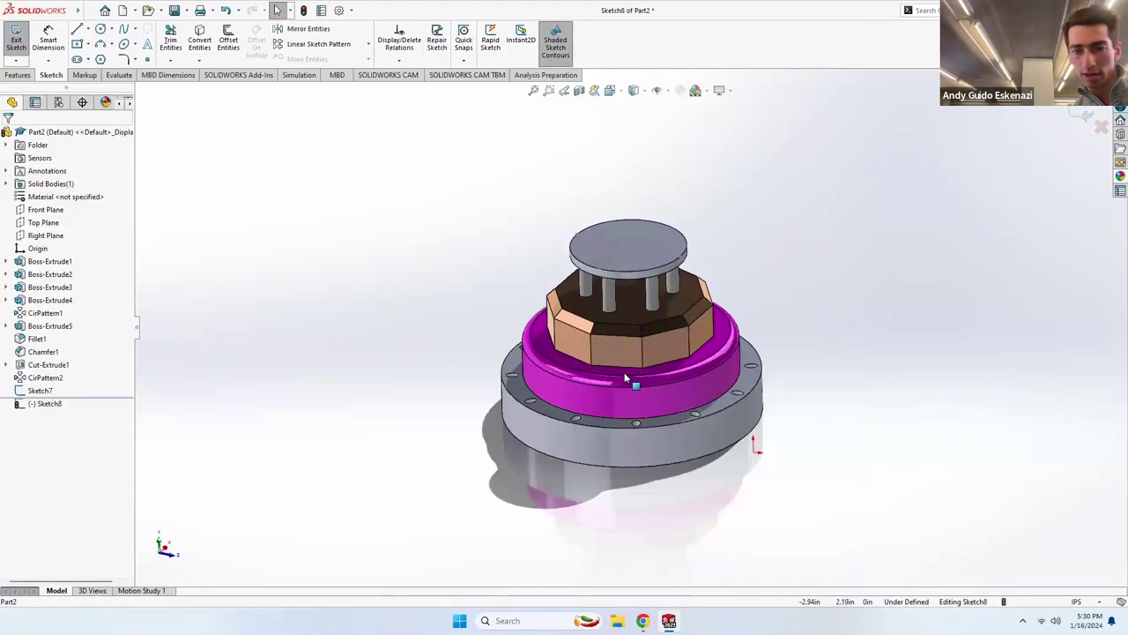
scroll(608, 335, "down", 5)
left_click(88, 32)
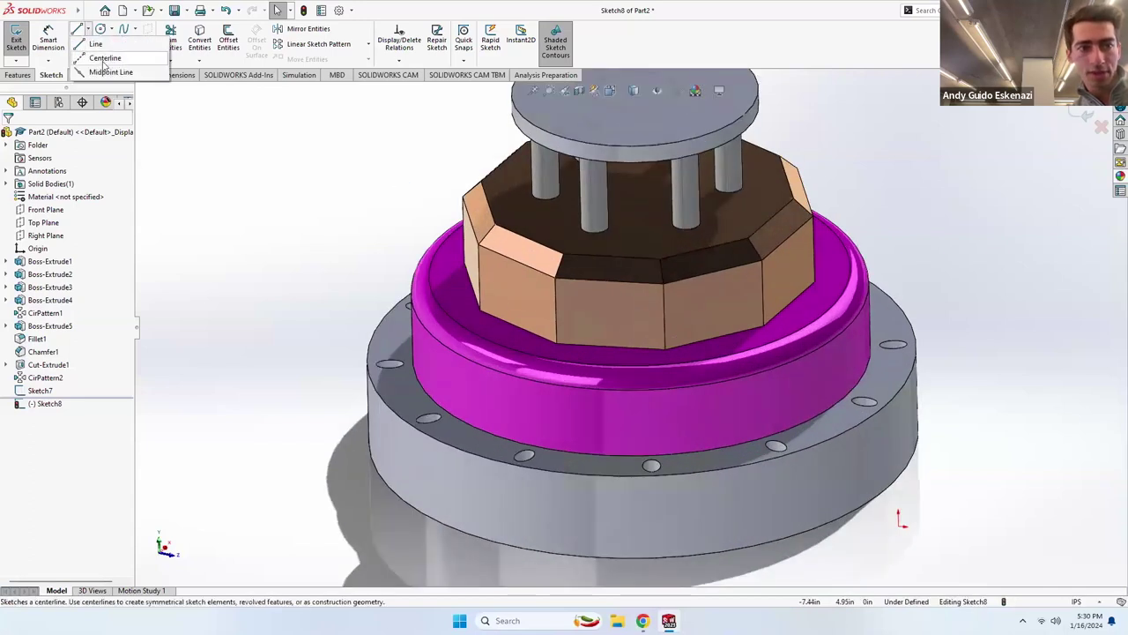
left_click(110, 57)
left_click(616, 280)
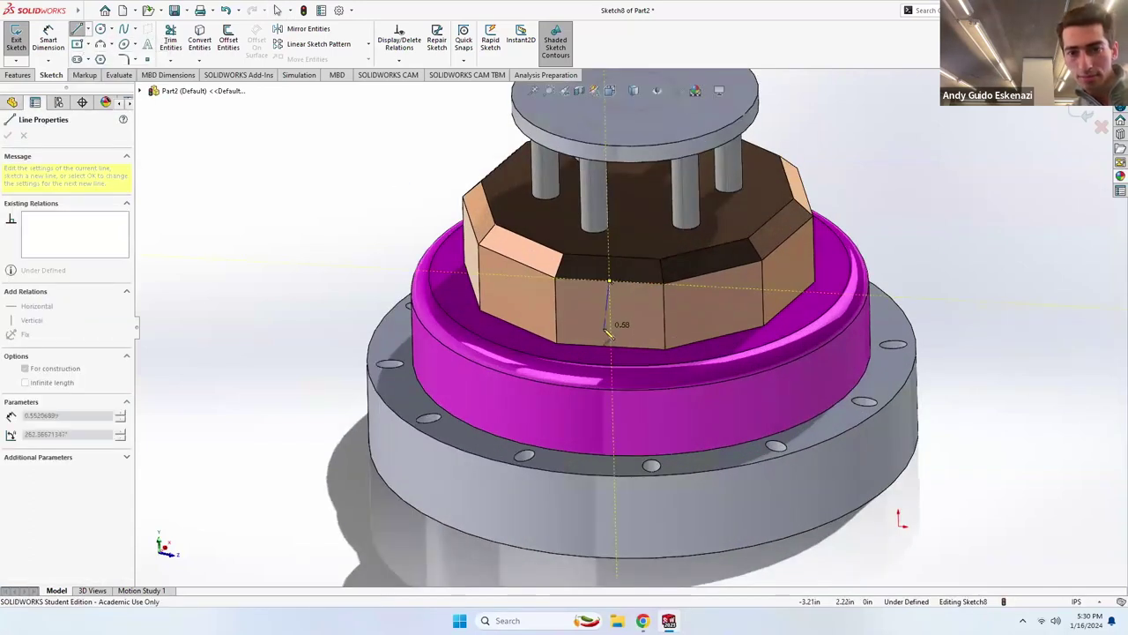
left_click(617, 347)
left_click(277, 10)
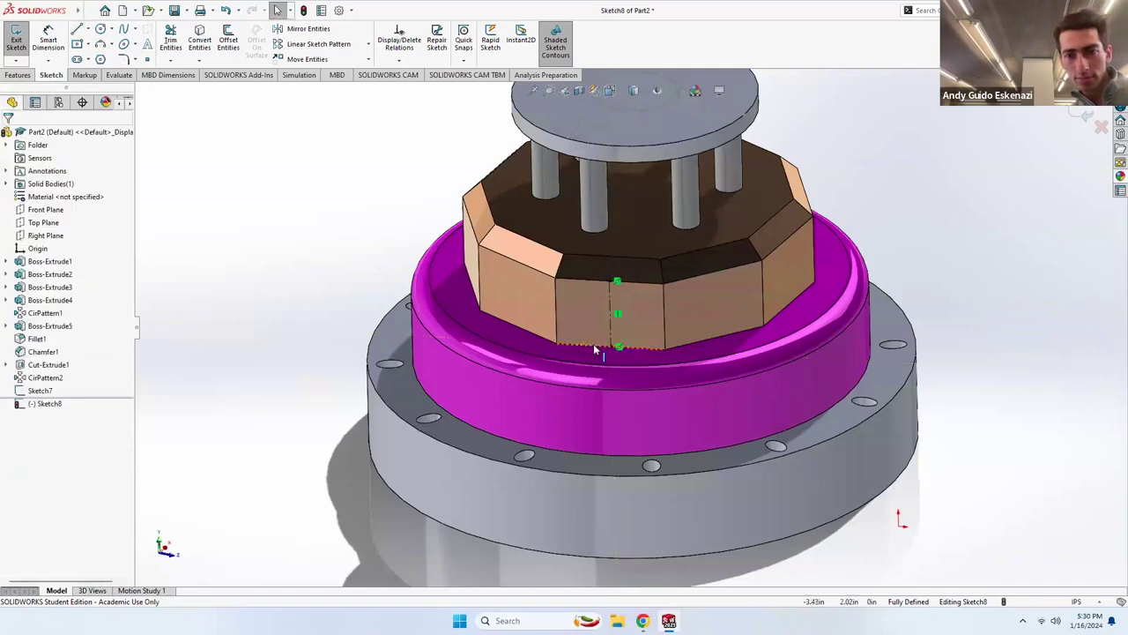
Sketch a circle of about 0.17 in radius centered on the midpoint of the vertical centerline.
left_click(100, 30)
left_click(611, 313)
left_click(620, 313)
key("Escape")
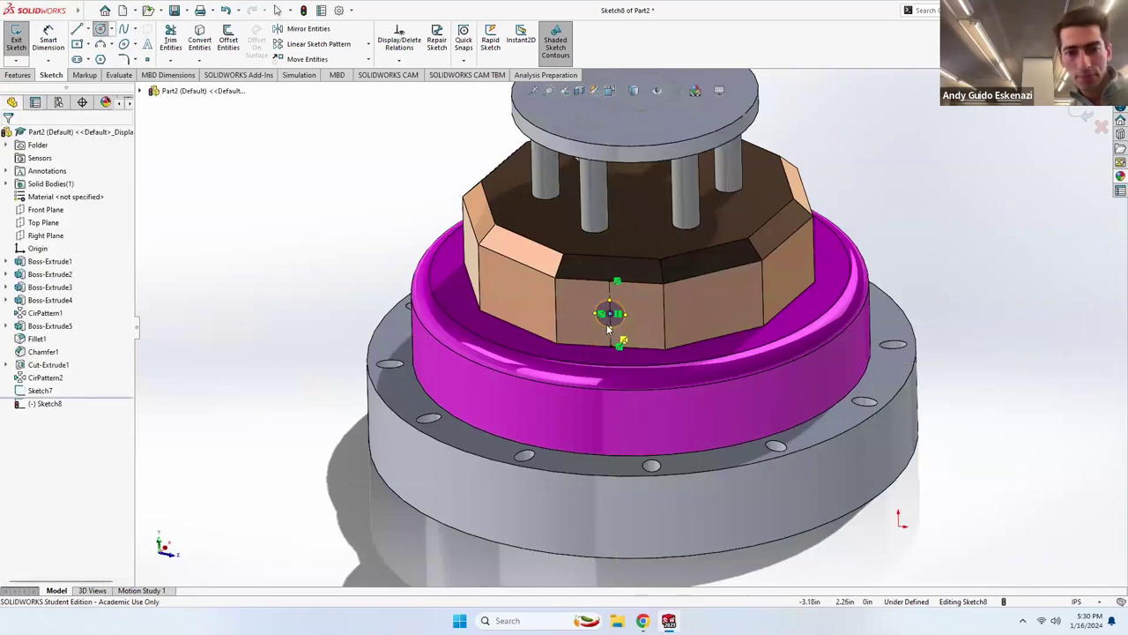
Dimension the circle on the beige tier's side face to a diameter of 0.35 in.
left_click(49, 40)
left_click(601, 310)
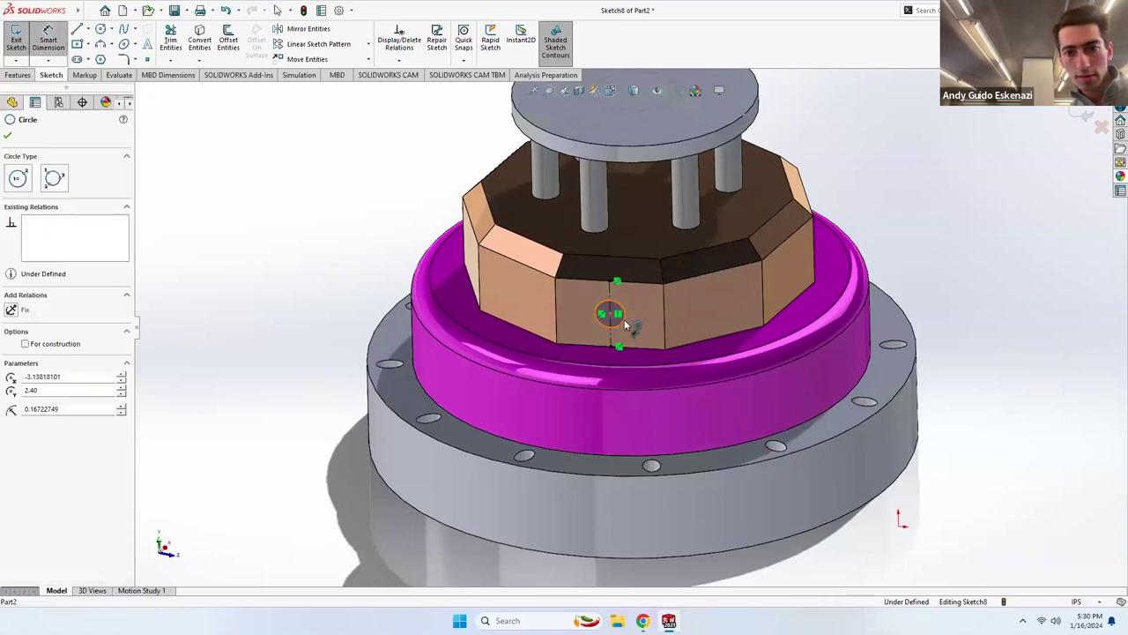
left_click(719, 343)
type(".2")
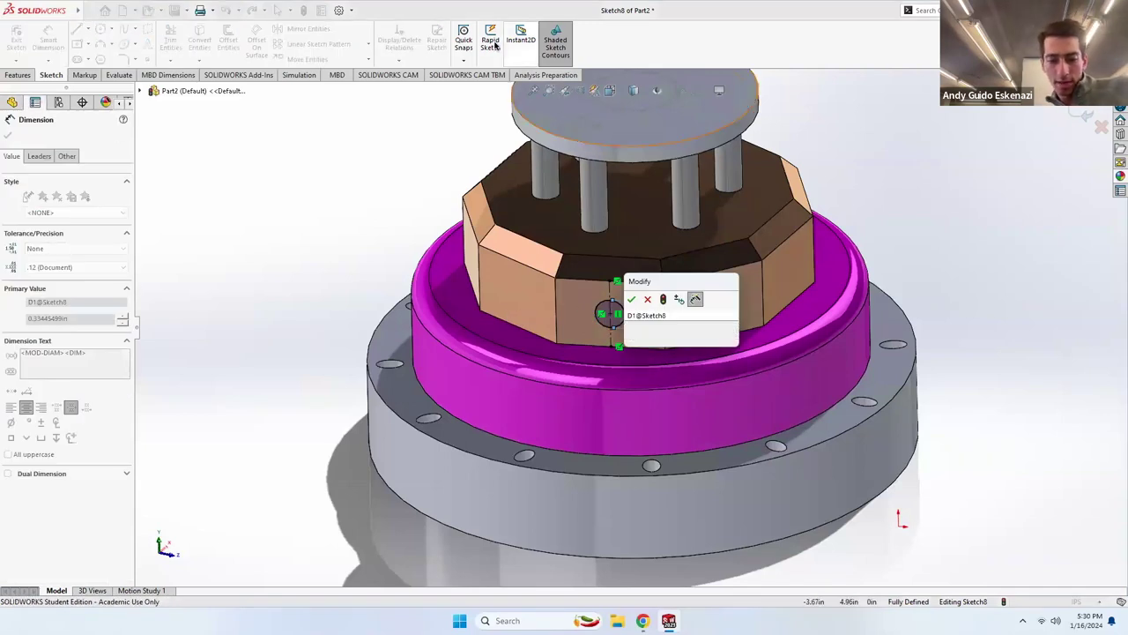
type("5")
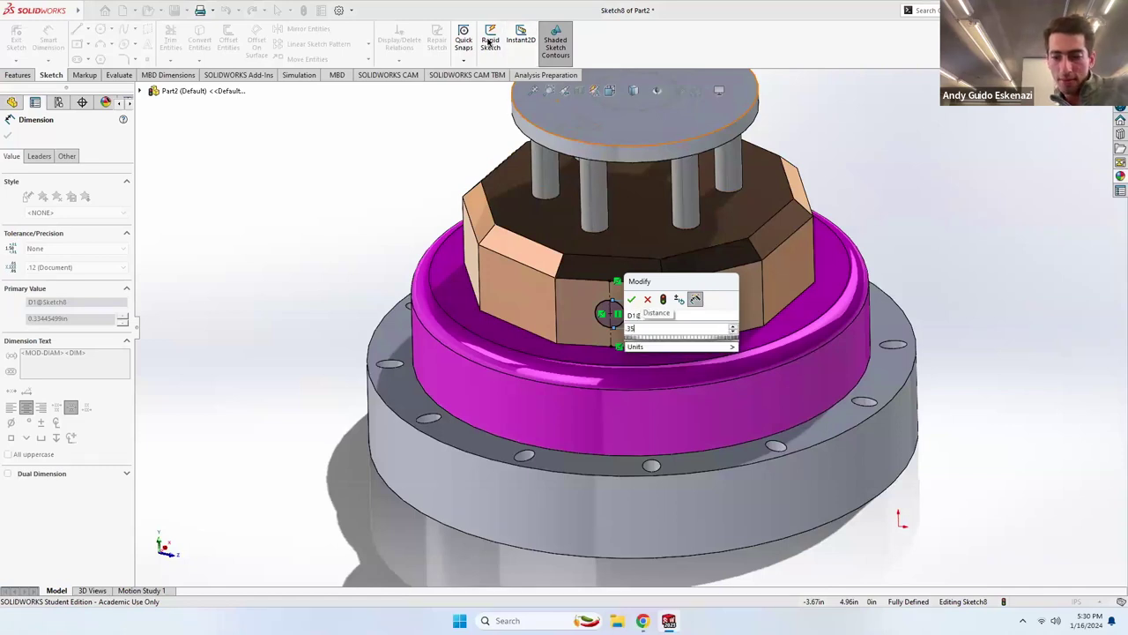
key("Return")
Extrude the side-face circle 0.60 in outward as a blind boss merged with the tier.
left_click(18, 74)
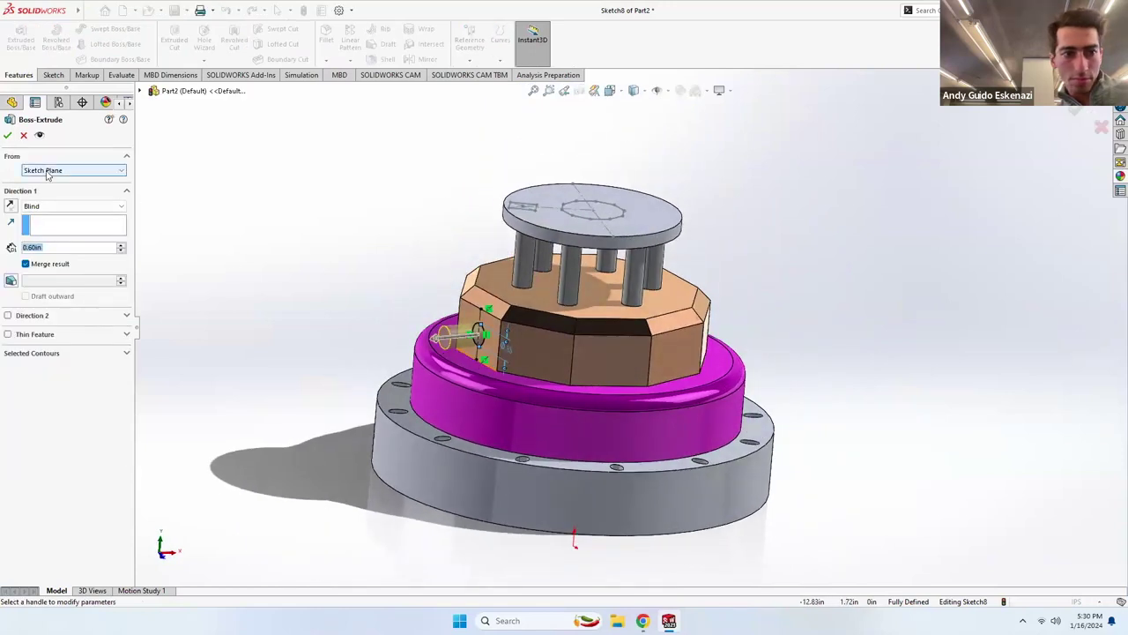
left_click(7, 137)
scroll(556, 338, "down", 3)
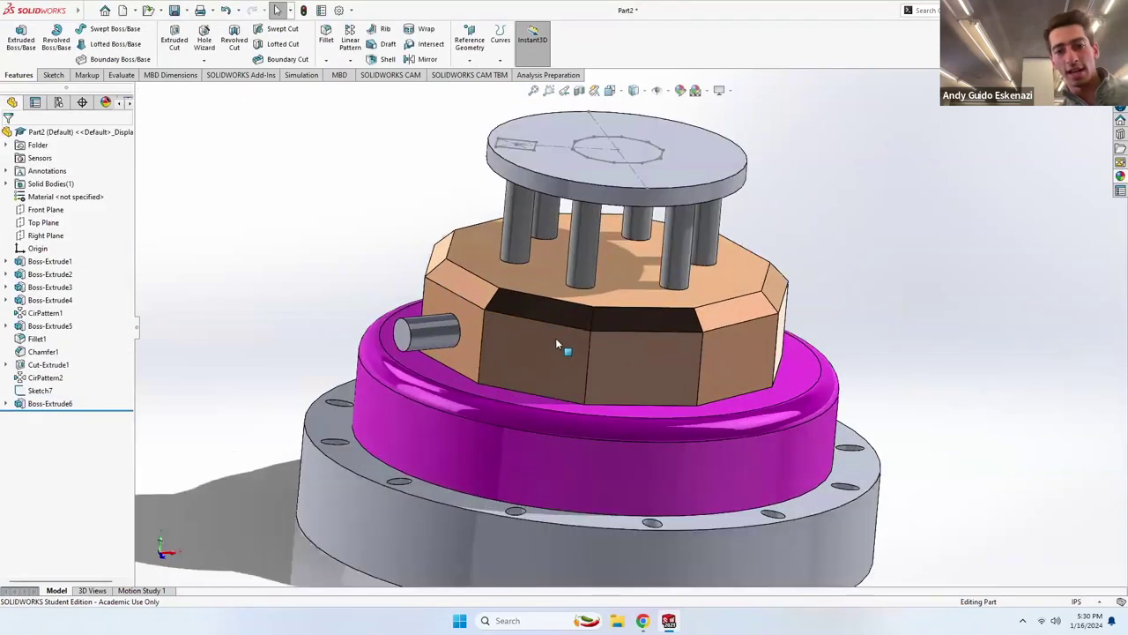
Circular-pattern the side peg around the gray base's cylindrical face with 10 equally spaced instances over 360 degrees.
left_click(351, 62)
left_click(363, 88)
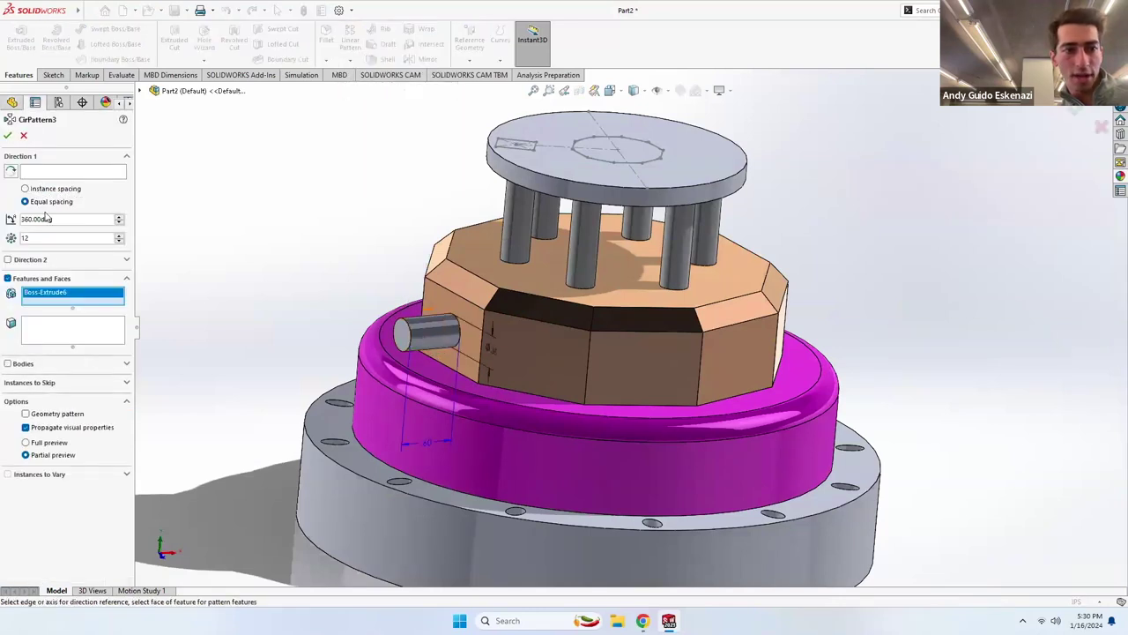
left_click(41, 173)
left_click(346, 524)
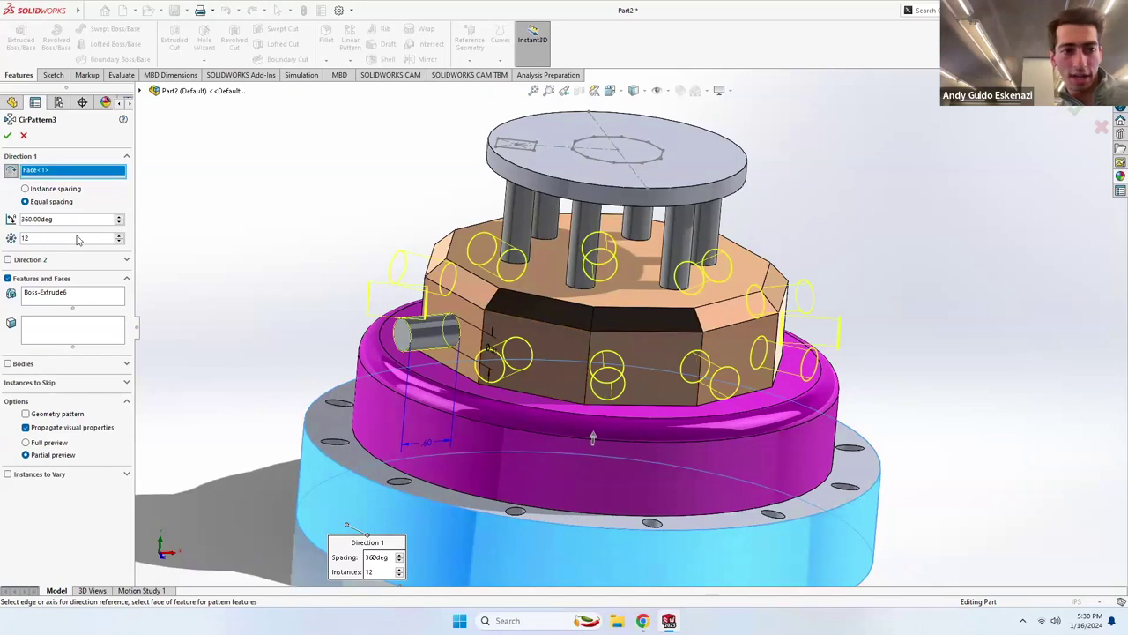
key("BackSpace")
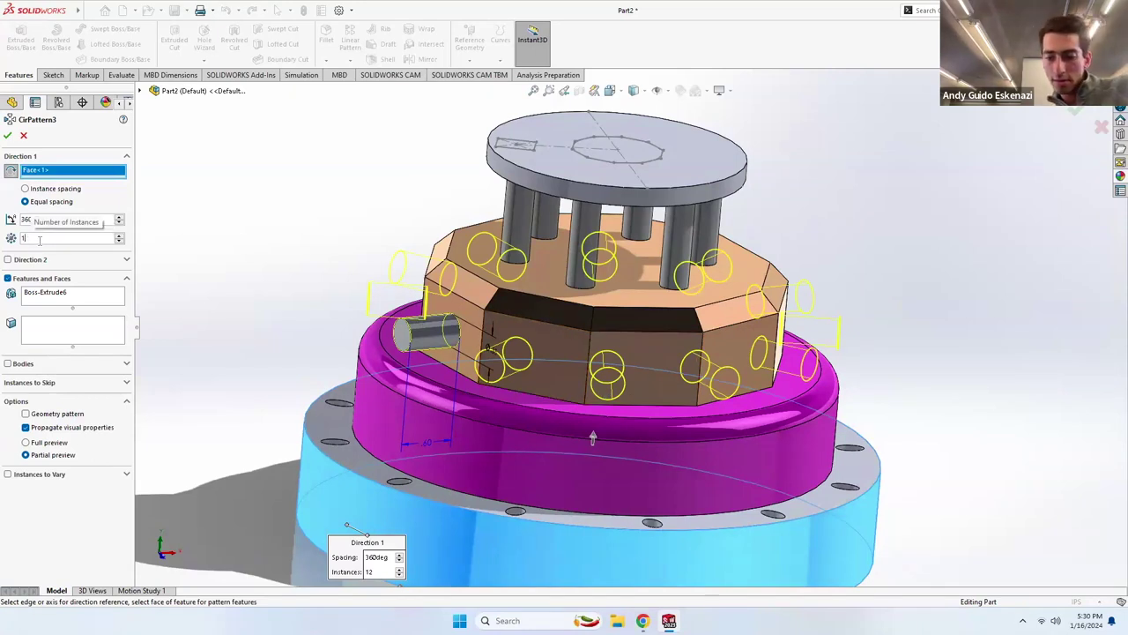
type("0")
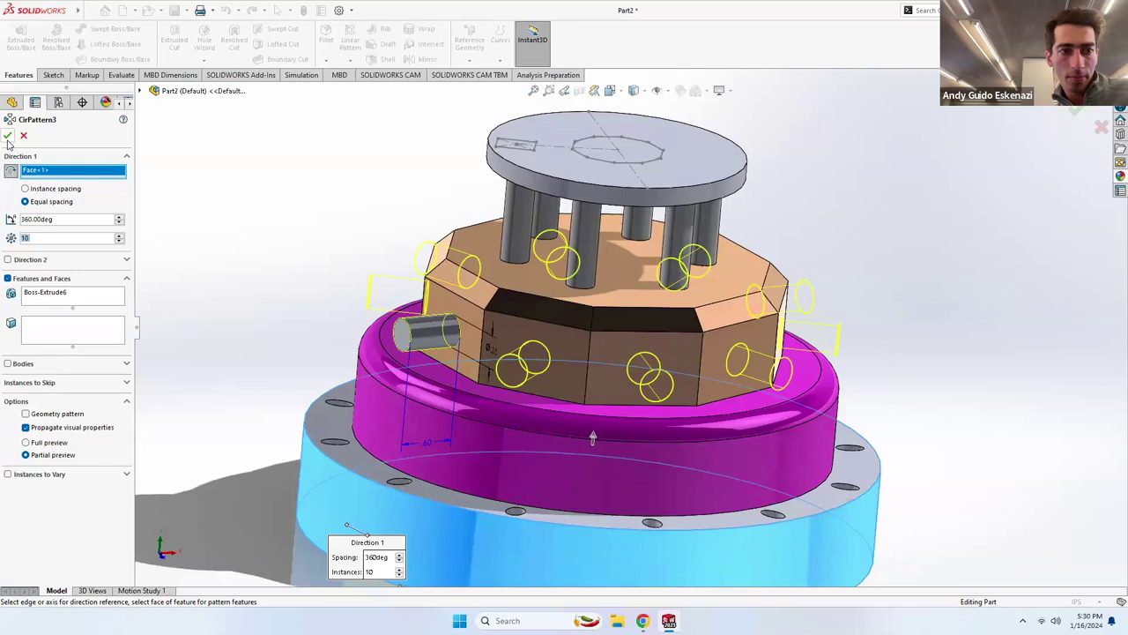
left_click(7, 136)
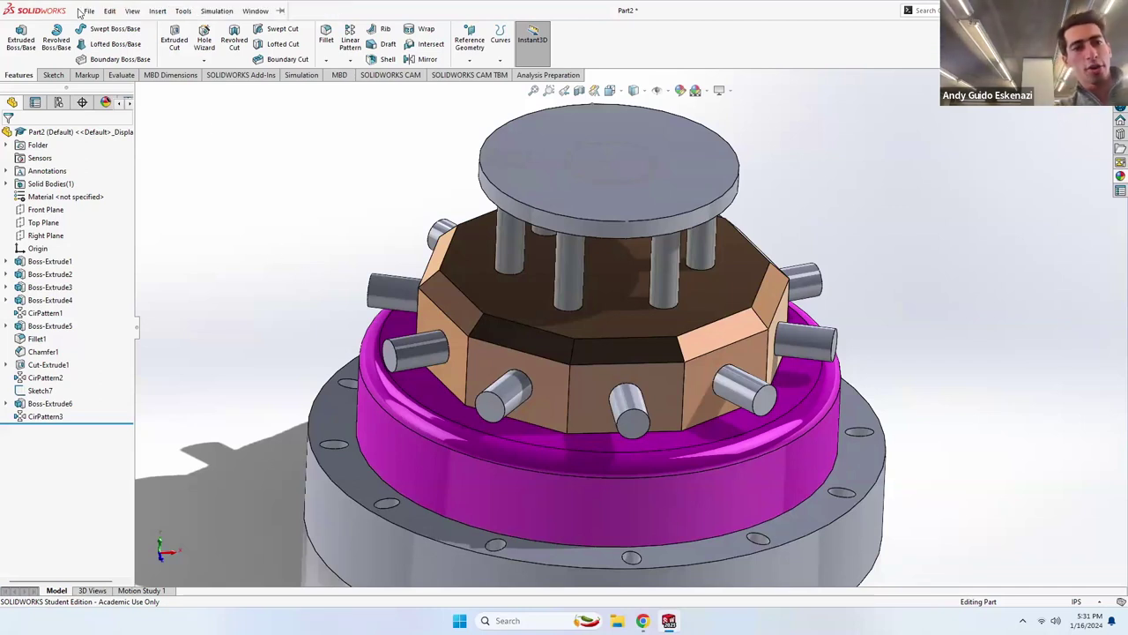
Open the recent iPhone6 part and examine its front, side buttons and back logo.
left_click(87, 10)
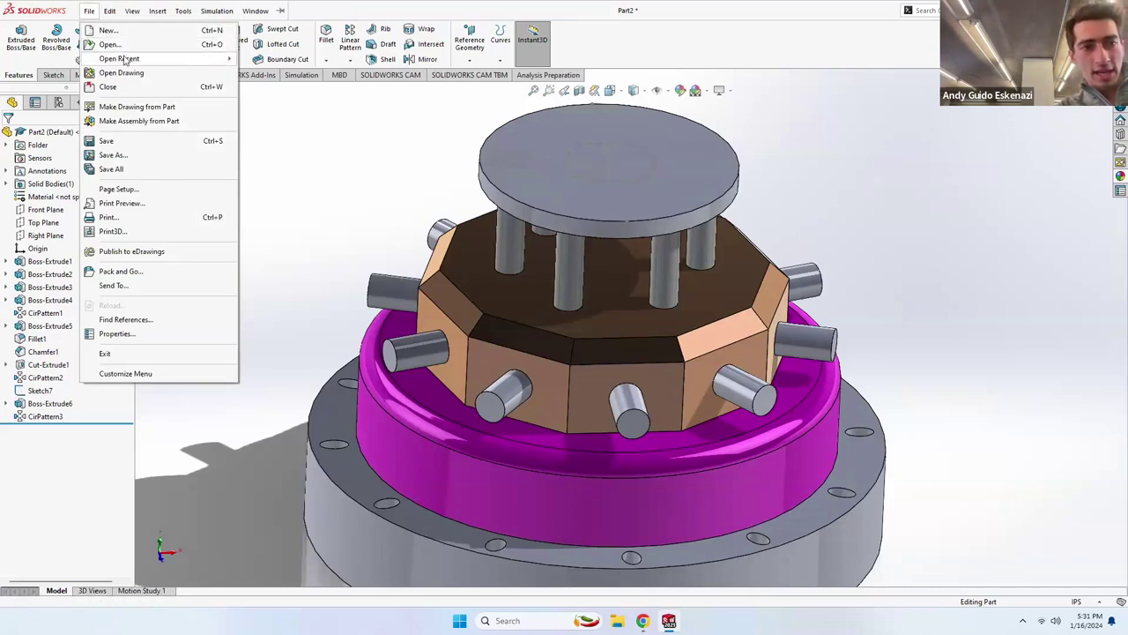
mouse_move(125, 60)
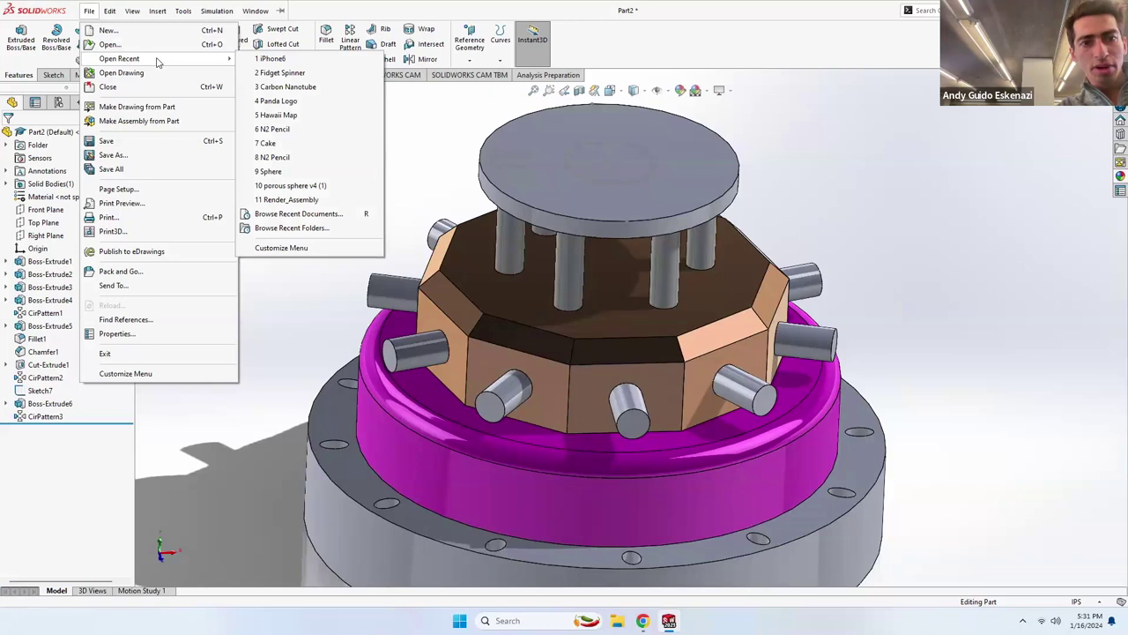
left_click(269, 59)
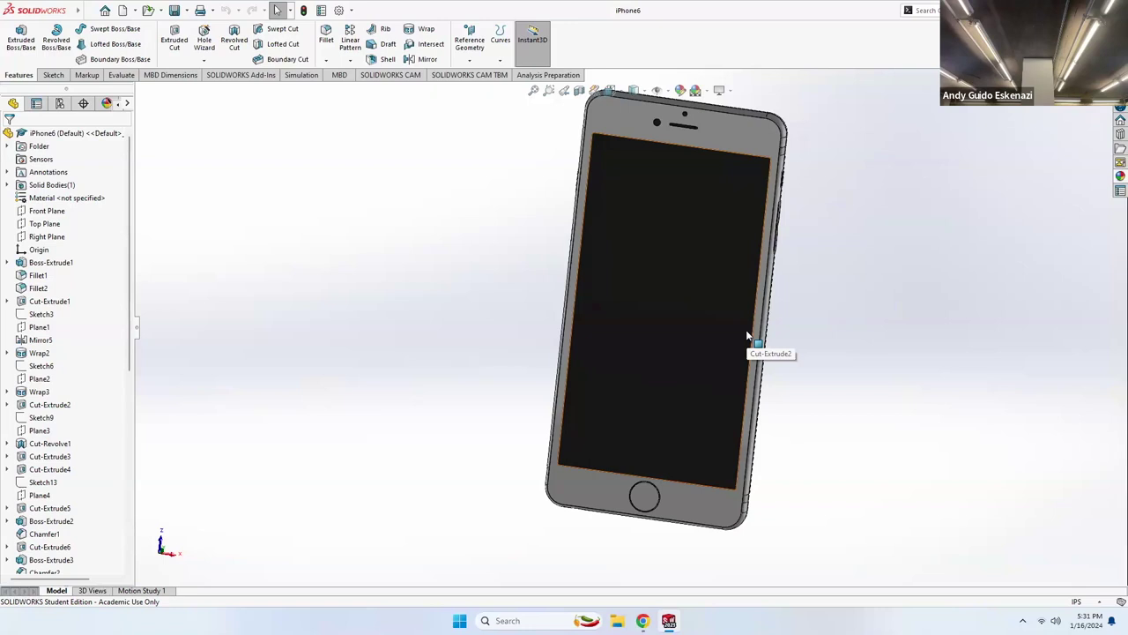
middle_click_drag(728, 169, 621, 328)
scroll(720, 230, "down", 5)
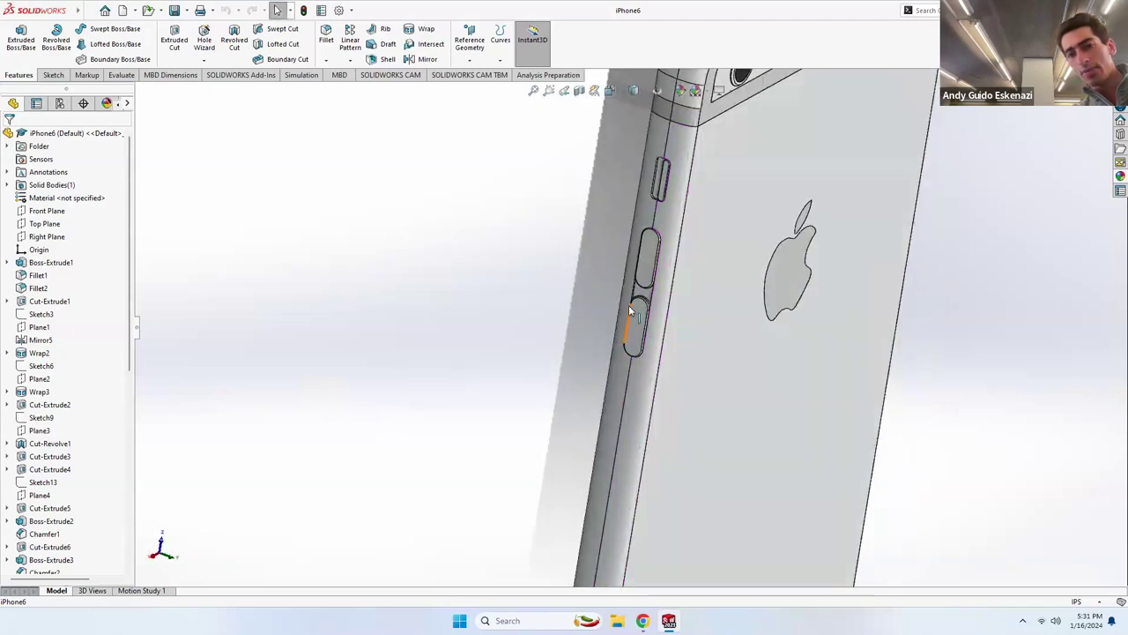
scroll(696, 304, "up", 5)
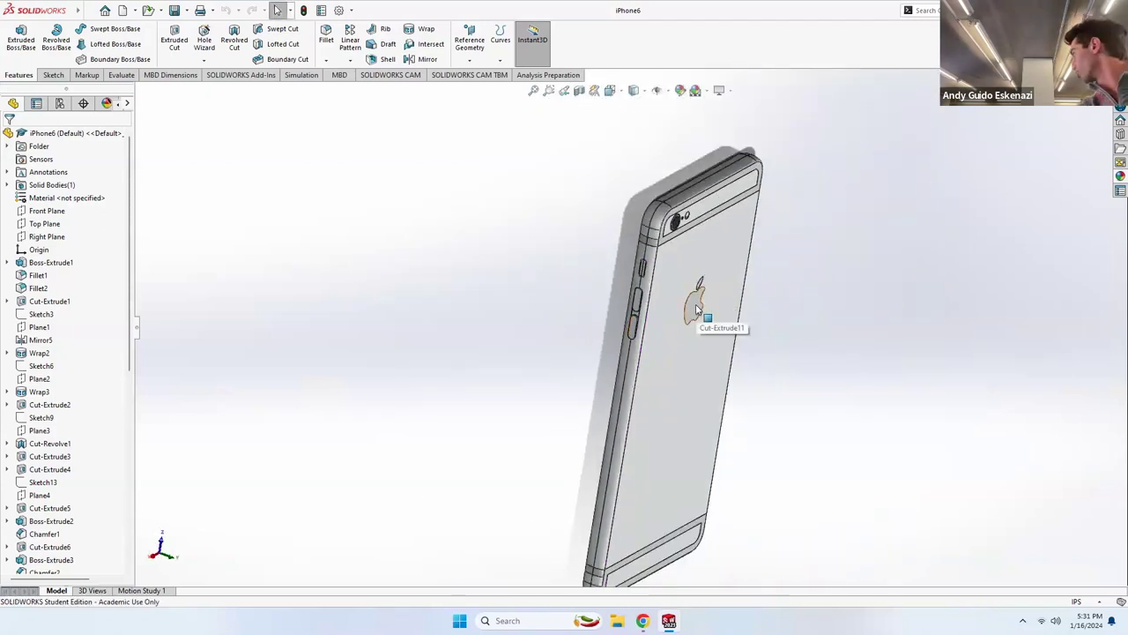
middle_click_drag(692, 307, 583, 398)
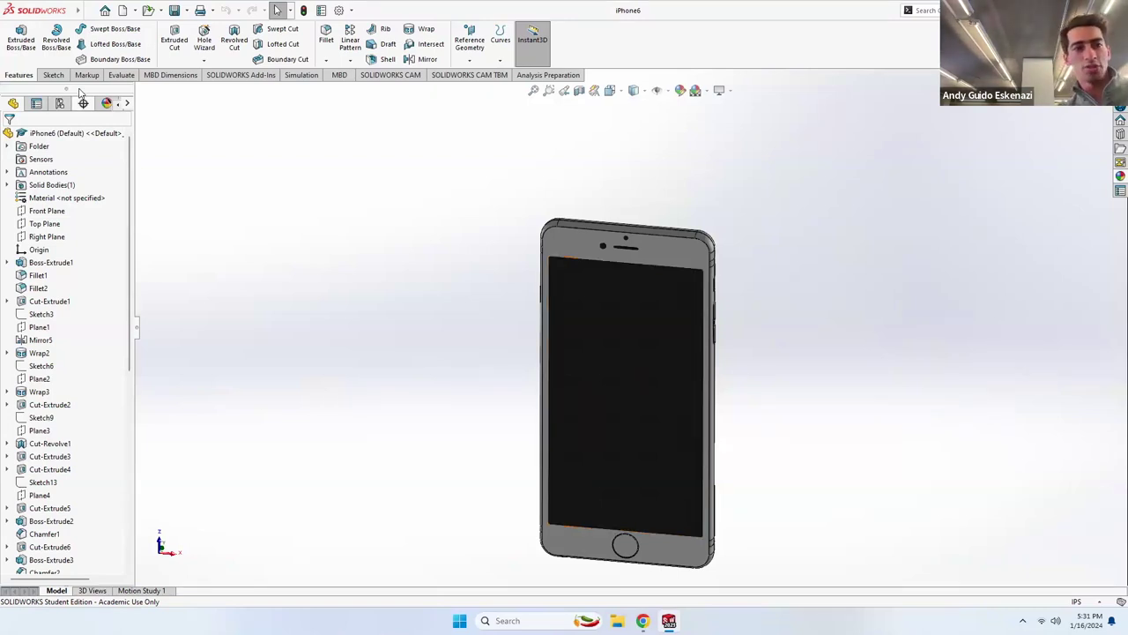
Create a new part document and start a sketch on the Top Plane.
mouse_move(72, 10)
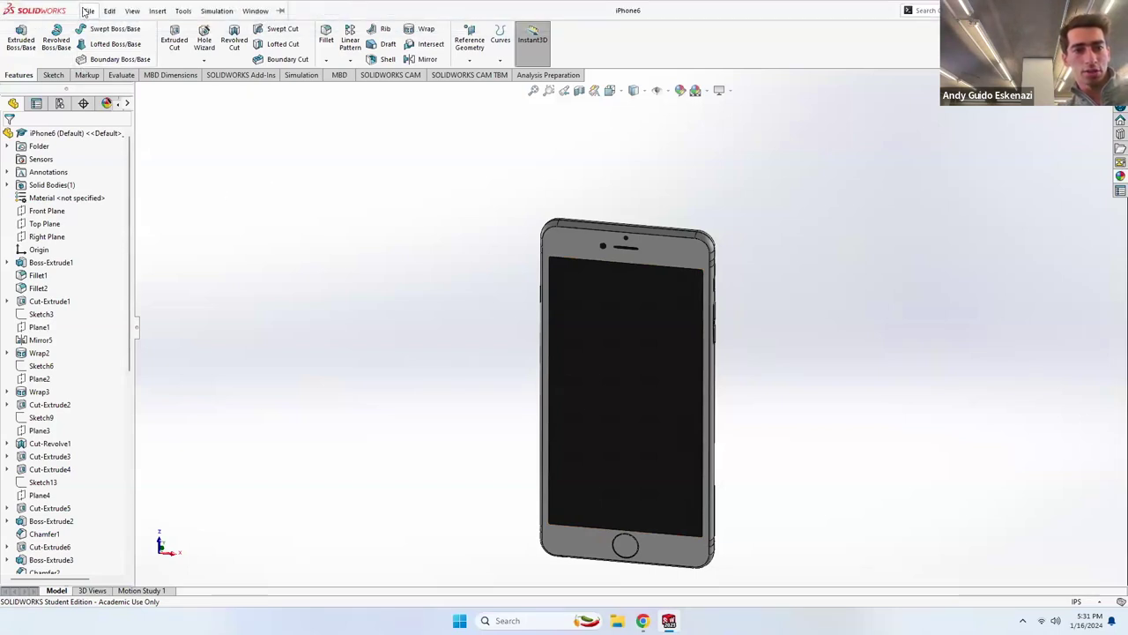
left_click(89, 10)
left_click(107, 30)
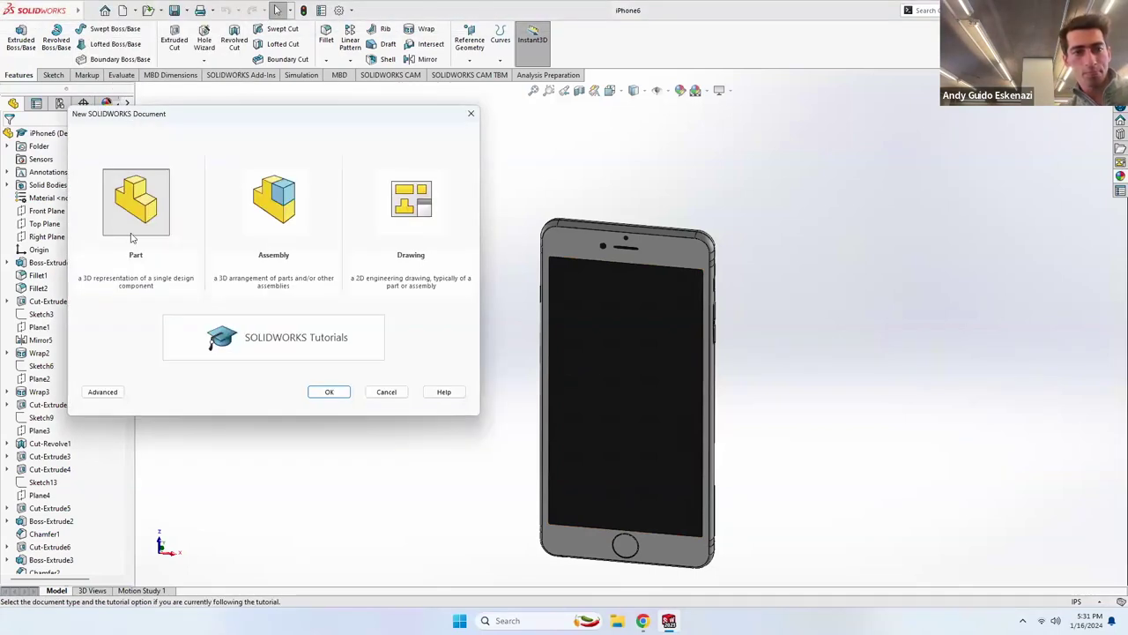
left_click(341, 394)
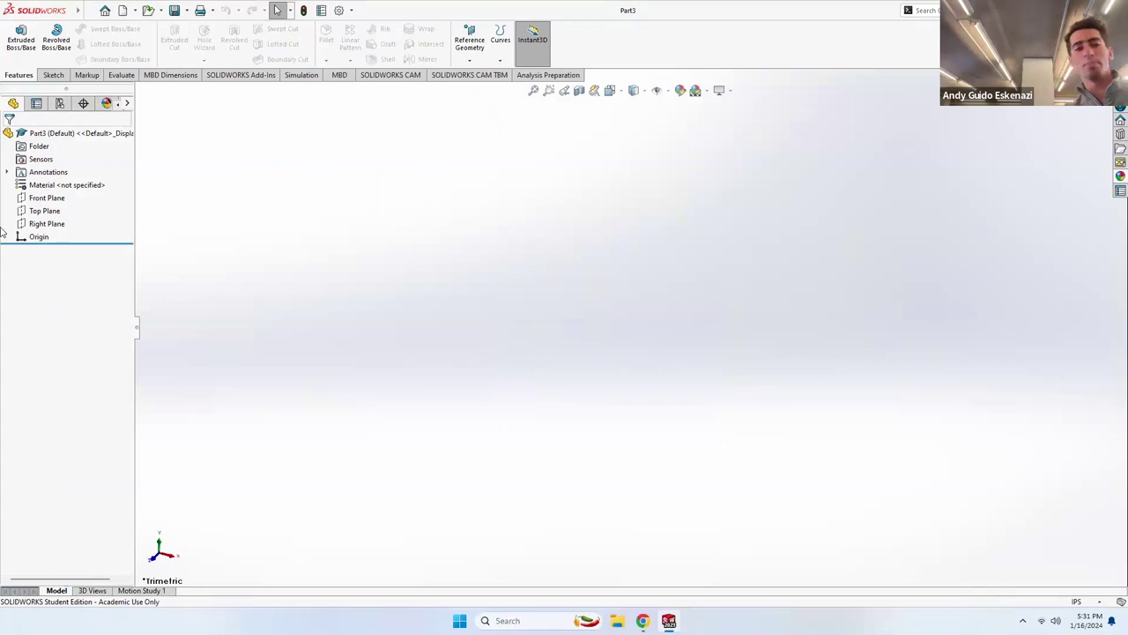
left_click(53, 76)
left_click(16, 39)
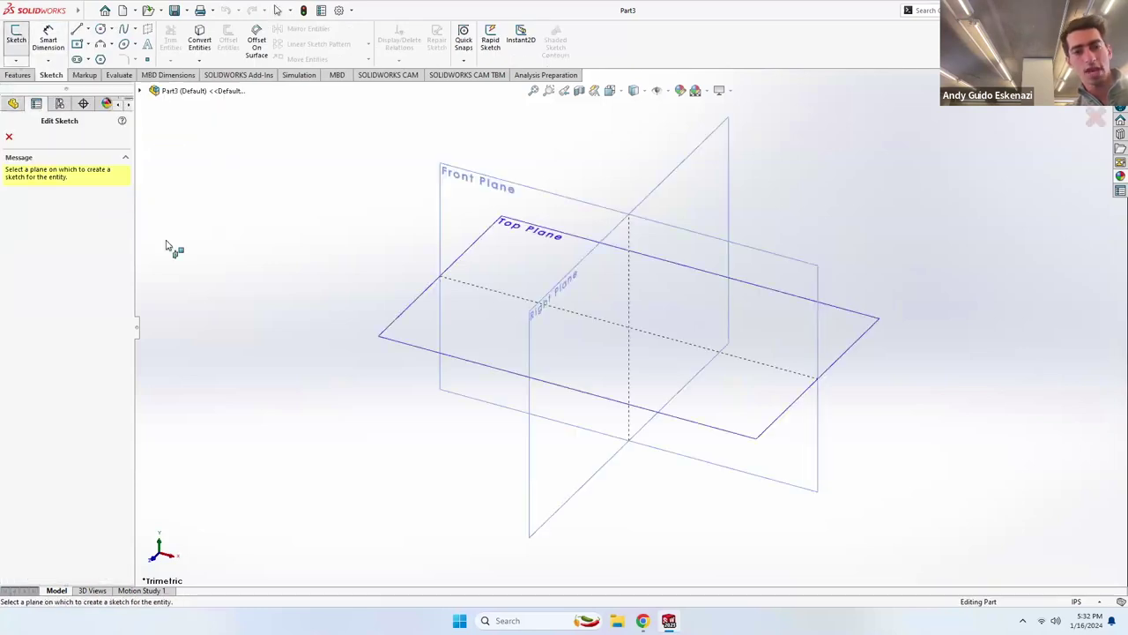
left_click(438, 358)
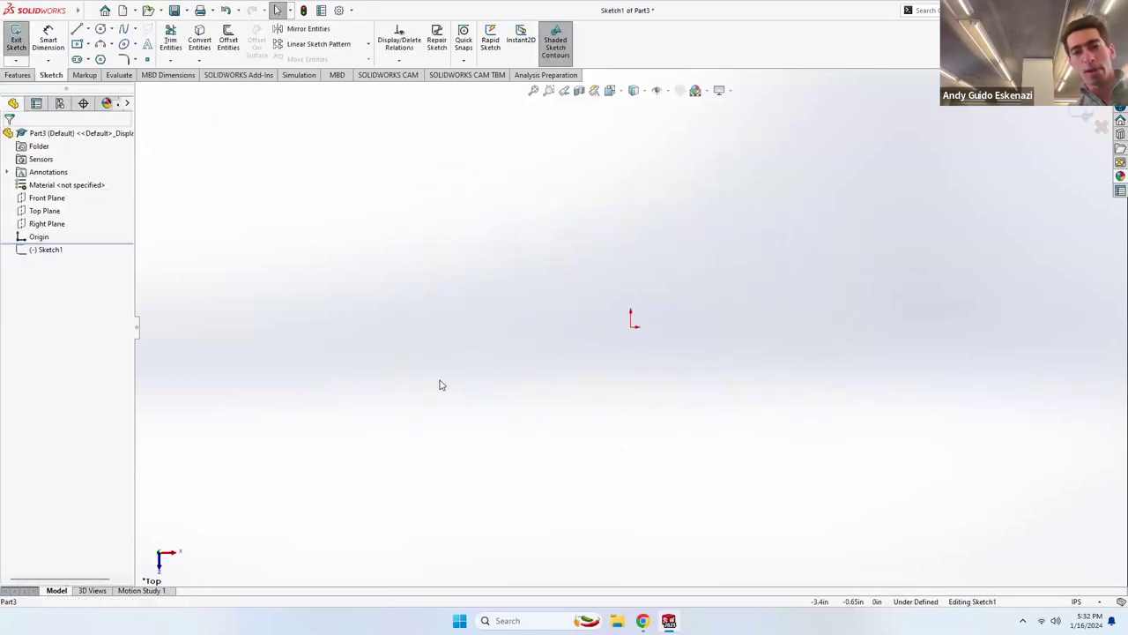
Sketch a circle of about 0.79 in radius centered on the origin.
left_click(101, 29)
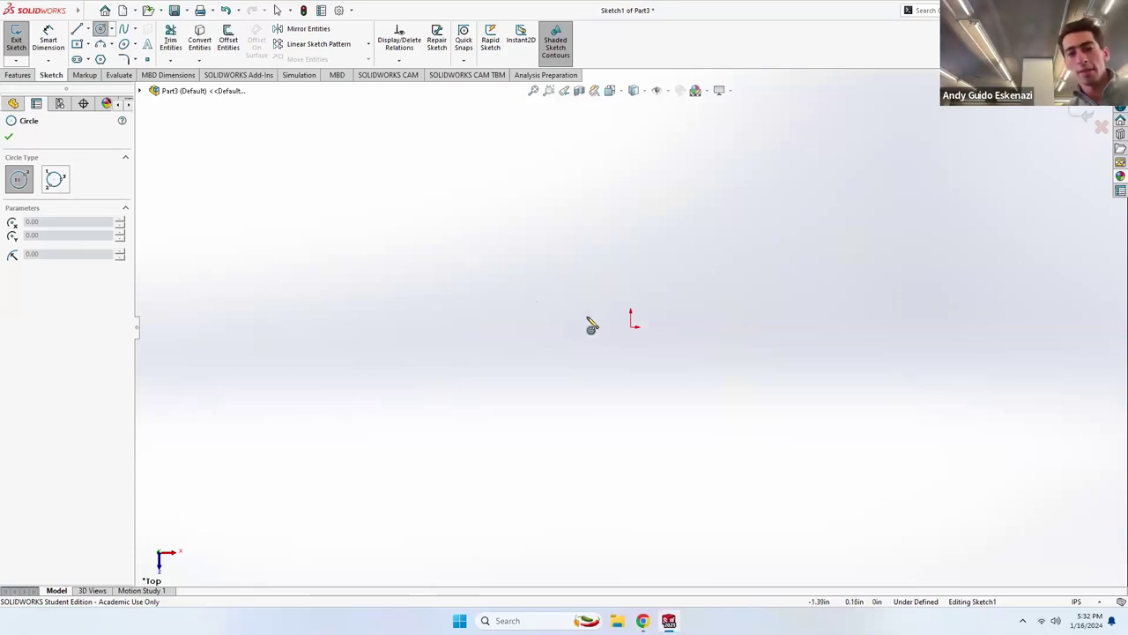
left_click(632, 323)
left_click(656, 375)
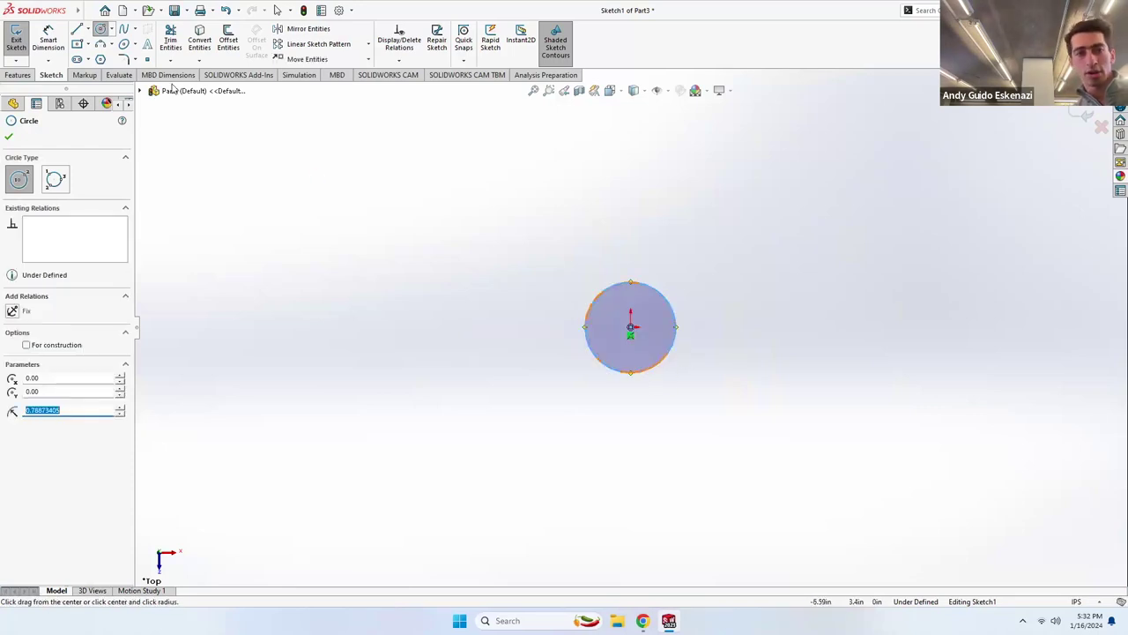
key("Escape")
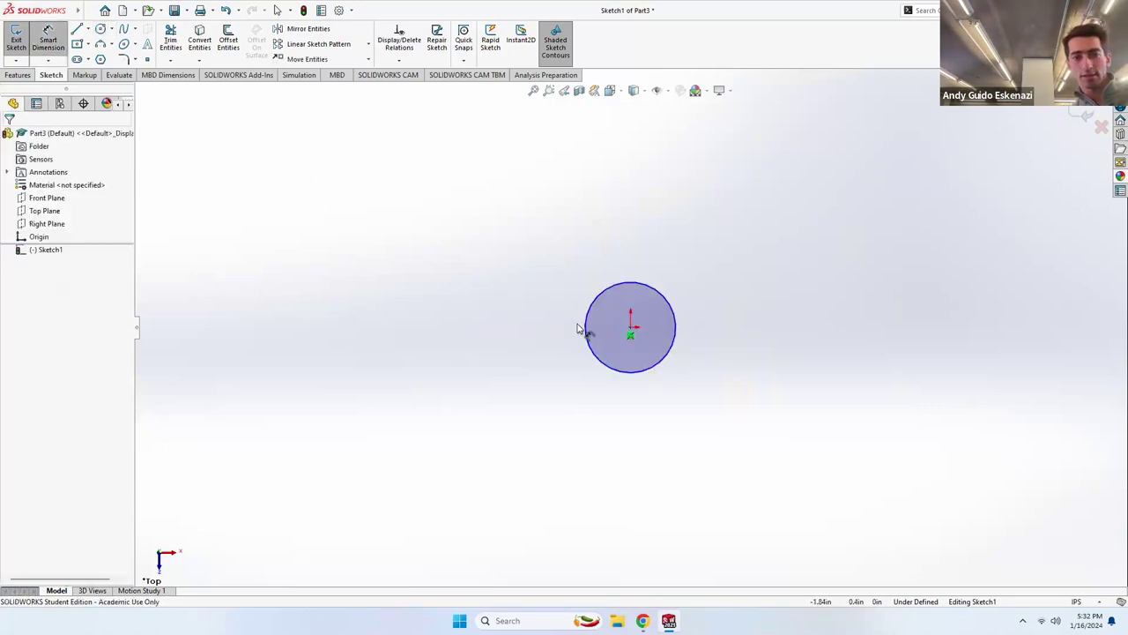
Dimension the circle's diameter to 0.30 in.
left_click(668, 339)
left_click(745, 333)
type("3")
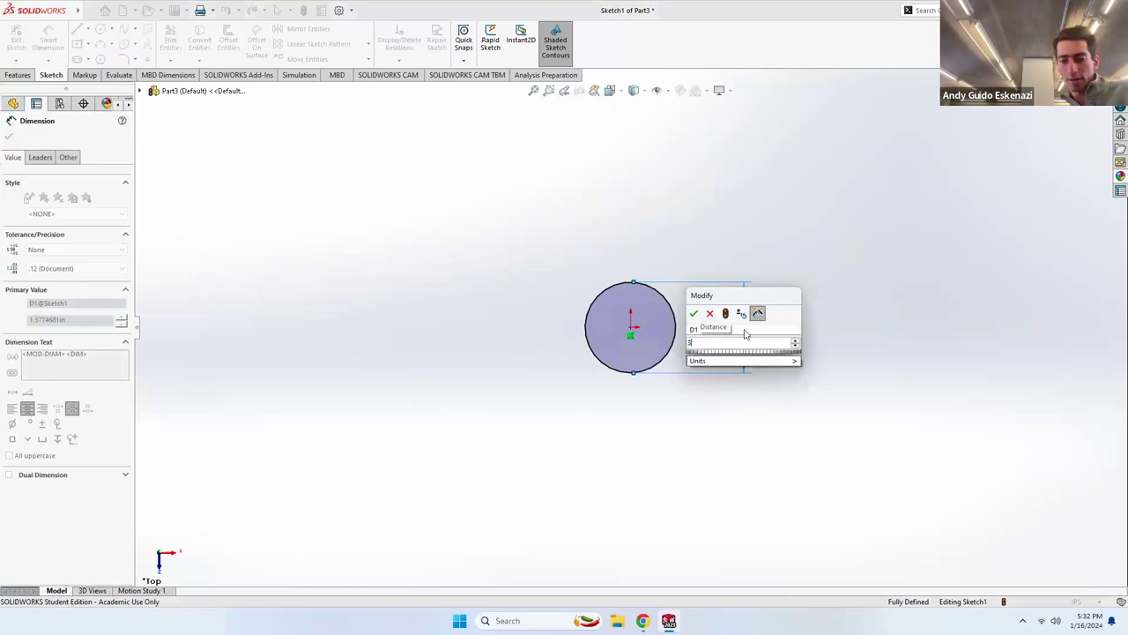
key("Return")
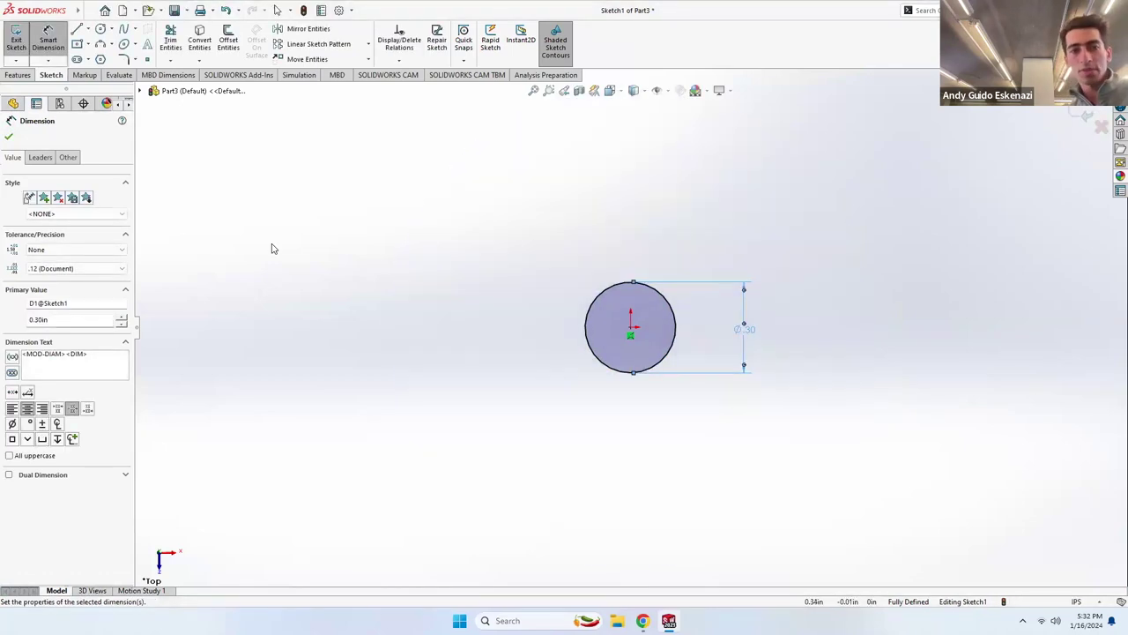
Extrude the circle upward as a blind boss with a depth of 0.5 in.
left_click(18, 75)
left_click(20, 44)
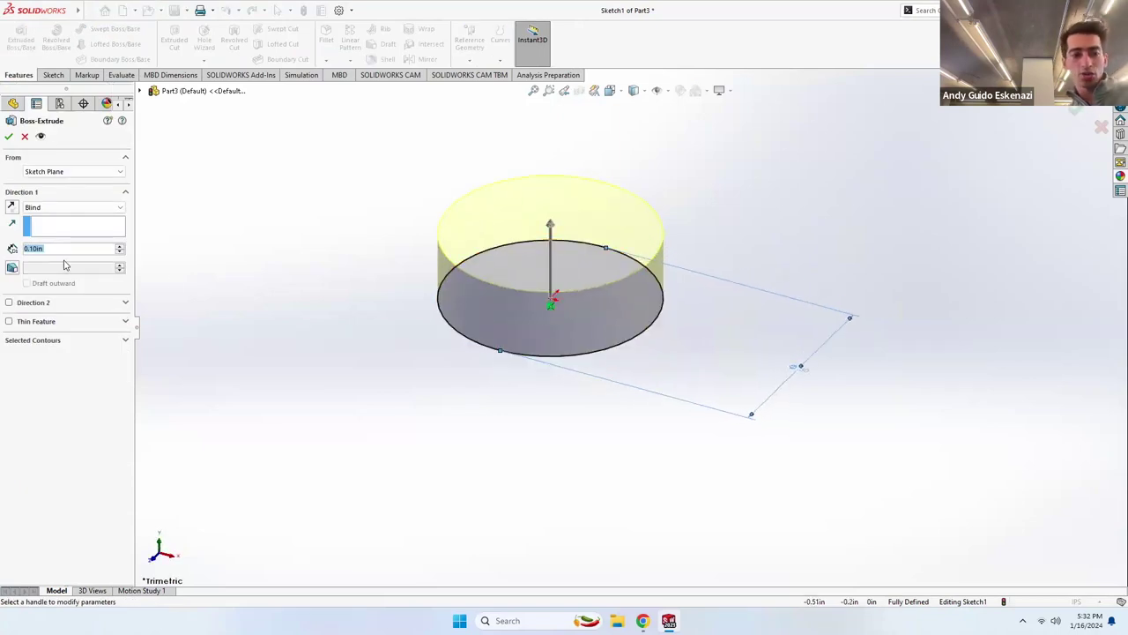
type("0.5")
key("Return")
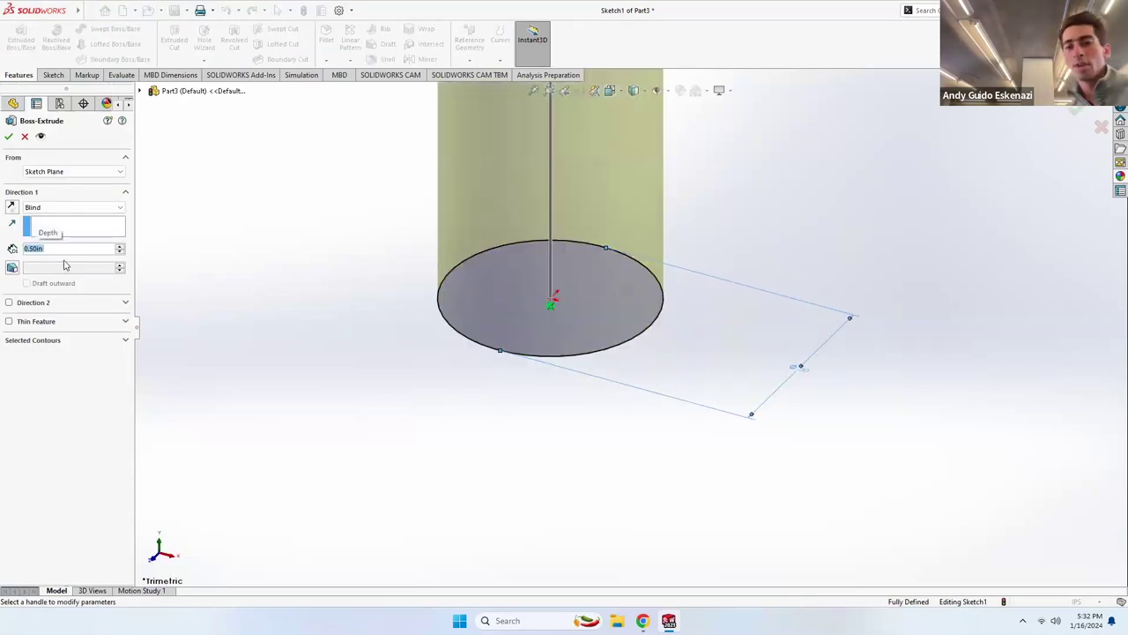
left_click(9, 136)
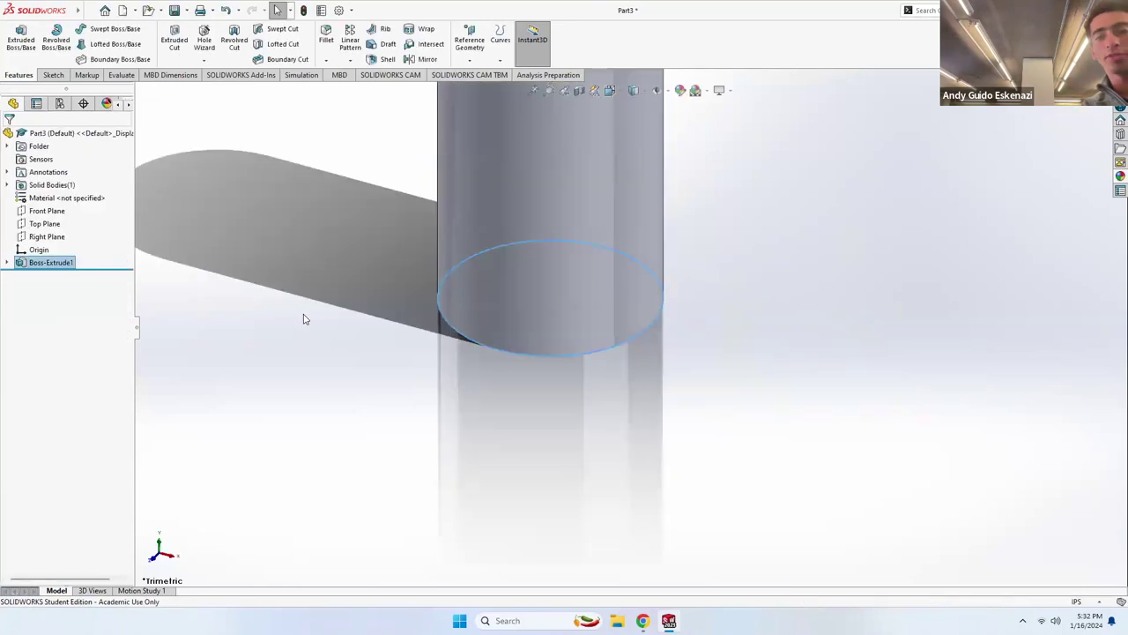
key("f")
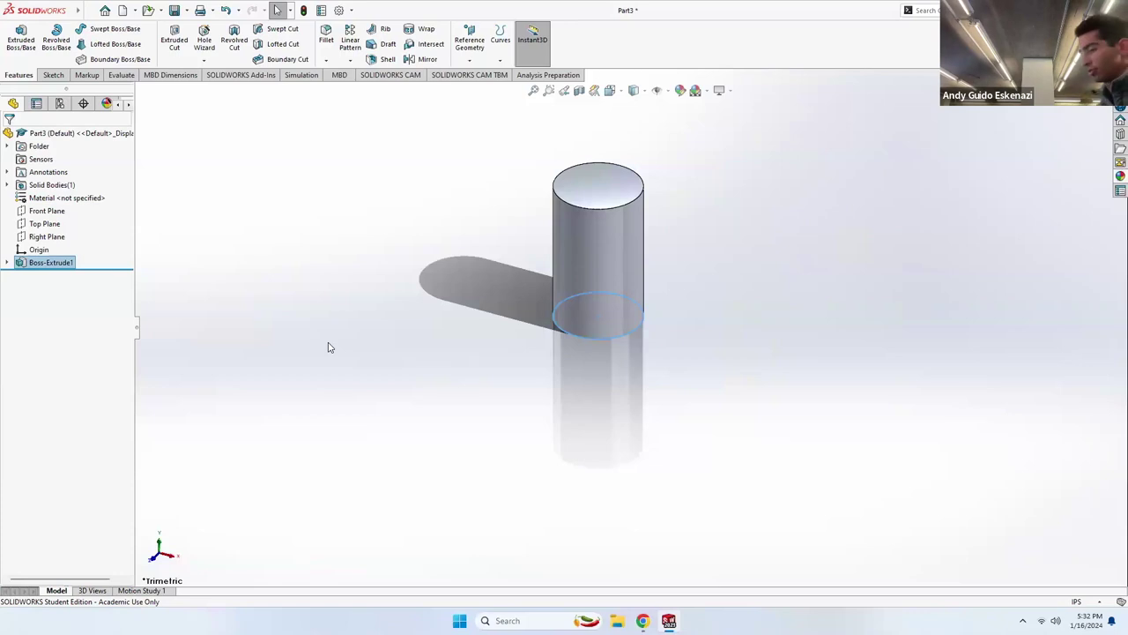
left_click(410, 289)
scroll(449, 287, "up", 2)
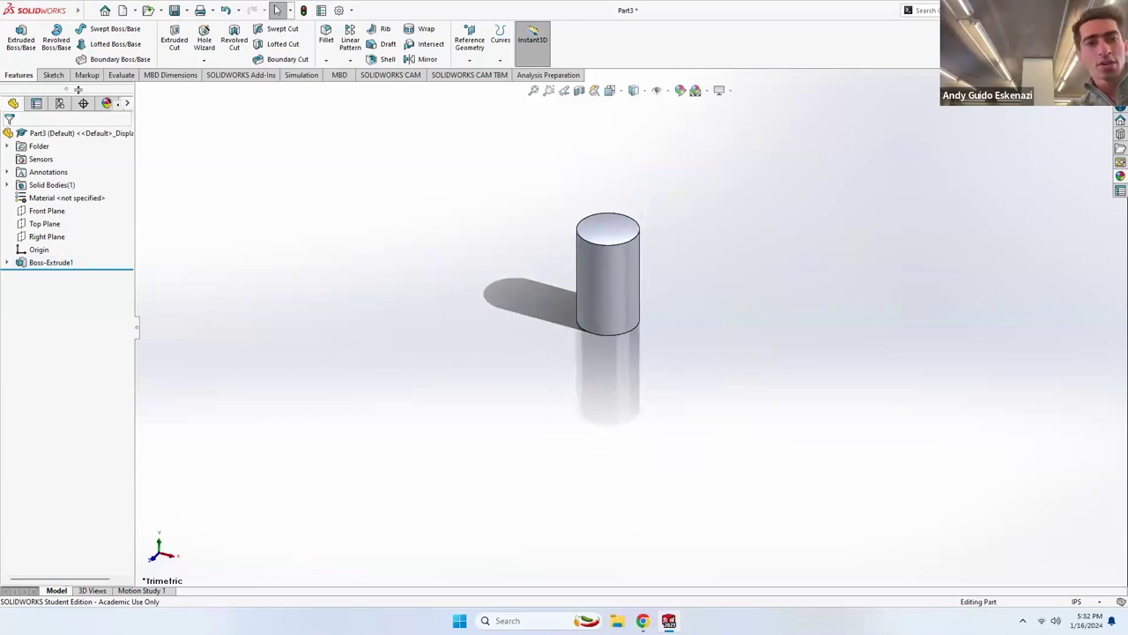
Start a new sketch on the cylinder's flat top face.
left_click(53, 75)
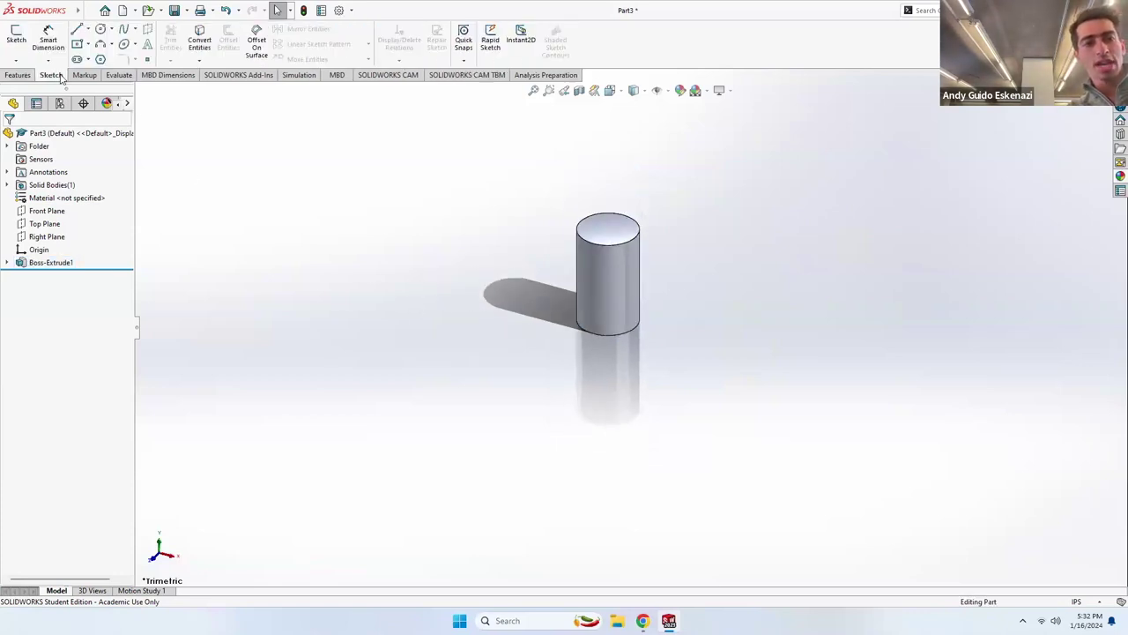
left_click(18, 40)
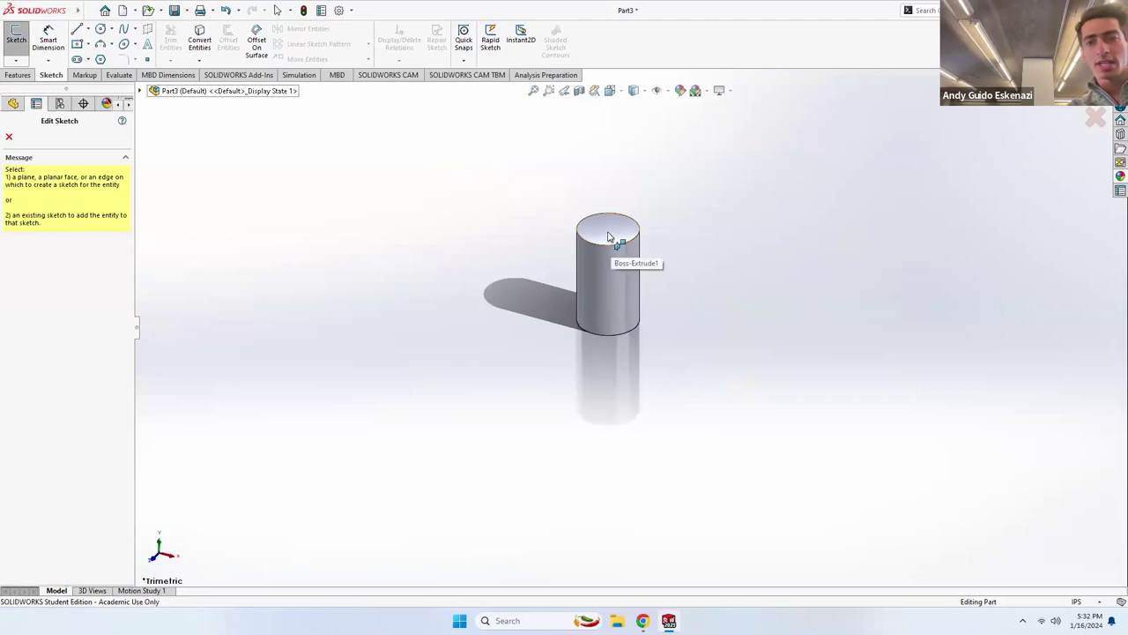
left_click(608, 236)
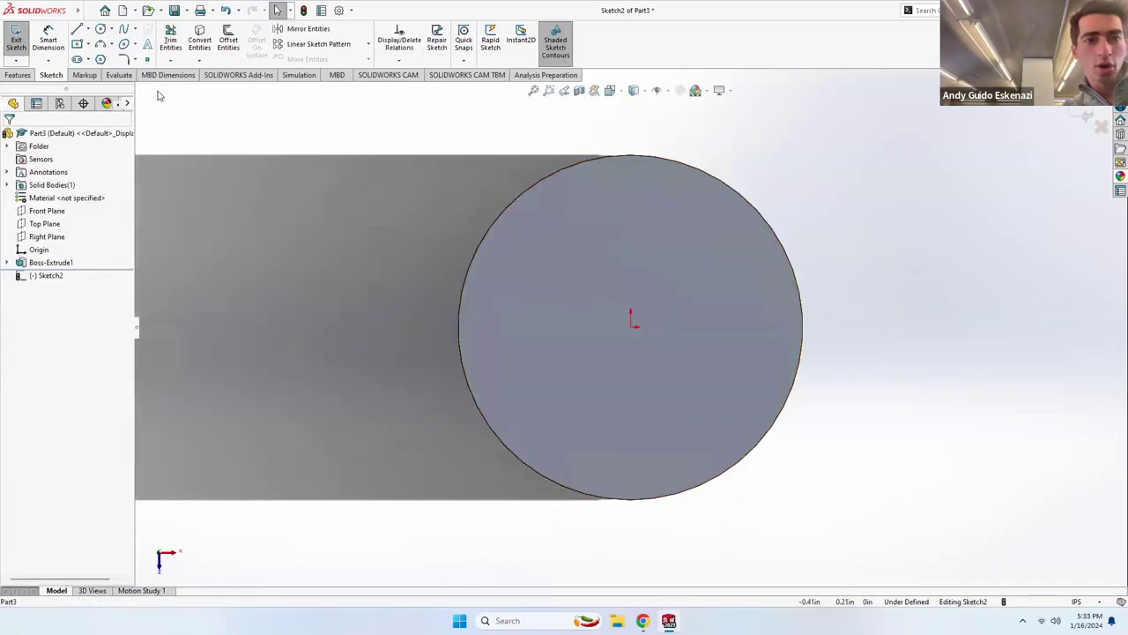
Sketch a 10-sided inscribed-circle polygon centered on the origin, drawn larger than the cylinder's top face.
left_click(100, 60)
double_click(45, 202)
type("10")
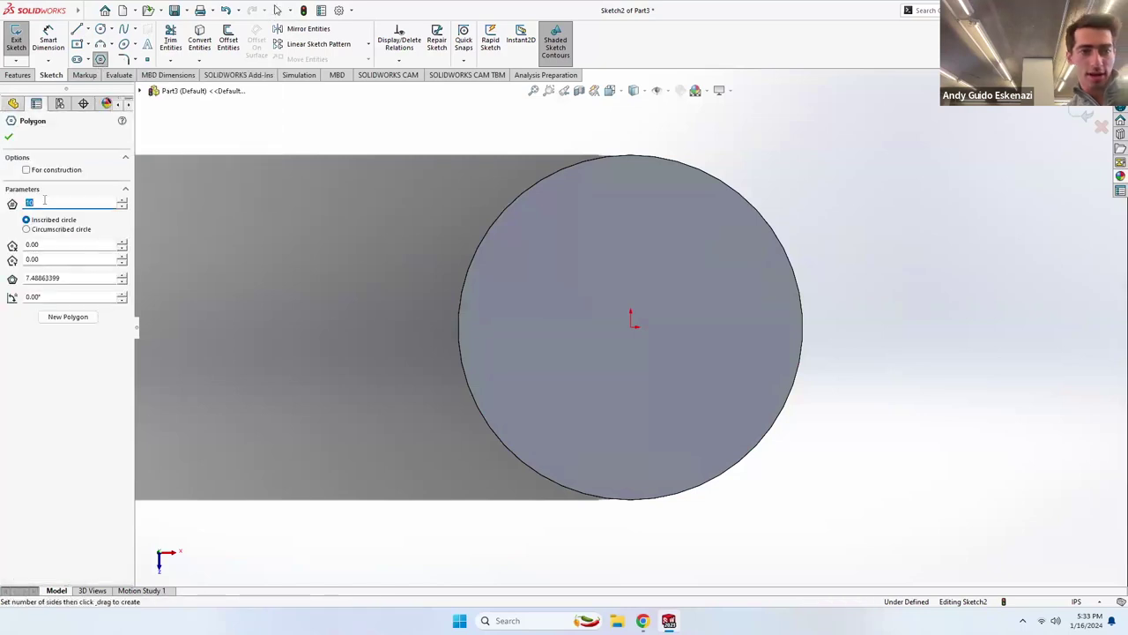
left_click(220, 215)
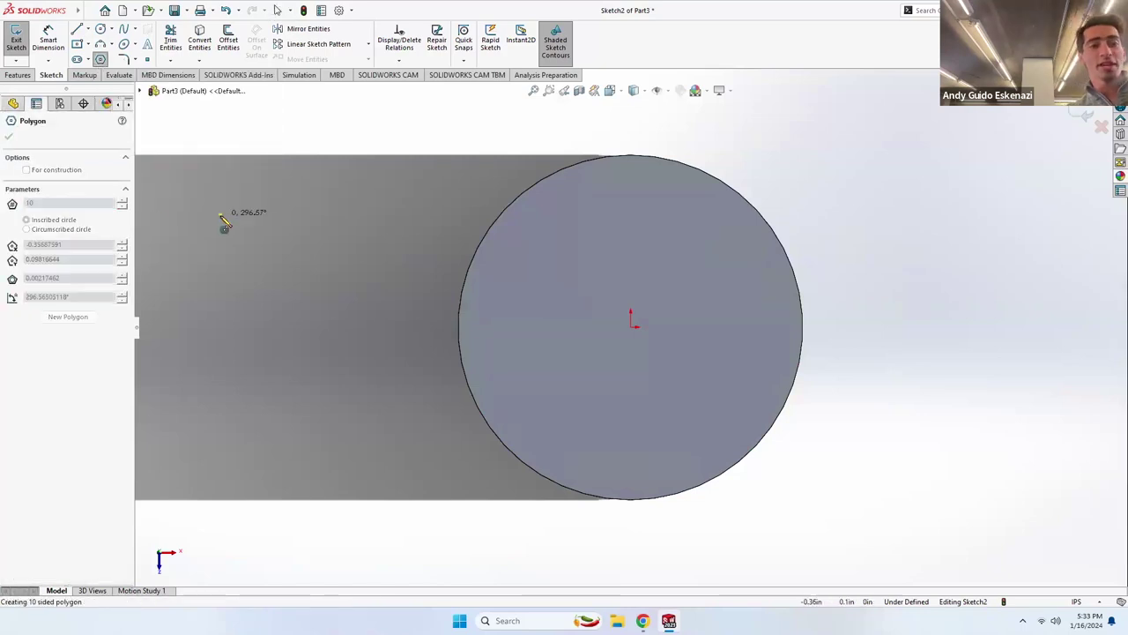
key("Escape")
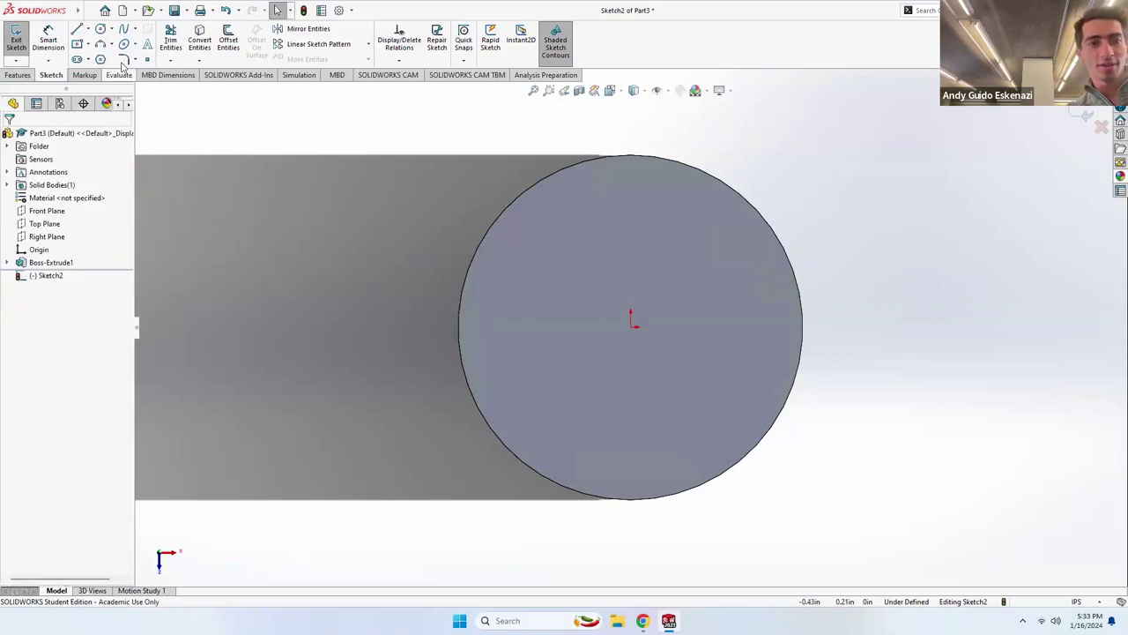
left_click(101, 60)
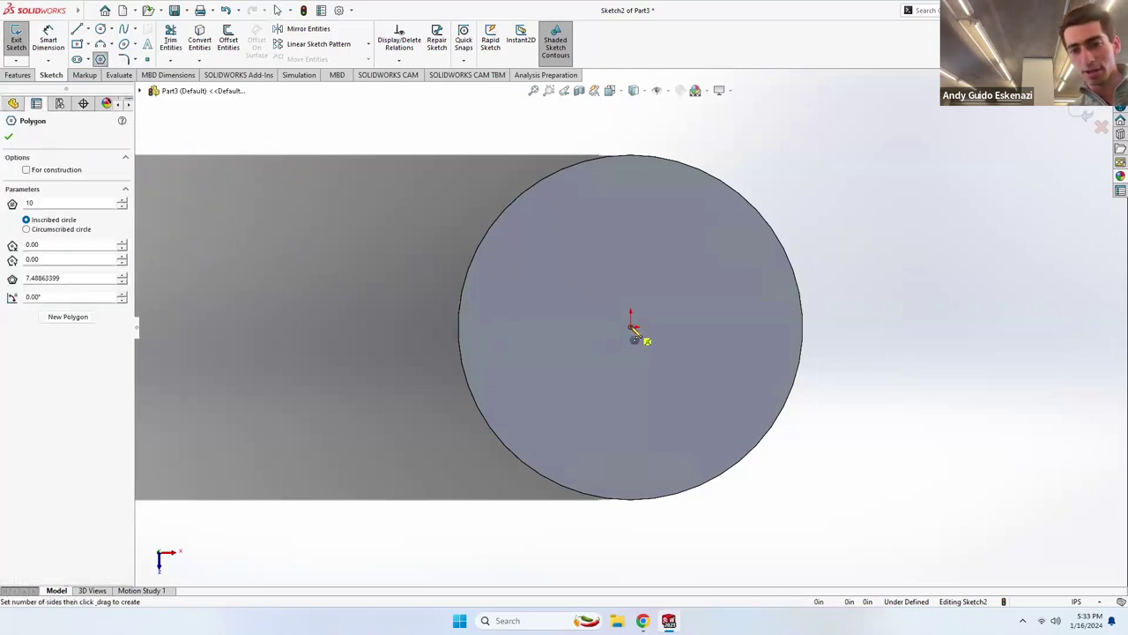
left_click(631, 328)
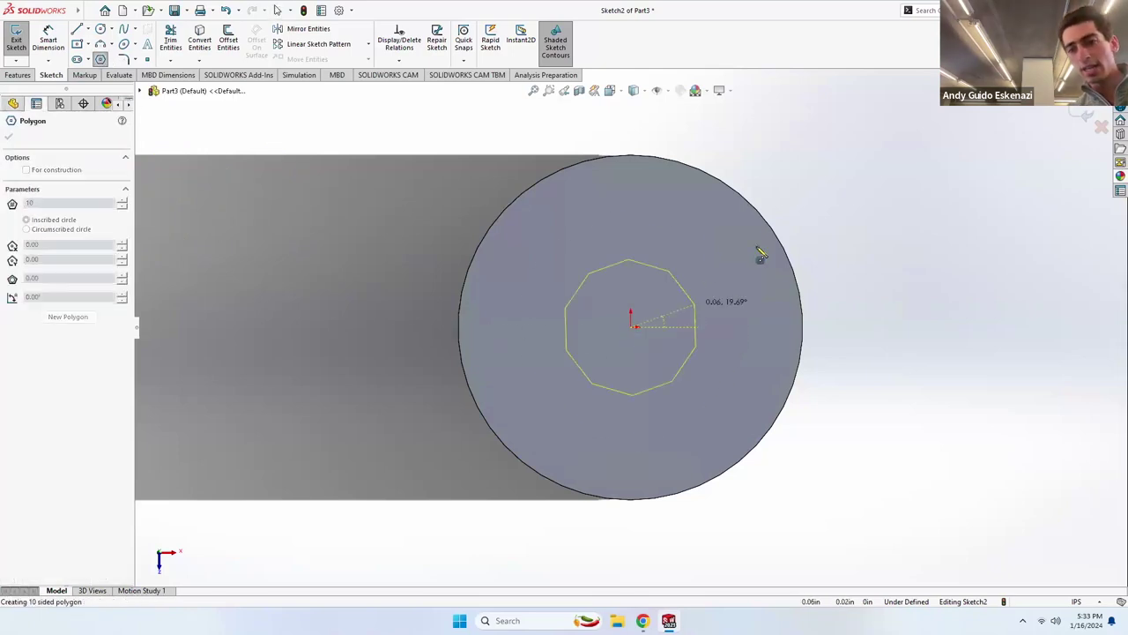
left_click(838, 195)
key("Escape")
scroll(790, 220, "up", 3)
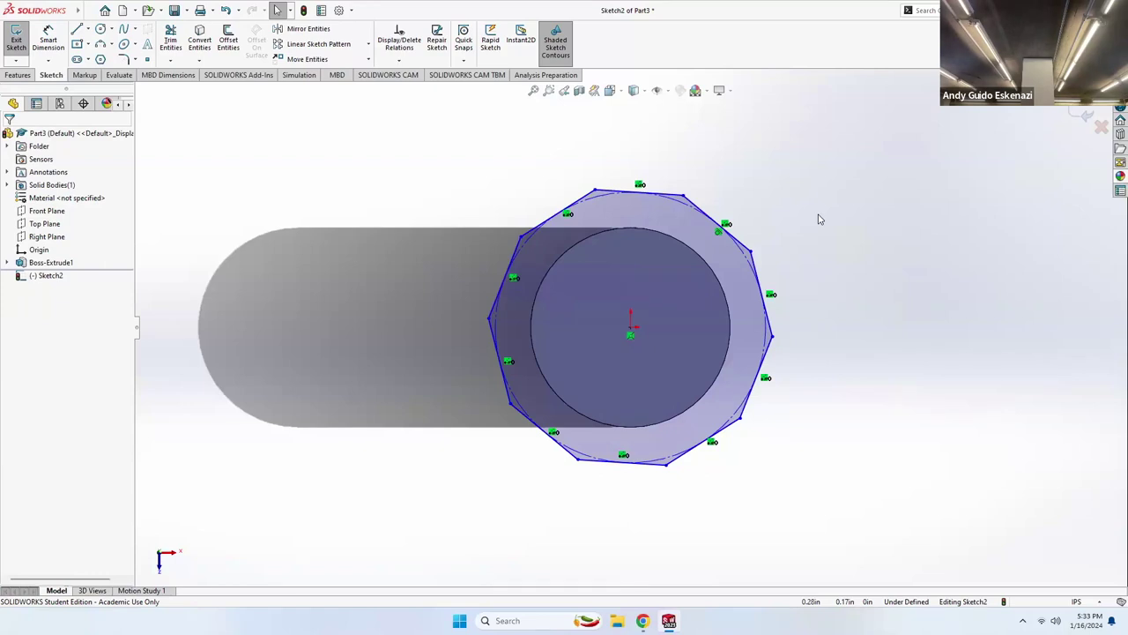
Make an upper vertex of the polygon coincident with the cylinder's circular edge.
left_click(684, 196)
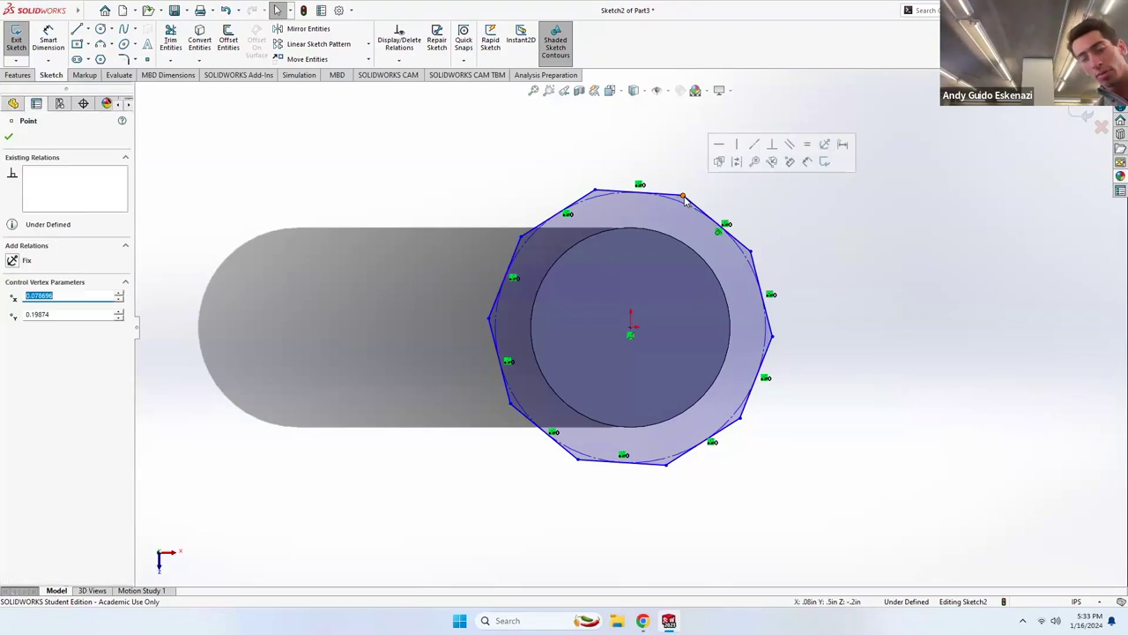
left_click(681, 246, "ctrl")
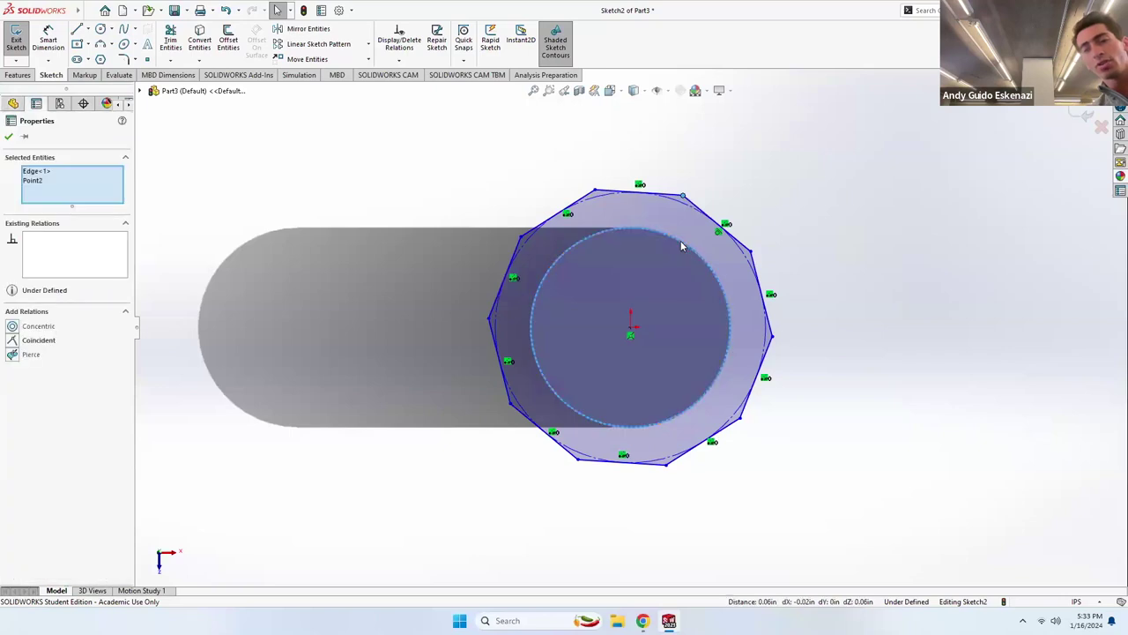
left_click(12, 340)
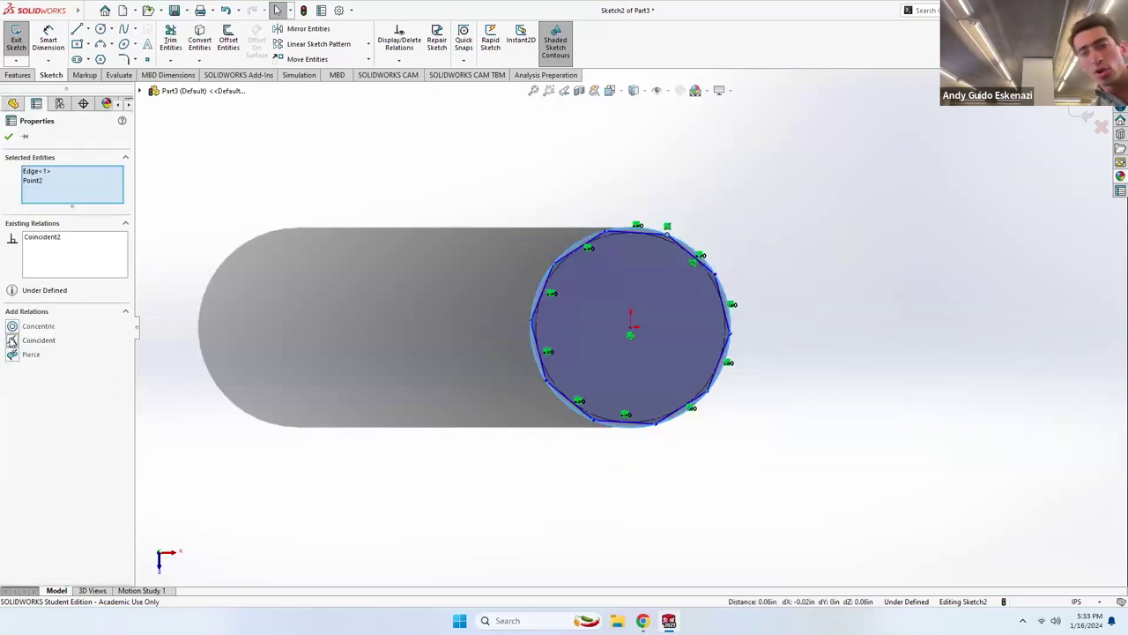
left_click(324, 337)
scroll(617, 277, "up", 2)
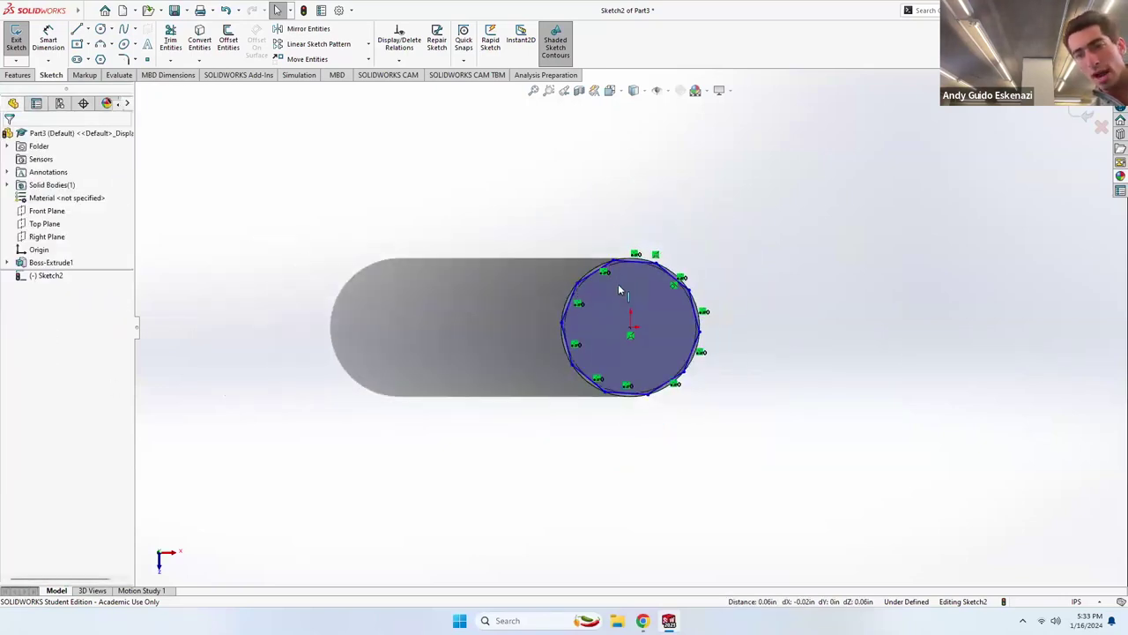
scroll(564, 319, "down", 5)
middle_click_drag(564, 321, 552, 284)
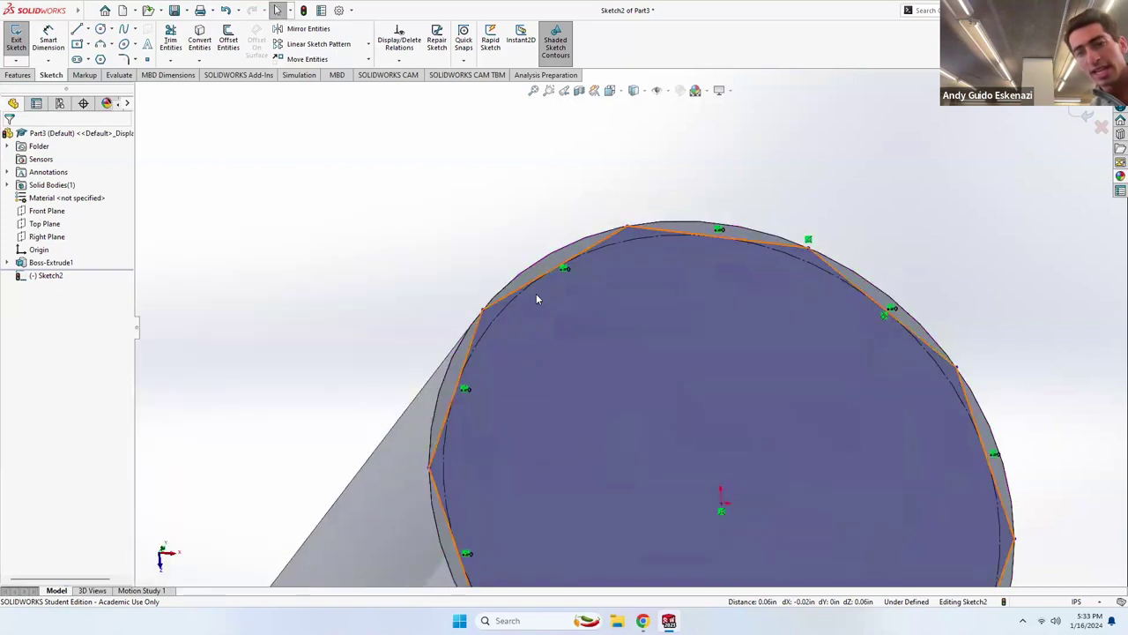
scroll(402, 277, "up", 2)
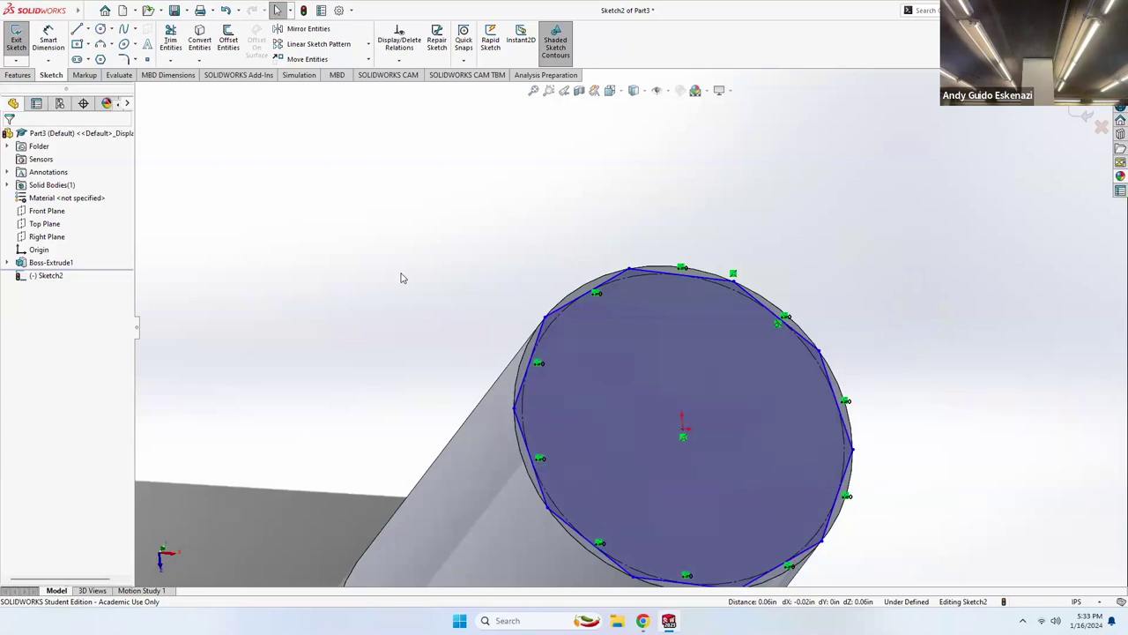
Draw a vertical centerline about 0.20 in long from the origin to beyond the cylinder's edge.
left_click(88, 29)
left_click(106, 55)
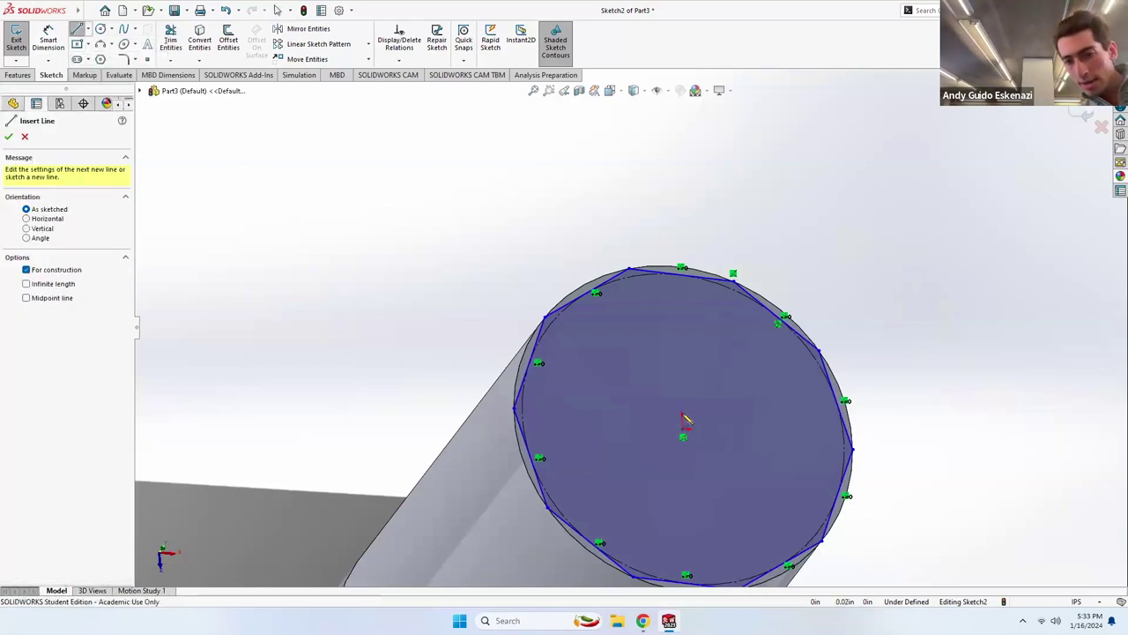
left_click(684, 424)
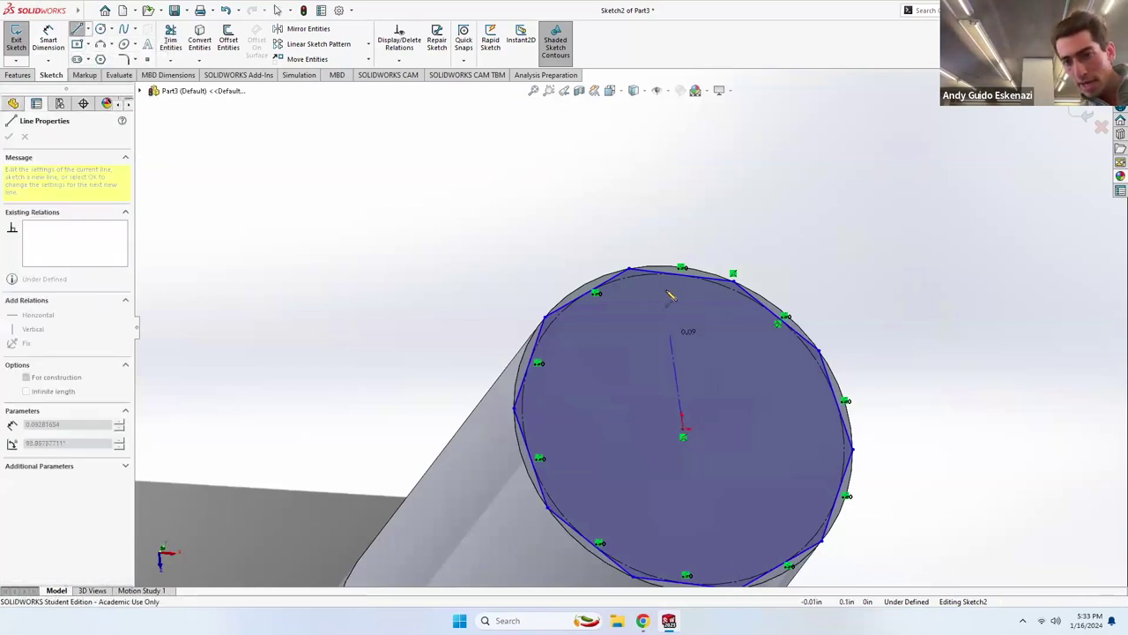
left_click(666, 217)
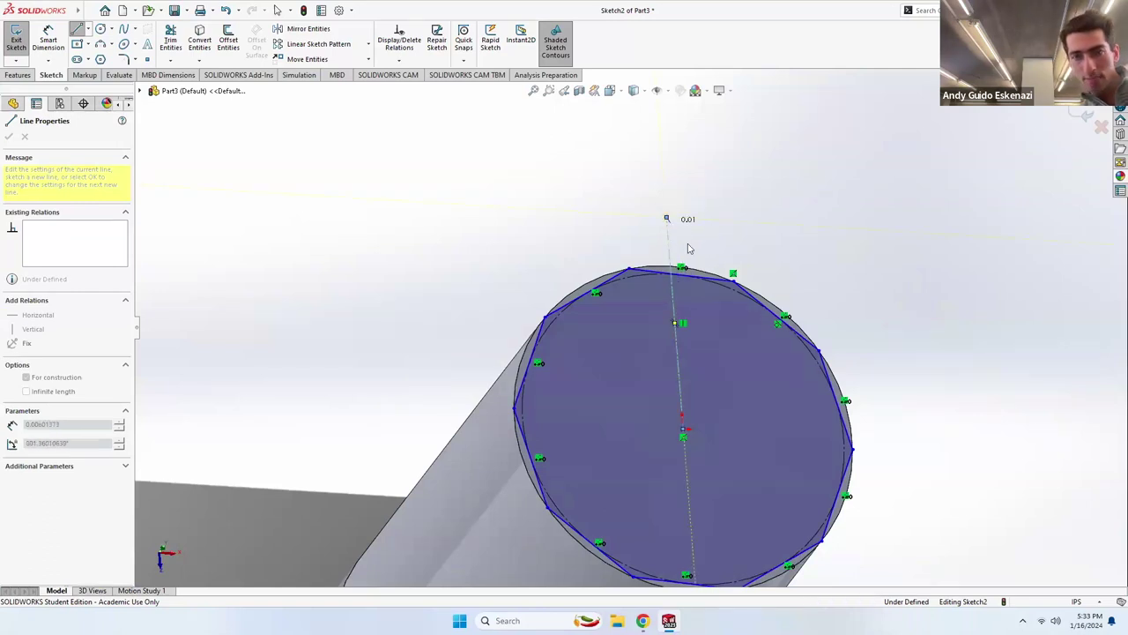
key("Escape")
Dimension the centerline's length, accepting the value as drawn.
key("d")
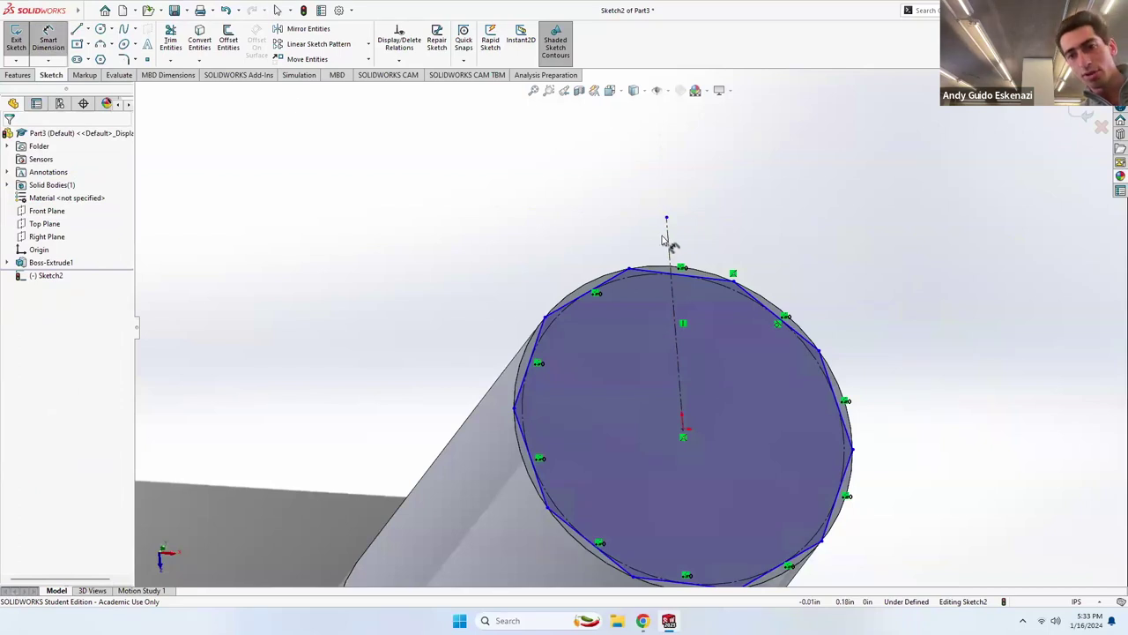
left_click(670, 242)
left_click(614, 251)
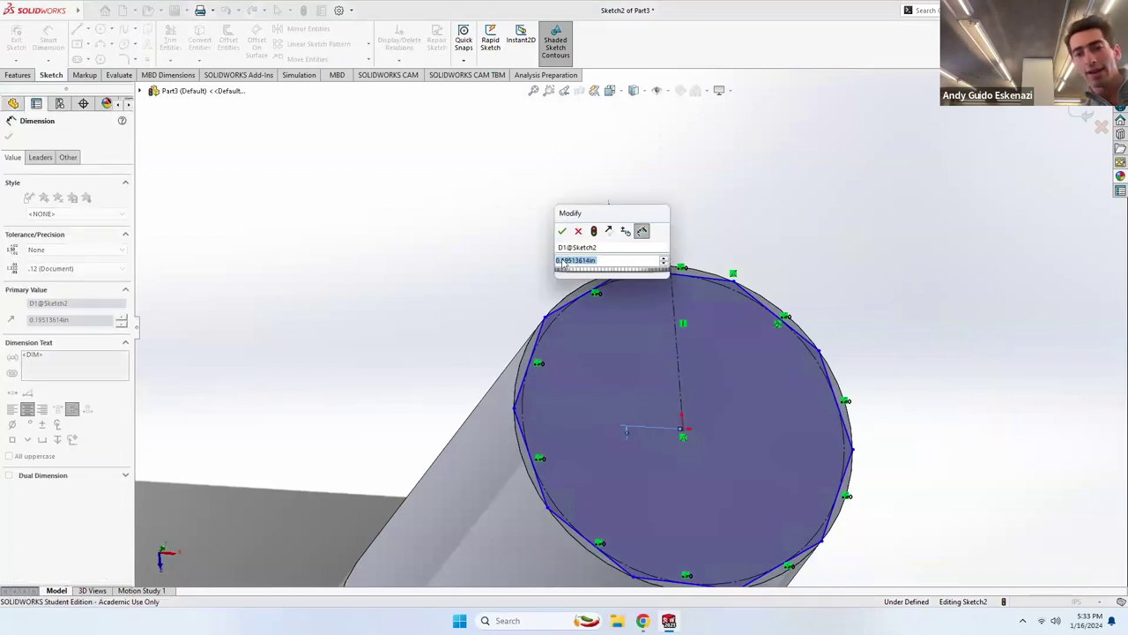
key("Return")
Dimension the angle between the centerline and the polygon side it crosses to 90 degrees.
scroll(617, 345, "down", 5)
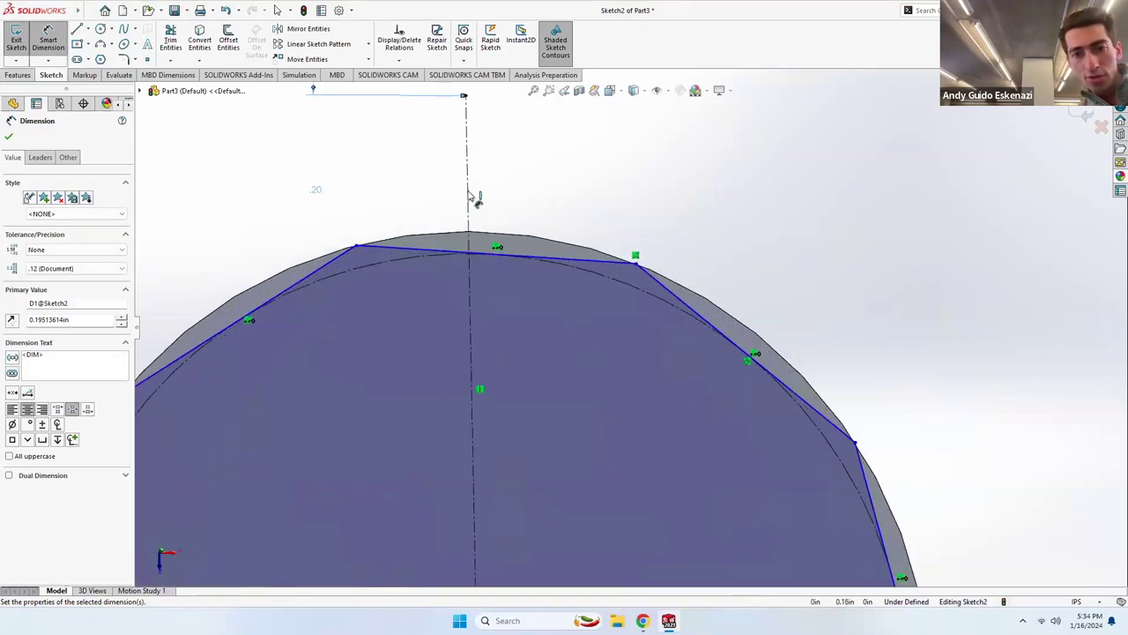
left_click(469, 203)
left_click(575, 261)
left_click(553, 215)
type("90")
key("Return")
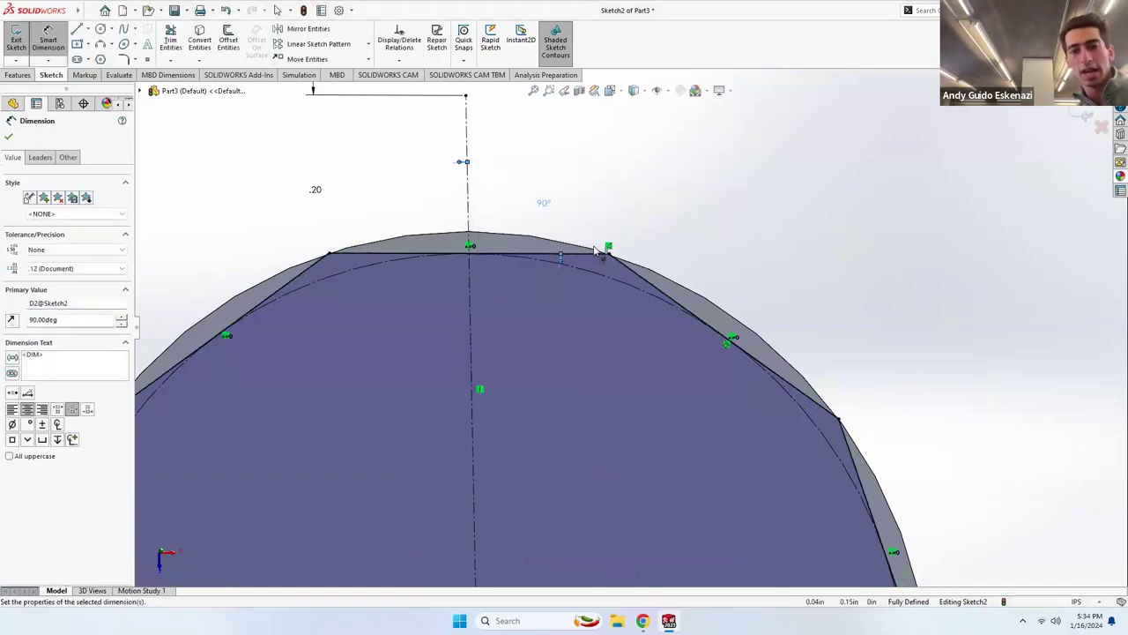
left_click(10, 138)
Extrude the 10-sided polygon upward from the cylinder as a blind boss 5 in deep with merged result.
scroll(320, 159, "down", 8)
middle_click_drag(373, 202, 599, 233)
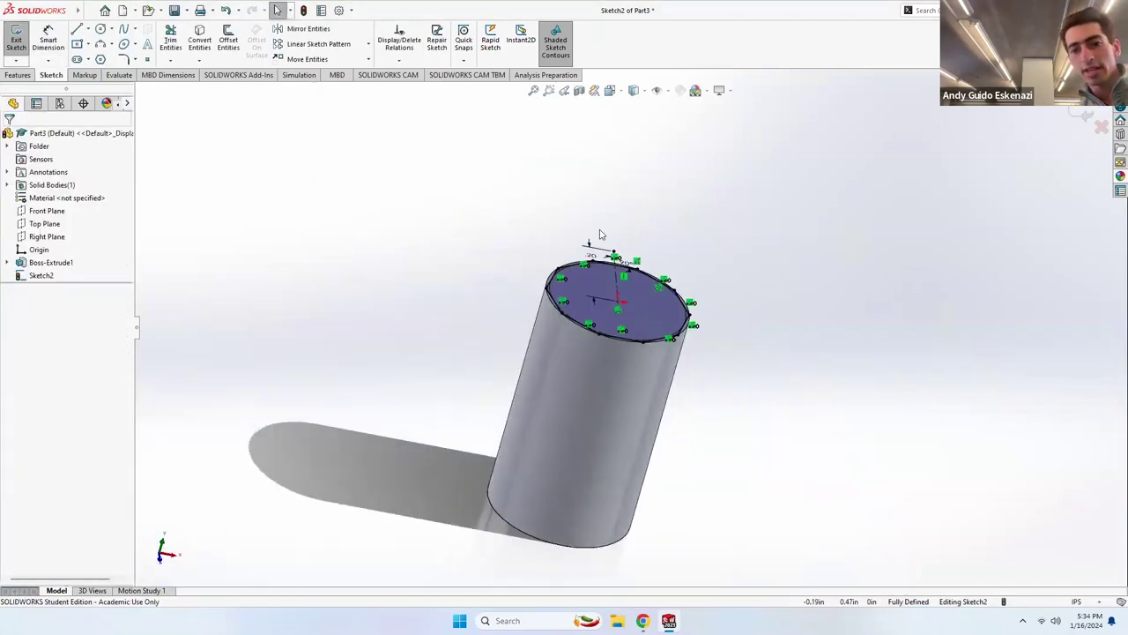
left_click(17, 75)
left_click(20, 39)
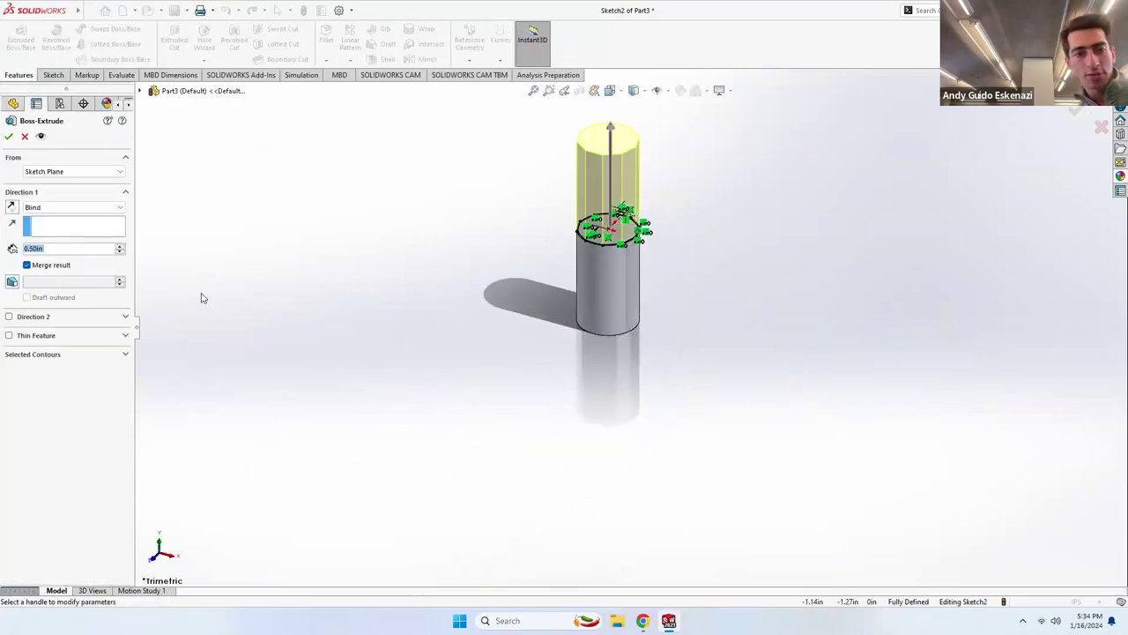
type("5")
key("Return")
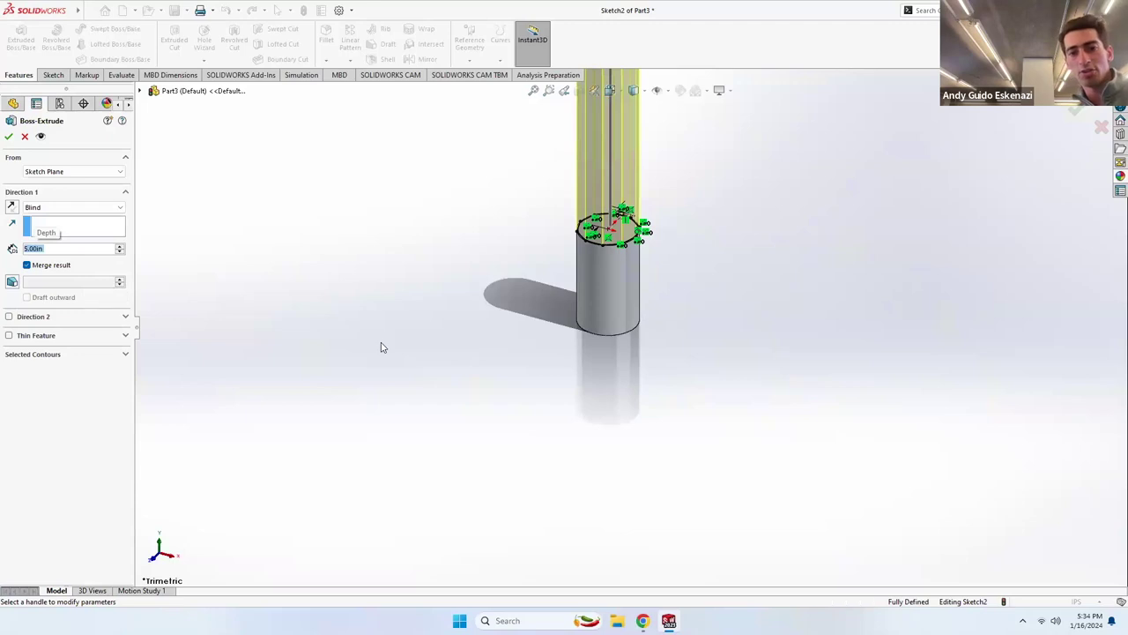
scroll(441, 350, "down", 5)
middle_click_drag(563, 308, 359, 233)
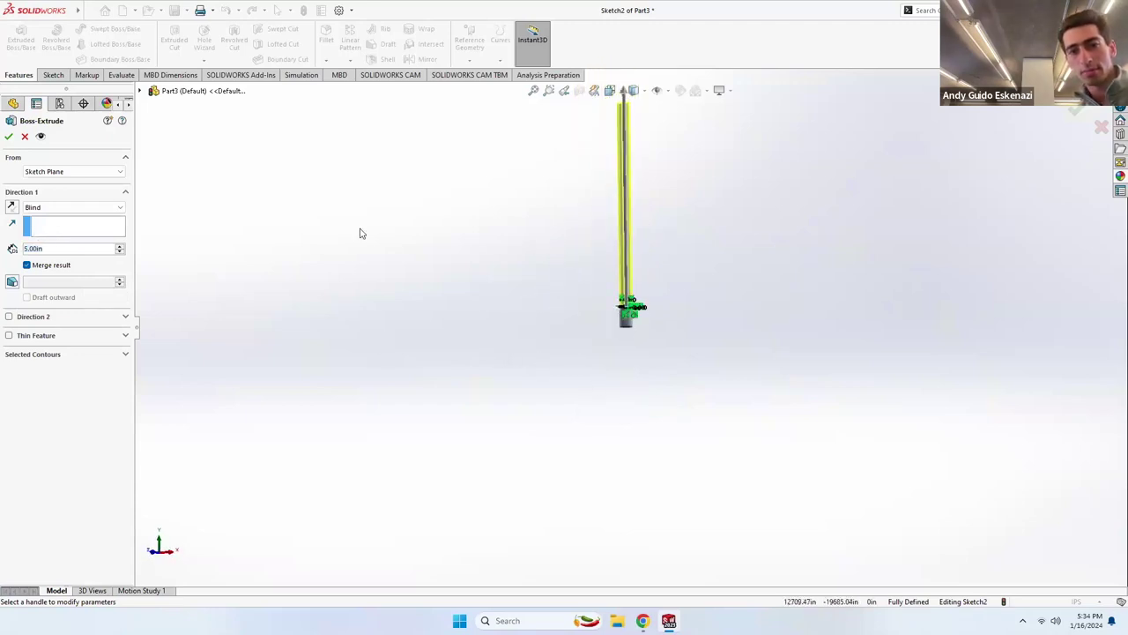
left_click(9, 137)
Start a new sketch on the free circular end face of the short cylinder.
middle_click_drag(605, 385, 708, 432)
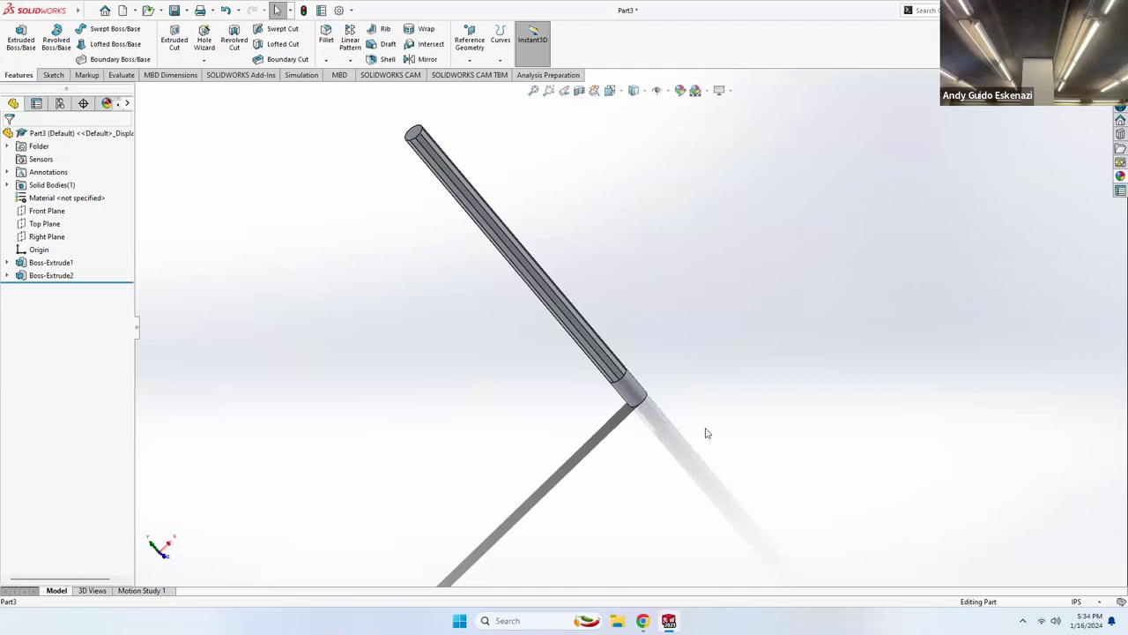
middle_click_drag(672, 426, 631, 371)
scroll(631, 370, "down", 5)
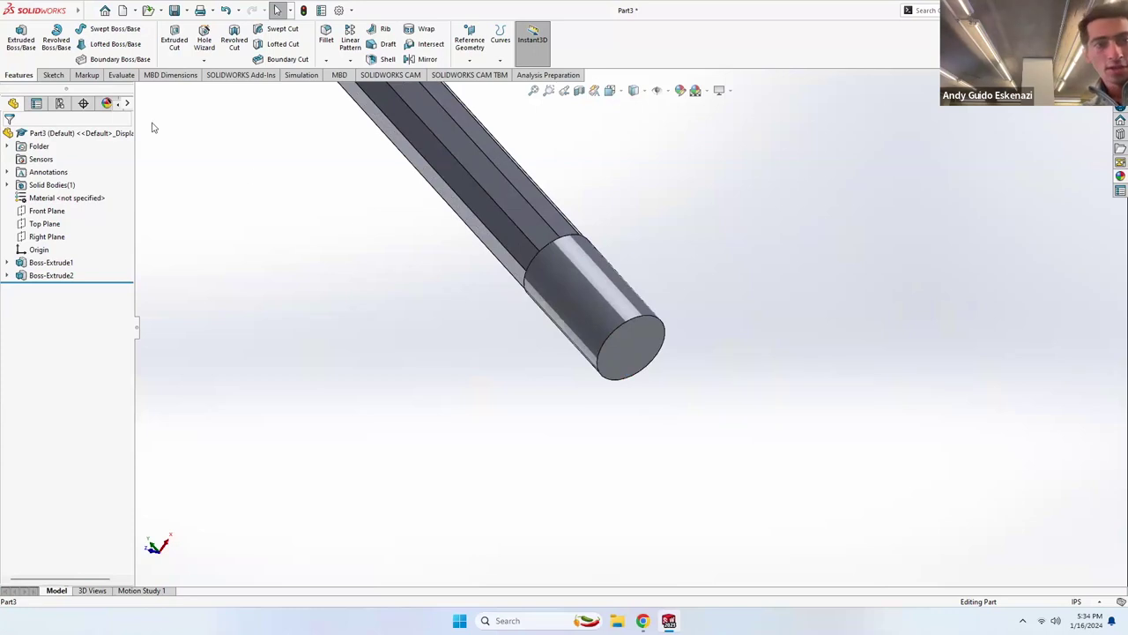
left_click(53, 75)
left_click(18, 40)
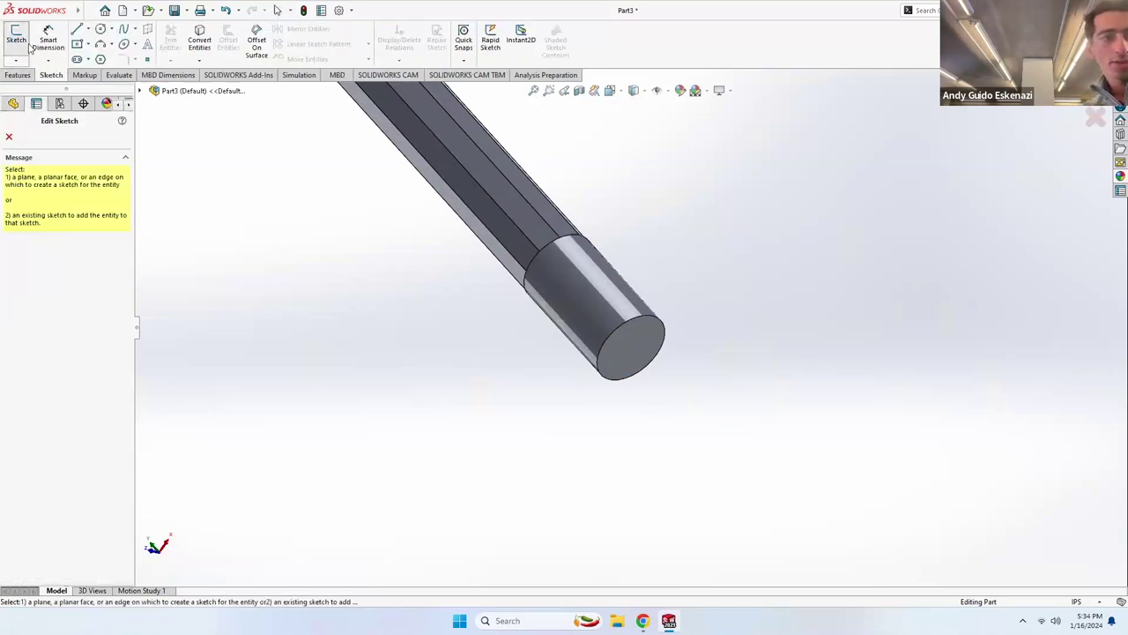
left_click(635, 345)
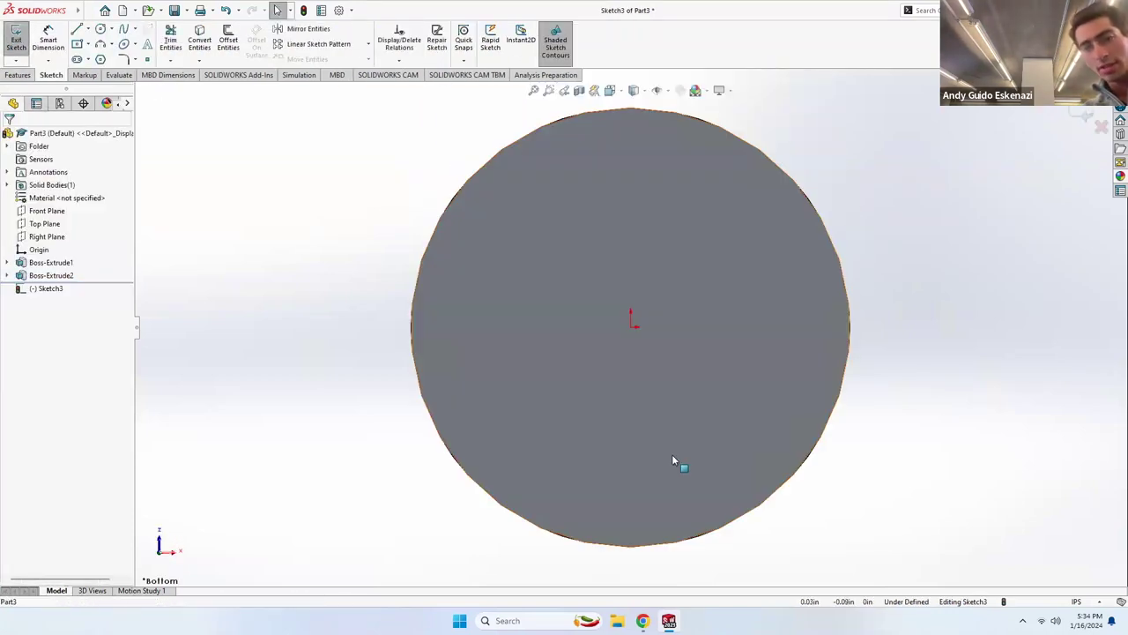
Sketch a circle of about 0.14 in radius centered on the origin, just inside the end face's edge.
left_click(101, 30)
left_click(632, 325)
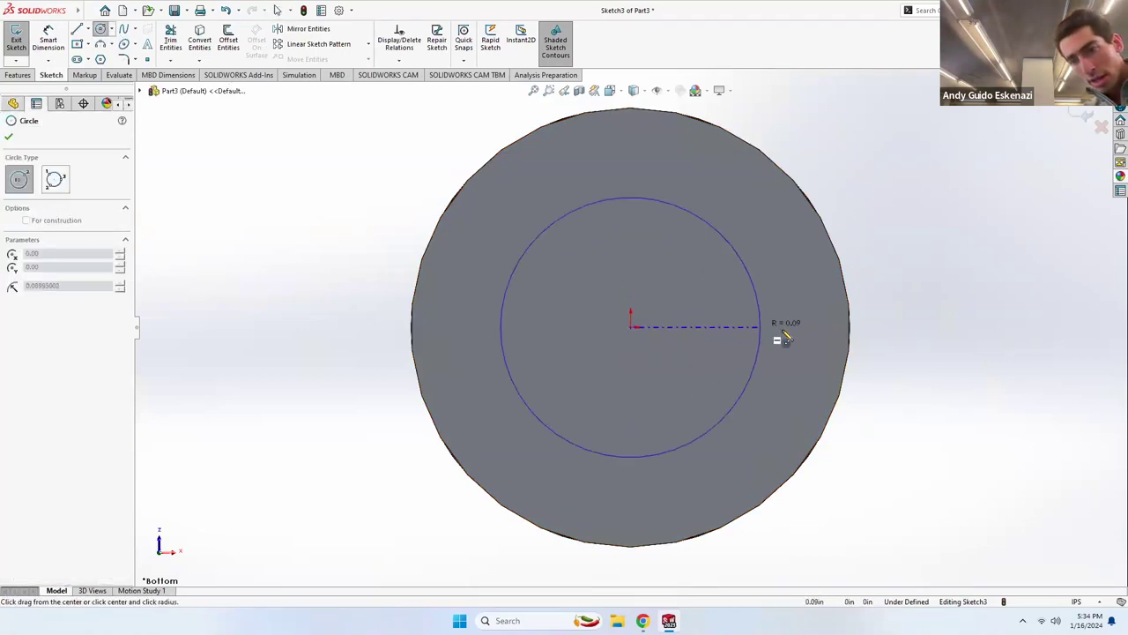
left_click(833, 339)
key("Escape")
Dimension the new circle's diameter to 0.28 in.
left_click(49, 39)
left_click(431, 277)
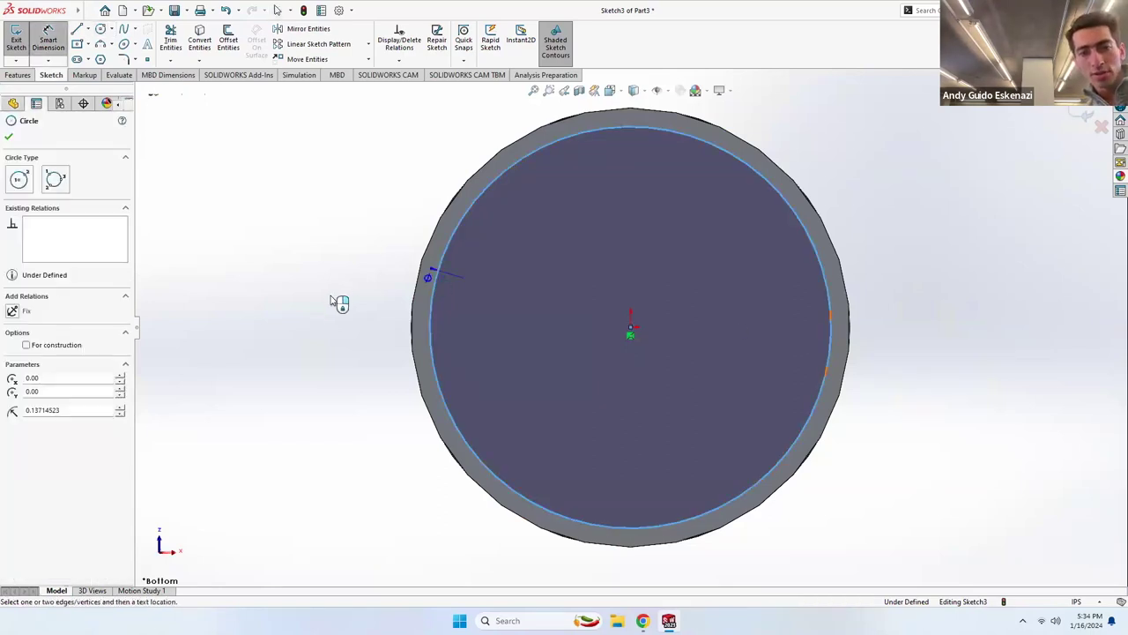
left_click(342, 346)
type(".2")
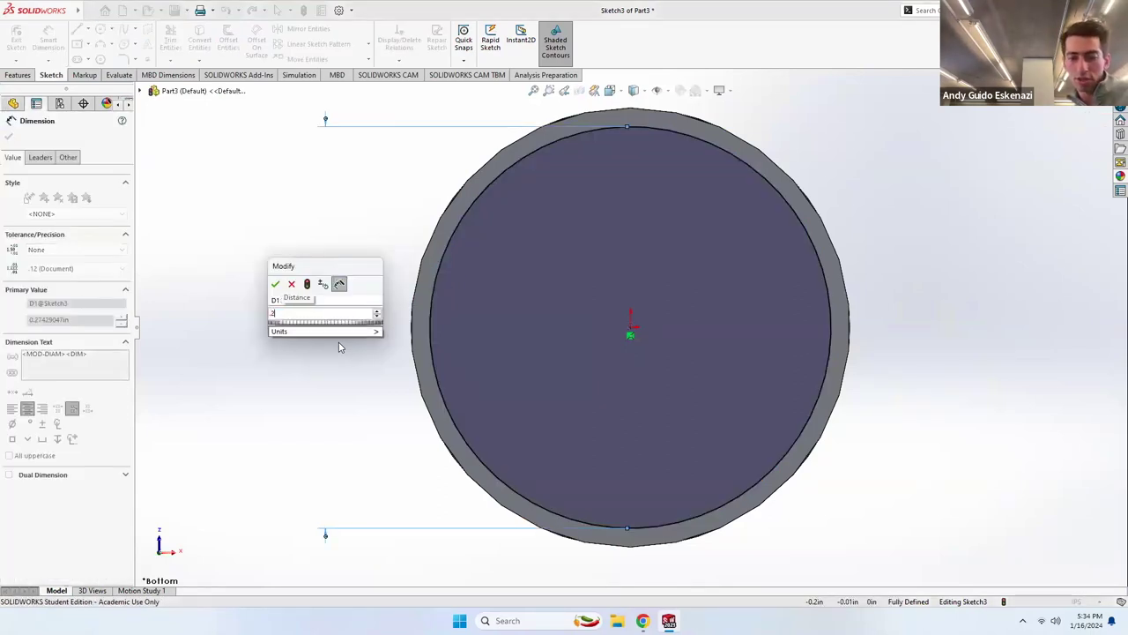
type("8")
key("Return")
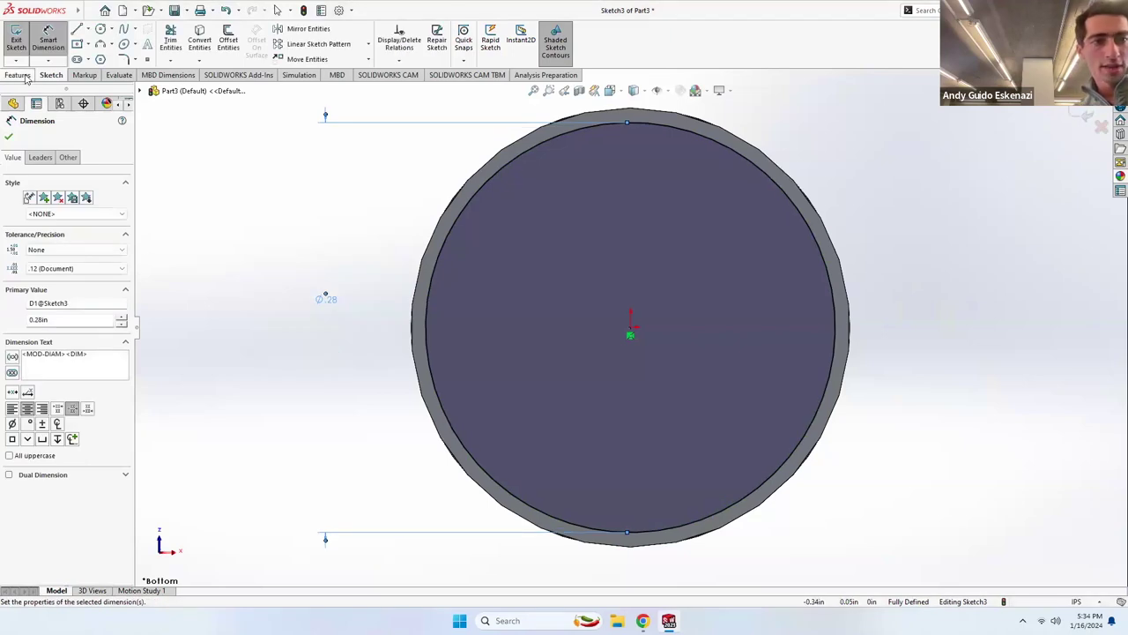
Extrude the 0.28 in circle outward from the end face as a blind boss 0.2 in deep.
left_click(18, 75)
left_click(20, 40)
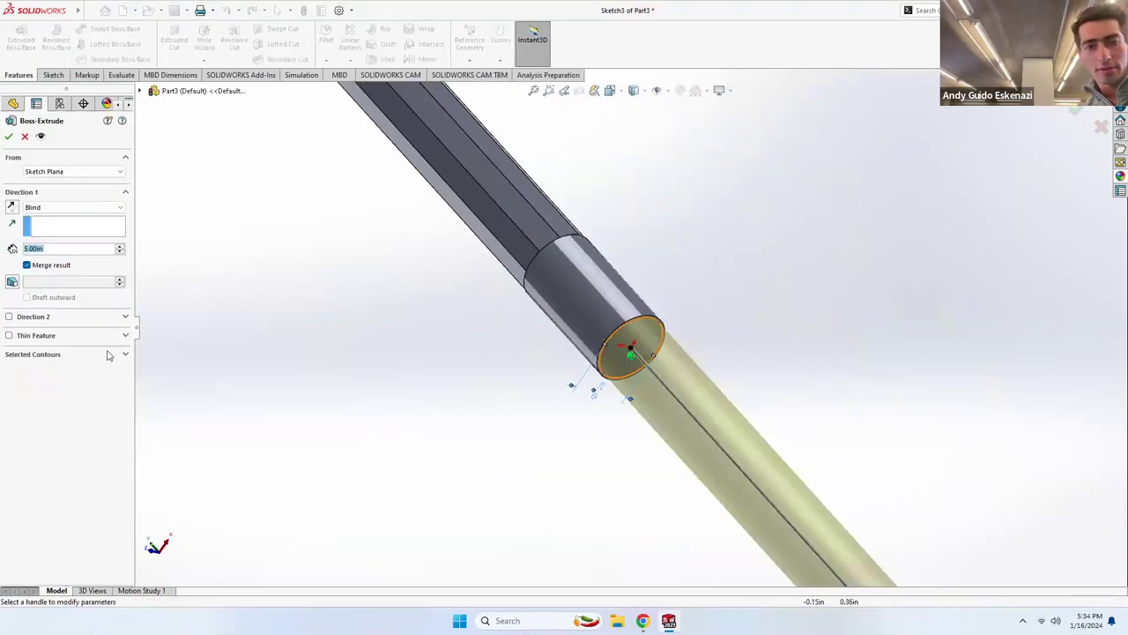
type(".2")
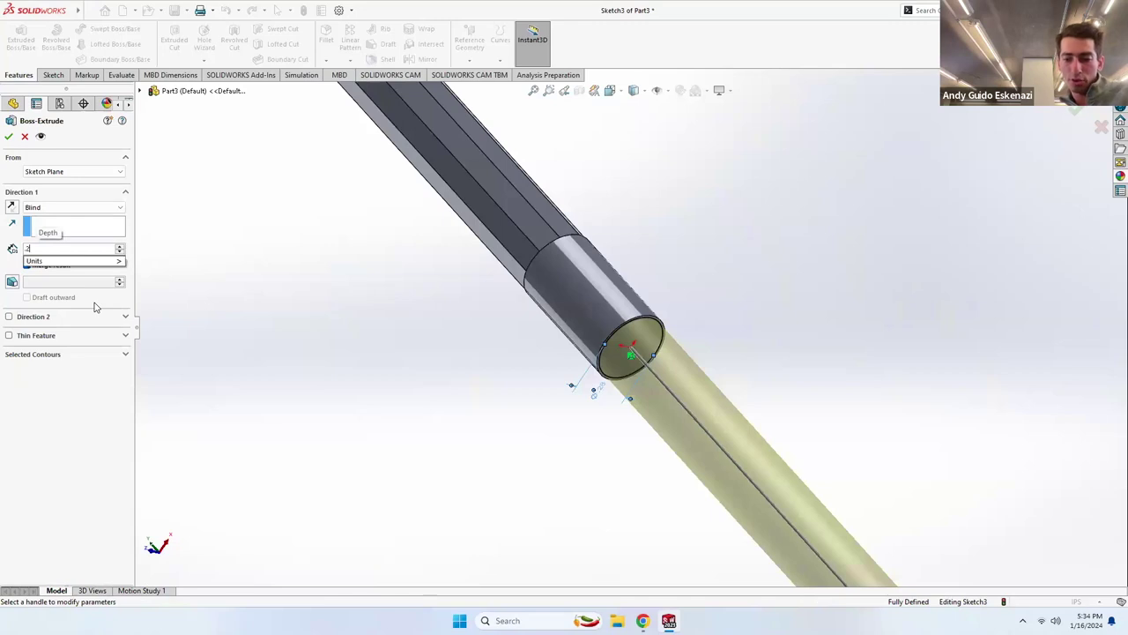
key("Return")
left_click(8, 136)
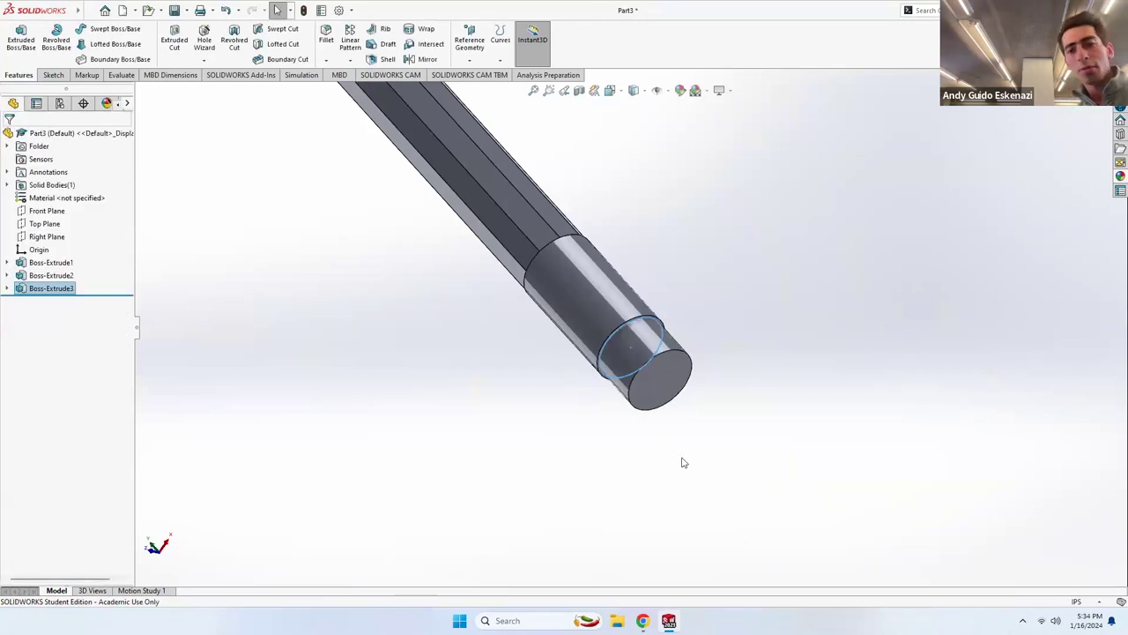
middle_click_drag(680, 406, 659, 386)
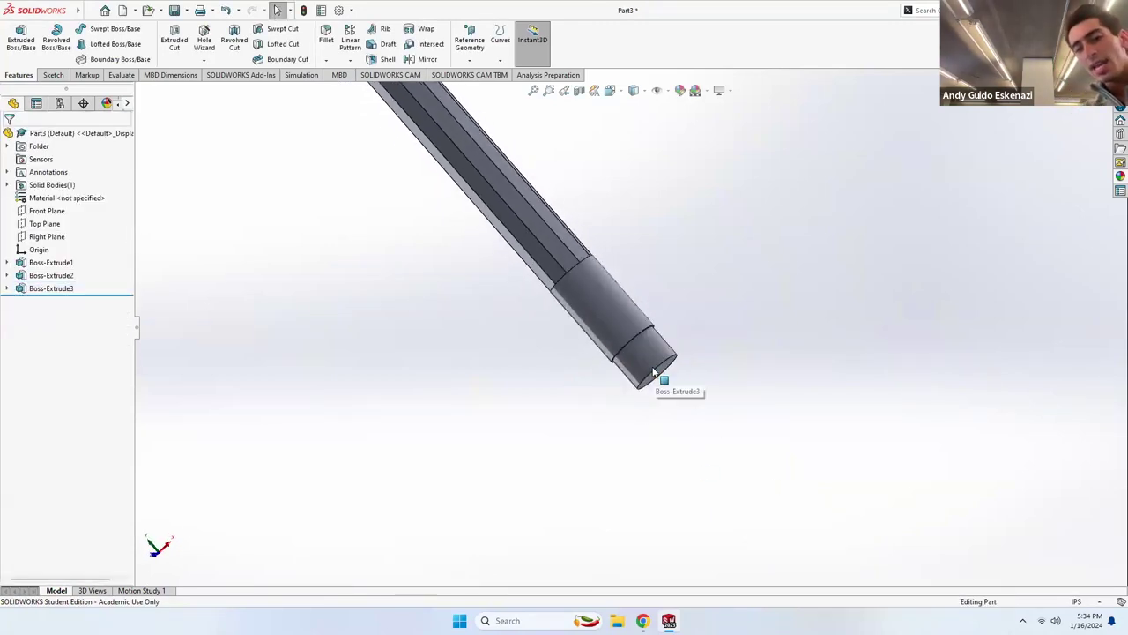
Fillet the outer circular edge of the stepped cylinder's free end with a 0.01 in radius.
scroll(659, 385, "down", 3)
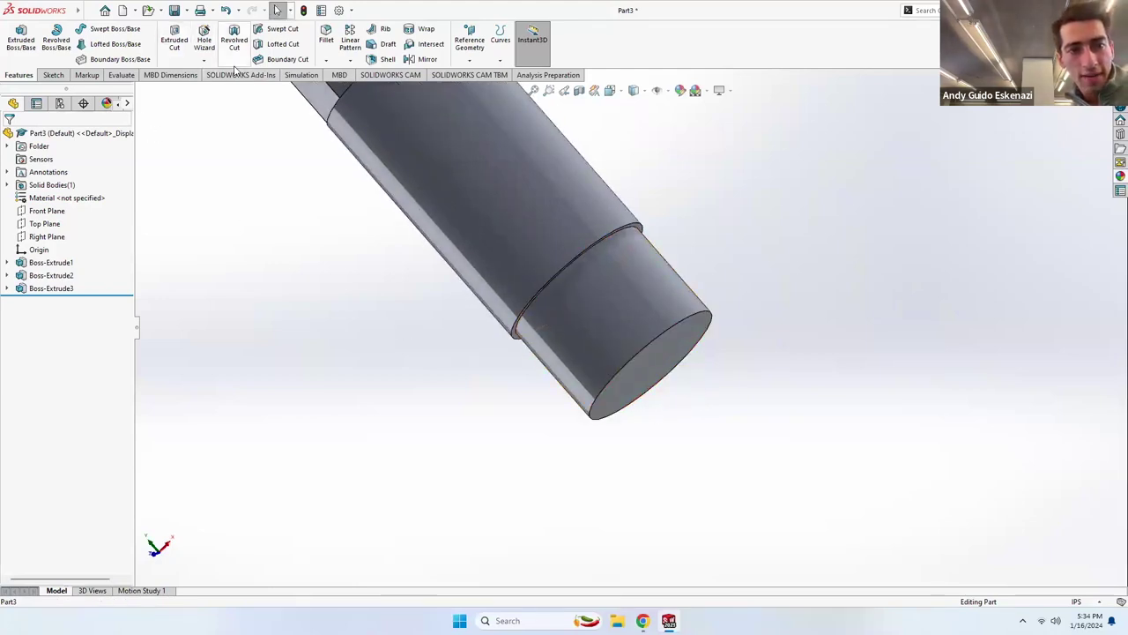
left_click(327, 61)
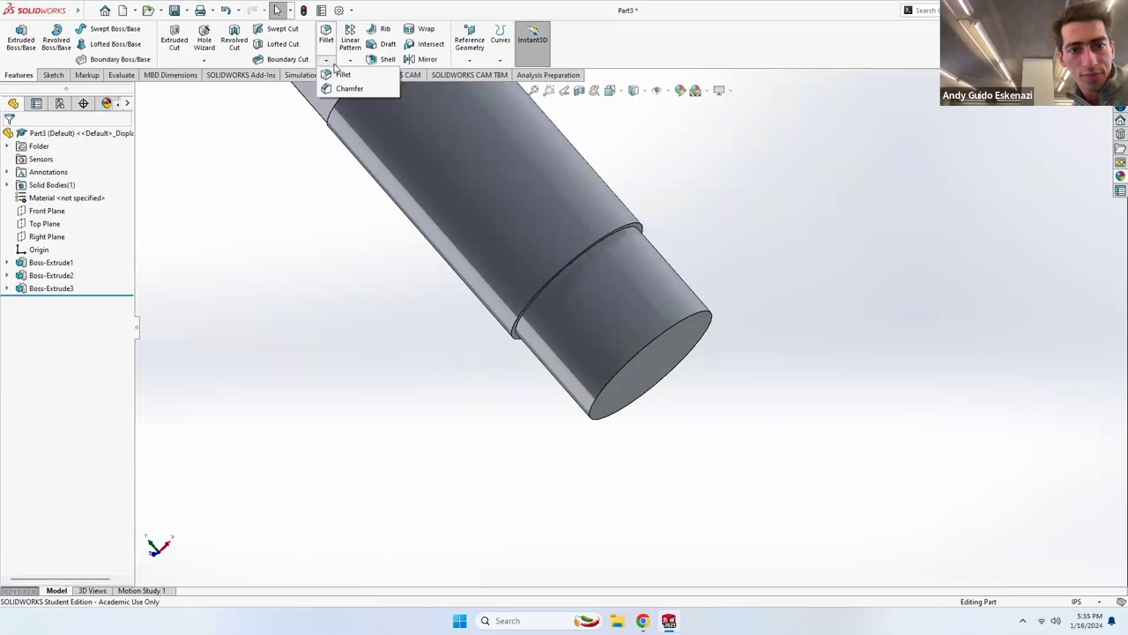
left_click(343, 76)
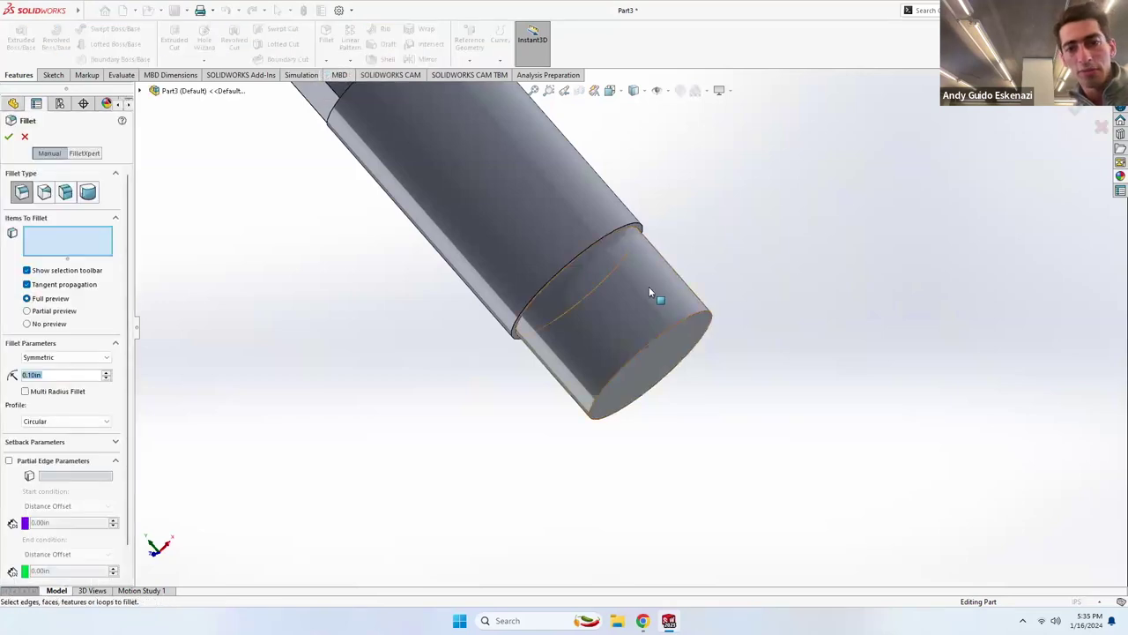
left_click(661, 337)
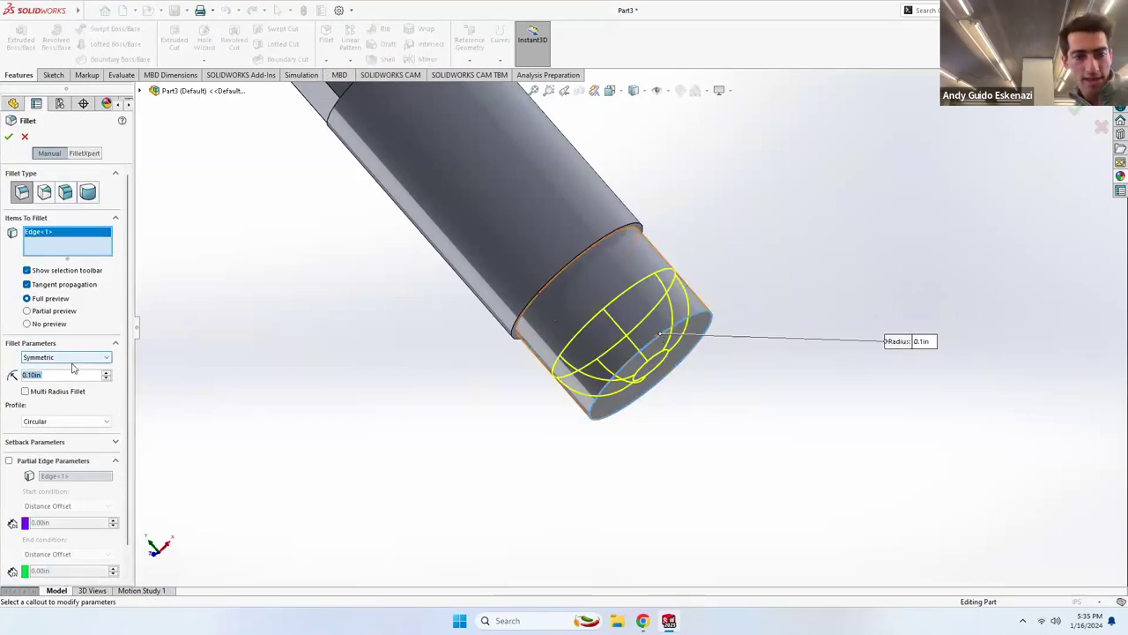
type("0.01")
key("Return")
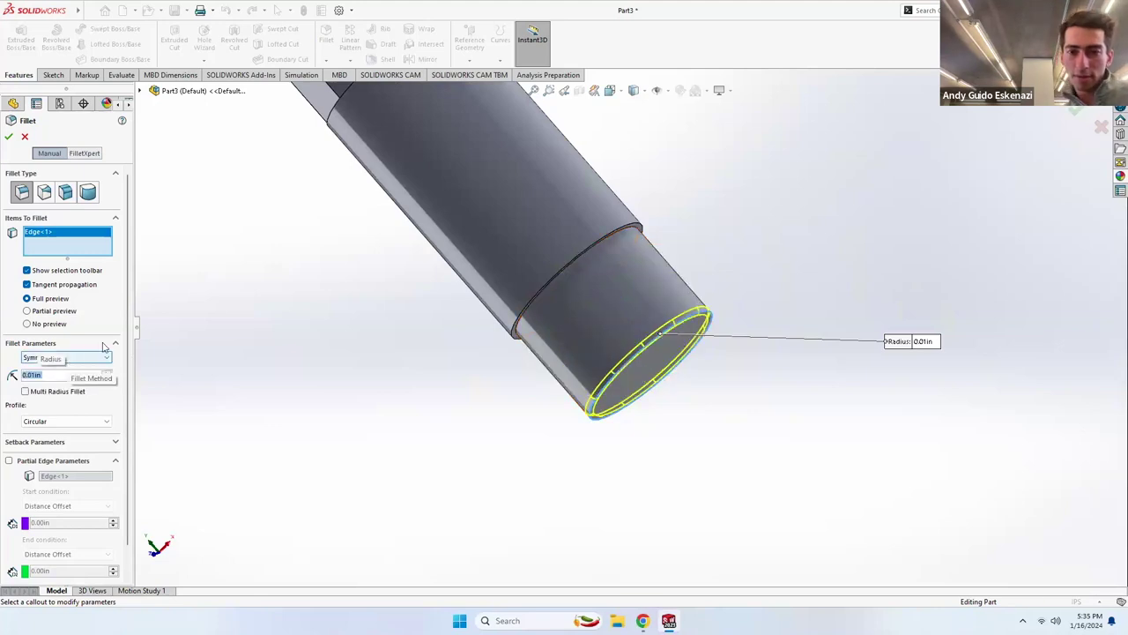
left_click(9, 137)
Start a new sketch on the flat ten-sided end face at the opposite end of the body.
scroll(412, 407, "up", 5)
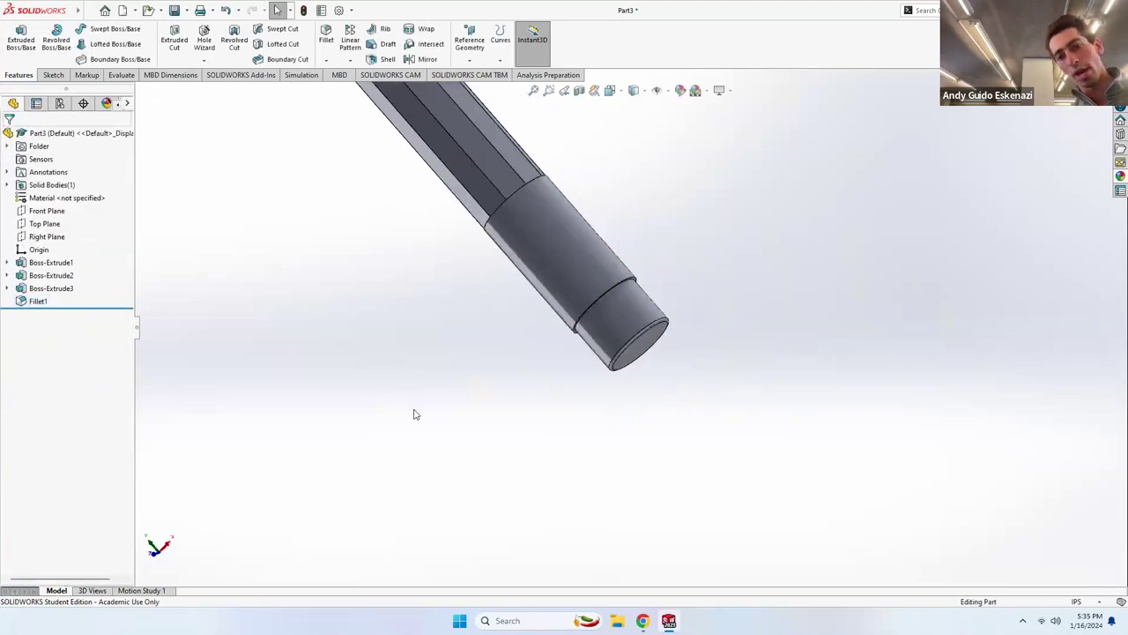
scroll(446, 322, "up", 3)
middle_click_drag(446, 244, 519, 330)
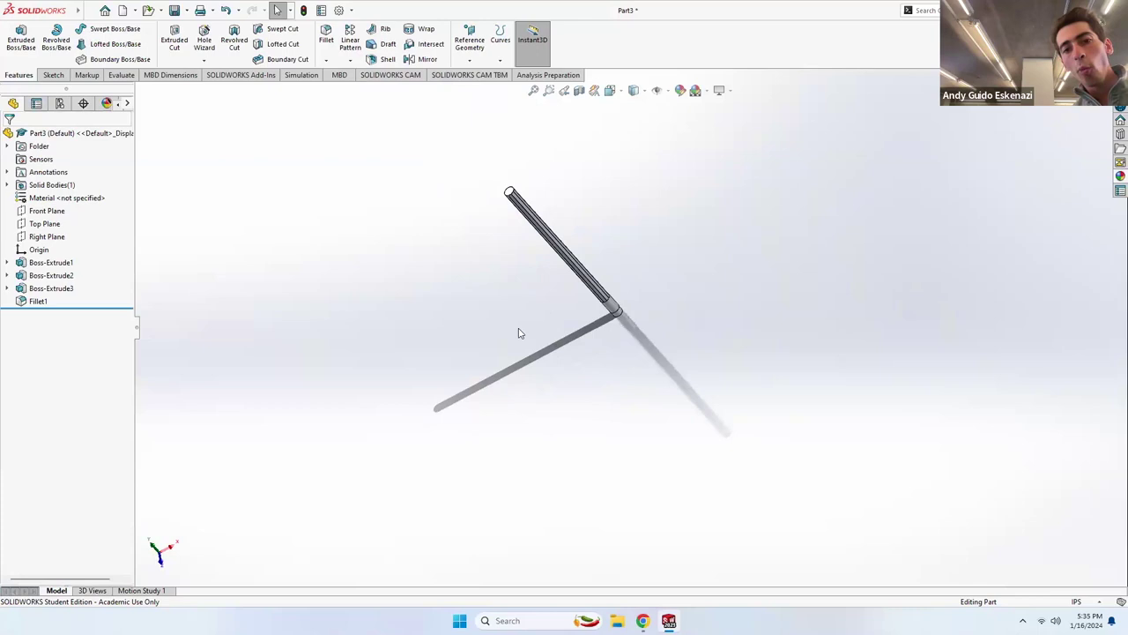
scroll(521, 210, "down", 8)
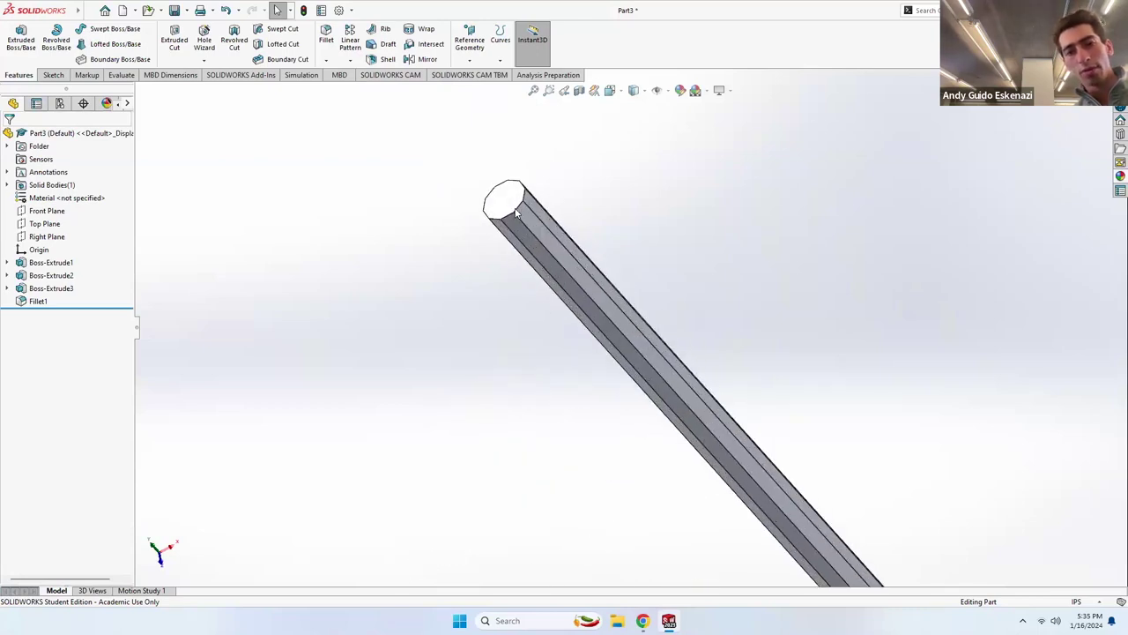
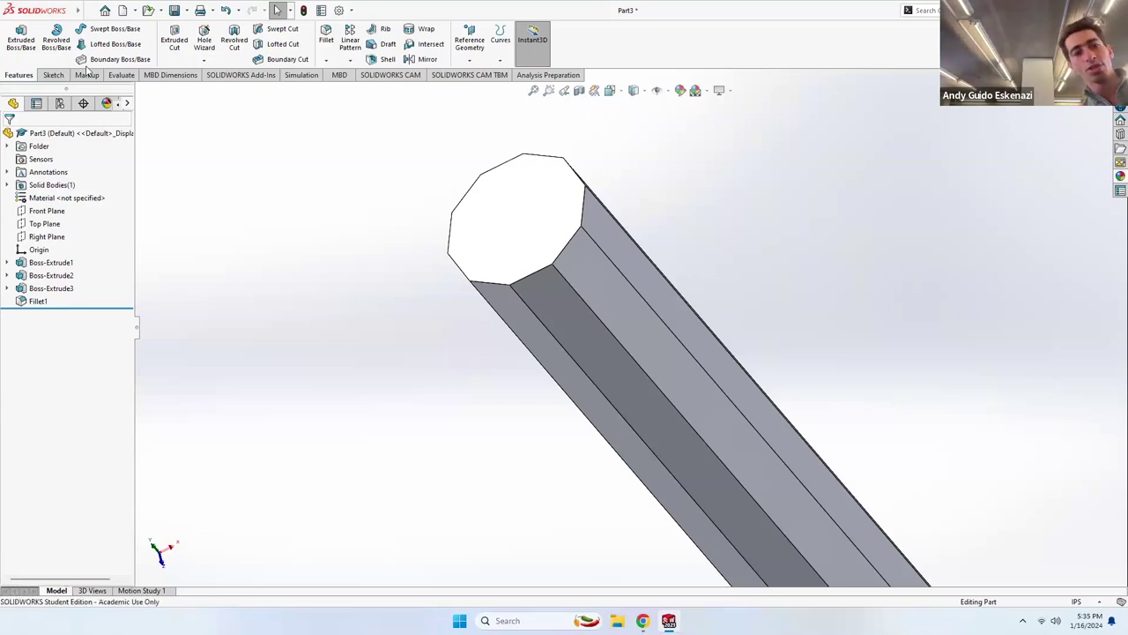
left_click(51, 75)
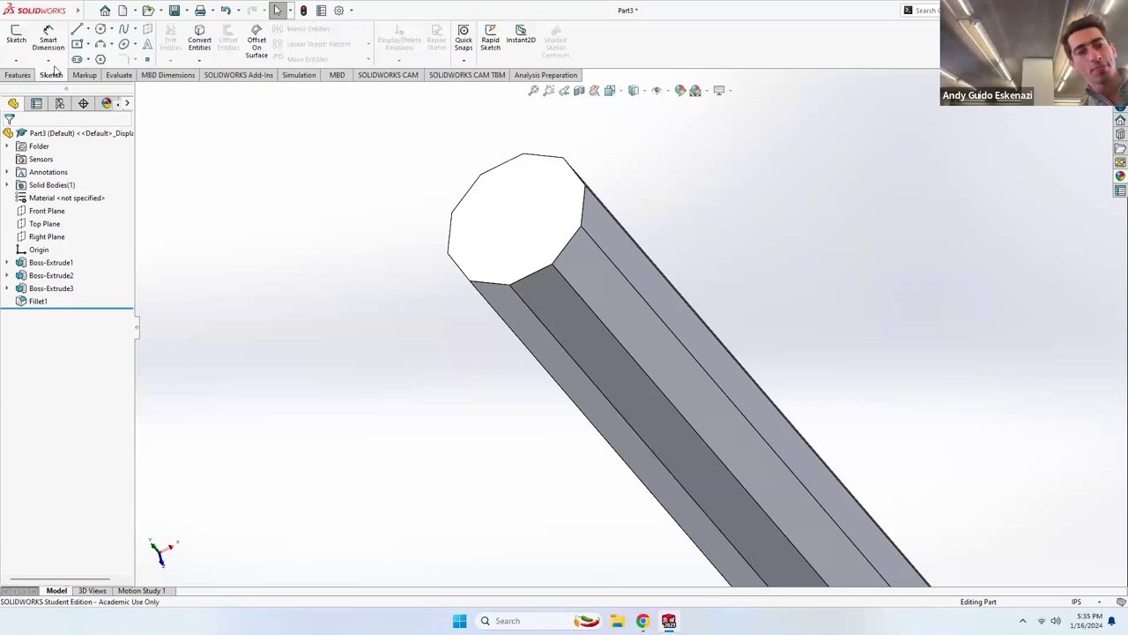
left_click(16, 40)
left_click(519, 227)
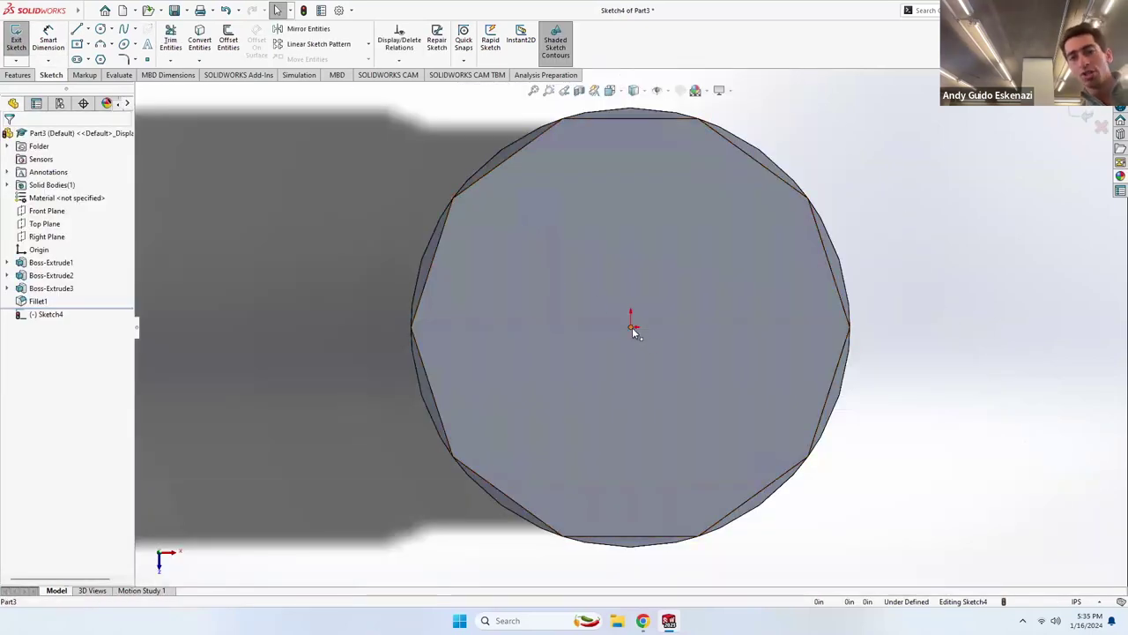
Sketch a circle of about 0.05 in radius centered on the origin of the ten-sided face.
key("c")
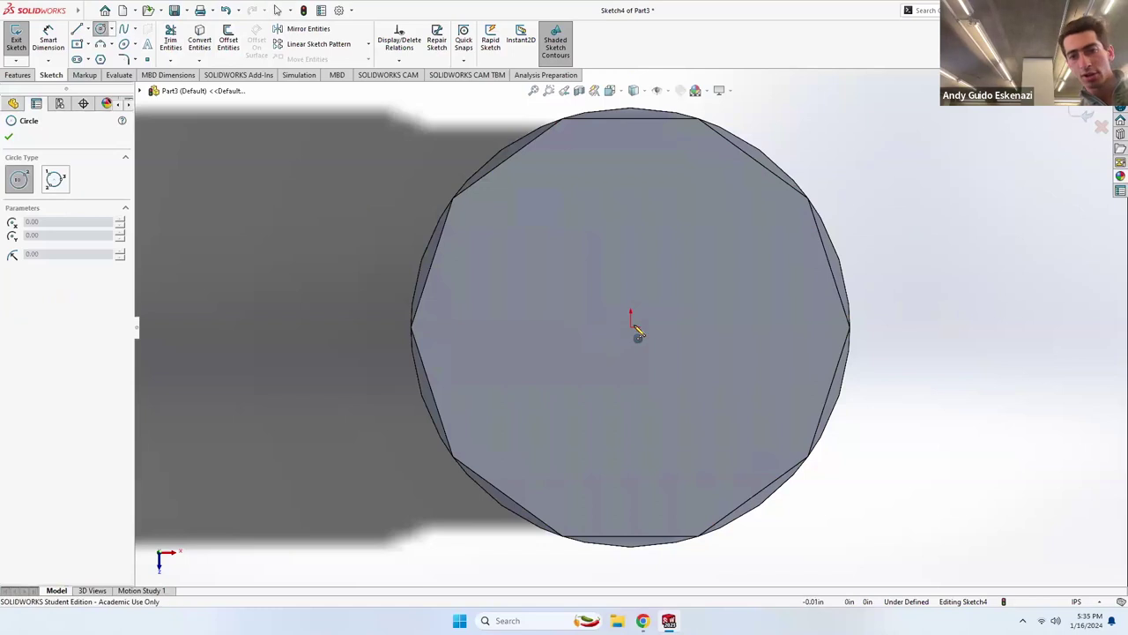
left_click(632, 327)
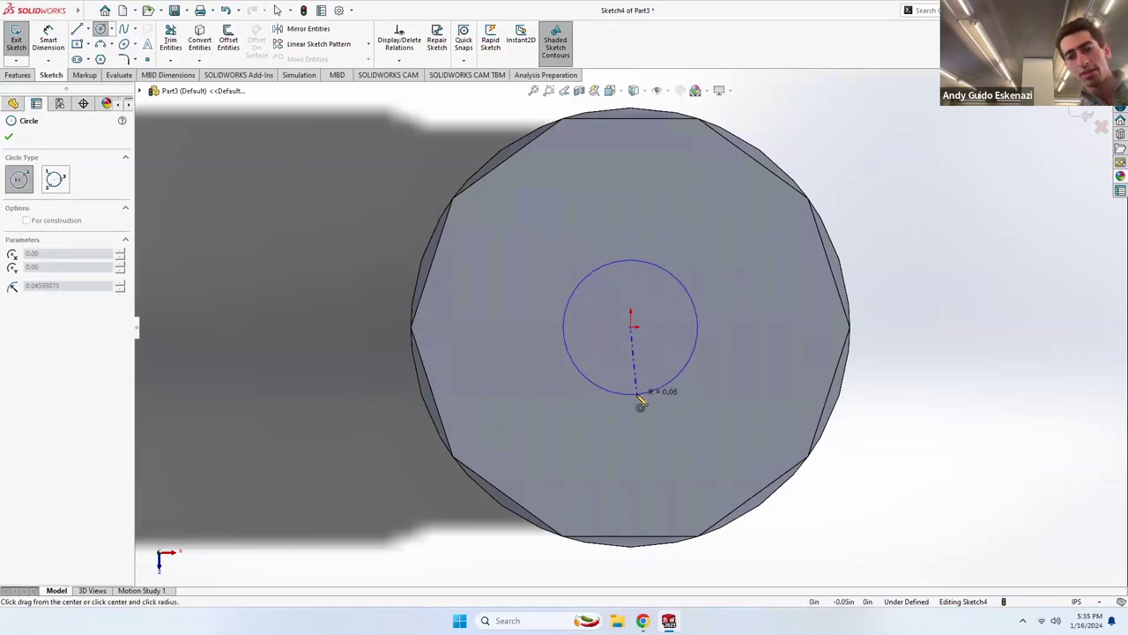
left_click(639, 398)
key("Escape")
key("Escape")
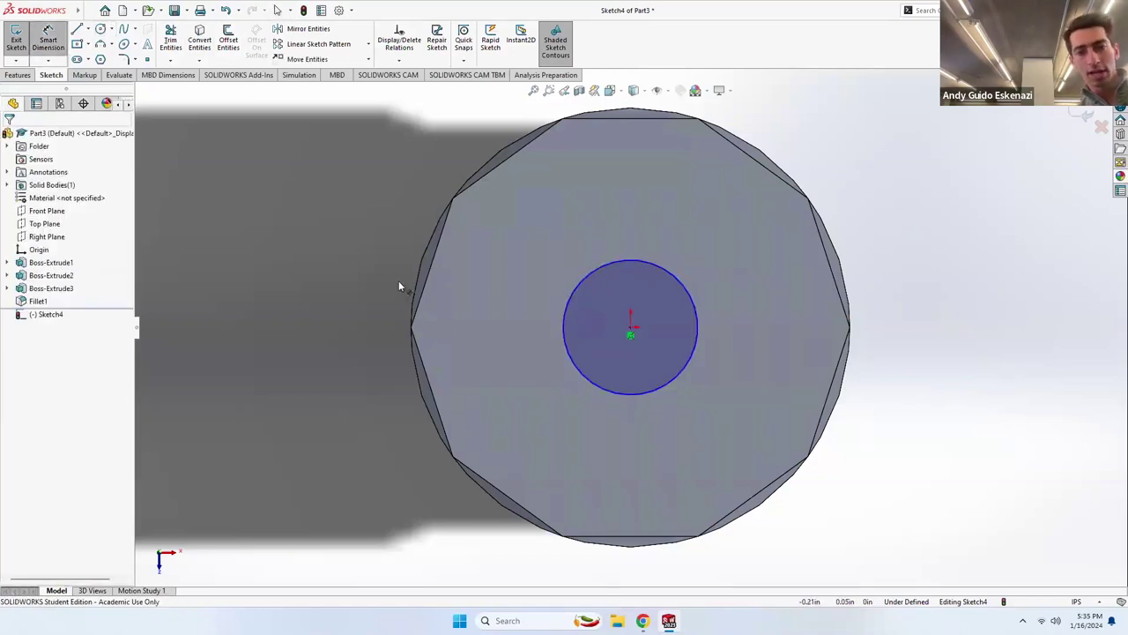
Dimension the circle's diameter on the ten-sided face to 0.1 in.
left_click(562, 331)
key("d")
left_click(347, 344)
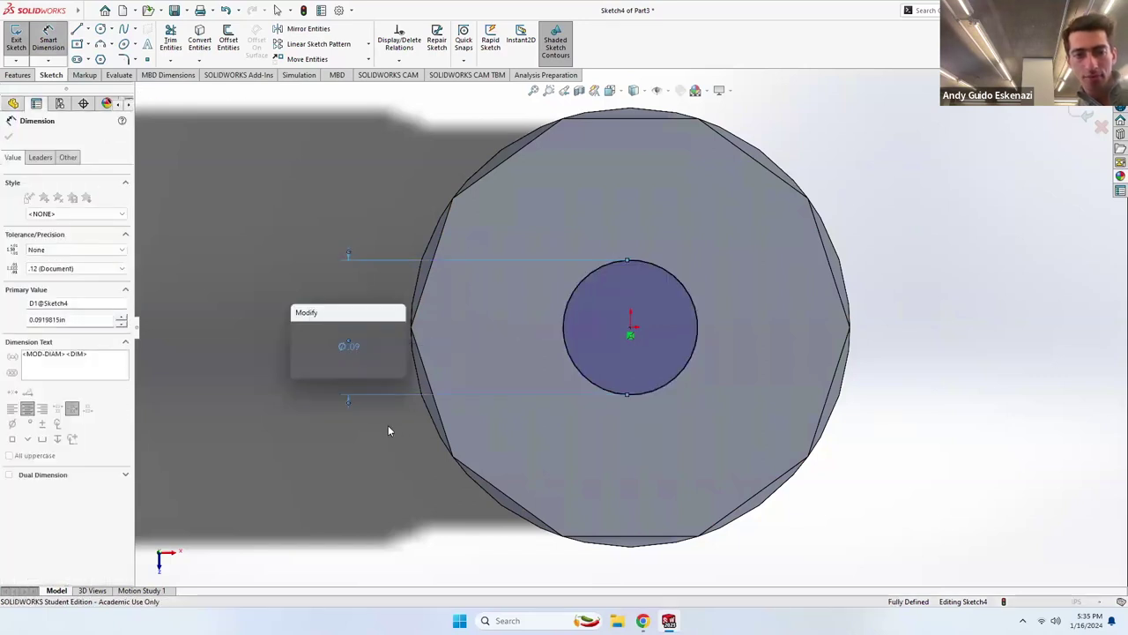
type("0.1")
key("Return")
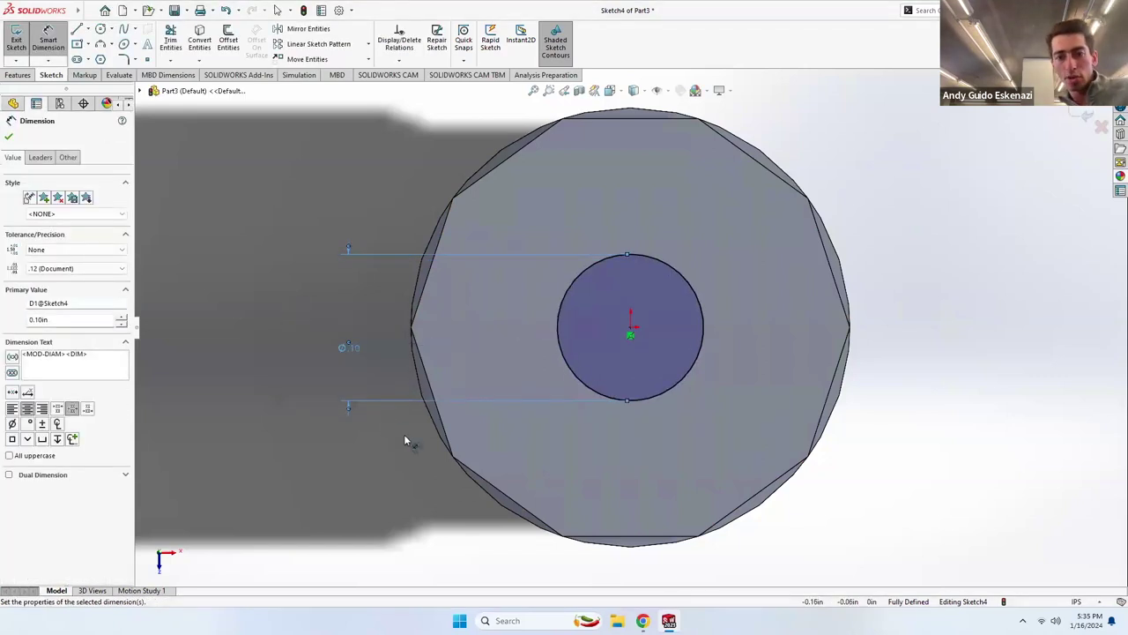
Cut-extrude the 0.1 in circle into the body as a blind cut 0.0001 in deep.
left_click(17, 75)
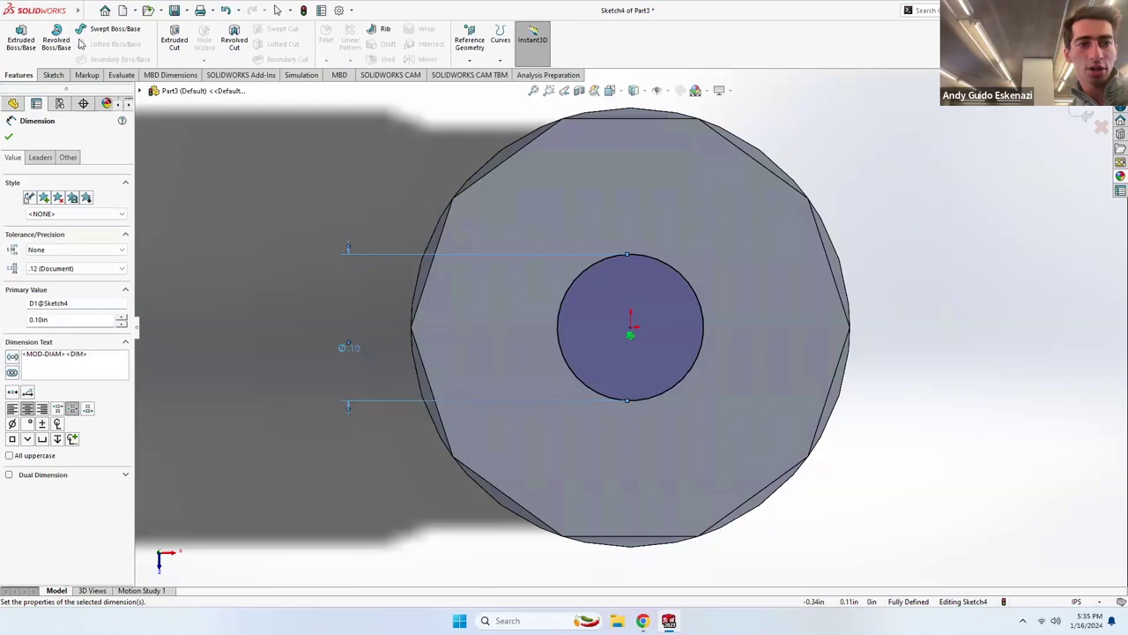
left_click(168, 42)
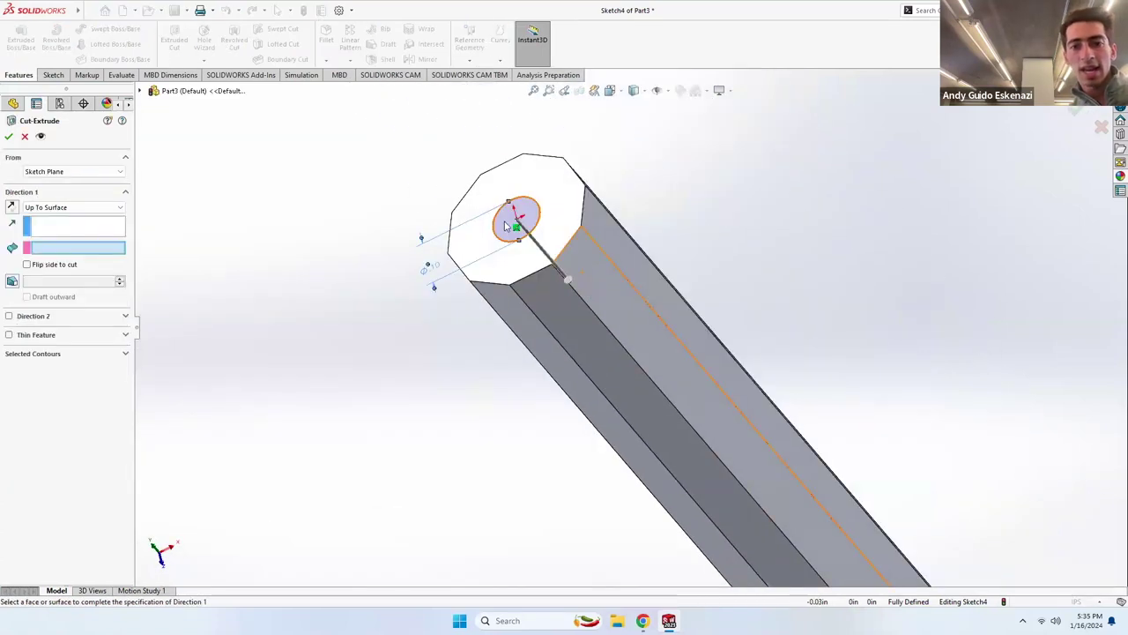
left_click(53, 208)
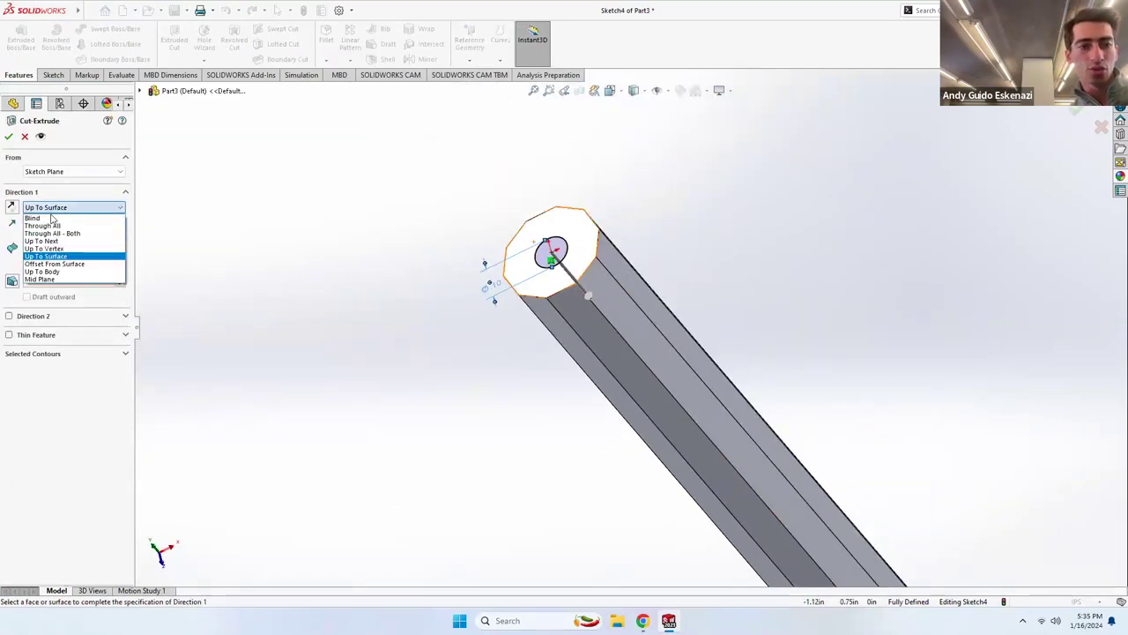
left_click(53, 217)
type("0.0001")
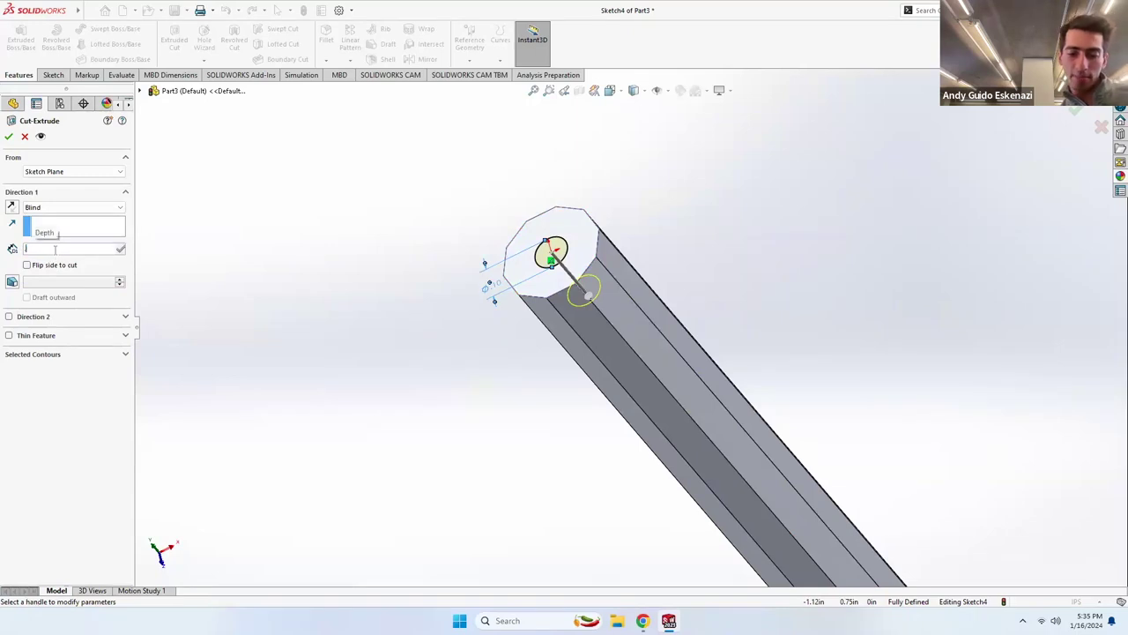
key("Return")
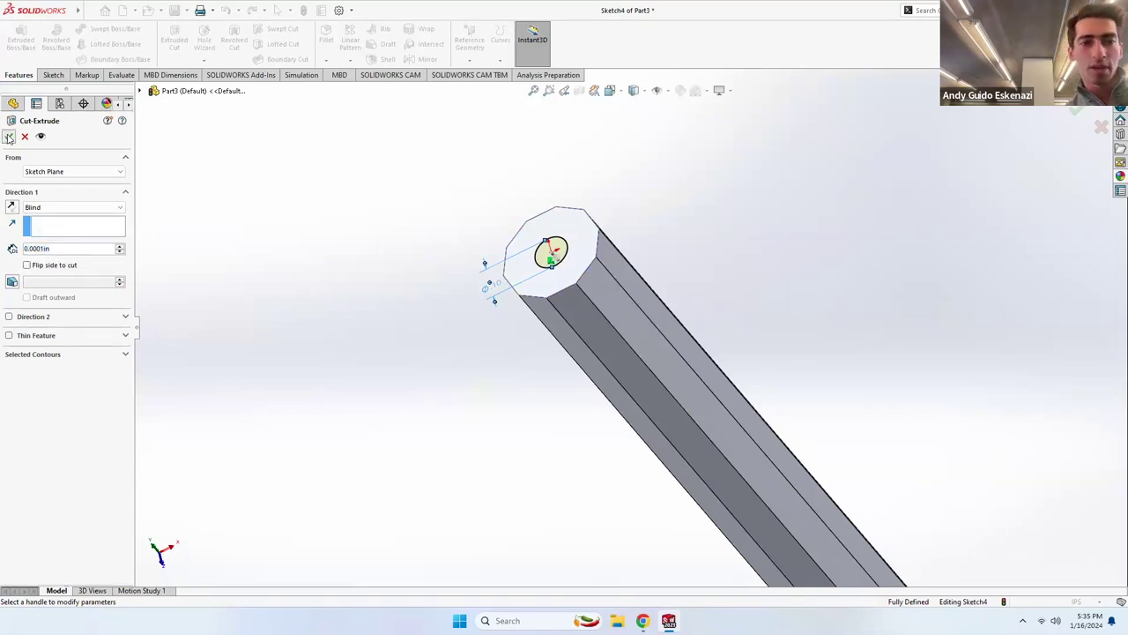
left_click(8, 137)
Color the shallow circular cut feature in the ten-sided end face black, RGB 0, 0, 0.
scroll(598, 302, "up", 6)
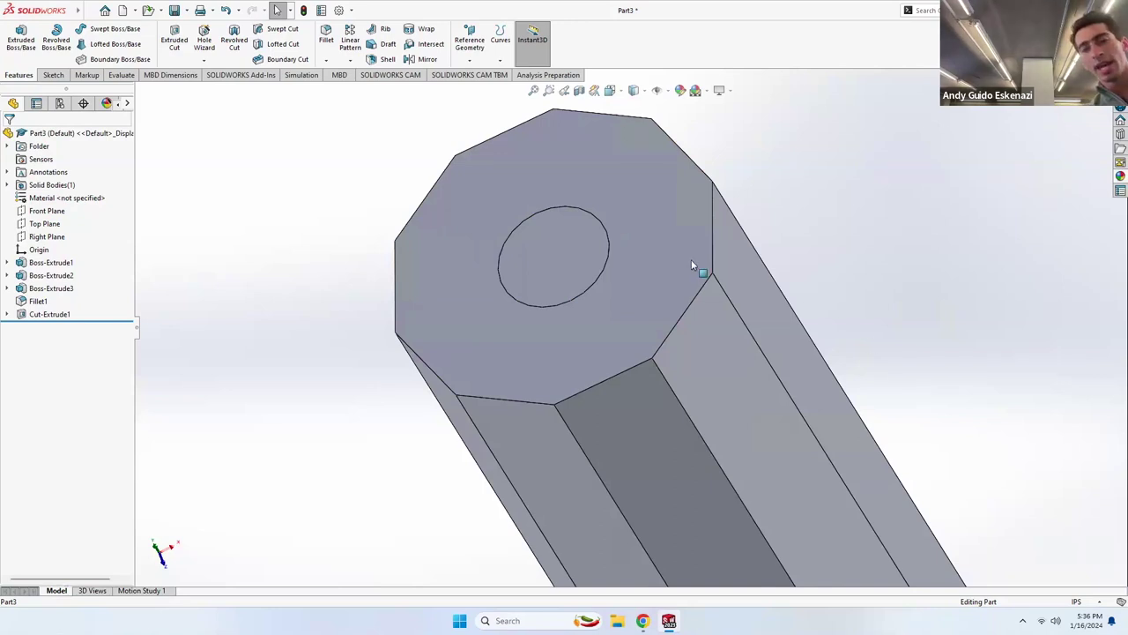
left_click(568, 261)
right_click(564, 262)
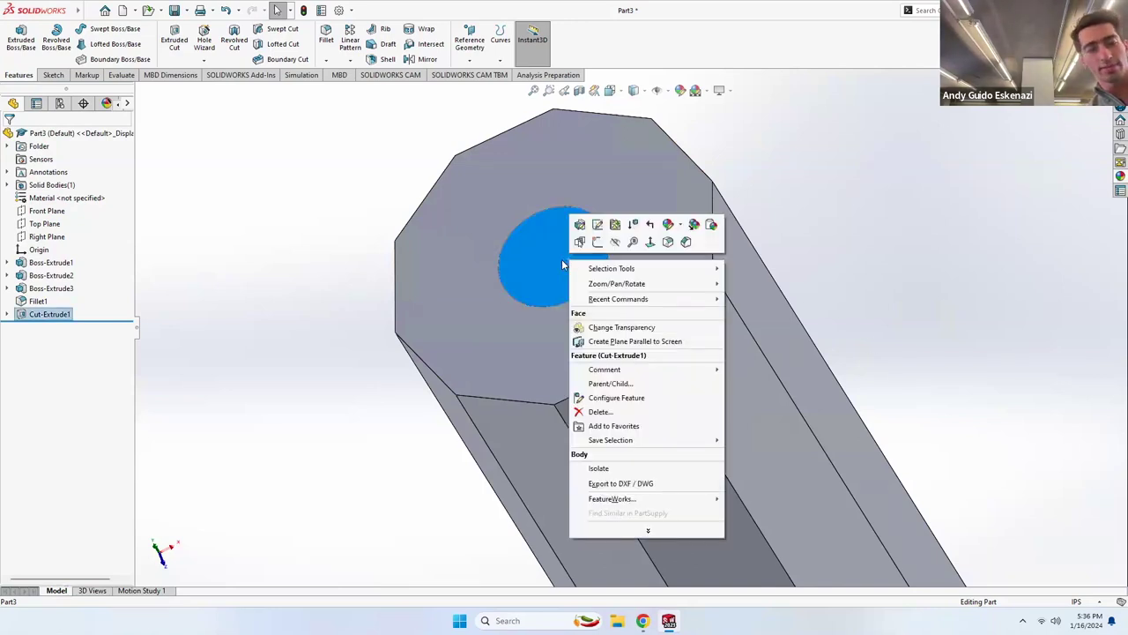
left_click(681, 227)
left_click(684, 264)
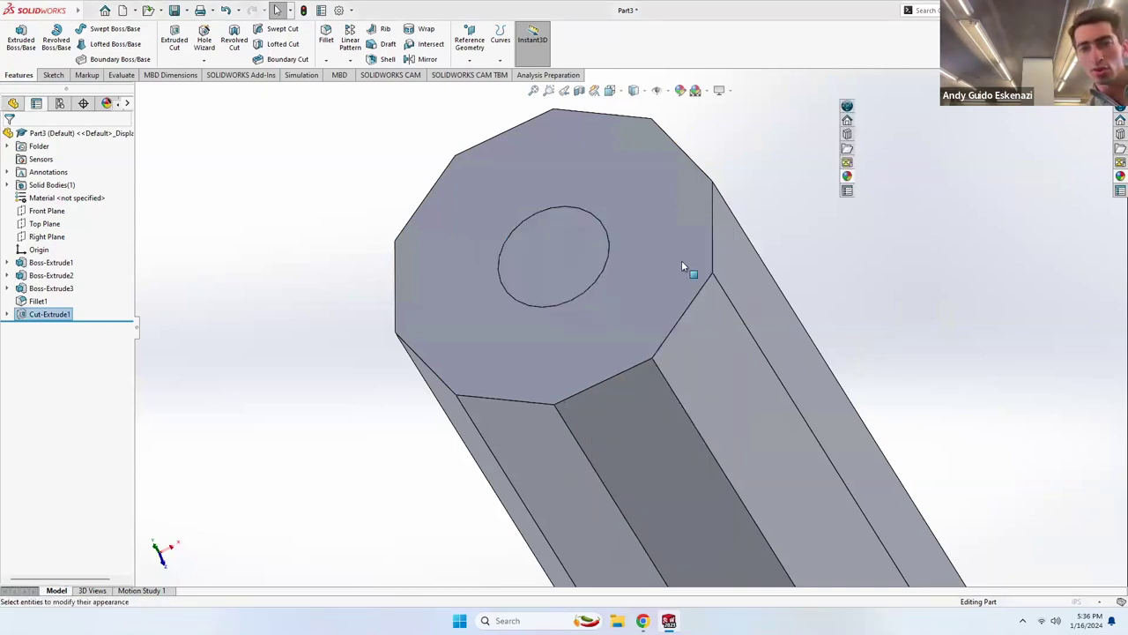
left_click(93, 394)
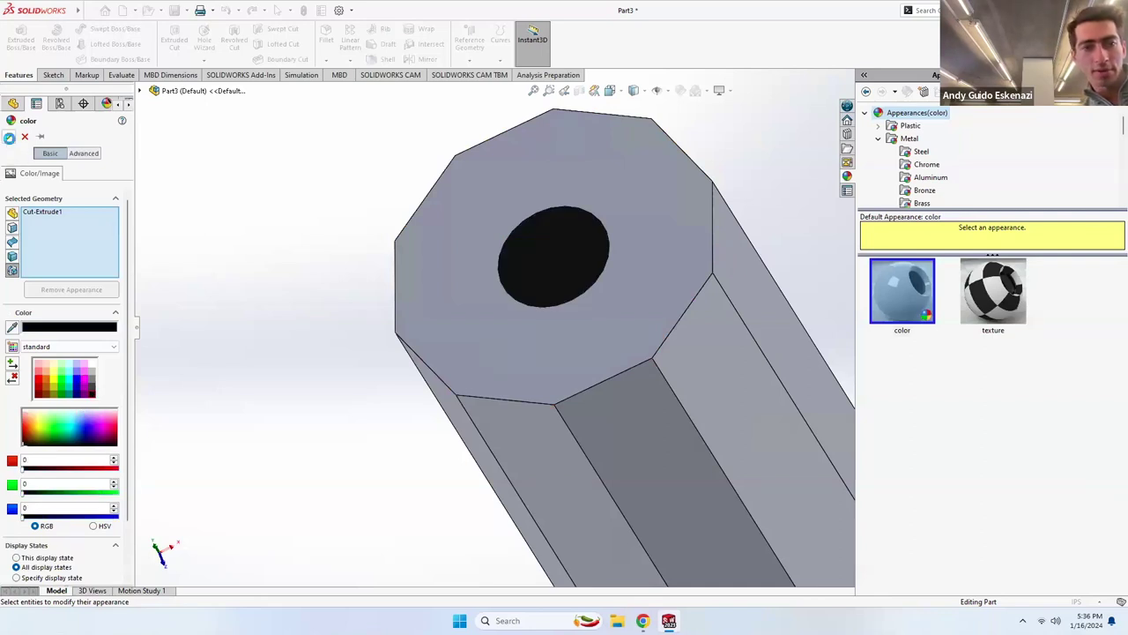
left_click(9, 137)
Color the ten-sided body feature dark yellow, RGB 192, 192, 0.
left_click(431, 304)
right_click(431, 303)
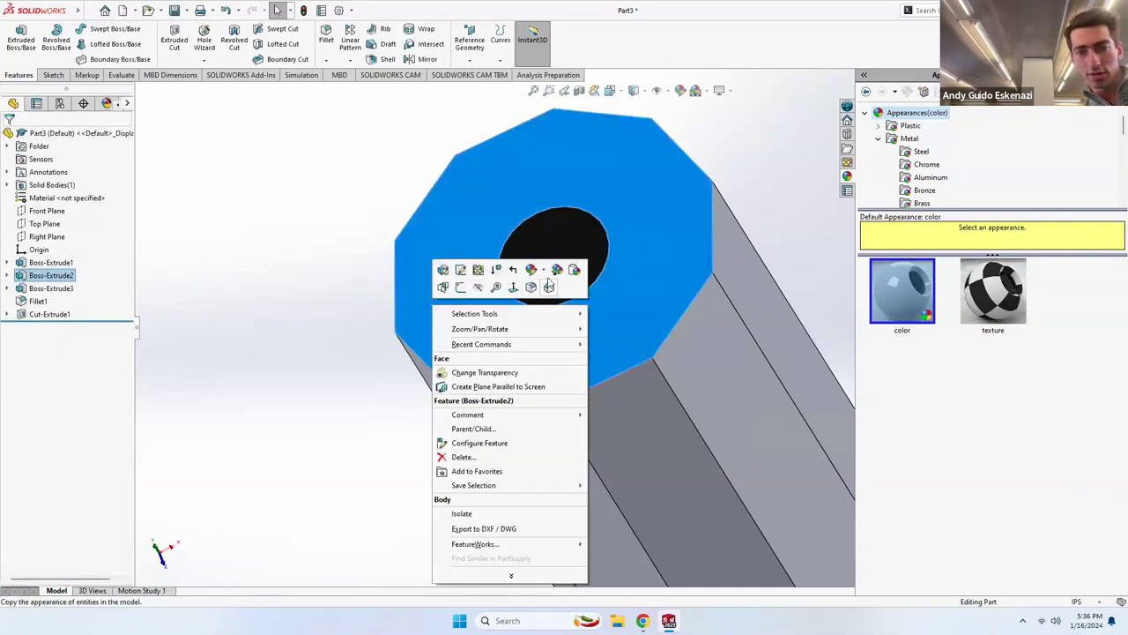
left_click(548, 285)
left_click(552, 309)
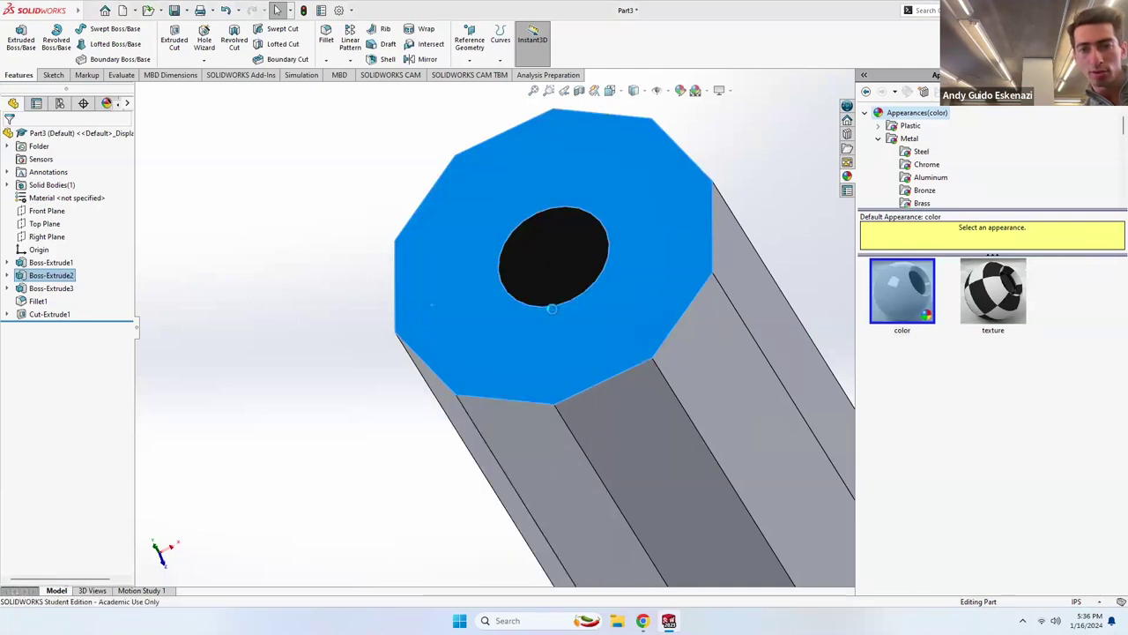
left_click(55, 390)
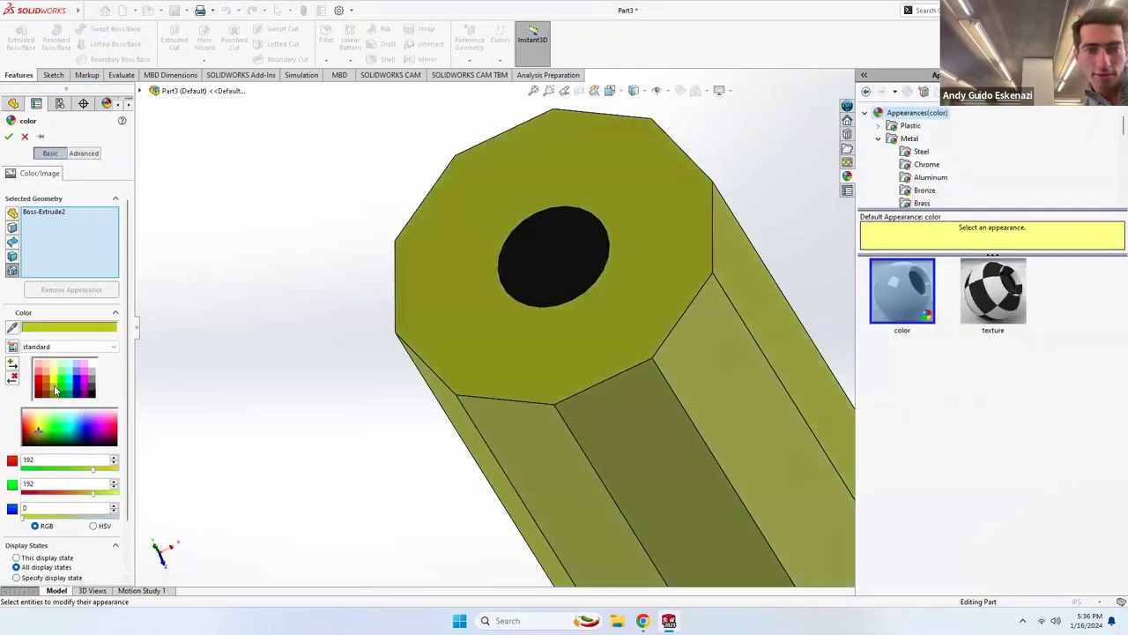
left_click(7, 136)
Apply the brushed aluminum coarse appearance to the cylinder feature next to the ten-sided body and color it green, RGB 0, 192, 0.
scroll(277, 232, "up", 8)
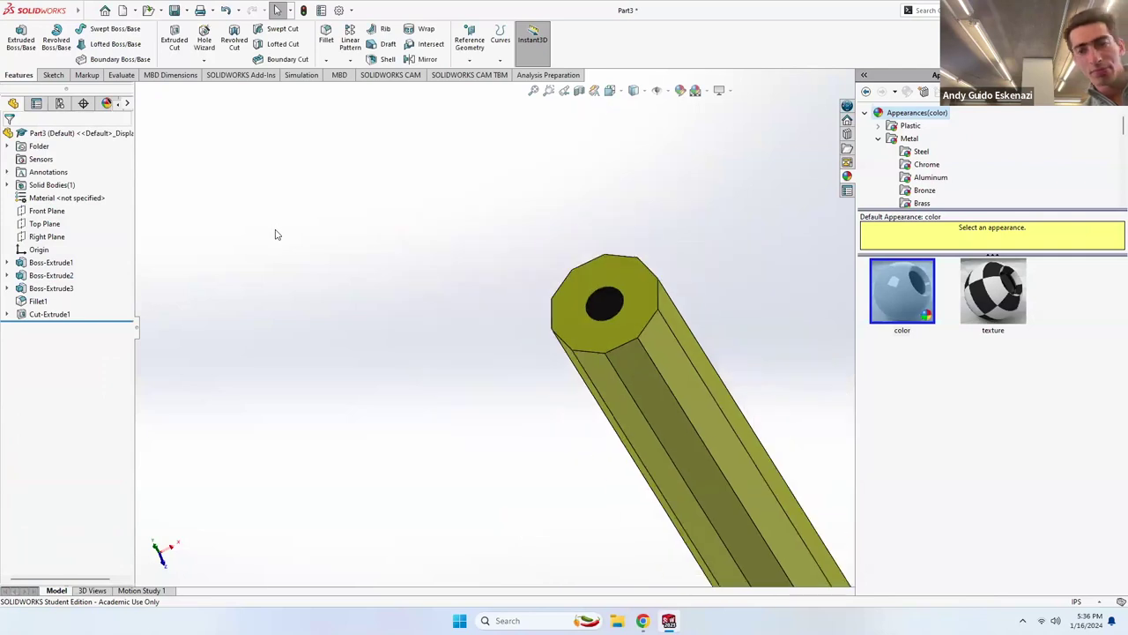
scroll(659, 414, "down", 10)
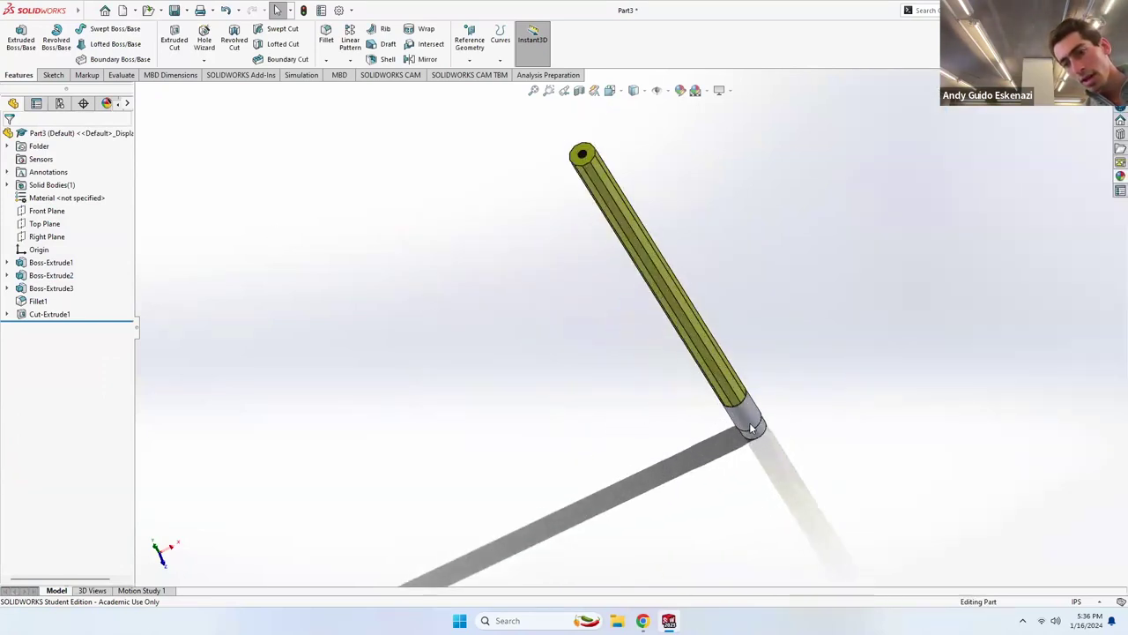
right_click(666, 339)
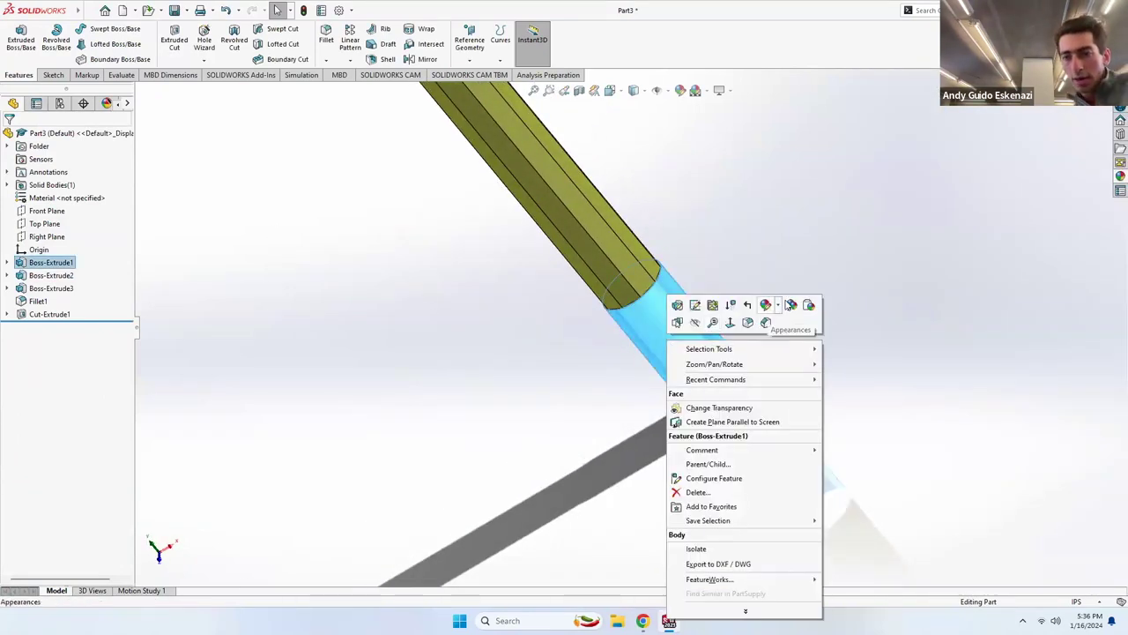
mouse_move(782, 304)
left_click(792, 344)
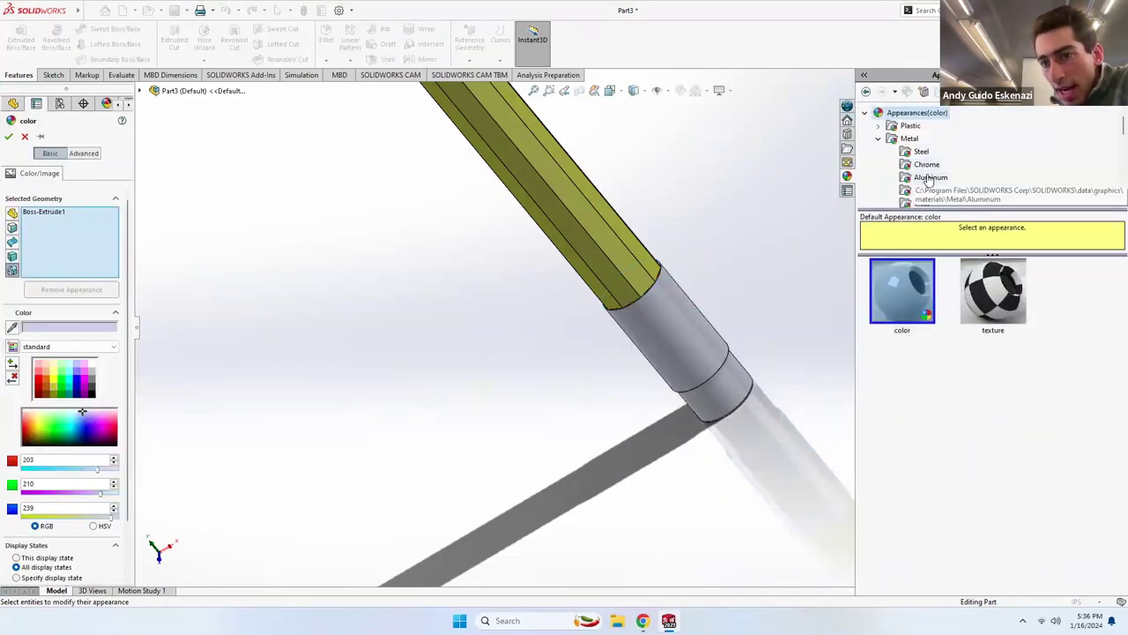
left_click(928, 178)
left_click(902, 371)
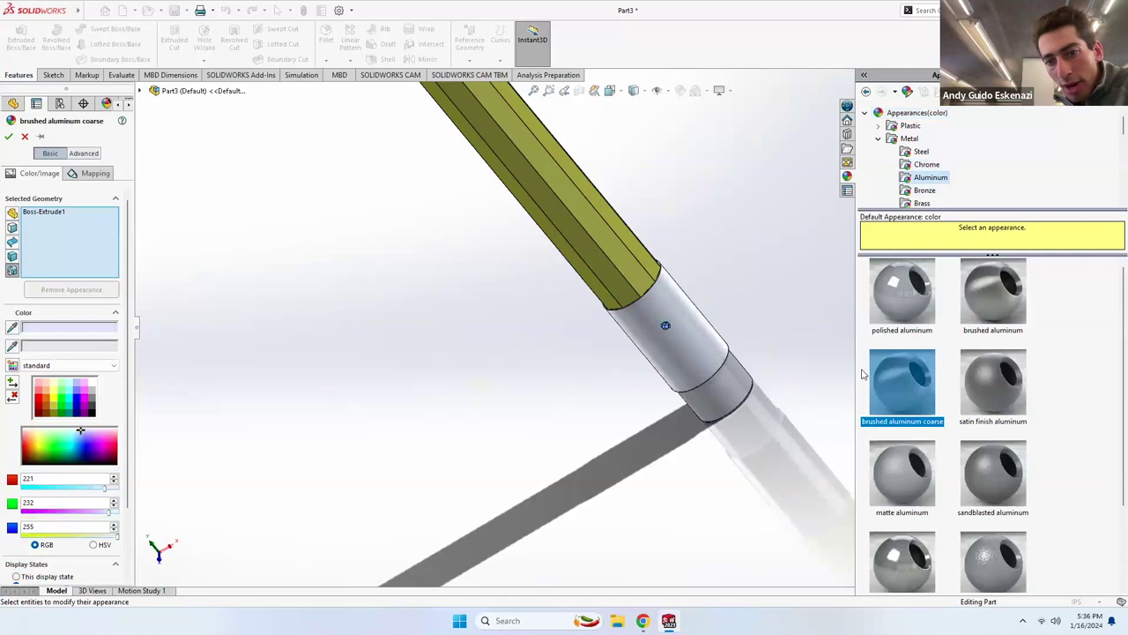
left_click(64, 408)
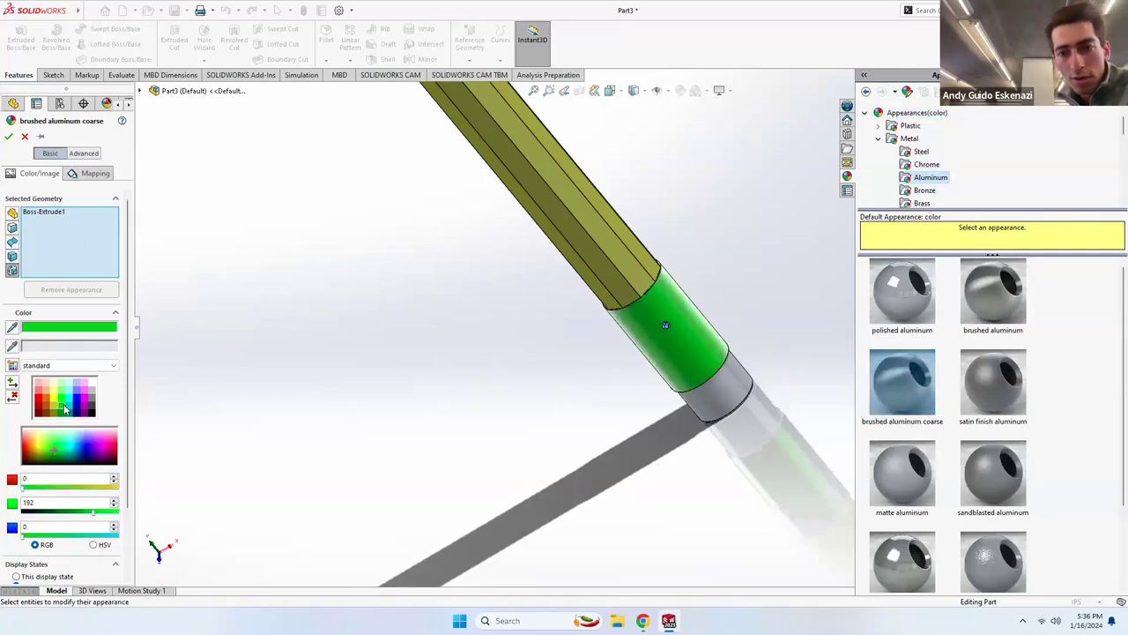
key("Return")
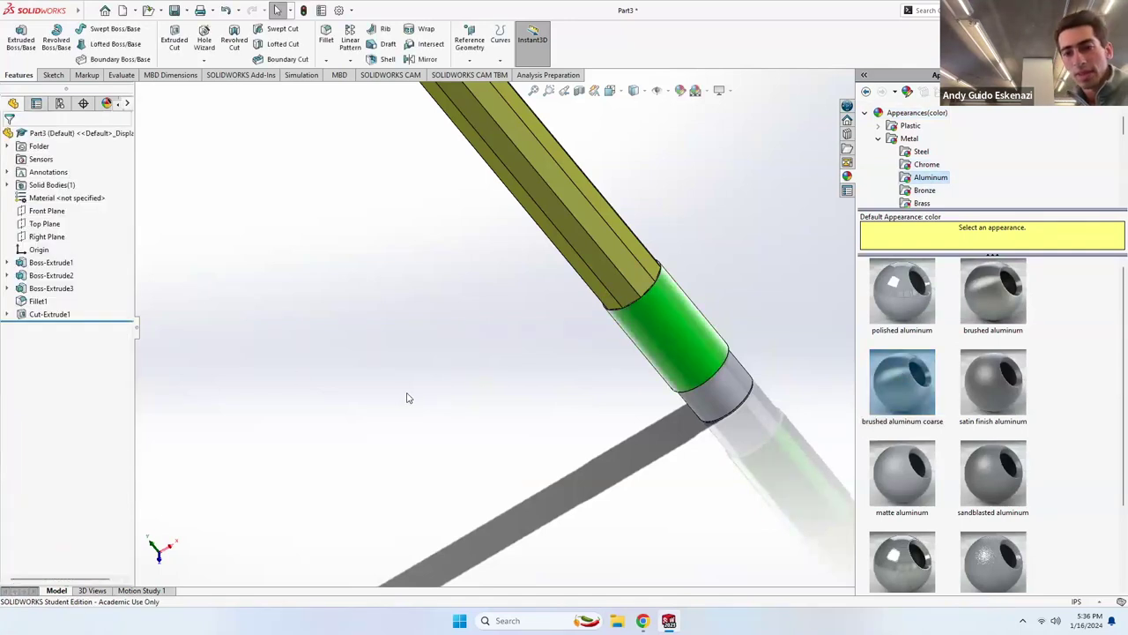
Apply the matte rubber appearance to the eraser feature and color it pink, RGB 255, 128, 128.
right_click(721, 385)
left_click(837, 308)
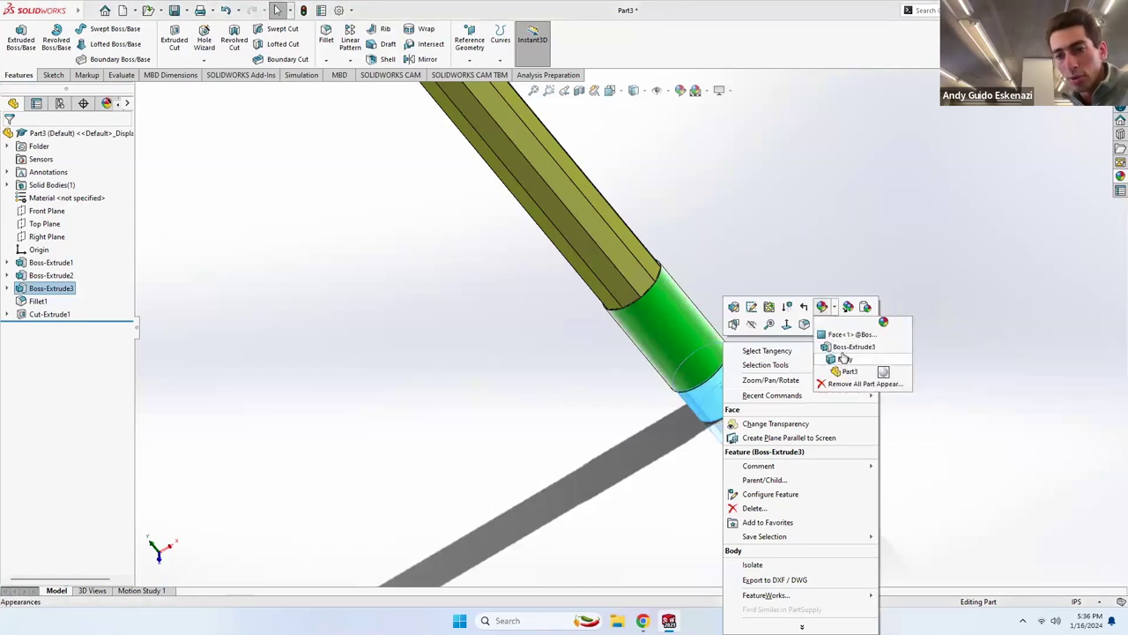
left_click(850, 347)
left_click(882, 140)
scroll(921, 181, "down", 2)
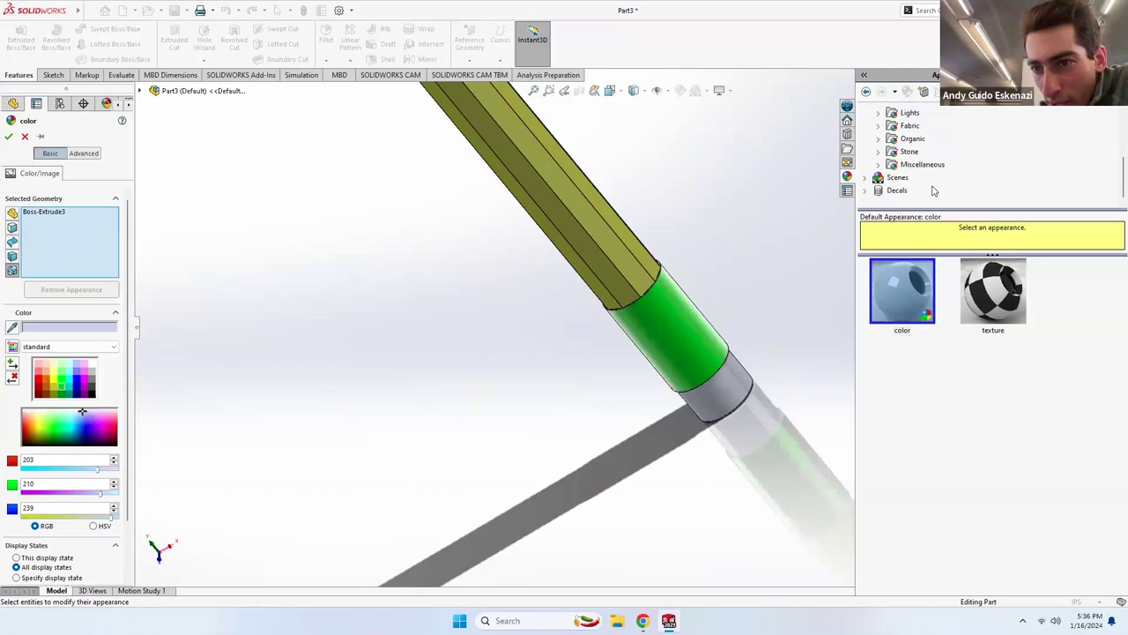
left_click(881, 139)
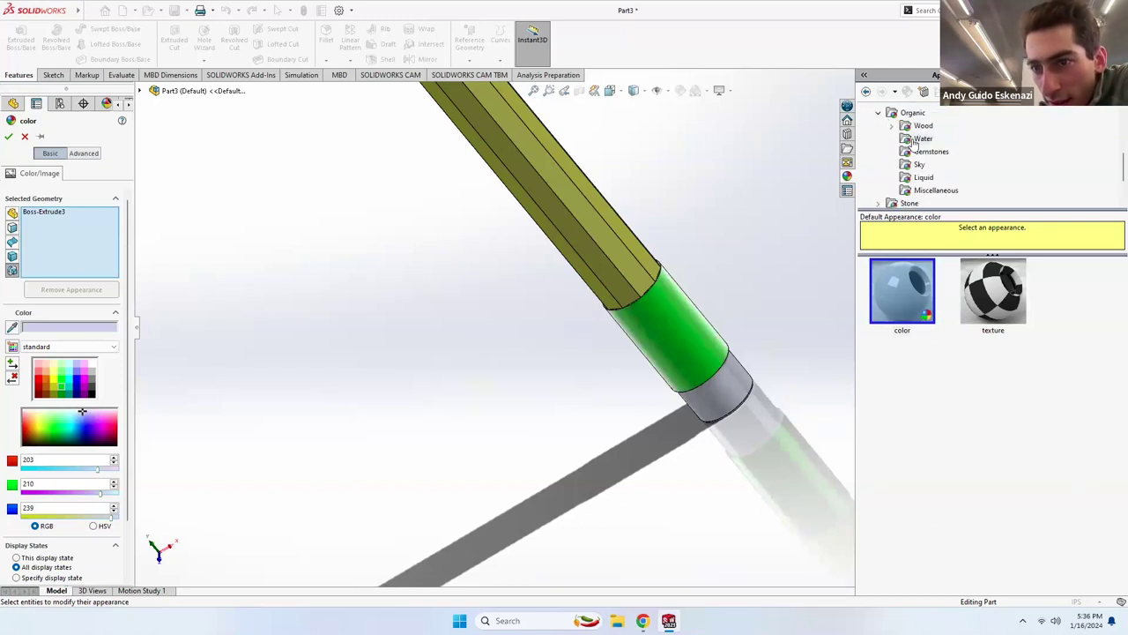
left_click(935, 192)
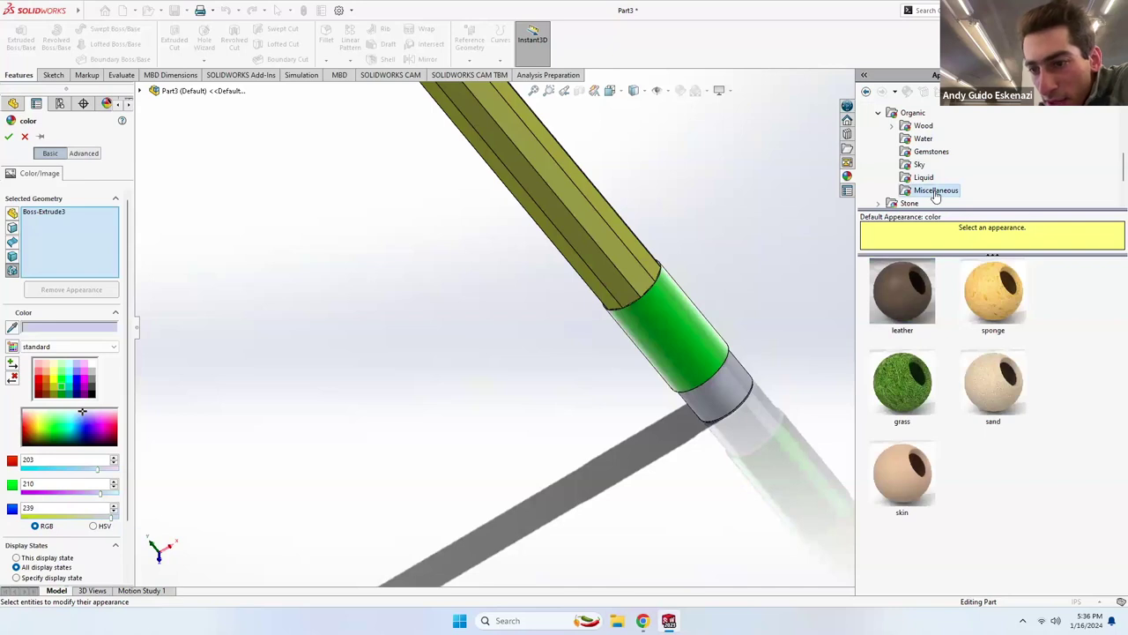
left_click(920, 164)
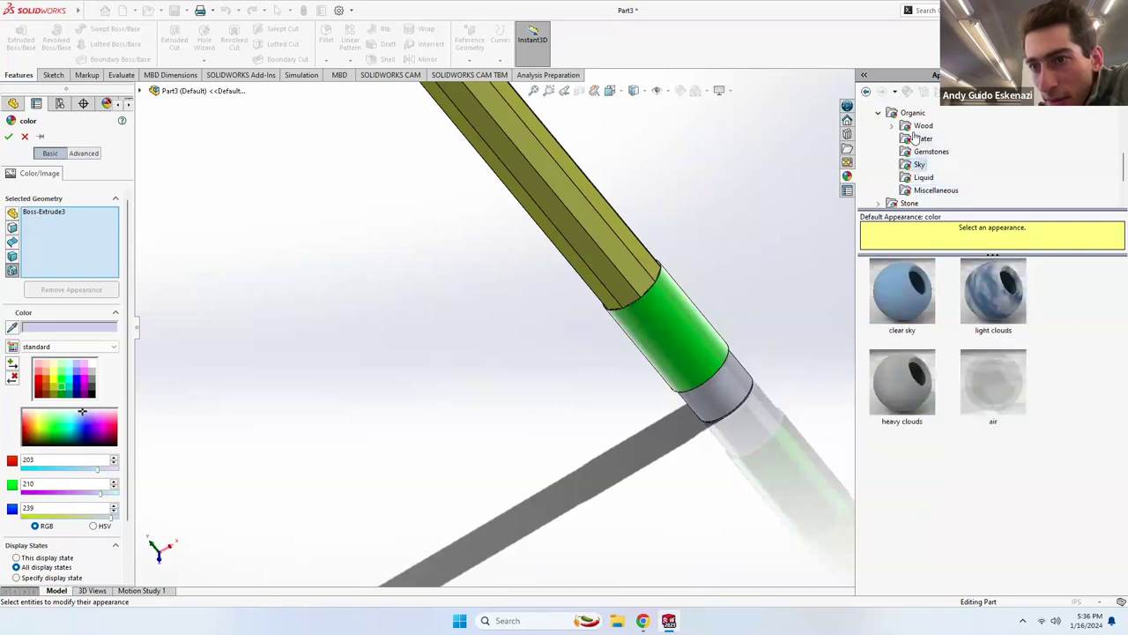
scroll(916, 136, "down", 1)
scroll(912, 143, "up", 3)
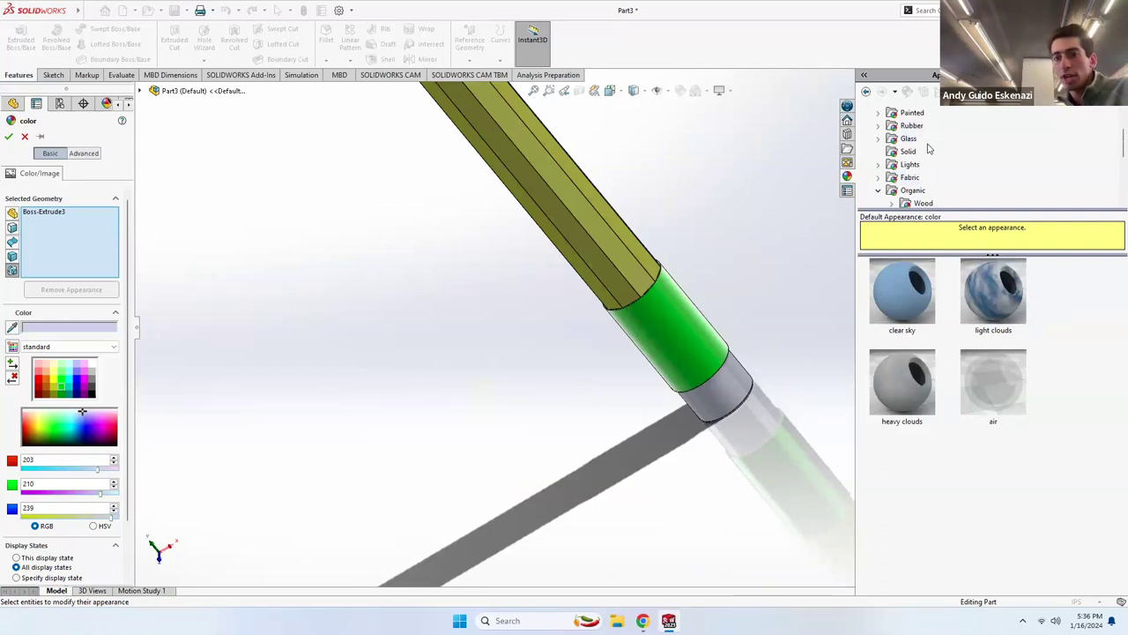
left_click(881, 126)
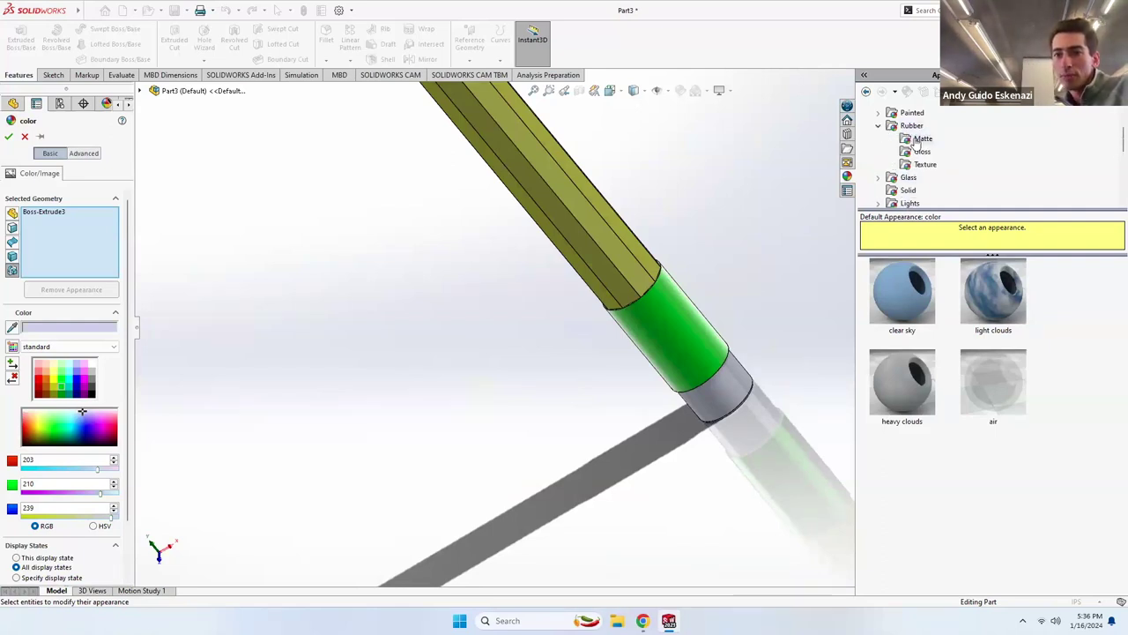
left_click(921, 139)
left_click(903, 305)
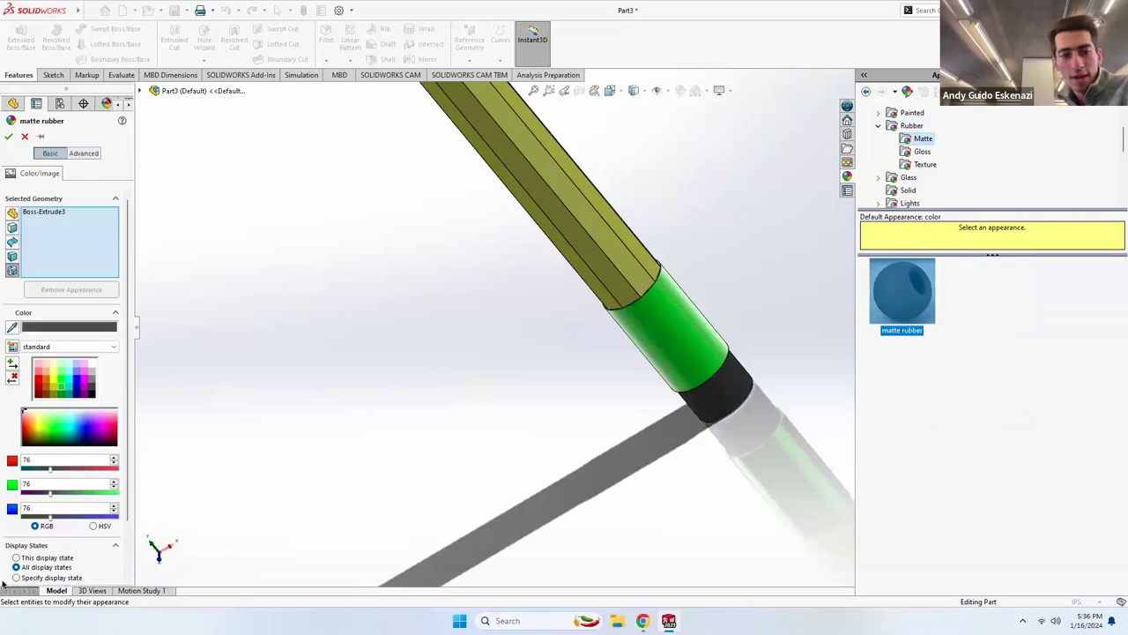
left_click(38, 374)
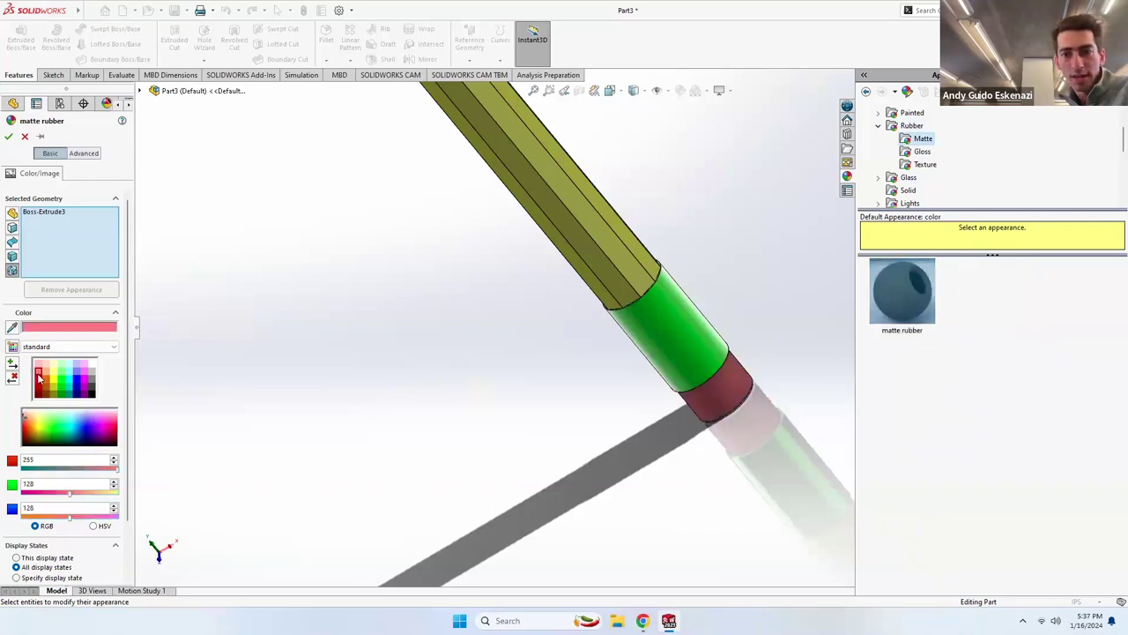
left_click(8, 137)
Open the recent N2 Pencil drawing to view the reference pencil's dimensioned views.
scroll(609, 411, "up", 5)
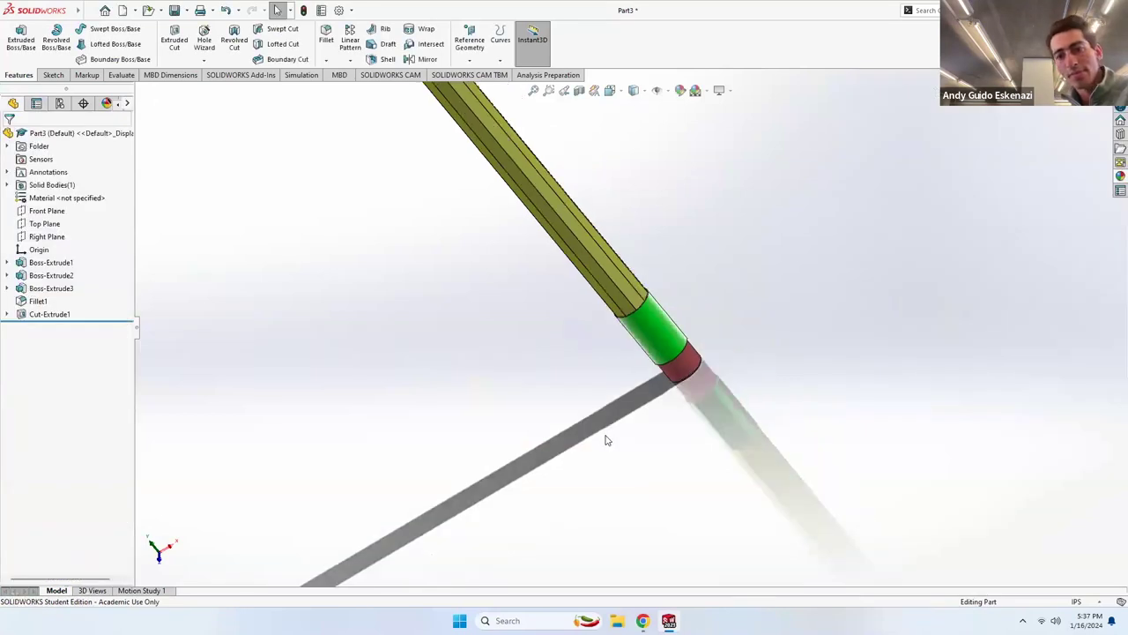
mouse_move(570, 344)
middle_mouse_down()
mouse_move(513, 450)
mouse_move(541, 319)
middle_mouse_up()
scroll(541, 320, "up", 6)
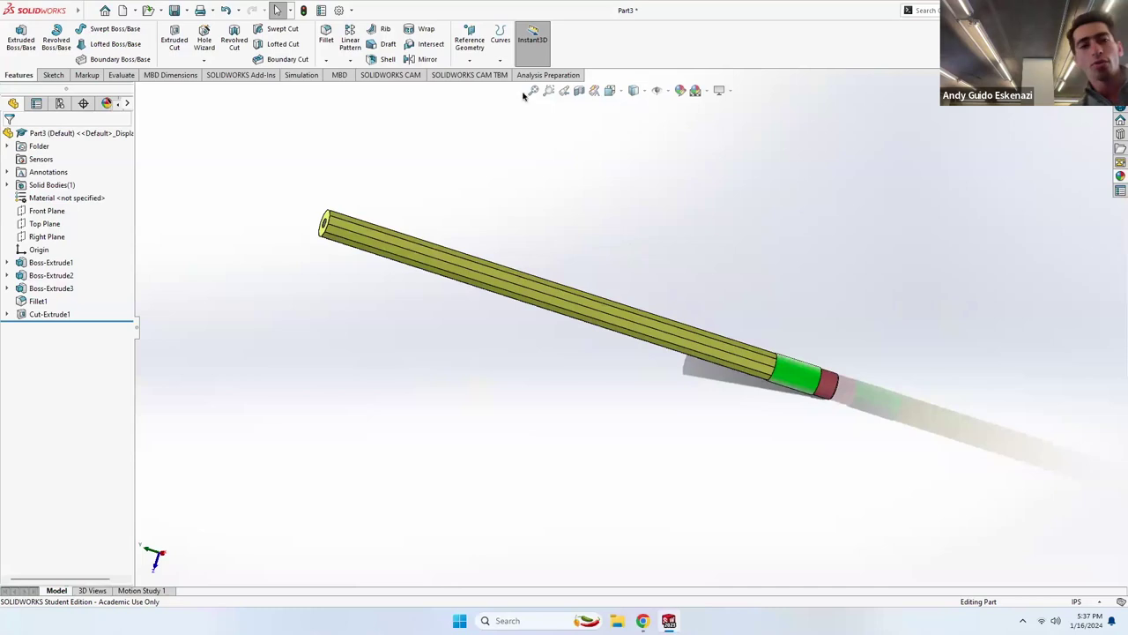
left_click(88, 11)
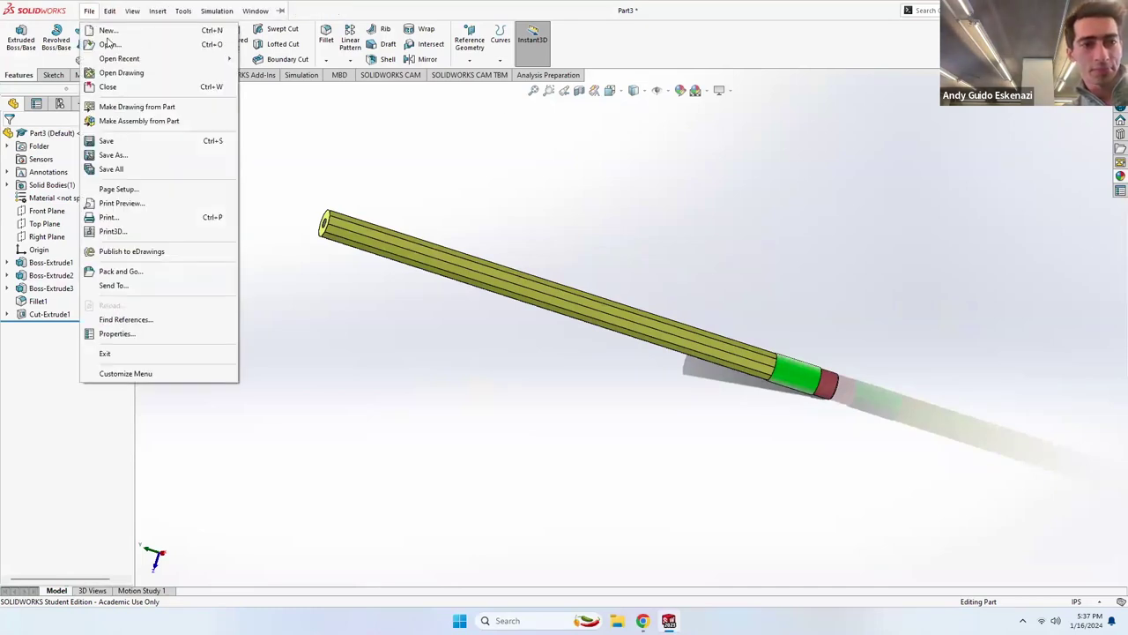
mouse_move(110, 59)
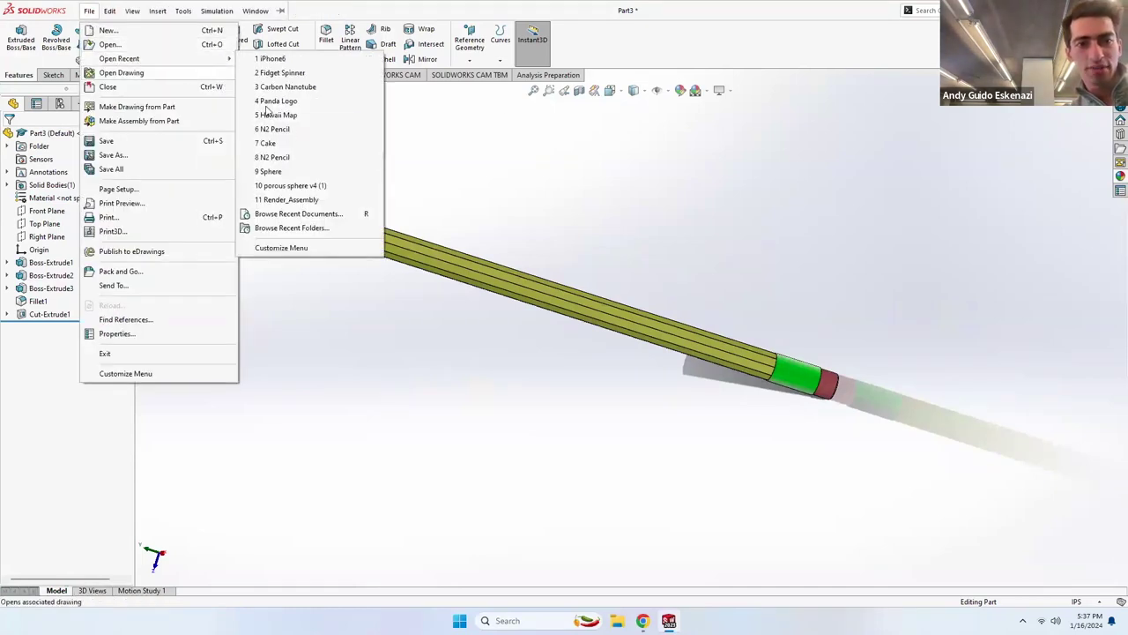
left_click(276, 129)
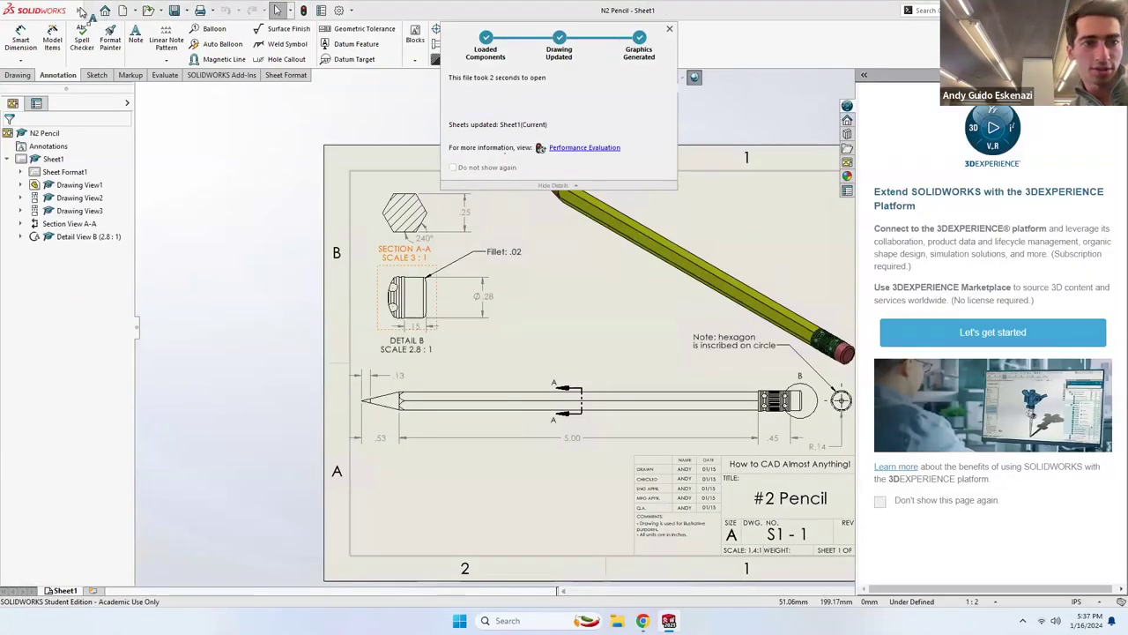
mouse_move(82, 7)
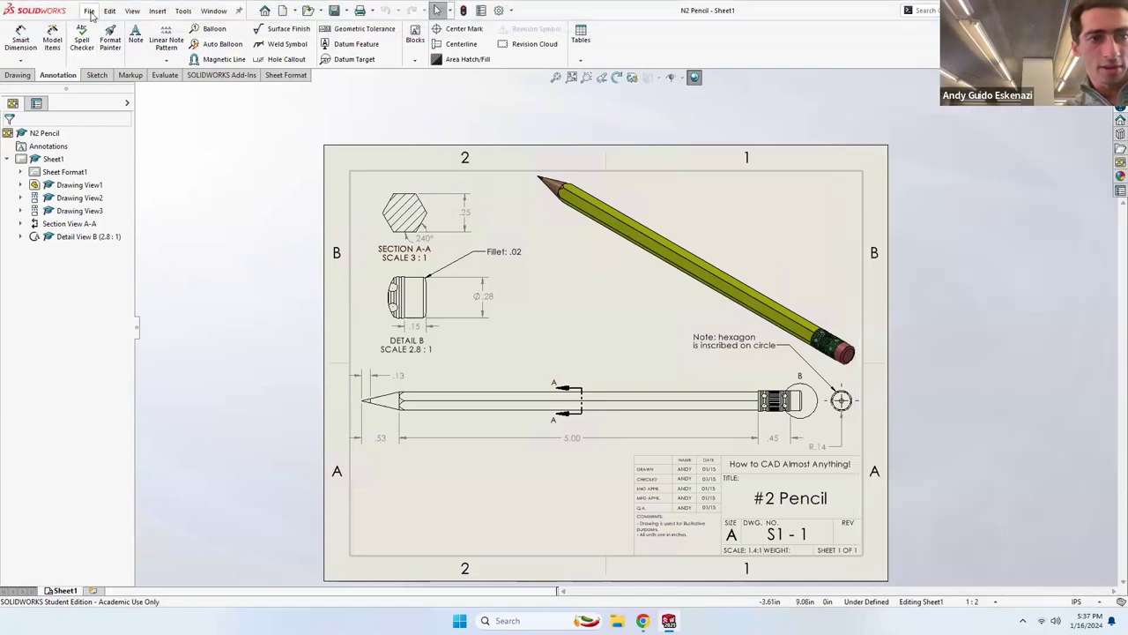
Open the recent N2 Pencil part and examine its sharpened tip, detailed ferrule and eraser up close.
left_click(90, 12)
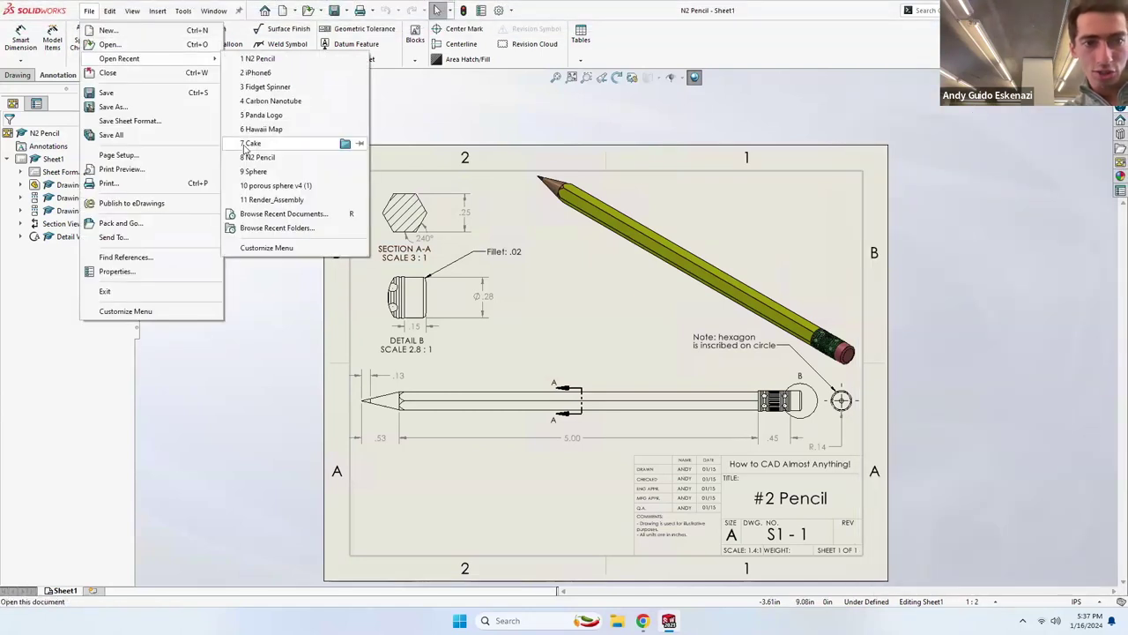
left_click(274, 159)
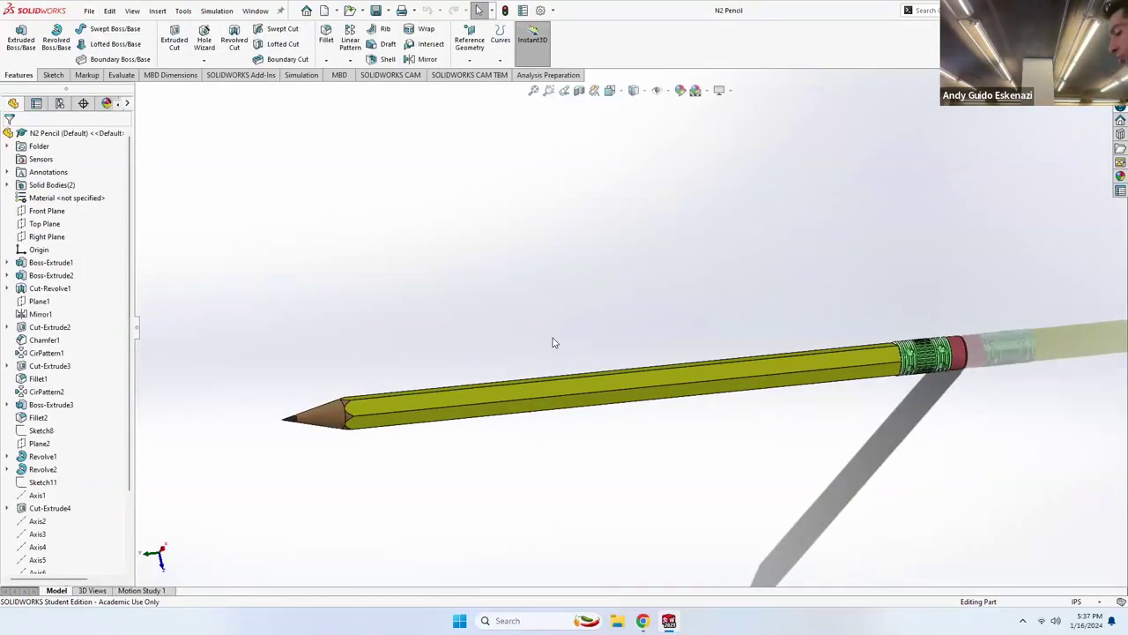
scroll(335, 428, "down", 1)
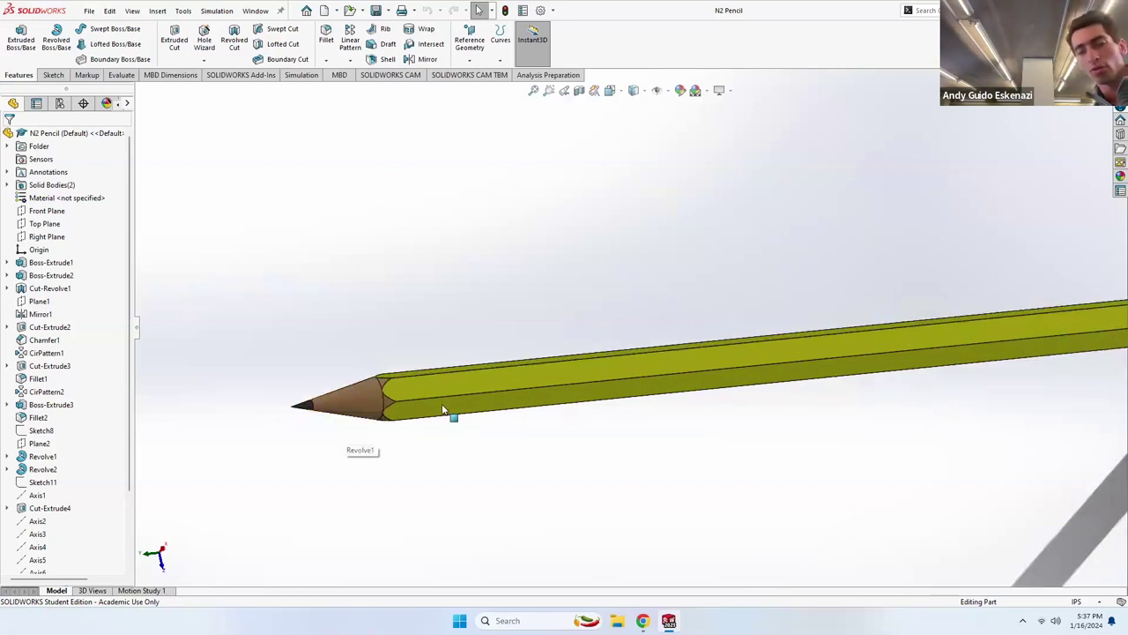
scroll(654, 342, "up", 2)
scroll(942, 379, "down", 6)
scroll(943, 379, "down", 2)
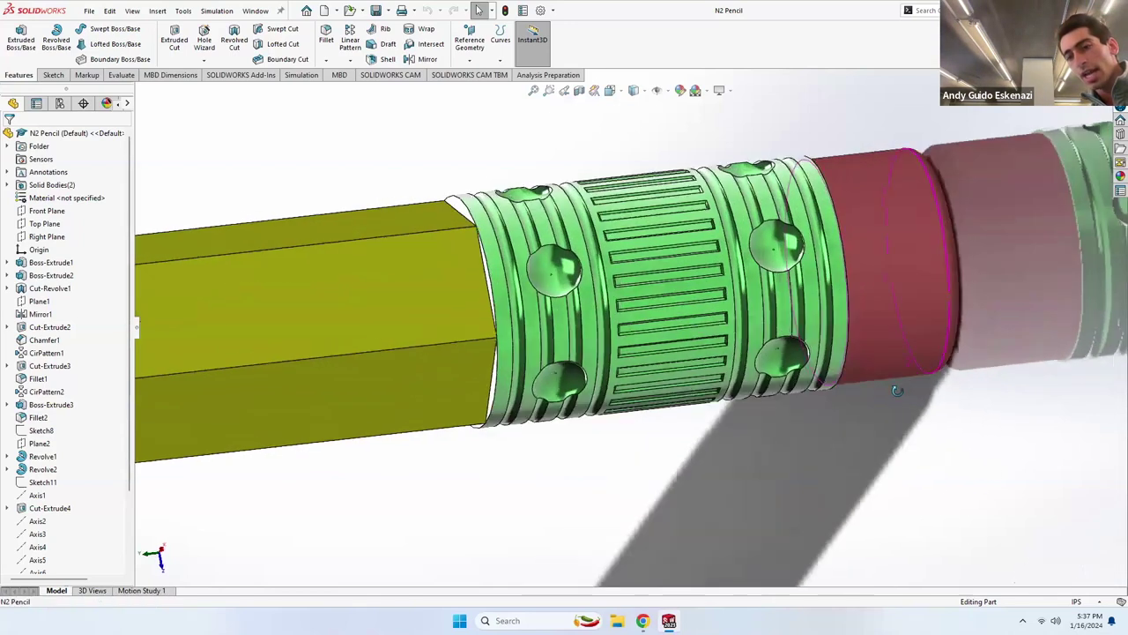
middle_click_drag(666, 329, 705, 415)
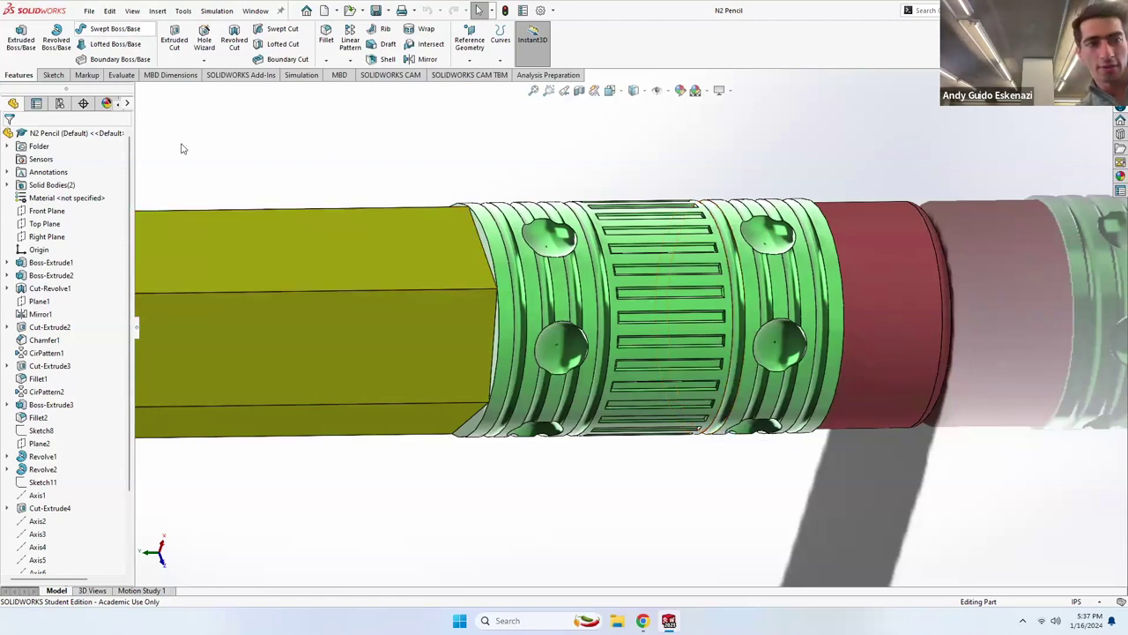
Switch back to Part3 and start a sketch on one of the long flat side faces of the ten-sided body.
mouse_move(667, 617)
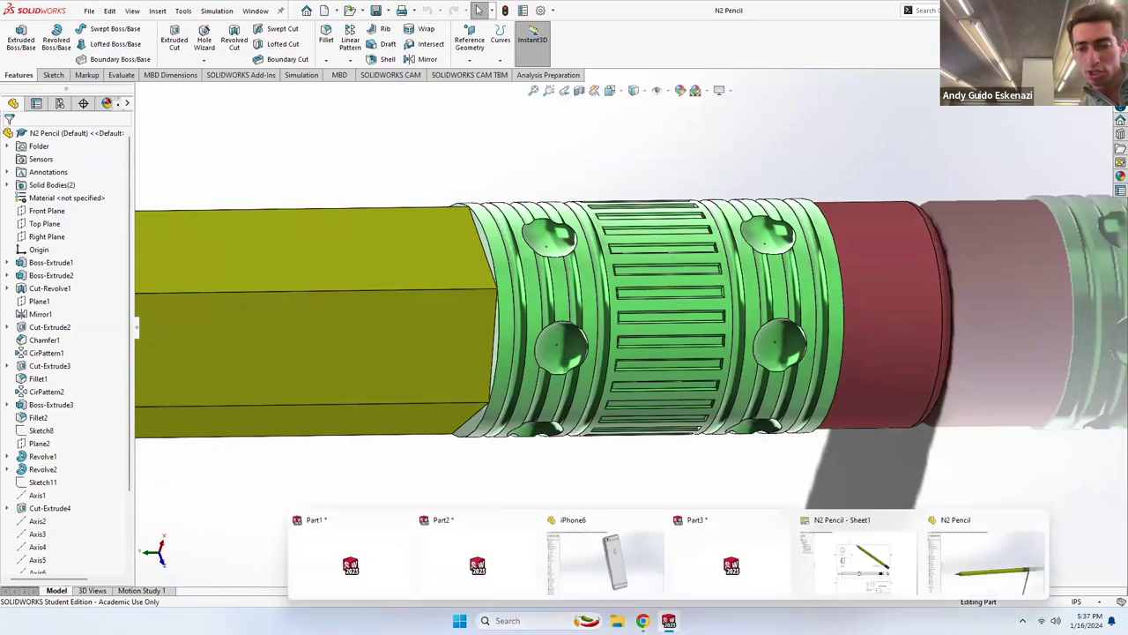
mouse_move(908, 560)
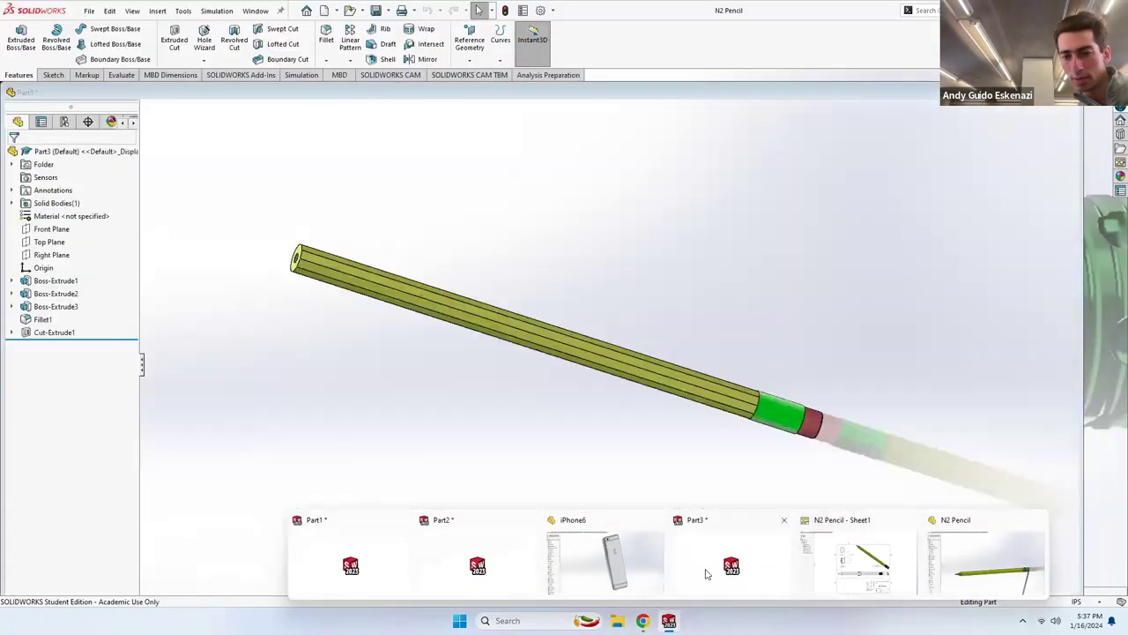
left_click(731, 559)
mouse_move(587, 295)
middle_mouse_down()
mouse_move(514, 461)
mouse_move(360, 285)
middle_mouse_up()
scroll(385, 219, "down", 4)
mouse_move(376, 221)
middle_mouse_down()
mouse_move(399, 236)
mouse_move(412, 224)
mouse_move(396, 197)
middle_mouse_up()
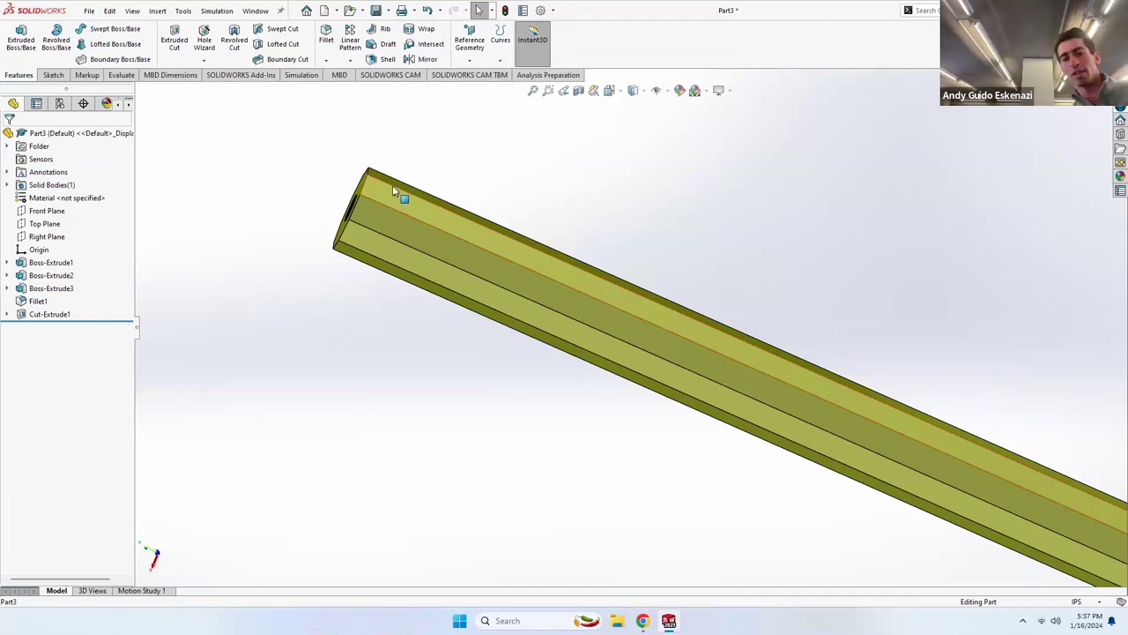
left_click(53, 75)
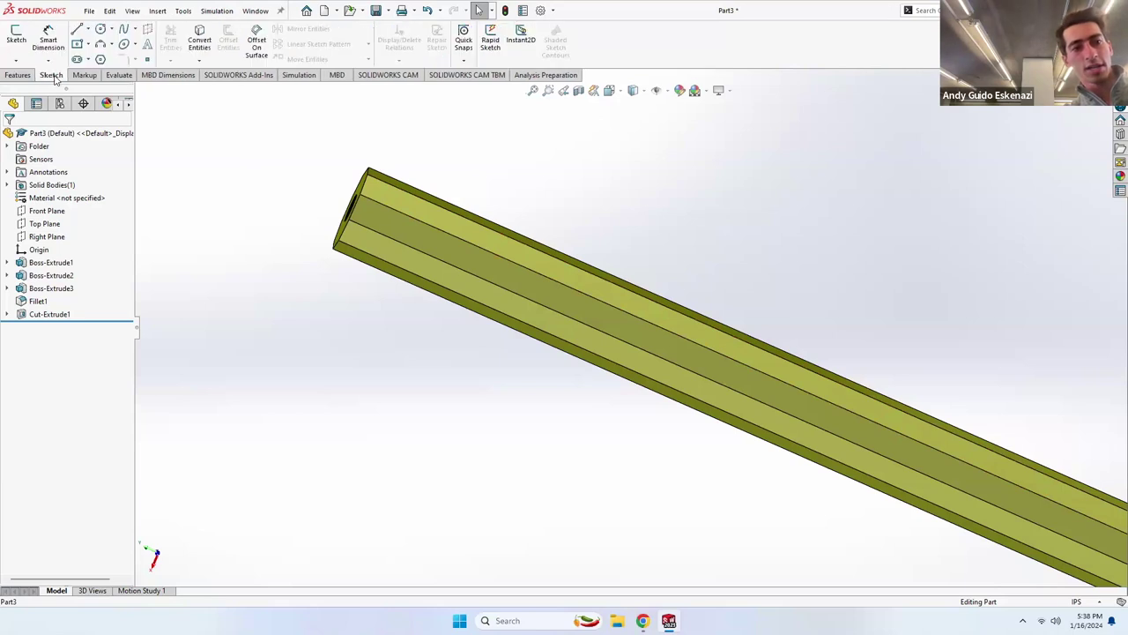
left_click(16, 39)
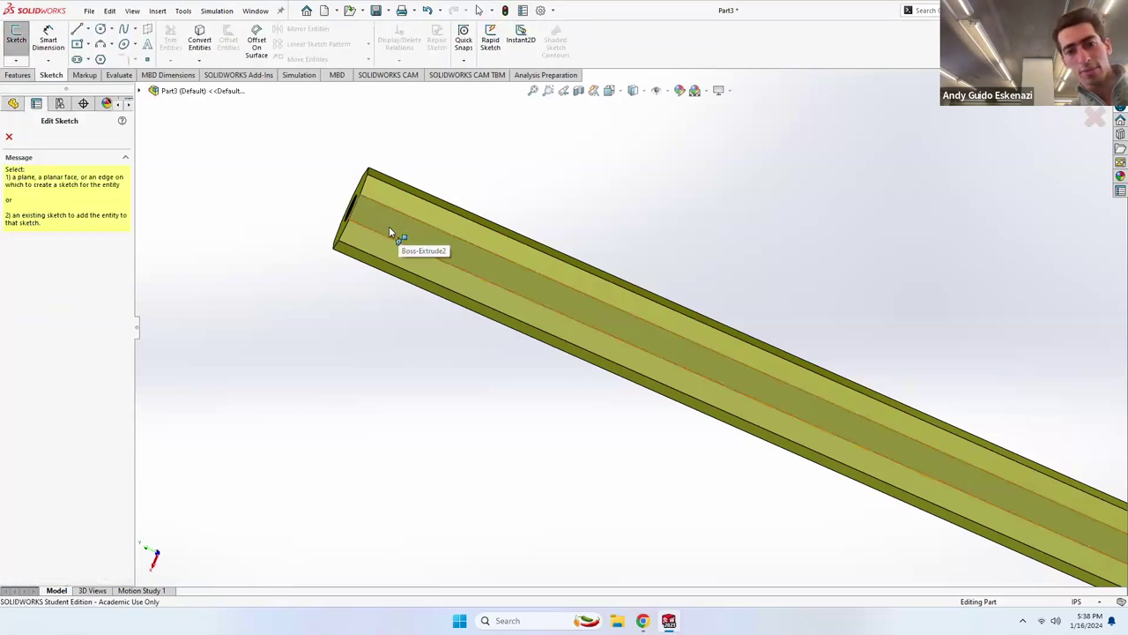
left_click(394, 234)
Add center-aligned sketch text reading "This is the MIT pencil" along the long edge of the sketched body face.
mouse_move(699, 323)
middle_mouse_down()
mouse_move(667, 234)
mouse_move(768, 270)
mouse_move(762, 392)
mouse_move(679, 368)
middle_mouse_up()
scroll(692, 357, "down", 3)
scroll(704, 347, "down", 3)
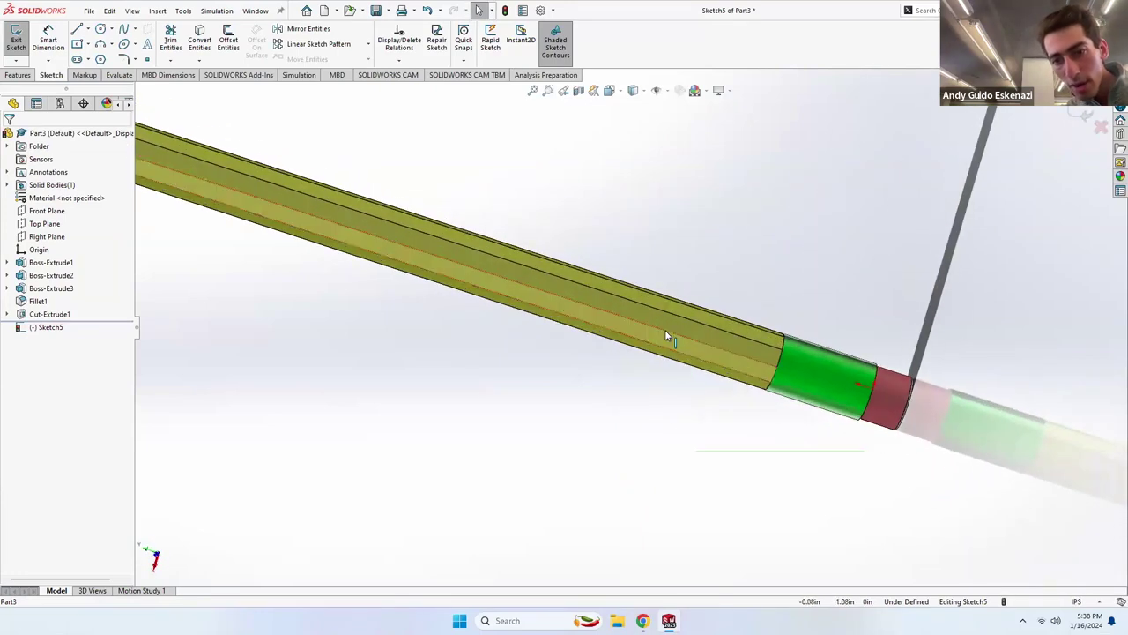
scroll(664, 335, "up", 1)
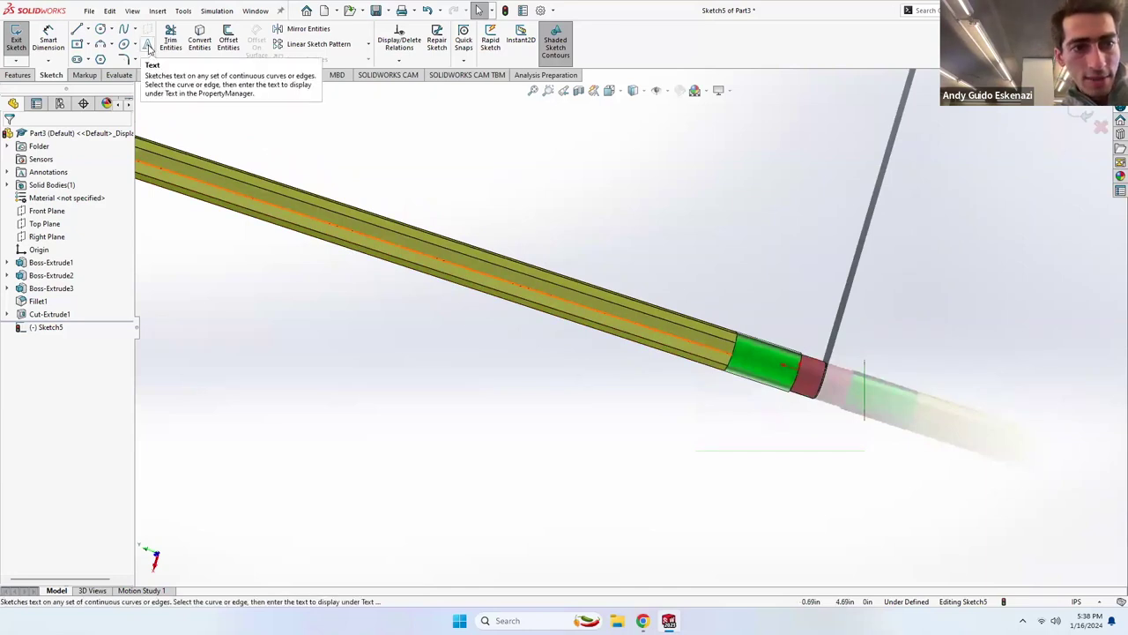
left_click(147, 44)
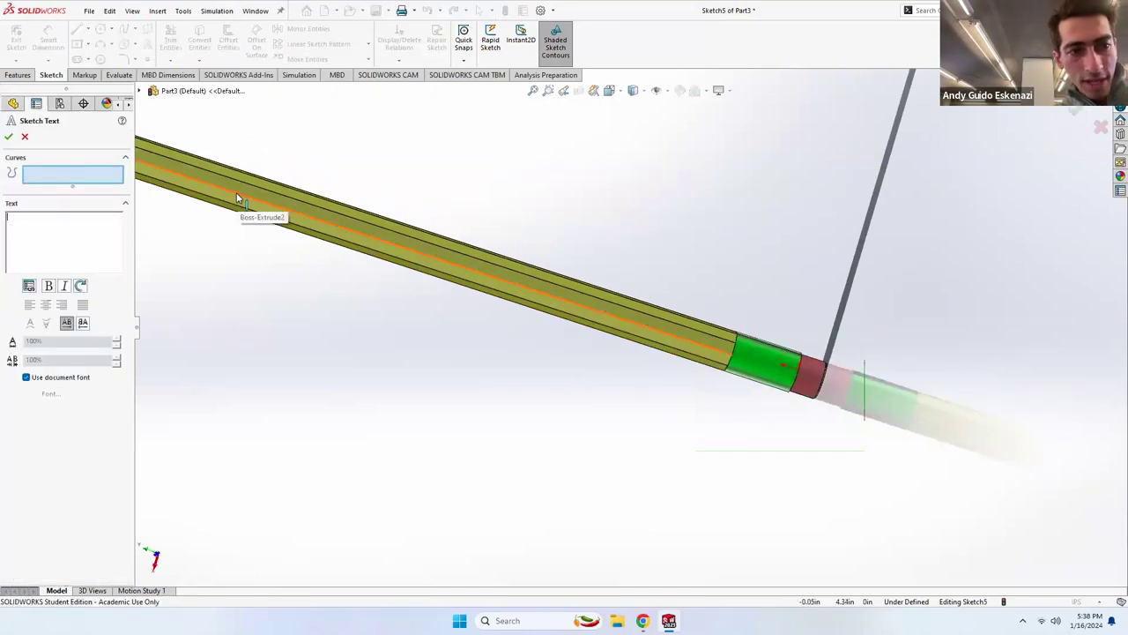
left_click(236, 190)
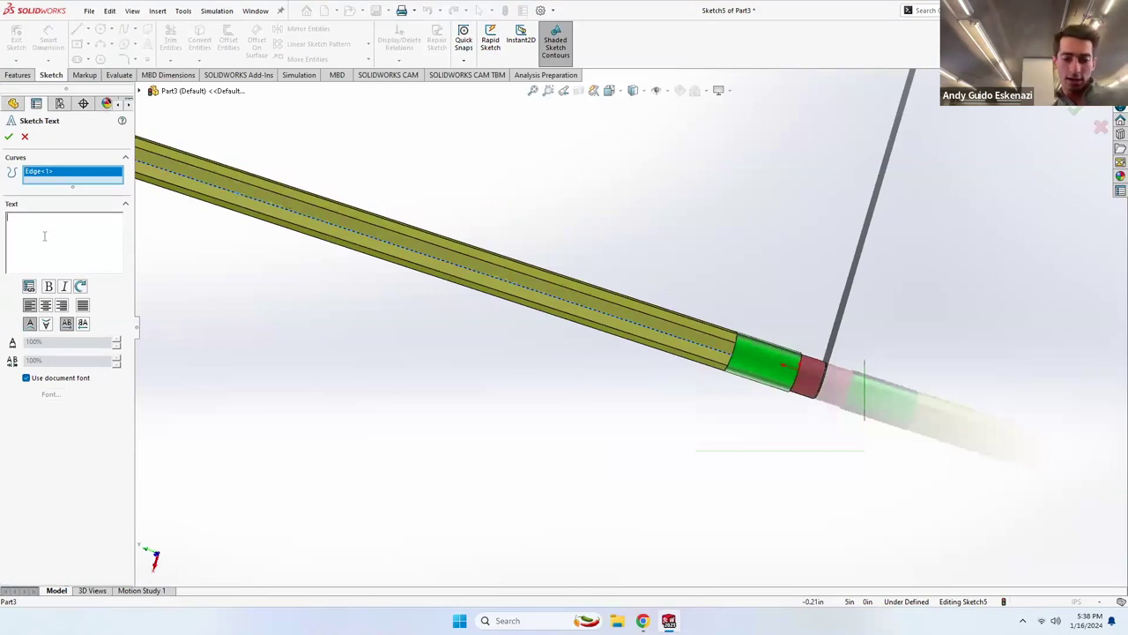
type("This is MIT;s")
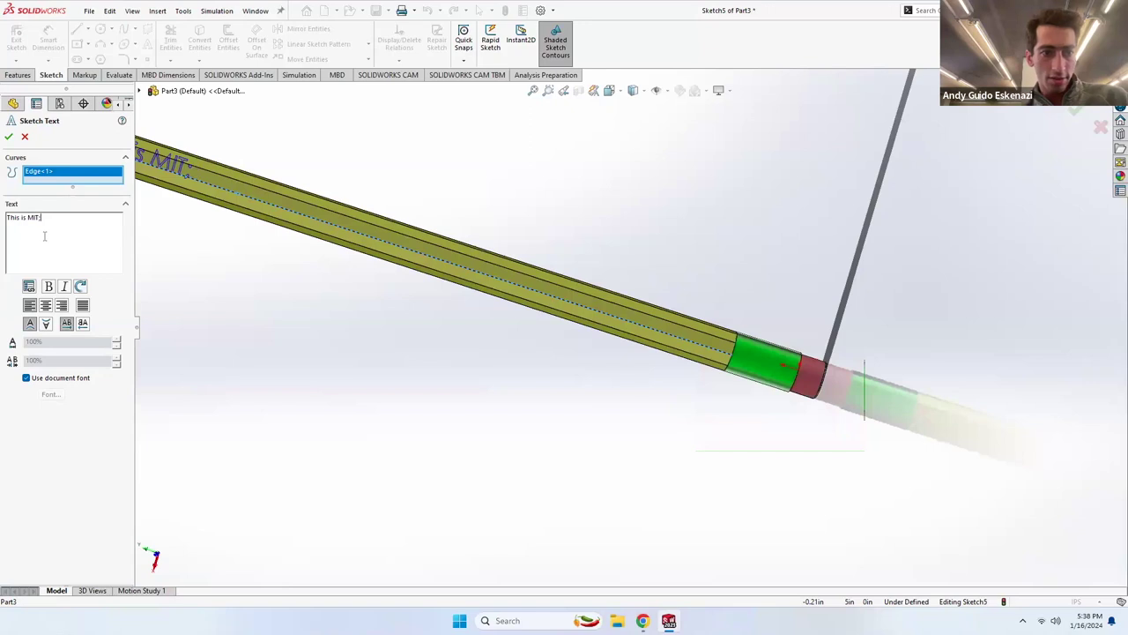
key("BackSpace")
type("the MIT pencil")
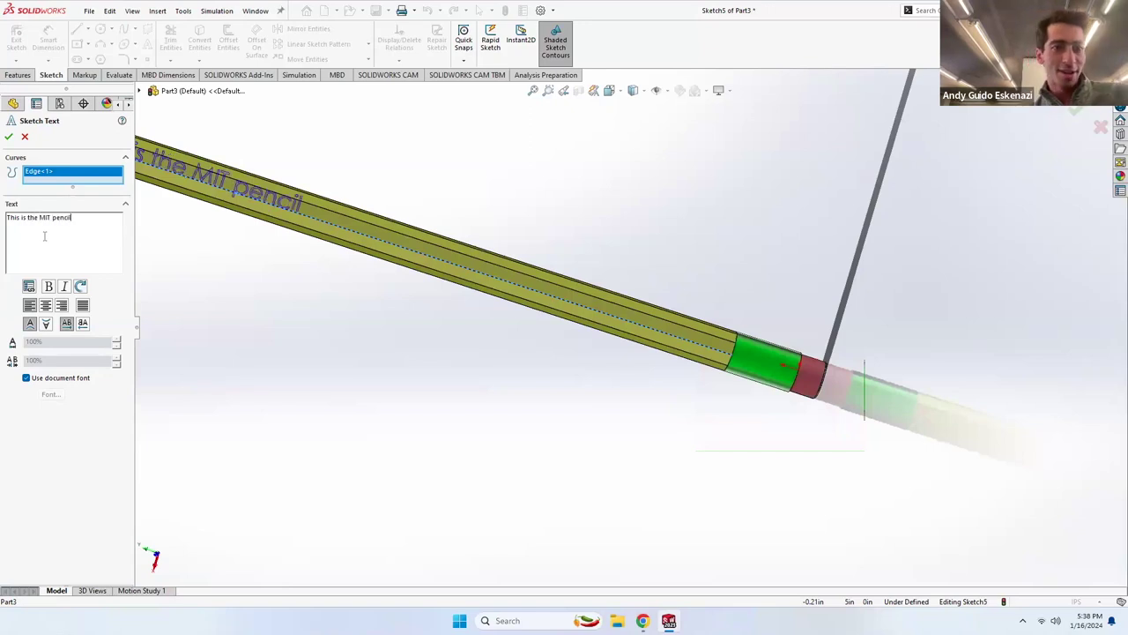
scroll(359, 349, "up", 3)
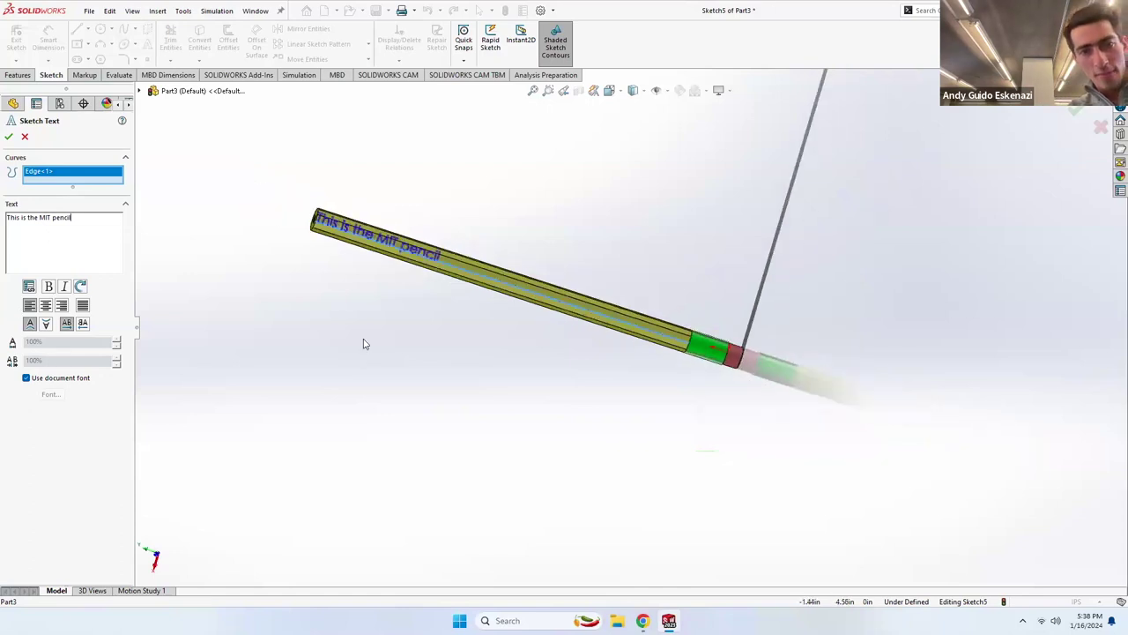
scroll(370, 256, "down", 4)
left_click(49, 305)
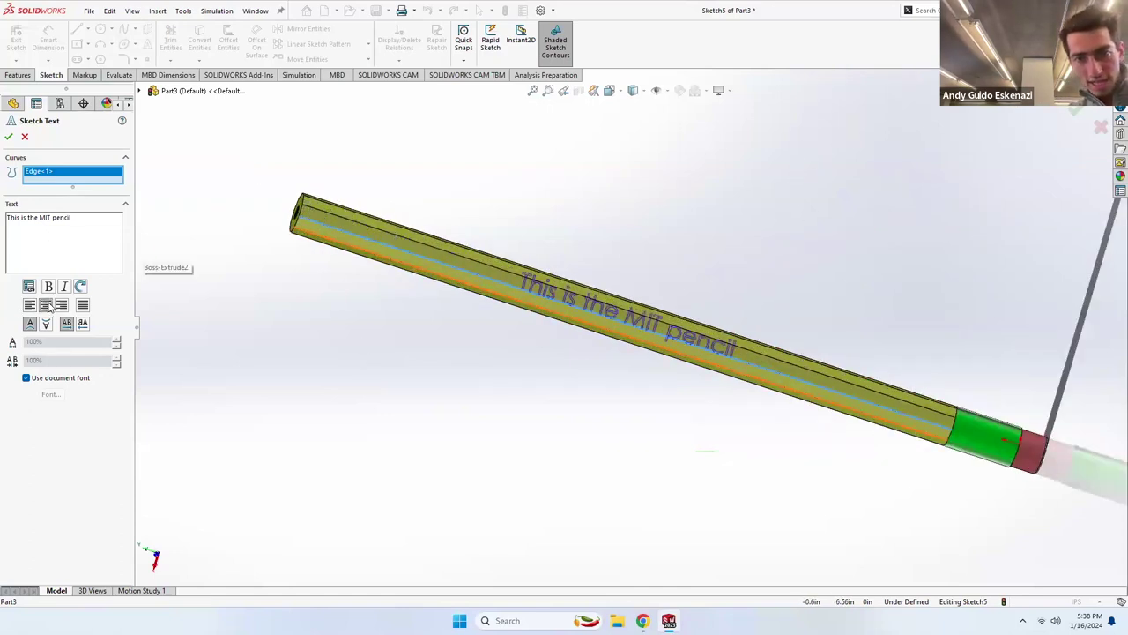
Override the document font of the sketch text with a height of 5 points and accept the text.
left_click(27, 378)
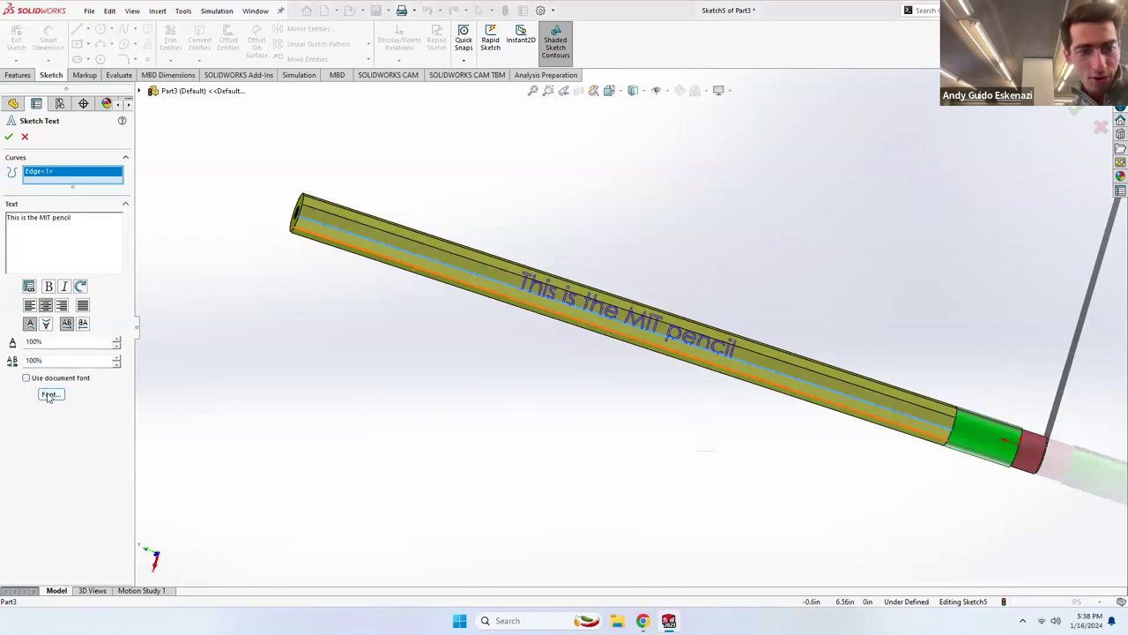
left_click(50, 394)
left_click(605, 269)
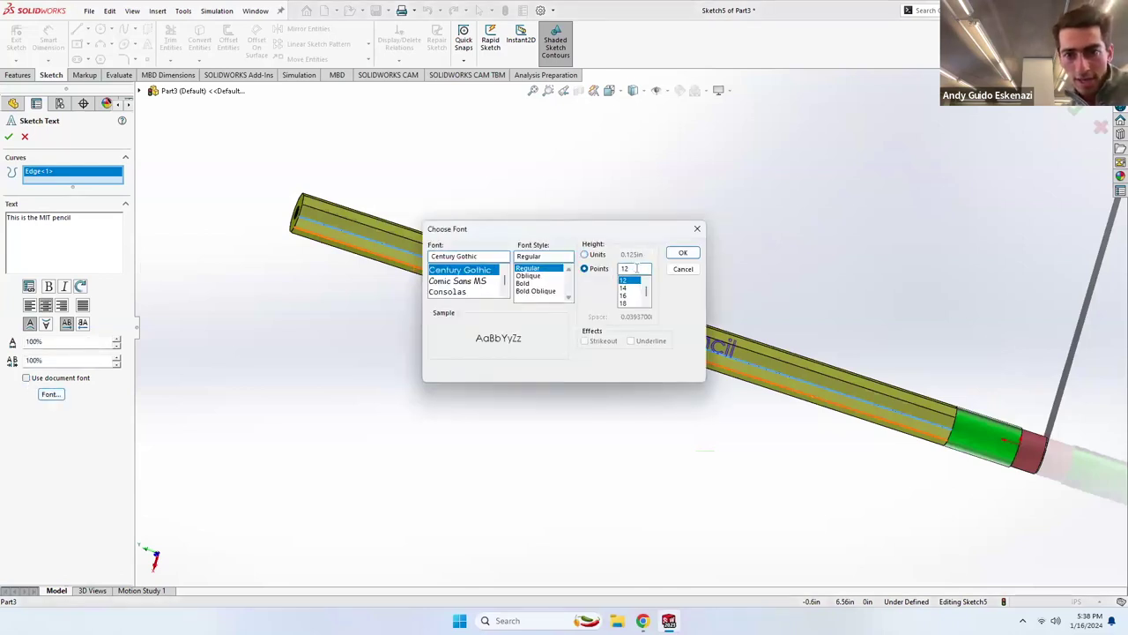
type("6")
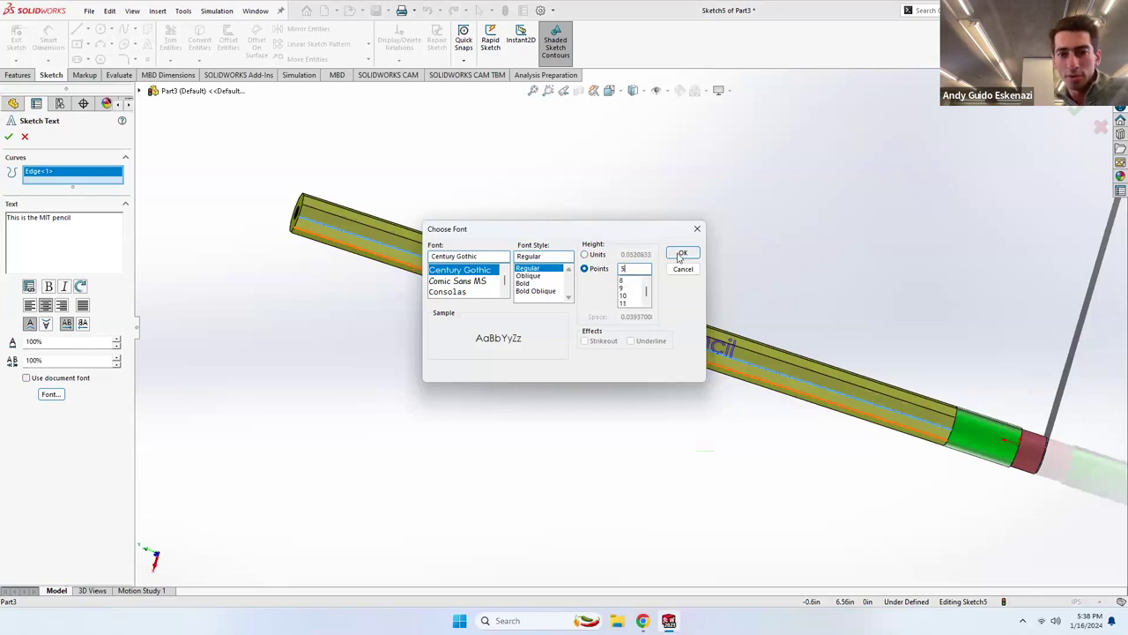
left_click(682, 253)
scroll(641, 323, "down", 5)
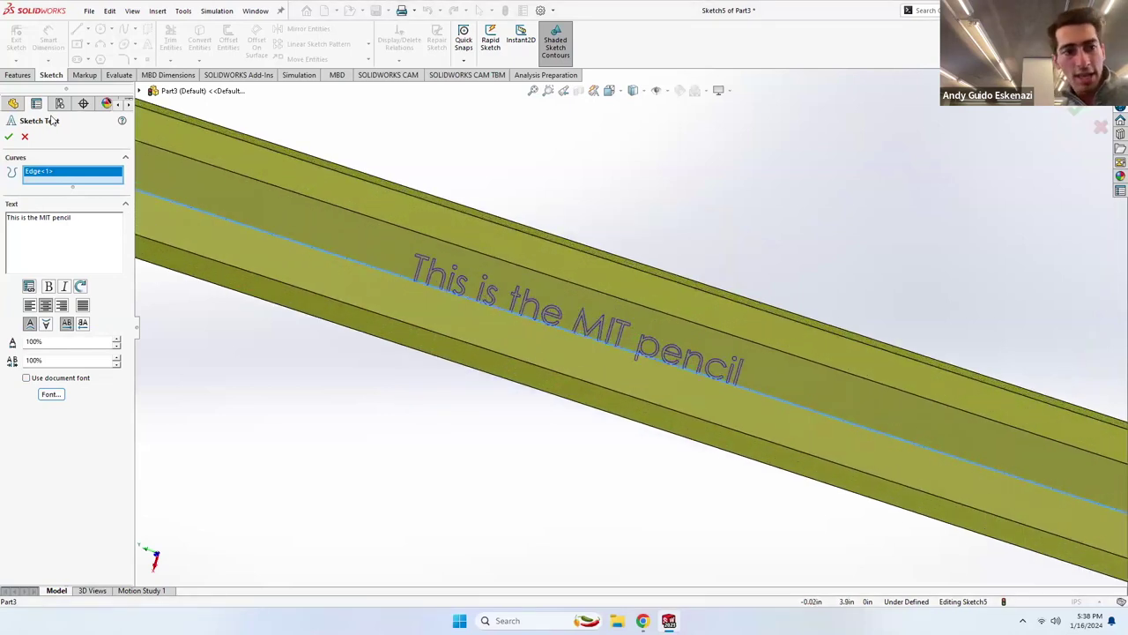
left_click(7, 137)
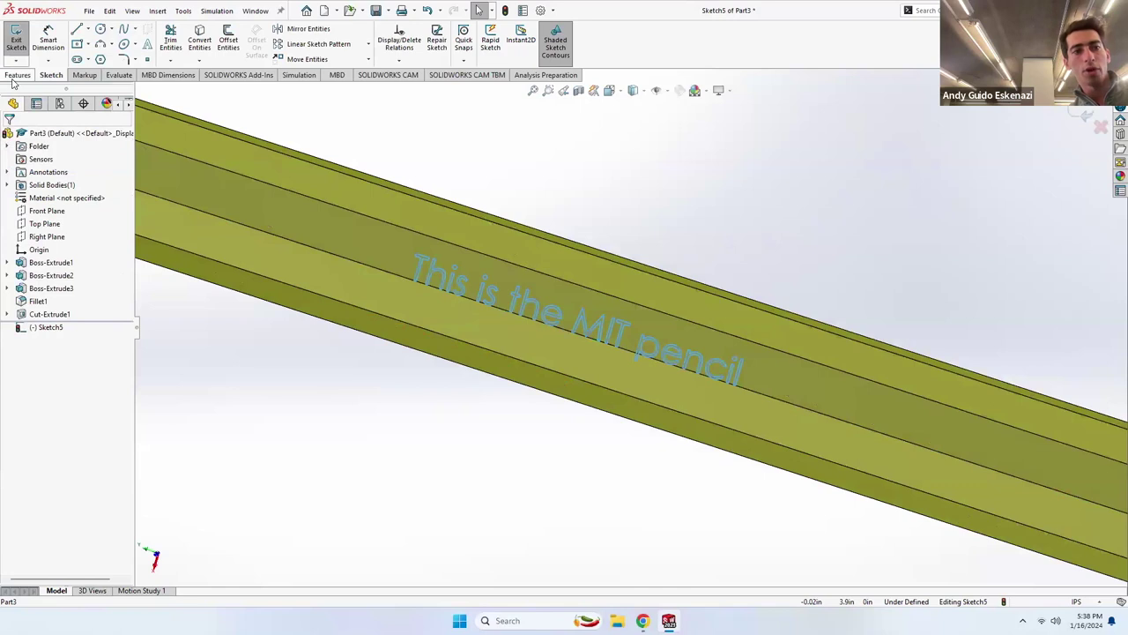
Engrave the text into the pencil's side face with a blind Extruded Cut 0.0001 in deep.
left_click(17, 75)
left_click(175, 41)
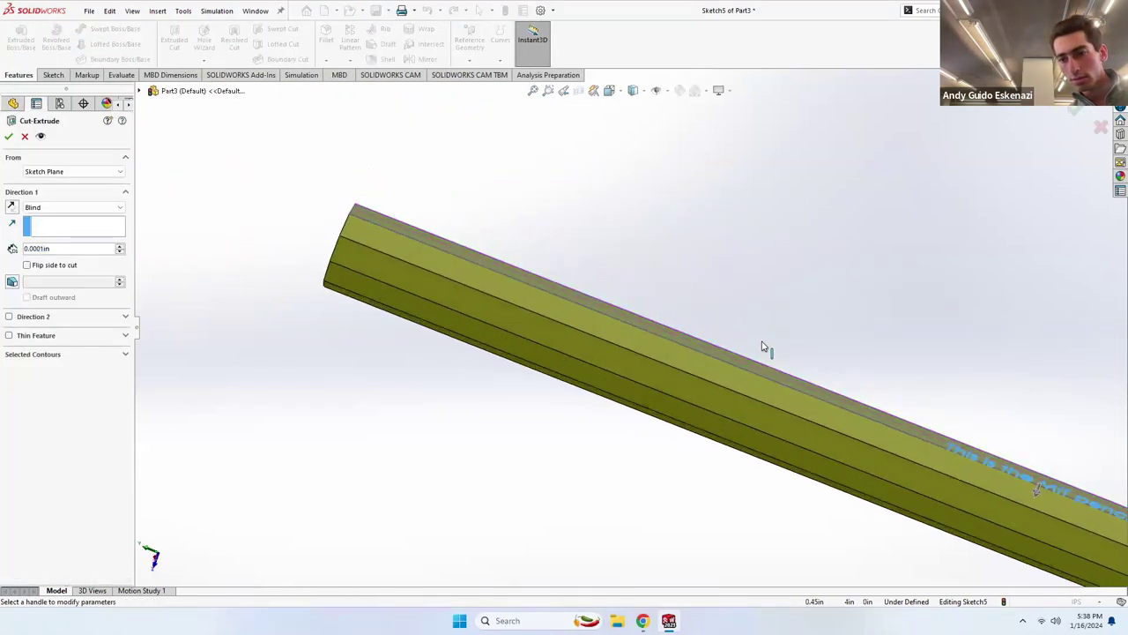
left_click(9, 136)
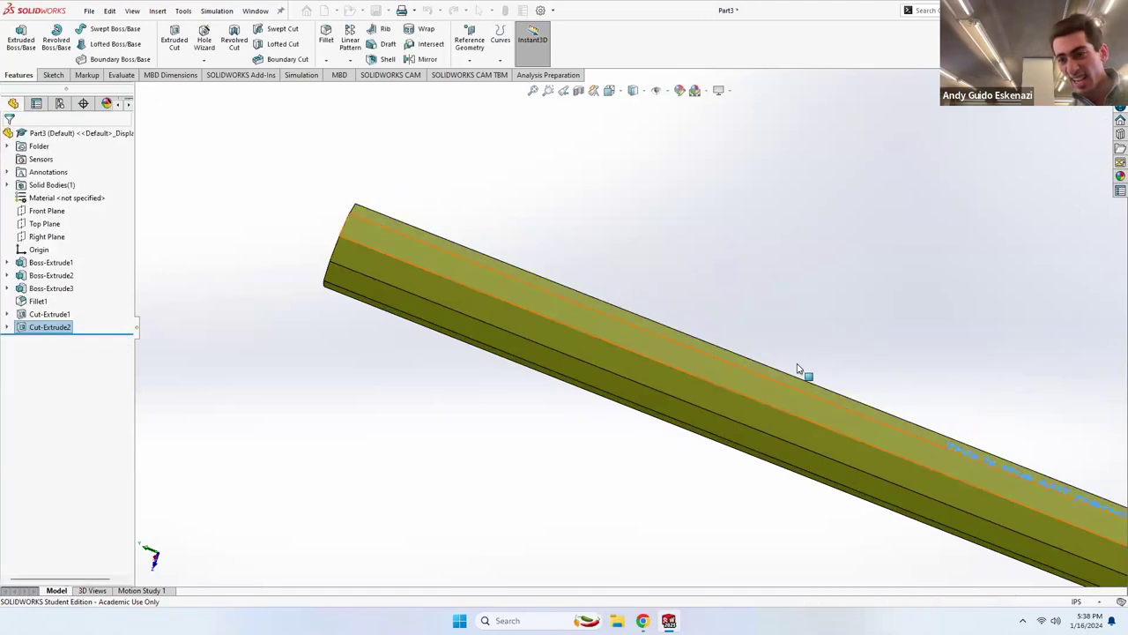
scroll(840, 434, "down", 8)
mouse_move(738, 400)
middle_mouse_down()
mouse_move(745, 546)
mouse_move(703, 377)
mouse_move(650, 373)
mouse_move(673, 367)
mouse_move(645, 408)
middle_mouse_up()
scroll(648, 379, "up", 3)
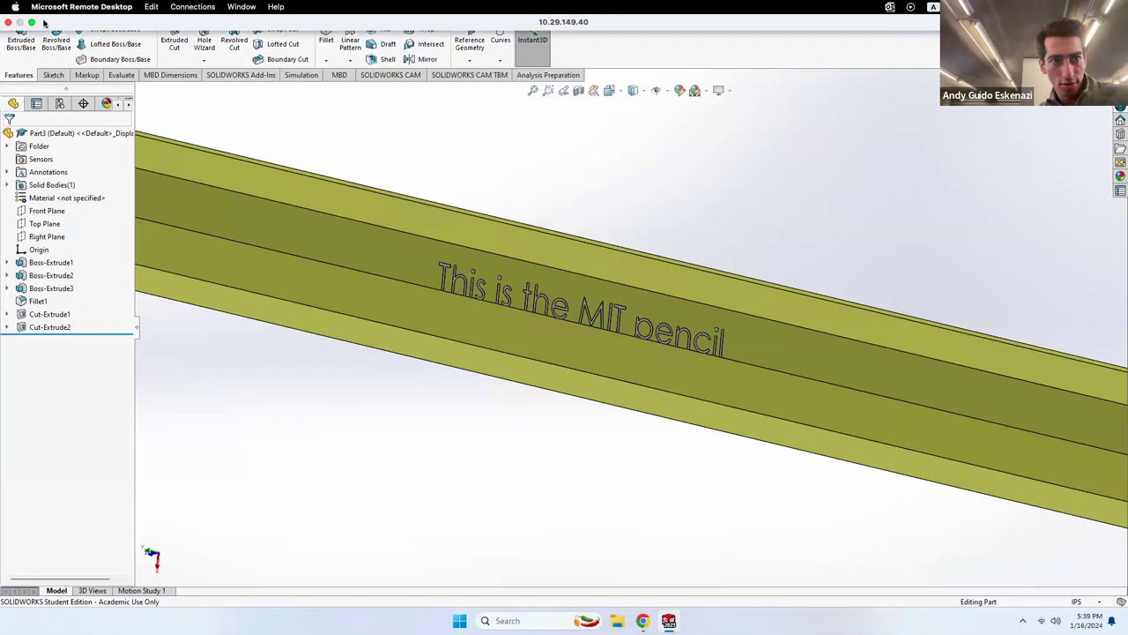
Switch to the Session 1 presentation in PowerPoint and go through the #2 Pencil, Questions and Preview into Session 2 slides.
left_click(34, 25)
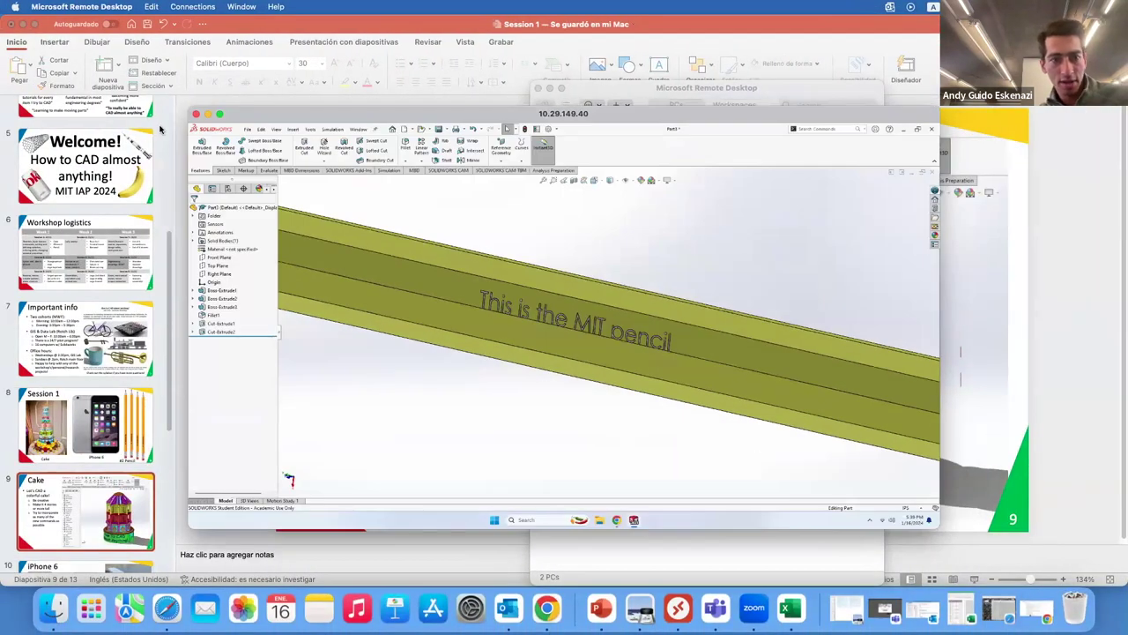
left_click(163, 130)
scroll(59, 420, "down", 4)
left_click(84, 441)
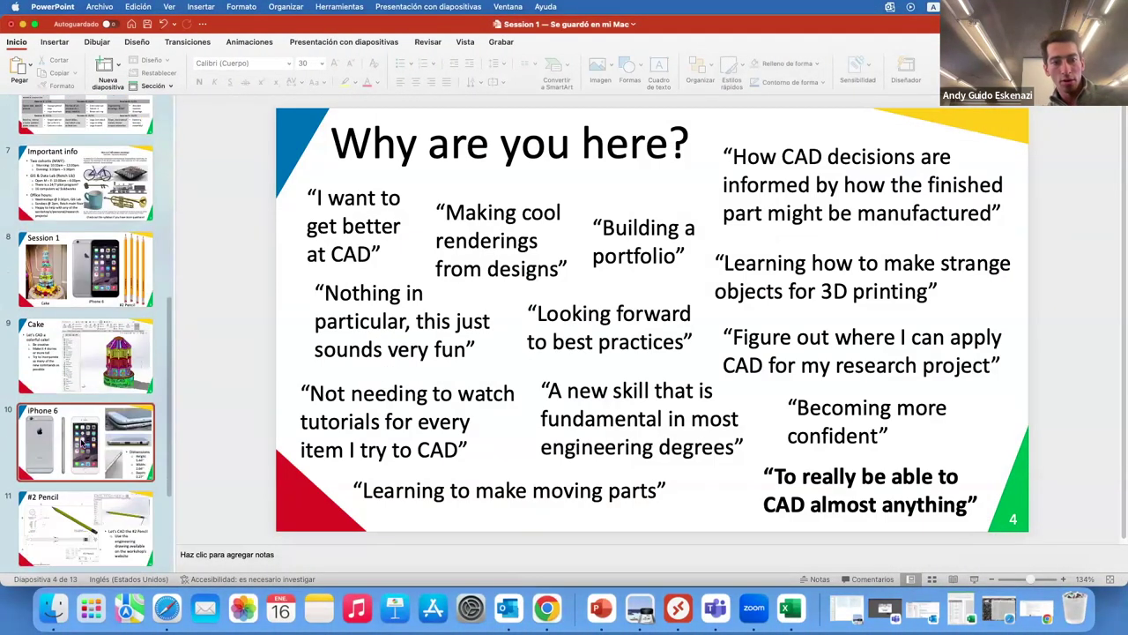
left_click(91, 510)
scroll(84, 494, "down", 3)
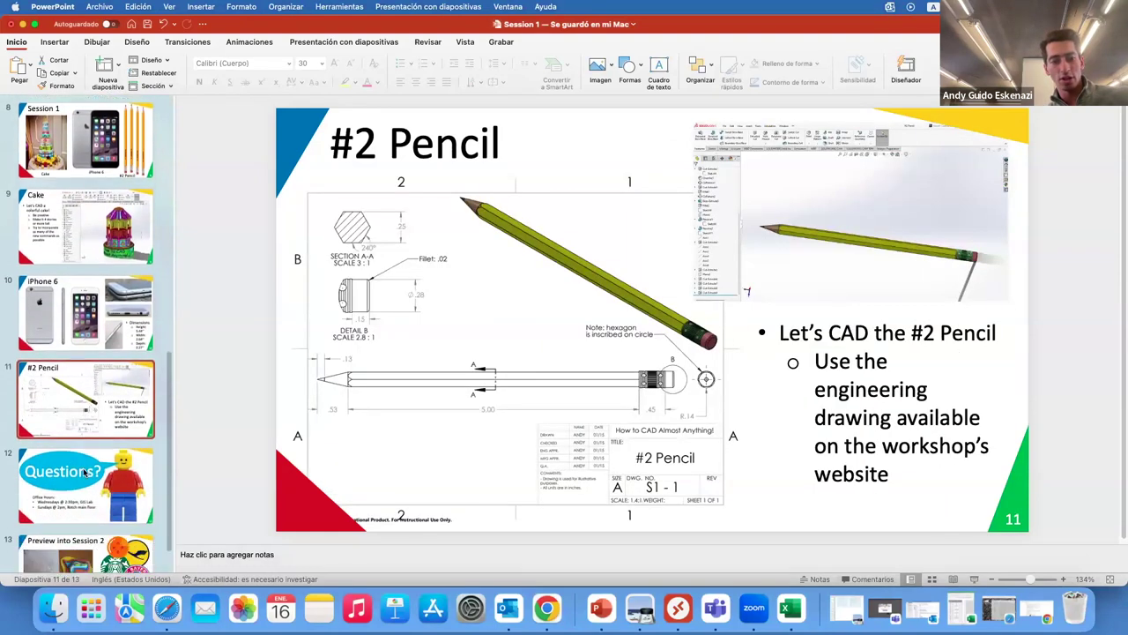
left_click(82, 460)
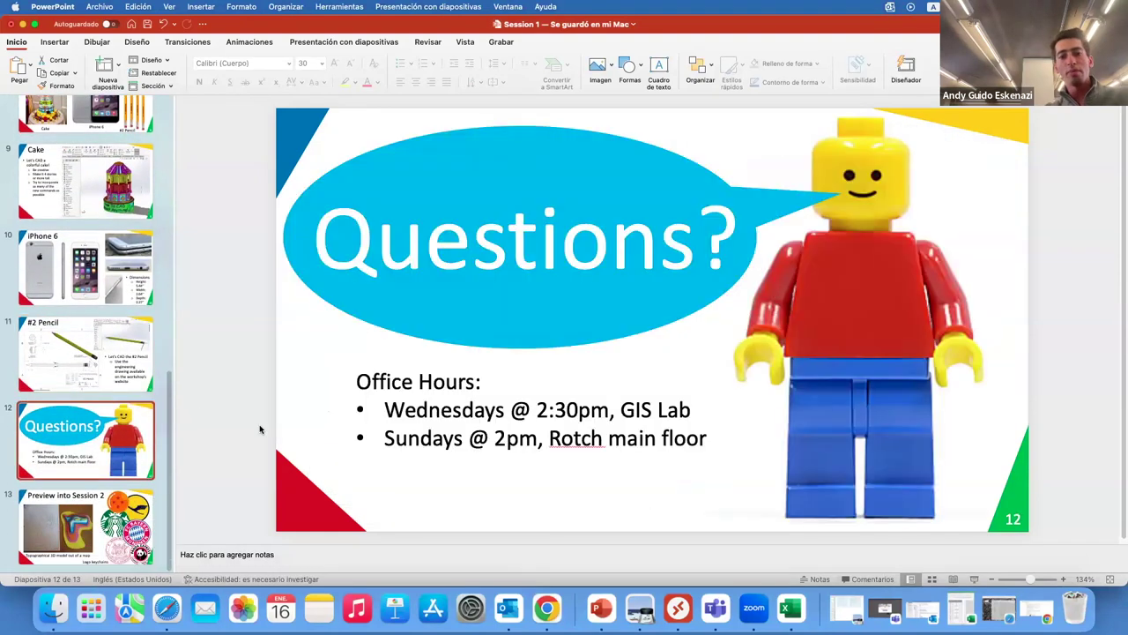
left_click(124, 528)
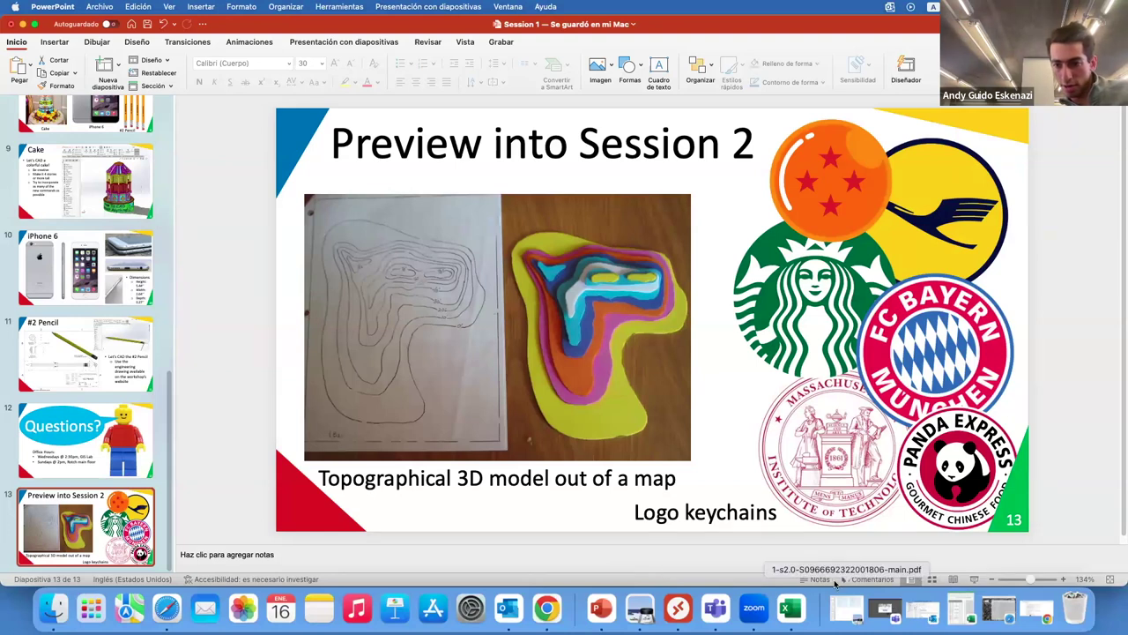
Return to SOLIDWORKS and open the recent Panda Logo part to examine the keychain model.
left_click(639, 608)
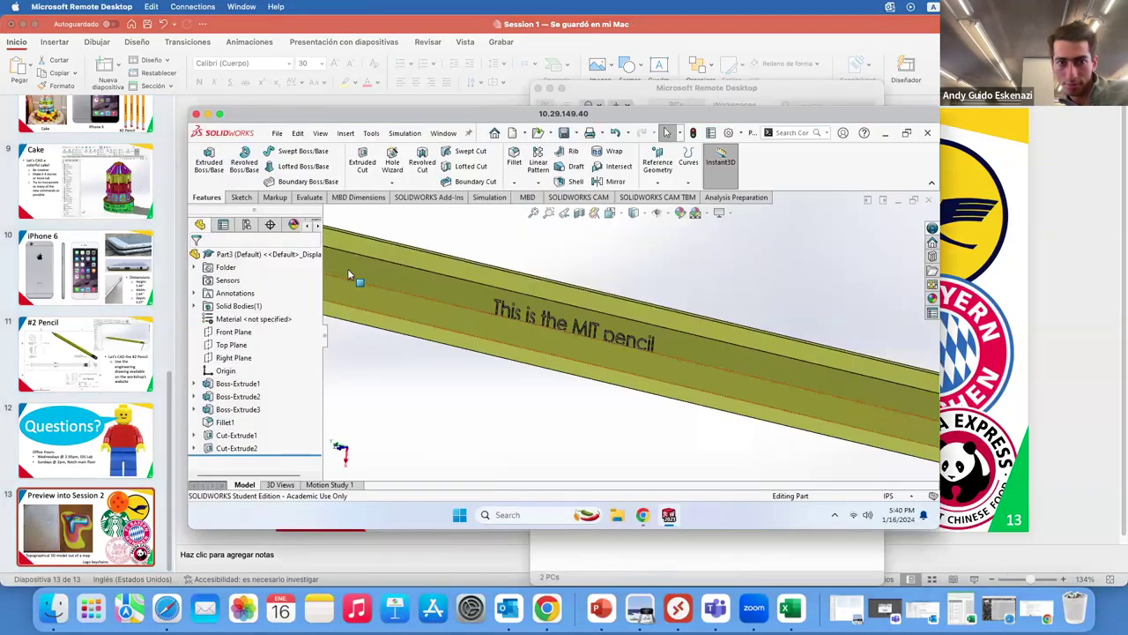
left_click(219, 113)
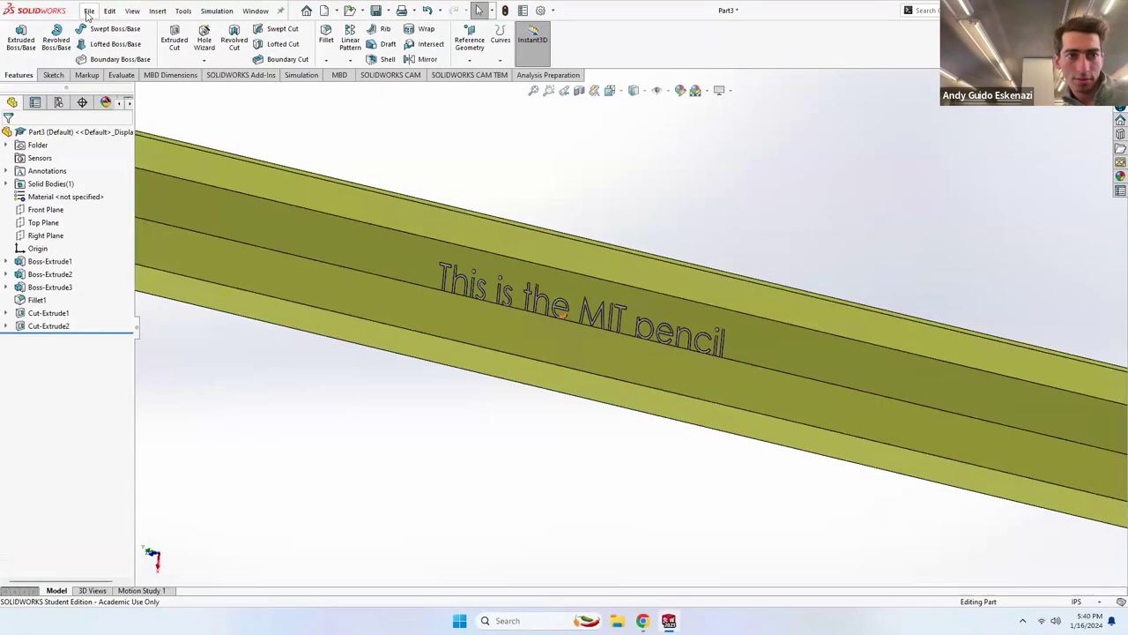
left_click(89, 10)
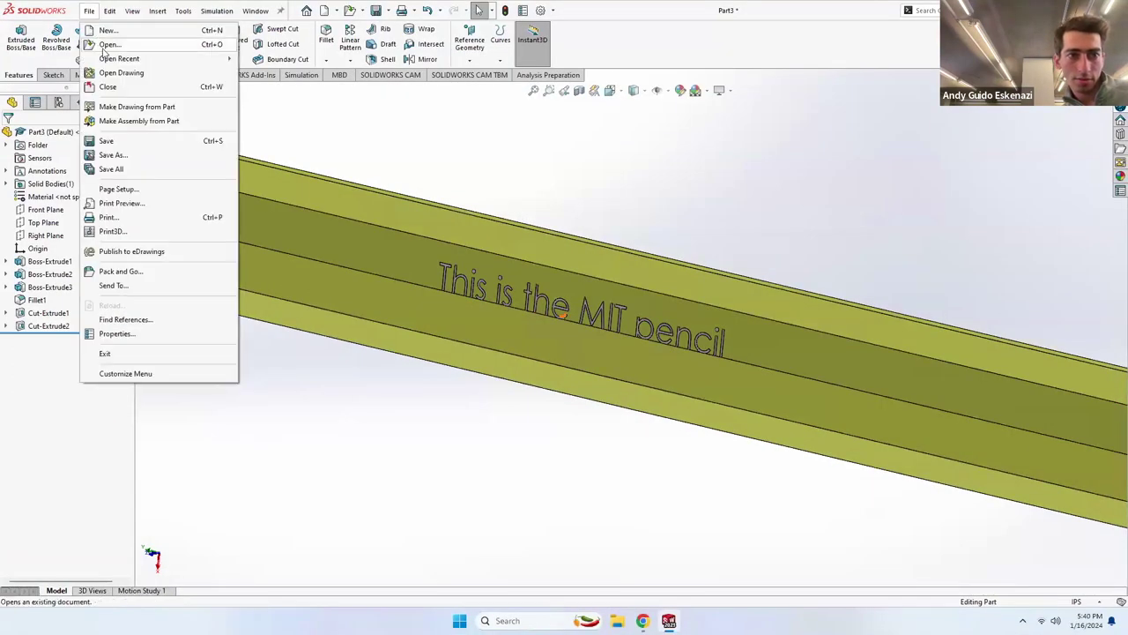
mouse_move(119, 58)
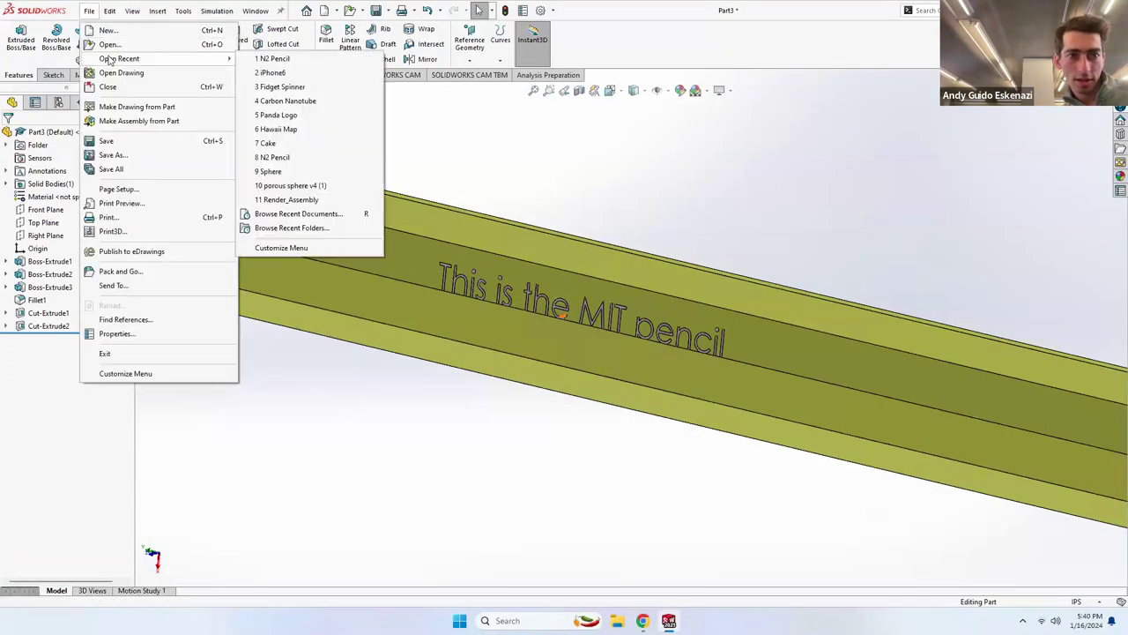
left_click(278, 114)
middle_click_drag(571, 276, 571, 222)
scroll(677, 439, "down", 5)
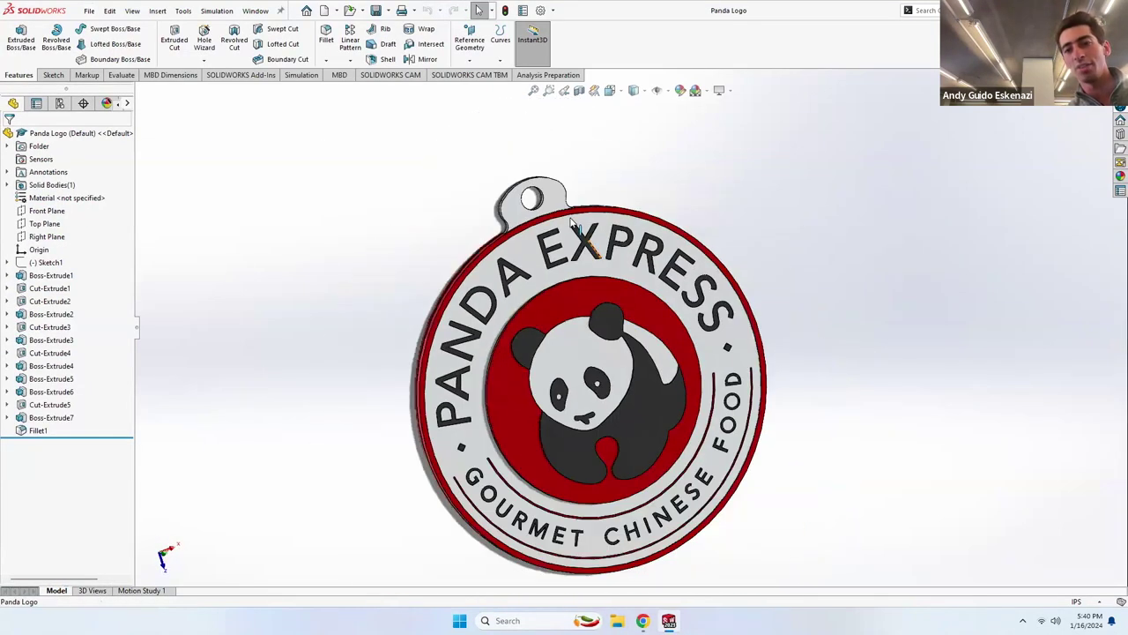
scroll(635, 290, "up", 2)
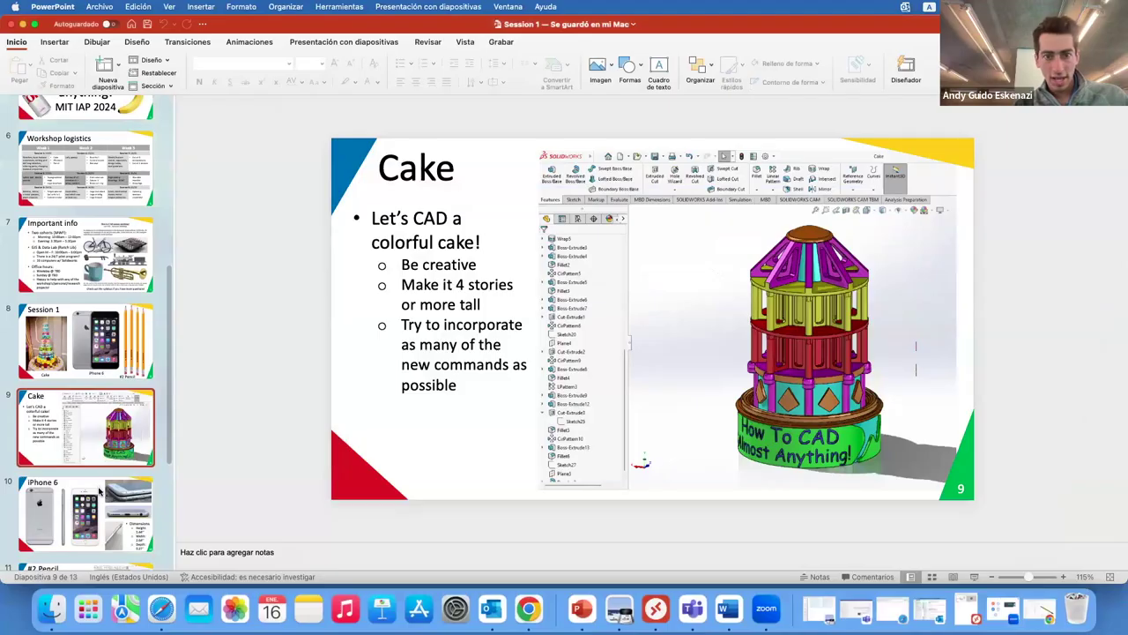
Show the iPhone 6 slide with its dimensions in PowerPoint, then switch to SOLIDWORKS and create a new part.
left_click(98, 490)
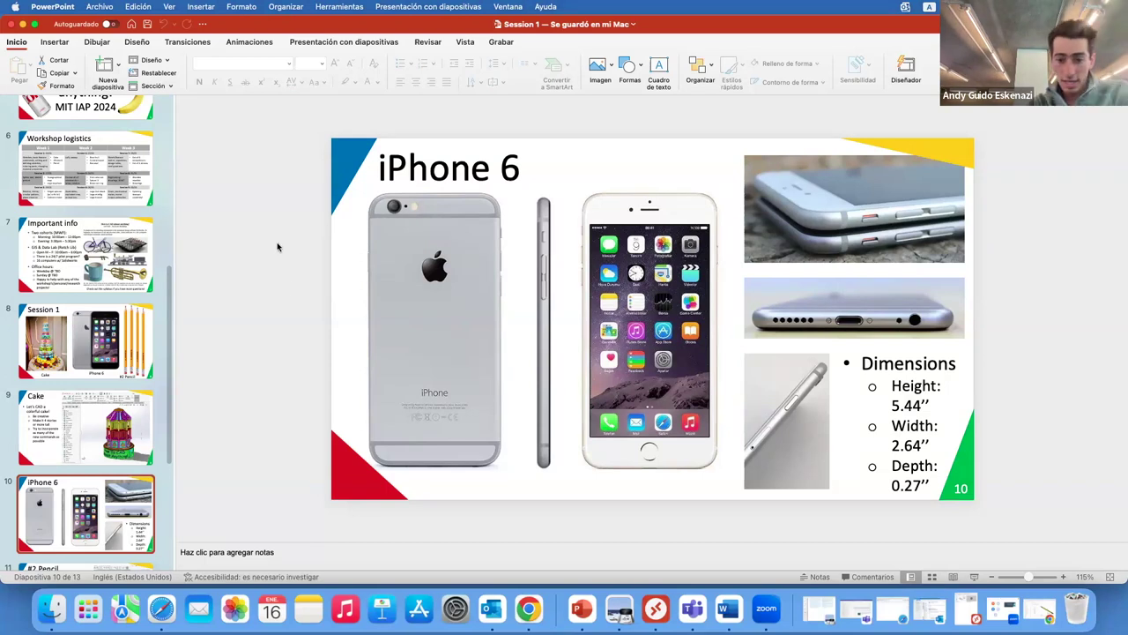
left_click(620, 608)
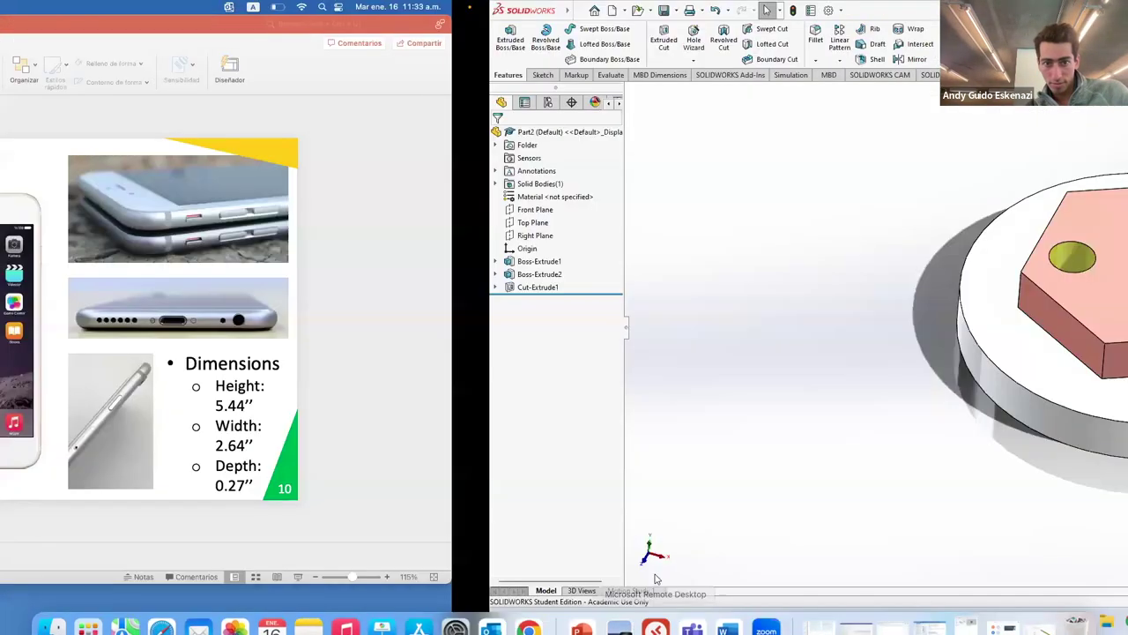
left_click(85, 14)
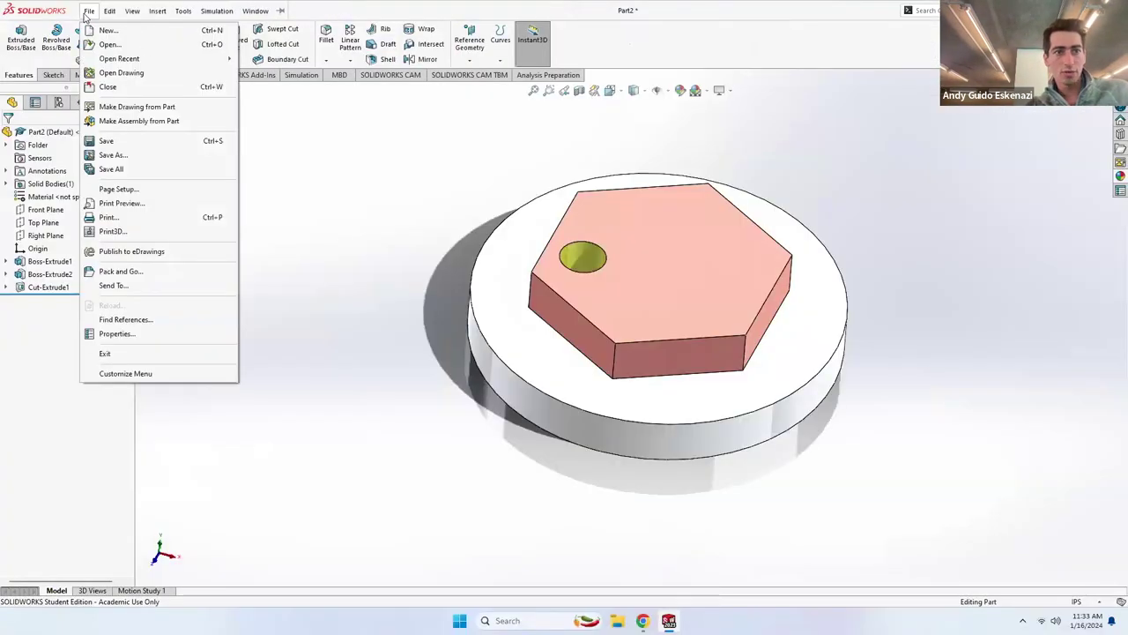
left_click(107, 30)
left_click(323, 394)
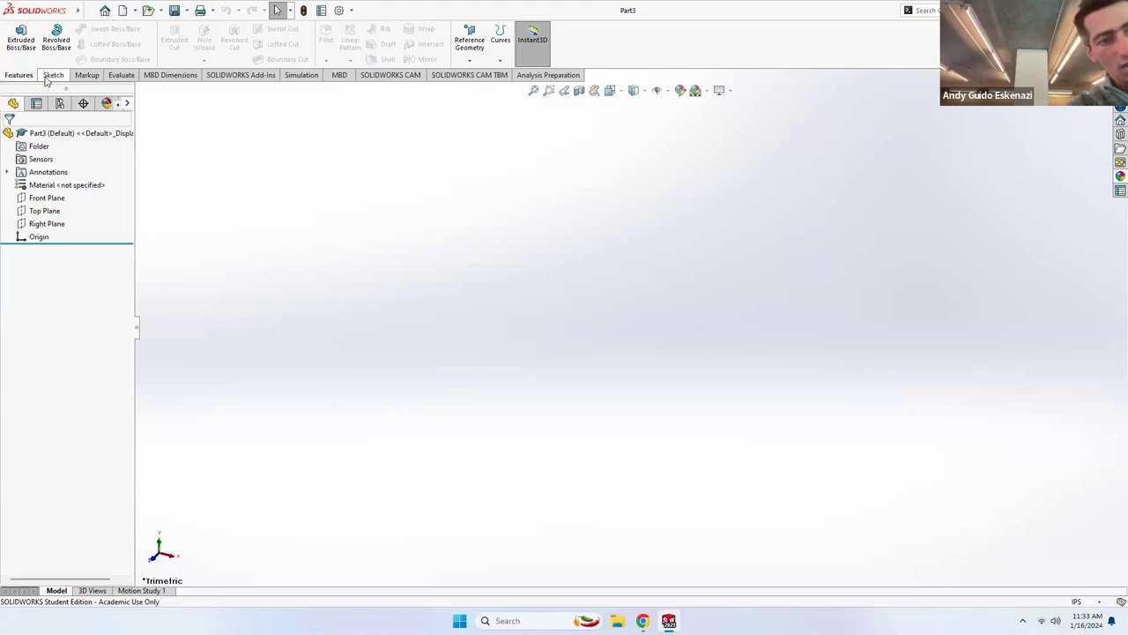
Start a sketch on the Top Plane and draw a center rectangle about 3.91 by 6.46 in around the origin.
left_click(53, 75)
left_click(15, 41)
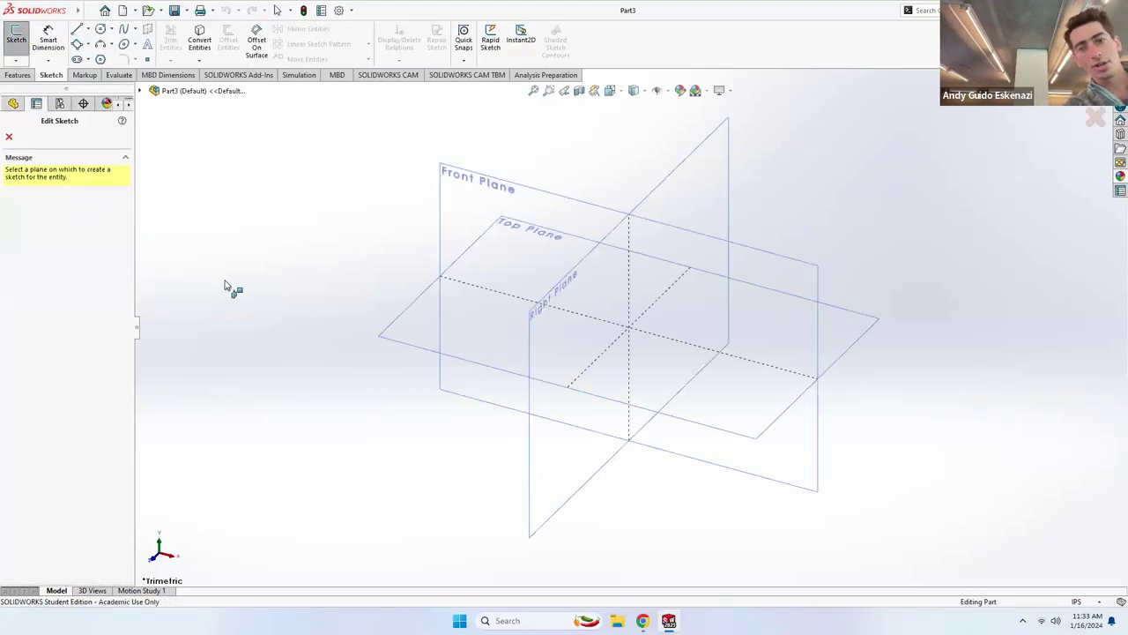
left_click(414, 342)
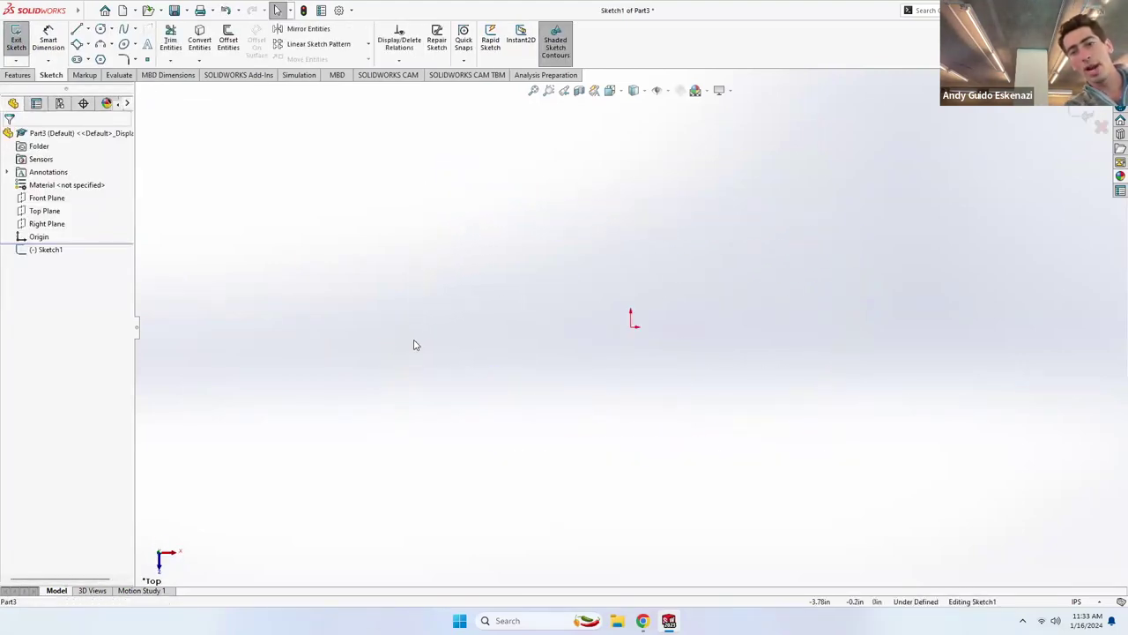
left_click(89, 45)
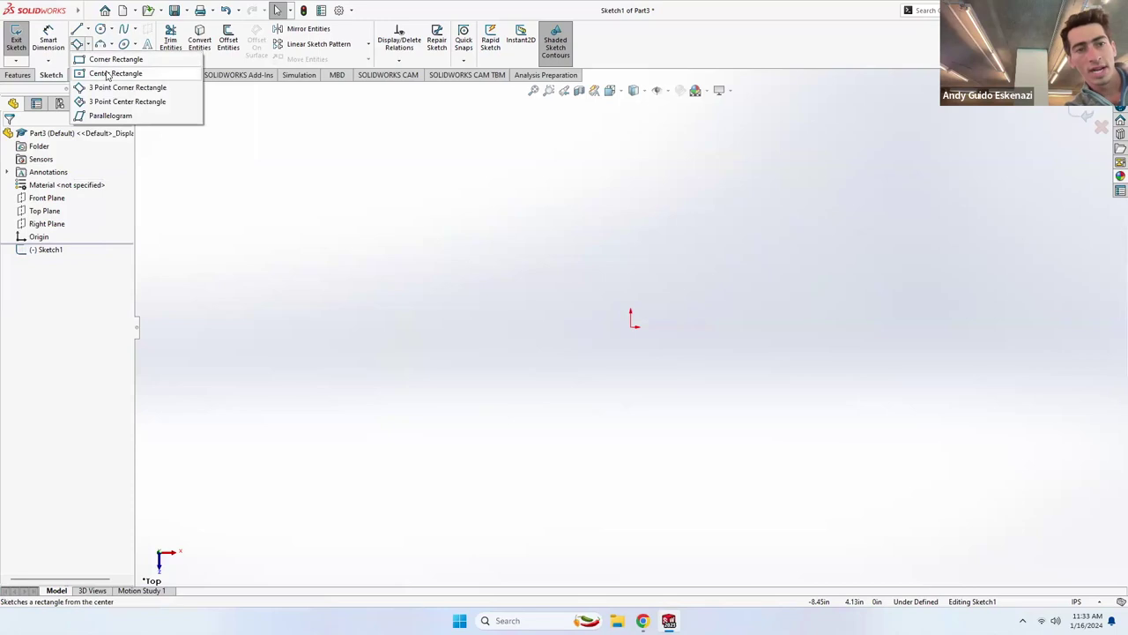
left_click(106, 76)
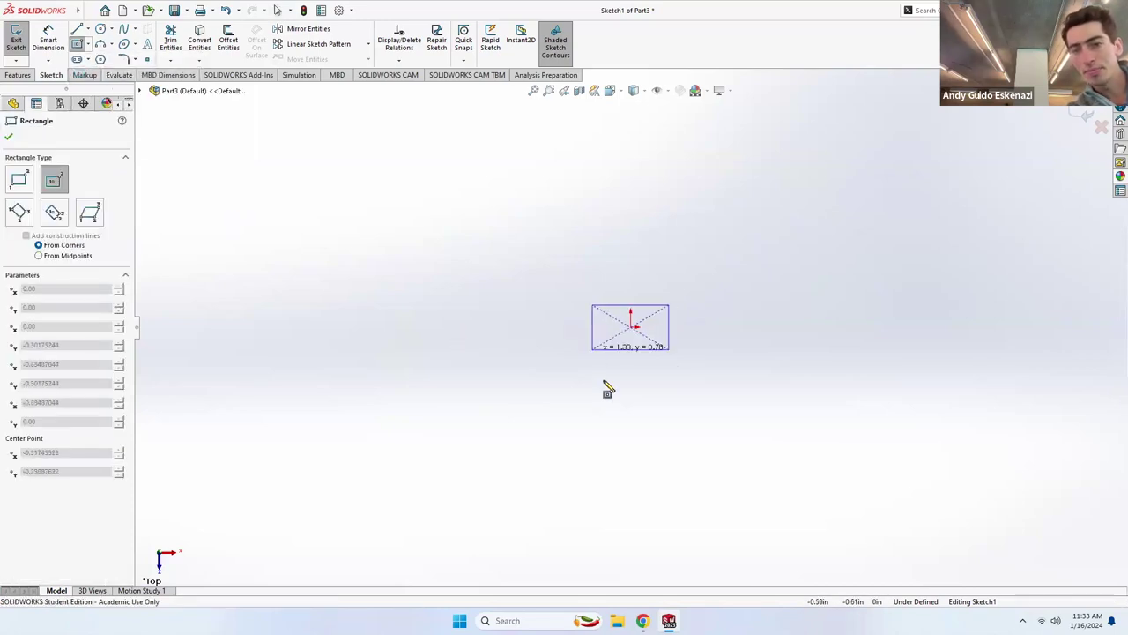
left_click(631, 325)
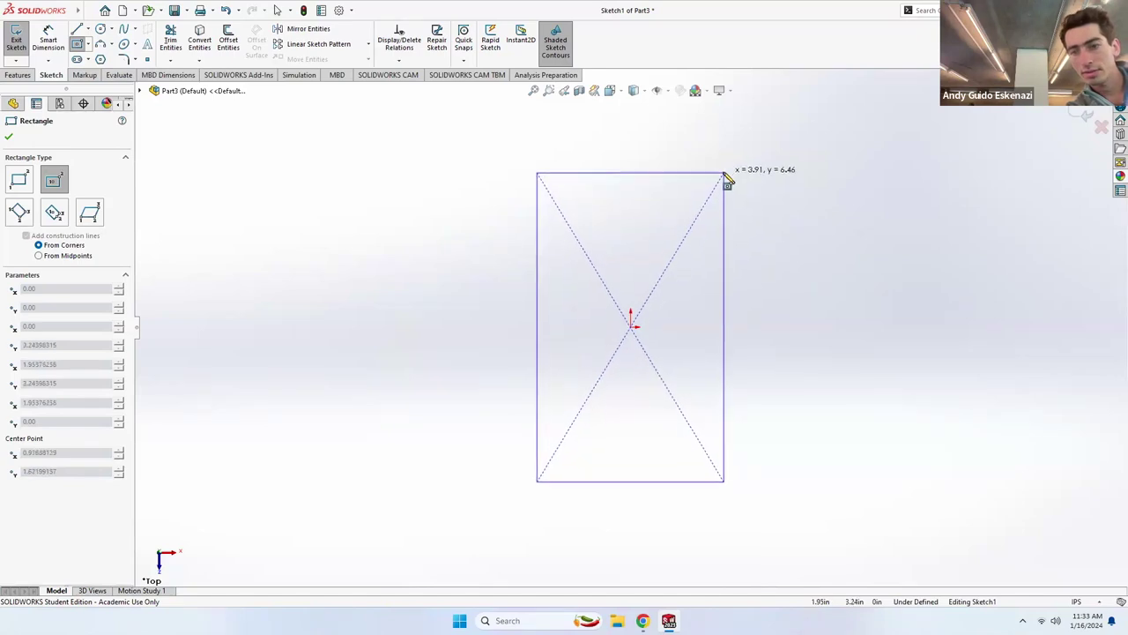
left_click(723, 174)
key("Escape")
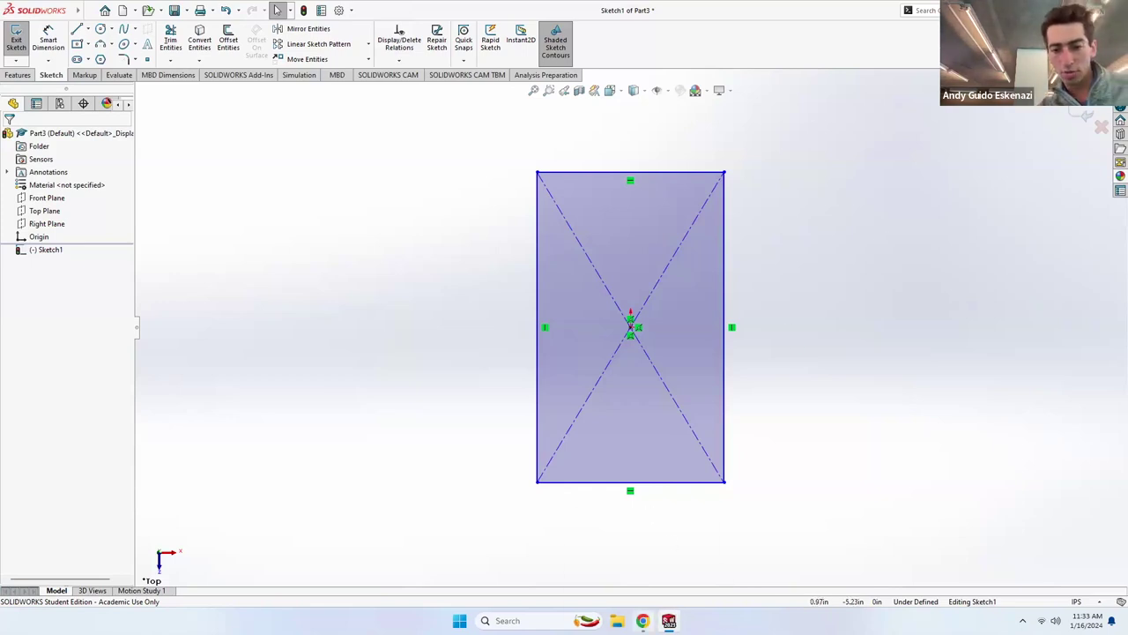
Search Google in Chrome for "iphone 6 dimensions", read the phone's height, width and depth, and return to the Part3 sketch.
left_click(643, 621)
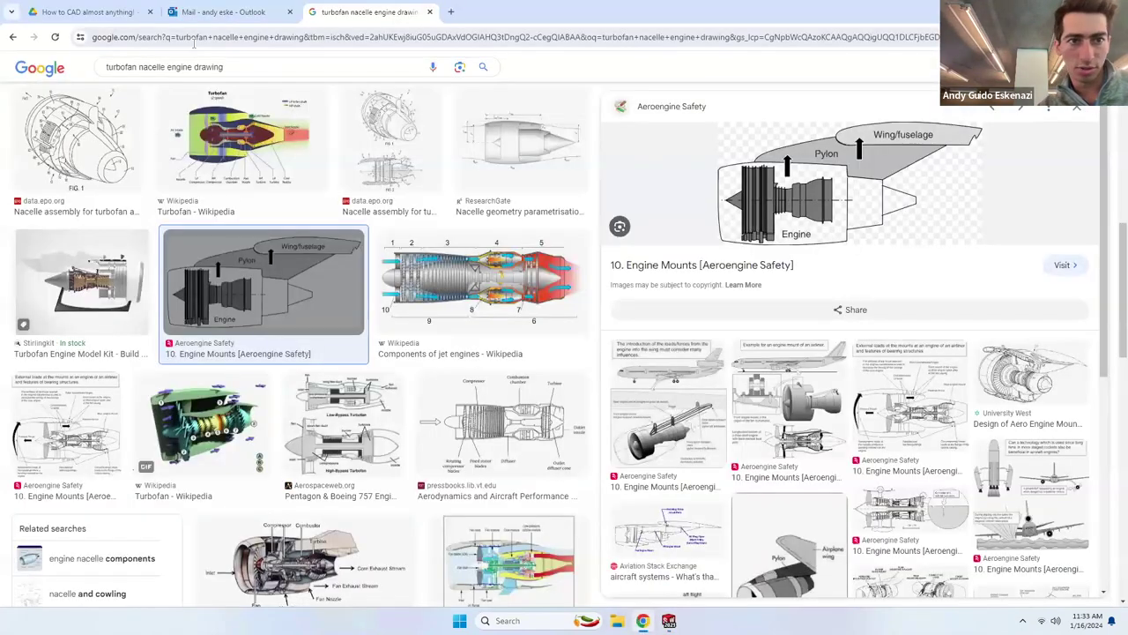
left_click(193, 41)
type("iphone 6 dimensions")
key("Return")
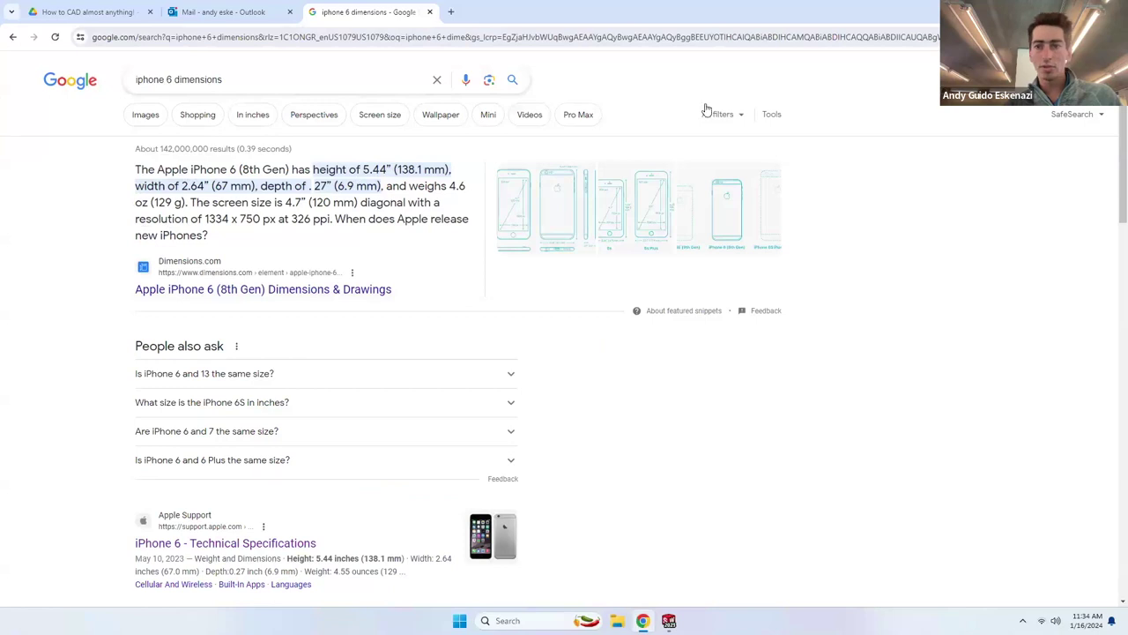
left_click(668, 620)
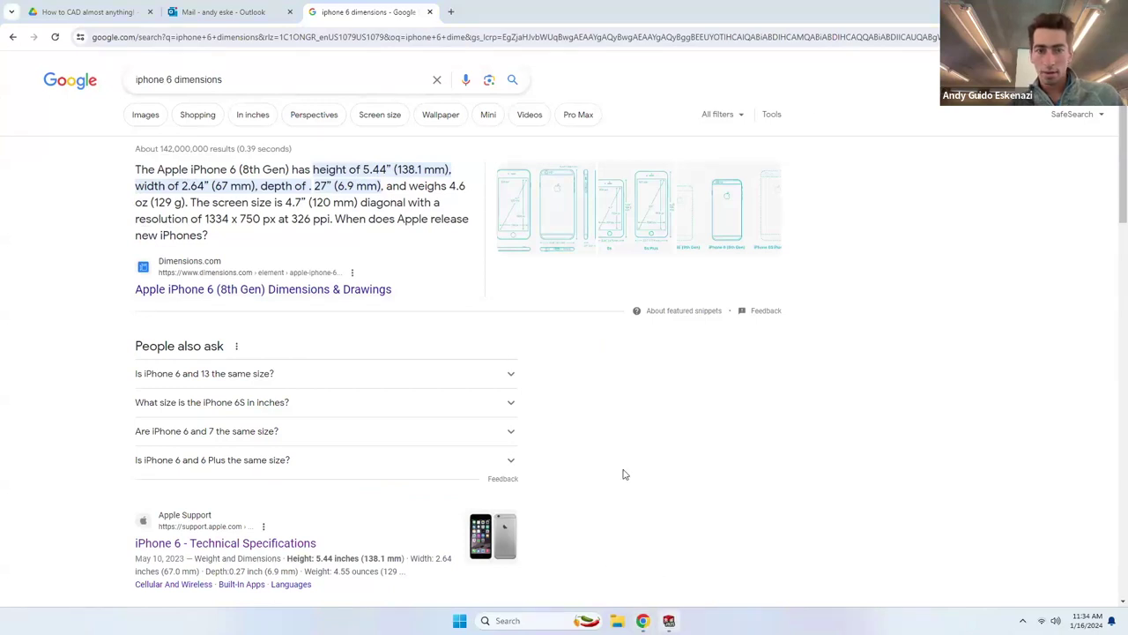
left_click(788, 570)
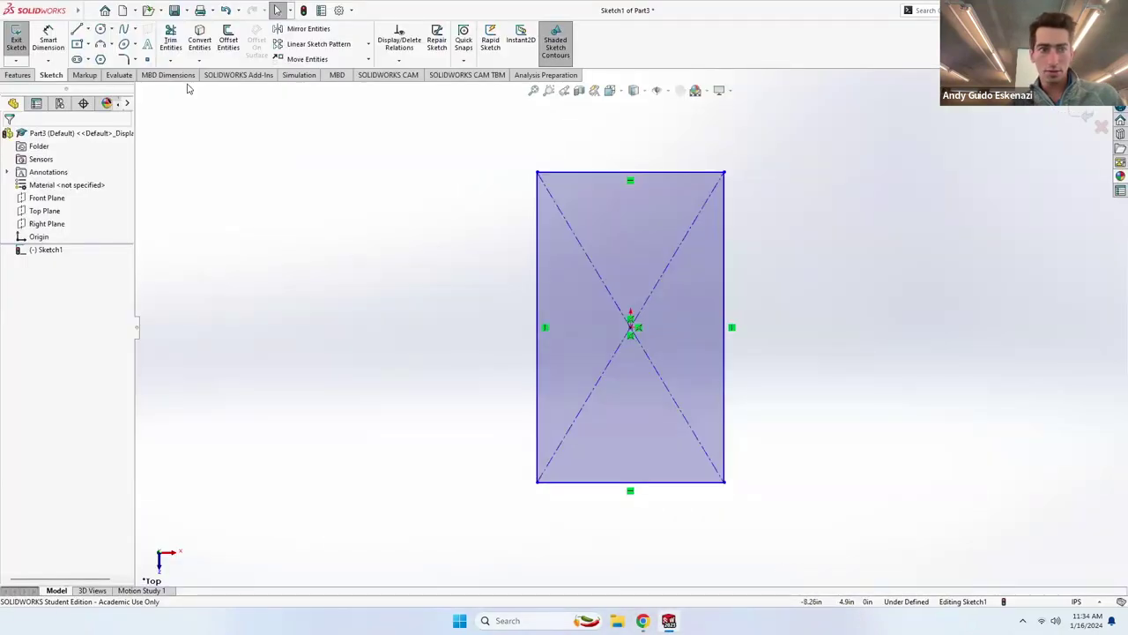
Dimension the rectangle's top edge to 2.64 in and its vertical side to 5.66 in.
left_click(564, 173)
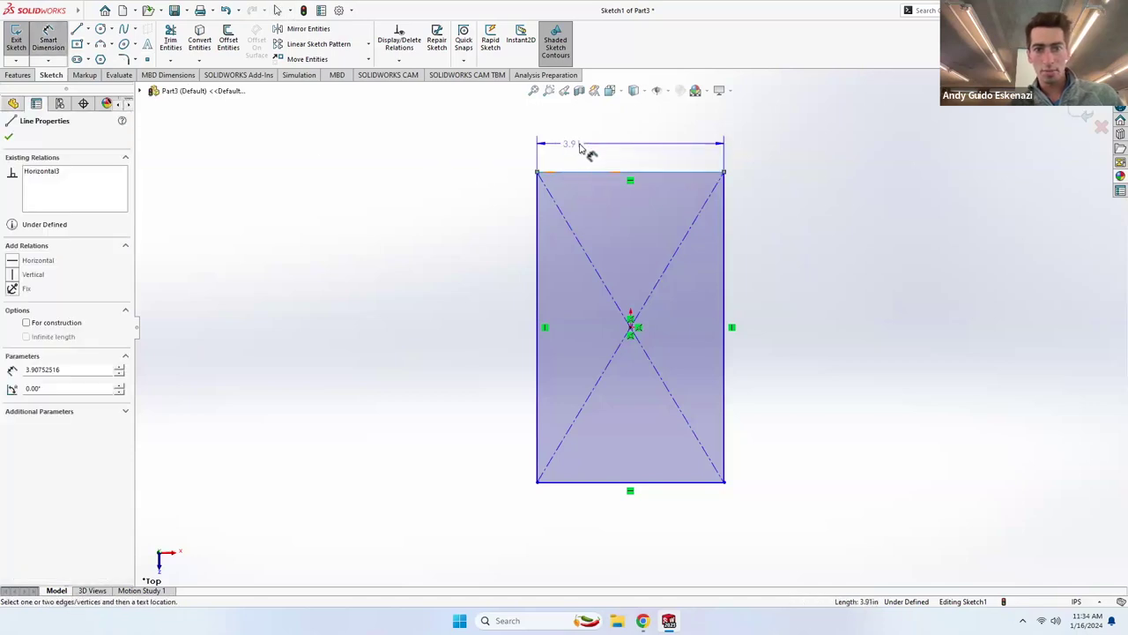
left_click(586, 149)
type("2.64")
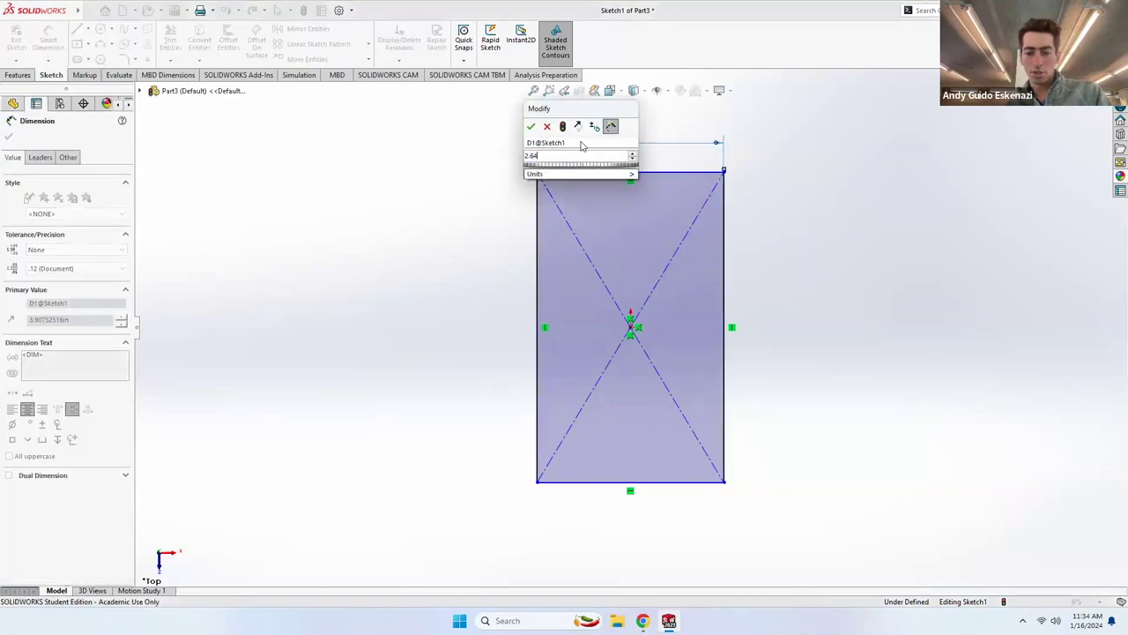
key("Return")
left_click(539, 247)
left_click(501, 281)
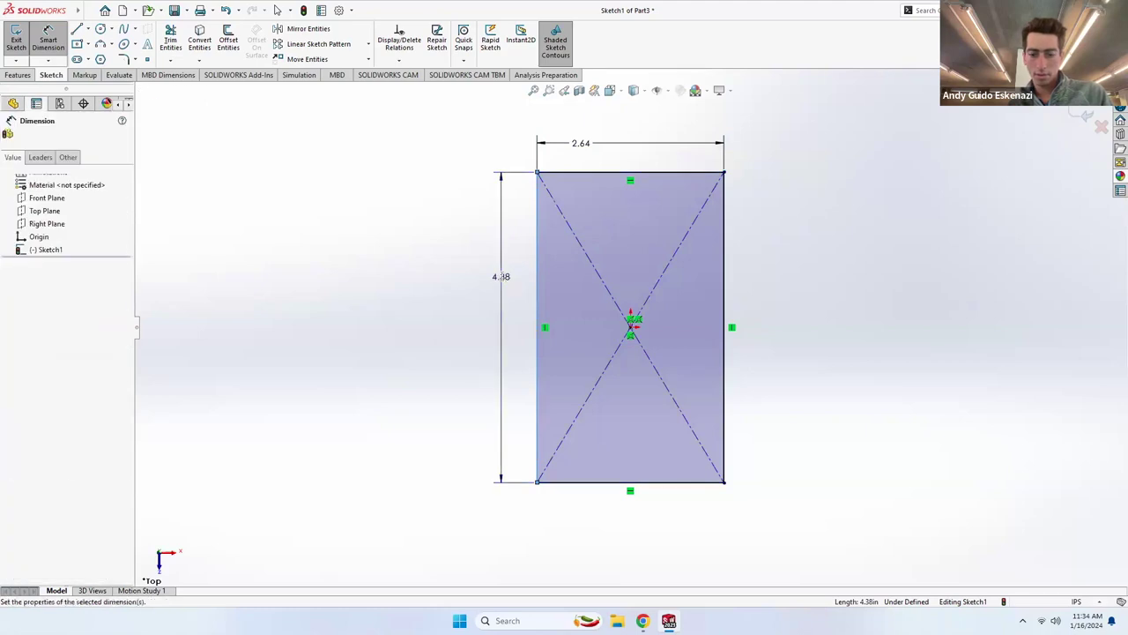
type("5.66")
key("Return")
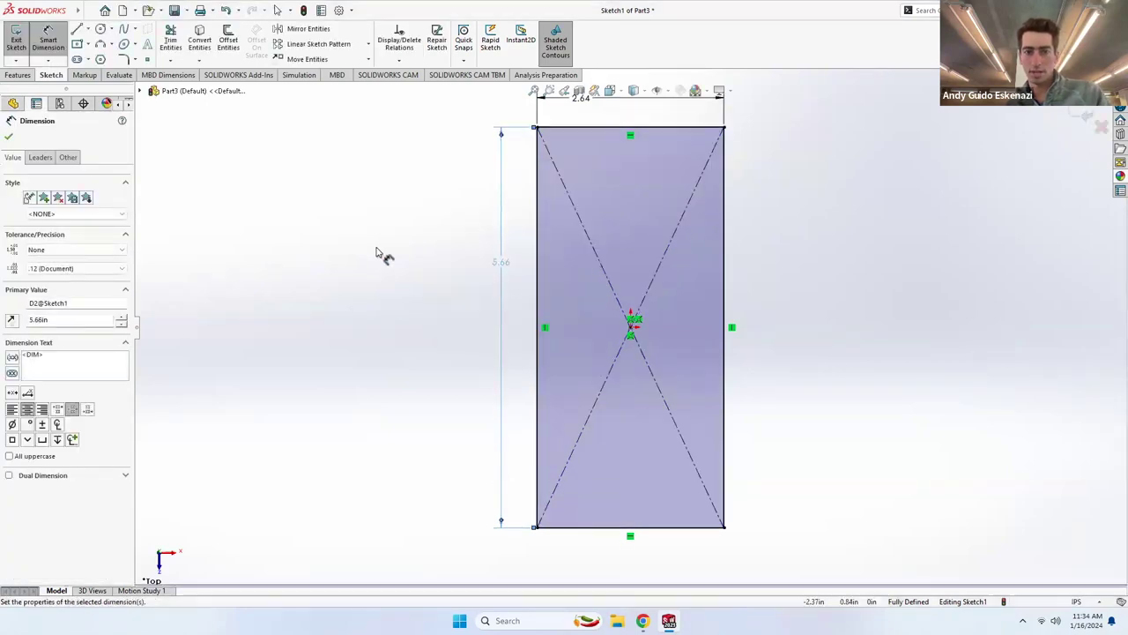
key("Escape")
key("f")
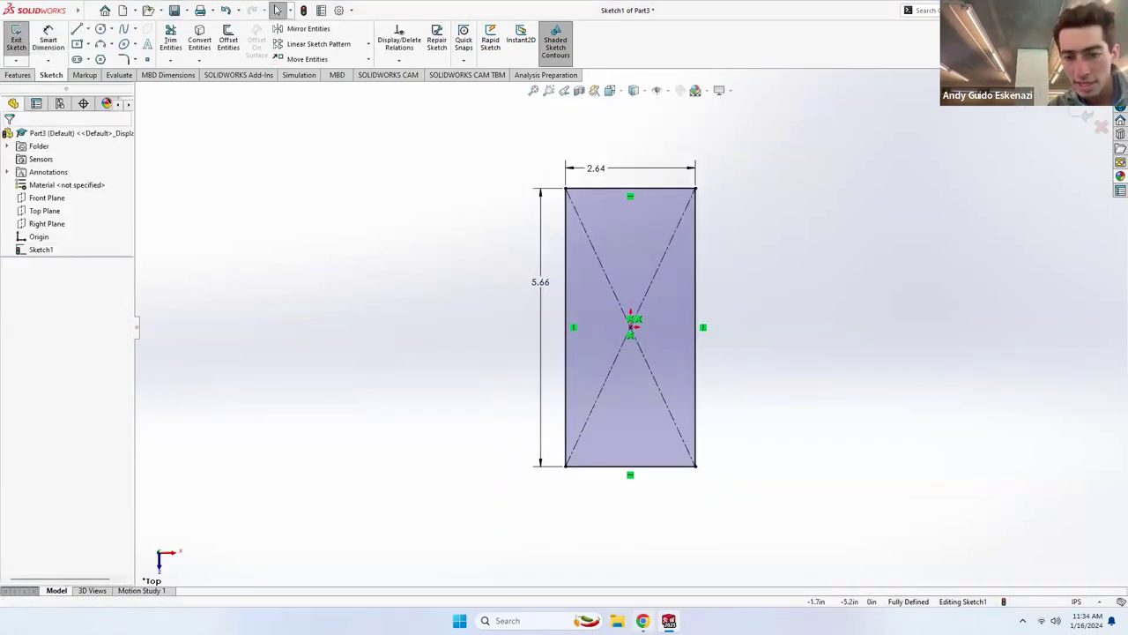
Switch to the browser to check the iPhone 6 dimensions again.
key("alt+Tab")
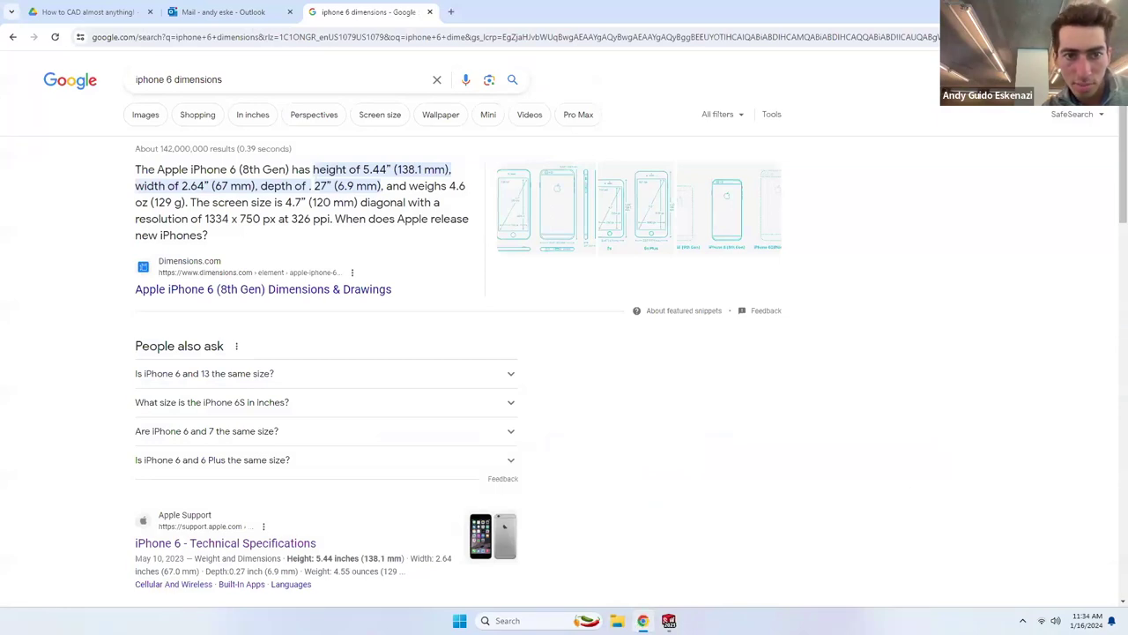
Switch to SOLIDWORKS and extrude the phone outline rectangle as a blind boss 0.27 in deep.
key("alt+Tab")
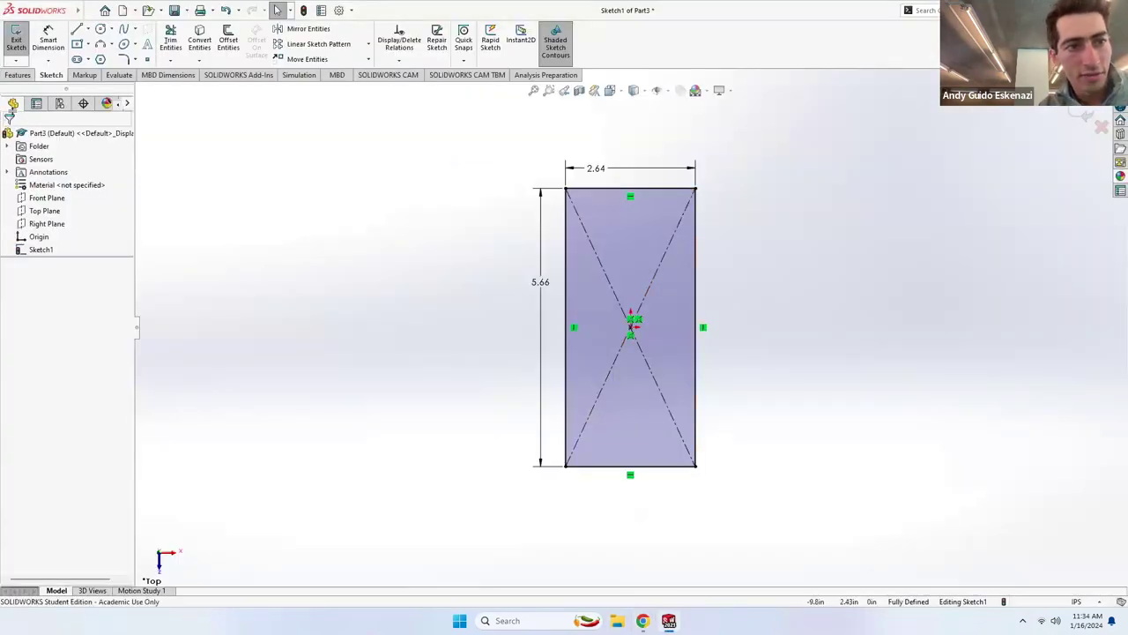
left_click(18, 75)
left_click(21, 39)
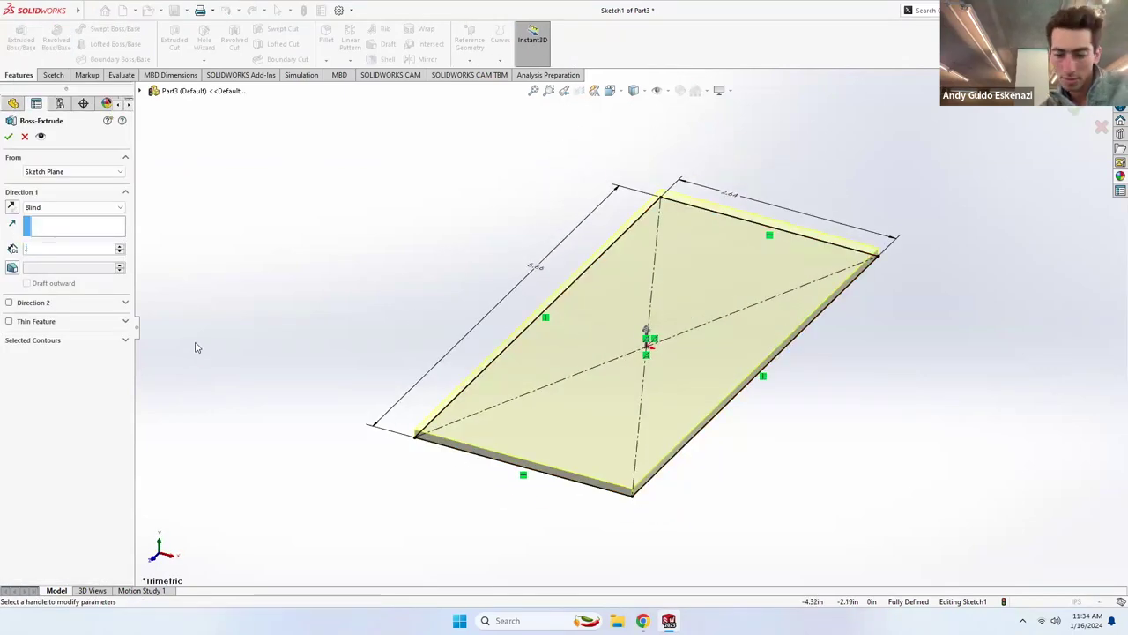
type("0.27")
key("Return")
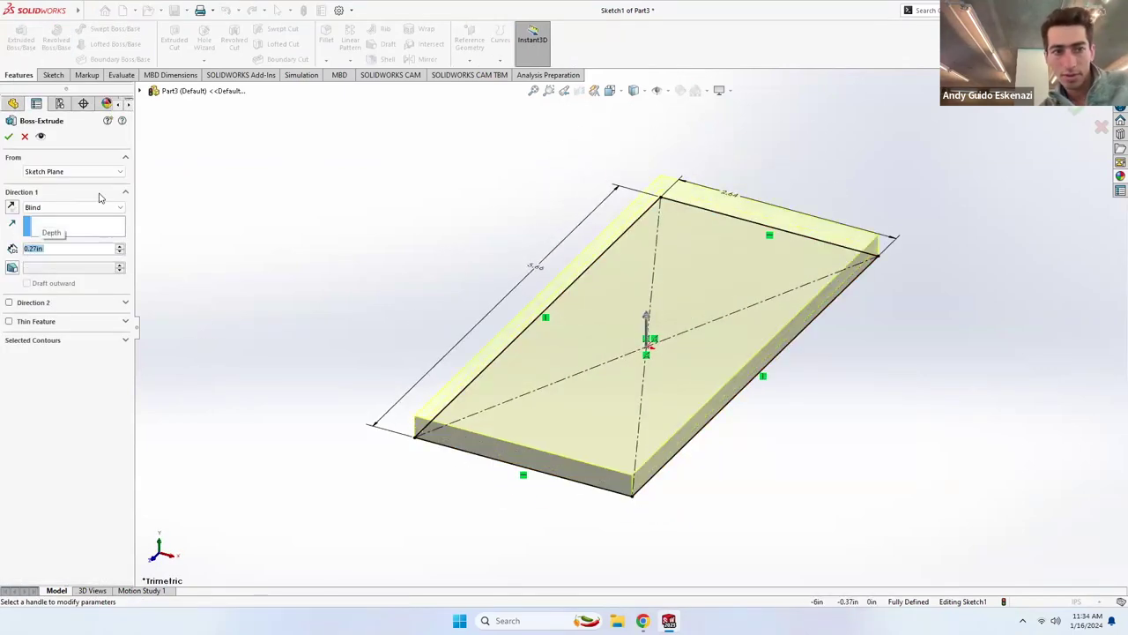
left_click(9, 135)
middle_click_drag(300, 229, 350, 327)
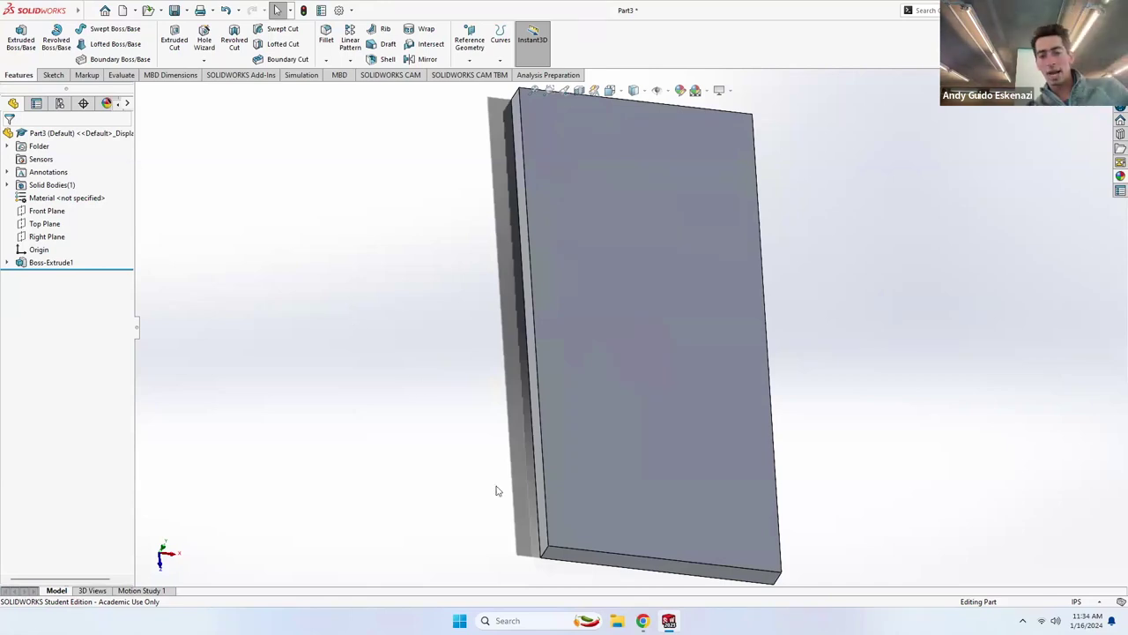
Switch to the browser and run a Google image search for "iphone 6".
left_click(611, 564)
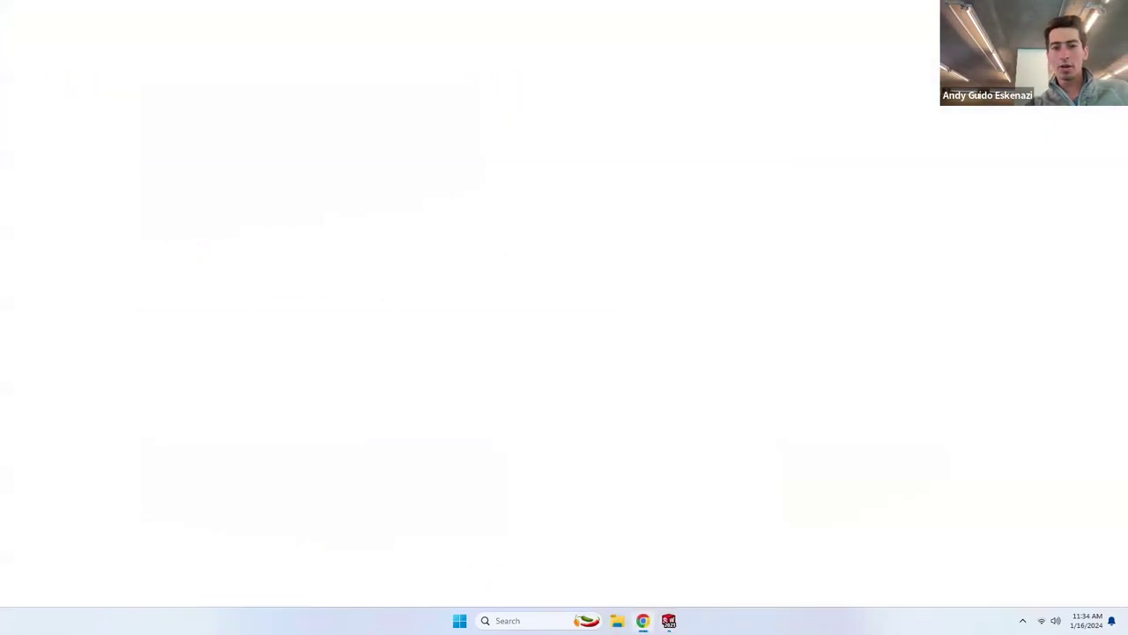
left_click(152, 115)
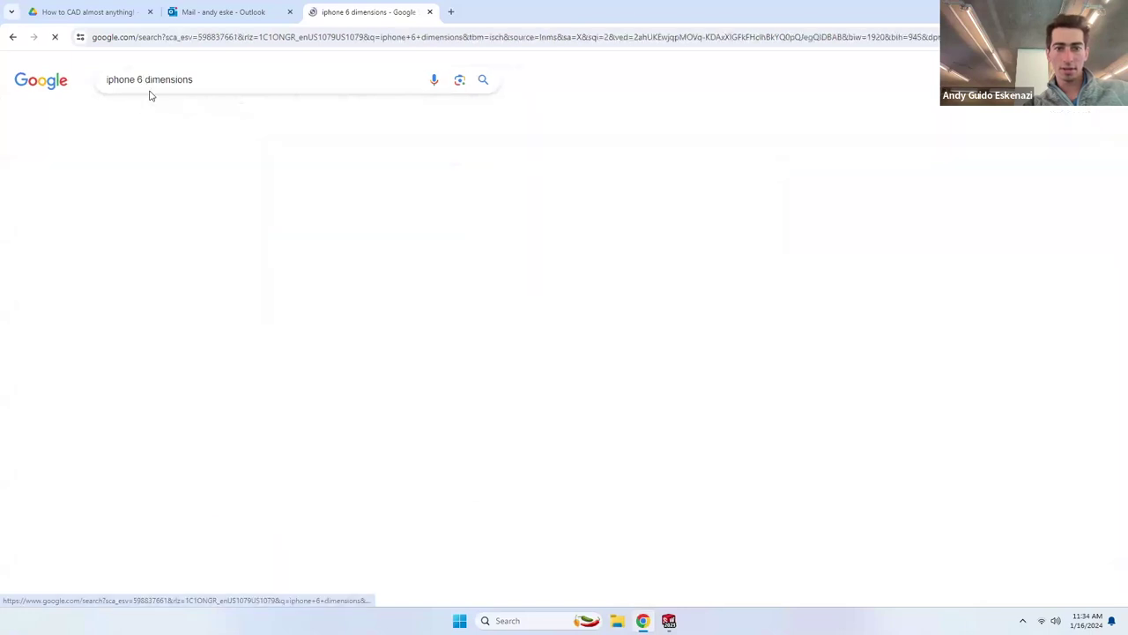
left_click_drag(189, 79, 156, 77)
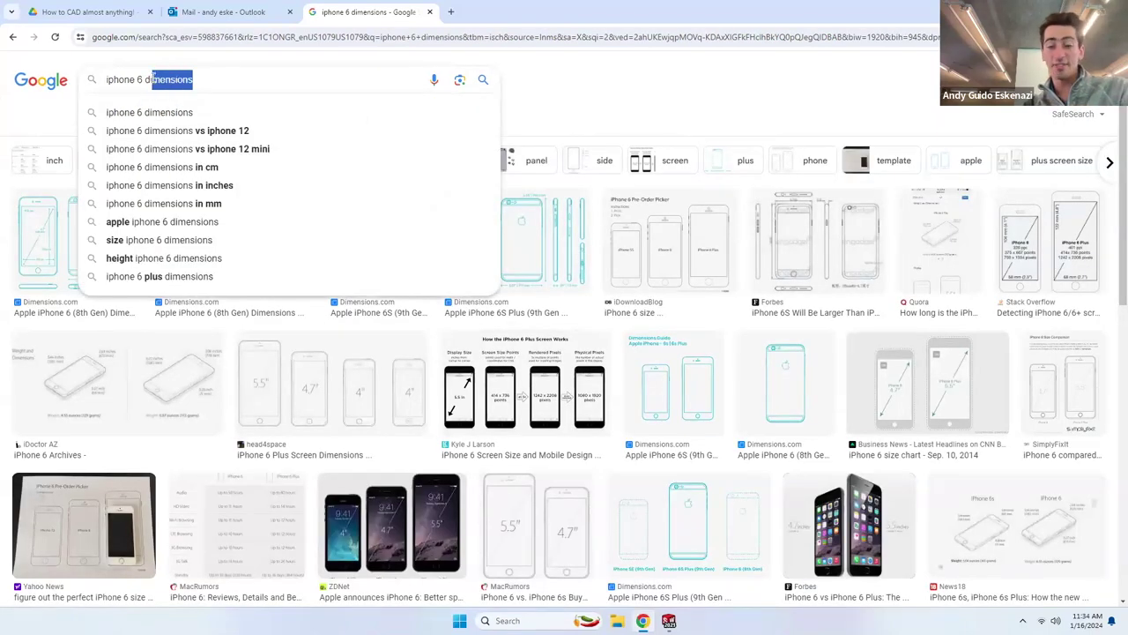
key("BackSpace")
key("BackSpace")
key("Return")
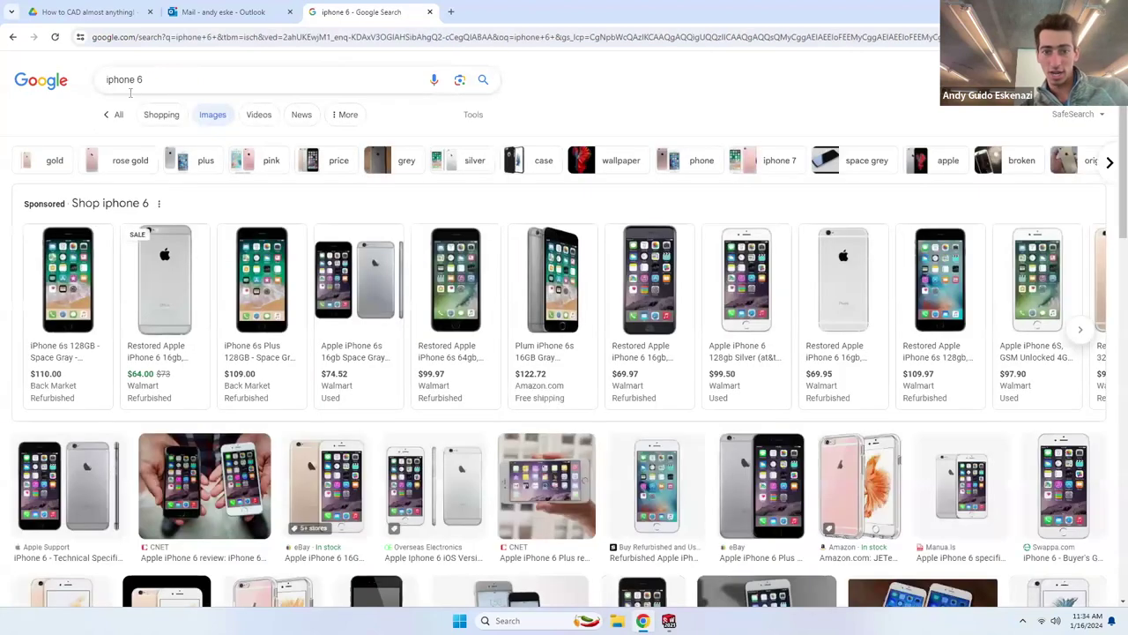
Preview iPhone 6 reference photos in the image results, including the front view of the silver iPhone 6S.
scroll(520, 474, "down", 3)
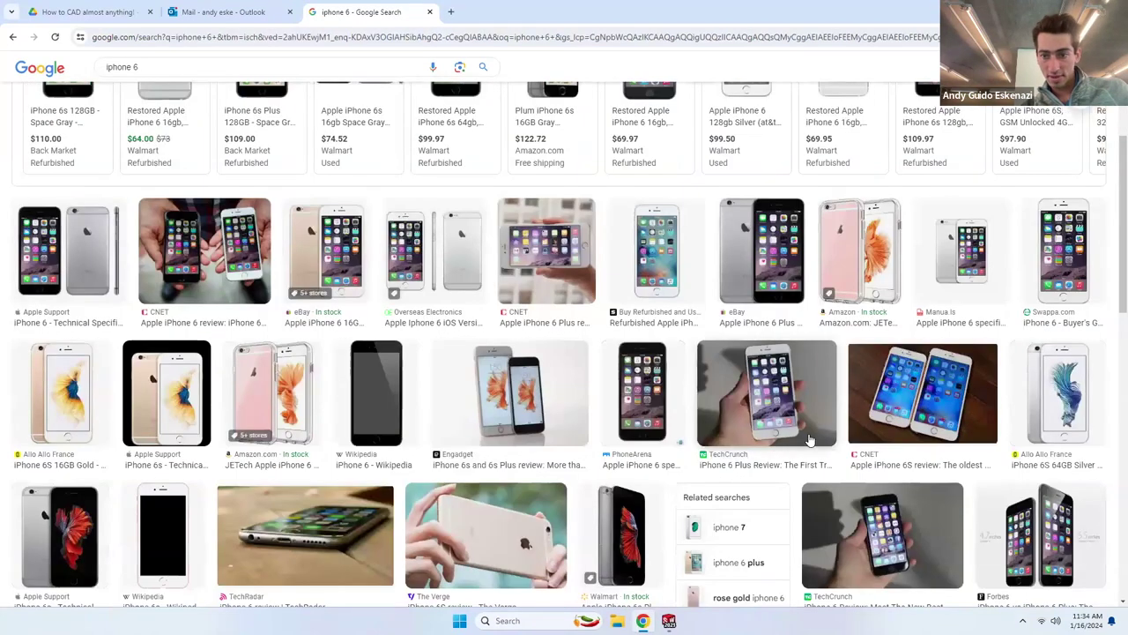
left_click(314, 416)
left_click(271, 253)
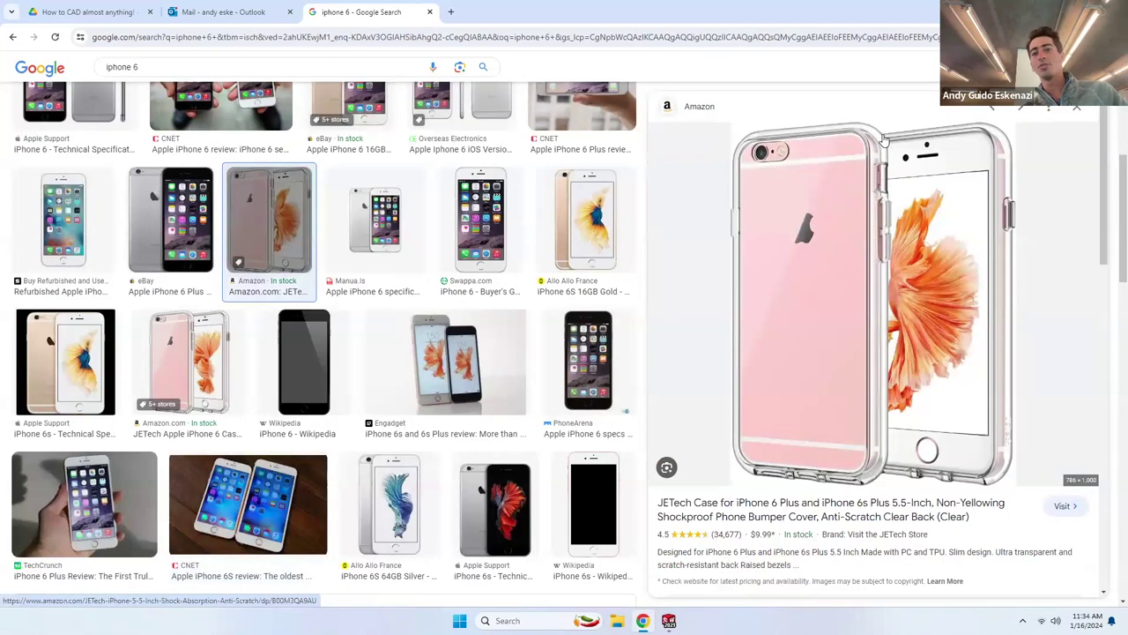
left_click(35, 223)
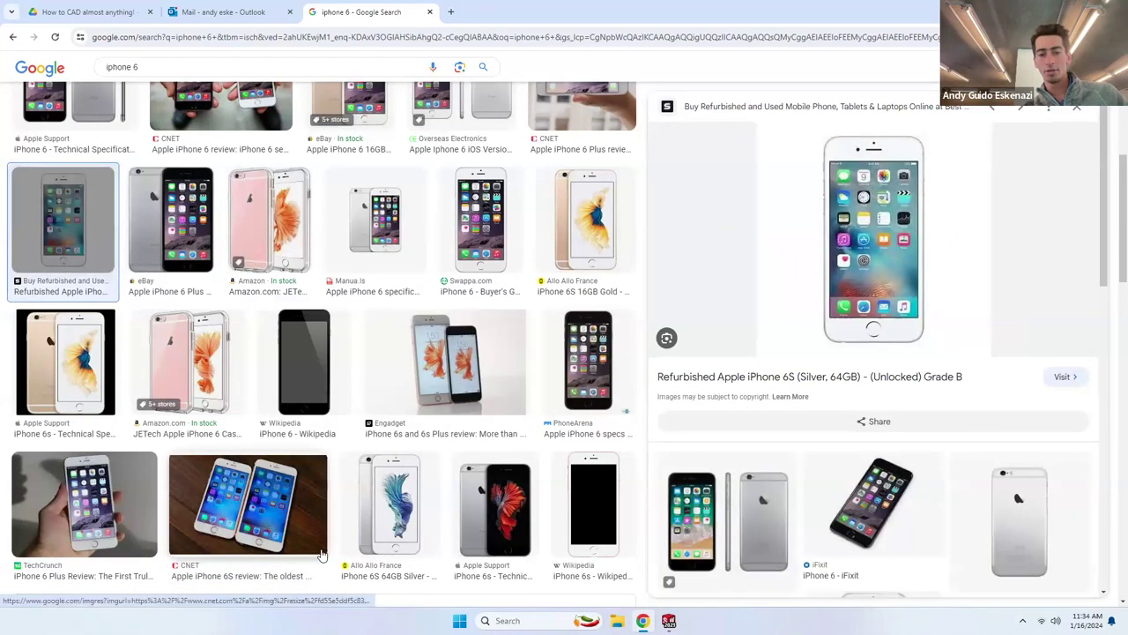
Switch to SOLIDWORKS and start a 0.10 in asymmetric fillet on the four edges of the block's large face.
key("alt+Tab")
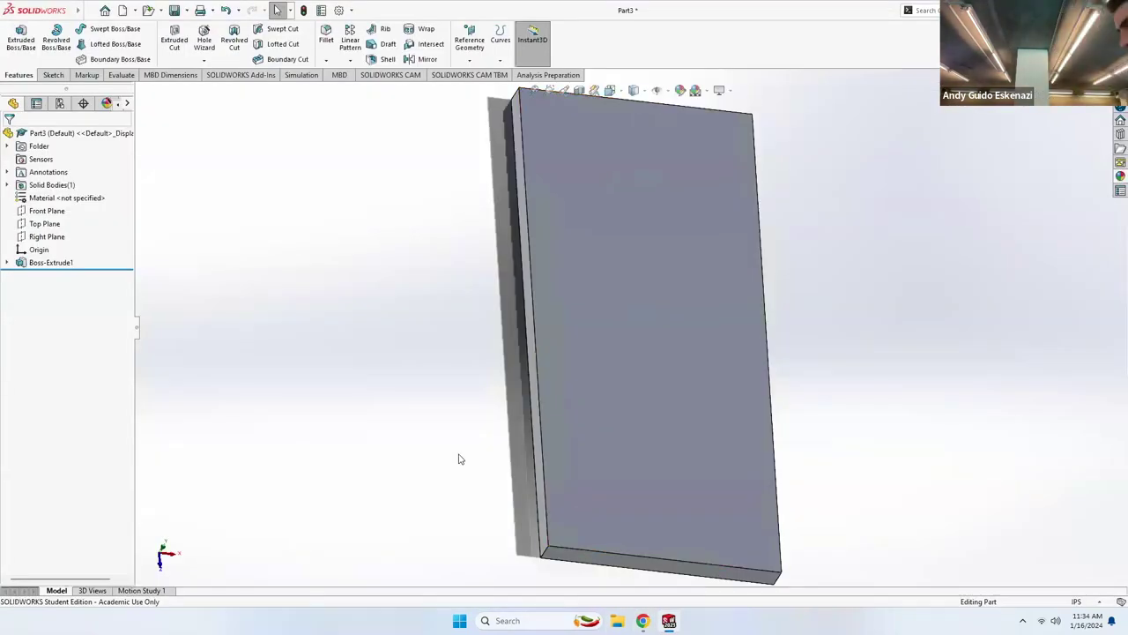
left_click(327, 33)
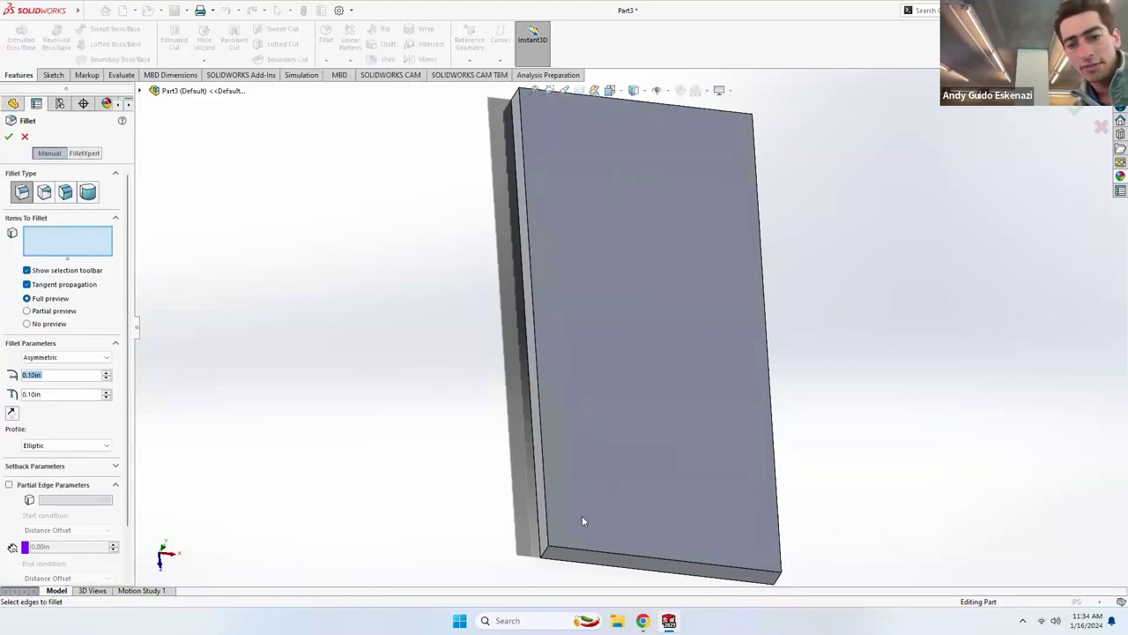
left_click(588, 556)
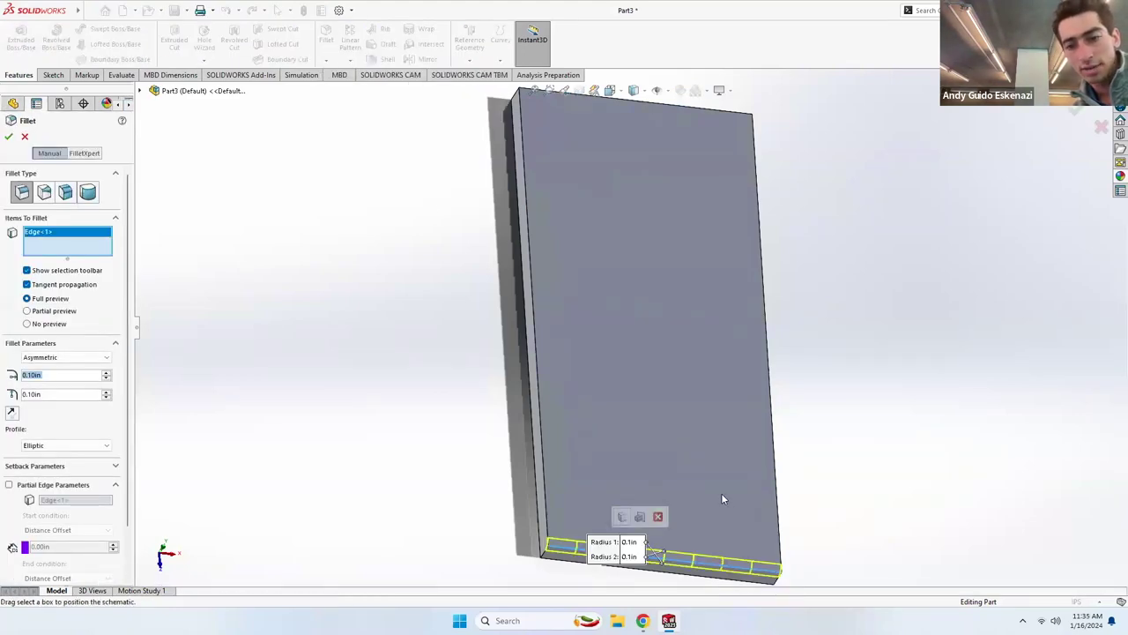
left_click(779, 502)
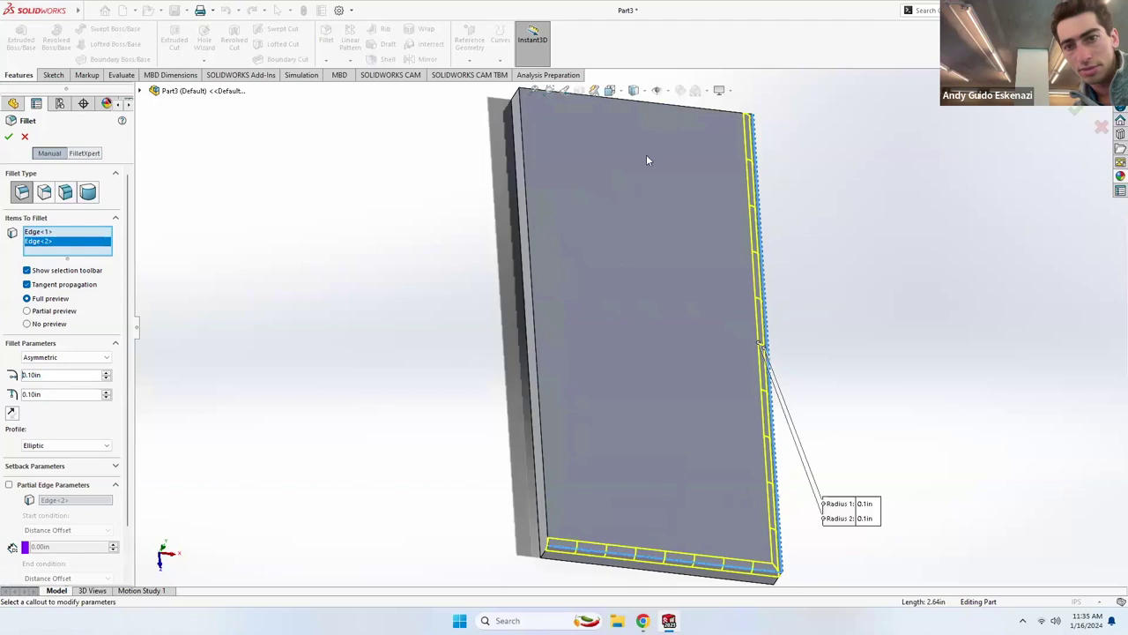
left_click(691, 108)
left_click(530, 226)
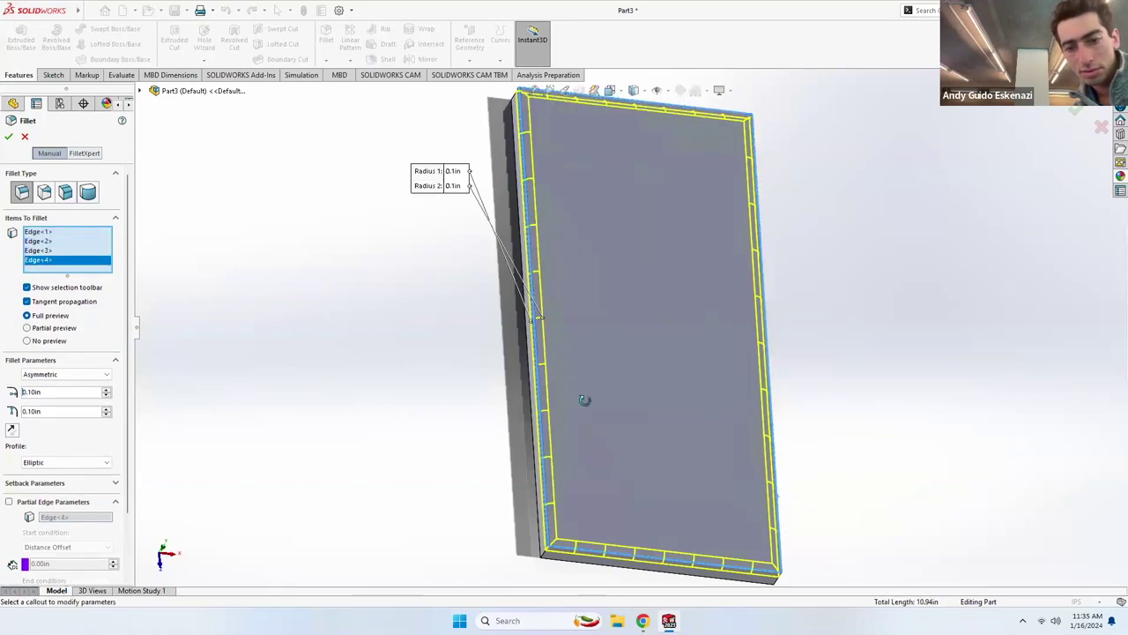
Add the near short end's two corner edges and the opposite face's adjoining short and long edges to the fillet.
middle_click_drag(585, 397, 674, 468)
left_click(773, 492)
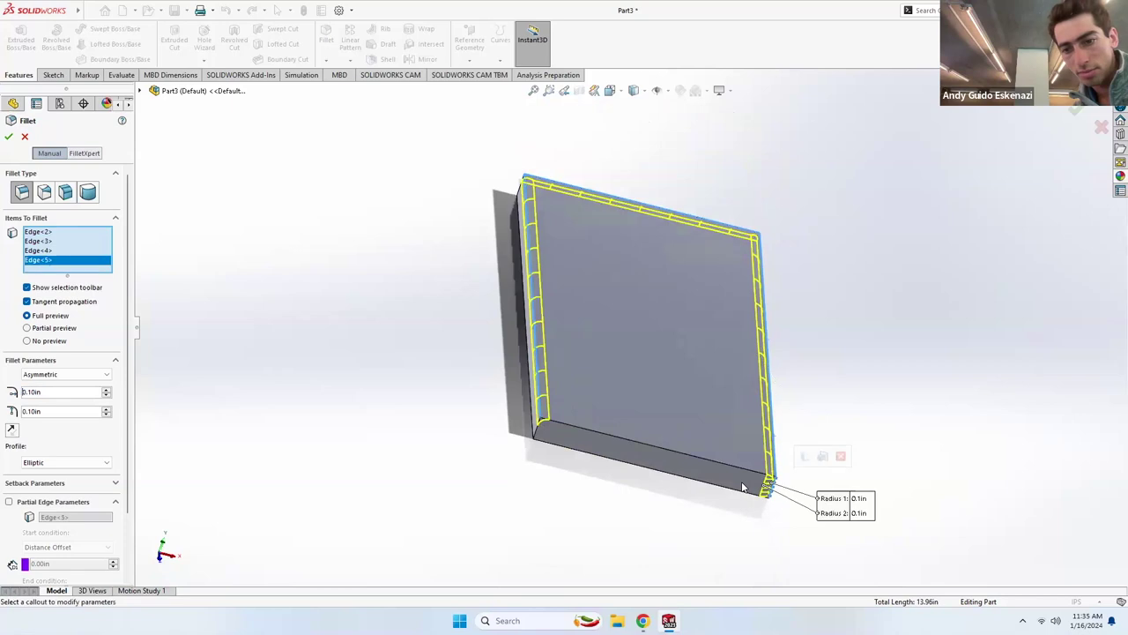
left_click(738, 470)
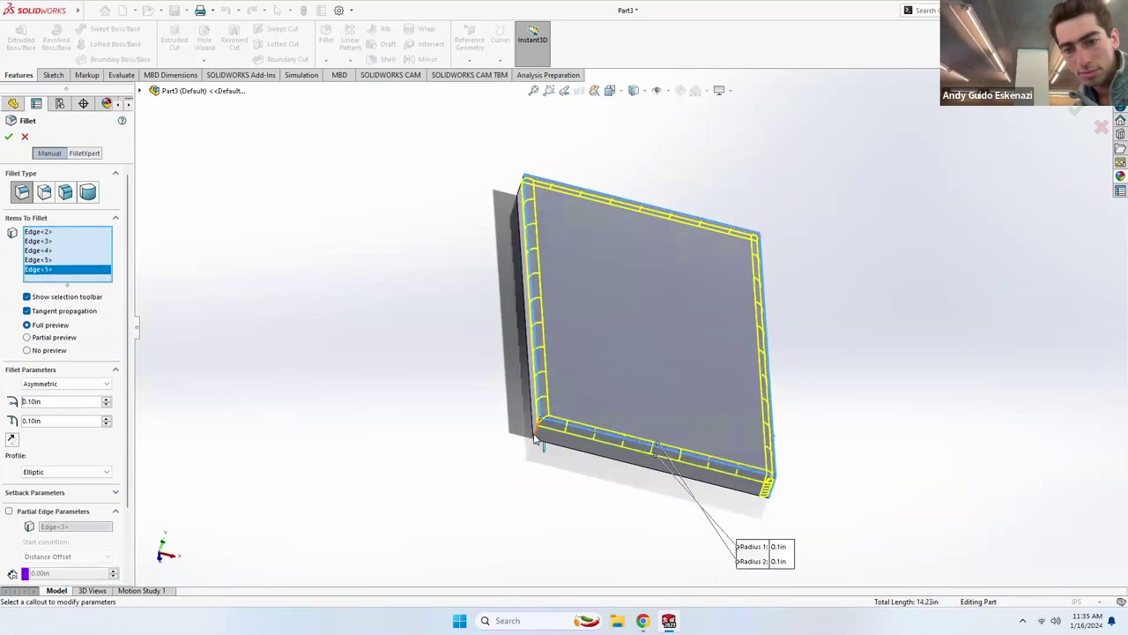
left_click(535, 437)
left_click(528, 425)
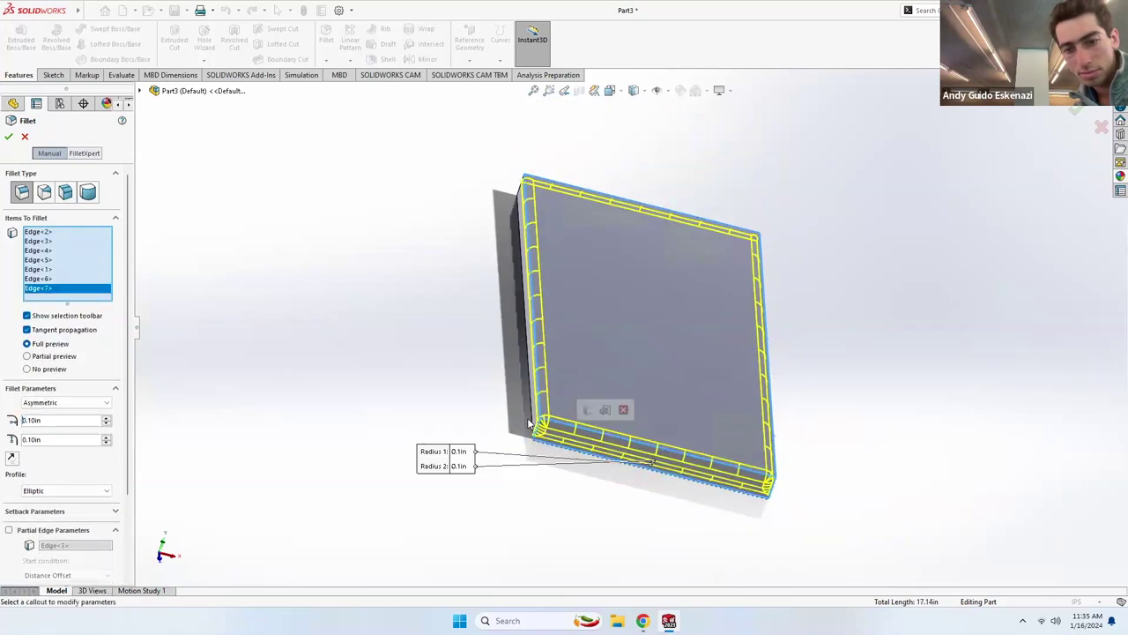
left_click(518, 375)
Add the far end's corner edges and the opposite face's remaining edges, then apply the 0.10 in fillet to the block.
middle_click_drag(517, 374, 620, 463)
scroll(587, 267, "down", 2)
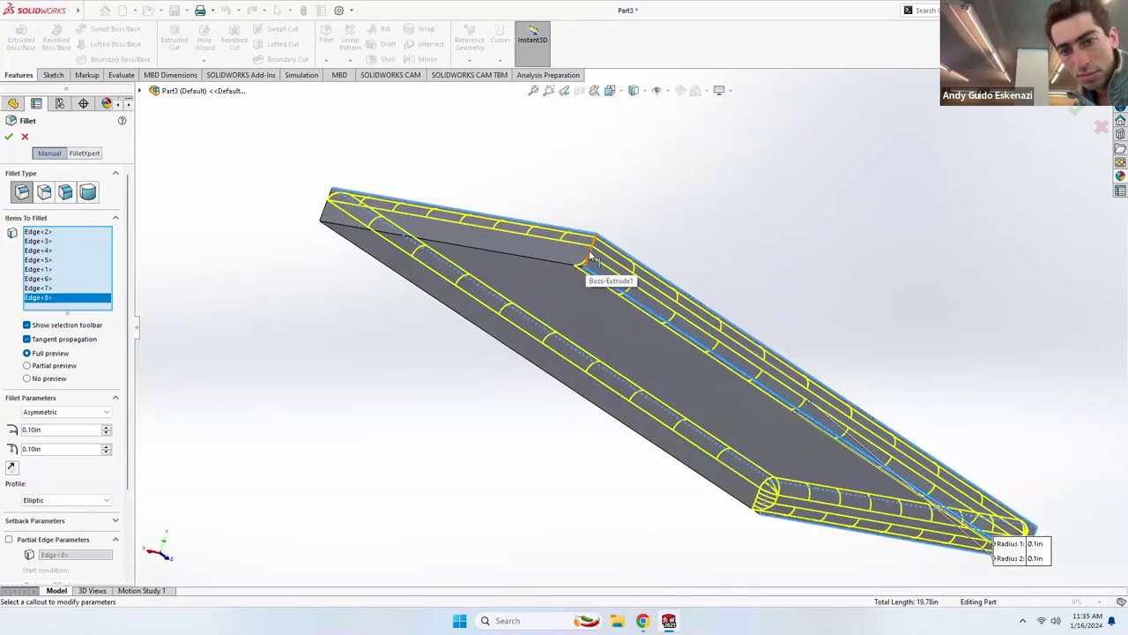
left_click(570, 267)
left_click(466, 303)
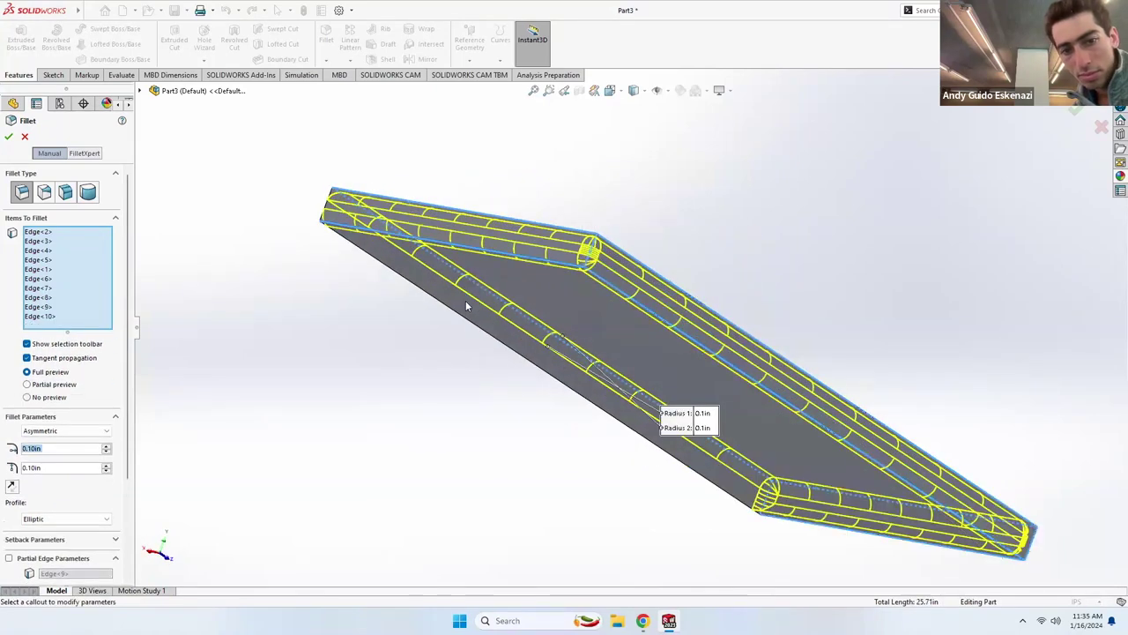
left_click(414, 290)
left_click(328, 211)
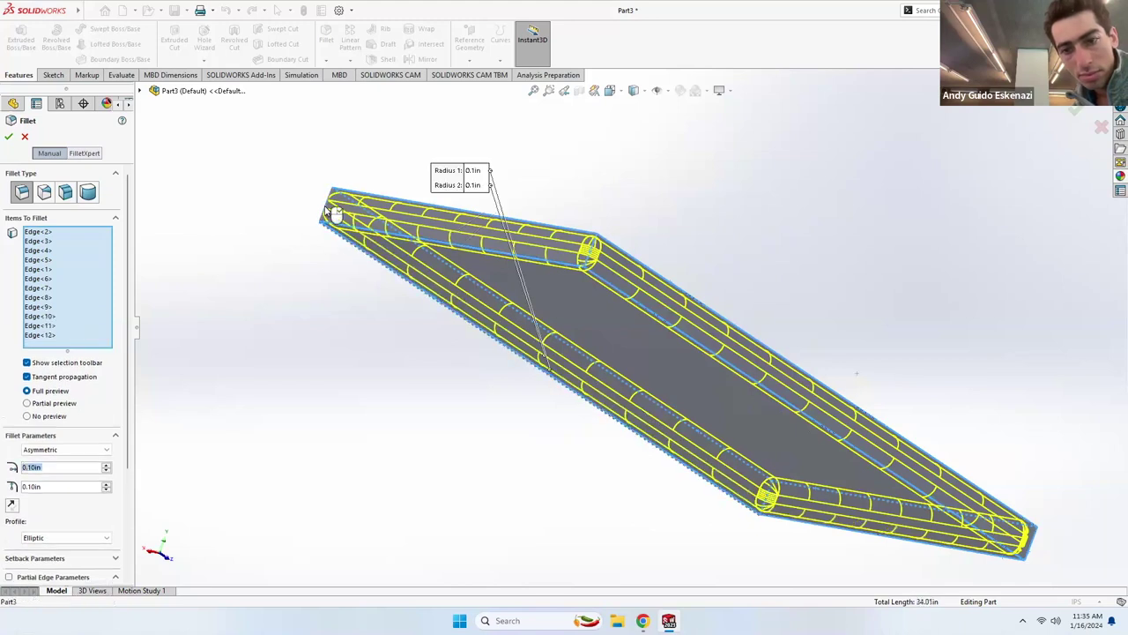
middle_click_drag(329, 234, 315, 401)
left_click(8, 138)
Examine the filleted edges and corners of the block and compare its shape with the iPhone 6 reference photo.
middle_click_drag(285, 270, 380, 358)
scroll(361, 368, "down", 4)
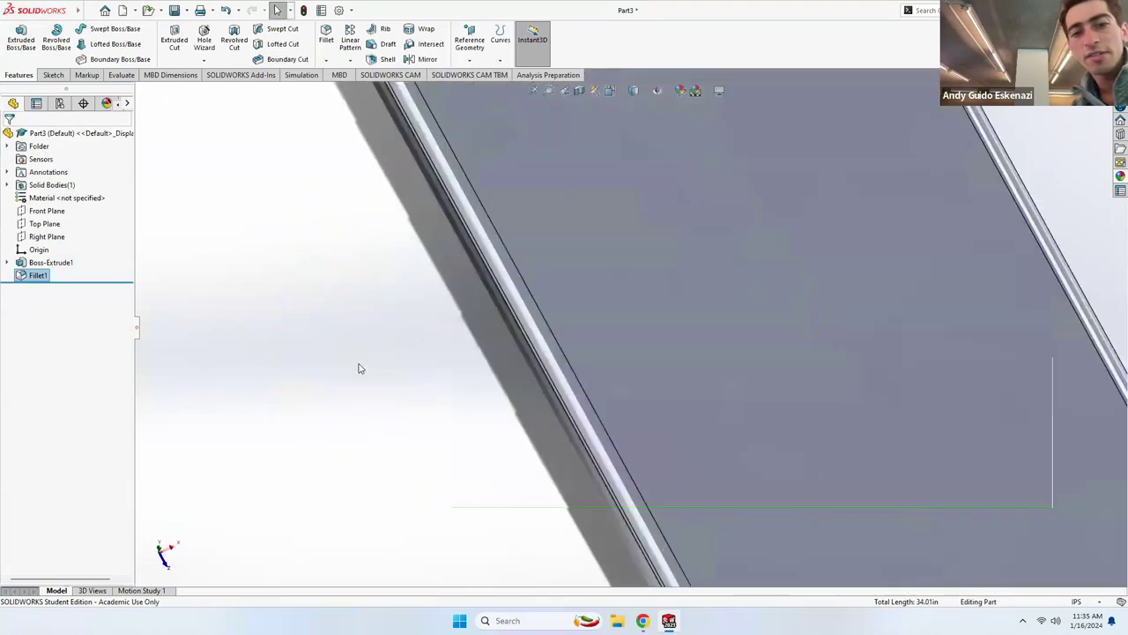
scroll(529, 291, "up", 6)
middle_click_drag(588, 270, 571, 298)
scroll(655, 309, "down", 3)
scroll(571, 298, "down", 2)
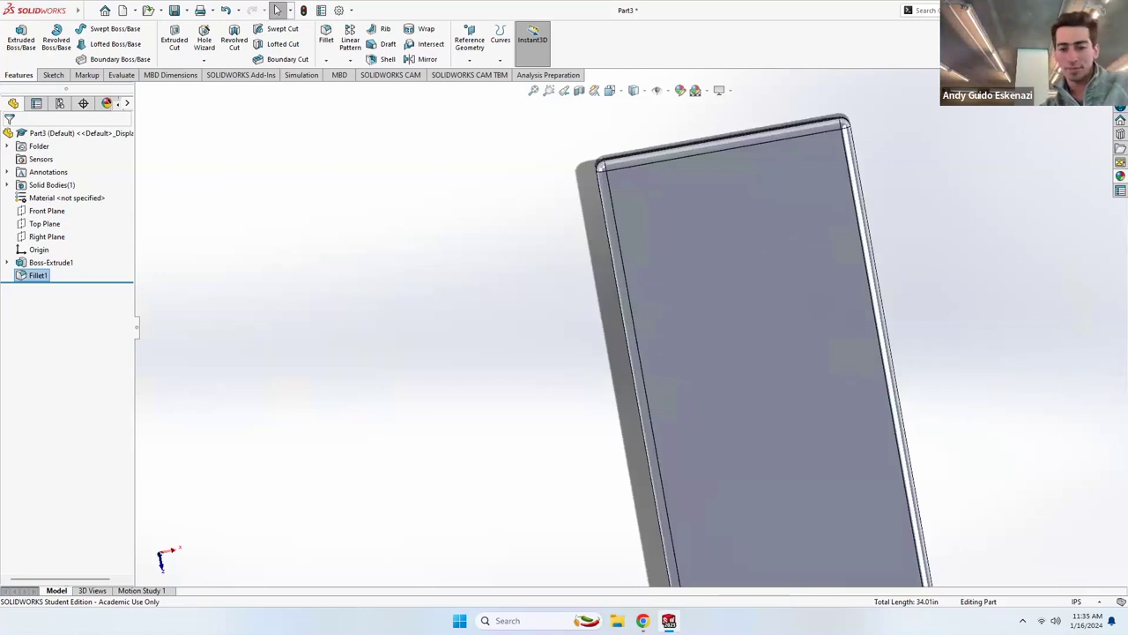
left_click(642, 621)
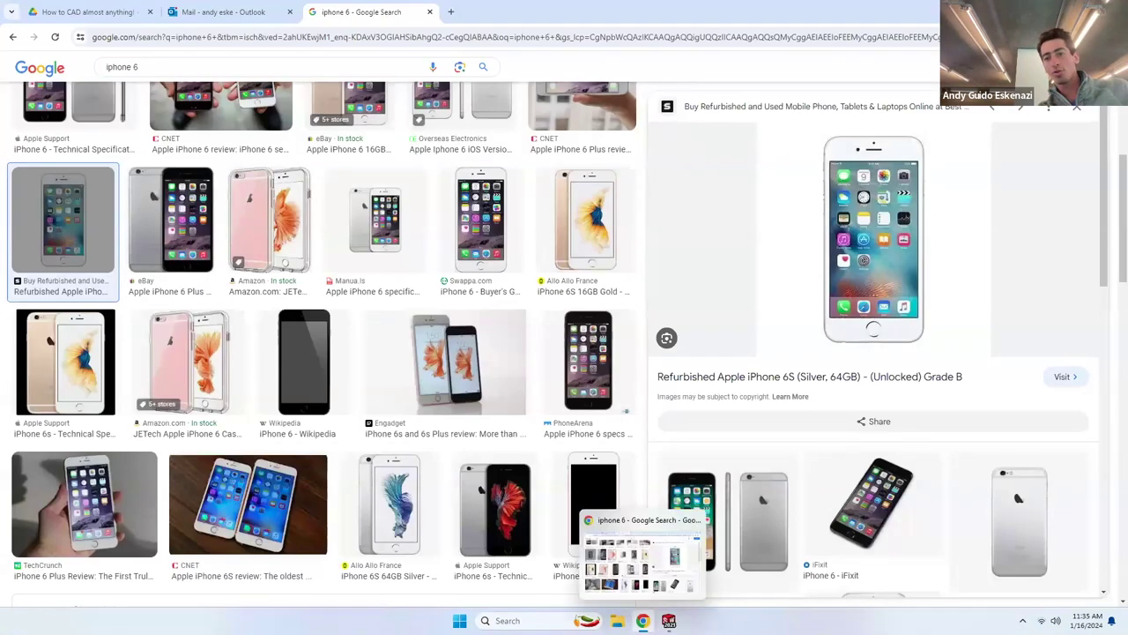
left_click(642, 621)
scroll(625, 376, "up", 3)
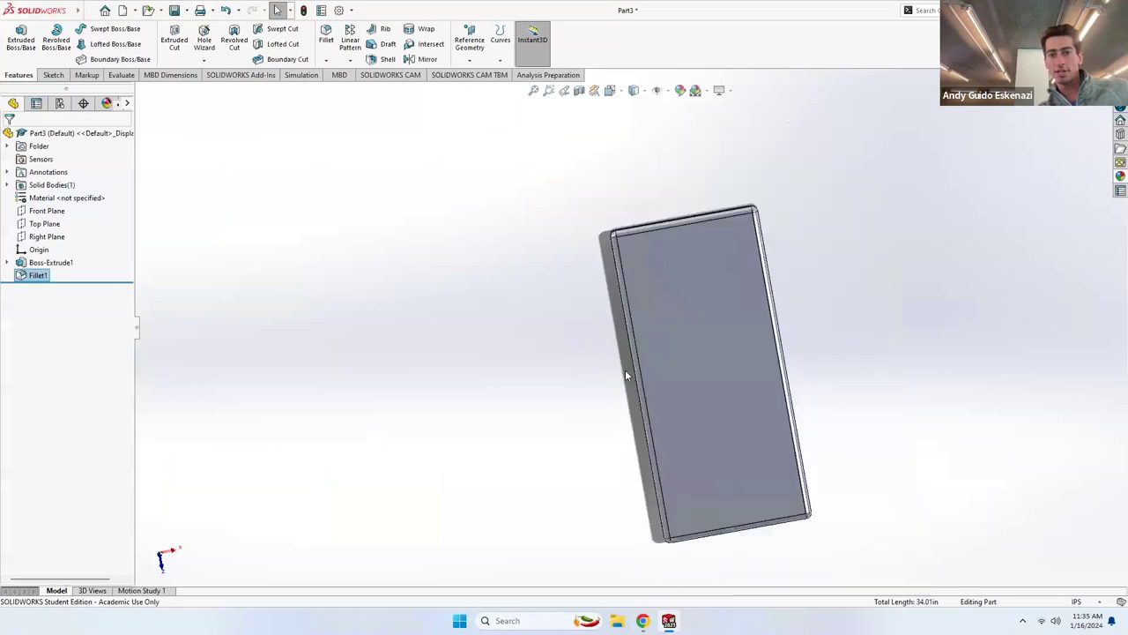
middle_click_drag(646, 380, 637, 386)
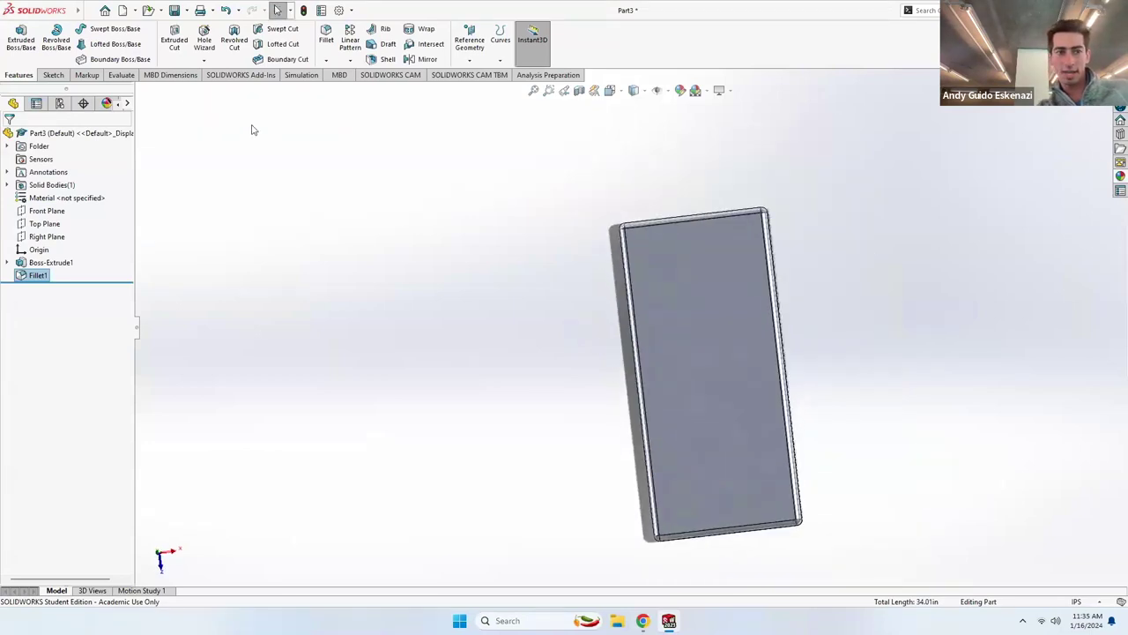
Sketch a center rectangle about 2.18 by 4.36 in on the block's large face, centered on the origin.
left_click(53, 76)
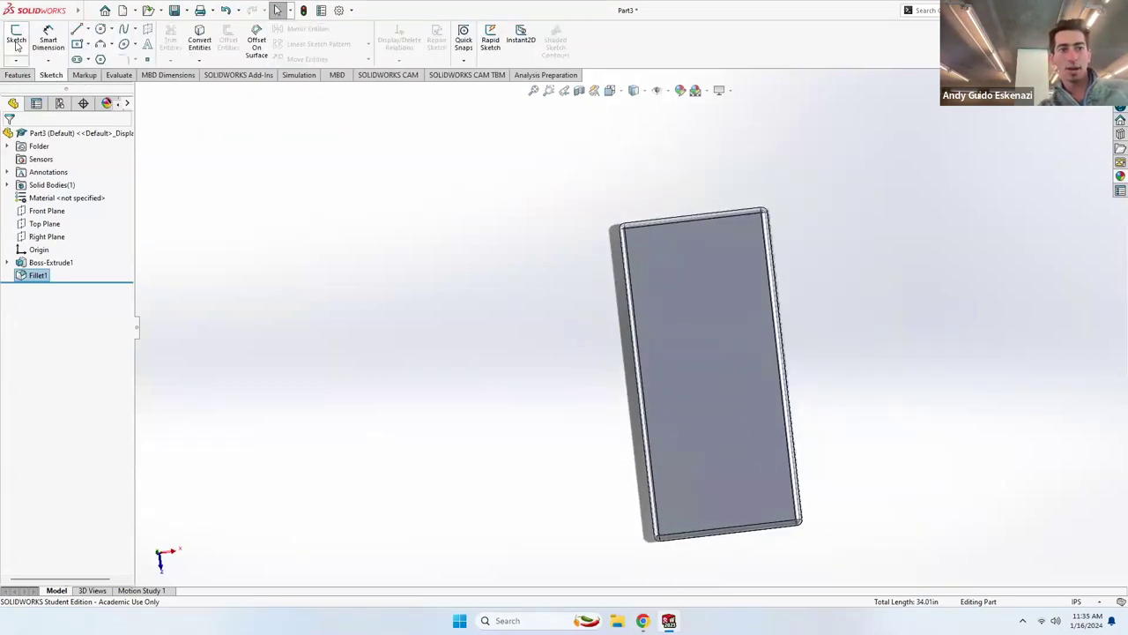
left_click(16, 39)
left_click(685, 355)
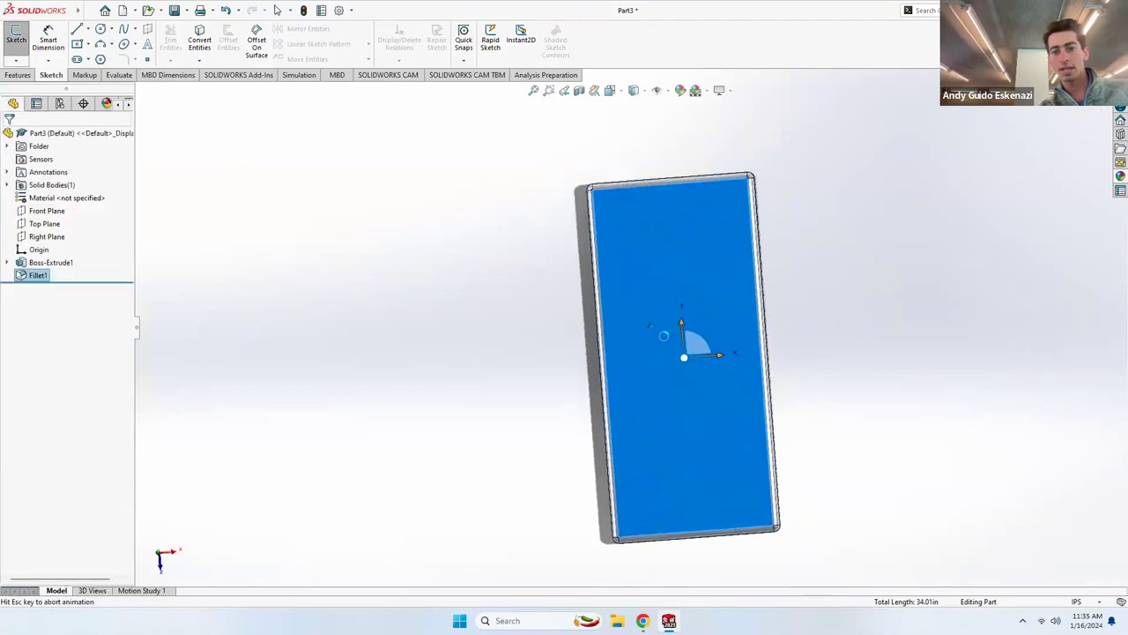
left_click(77, 45)
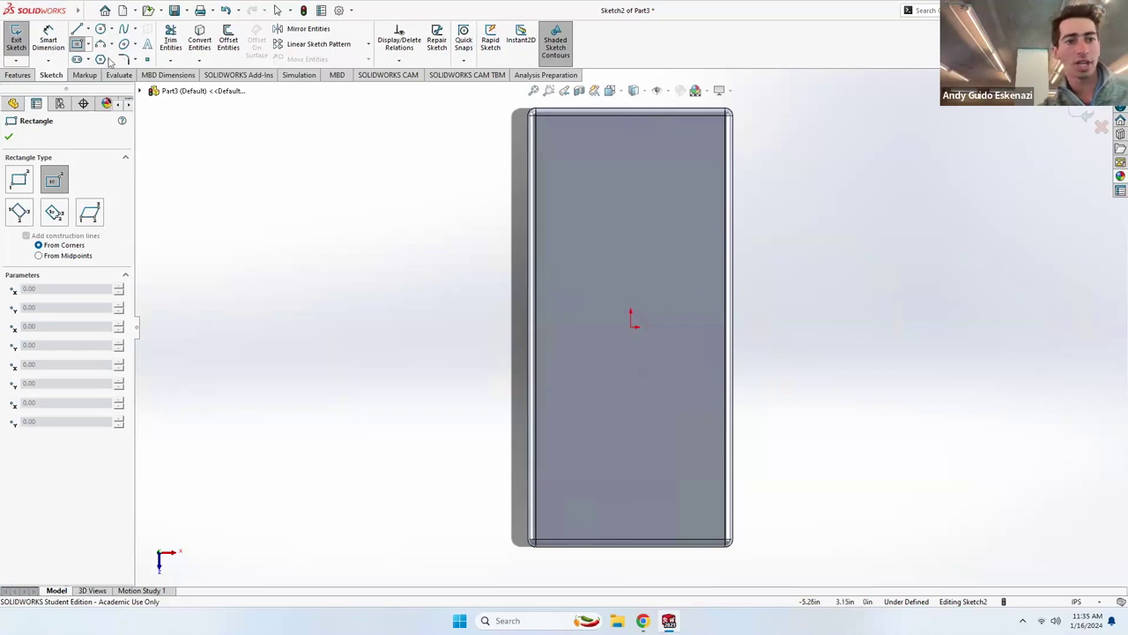
left_click(631, 322)
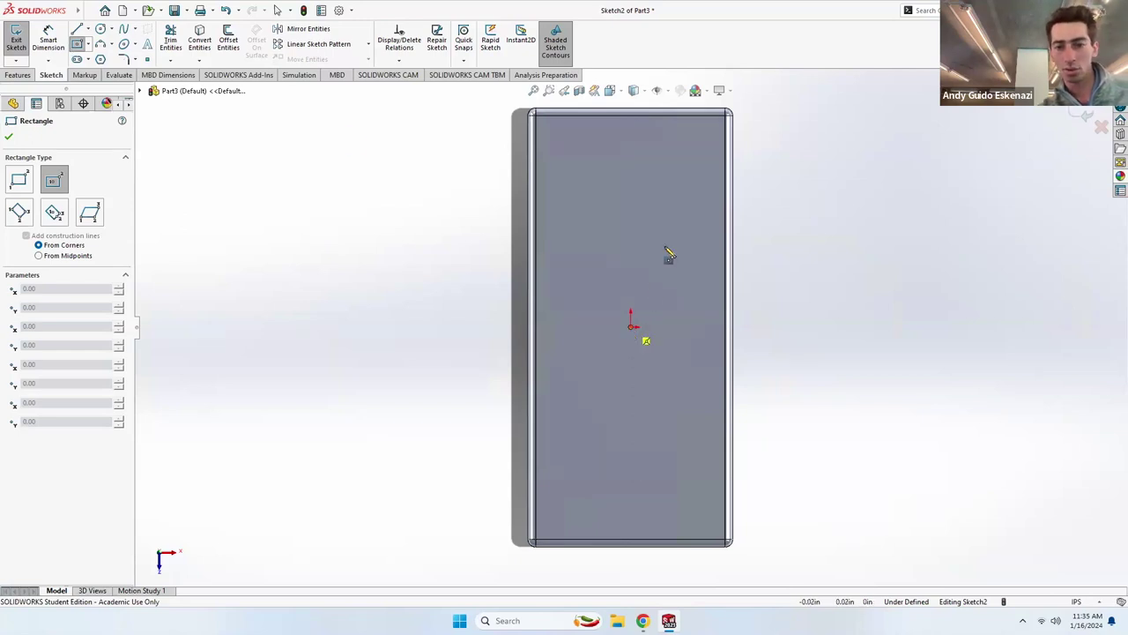
left_click(716, 160)
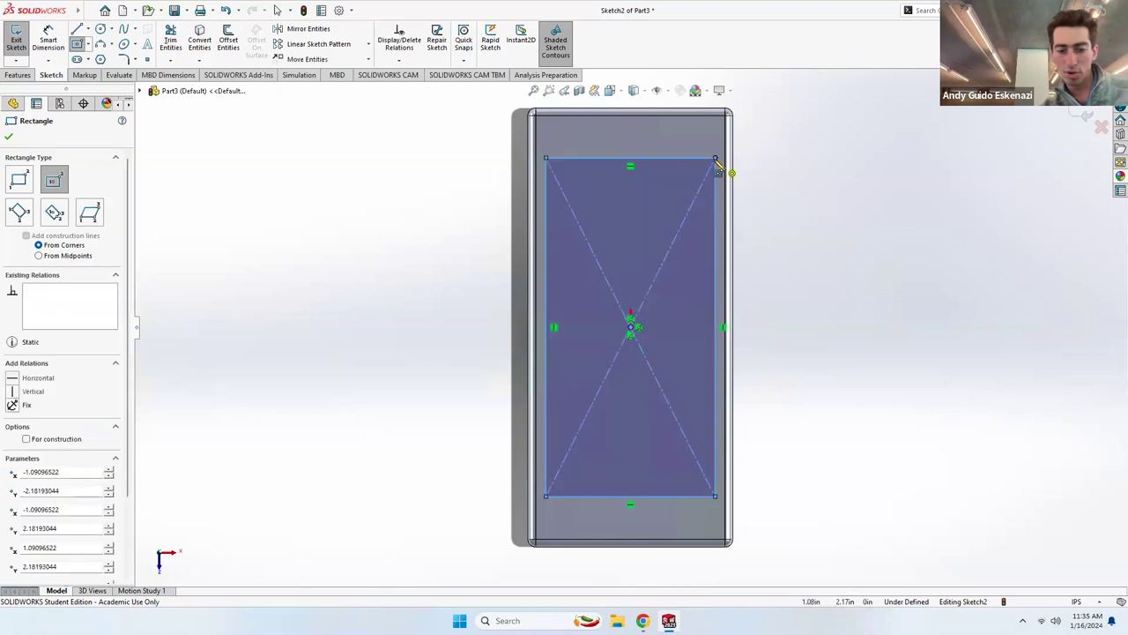
key("Escape")
Dimension the screen rectangle to 2.15 in wide and 4.35 in high.
left_click(49, 39)
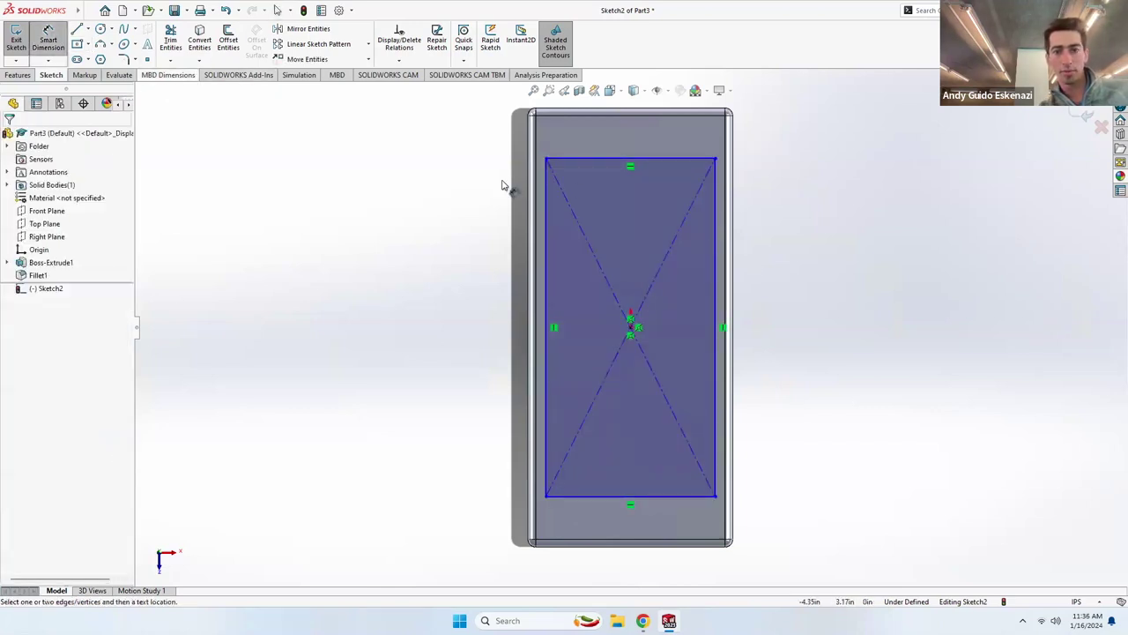
left_click(581, 162)
left_click(589, 142)
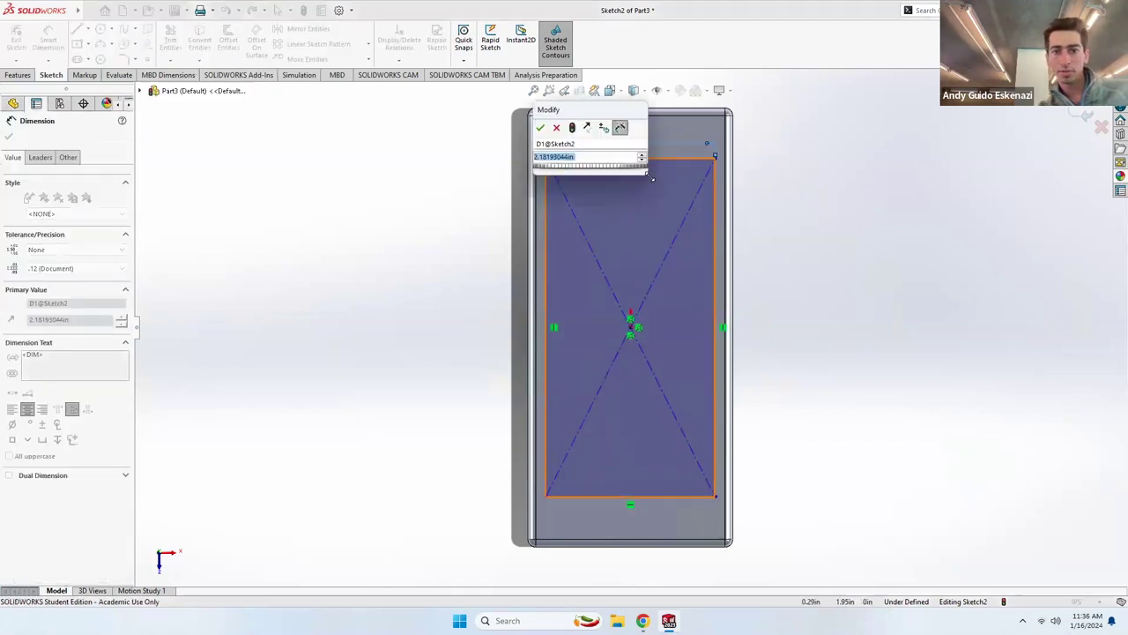
type("2.15")
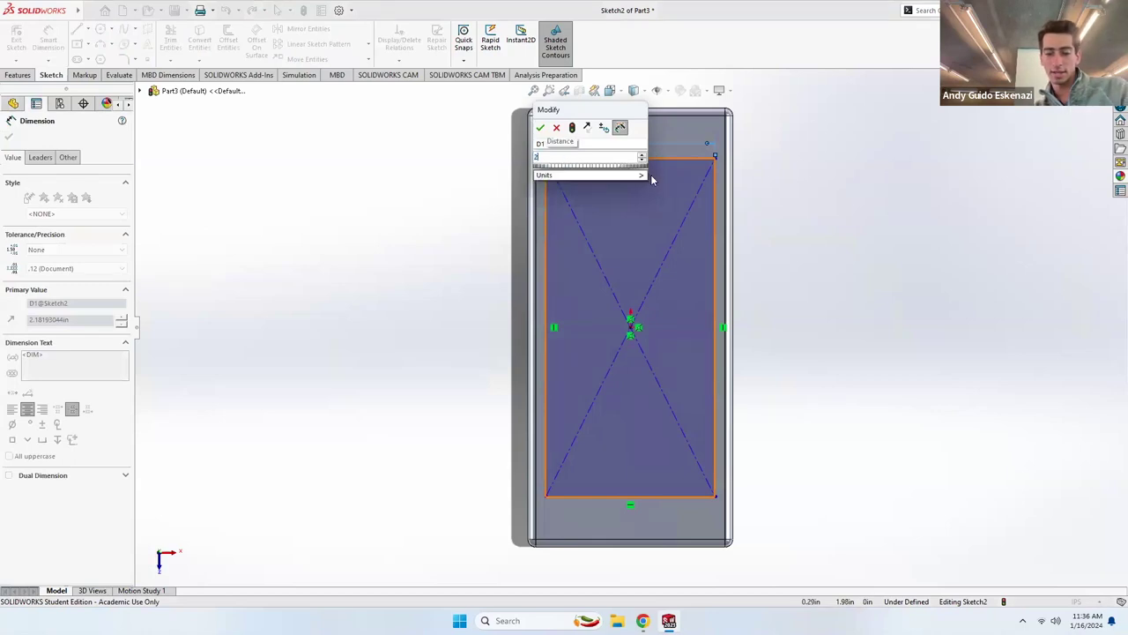
key("Return")
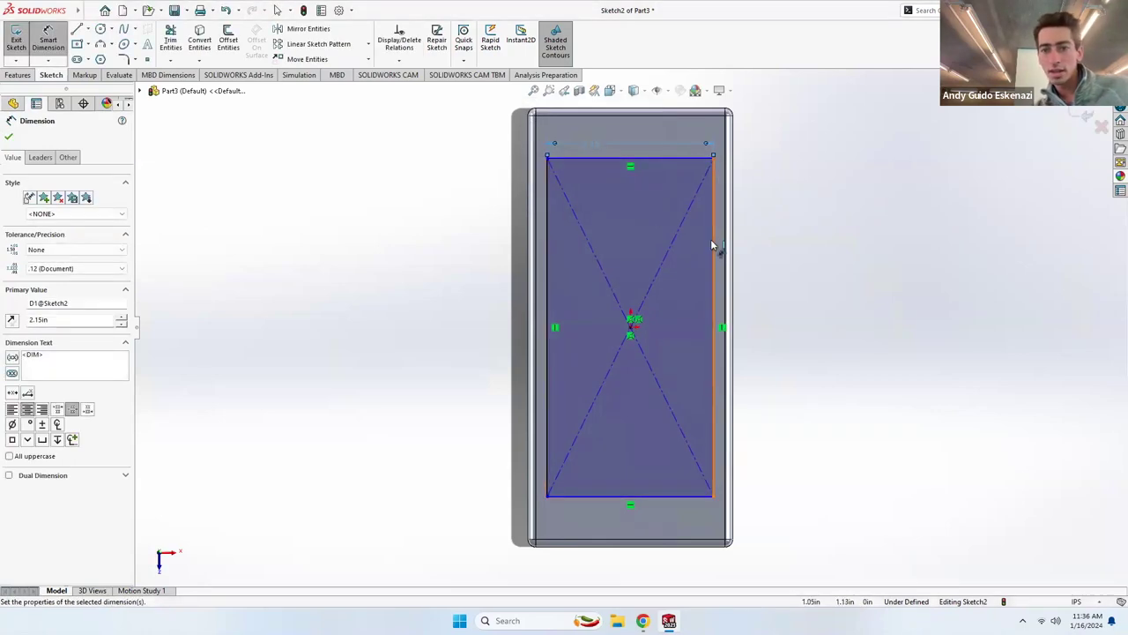
left_click(714, 239)
left_click(796, 253)
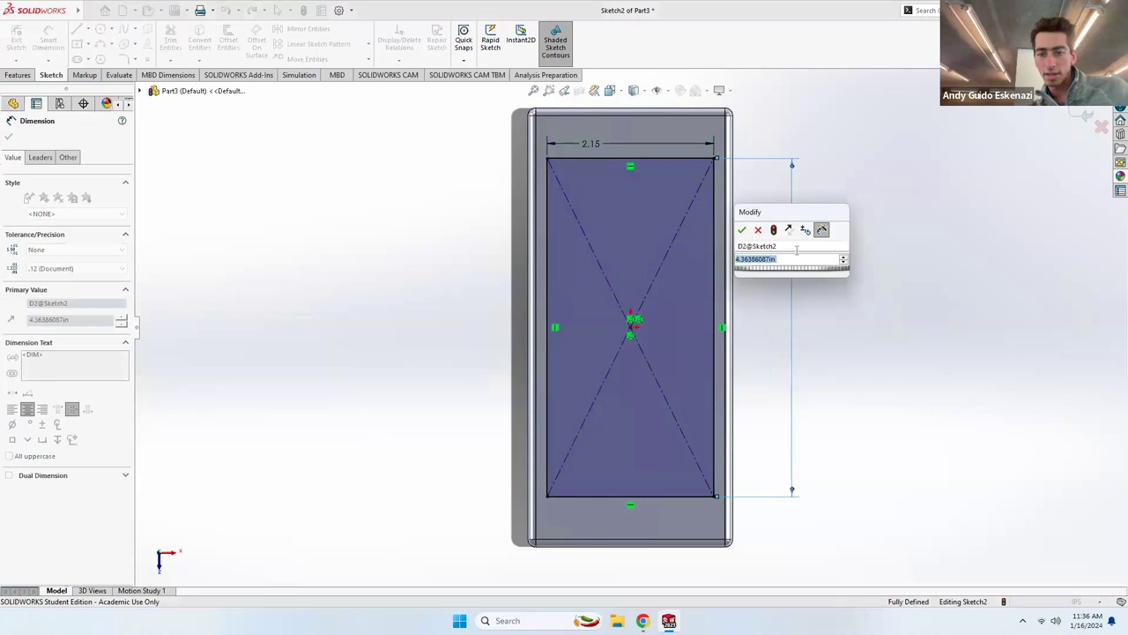
type("4.35")
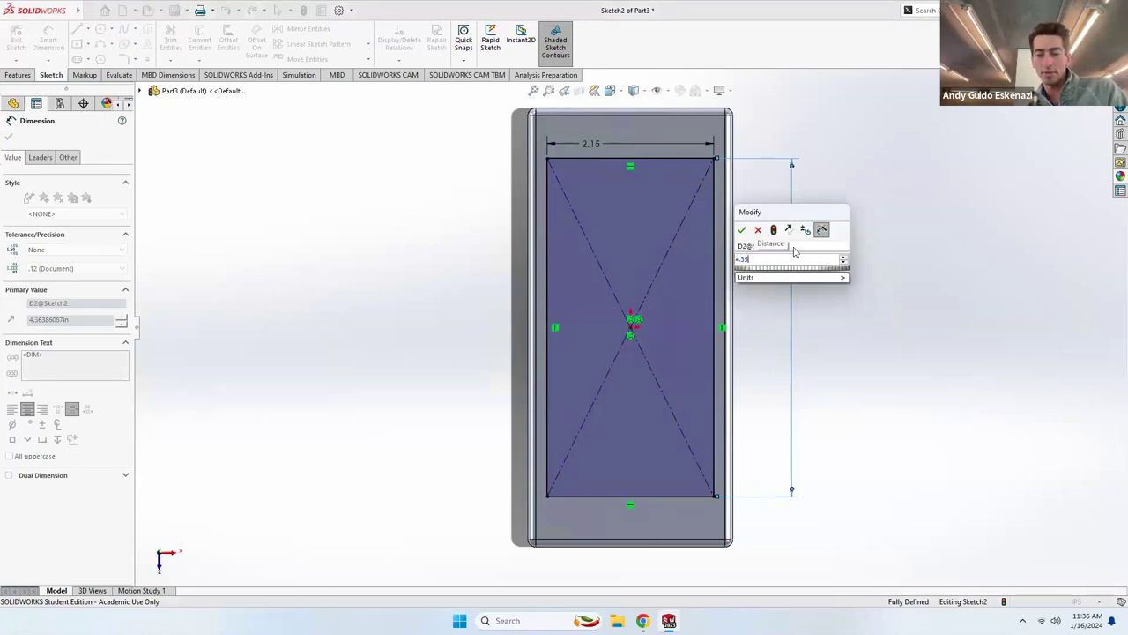
key("Return")
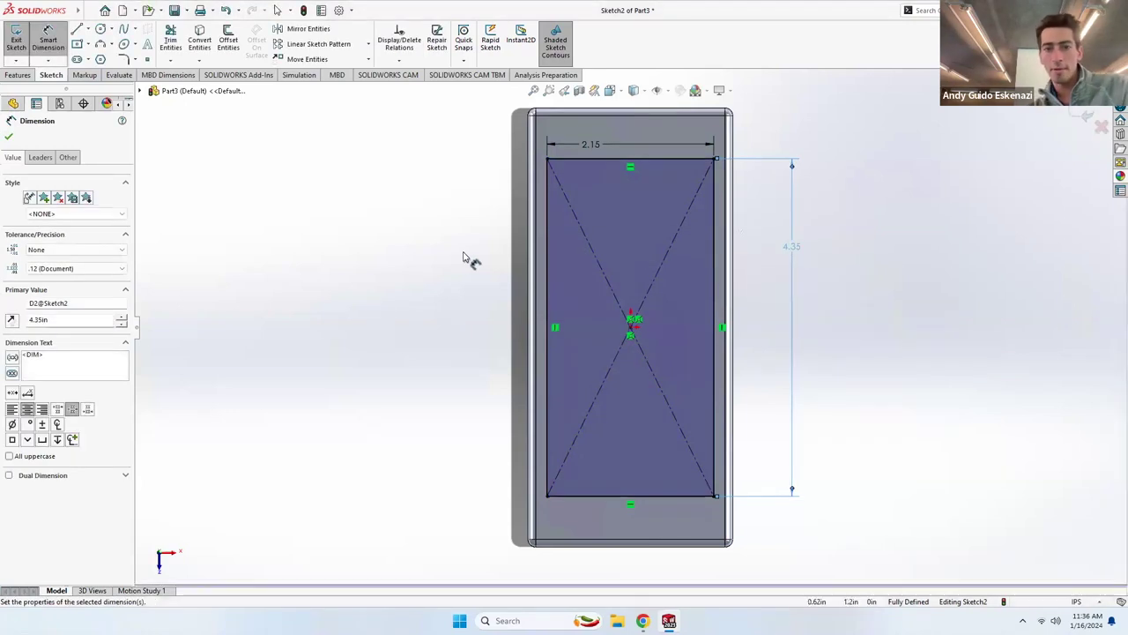
Cut-extrude the screen rectangle into the front face with a blind depth of 0.001 in.
left_click(20, 76)
left_click(174, 41)
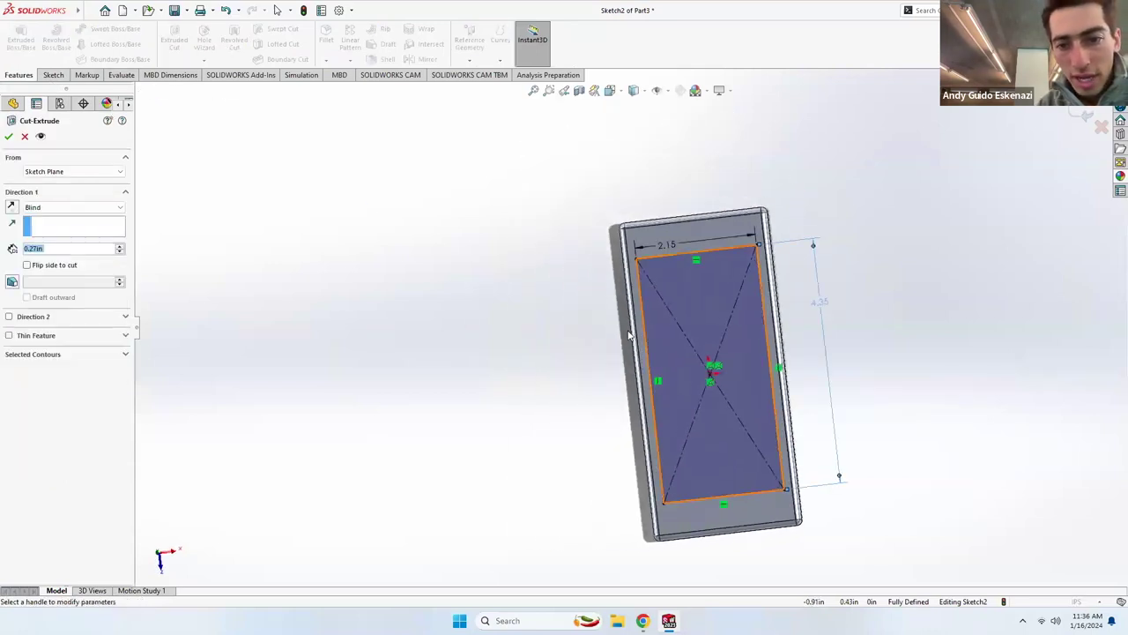
type(".001")
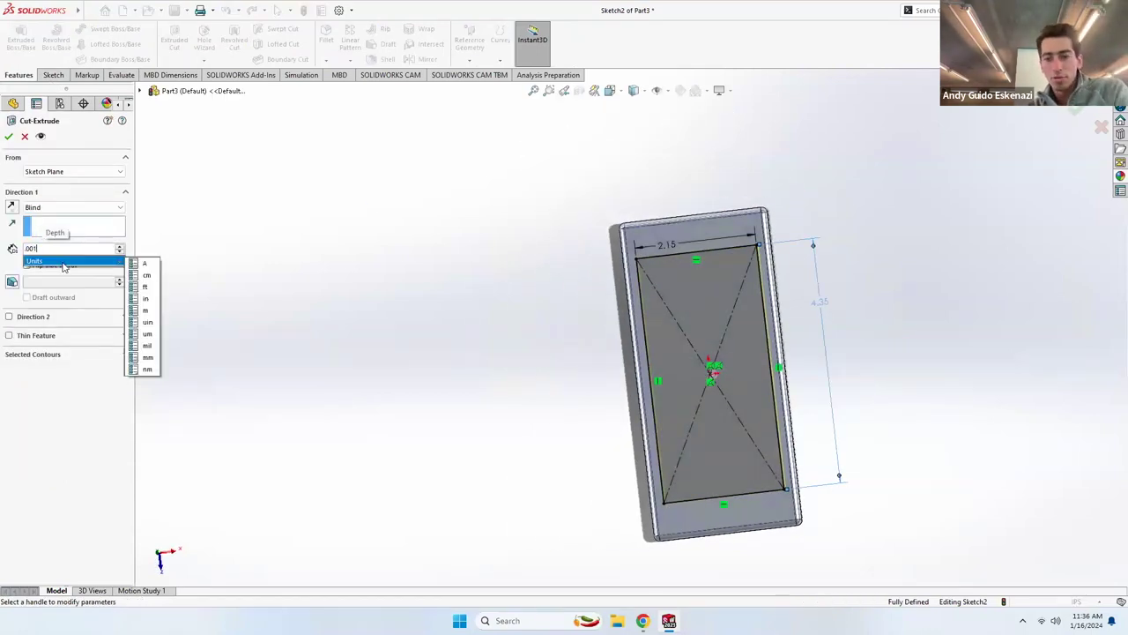
key("Return")
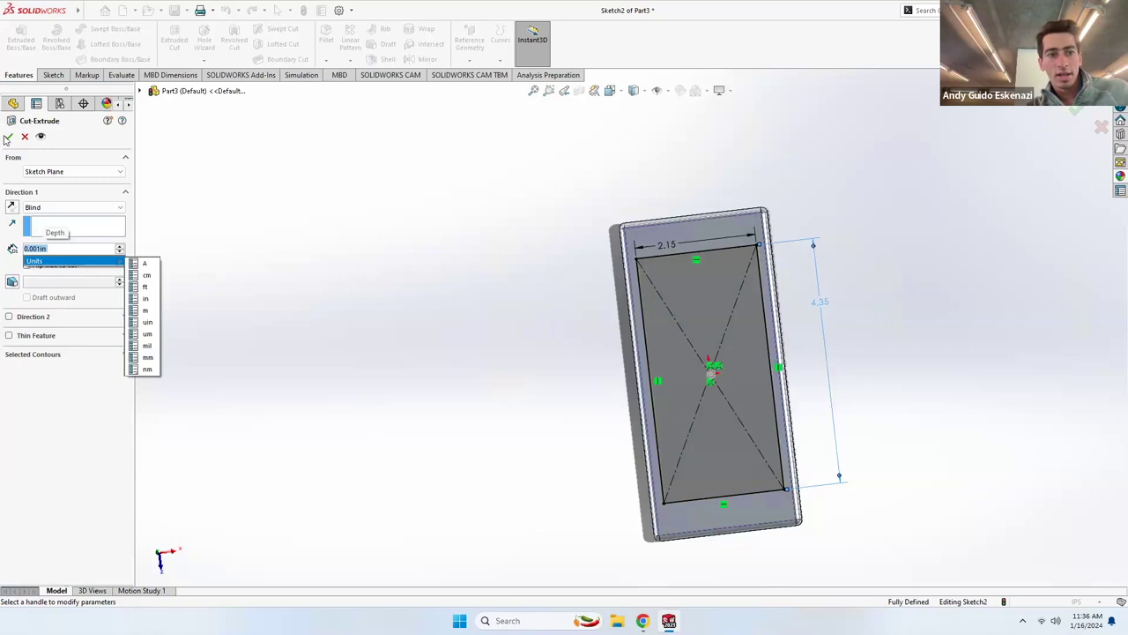
left_click(8, 137)
middle_click_drag(458, 320, 506, 315)
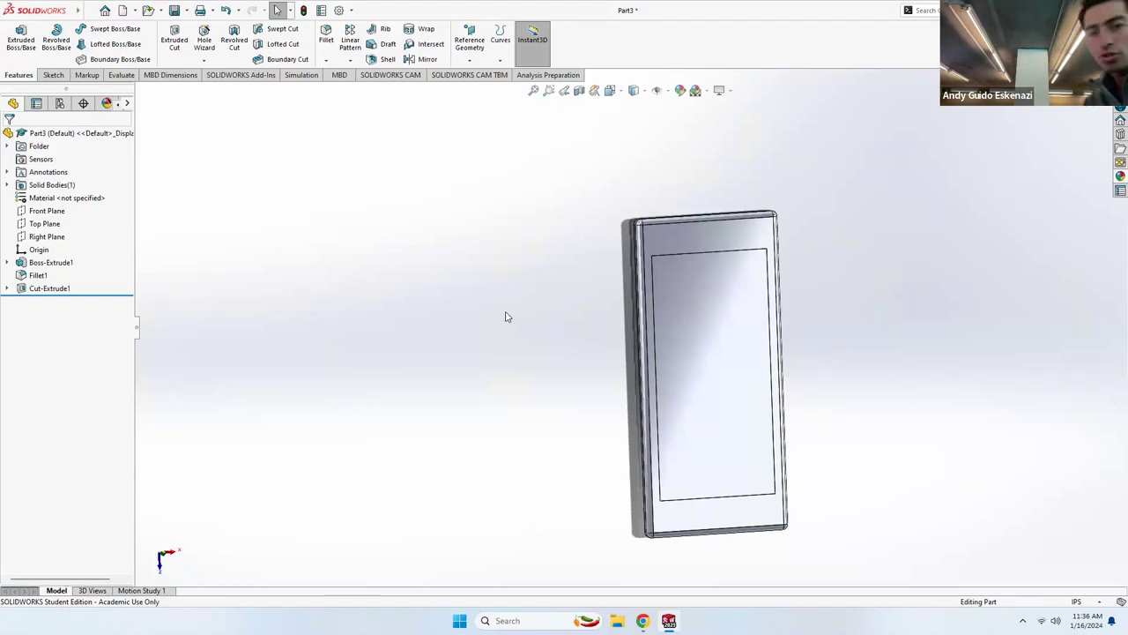
Open the recent iPhone6 part, examine its shape and feature list, return to Part3 and check the iPhone 6 reference photo in Chrome.
left_click(86, 12)
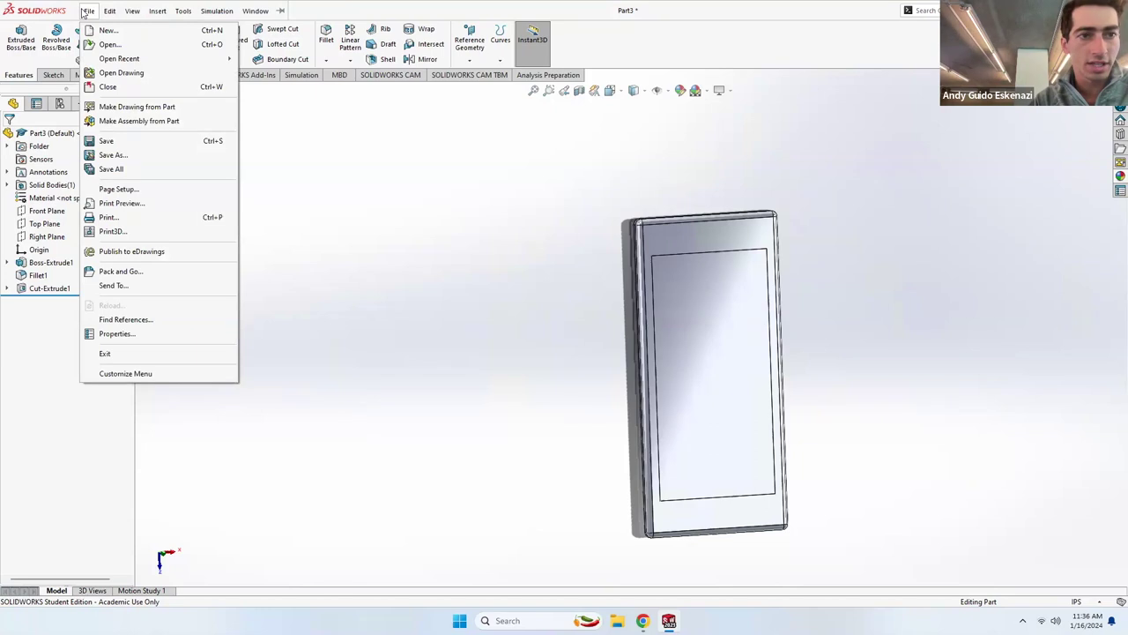
mouse_move(128, 58)
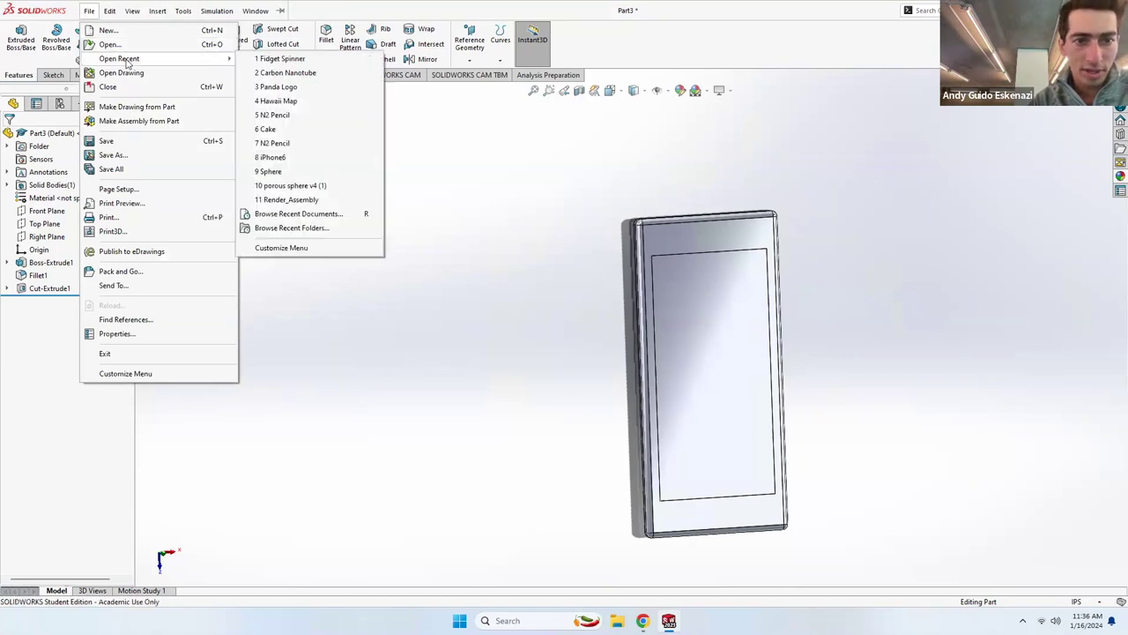
left_click(275, 158)
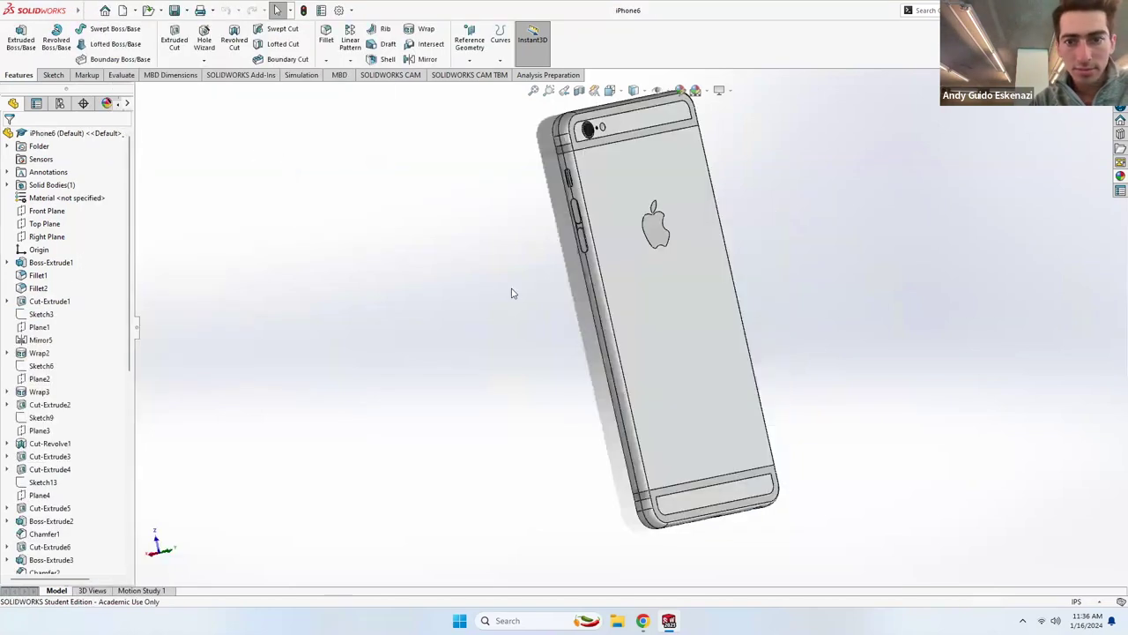
scroll(661, 298, "up", 3)
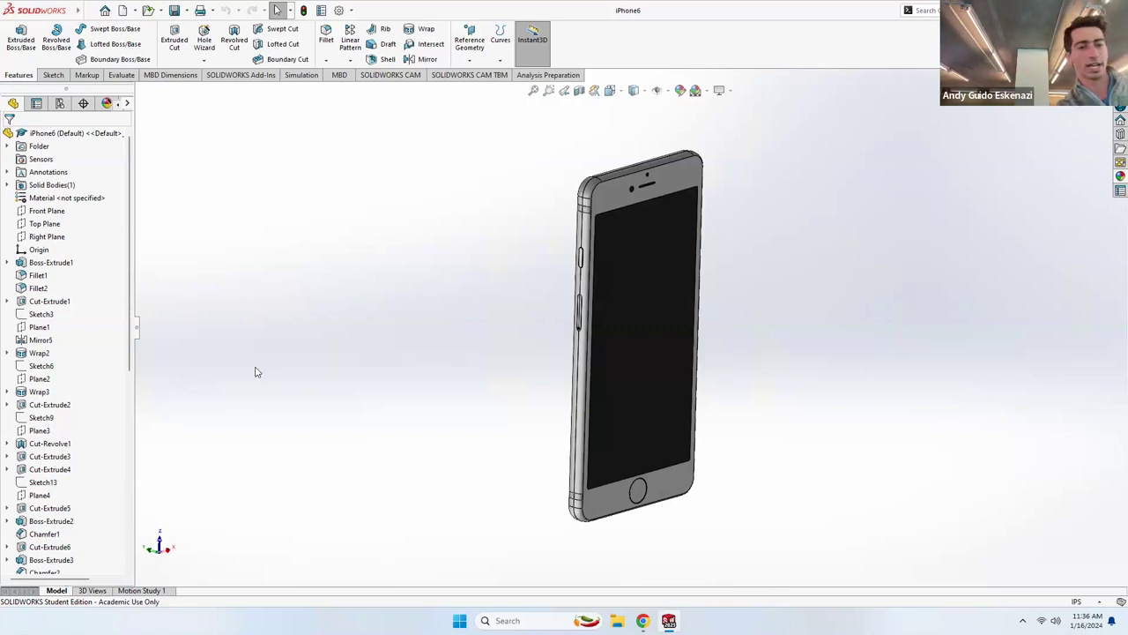
scroll(74, 360, "down", 10)
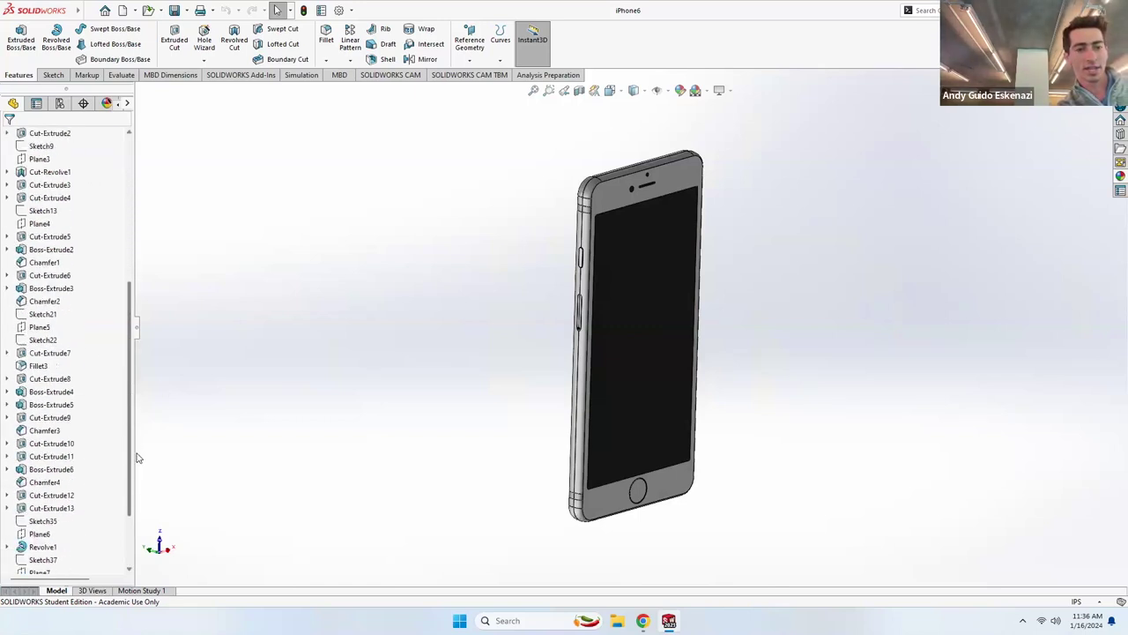
left_click_drag(131, 512, 132, 295)
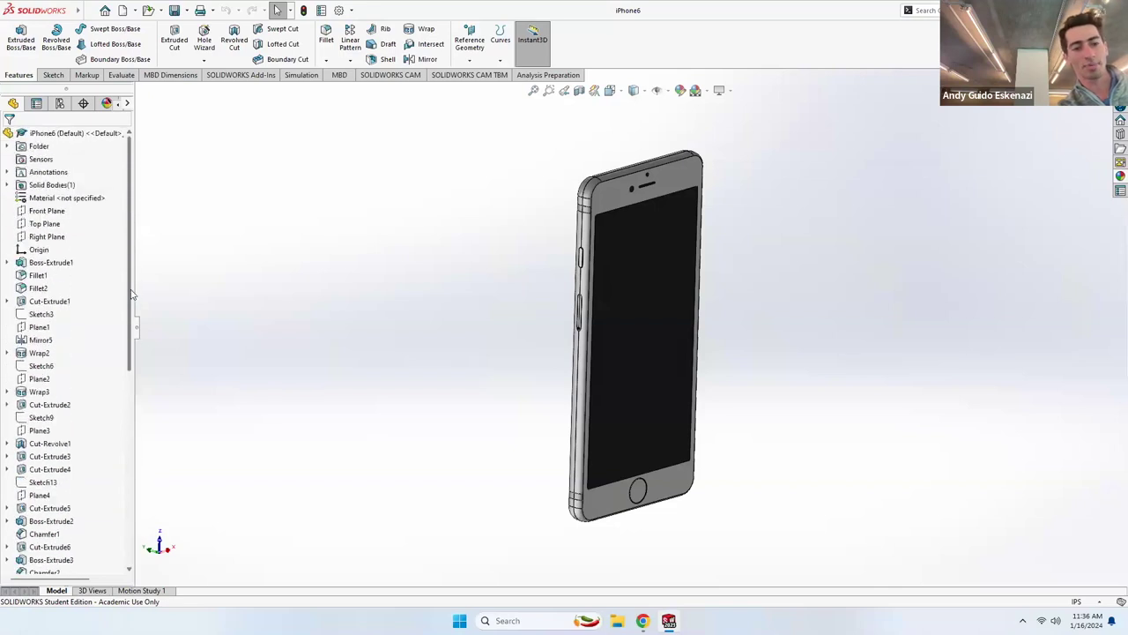
middle_click_drag(481, 335, 751, 414)
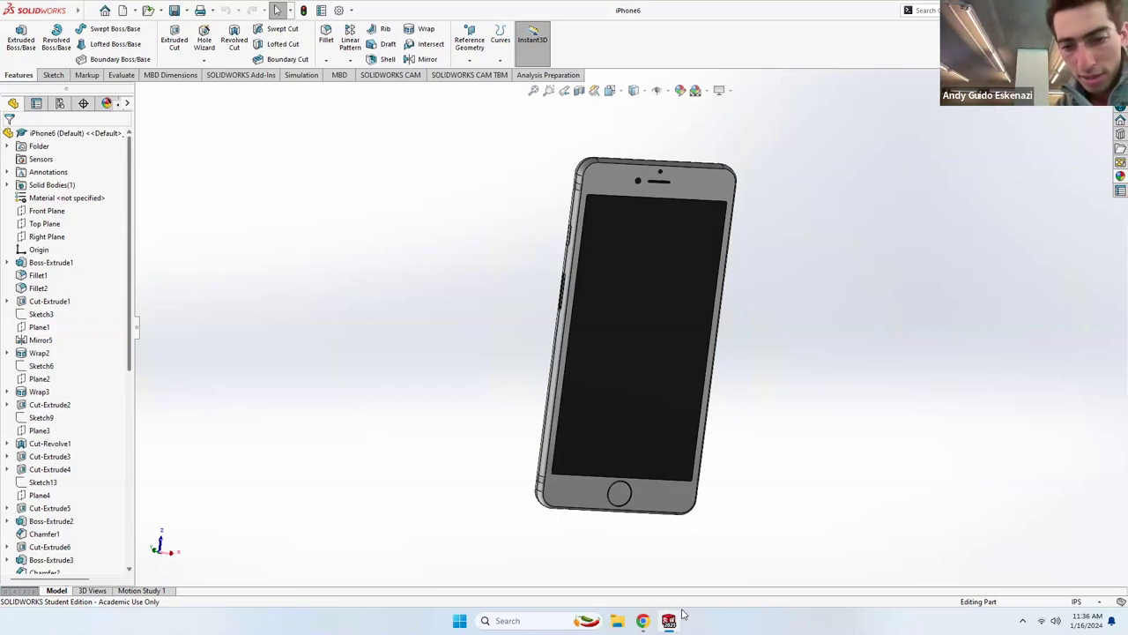
mouse_move(672, 619)
left_click(748, 576)
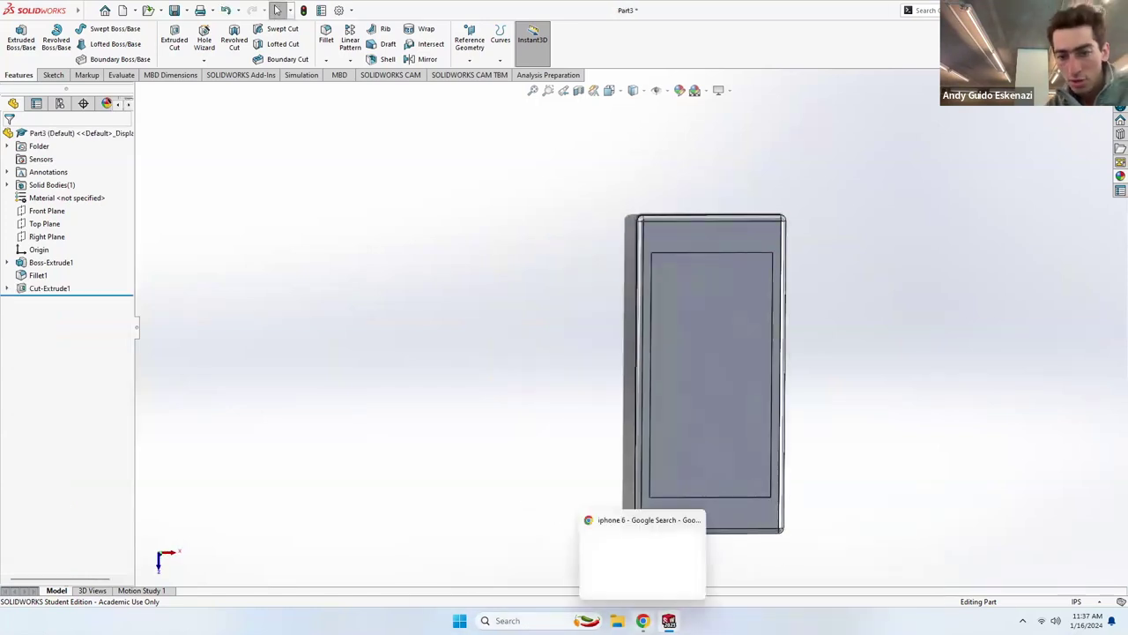
left_click(643, 620)
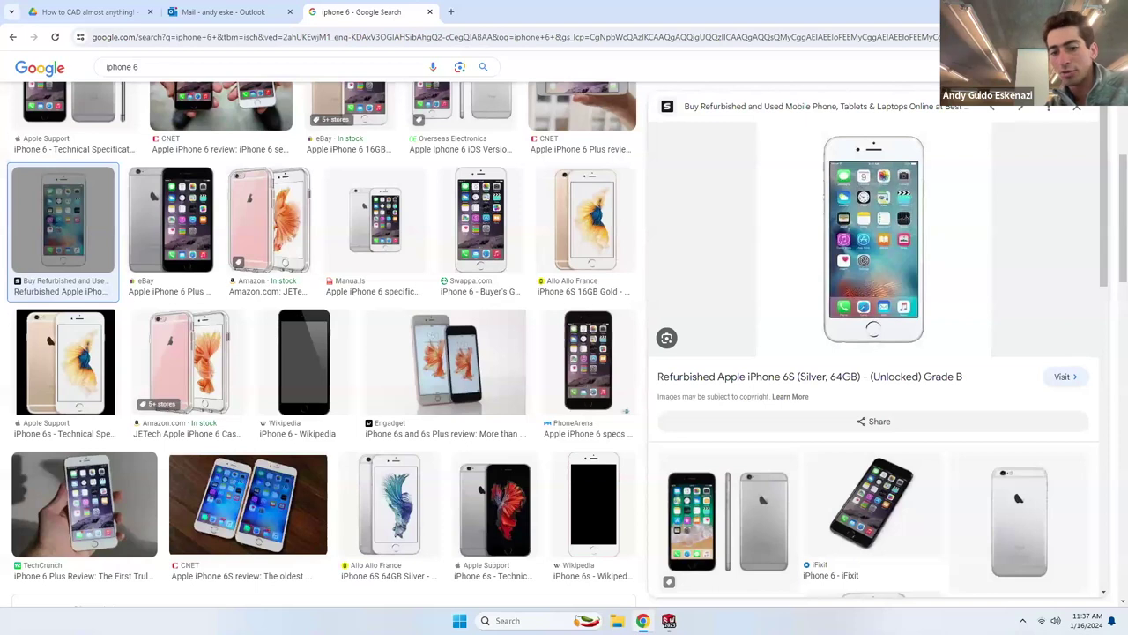
key("alt+Tab")
Start a sketch on the phone's front face and draw a circle about 0.56 in in diameter below the screen, off-center near the corner.
scroll(696, 529, "down", 5)
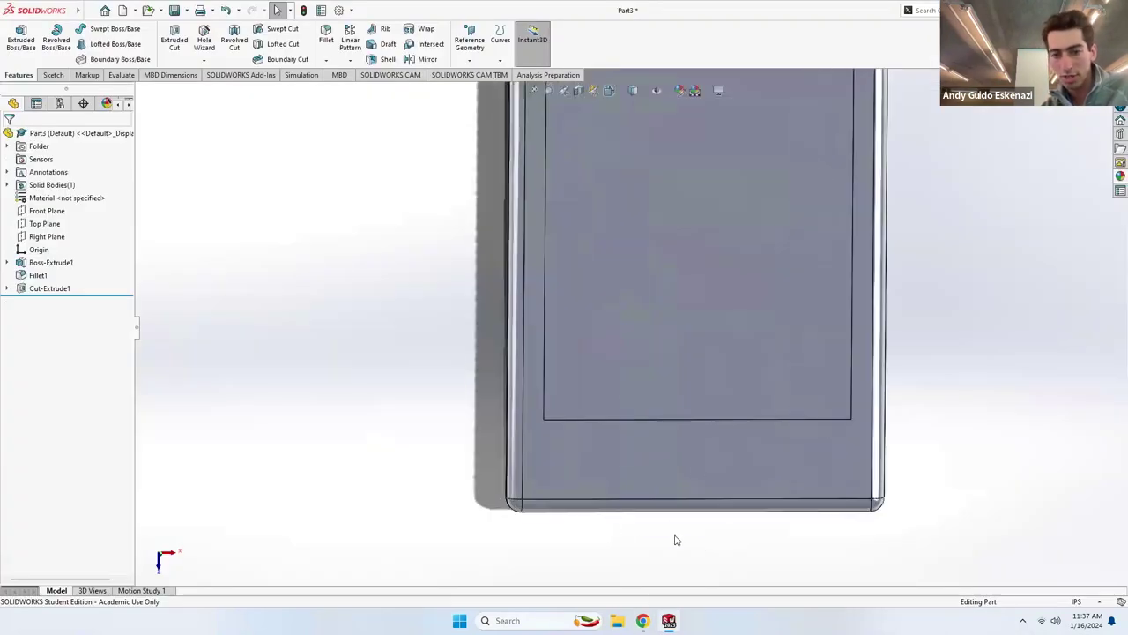
left_click(53, 75)
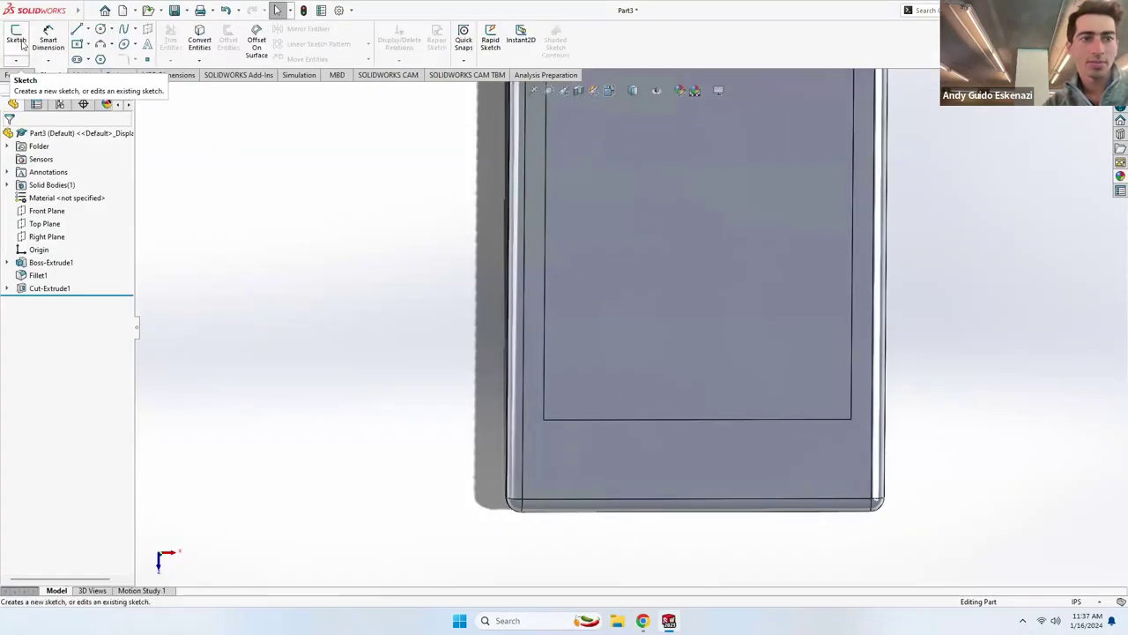
left_click(18, 39)
left_click(675, 458)
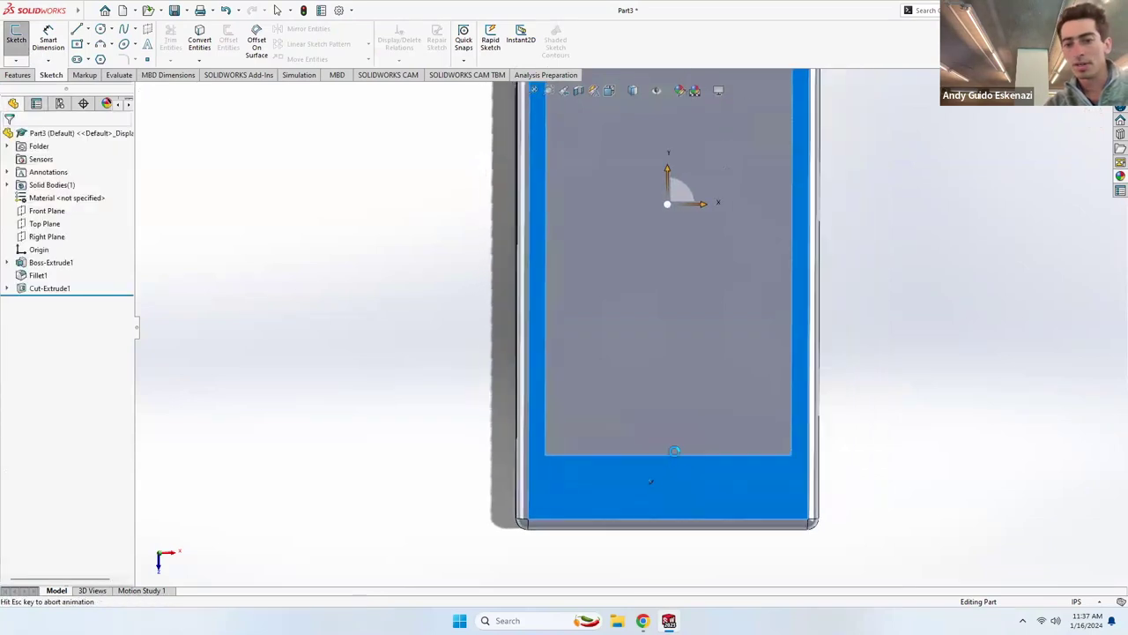
scroll(659, 534, "down", 4)
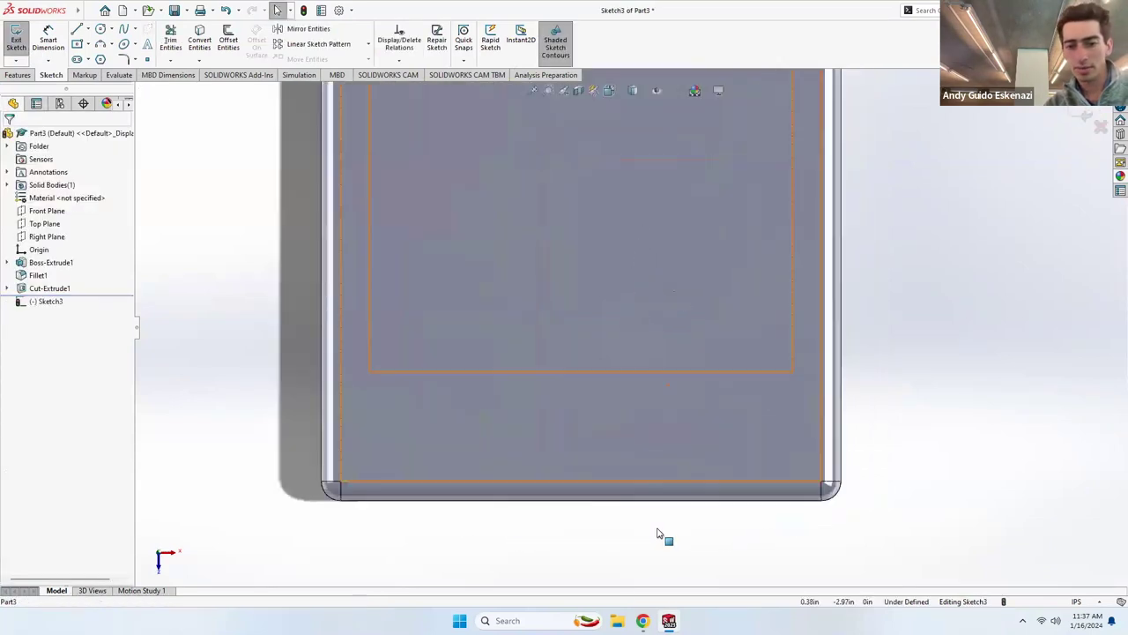
left_click(89, 31)
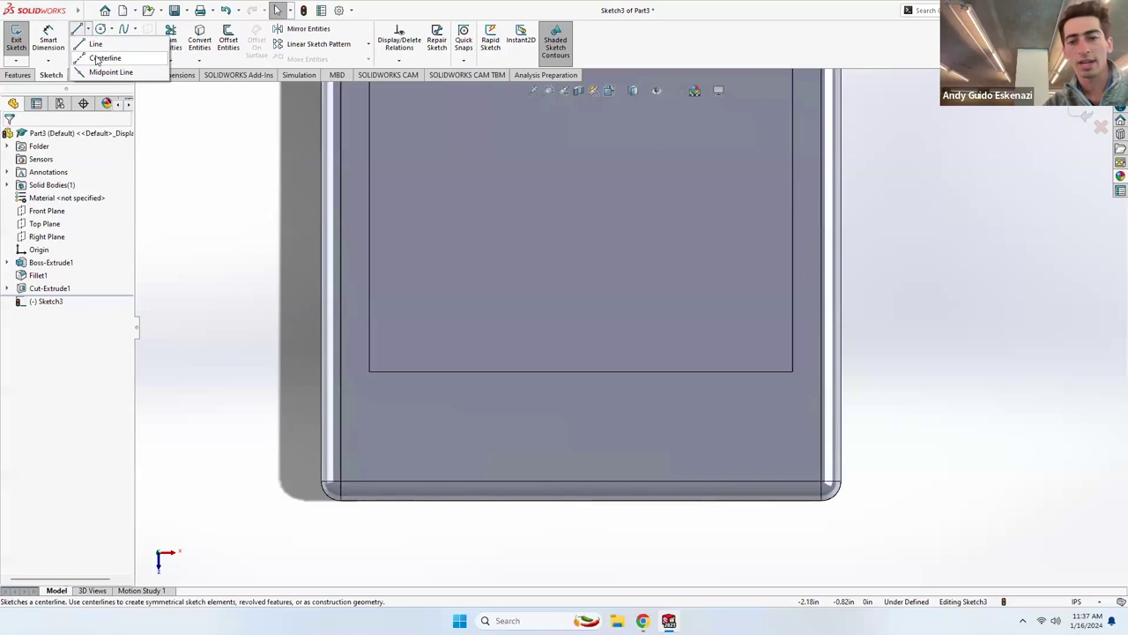
left_click(100, 29)
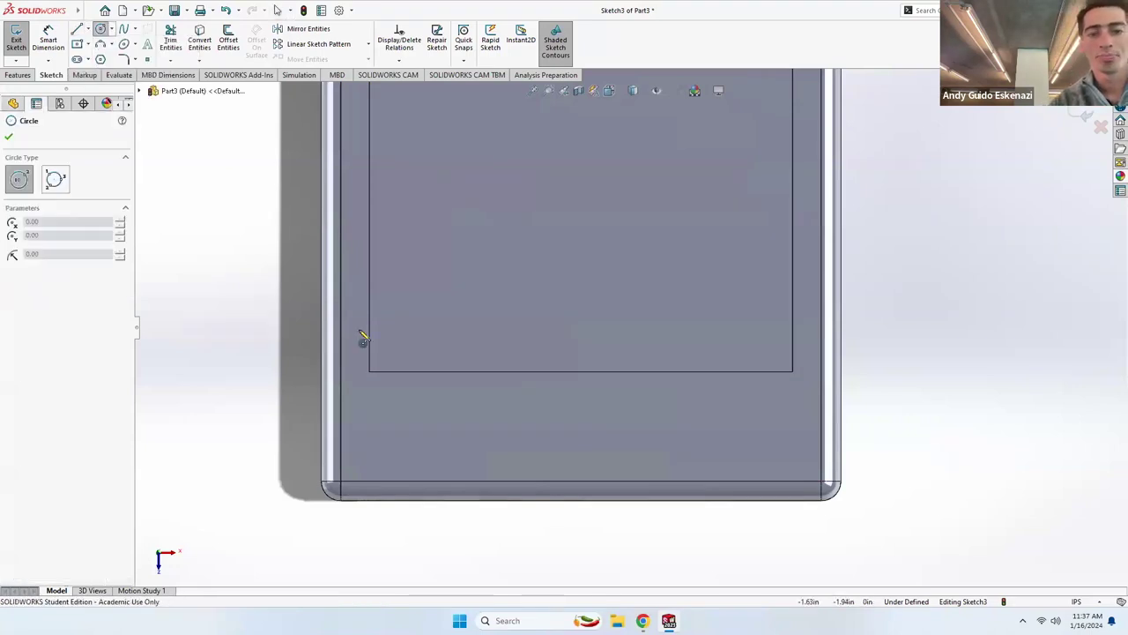
left_click(446, 430)
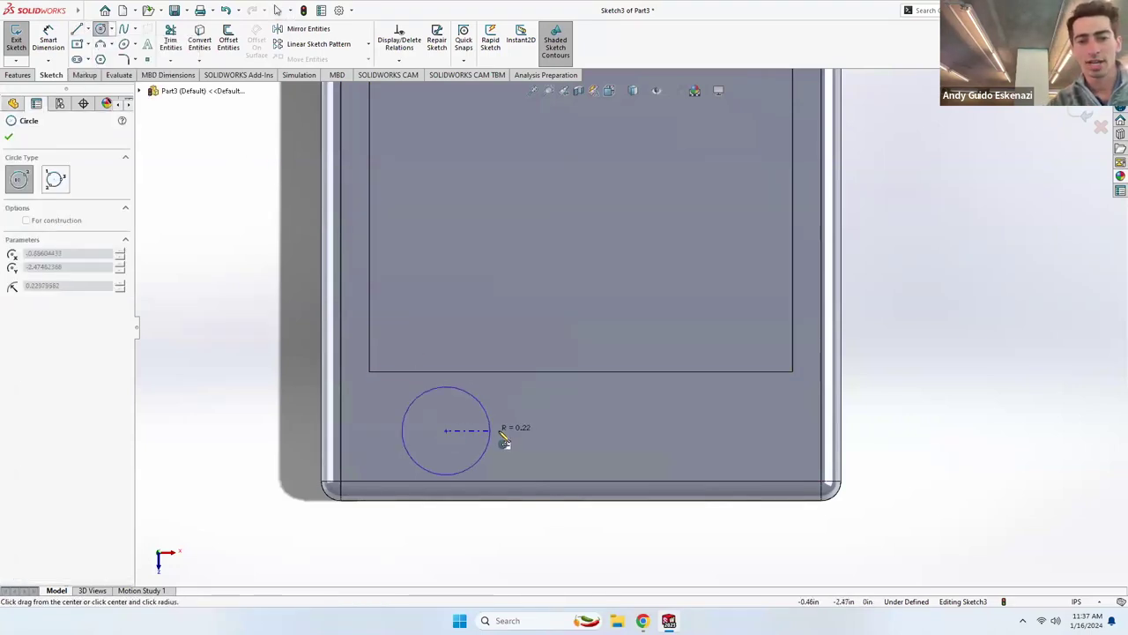
left_click(501, 430)
key("Escape")
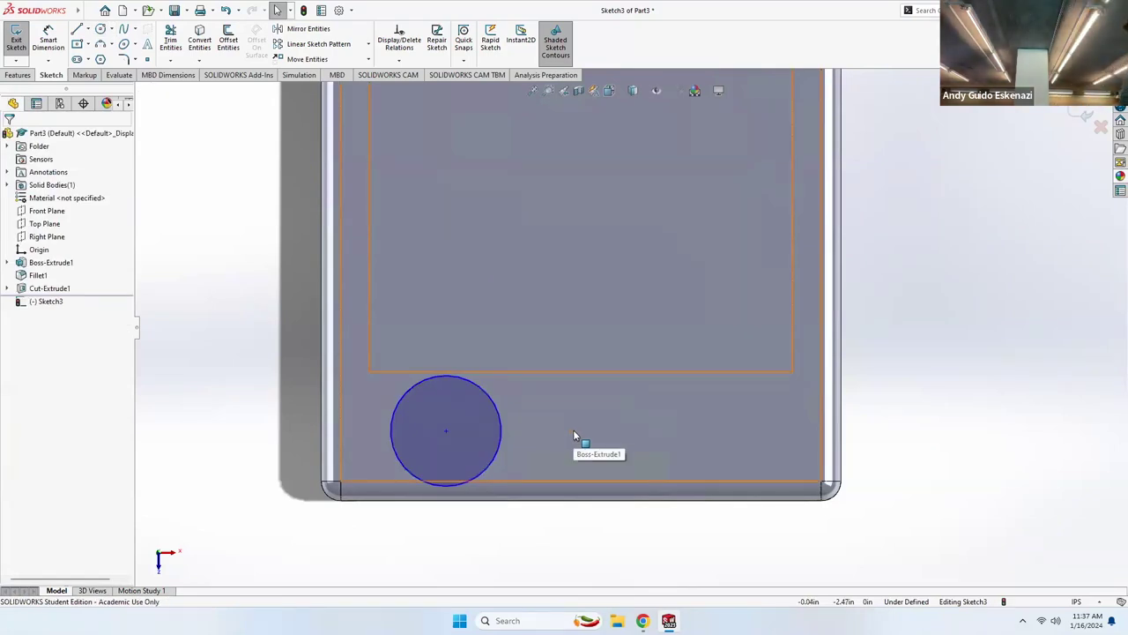
Dimension the home button circle's diameter to 0.45 in.
left_click(48, 39)
left_click(393, 443)
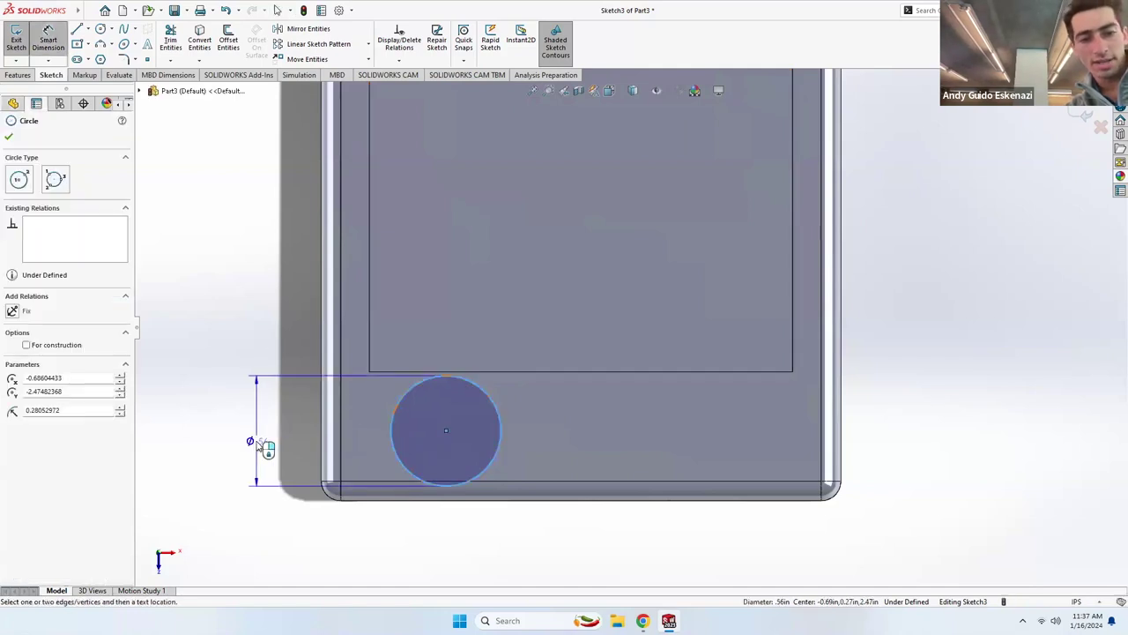
left_click(255, 445)
type("4")
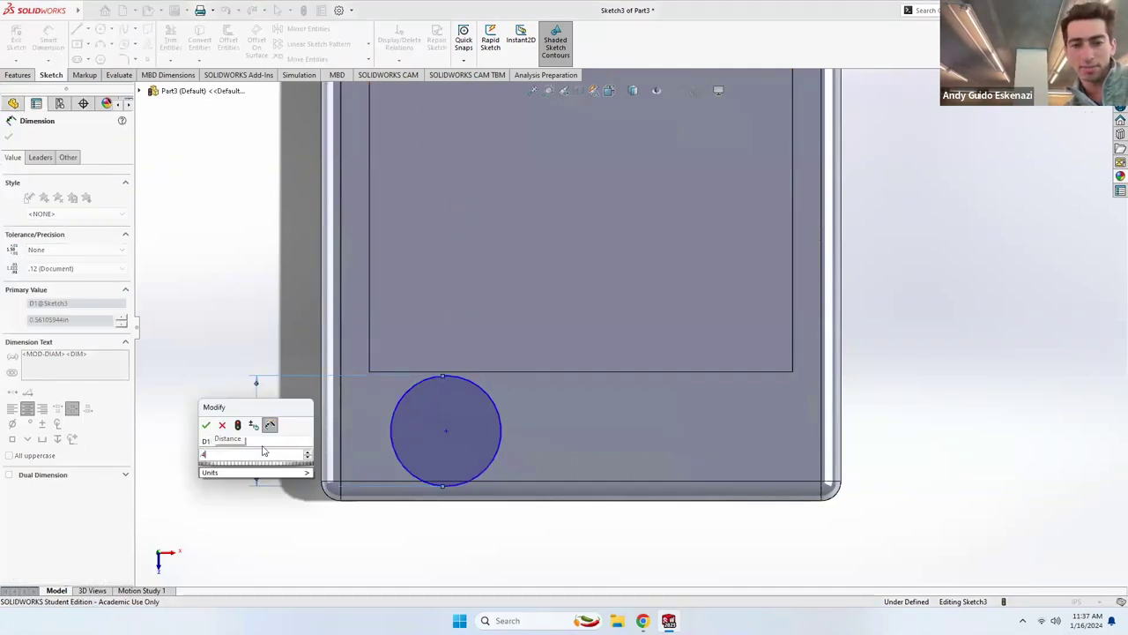
type("5")
key("Return")
key("Escape")
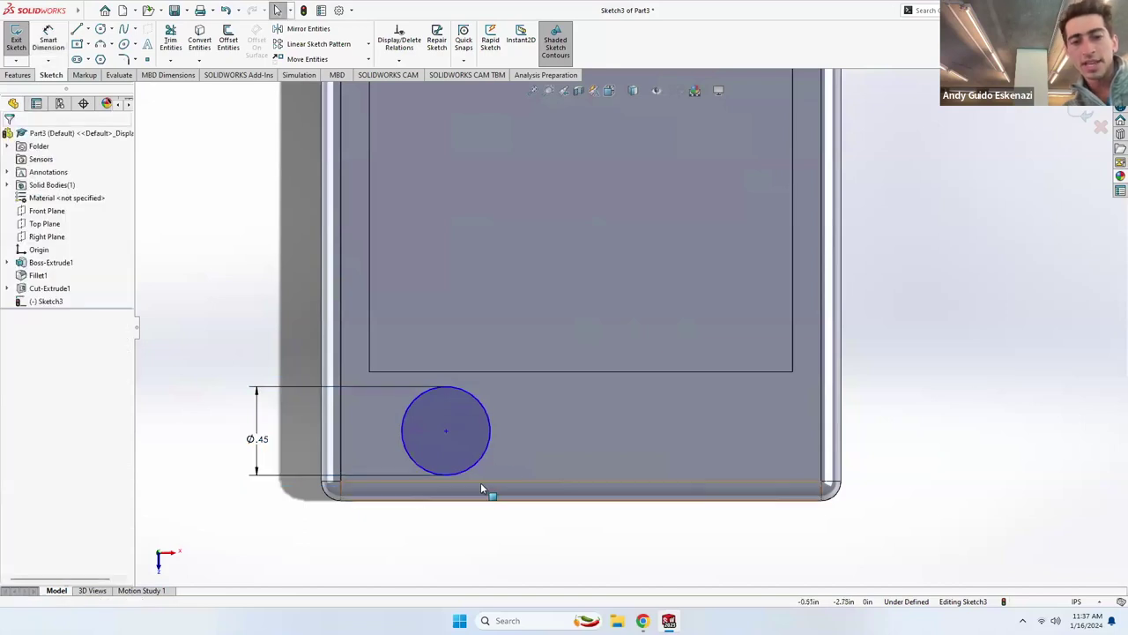
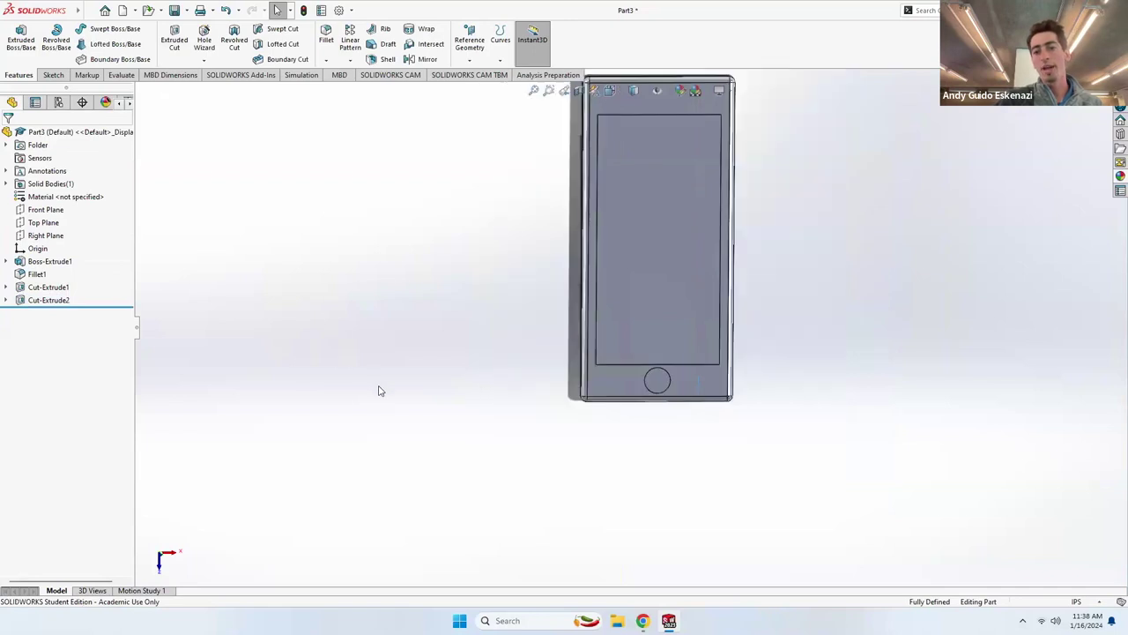
Inspect the phone's front face with its screen and home button cuts, and switch to Chrome to consult the iPhone 6 reference photos.
middle_click_drag(516, 249, 650, 244)
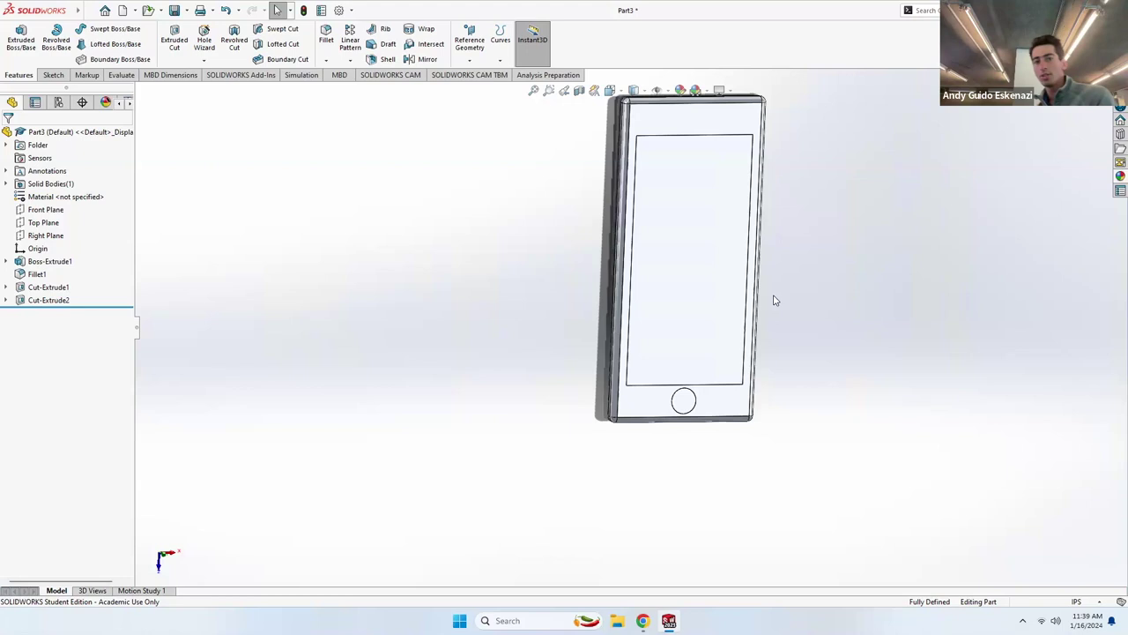
middle_click_drag(613, 271, 696, 601)
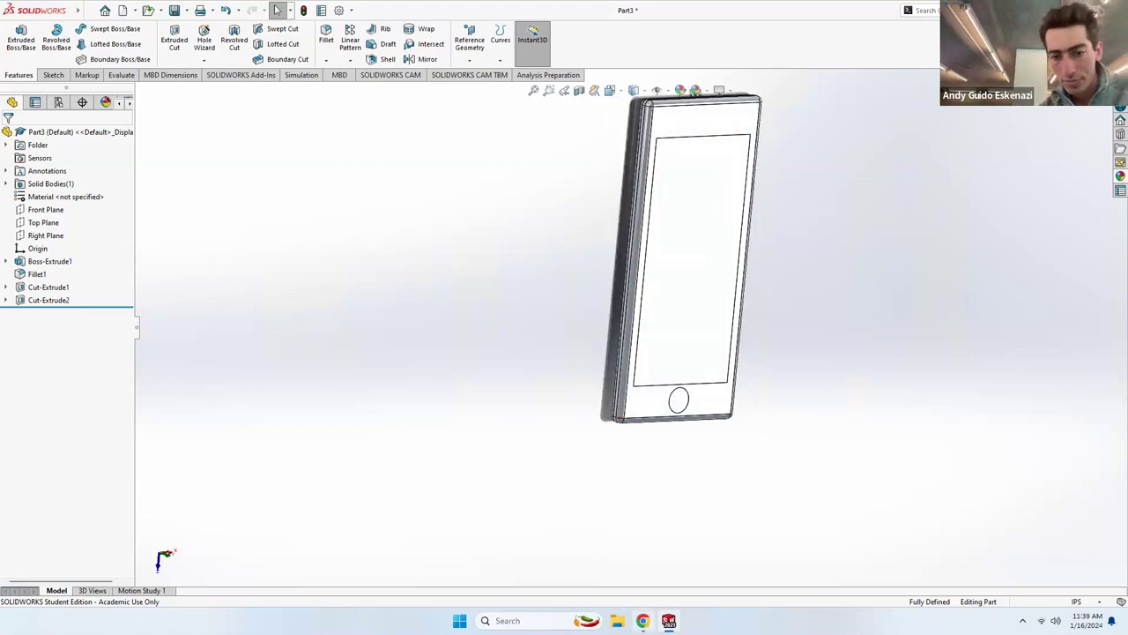
left_click(643, 621)
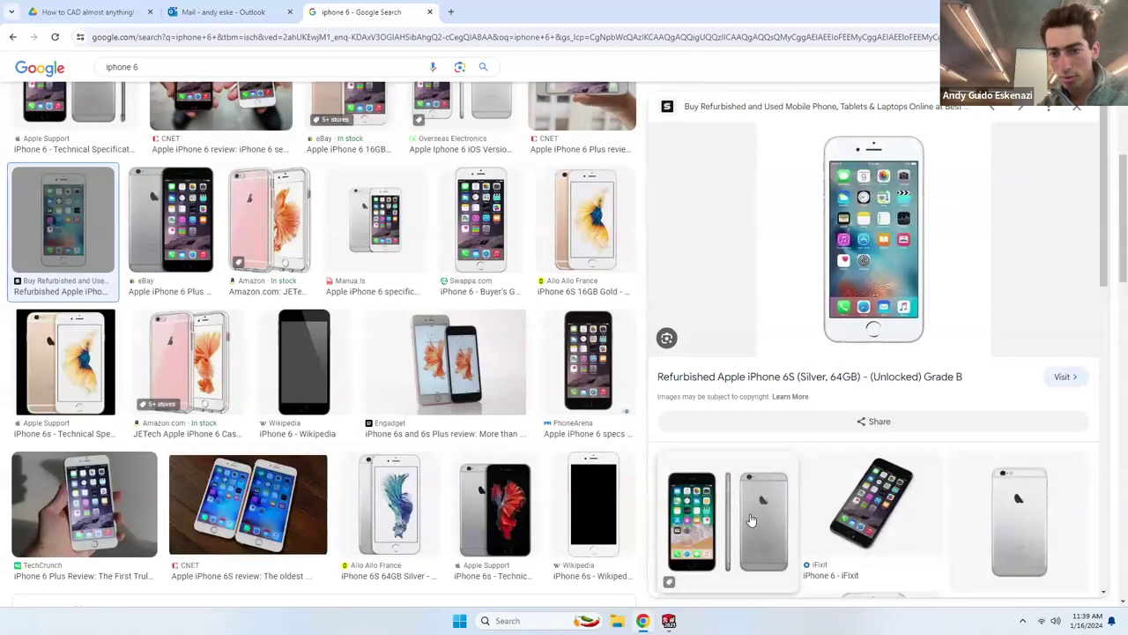
Consult the reference photo showing the iPhone 6 from front, side and back, and return to Part3 in SOLIDWORKS.
left_click(750, 520)
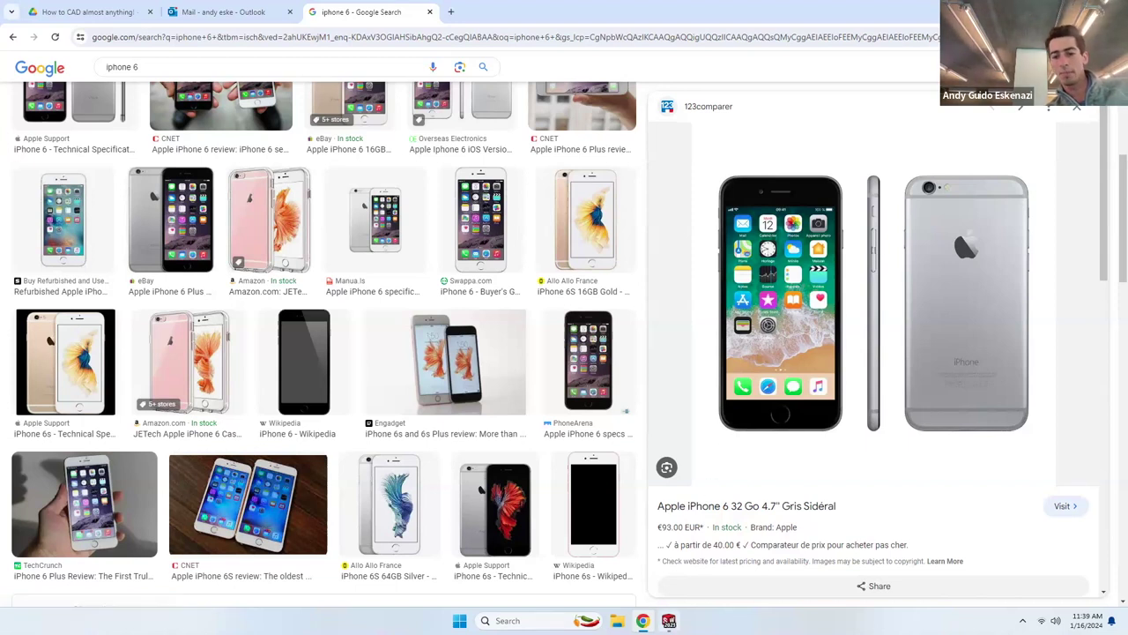
mouse_move(668, 620)
left_click(780, 556)
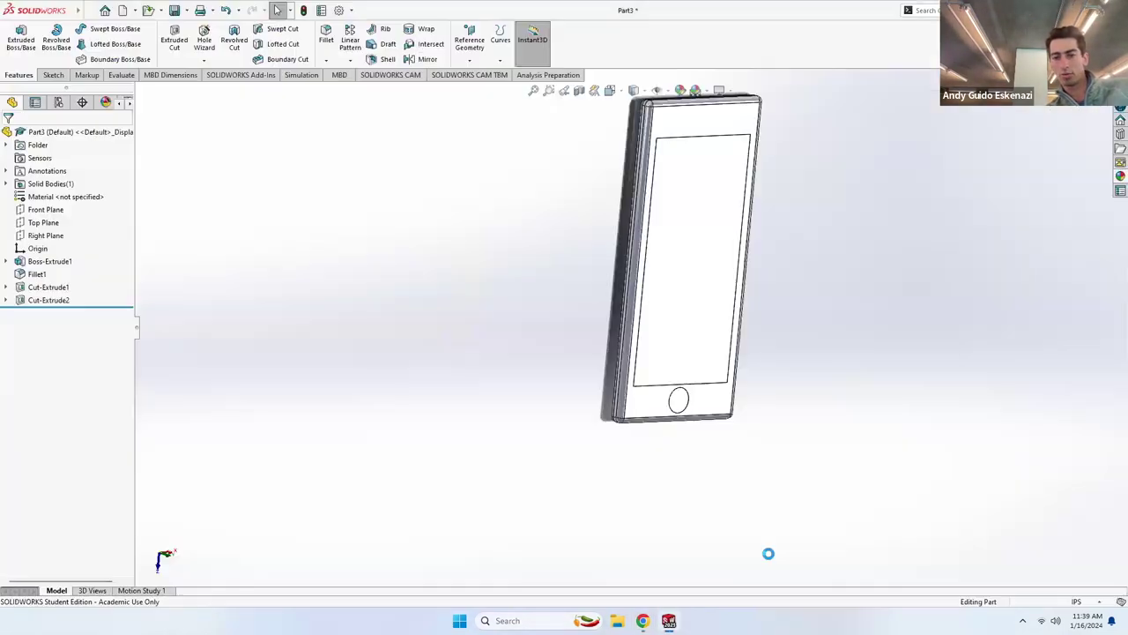
Start a sketch on the flat side face along the phone's long edge.
middle_click_drag(737, 321, 581, 206)
scroll(578, 208, "down", 8)
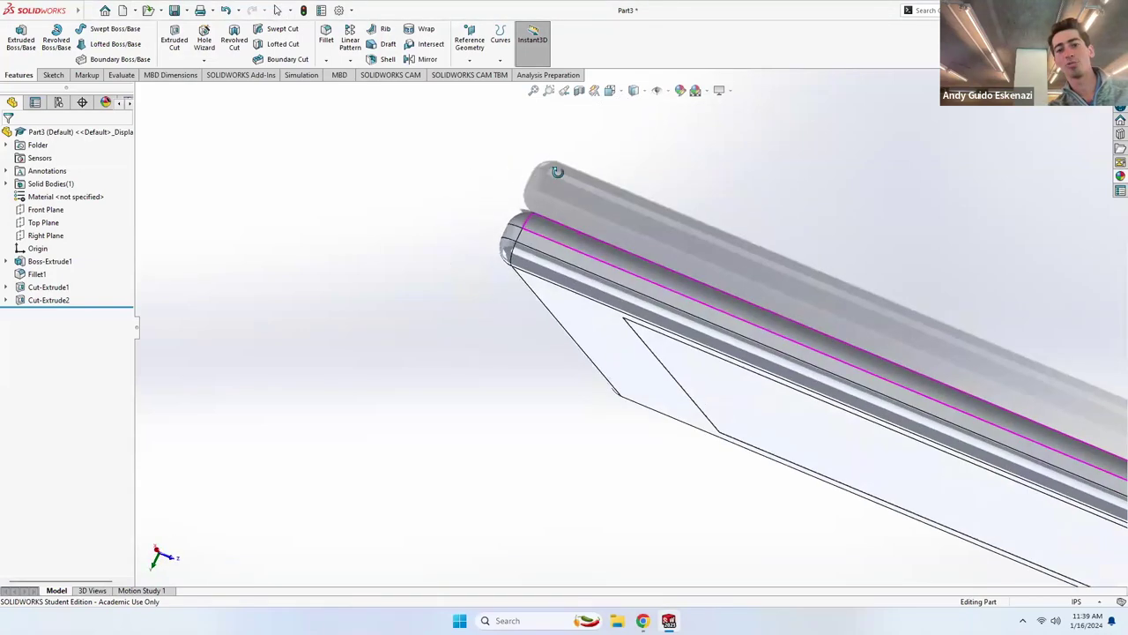
scroll(575, 213, "up", 2)
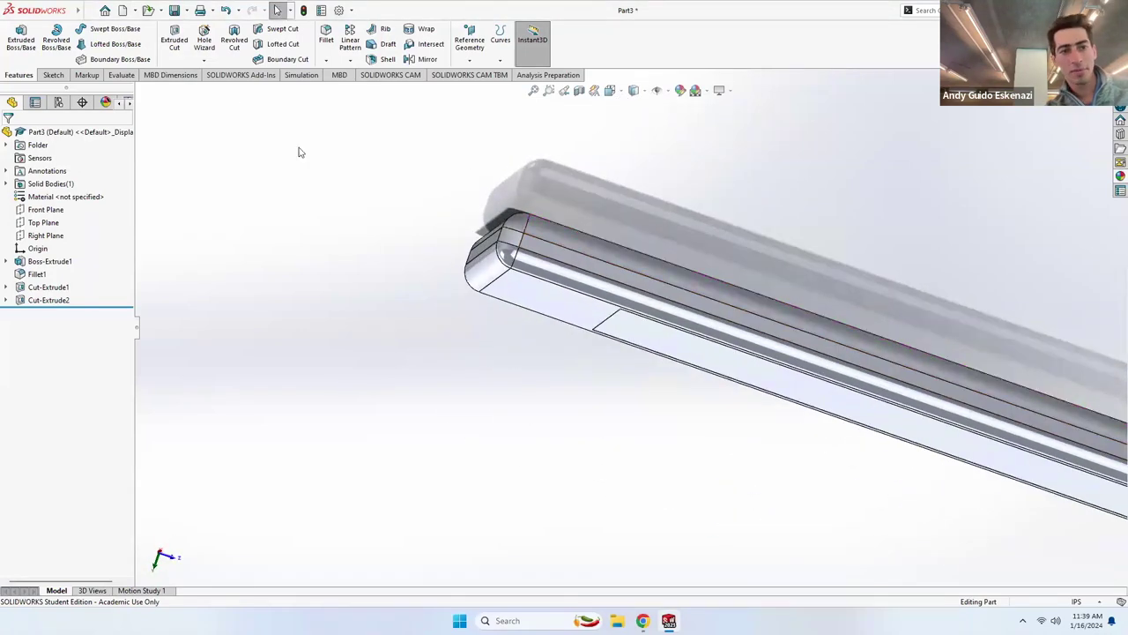
left_click(51, 75)
left_click(27, 47)
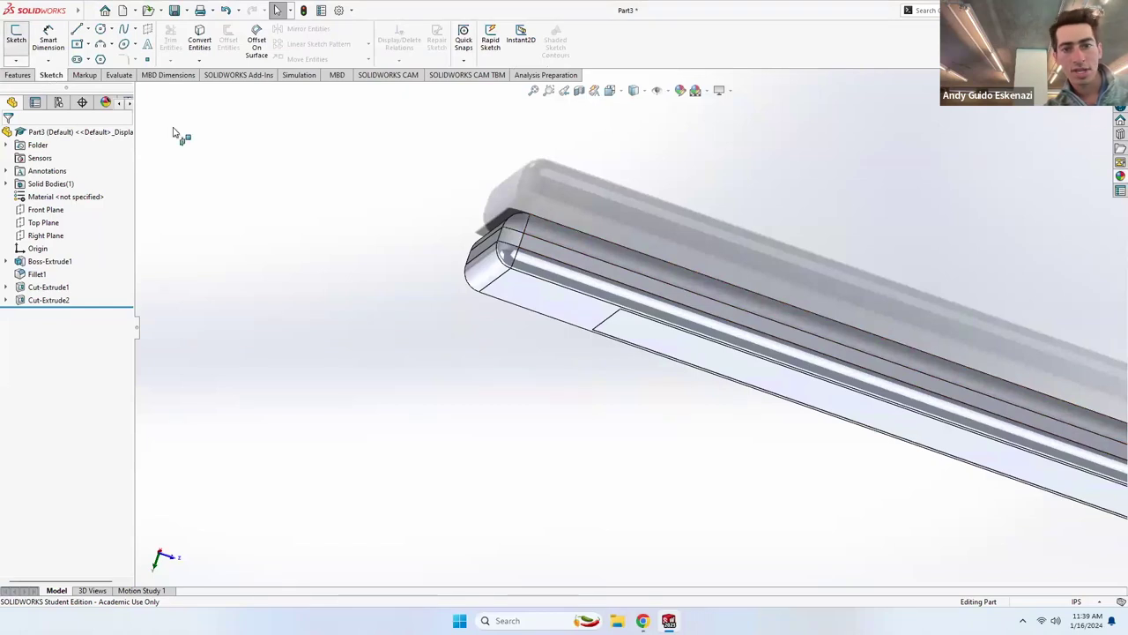
left_click(557, 258)
mouse_move(743, 315)
middle_mouse_down()
mouse_move(649, 250)
mouse_move(823, 275)
mouse_move(474, 269)
middle_mouse_up()
scroll(474, 269, "up", 2)
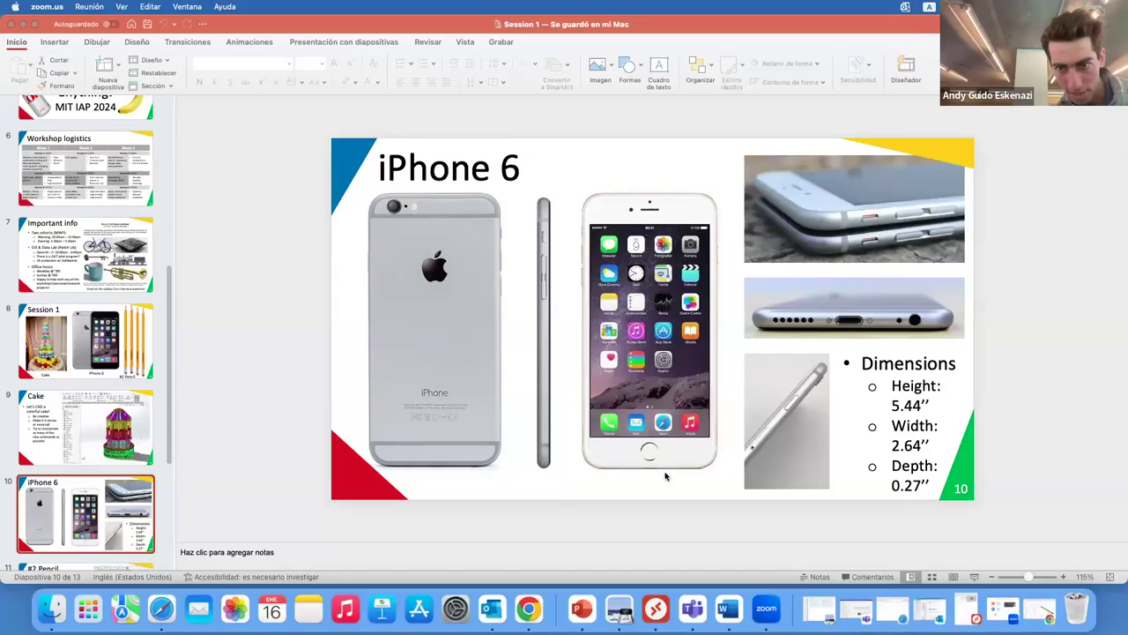
Return to SOLIDWORKS and draw a vertical centerline from the midpoint of the side face's upper edge through the lower edge to the origin.
key("ctrl+Right")
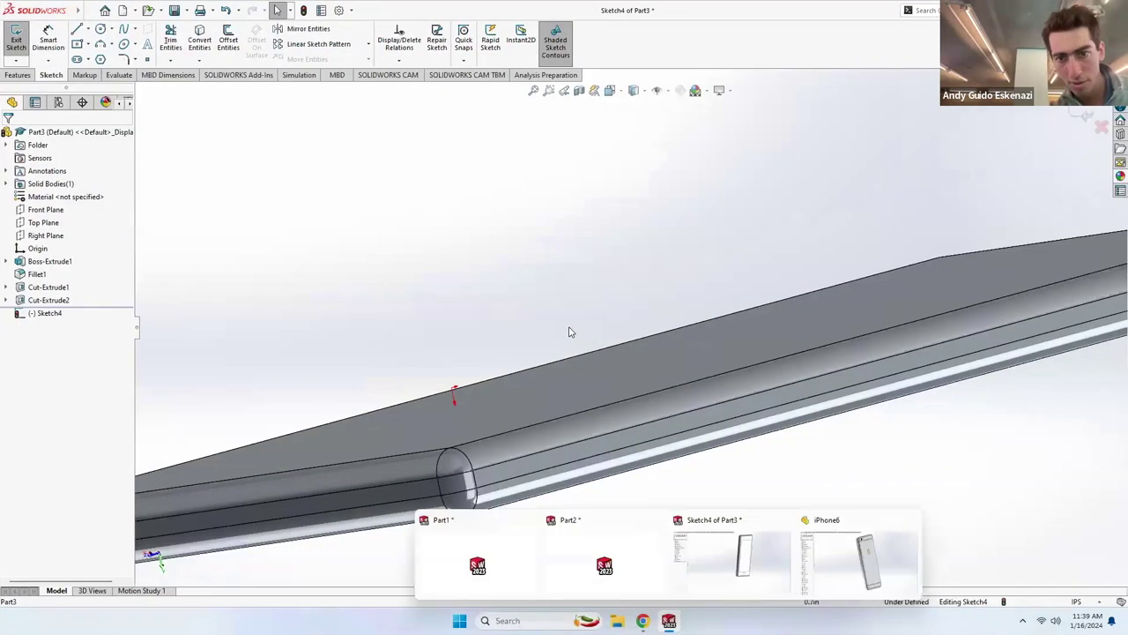
scroll(471, 296, "up", 3)
mouse_move(526, 335)
middle_mouse_down()
mouse_move(433, 227)
mouse_move(604, 192)
mouse_move(640, 398)
mouse_move(517, 222)
mouse_move(528, 312)
mouse_move(622, 171)
mouse_move(597, 235)
mouse_move(550, 239)
mouse_move(599, 330)
middle_mouse_up()
scroll(599, 330, "up", 2)
middle_click_drag(796, 322, 802, 370)
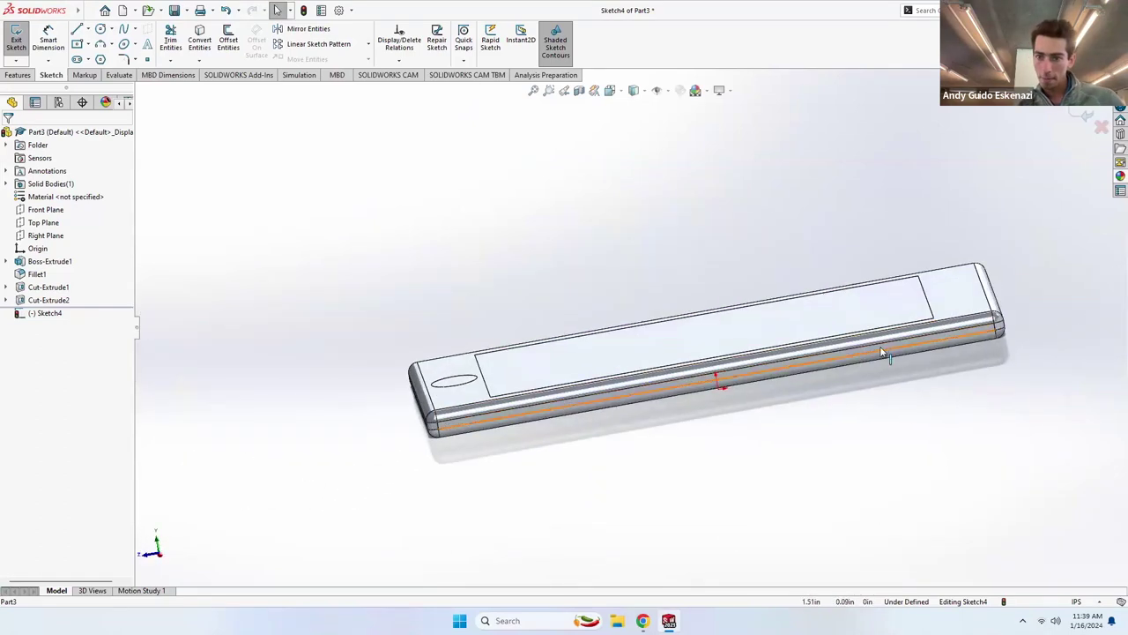
scroll(805, 378, "down", 2)
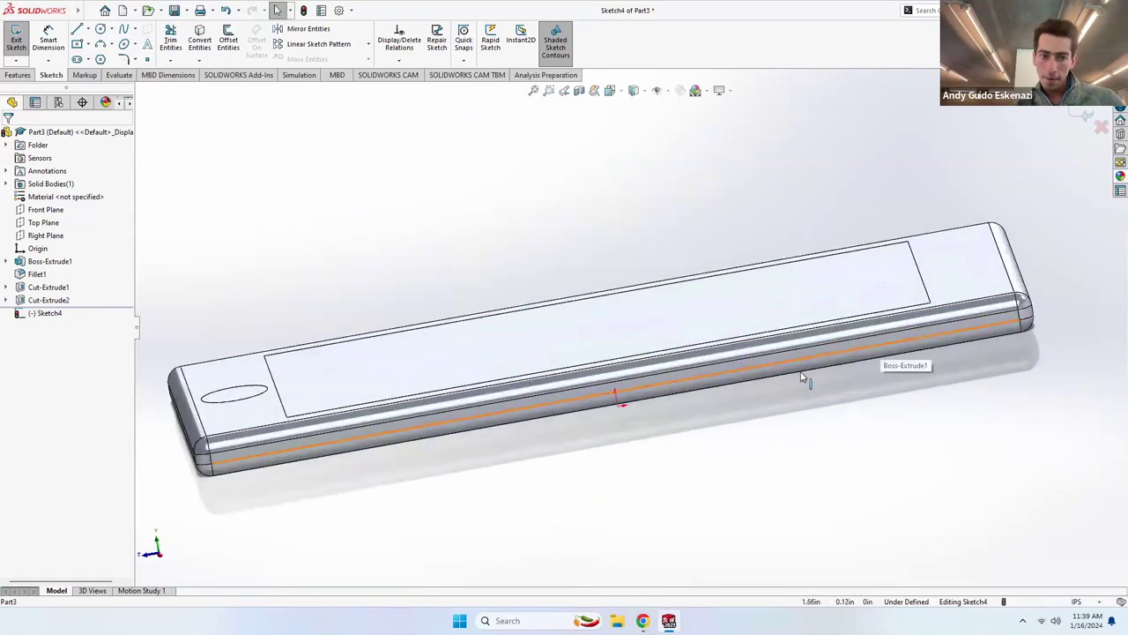
left_click(88, 30)
left_click(99, 56)
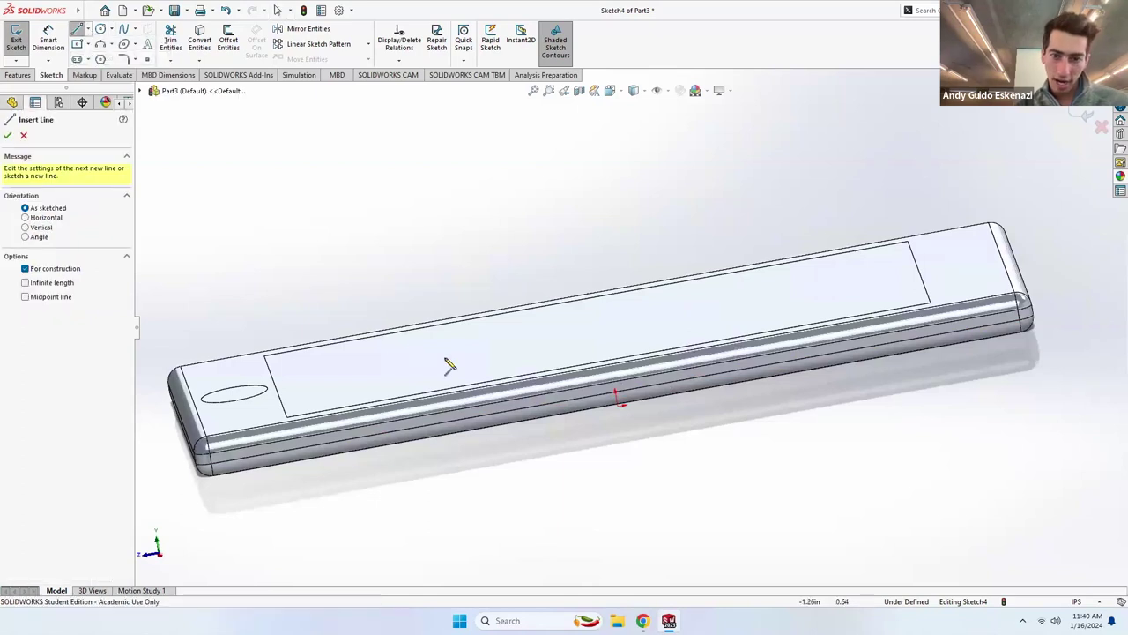
left_click(613, 384)
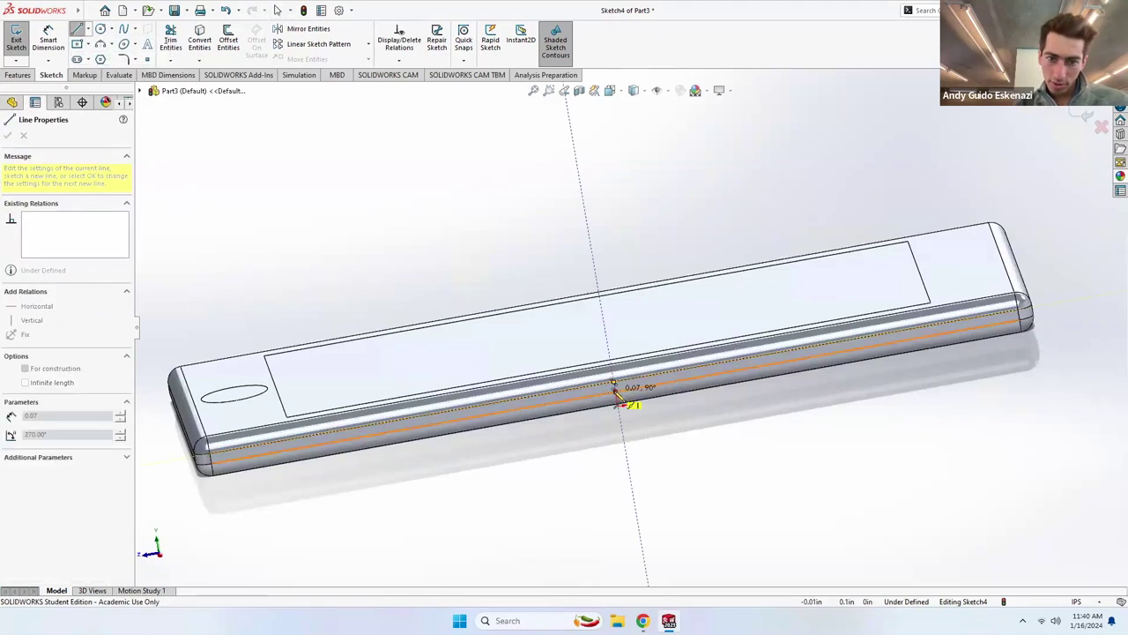
left_click(622, 412)
key("Escape")
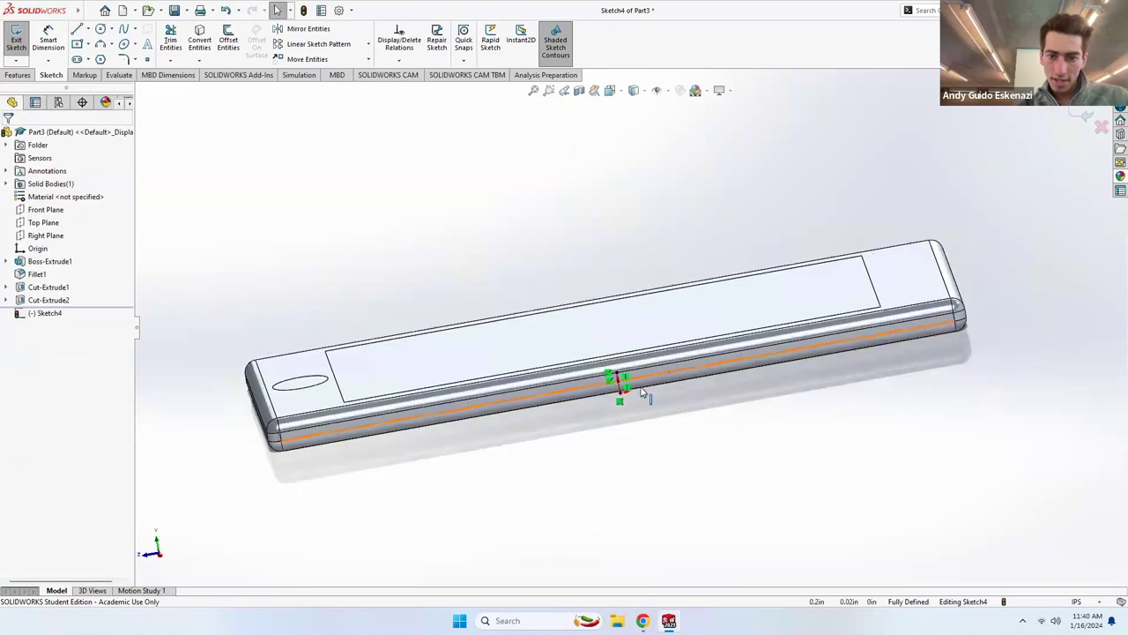
Draw four connected horizontal centerline segments from the vertical centerline's upper part toward the phone's top end, the second about 0.28 in long.
scroll(617, 399, "down", 5)
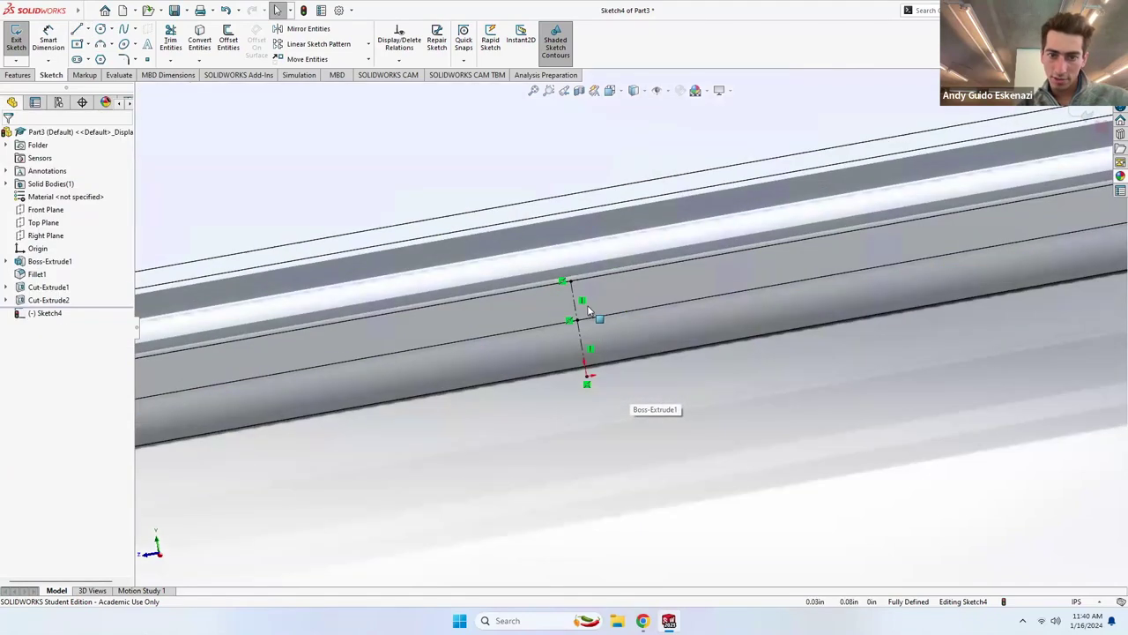
left_click(87, 30)
left_click(106, 59)
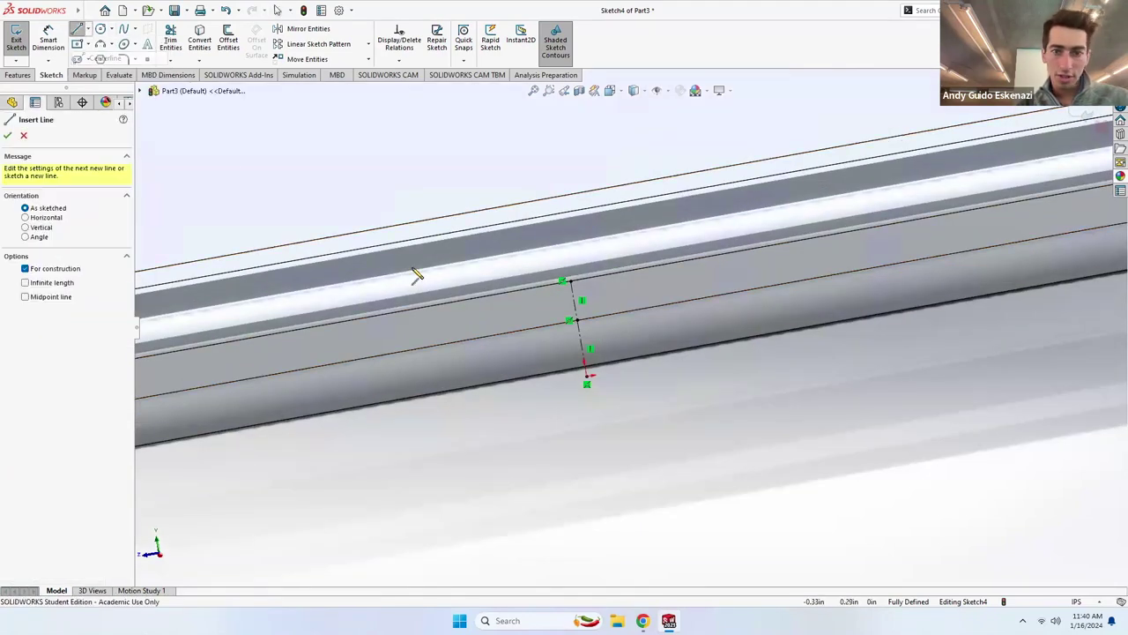
left_click(577, 304)
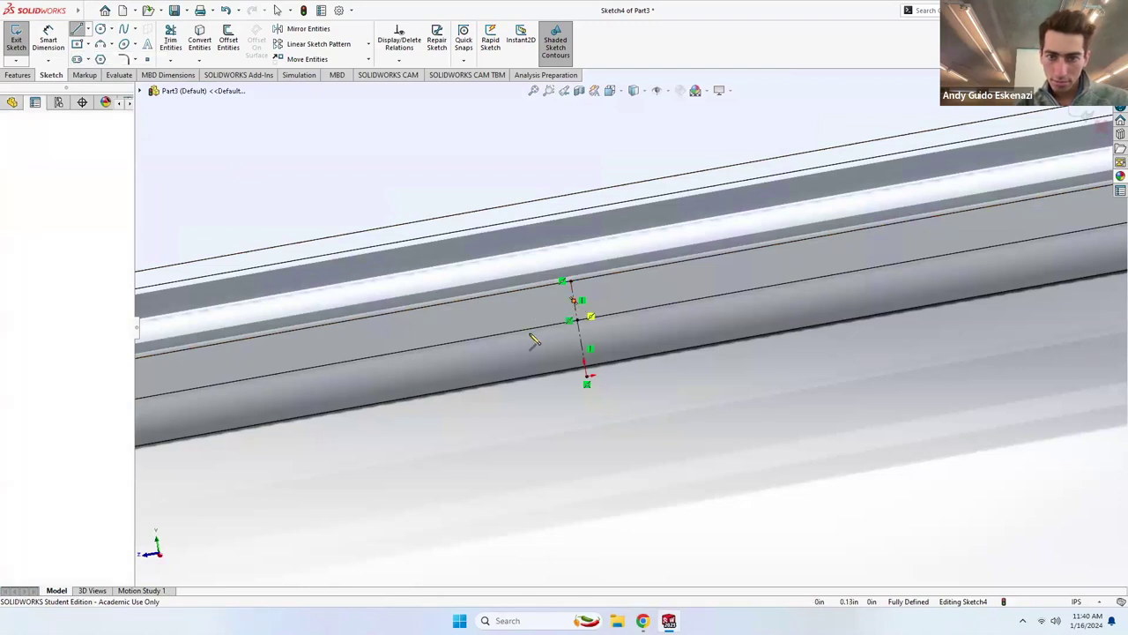
scroll(532, 335, "up", 5)
scroll(858, 300, "down", 5)
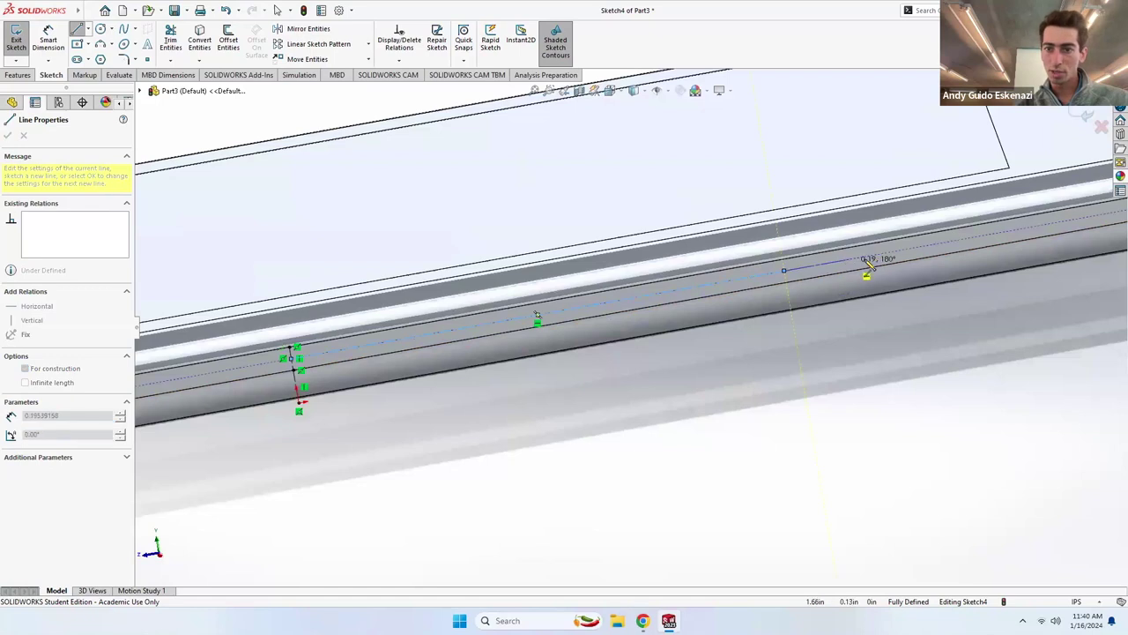
scroll(872, 281, "up", 3)
scroll(819, 291, "down", 4)
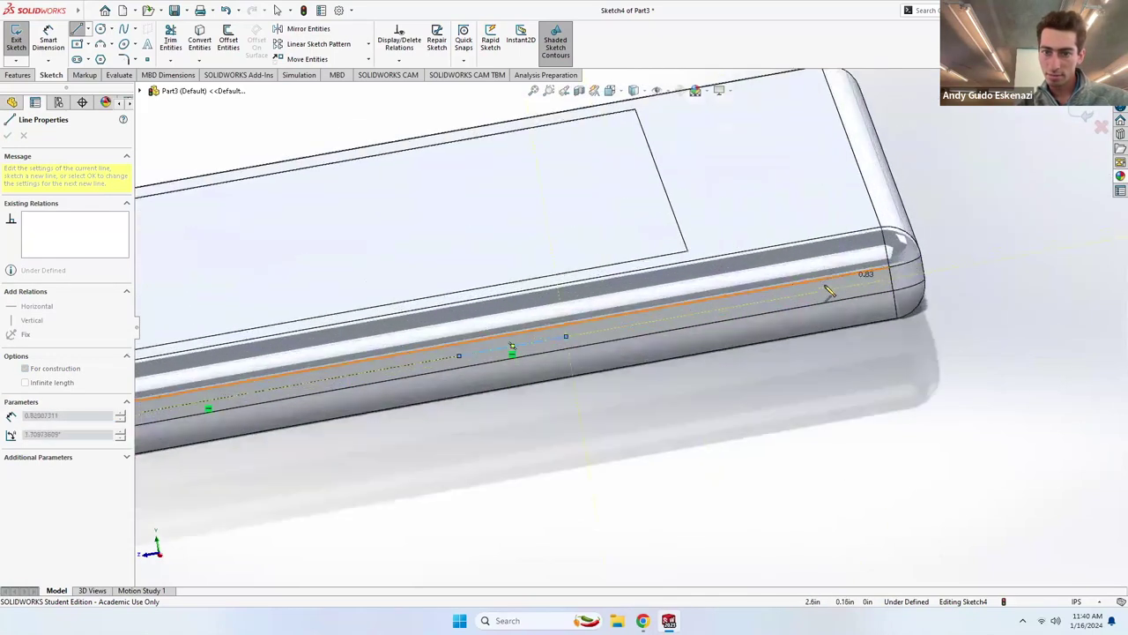
left_click(721, 312)
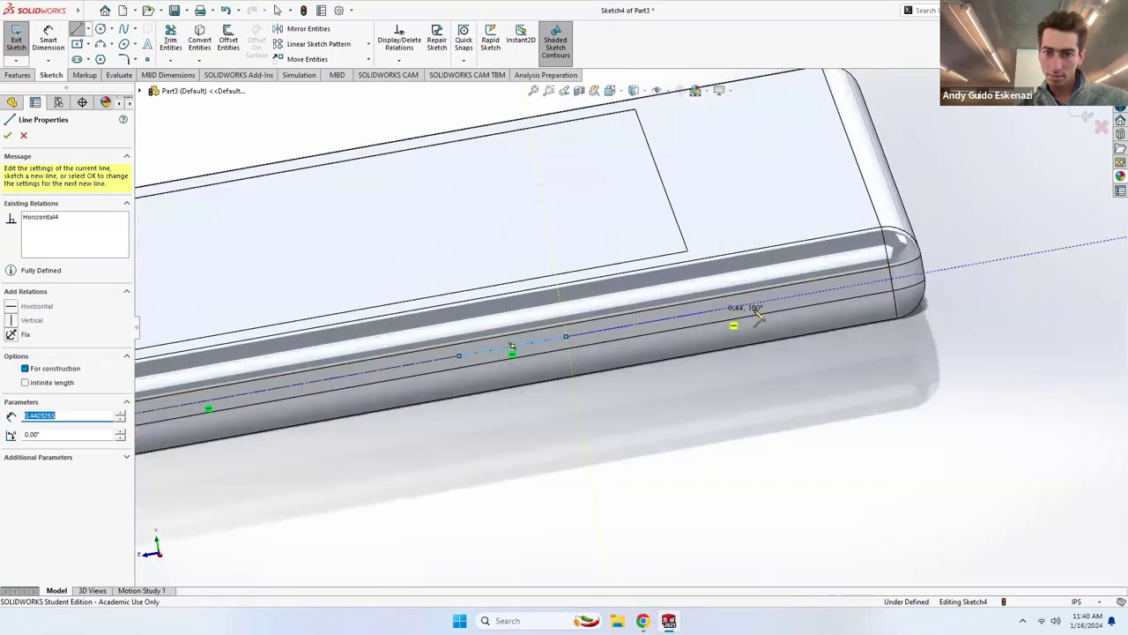
key("Escape")
scroll(377, 273, "up", 2)
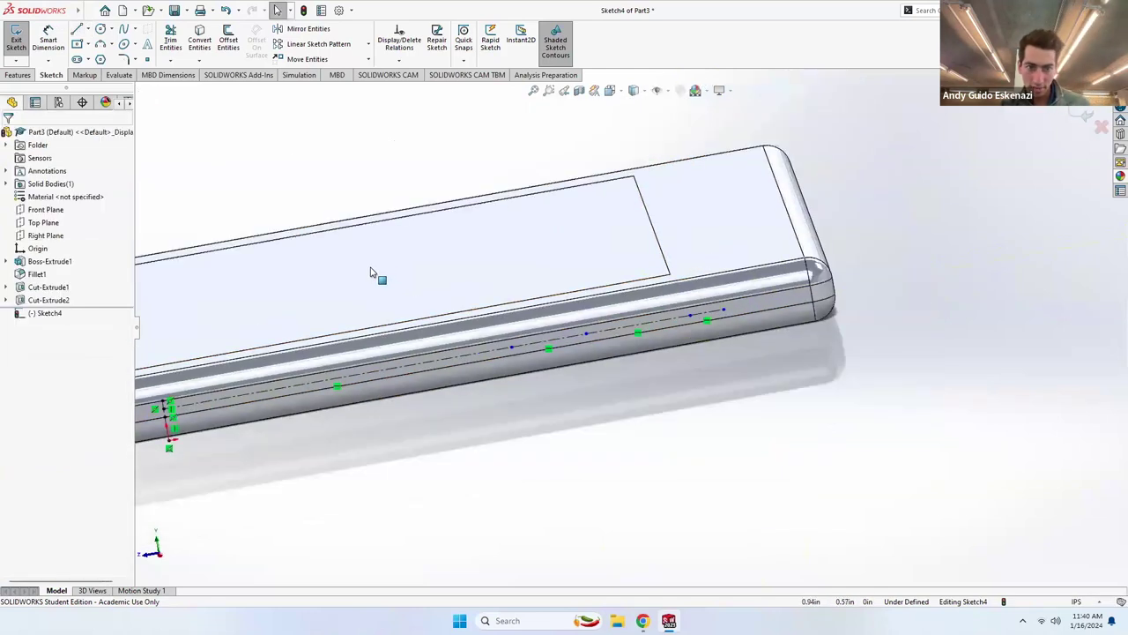
Dimension the first horizontal centerline segment to 1.5 in and the second to 0.5 in.
left_click(49, 44)
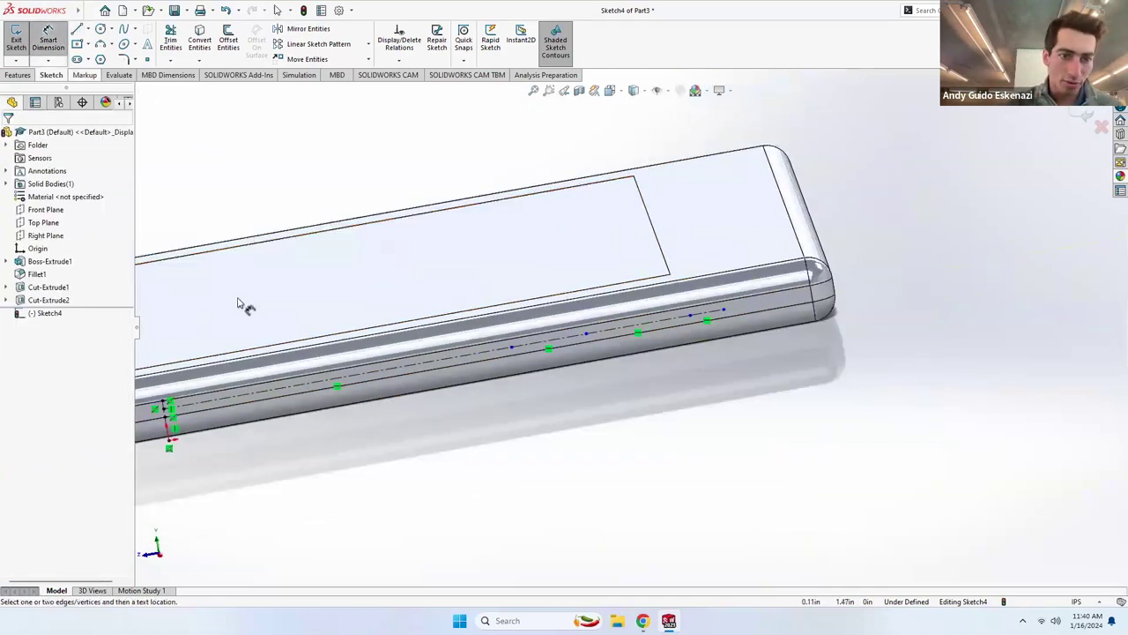
left_click(335, 377)
left_click(342, 443)
type("1.5")
key("Return")
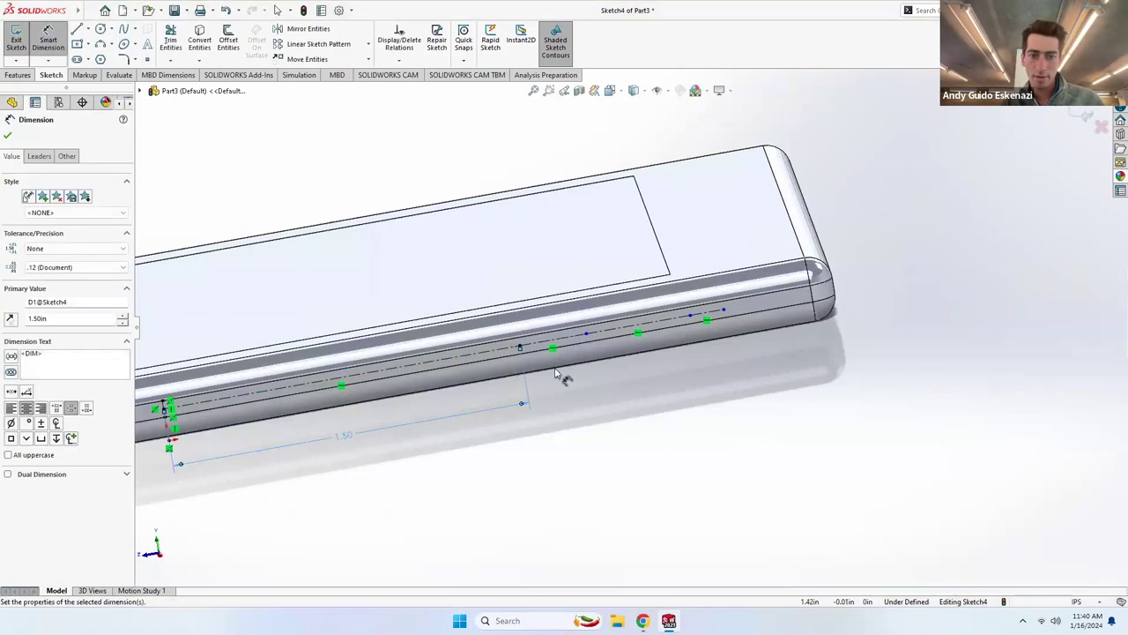
left_click(554, 350)
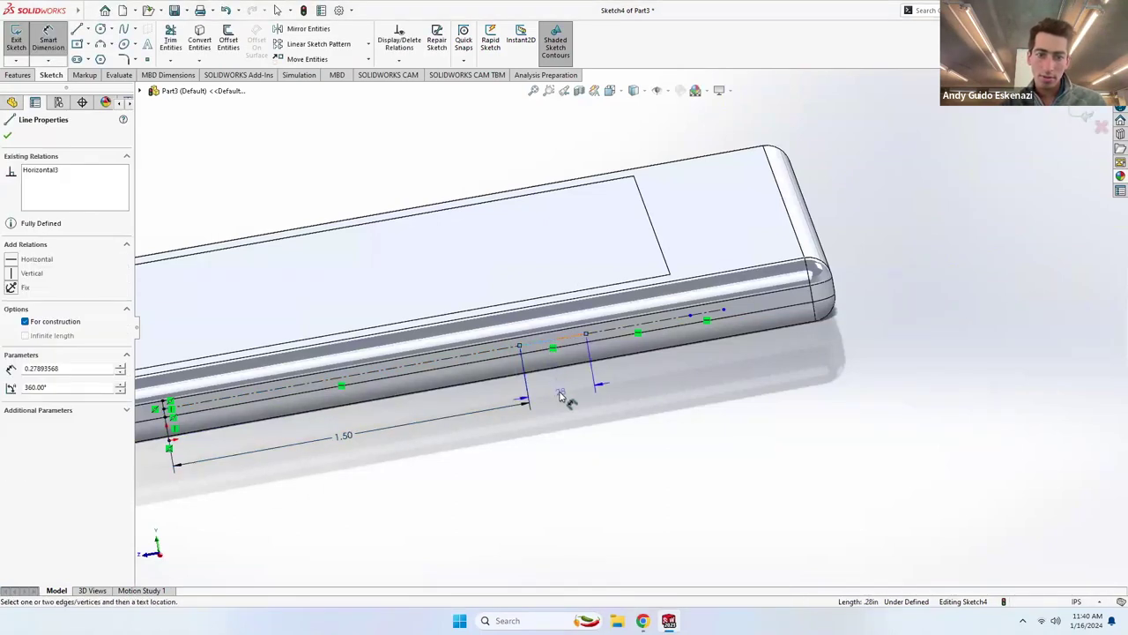
left_click(560, 396)
type(".25")
key("Return")
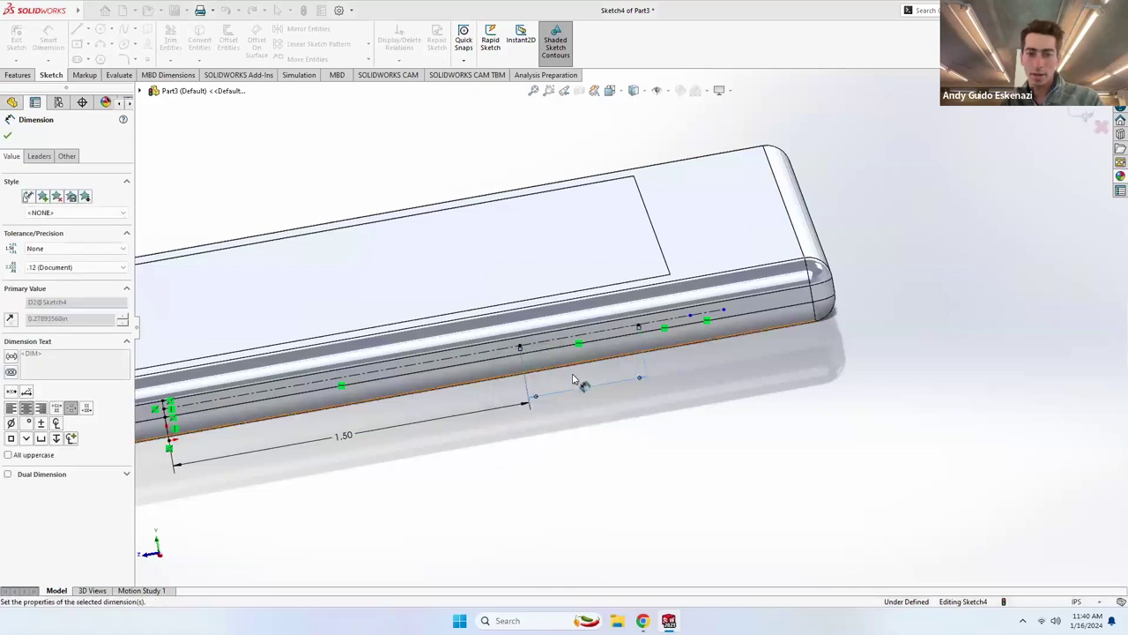
Dimension the third horizontal centerline segment to 0.3 in and the last one to 0.2 in.
left_click(656, 340)
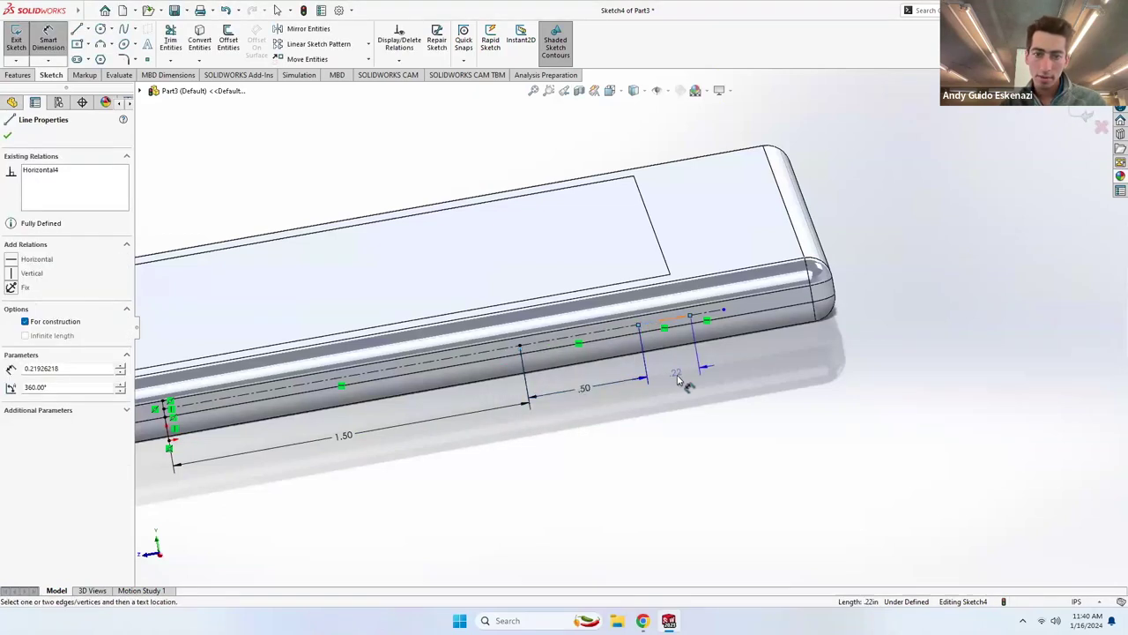
left_click(685, 383)
type(".3")
key("Return")
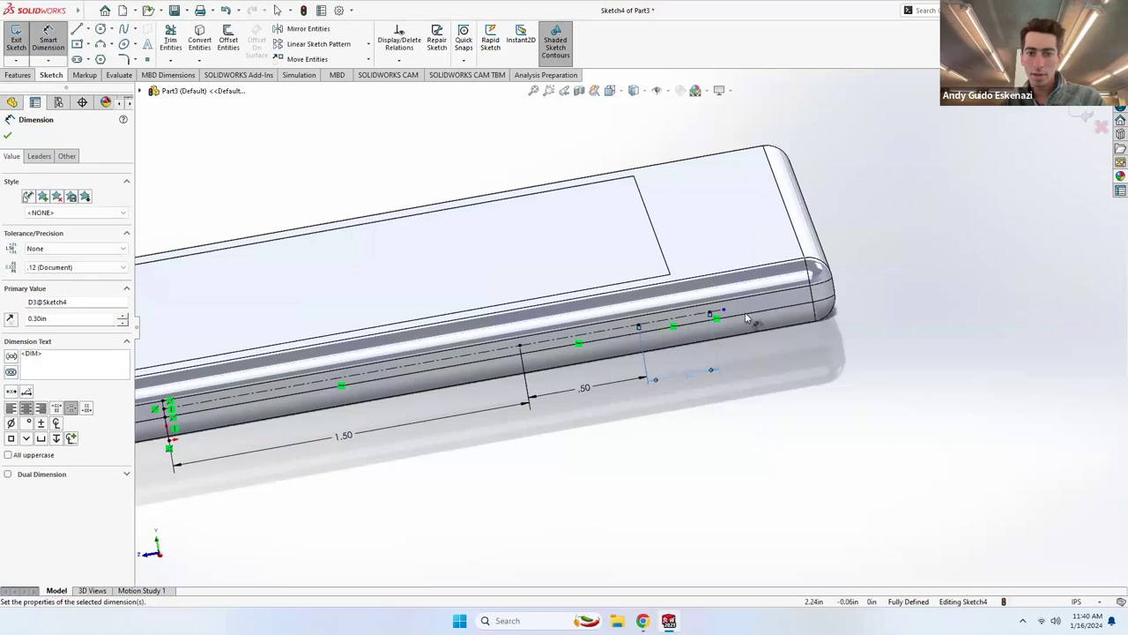
left_click(721, 316)
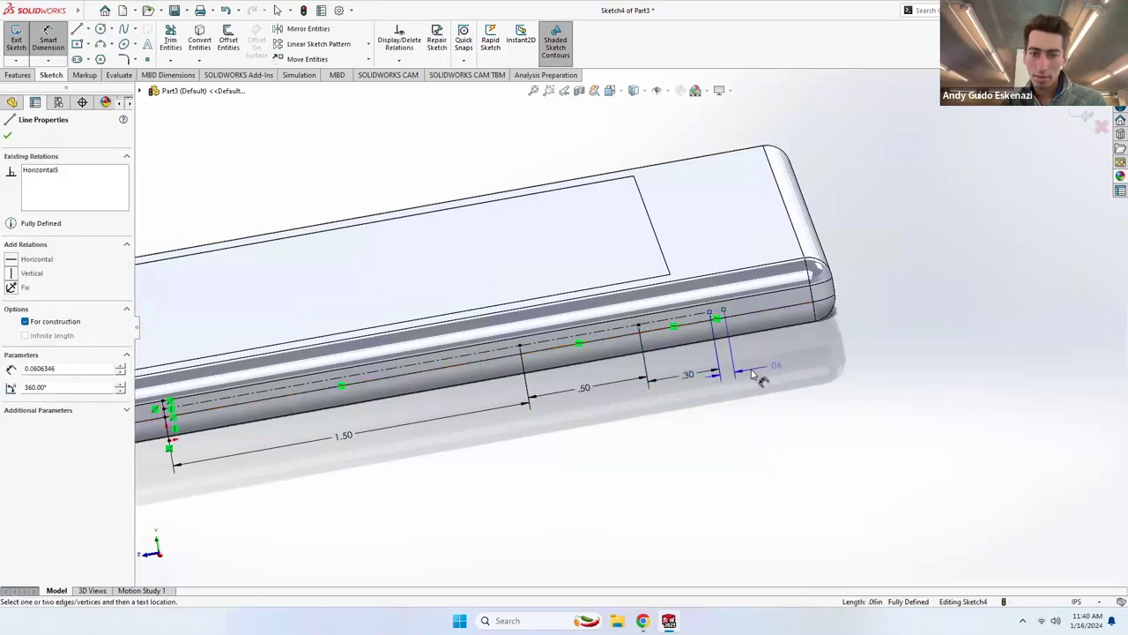
left_click(754, 375)
type(".2")
key("Return")
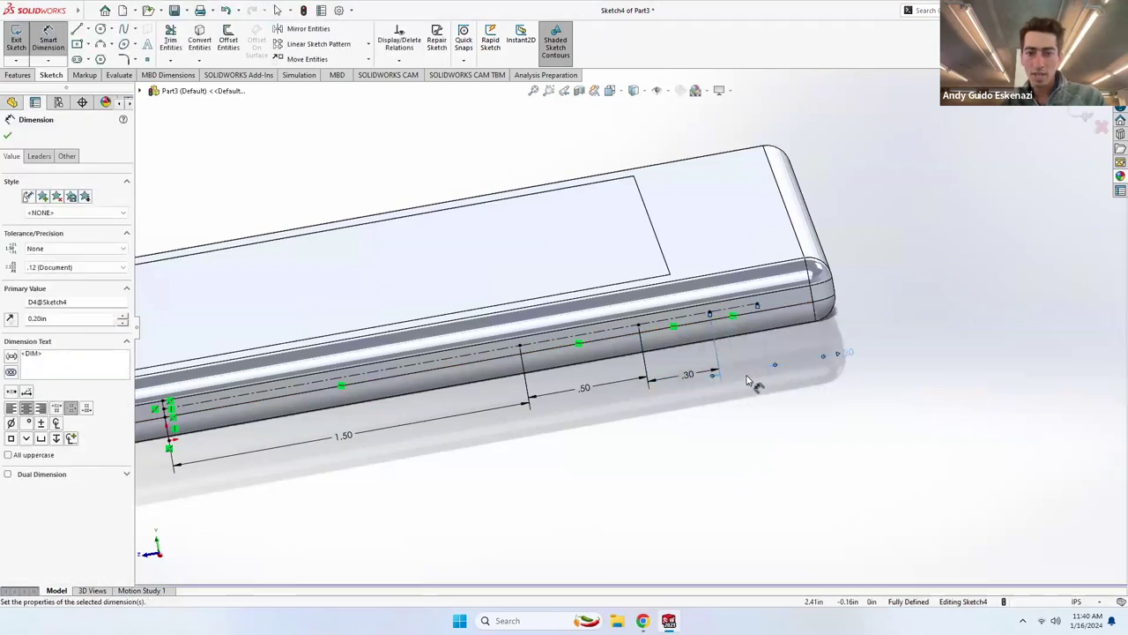
key("Escape")
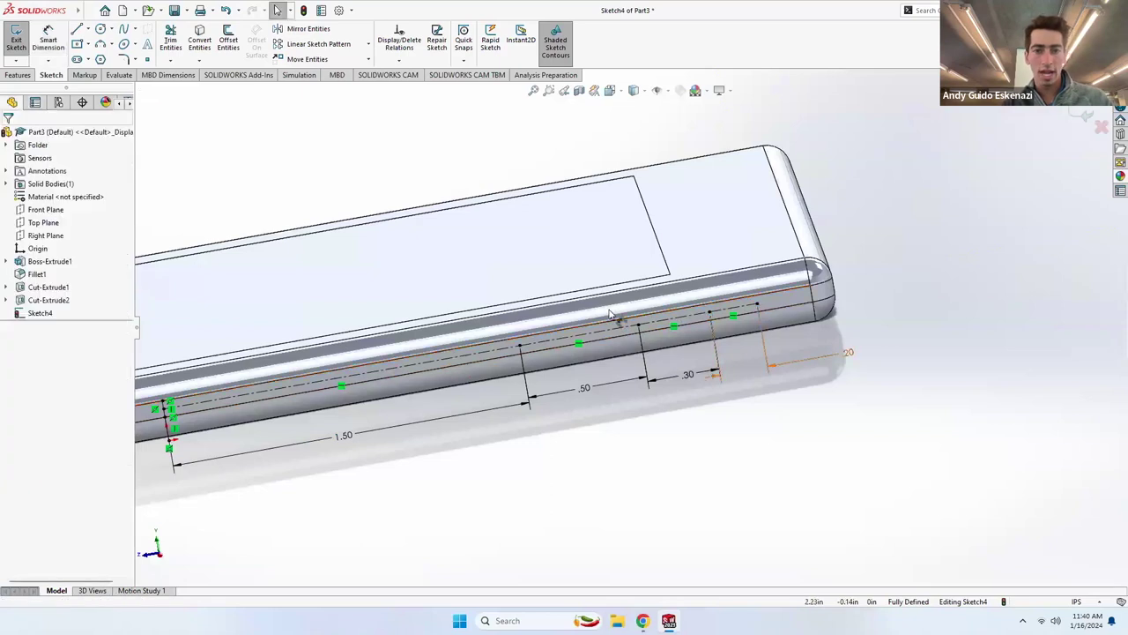
Draw a straight slot about 0.14 in wide centered on the 0.5 in centerline segment, using its endpoints as arc centers.
left_click(77, 60)
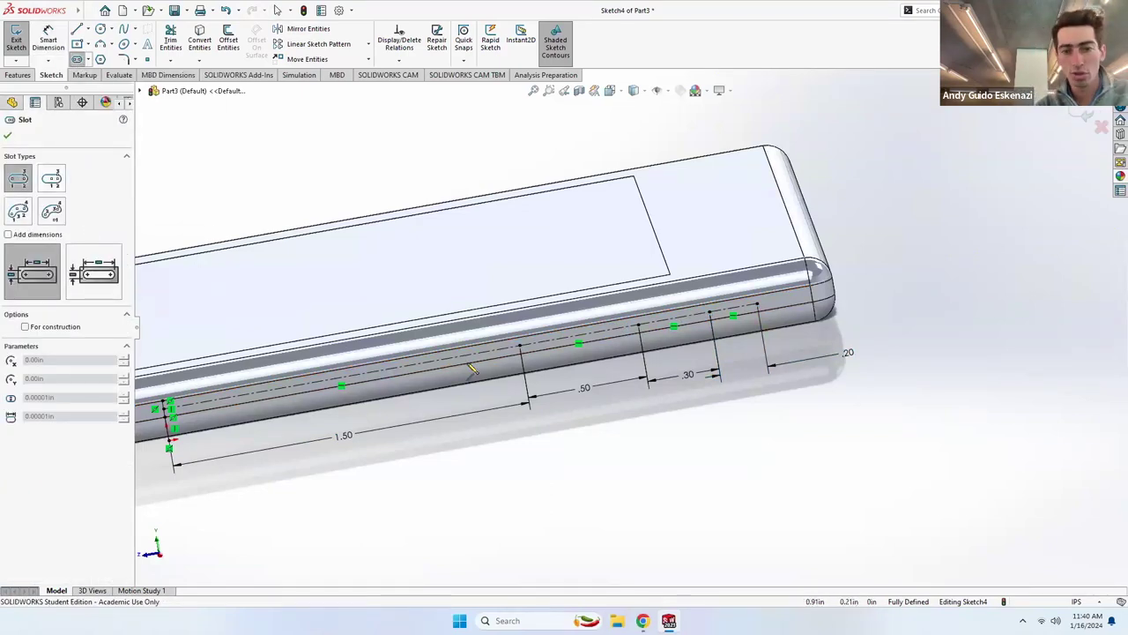
left_click(521, 346)
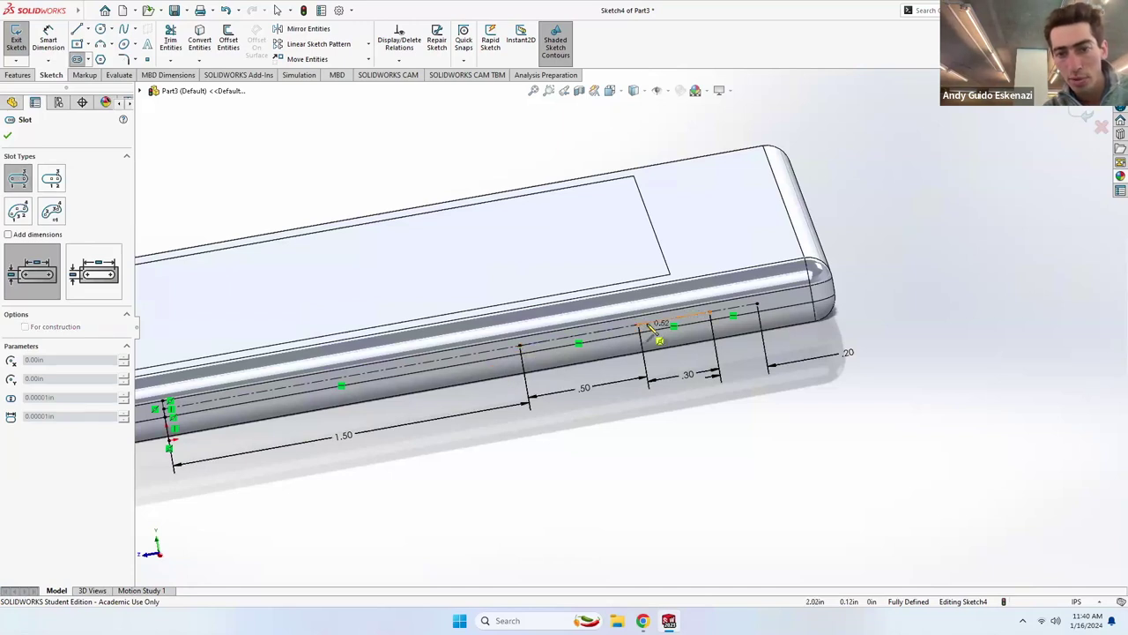
left_click(639, 325)
scroll(638, 324, "down", 3)
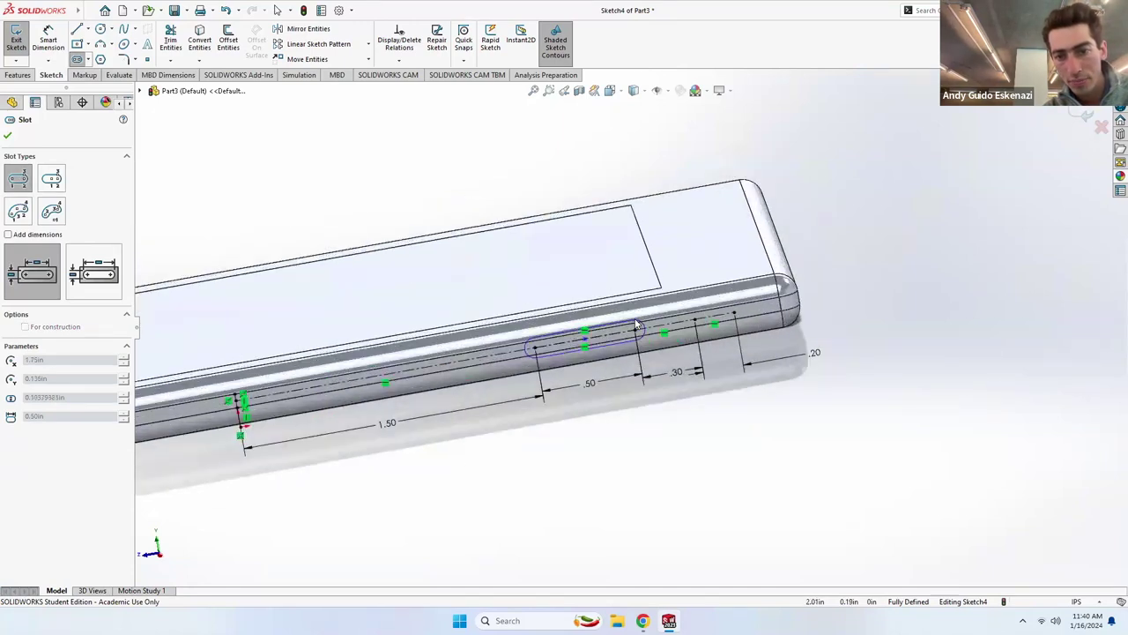
left_click(638, 322)
Draw a second straight slot along the 0.2 in centerline segment near the phone's top end.
mouse_move(638, 323)
middle_mouse_down()
mouse_move(591, 315)
mouse_move(579, 333)
mouse_move(590, 346)
middle_mouse_up()
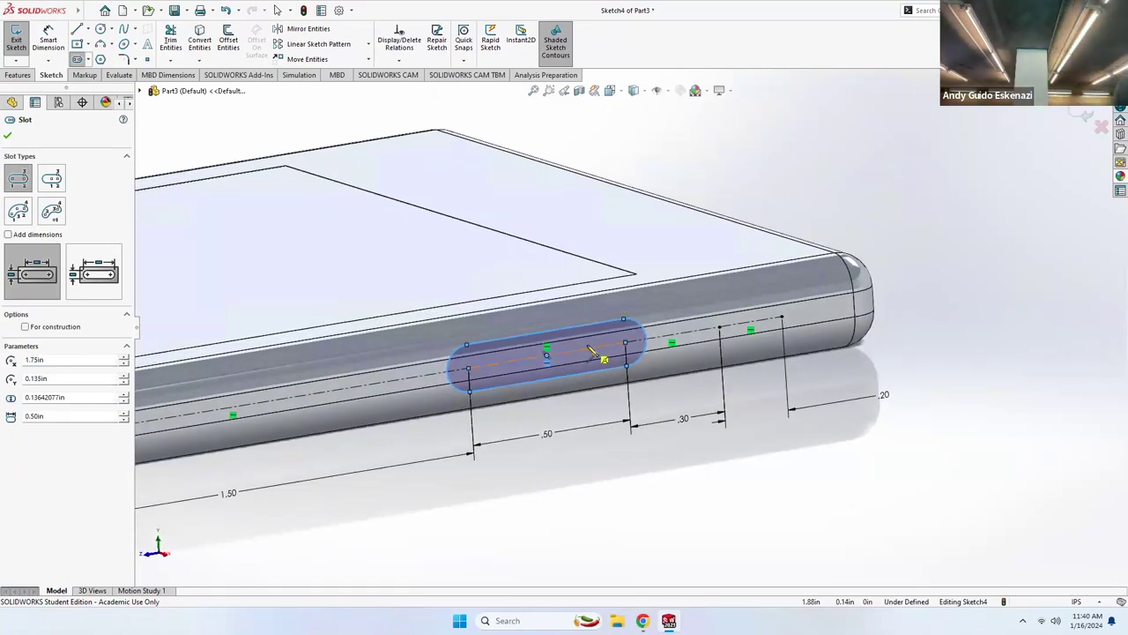
left_click(720, 328)
left_click(781, 316)
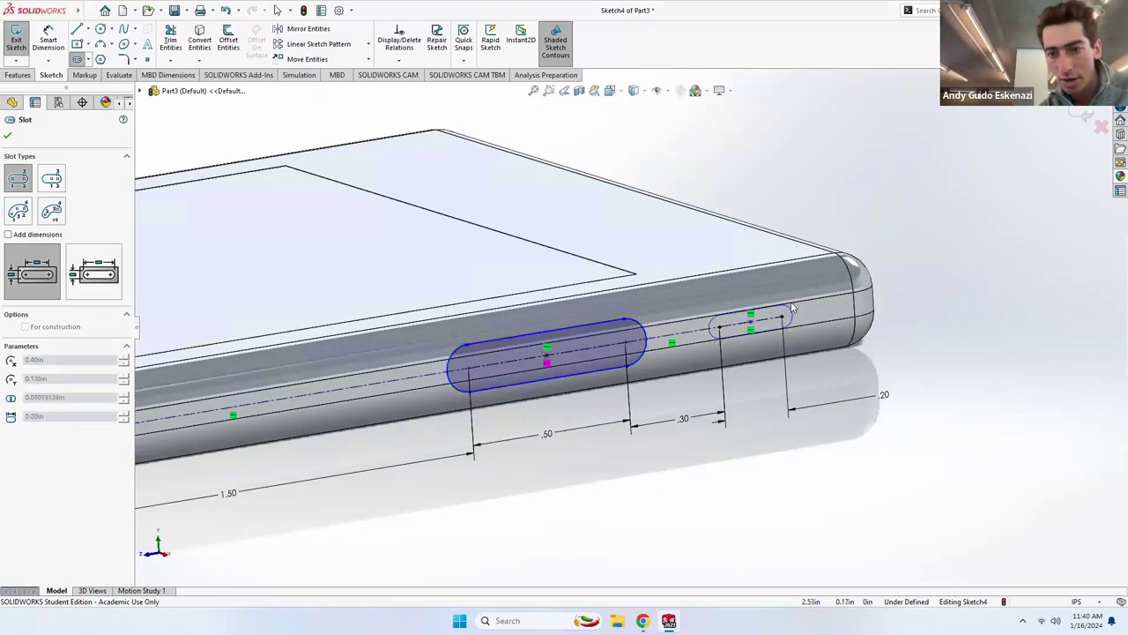
left_click(795, 297)
key("Escape")
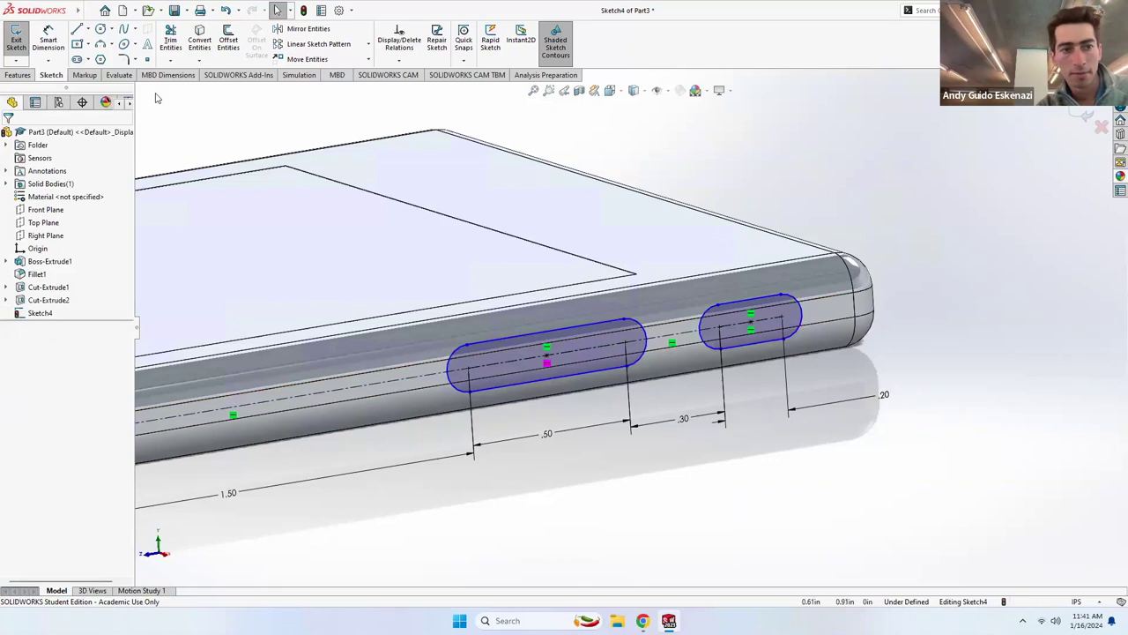
Dimension the longer side slot's width to 0.12 in.
left_click(46, 43)
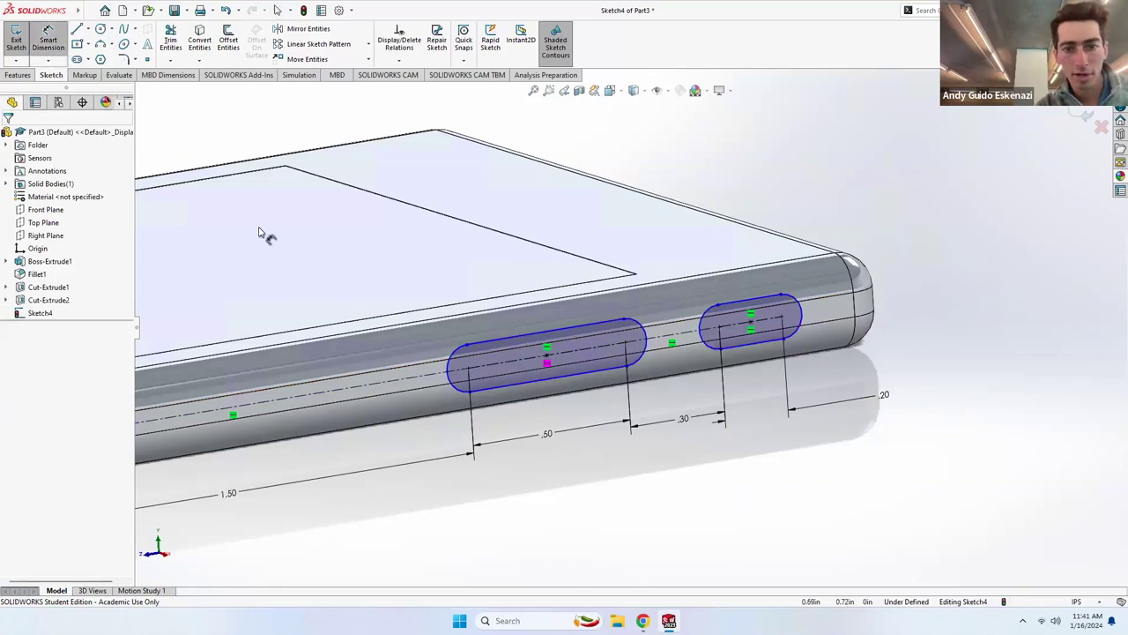
left_click(483, 346)
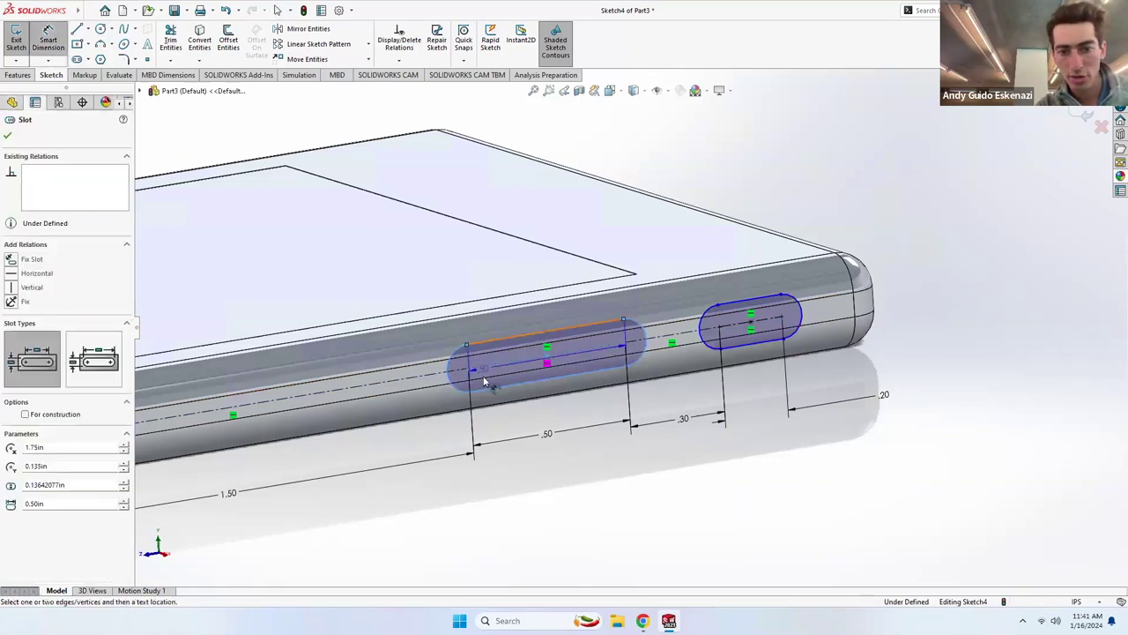
left_click(518, 483)
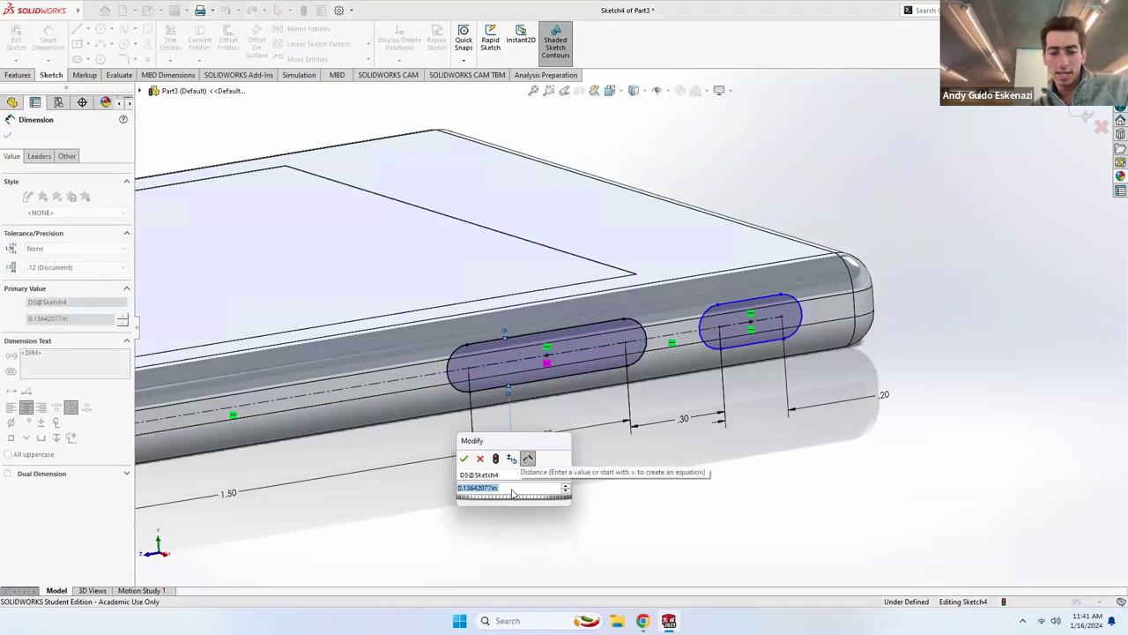
type(".12")
key("Return")
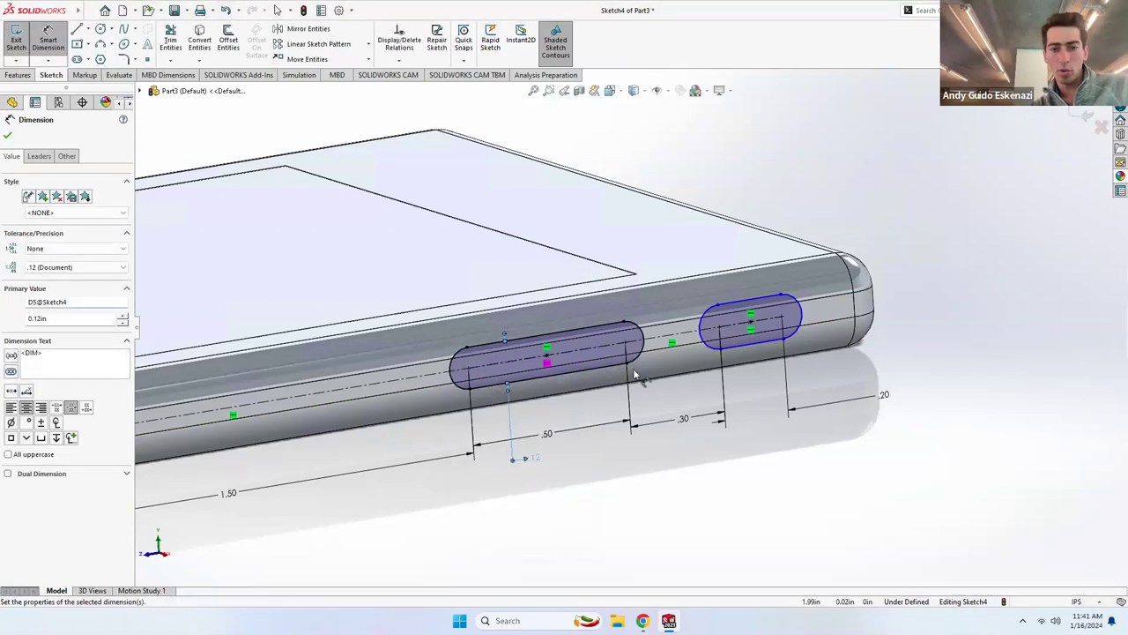
Dimension the shorter side slot's width to 0.08 in.
left_click(721, 311)
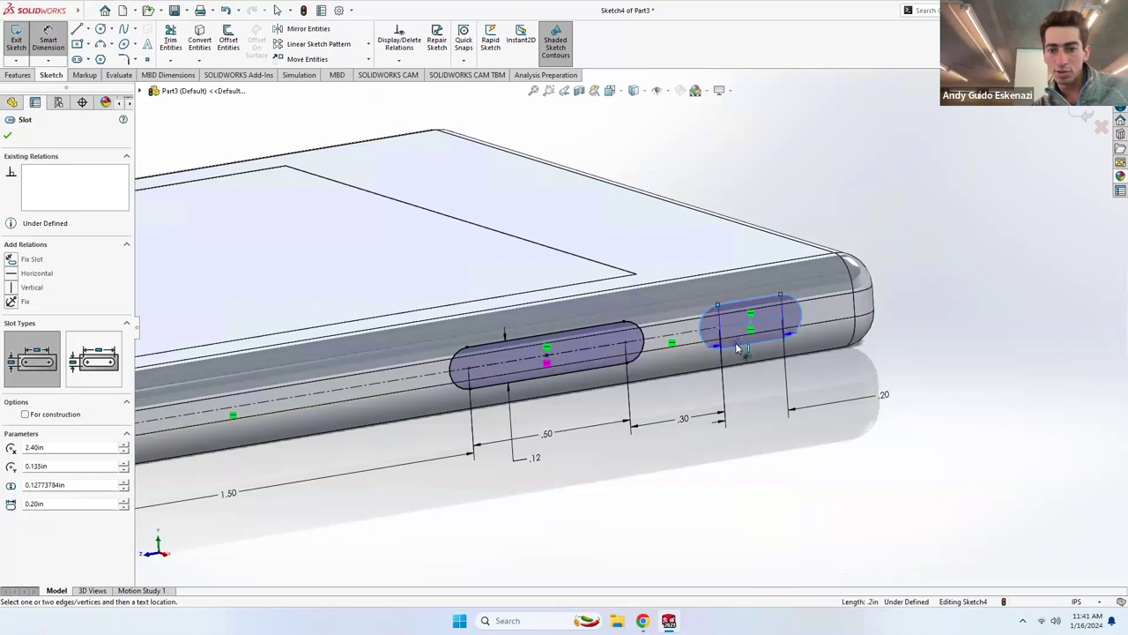
left_click(914, 338)
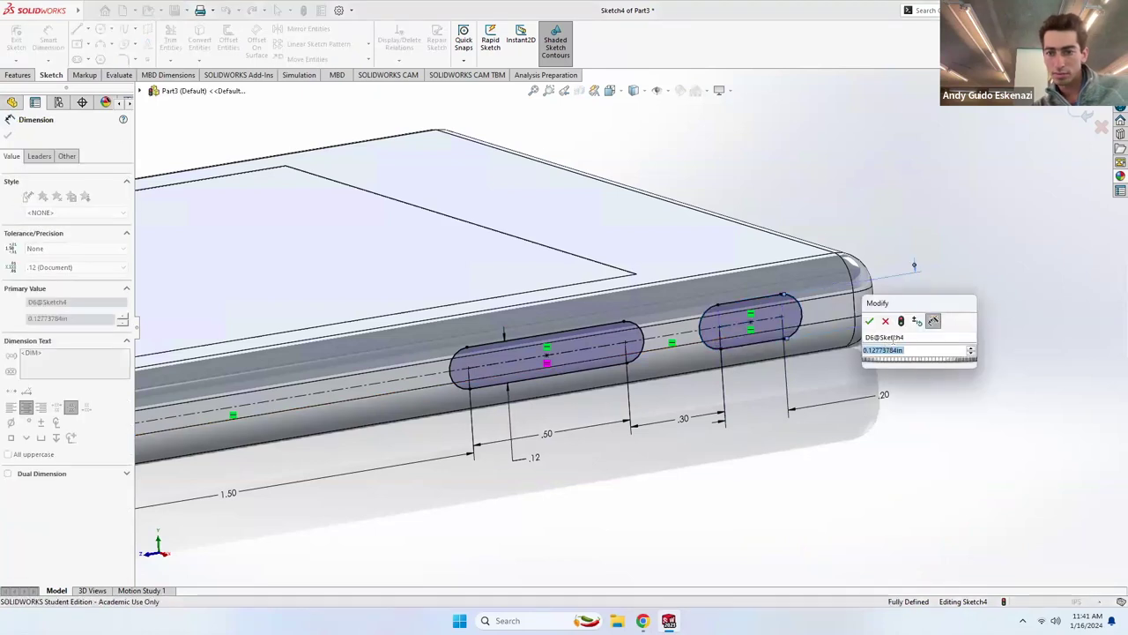
type(".08")
key("Return")
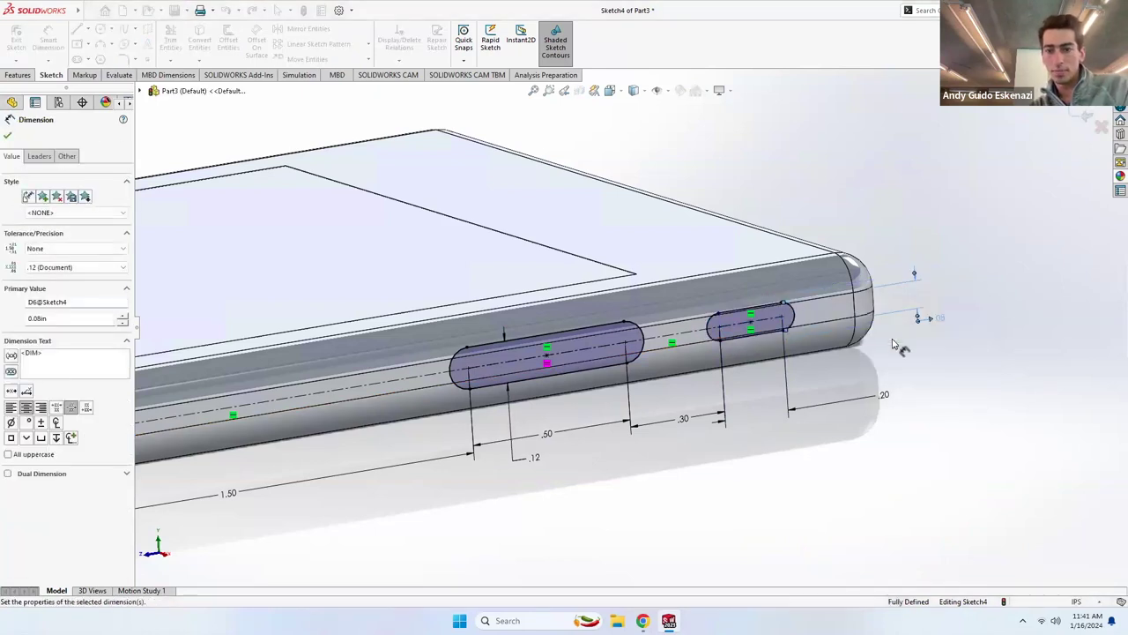
Extrude-cut both side slots into the phone body as a blind cut 0.05 in deep.
left_click(18, 75)
left_click(174, 40)
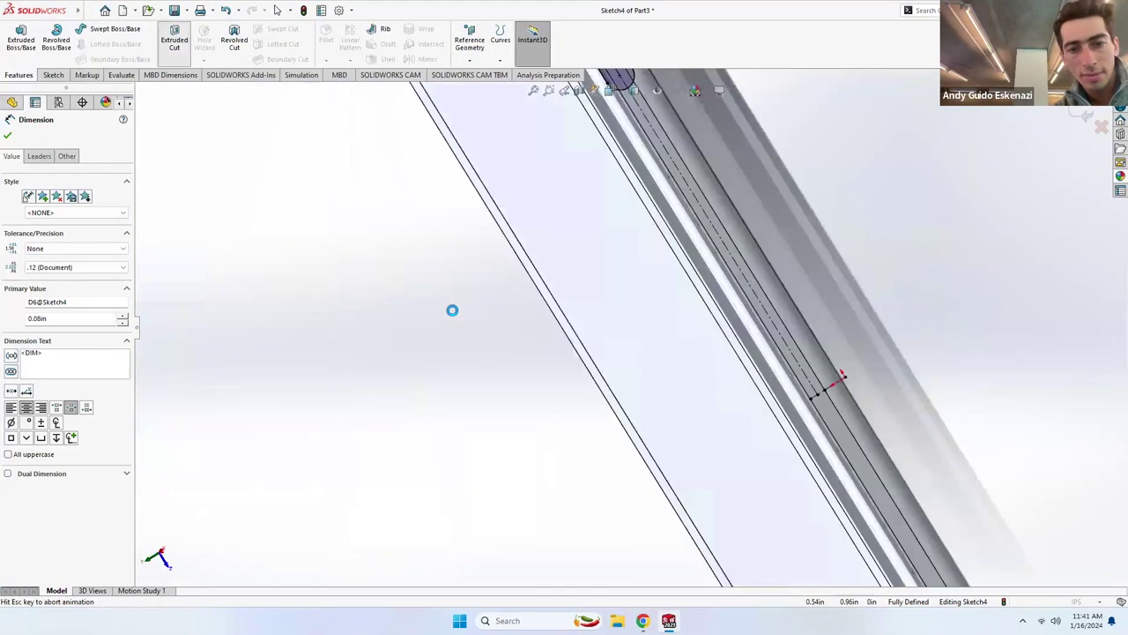
middle_click_drag(616, 300, 544, 239)
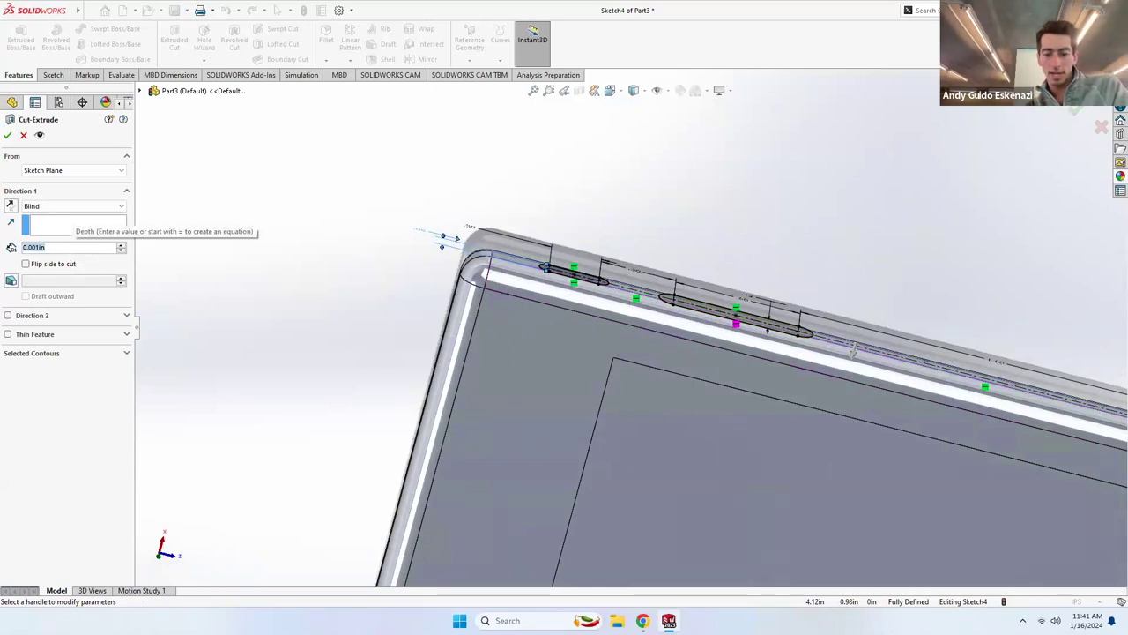
type("0.1")
key("Return")
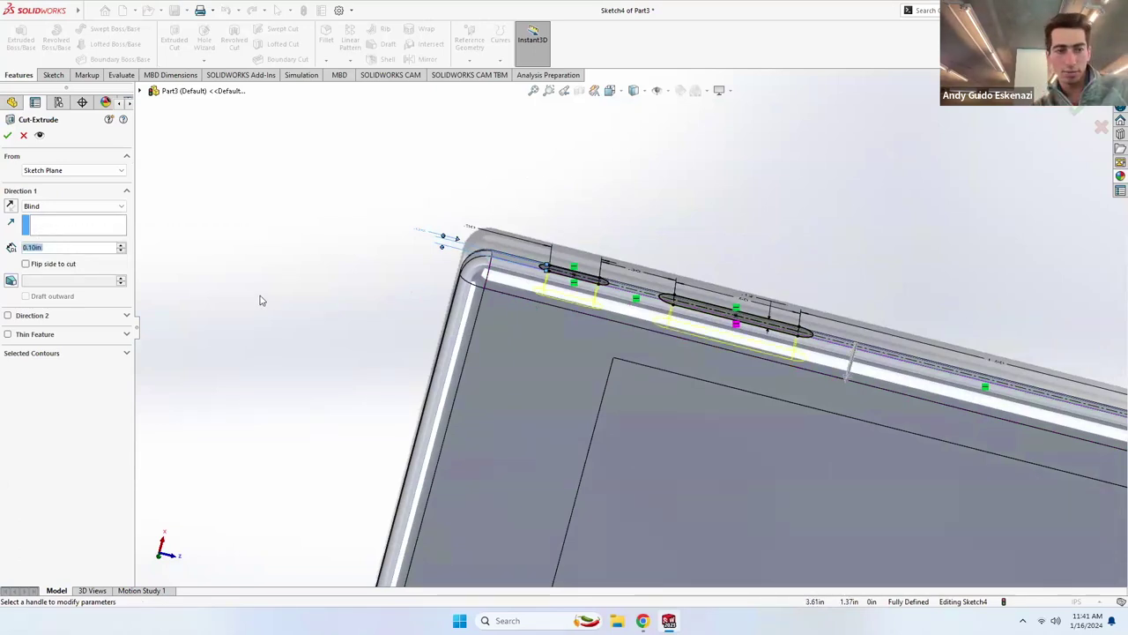
type("0.05")
key("Return")
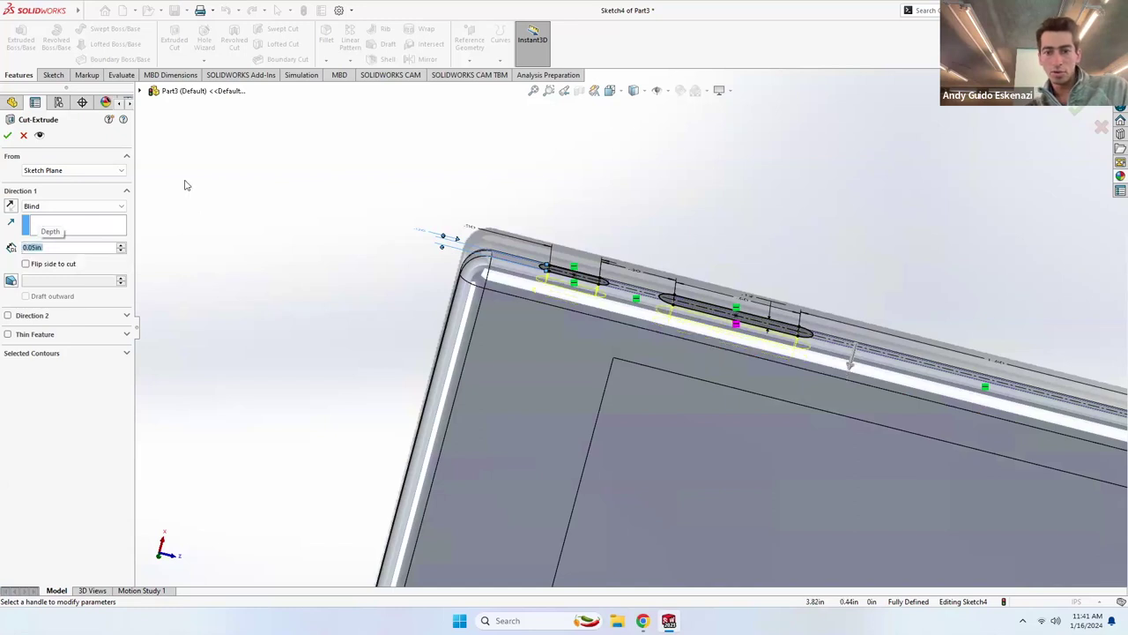
left_click(18, 134)
Start a new sketch on the floor of the longer side slot recess.
middle_click_drag(542, 189, 702, 265)
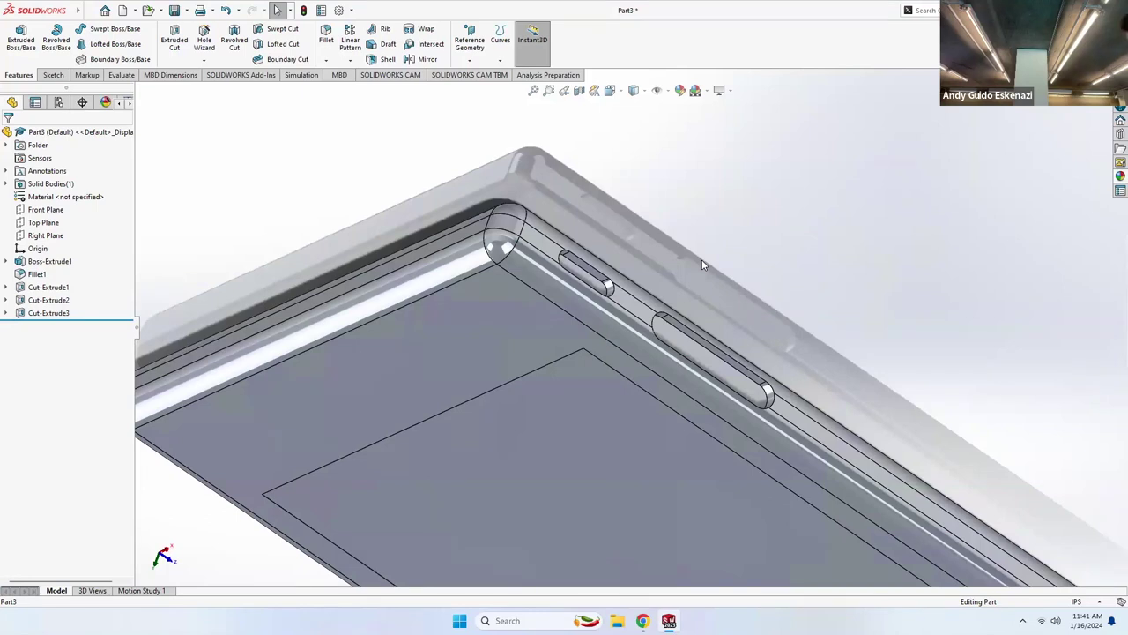
middle_click_drag(768, 305, 719, 273)
scroll(665, 406, "down", 5)
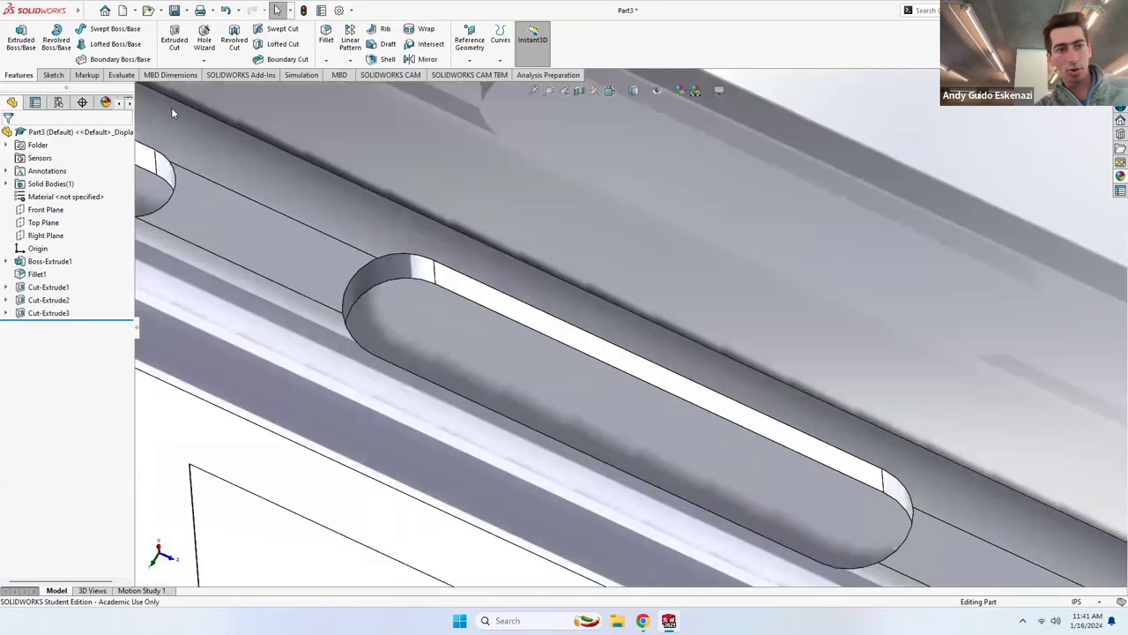
left_click(53, 75)
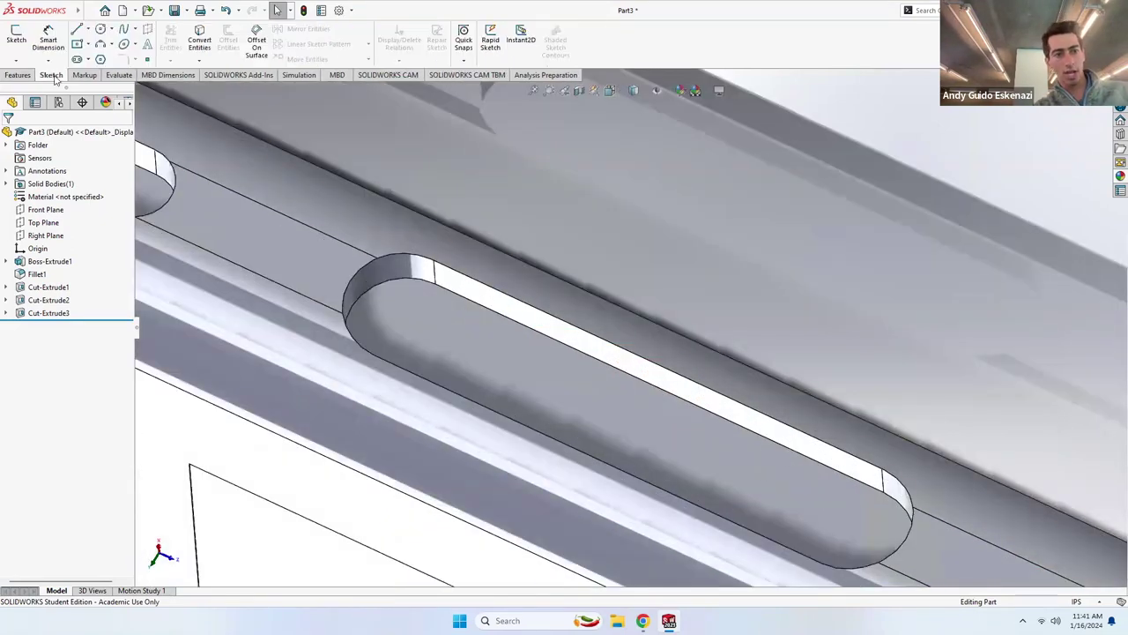
left_click(18, 39)
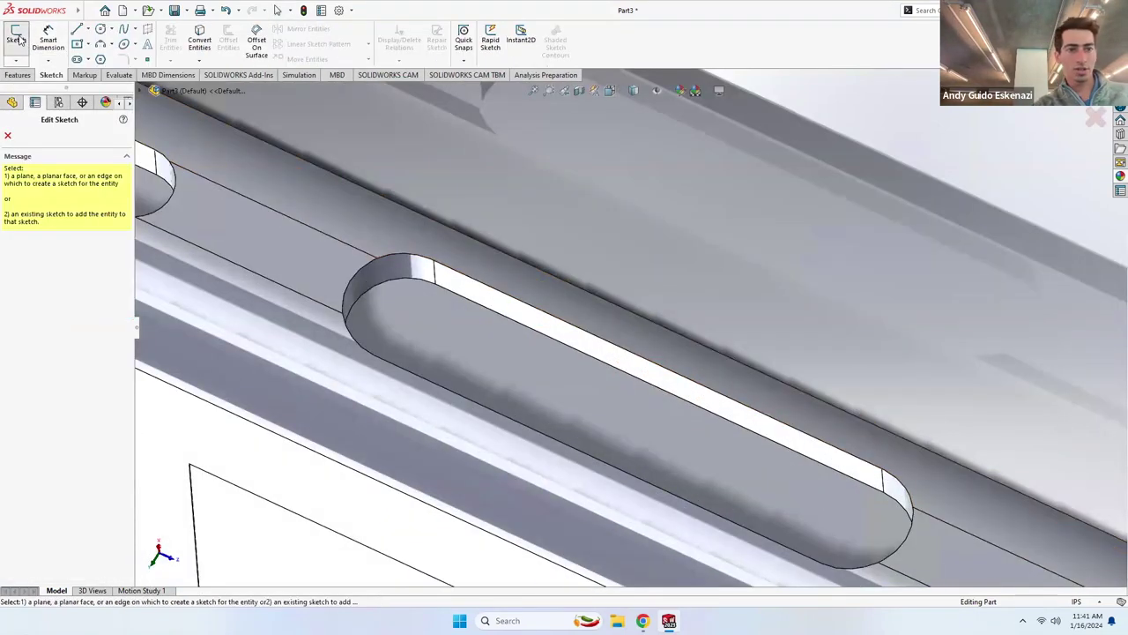
left_click(476, 355)
mouse_move(599, 373)
middle_mouse_down()
mouse_move(752, 268)
mouse_move(731, 443)
mouse_move(773, 397)
mouse_move(527, 372)
mouse_move(490, 174)
mouse_move(580, 320)
middle_mouse_up()
scroll(490, 174, "down", 6)
scroll(581, 320, "up", 3)
scroll(552, 314, "down", 5)
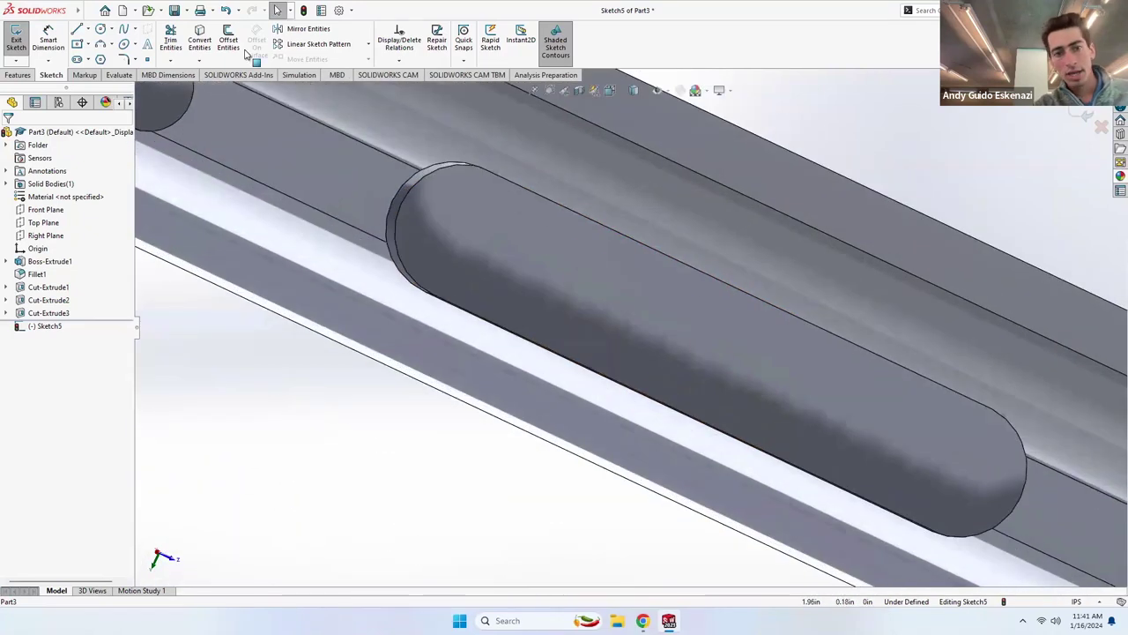
Try to draw a lengthwise chain of centerlines between the rounded ends of the longer slot's floor.
left_click(88, 29)
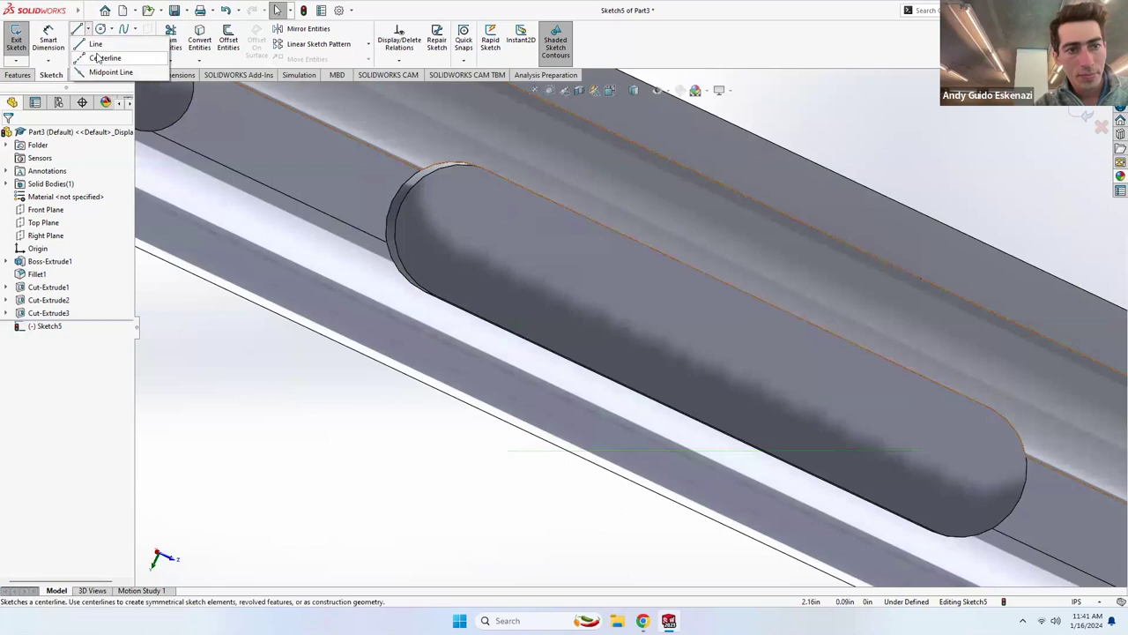
left_click(98, 57)
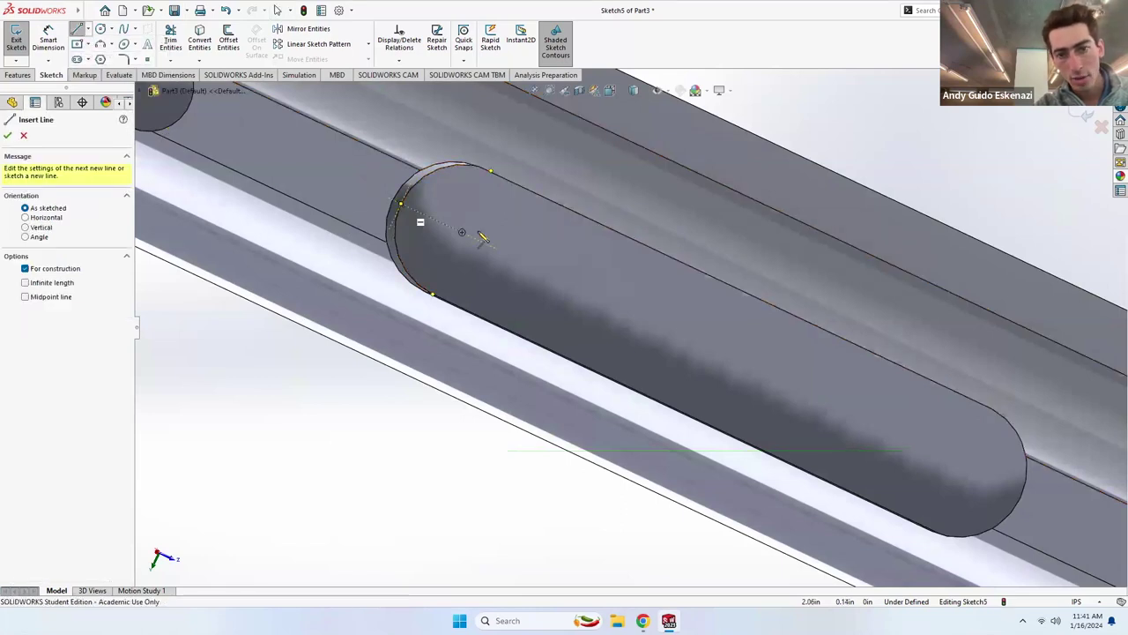
left_click(403, 209)
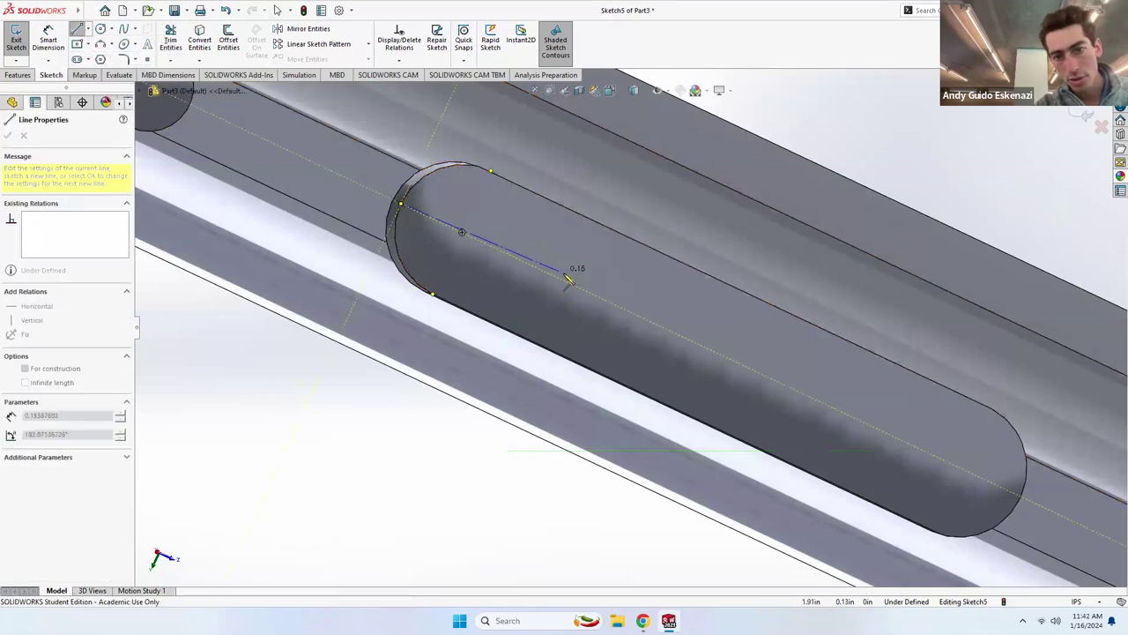
left_click(804, 394)
middle_click_drag(973, 455, 1053, 517)
left_click(1036, 500)
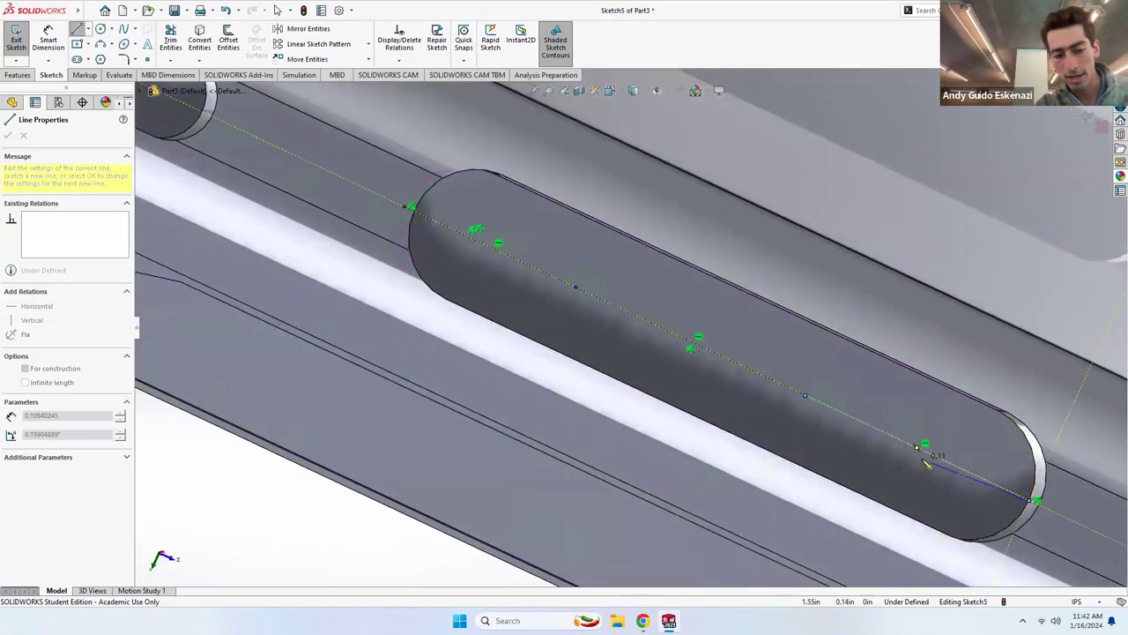
key("Escape")
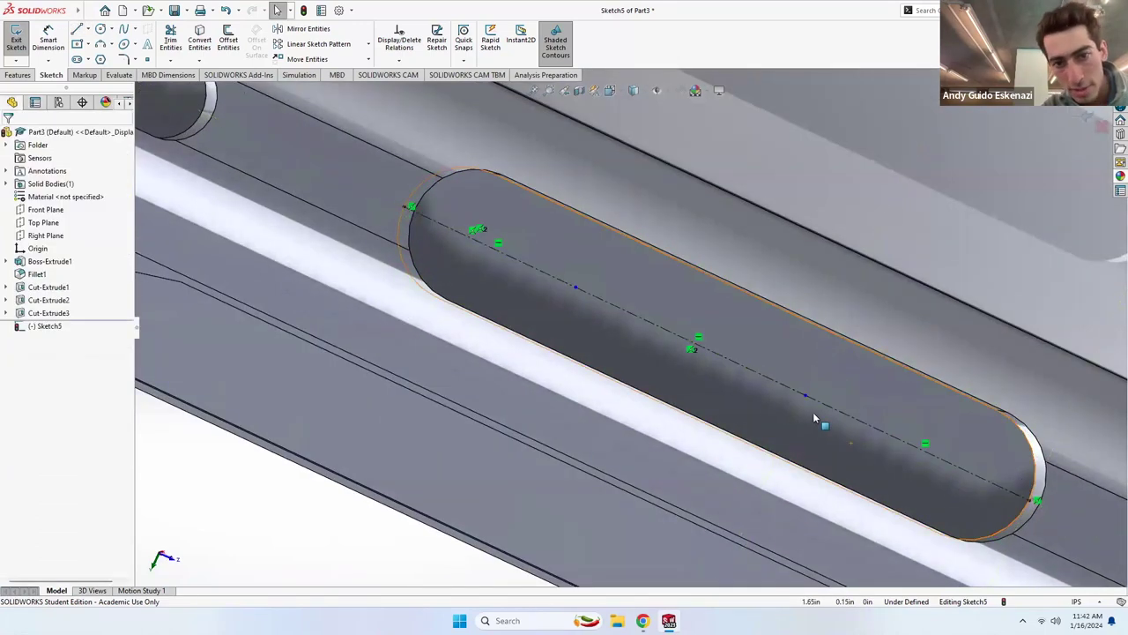
Undo the lengthwise centerlines on the longer slot's floor.
left_click(621, 307)
key("ctrl+z")
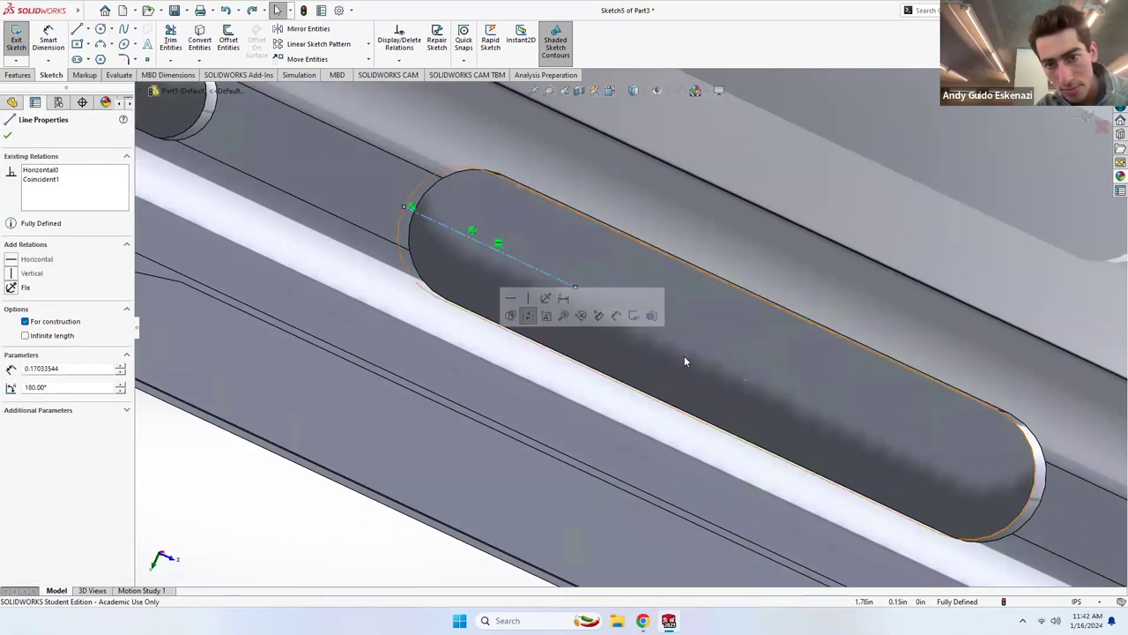
key("ctrl+z")
Draw a vertical centerline across the slot floor, joining the two points where the rounded end nearest the shorter slot meets the straight edges.
middle_click_drag(448, 214, 265, 124)
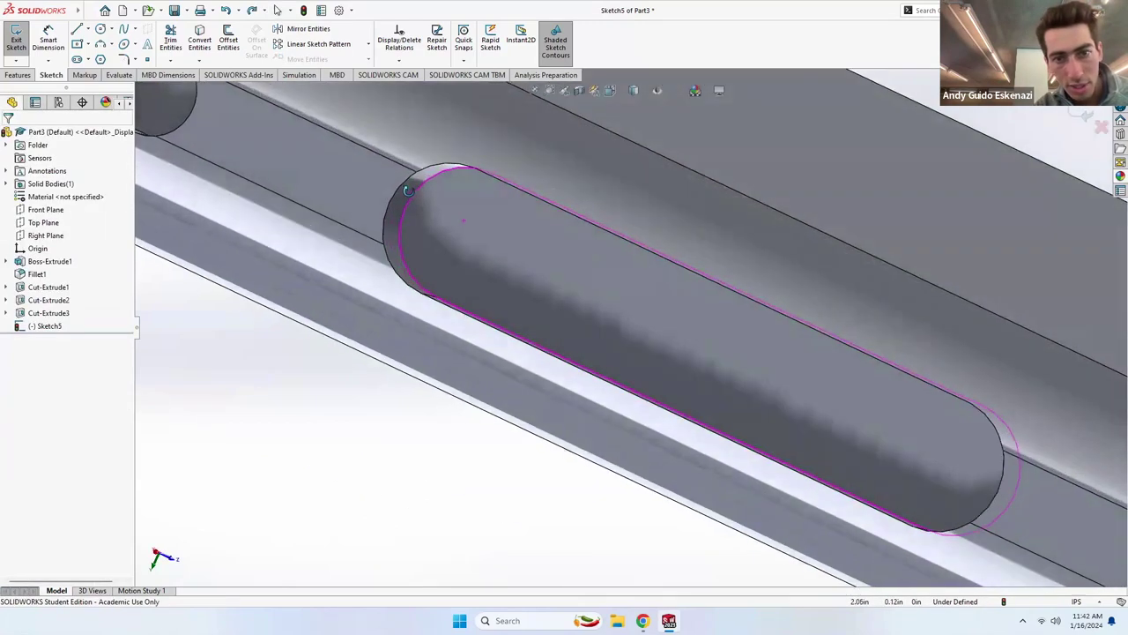
left_click(88, 30)
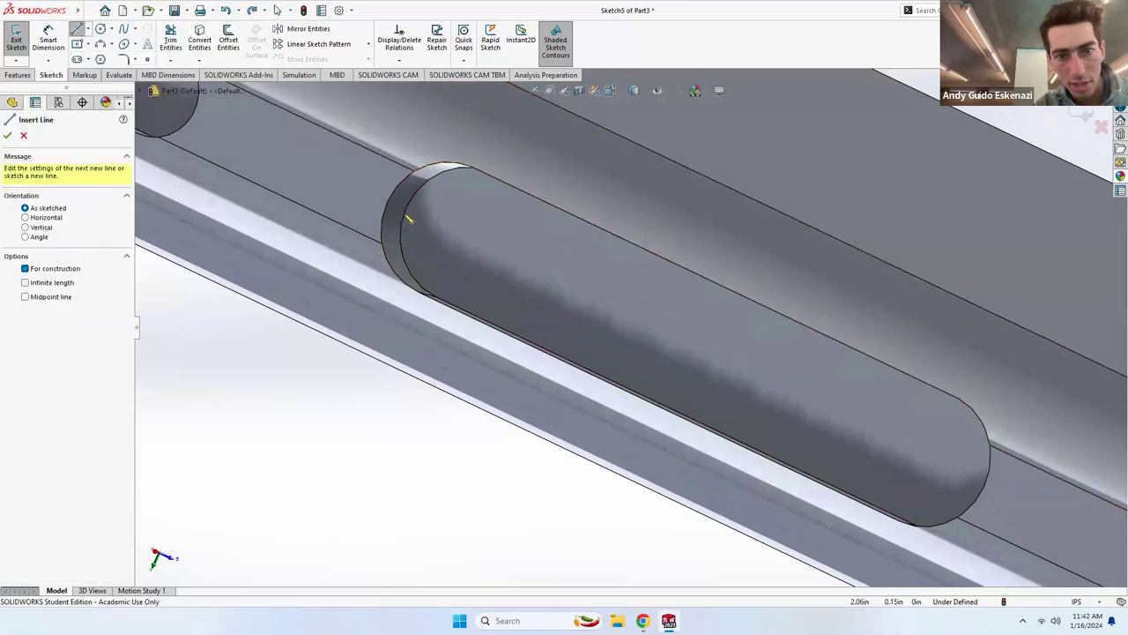
left_click(496, 180)
left_click(441, 302)
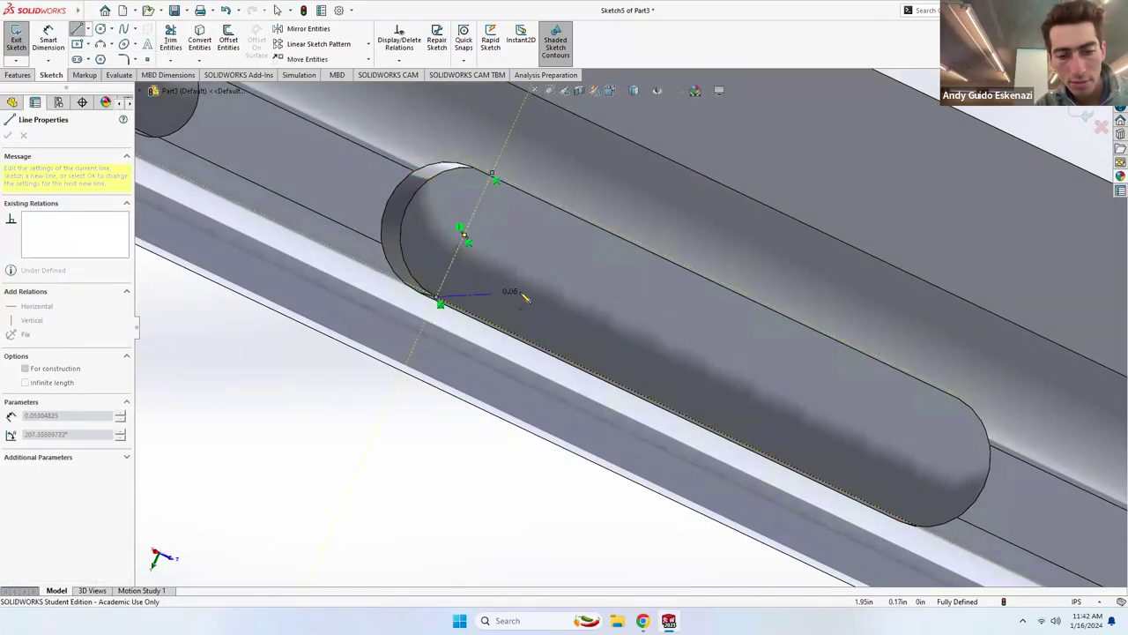
key("Escape")
Draw two connected horizontal centerline segments along the slot from the crosswise centerline's midpoint, the first about 0.15 in long.
left_click(87, 30)
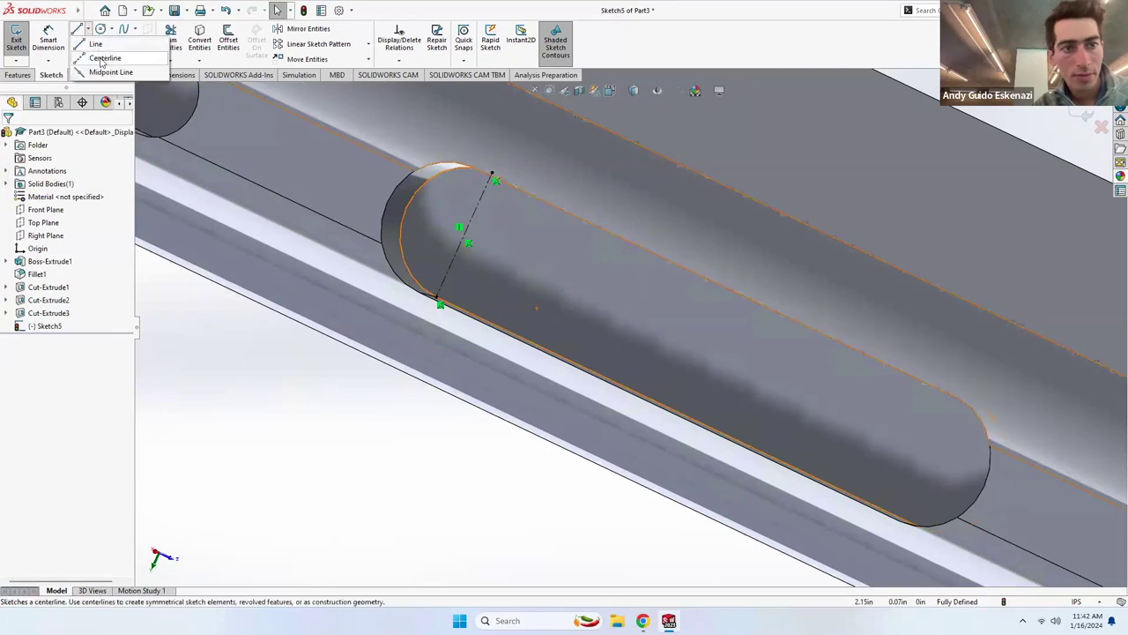
left_click(104, 58)
left_click(467, 243)
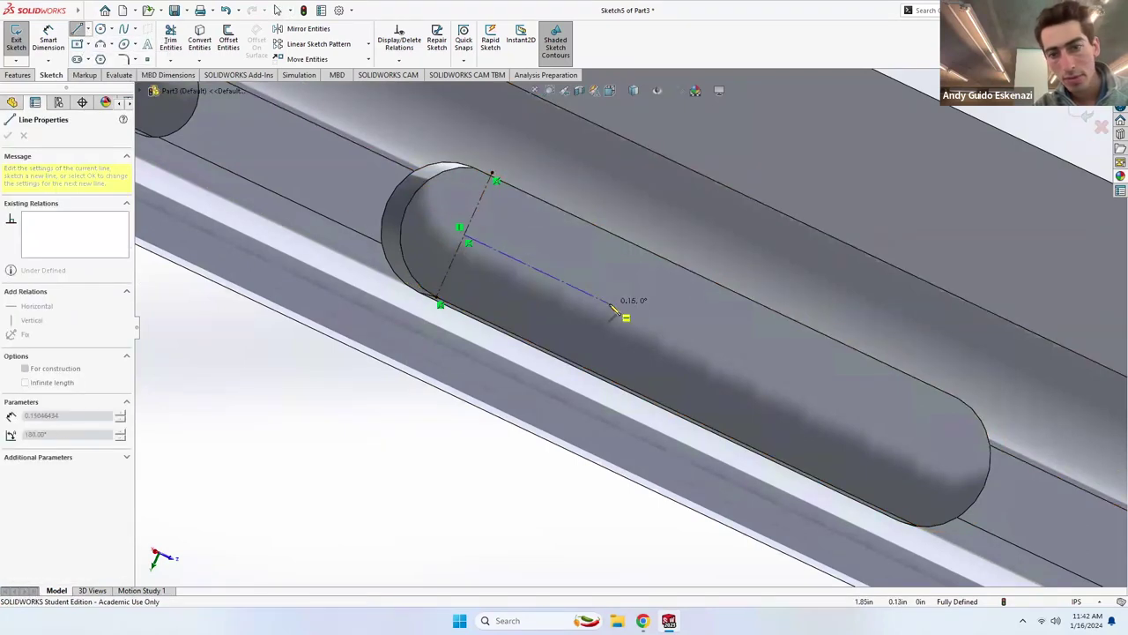
double_click(770, 379)
key("Escape")
Draw a second vertical centerline across the slot floor where the opposite rounded end meets the straight edges.
mouse_move(796, 396)
middle_mouse_down()
mouse_move(831, 364)
mouse_move(858, 390)
middle_mouse_up()
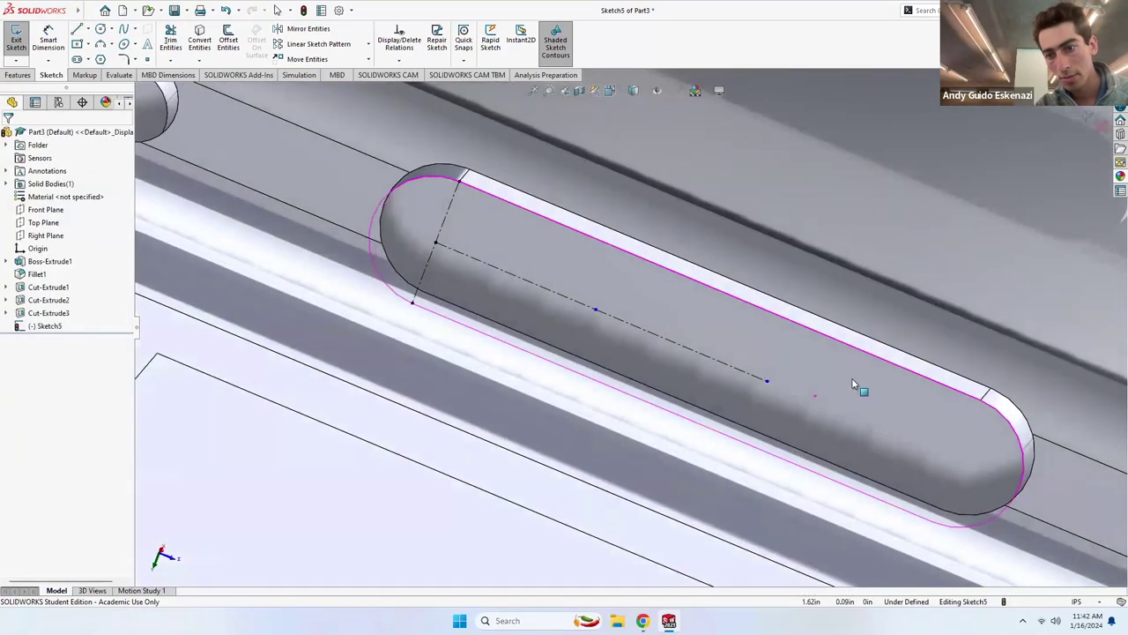
left_click(90, 29)
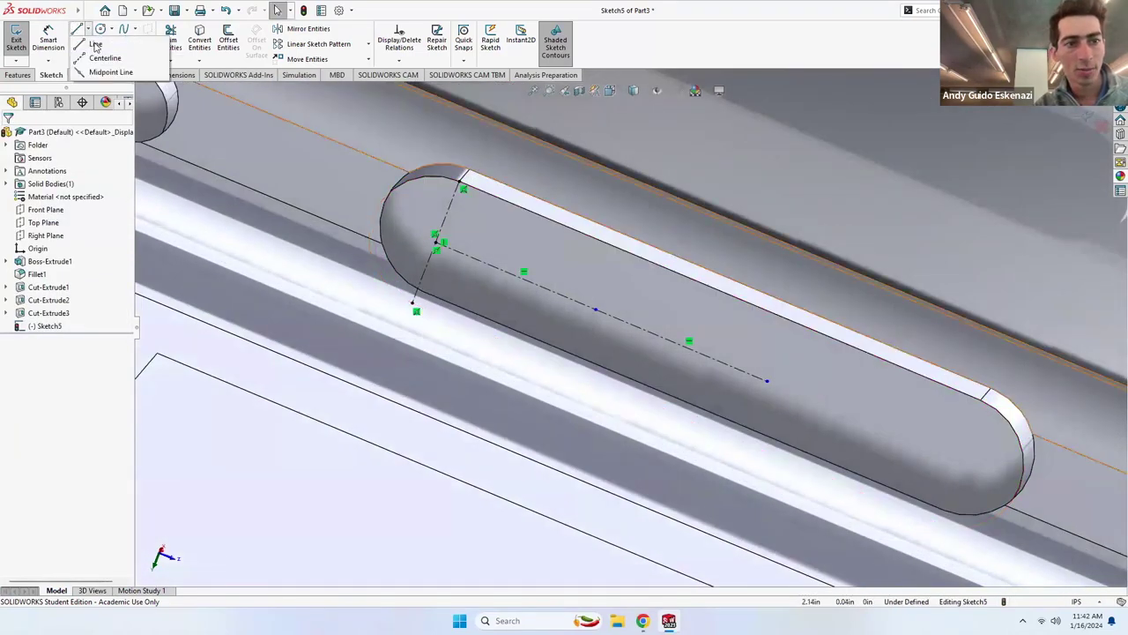
left_click(104, 48)
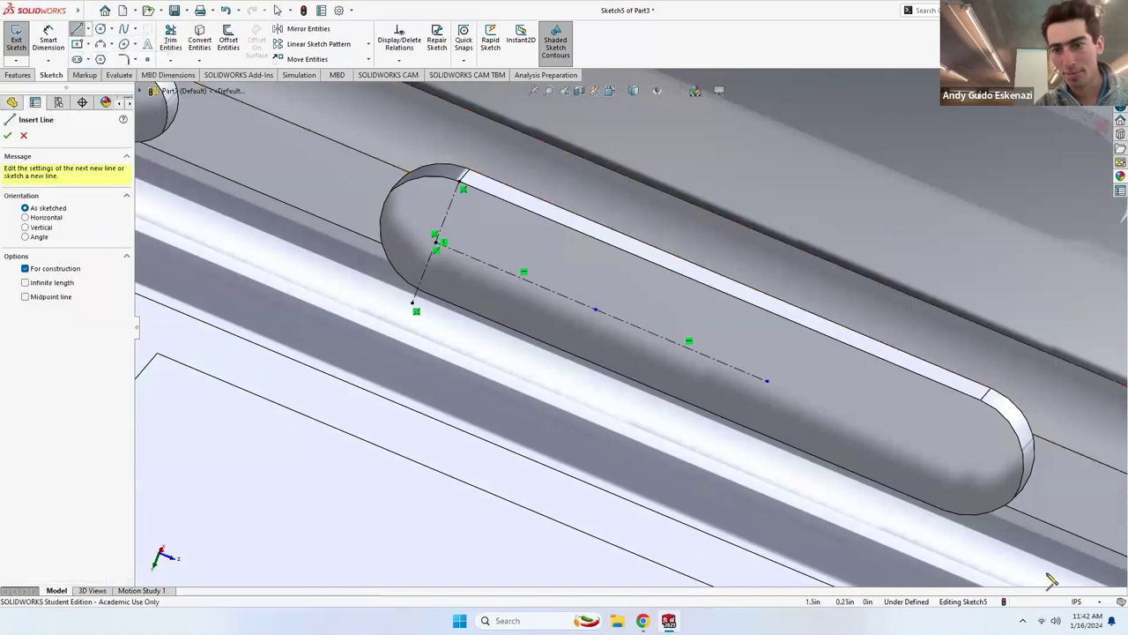
left_click(981, 404)
middle_click_drag(964, 408, 937, 517)
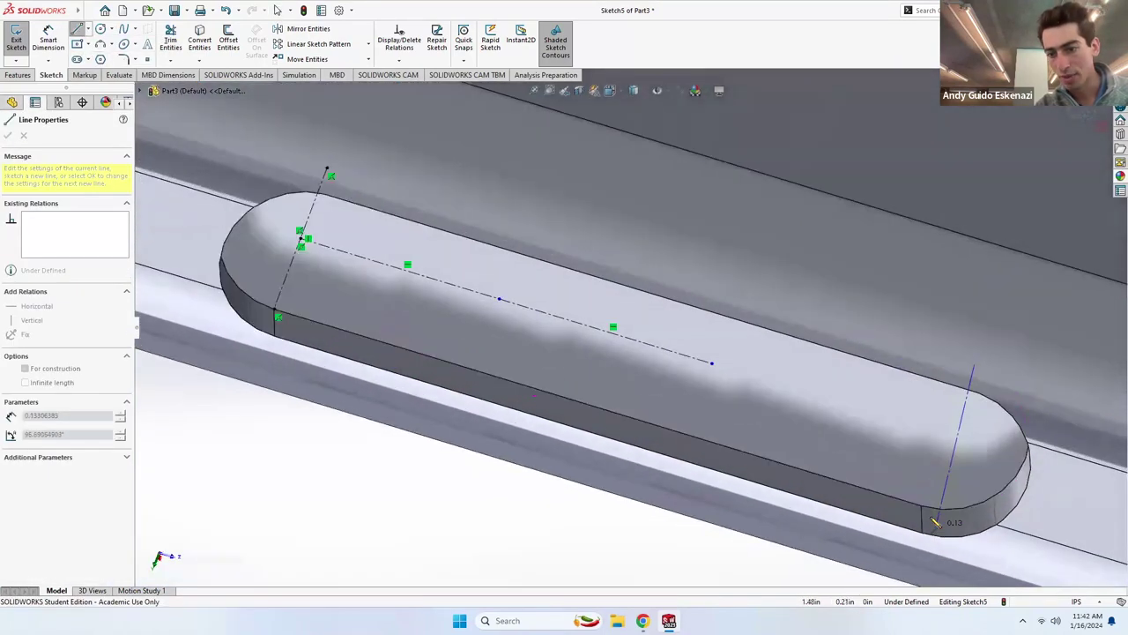
left_click(928, 507)
key("Escape")
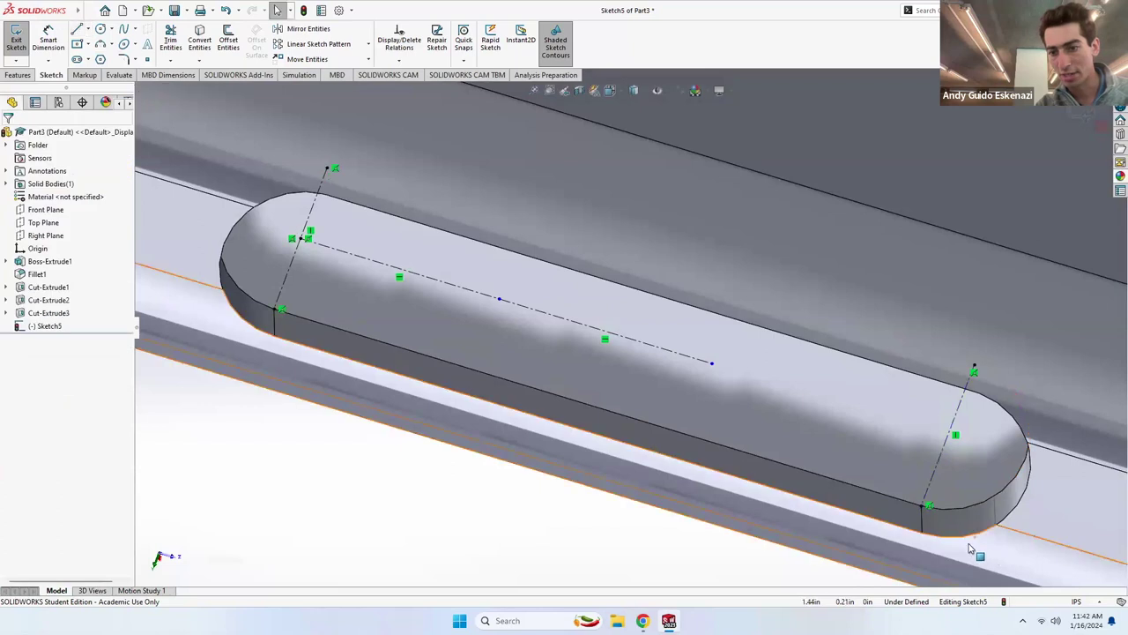
Draw a third horizontal centerline segment, about 0.18 in long, from the chain's free end to the second crosswise centerline's midpoint.
left_click(87, 29)
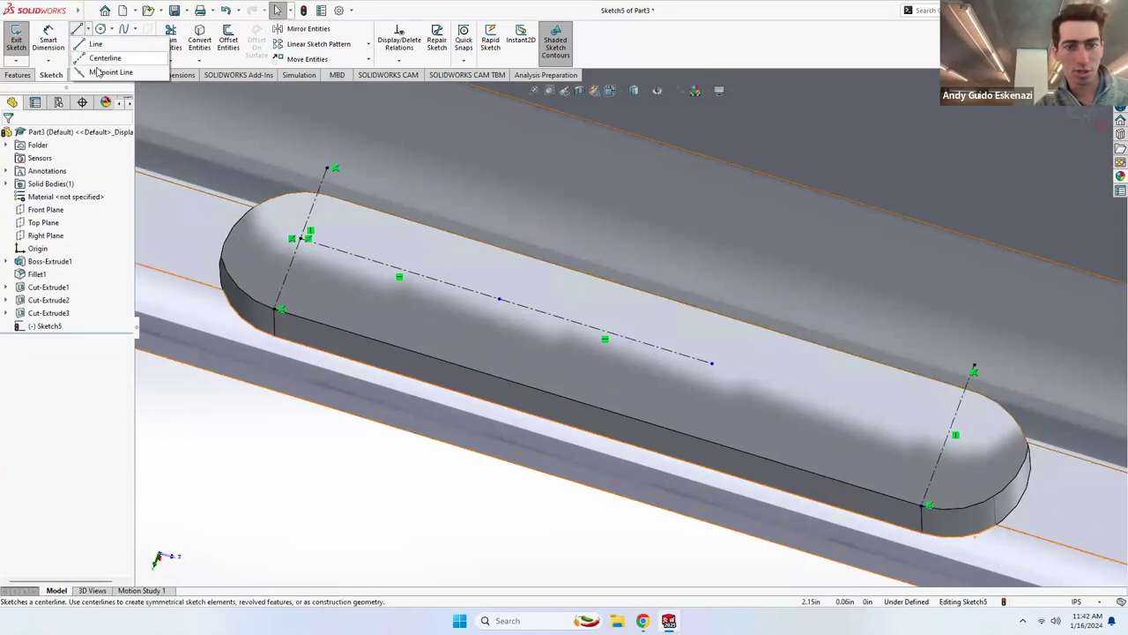
left_click(95, 56)
left_click(713, 364)
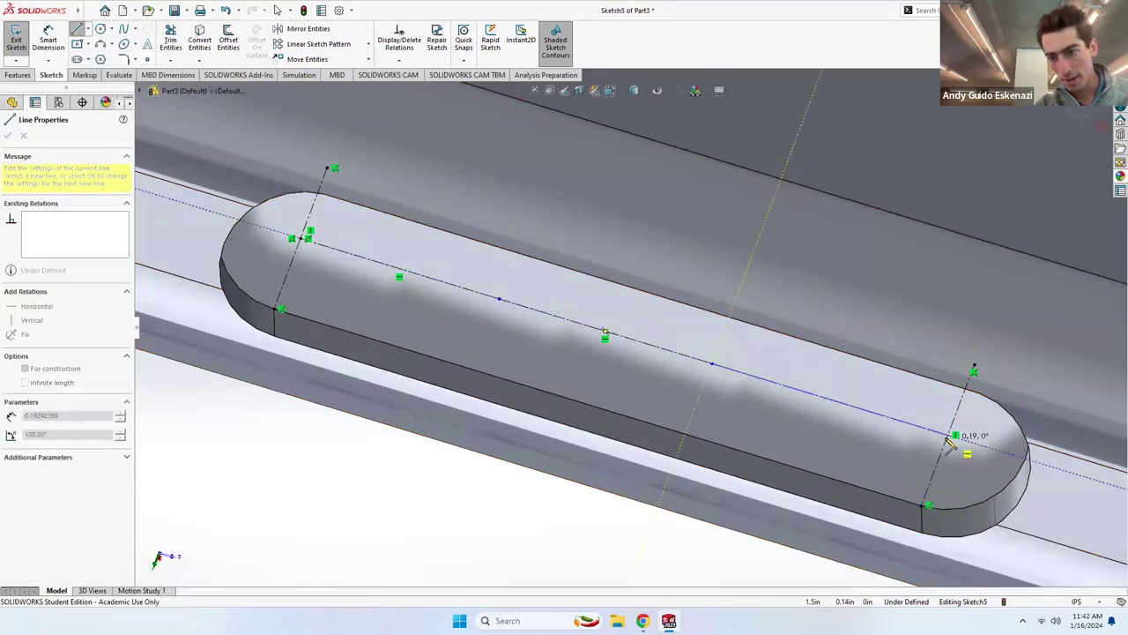
left_click(950, 436)
key("Escape")
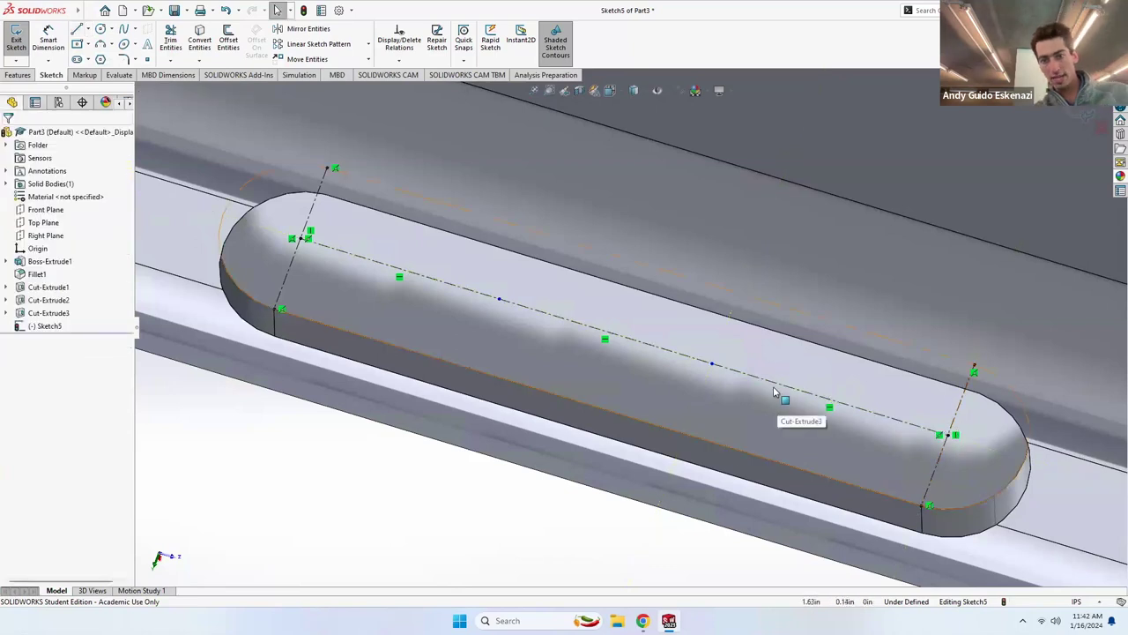
Make the two outer centerline segments along the slot floor equal in length.
left_click(774, 388)
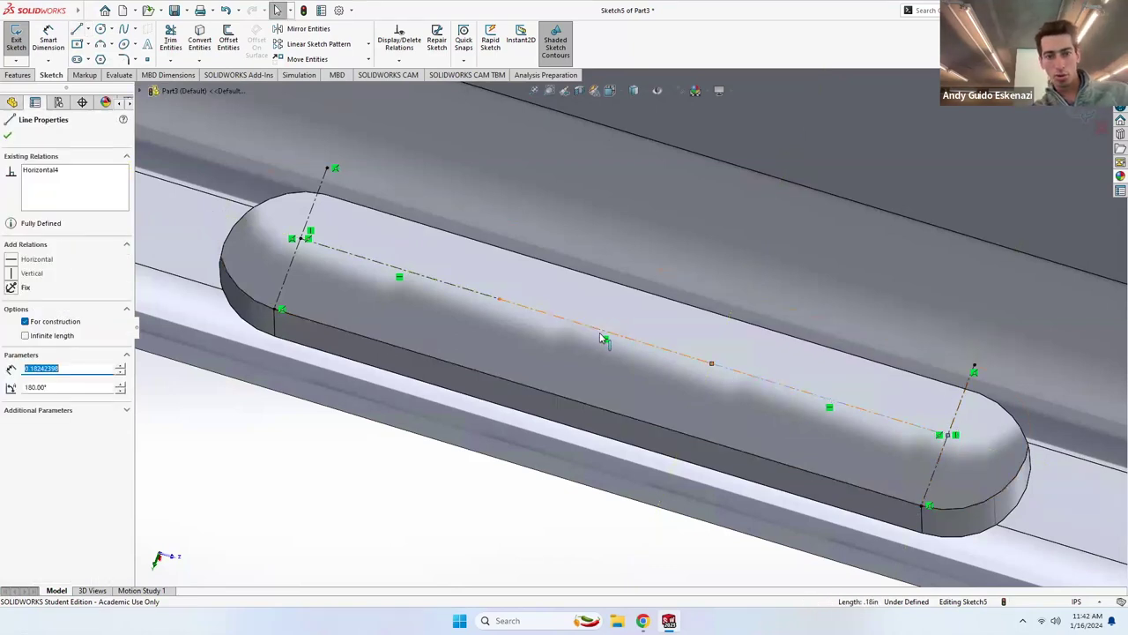
left_click(477, 297, "ctrl")
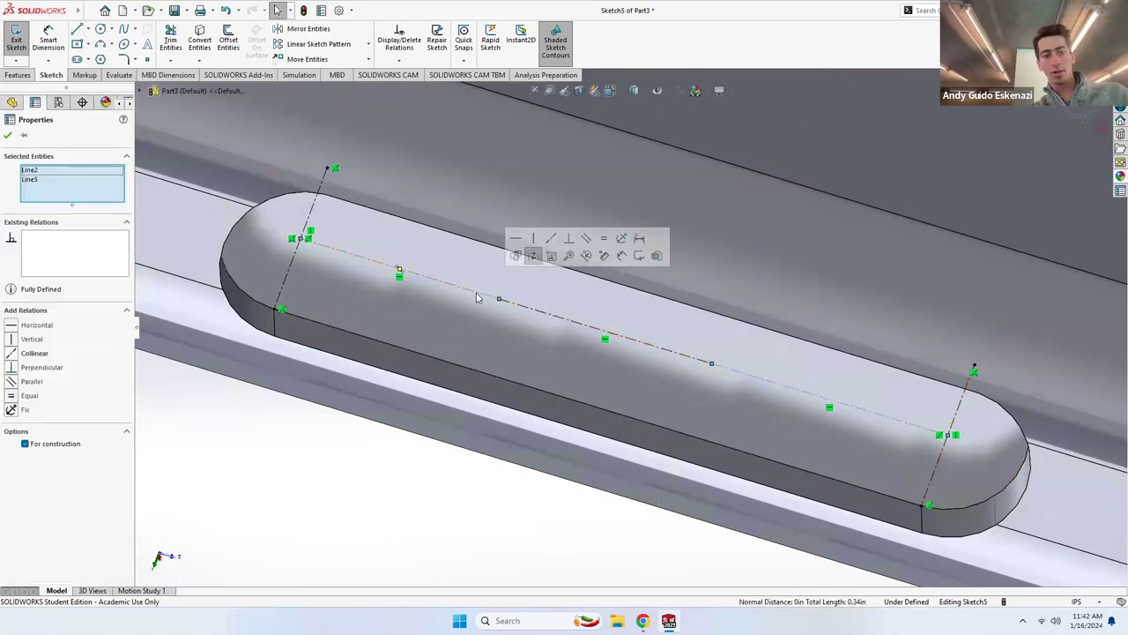
left_click(11, 397)
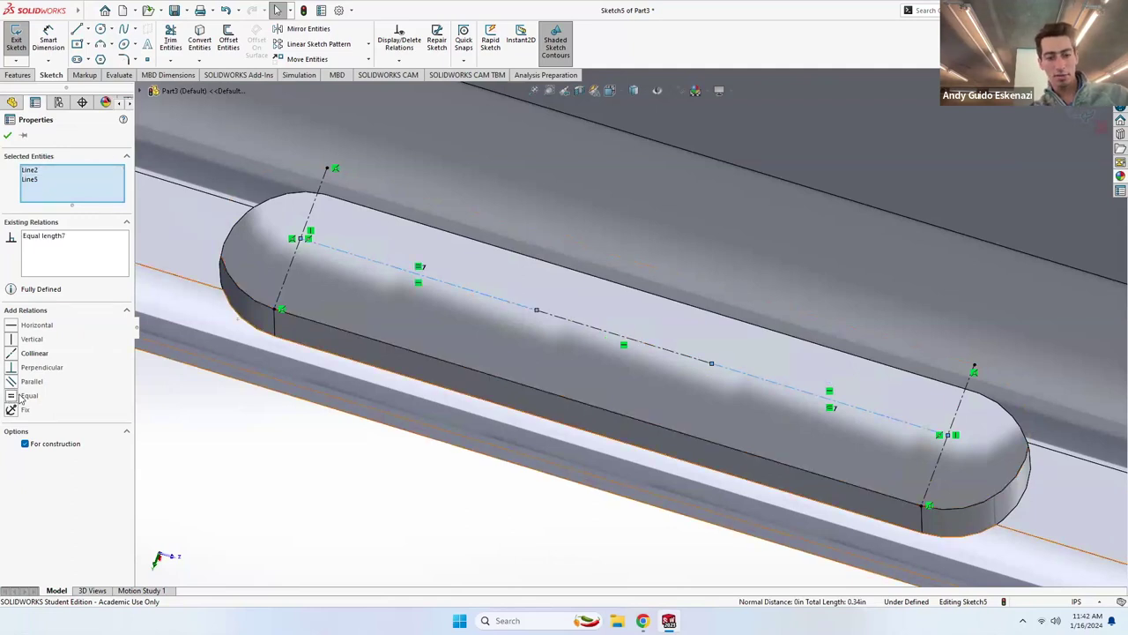
key("Escape")
Dimension the middle centerline segment's length as 0.10 in.
left_click(48, 40)
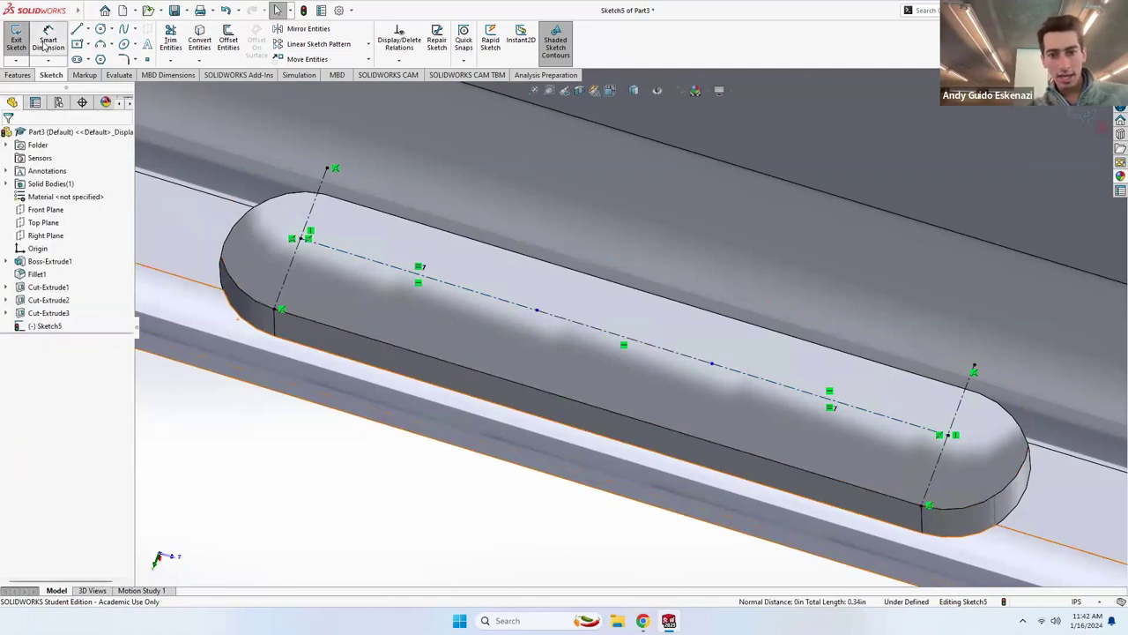
left_click(615, 338)
left_click(598, 393)
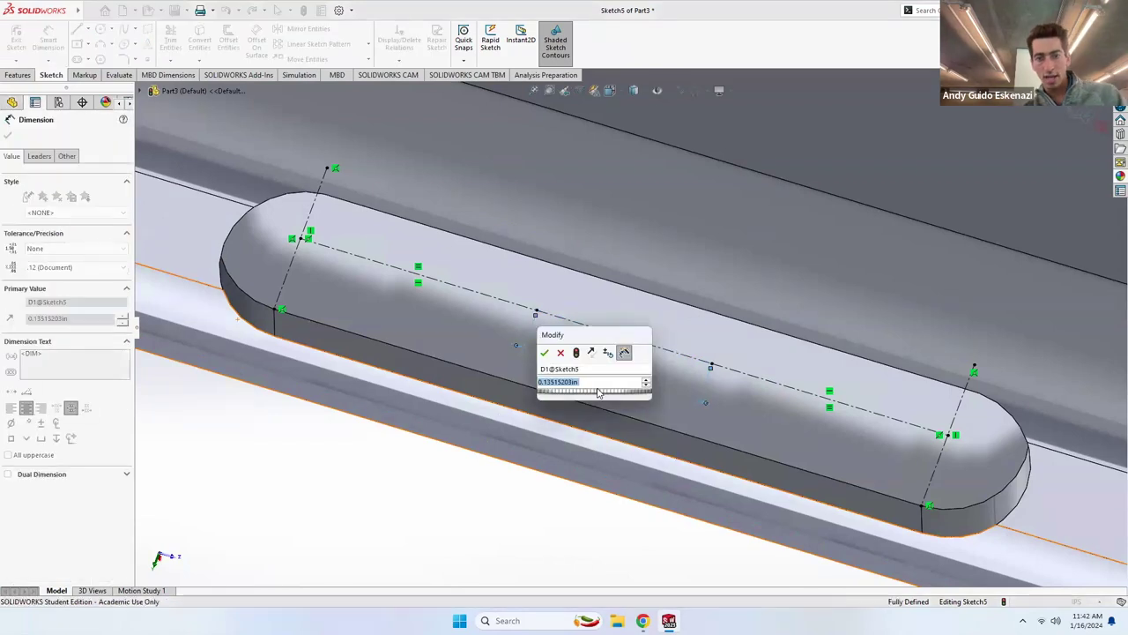
type(".15")
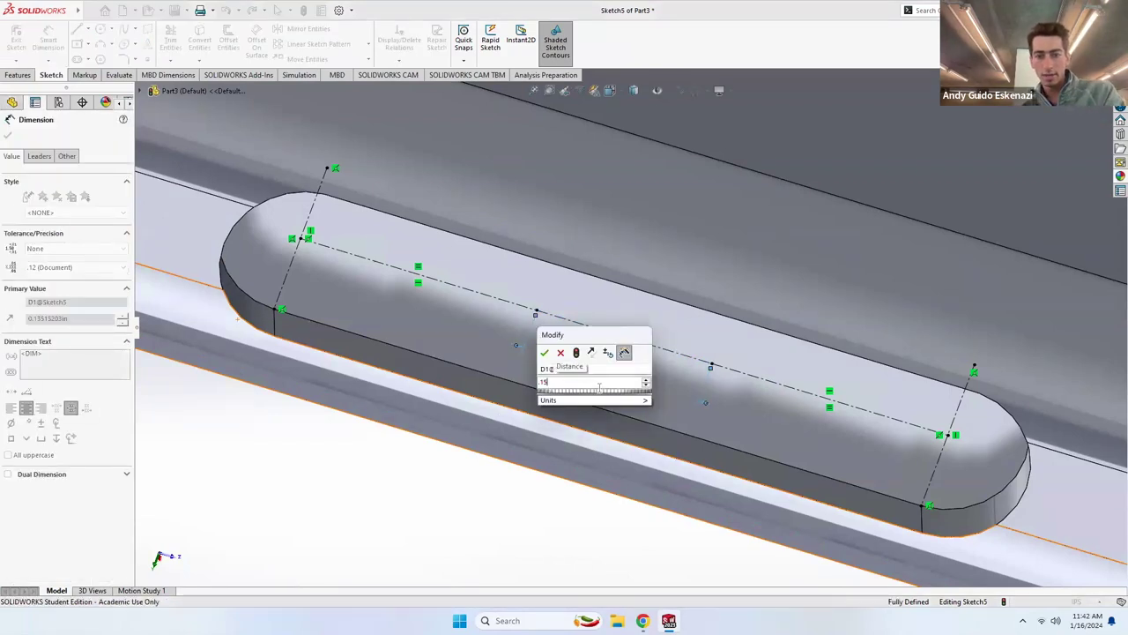
key("Return")
key("Escape")
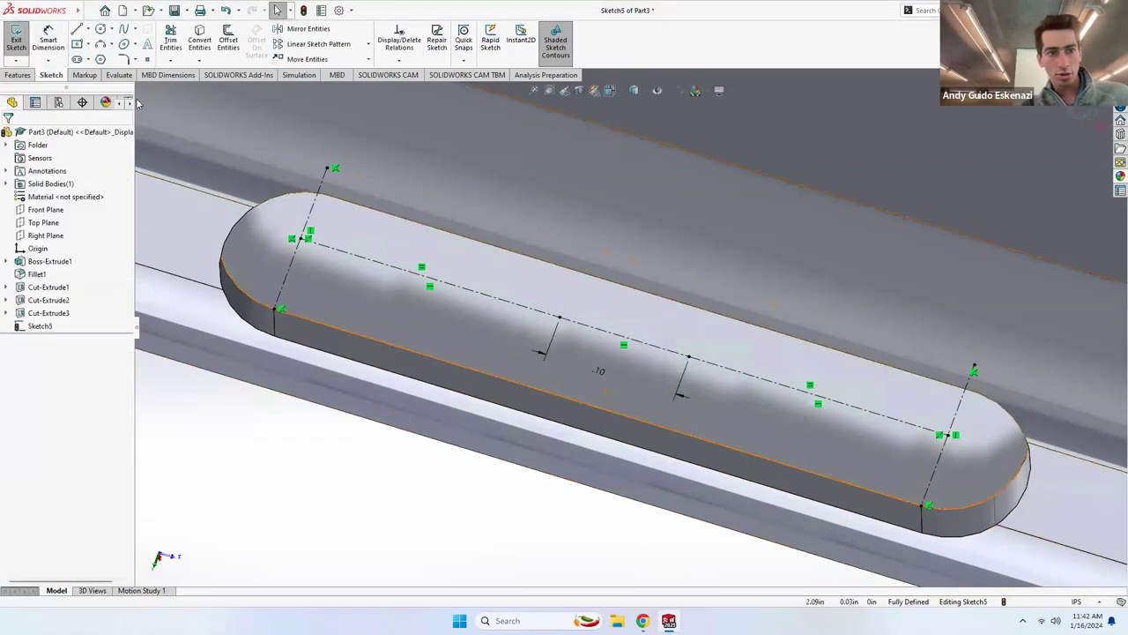
Draw a straight slot profile along each outer centerline segment, about 0.20 in between arc centers and nearly as wide as the recess.
left_click(78, 60)
left_click(303, 238)
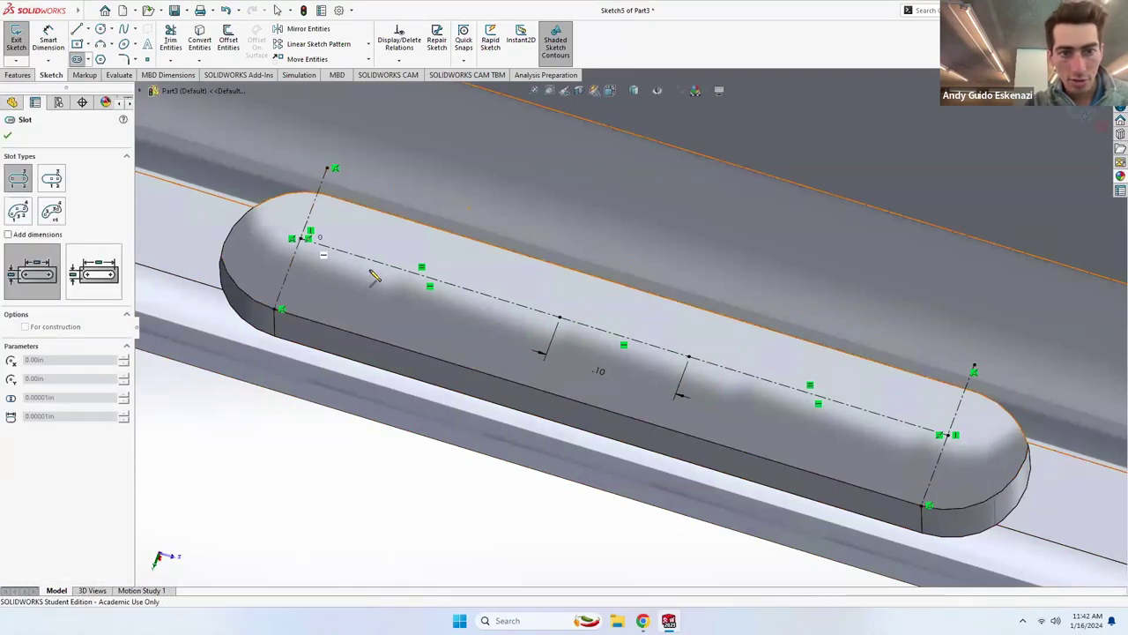
left_click(560, 316)
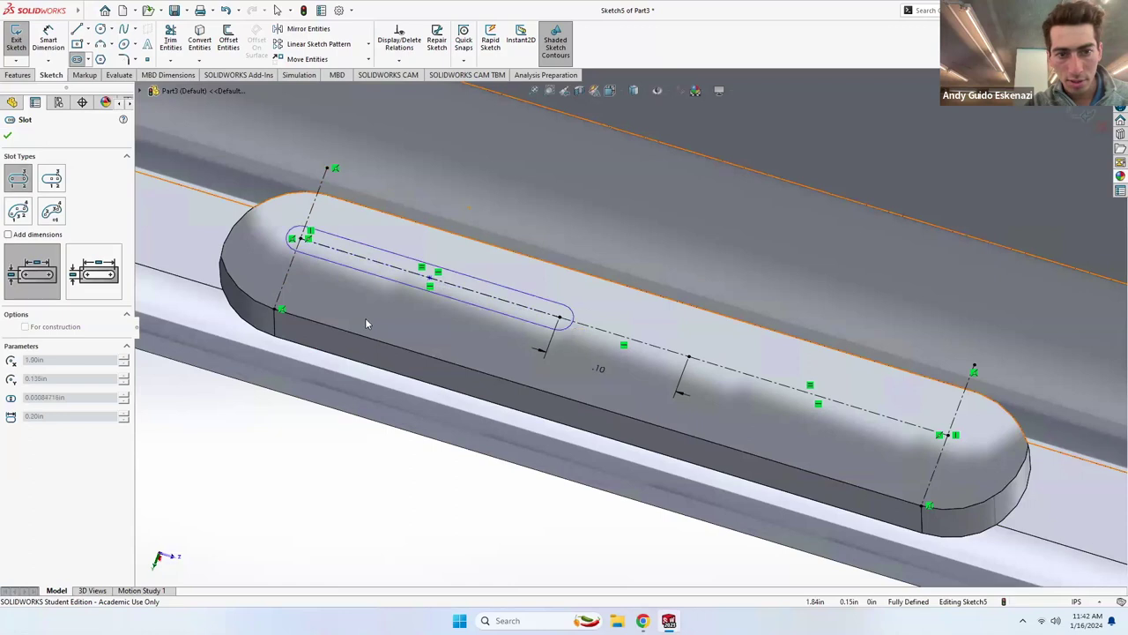
left_click(288, 304)
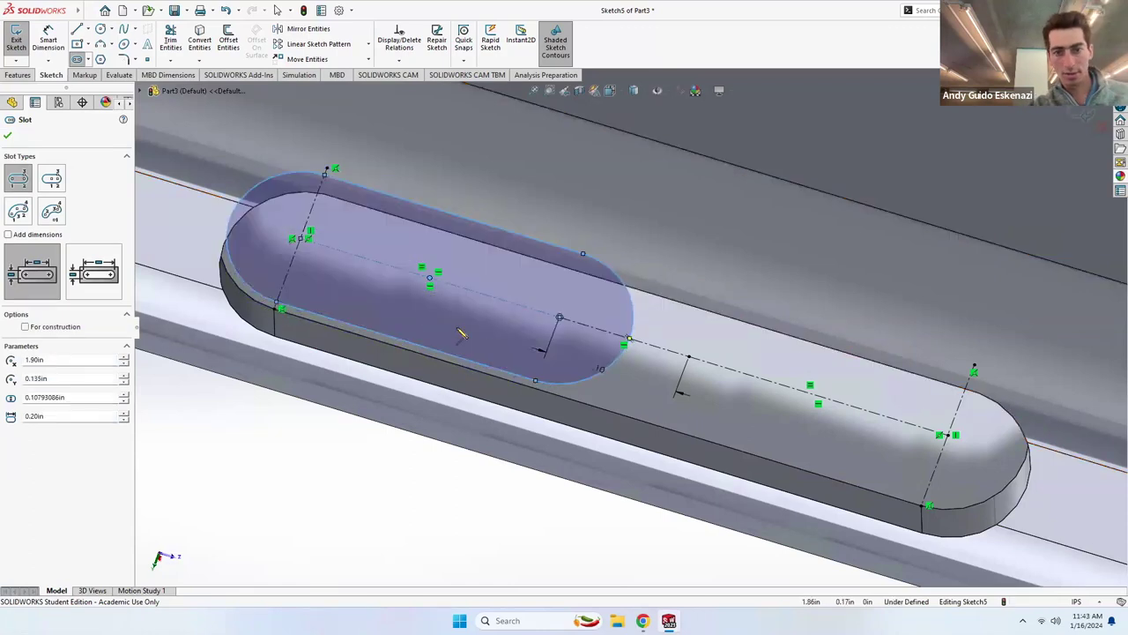
left_click(948, 438)
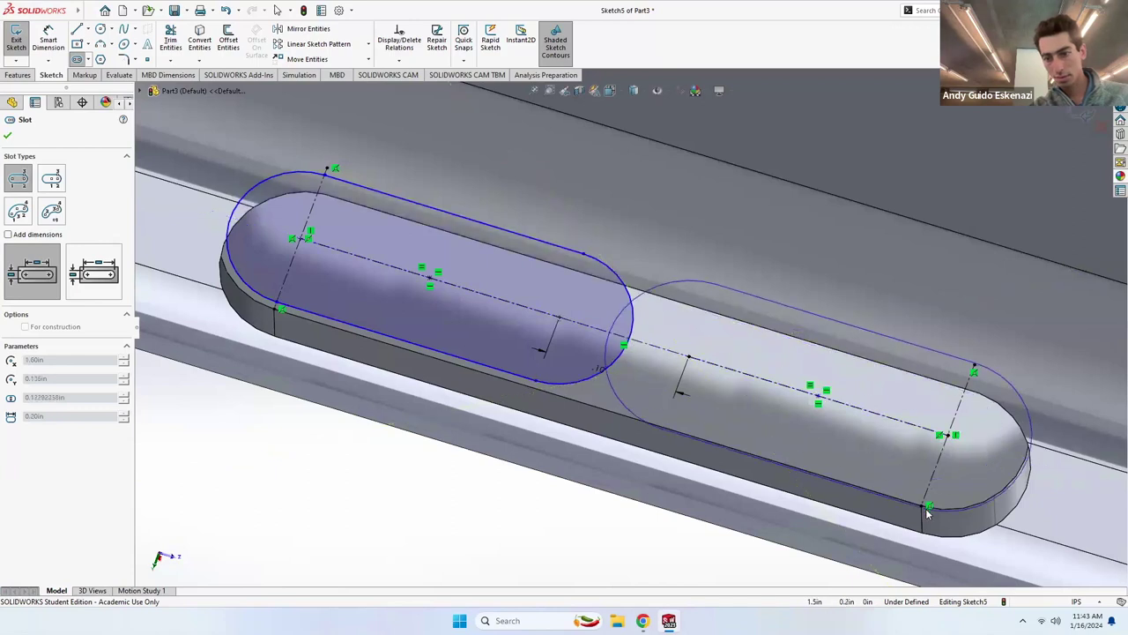
left_click(970, 370)
key("Escape")
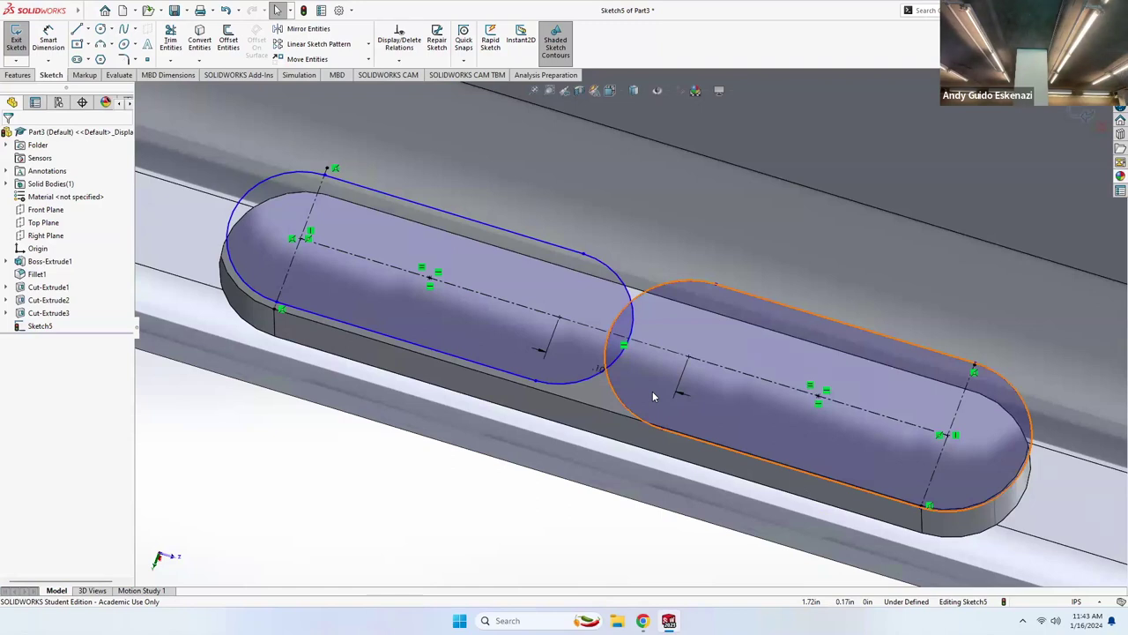
Set the middle centerline segment's length to 0.15 in to separate the two button profiles.
left_click(598, 379)
left_click(599, 373)
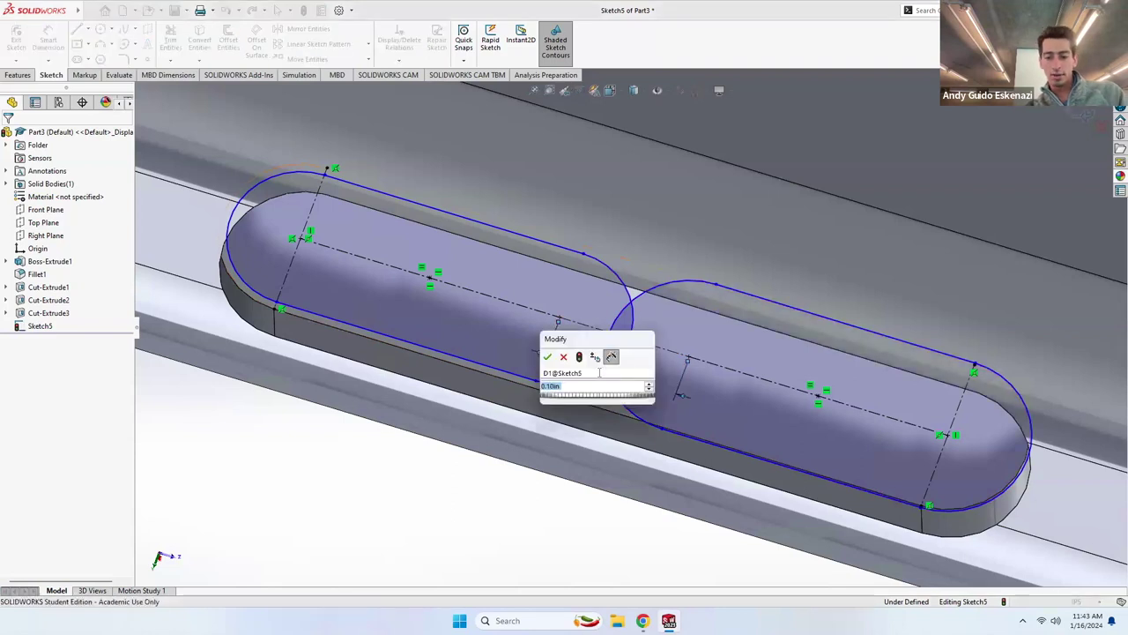
type("0.15")
key("Return")
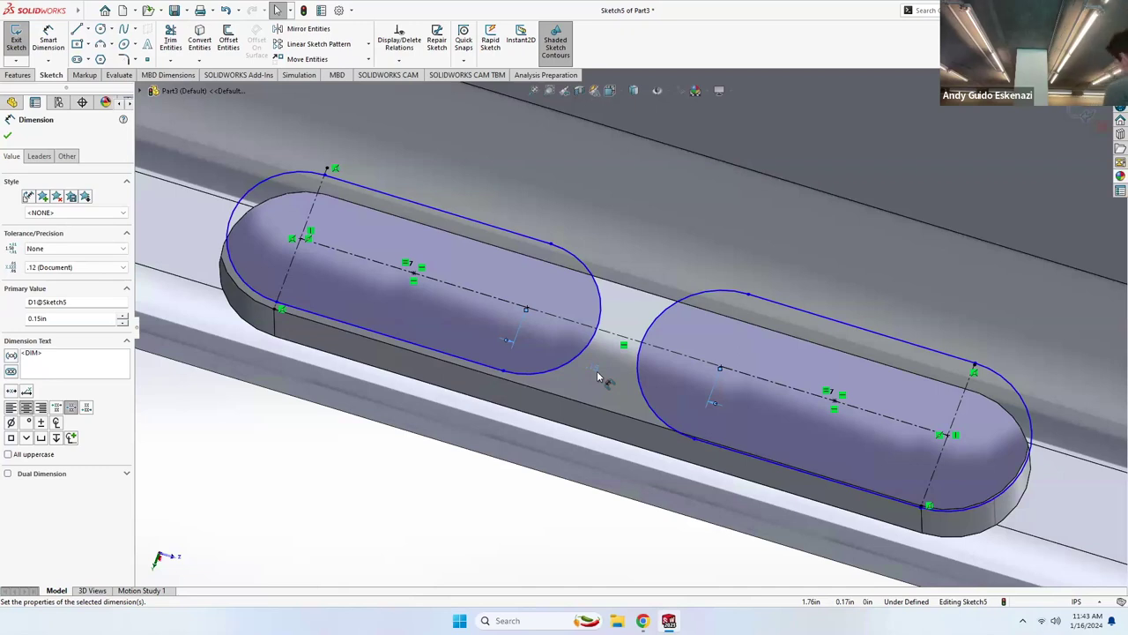
Widen the button profile farther from the shorter recess and make its outer arc's tangent point coincident with the crosswise centerline's endpoint.
middle_click_drag(765, 348, 959, 366)
key("Escape")
left_click_drag(1002, 391, 1012, 333)
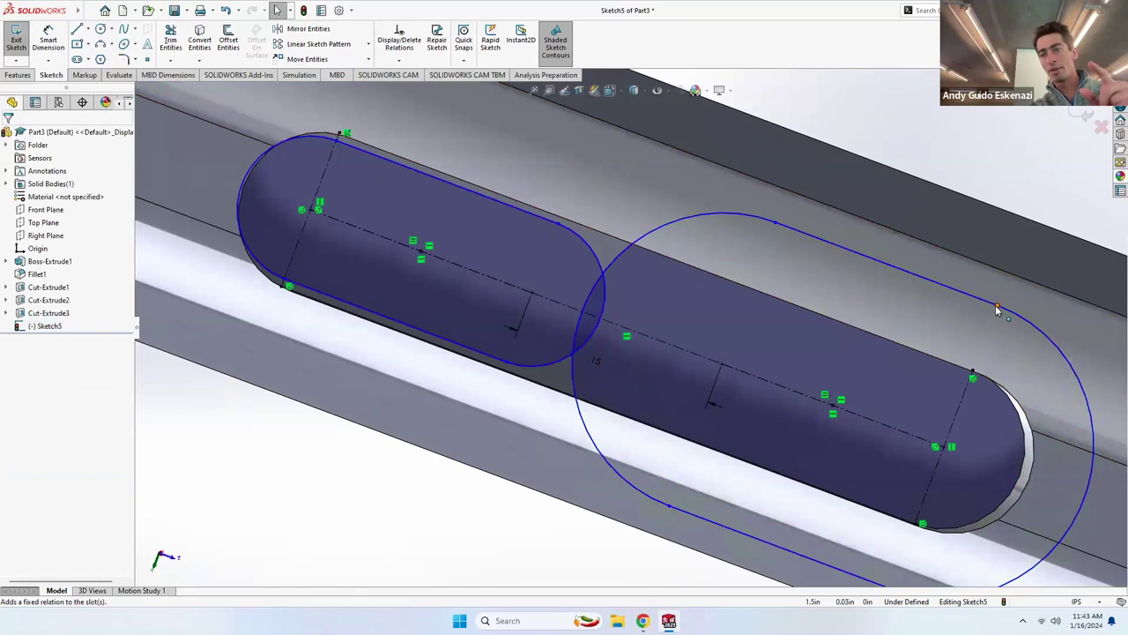
left_click(997, 308)
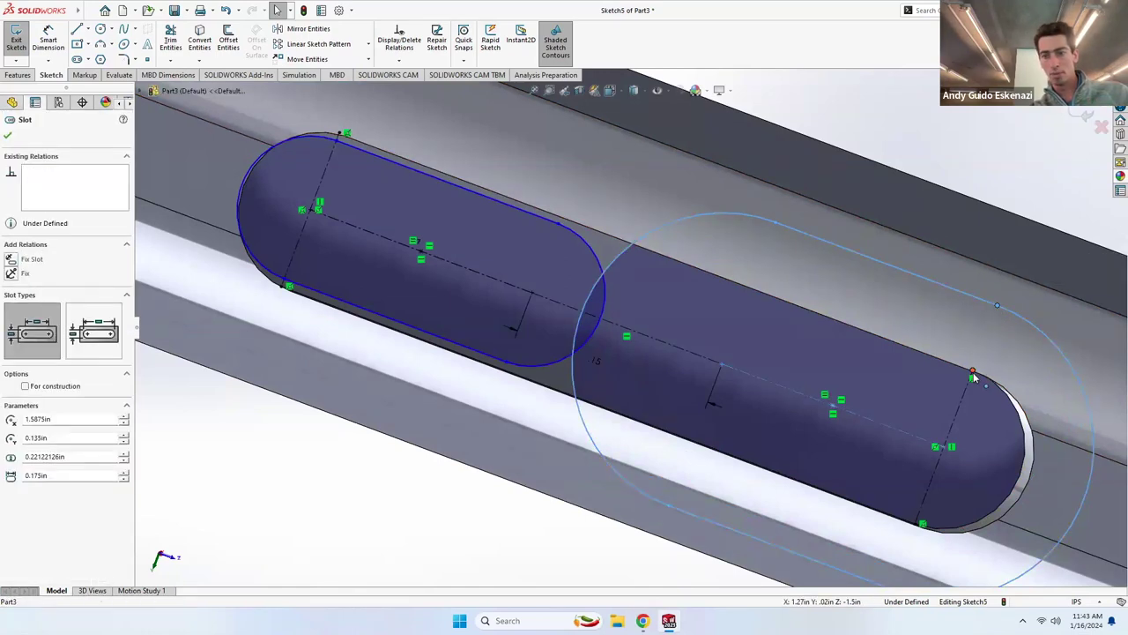
left_click(973, 377, "ctrl")
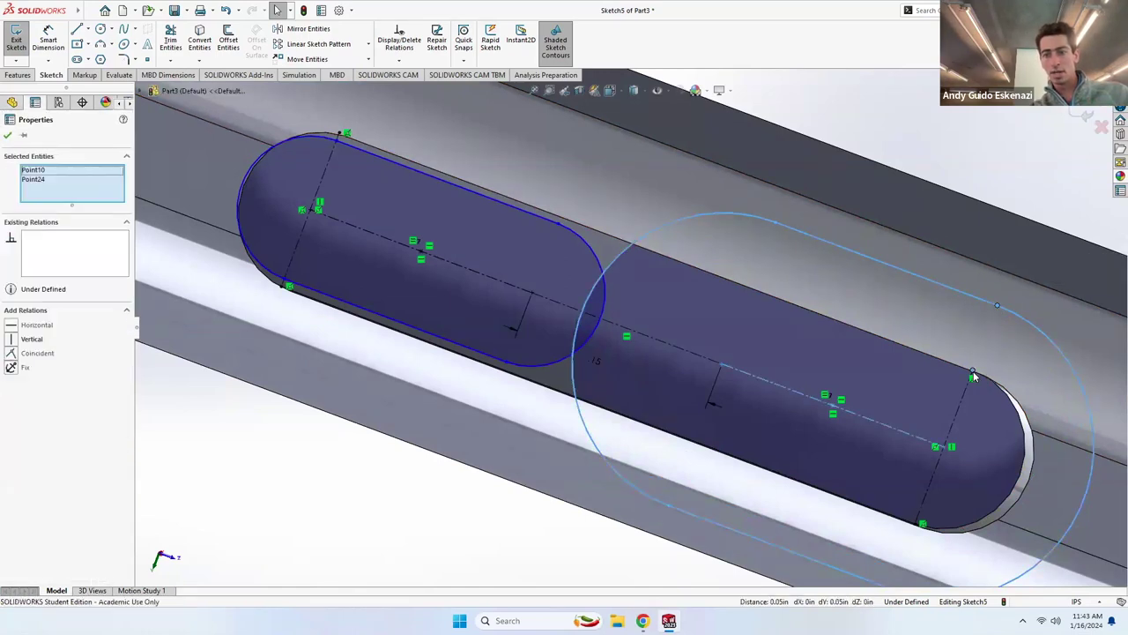
left_click(26, 353)
key("Escape")
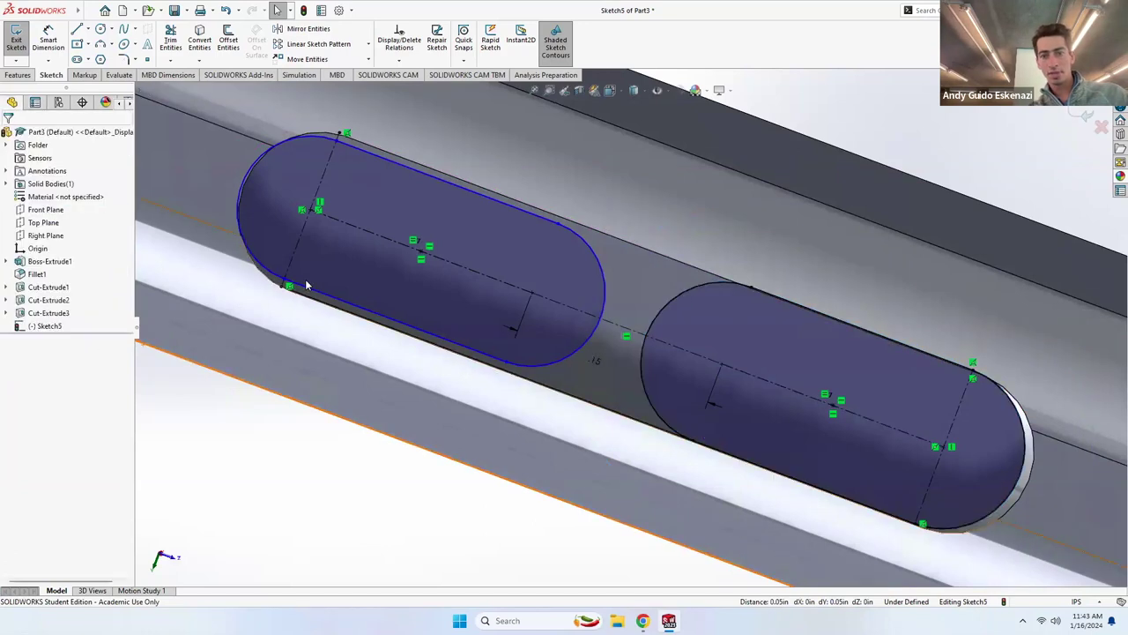
left_click(529, 233)
key("Delete")
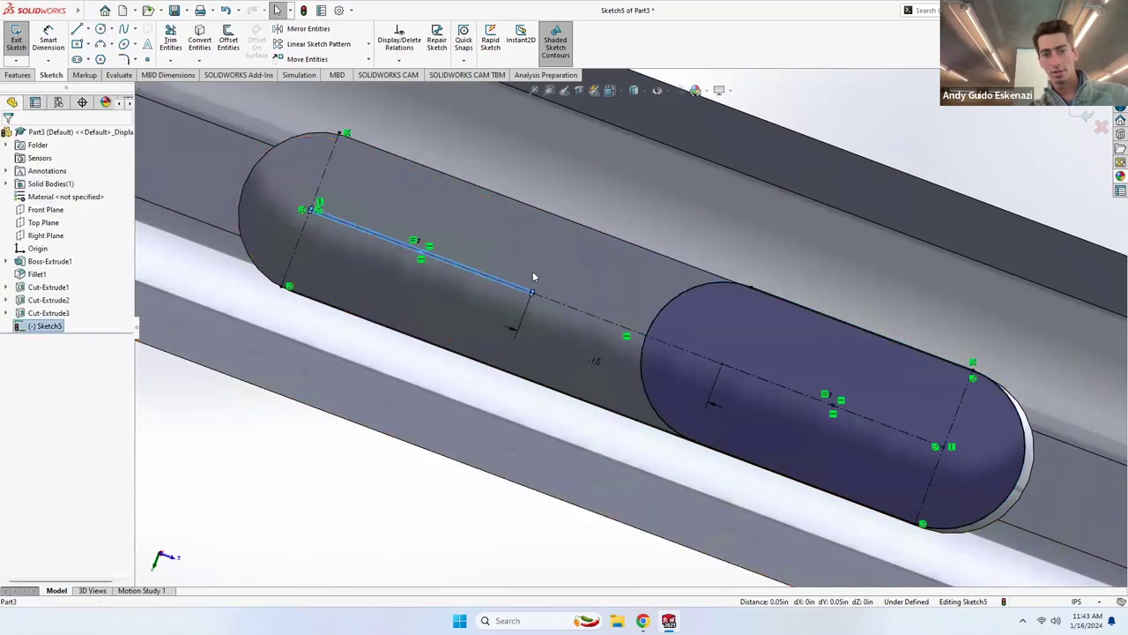
key("ctrl+z")
Try to make the inner tangent point of the button profile nearest the shorter recess coincident with the crosswise centerline's endpoint.
left_click(591, 198)
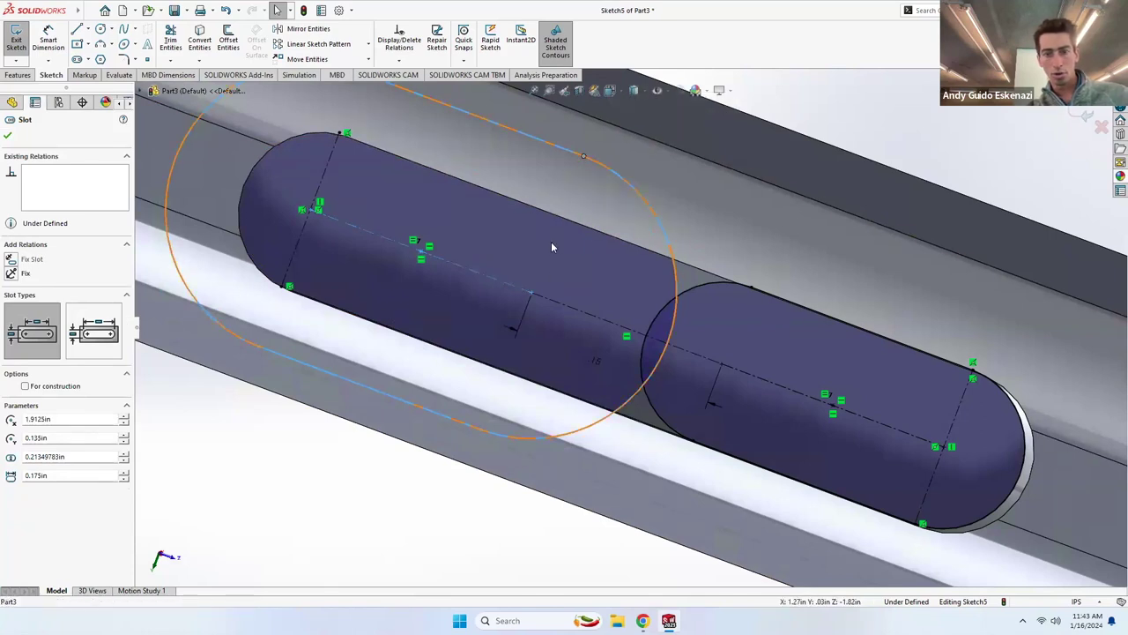
left_click(342, 138)
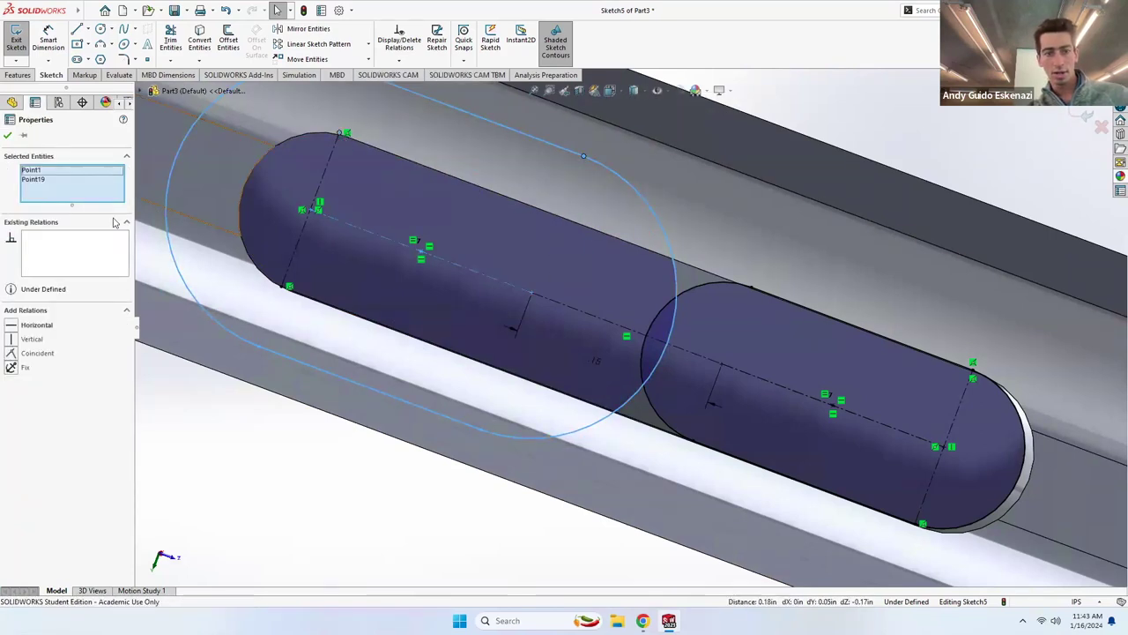
left_click(13, 354)
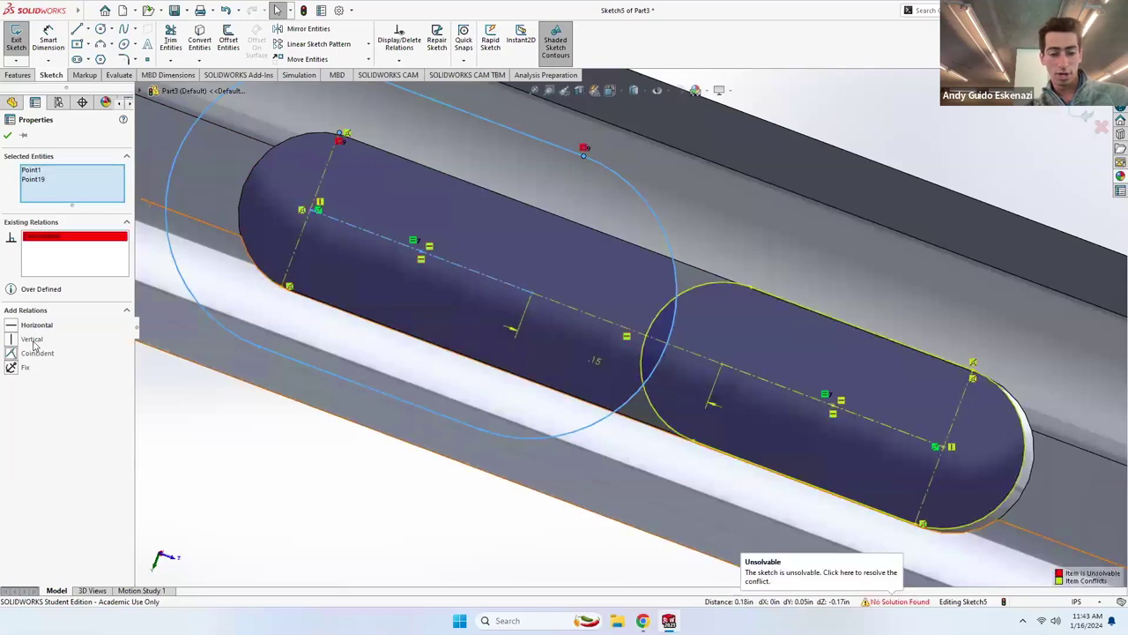
key("ctrl+z")
scroll(592, 184, "up", 3)
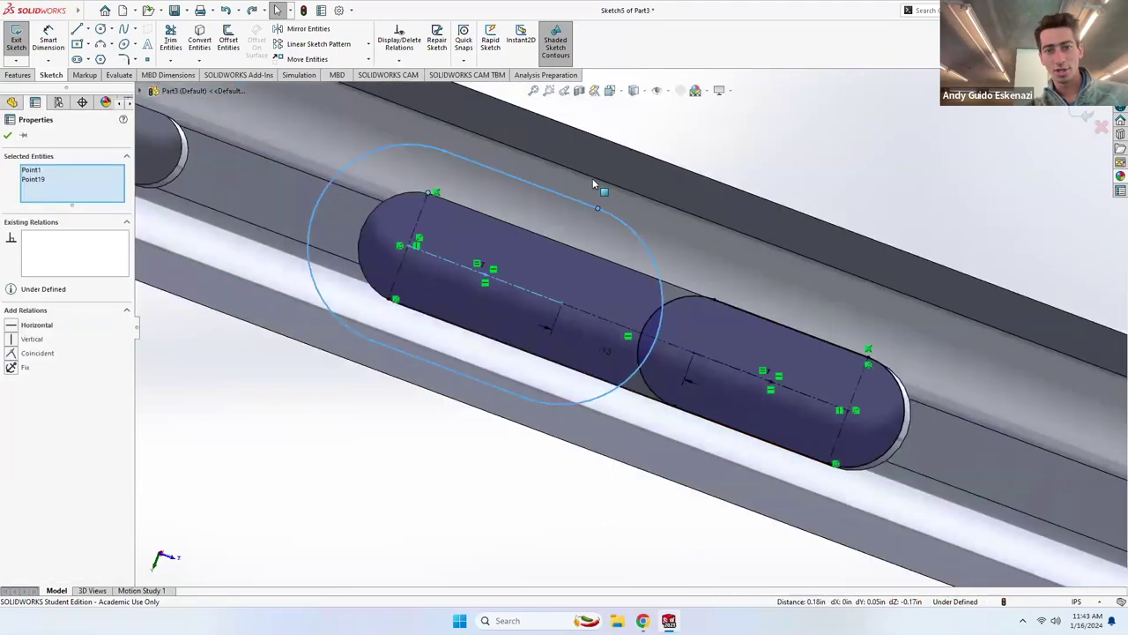
key("Escape")
Make the outer tangent point of the button profile nearest the shorter recess coincident with the adjacent crosswise centerline's endpoint.
left_click(443, 154)
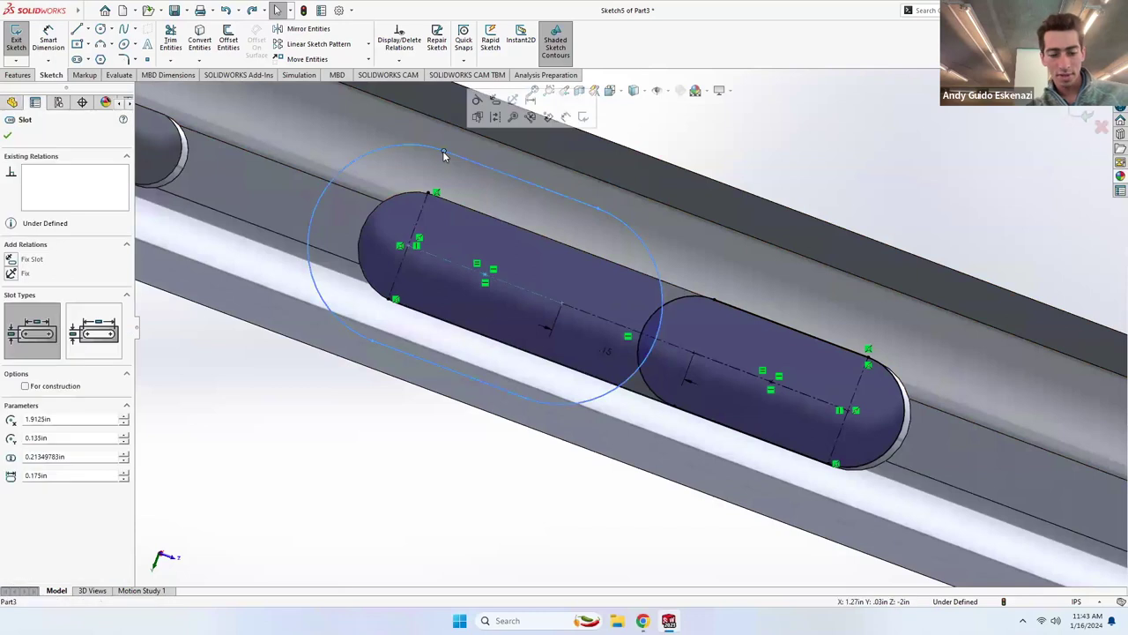
left_click(430, 192, "ctrl")
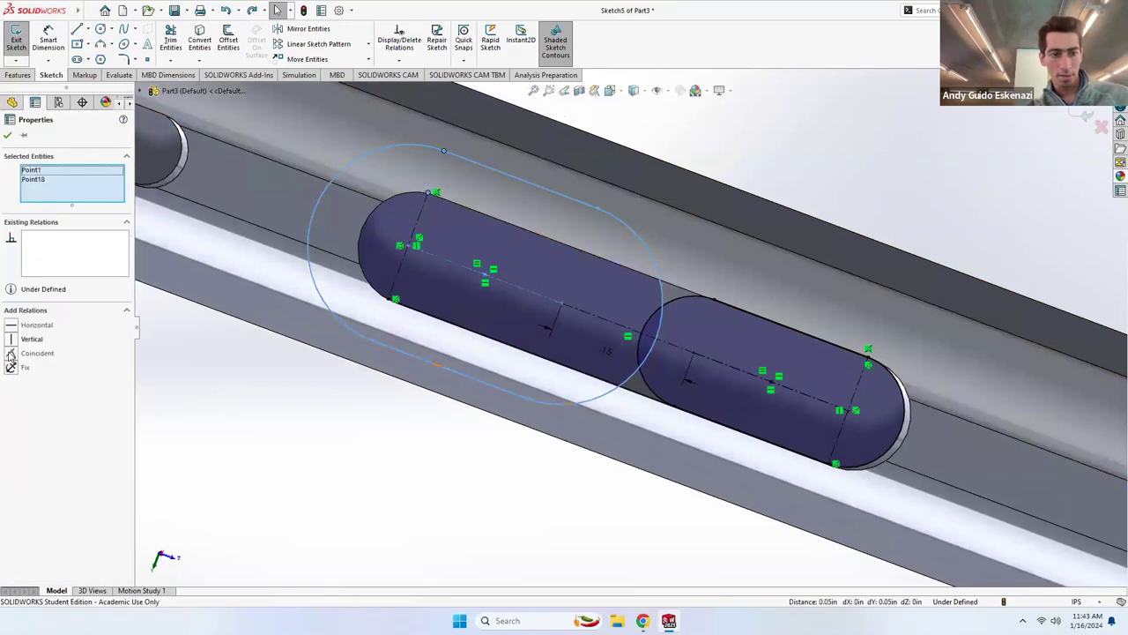
left_click(11, 354)
key("Escape")
Extrude both button profiles as a 0.07 in blind boss merged with the phone body.
middle_click_drag(603, 324, 634, 291)
left_click(18, 75)
left_click(14, 49)
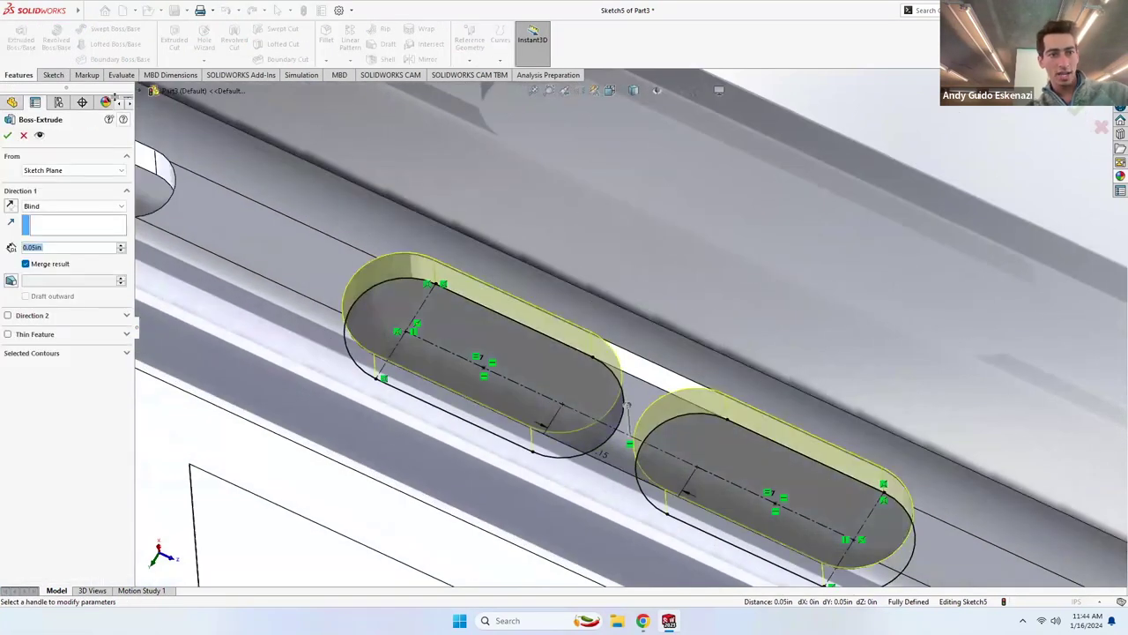
type(".07")
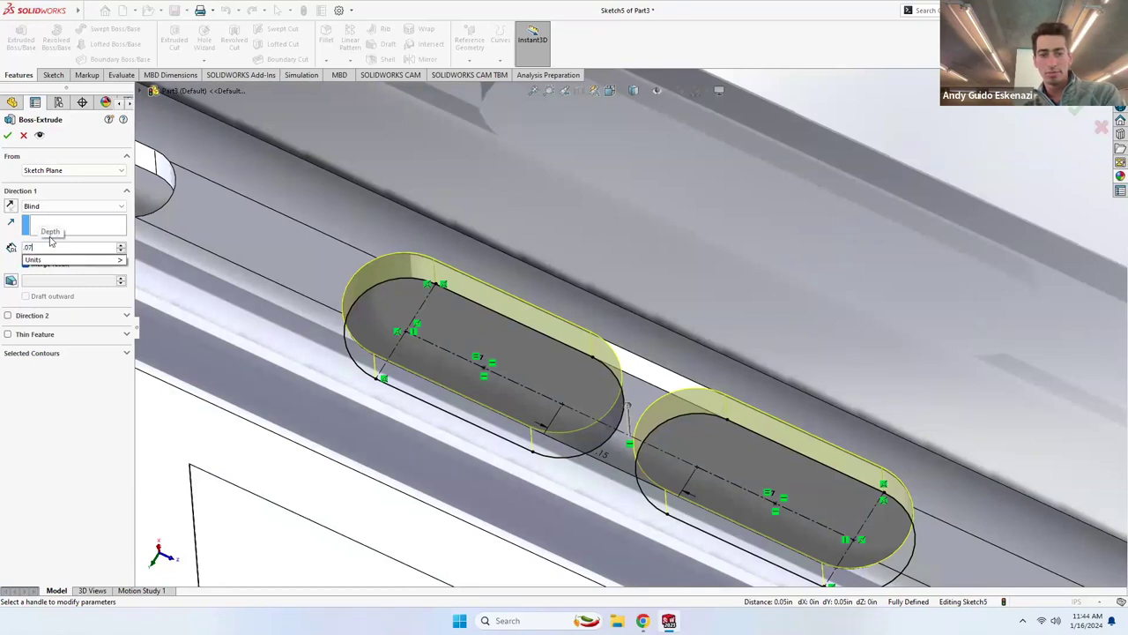
key("Return")
middle_click_drag(362, 282, 264, 177)
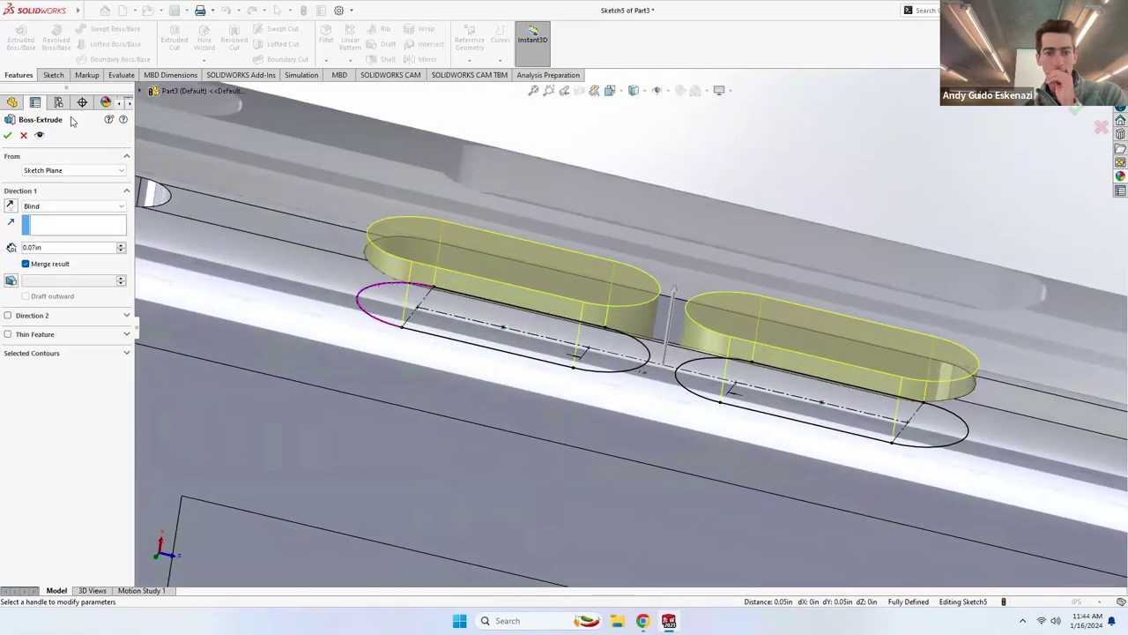
left_click(7, 135)
Round the outer top edges of both raised buttons with a symmetric 0.01 in fillet.
middle_click_drag(725, 142, 725, 183)
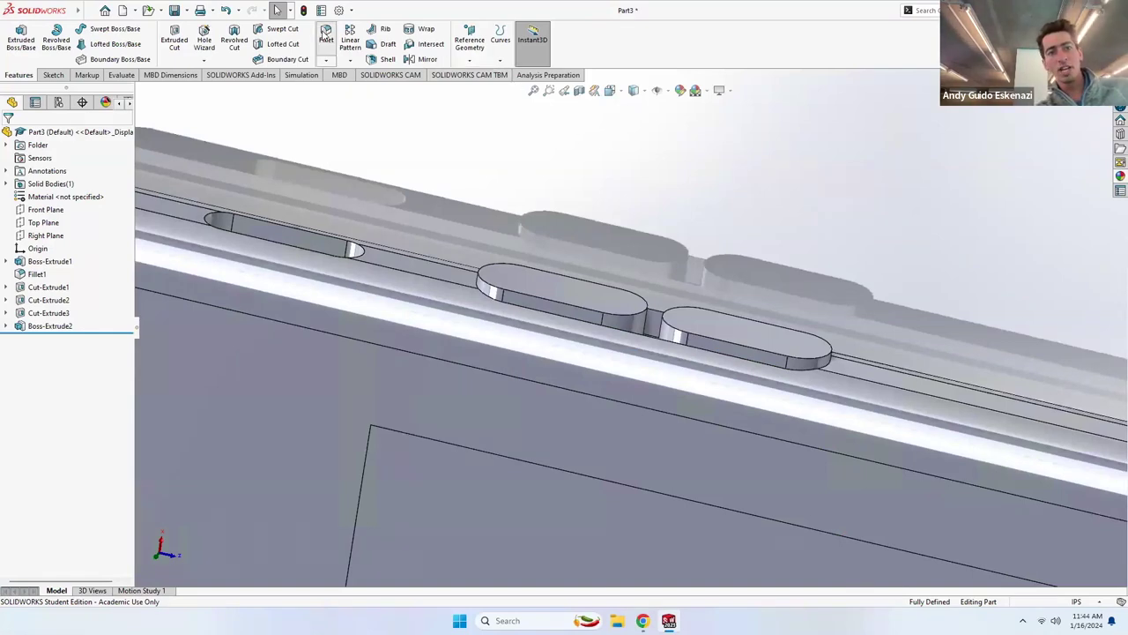
left_click(325, 32)
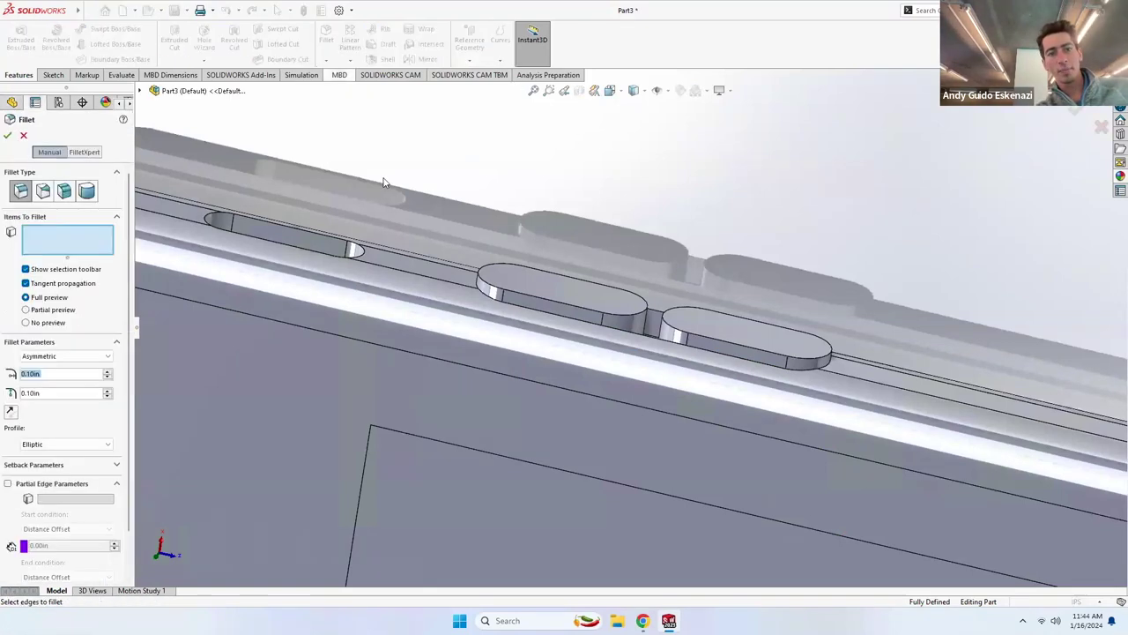
left_click(521, 296)
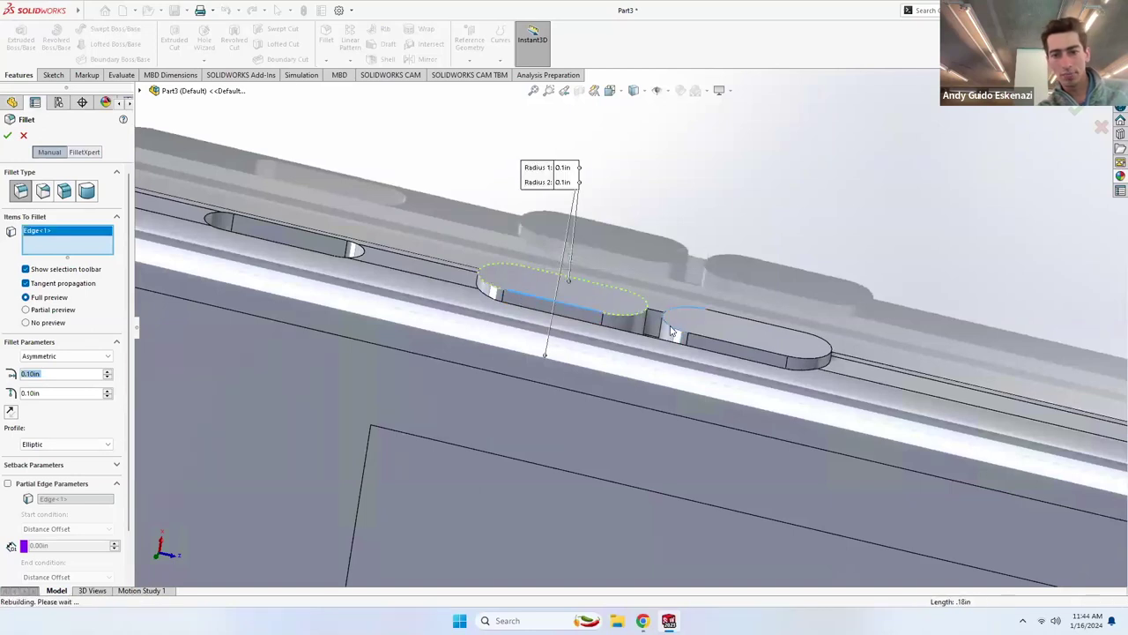
left_click(670, 331)
left_click(62, 355)
left_click(40, 368)
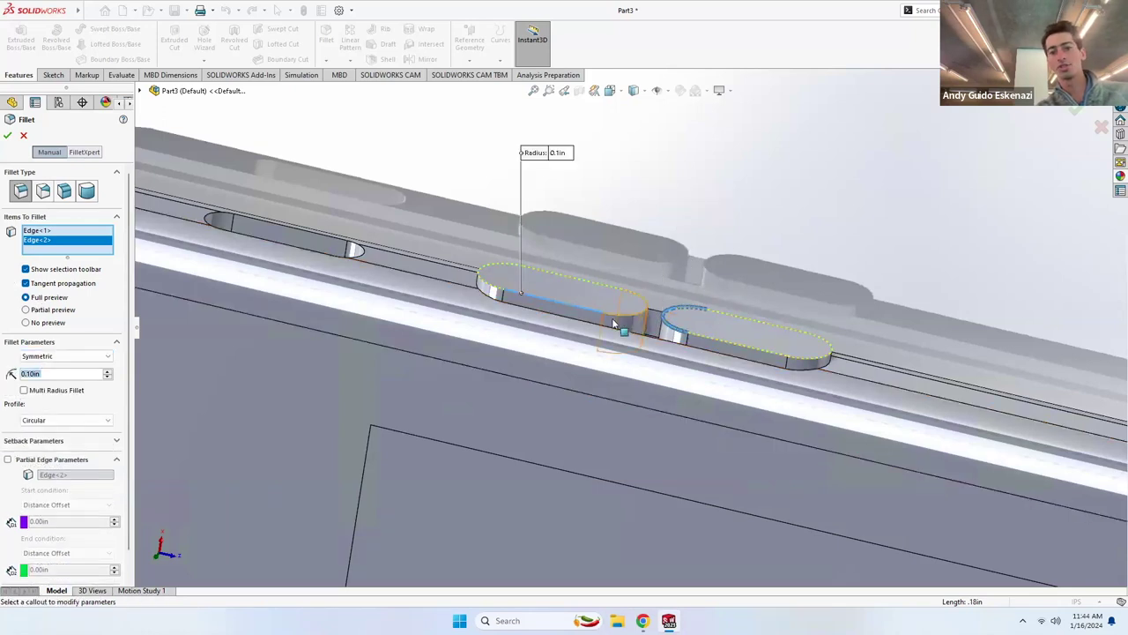
type("01")
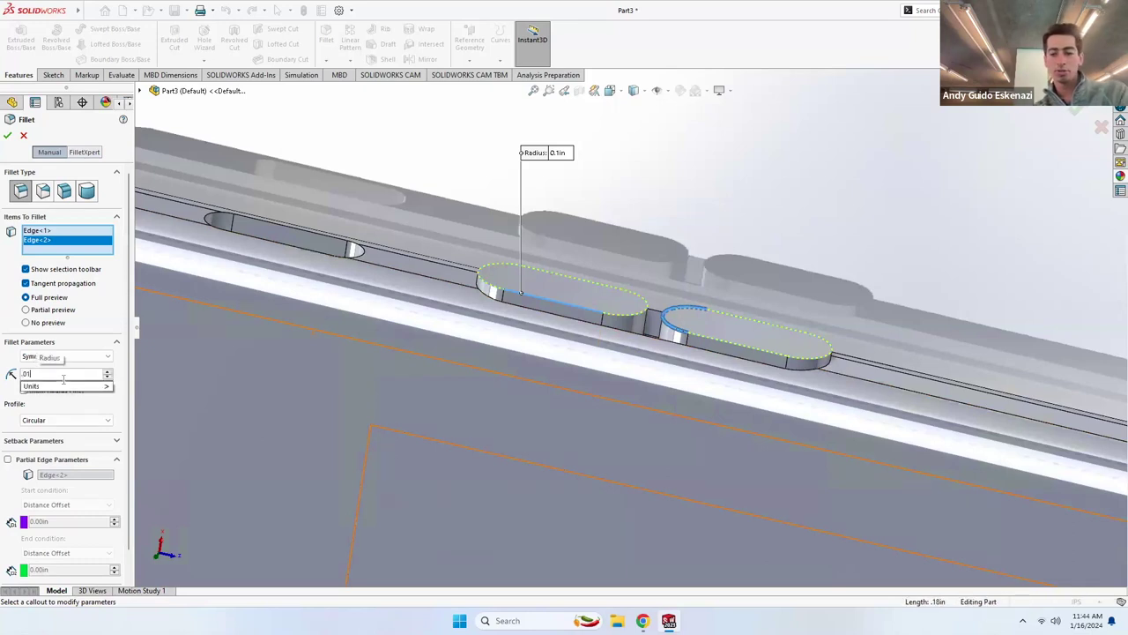
type(".01")
key("Return")
left_click(8, 136)
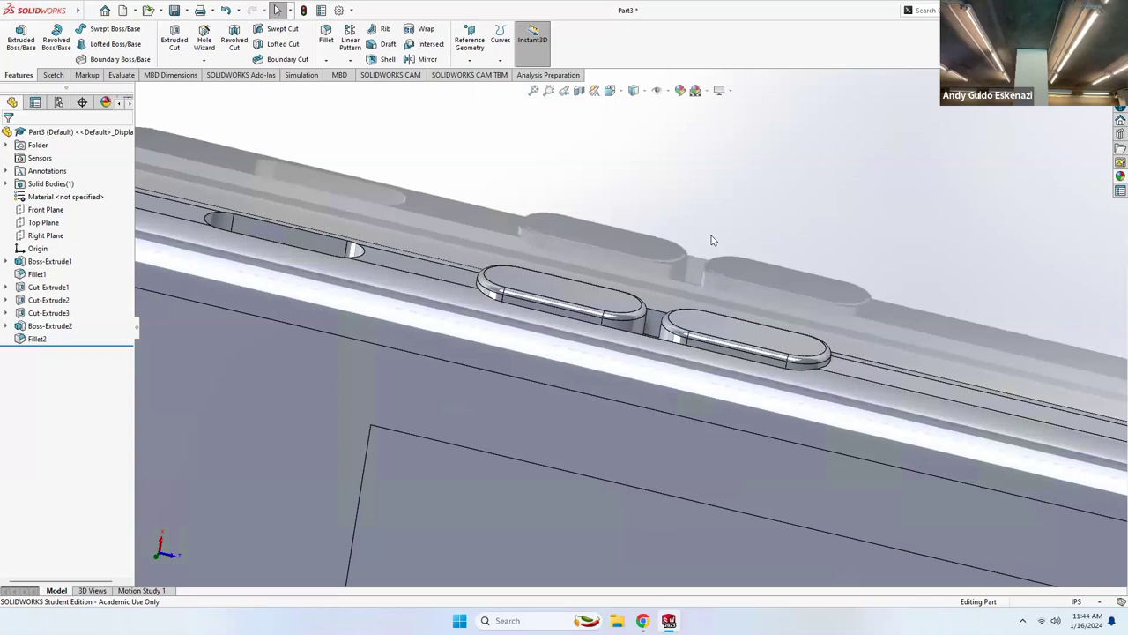
middle_click_drag(701, 220, 403, 322)
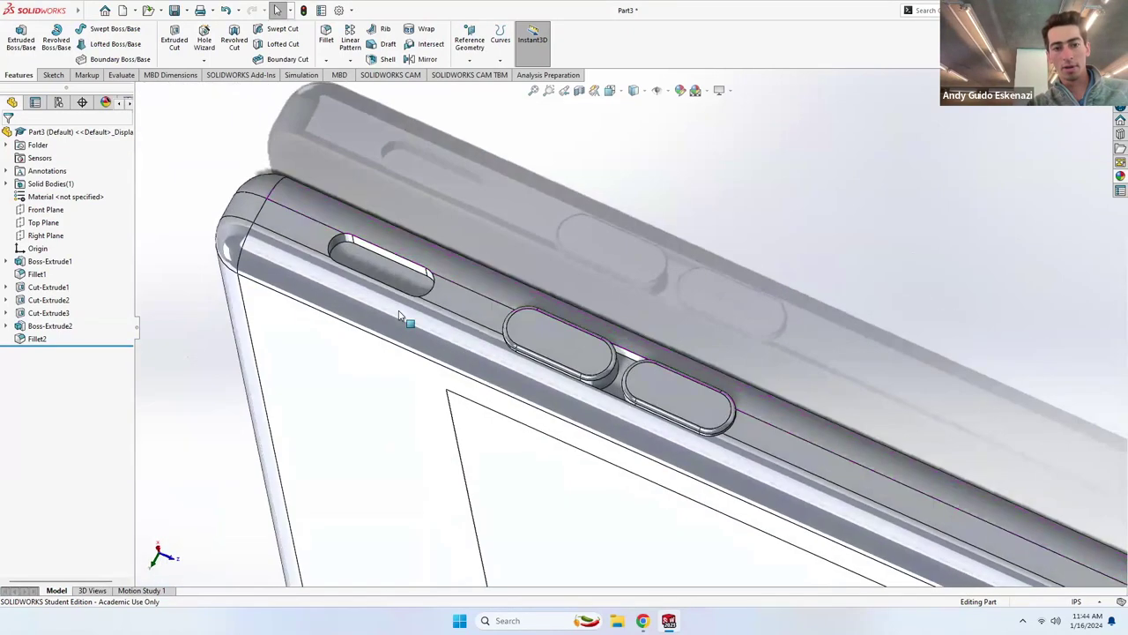
Apply the matte aluminum appearance to the entire phone body.
scroll(368, 281, "up", 5)
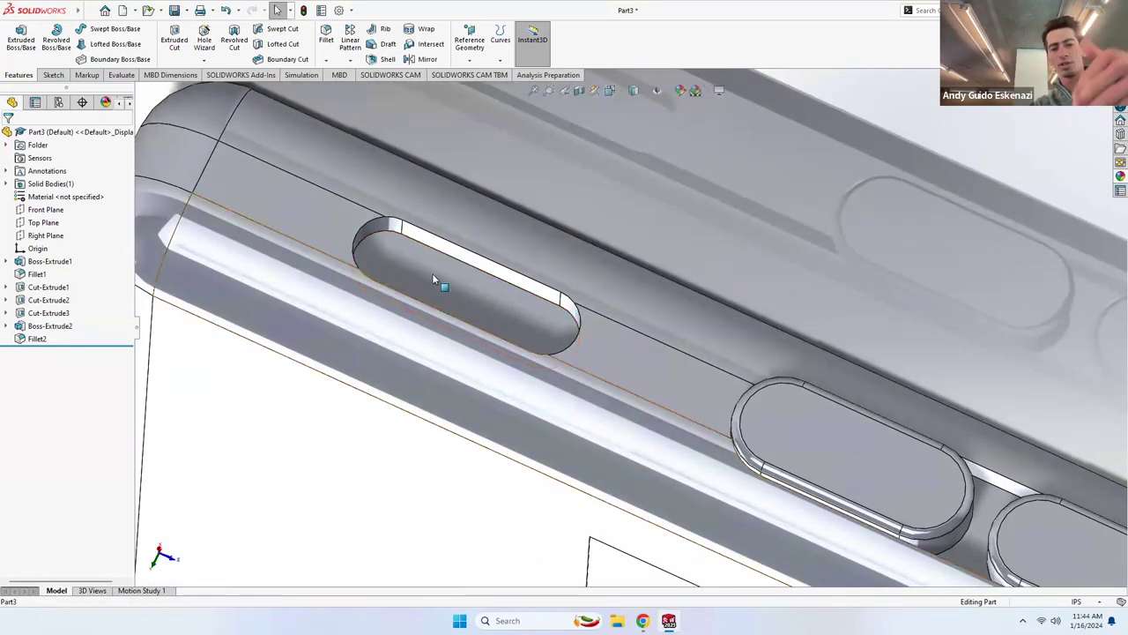
scroll(438, 271, "down", 6)
middle_click_drag(511, 276, 649, 370)
scroll(580, 284, "down", 5)
scroll(625, 327, "up", 4)
middle_click_drag(625, 327, 572, 323)
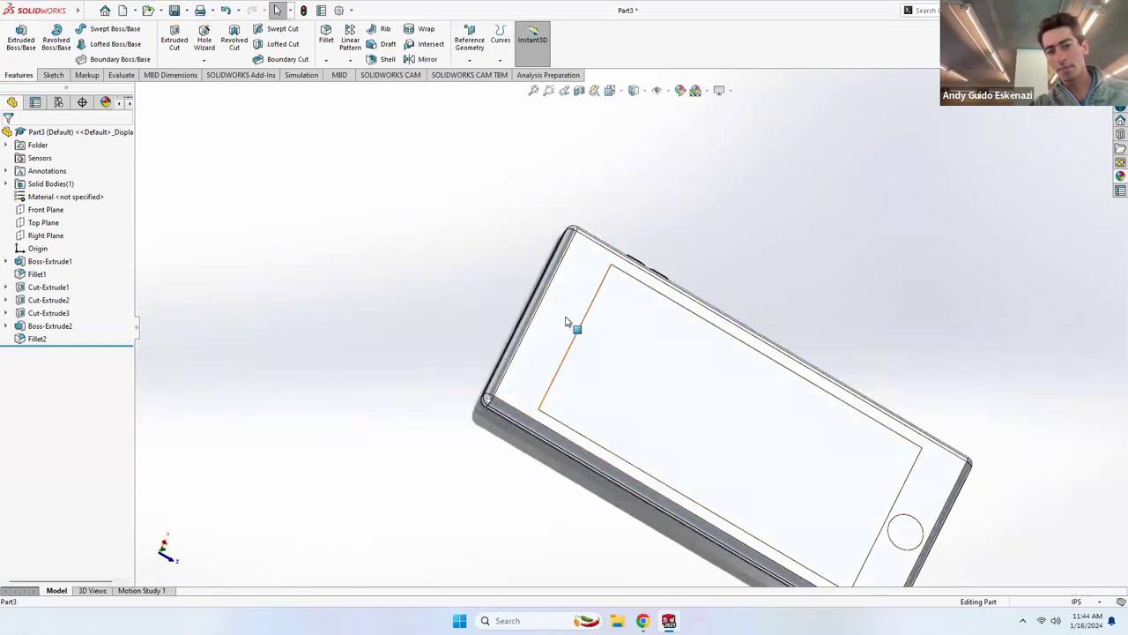
right_click(567, 321)
left_click(664, 280)
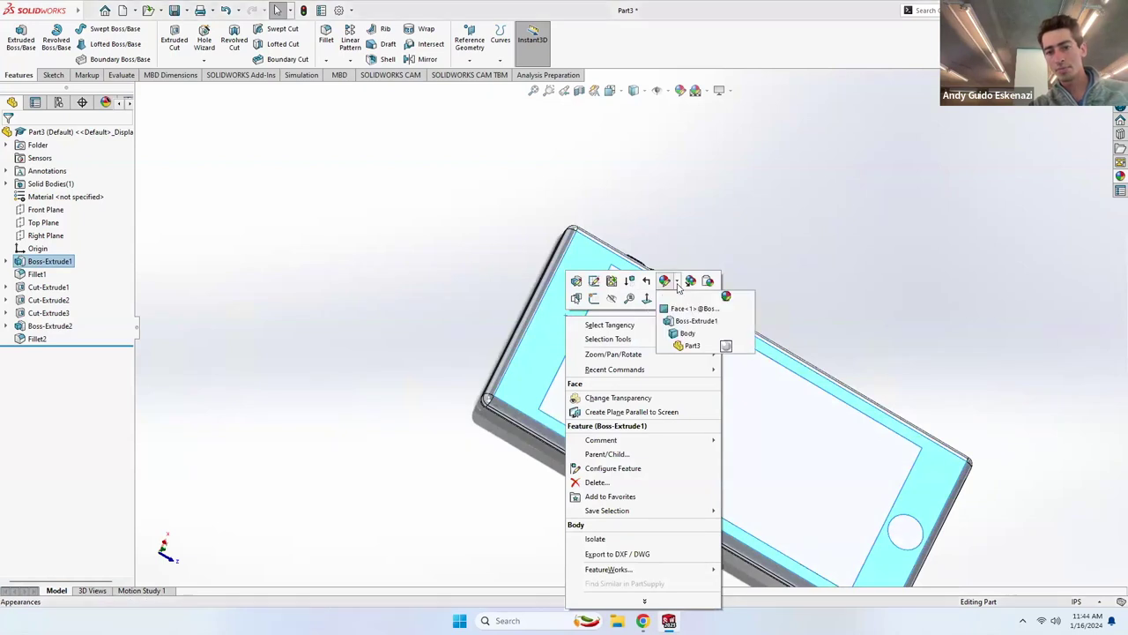
left_click(687, 333)
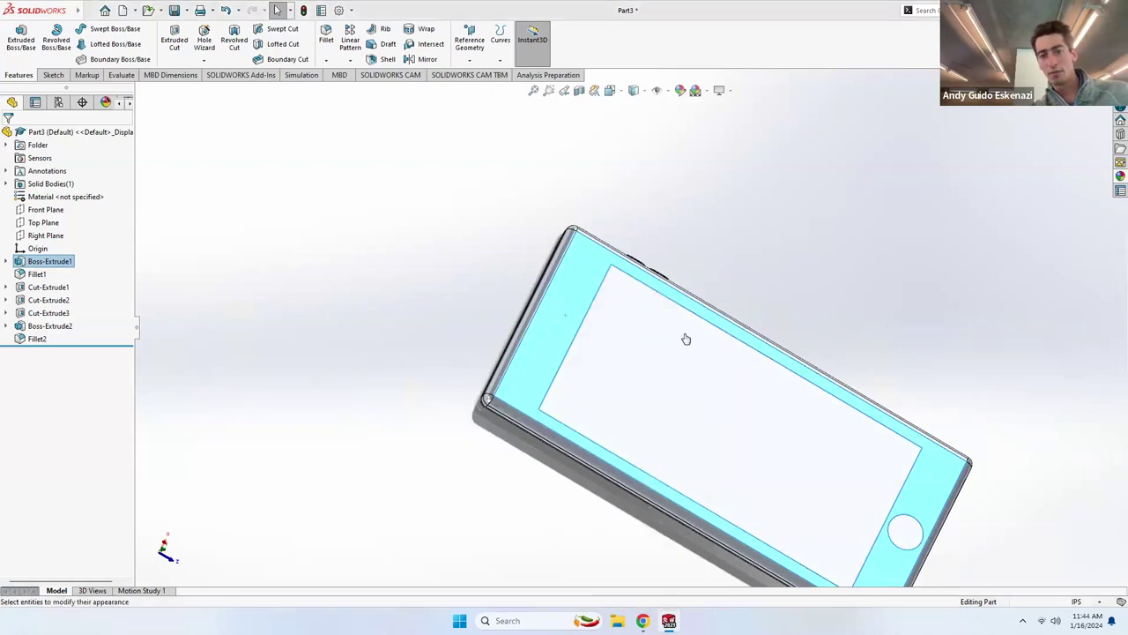
left_click(929, 178)
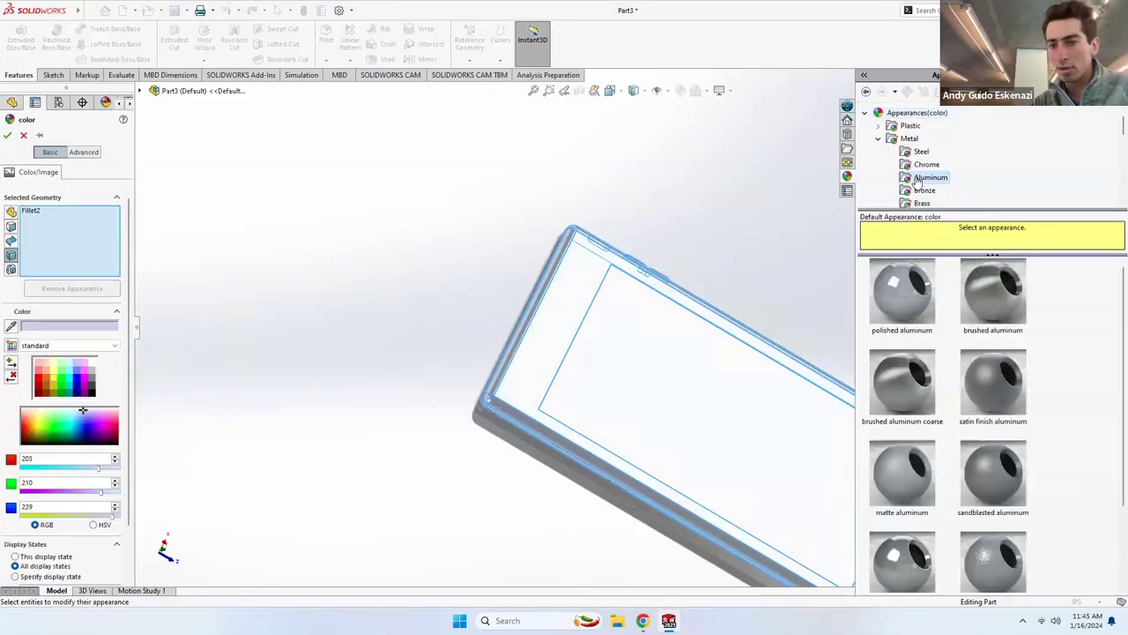
left_click(916, 473)
left_click(7, 137)
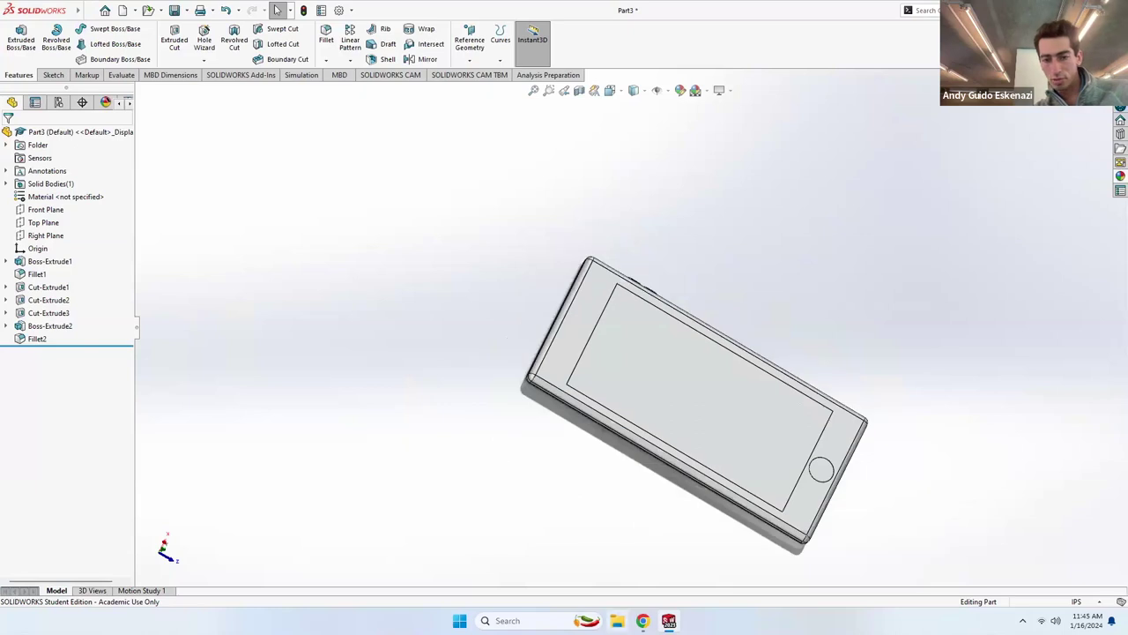
Switch to Chrome, view the gold iPhone 6S reference photo from Allo Allo France, and return to Part3 in SOLIDWORKS.
key("alt+Tab")
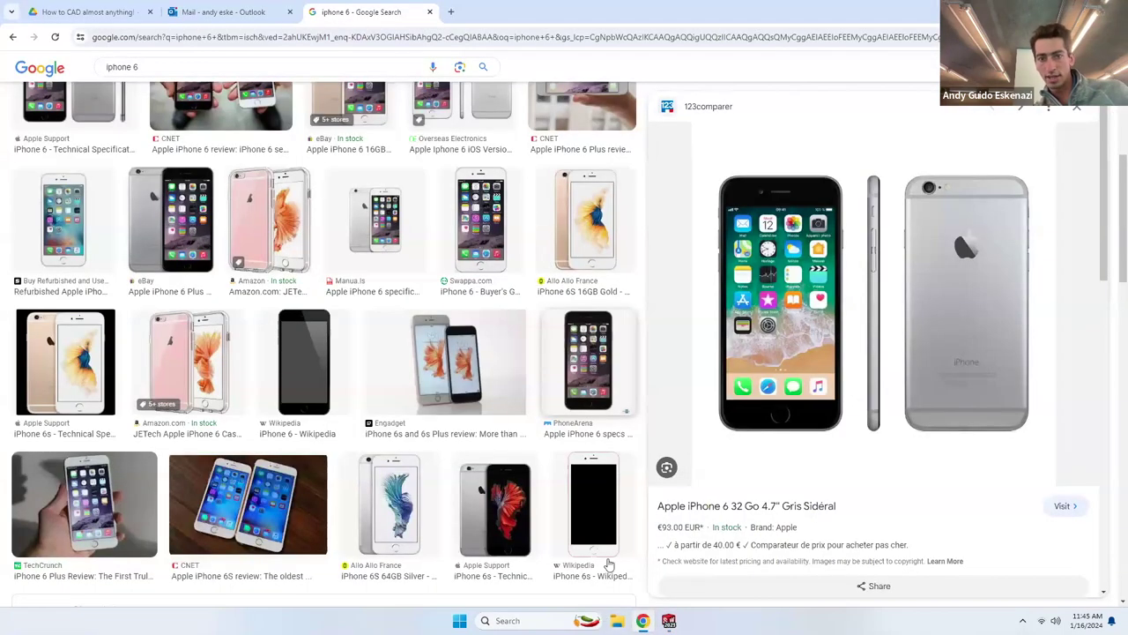
left_click(617, 244)
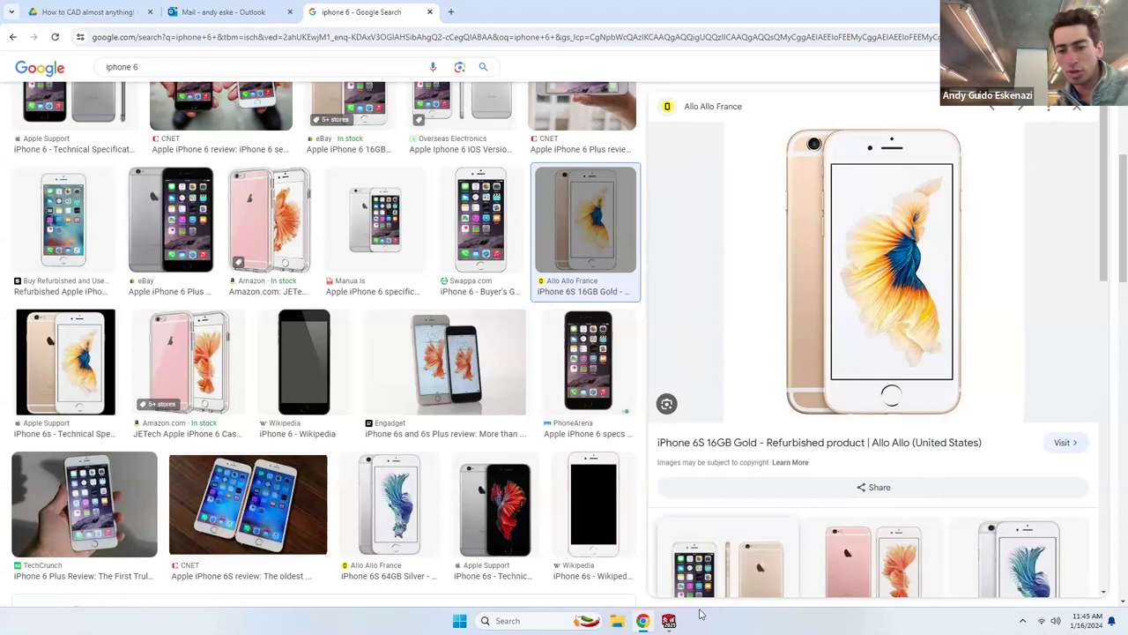
mouse_move(669, 621)
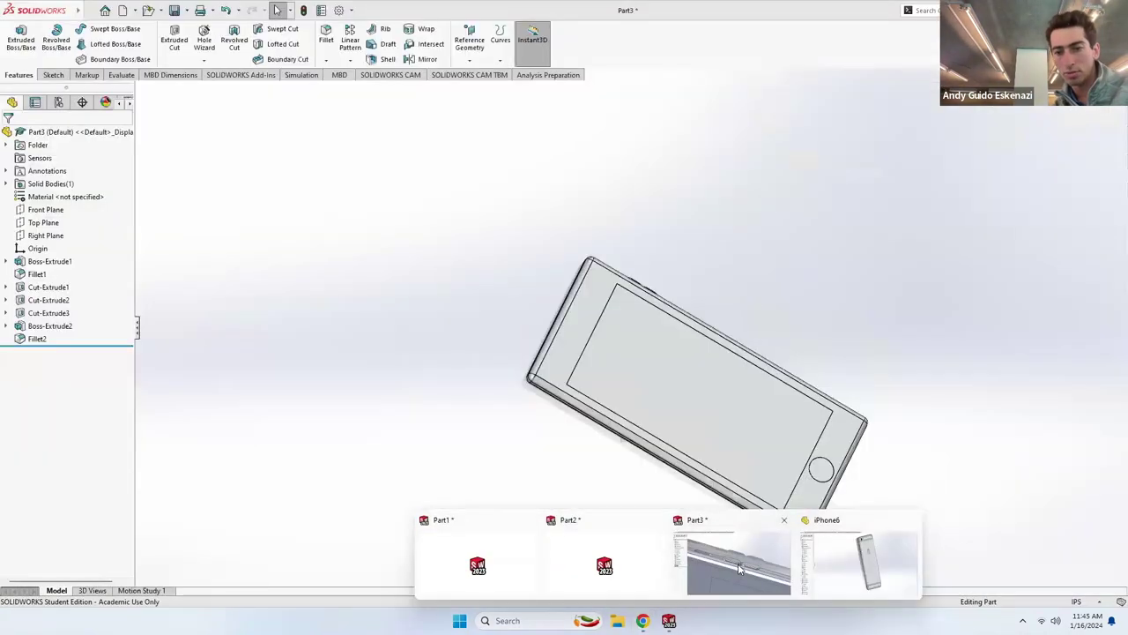
left_click(737, 564)
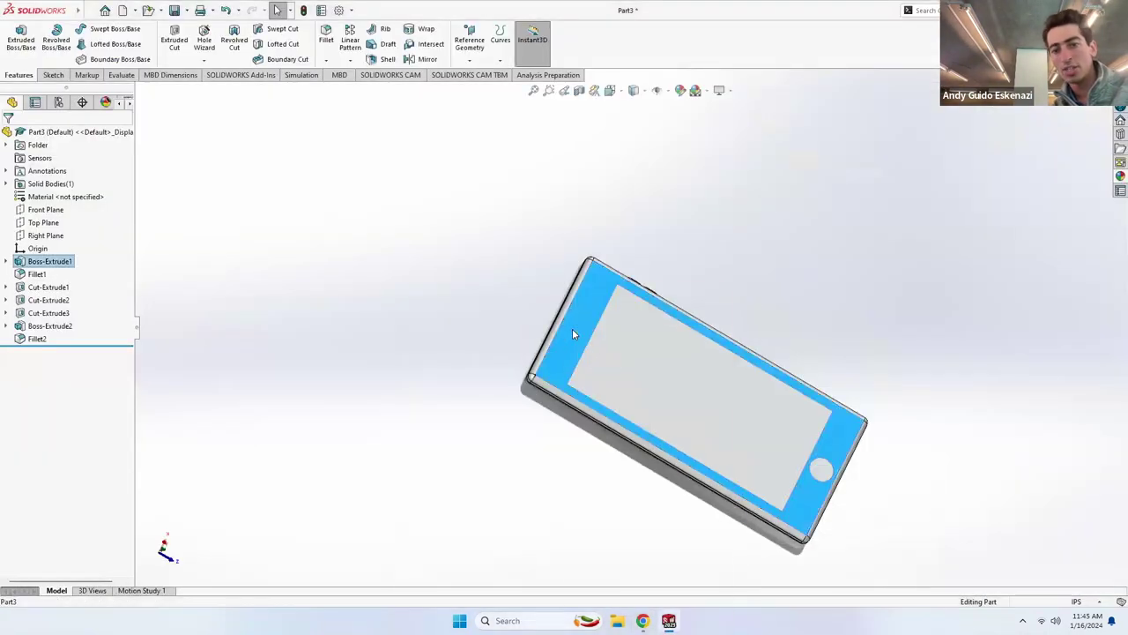
Apply the white high gloss plastic appearance to the phone's front face.
right_click(572, 333)
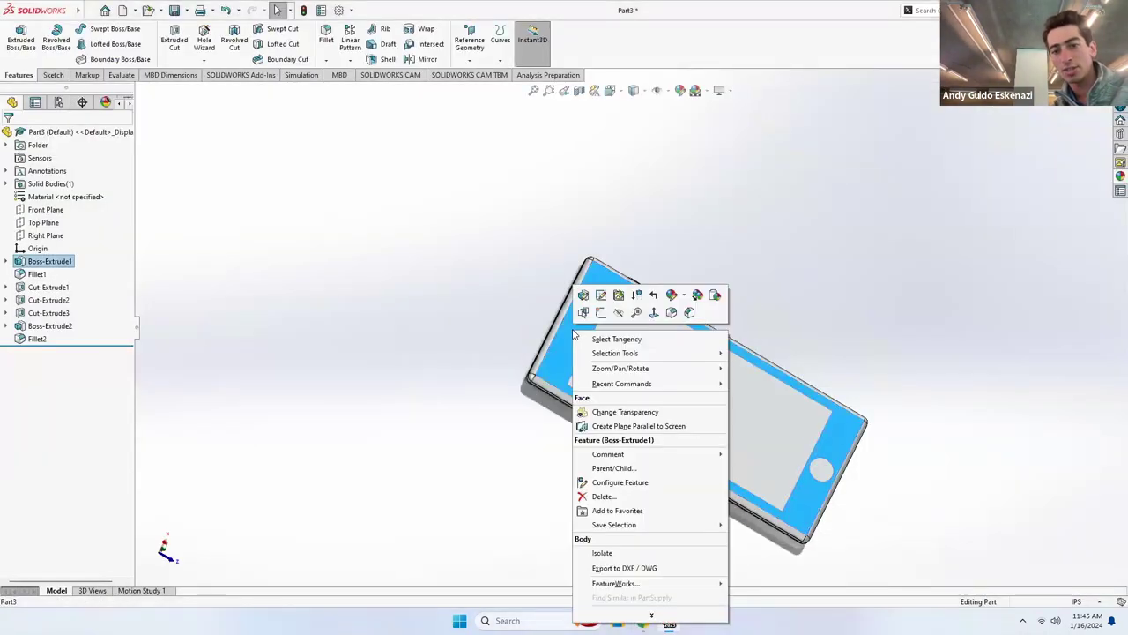
left_click(686, 299)
left_click(692, 323)
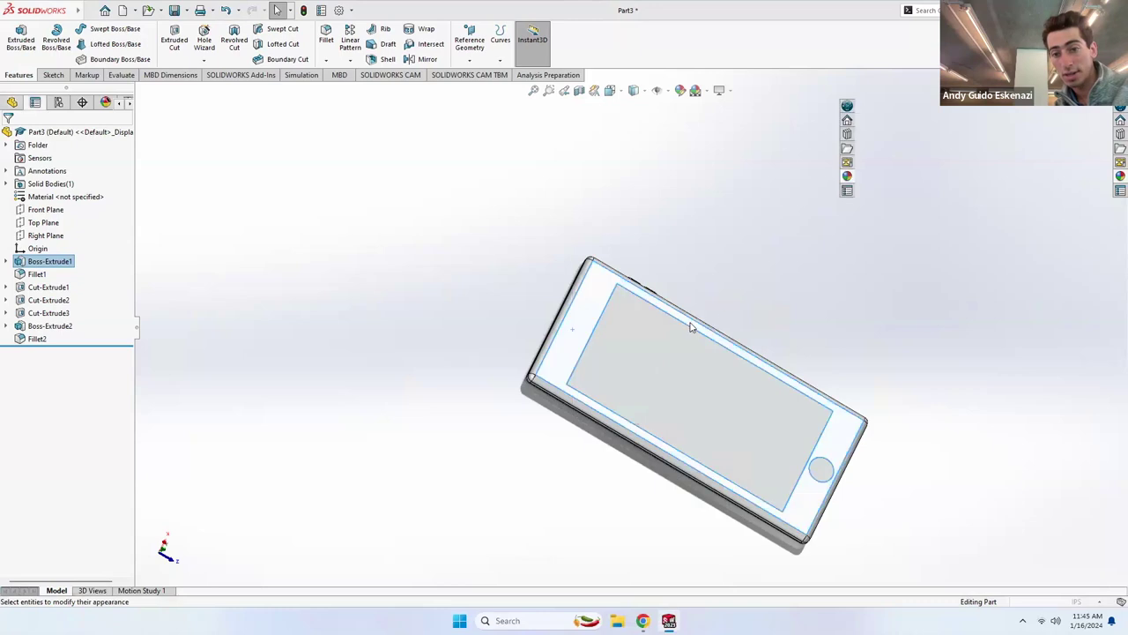
left_click(893, 141)
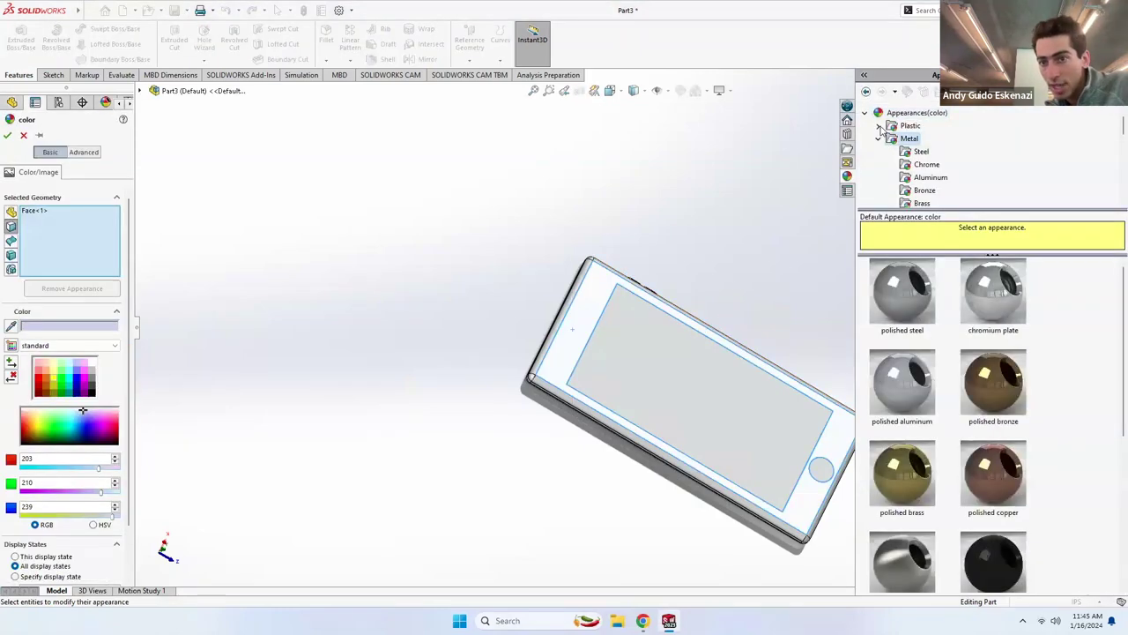
left_click(879, 126)
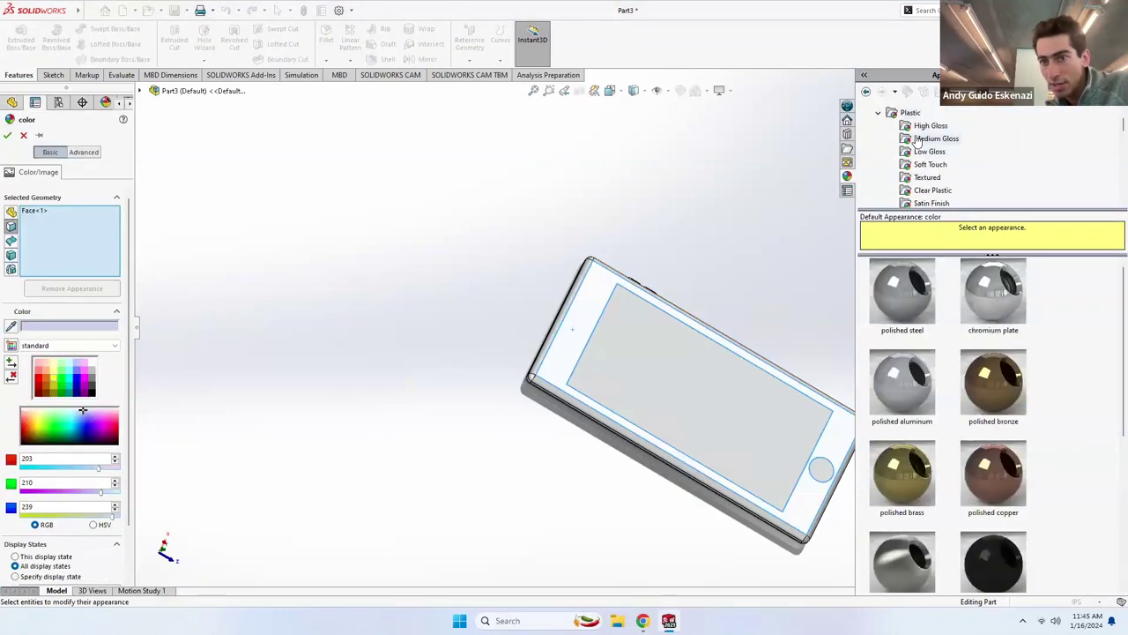
left_click(928, 127)
left_click(904, 303)
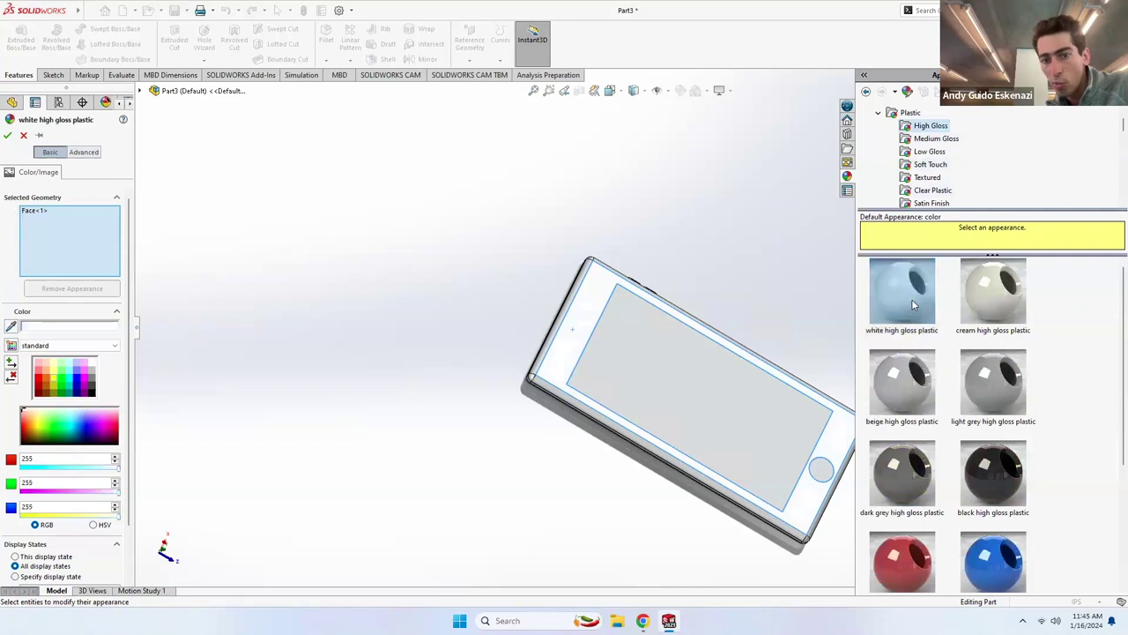
left_click(8, 135)
Replace the front face's appearance with White from the Solid appearances.
middle_click_drag(385, 301, 614, 378)
scroll(713, 308, "up", 2)
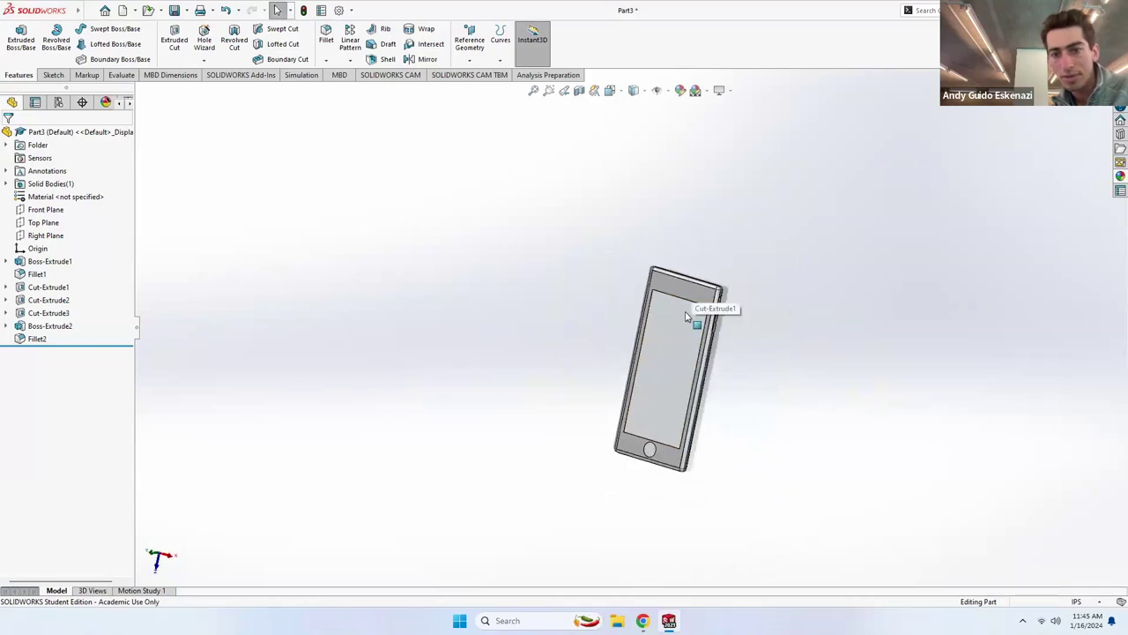
scroll(656, 281, "down", 5)
mouse_move(657, 282)
middle_mouse_down()
mouse_move(728, 204)
mouse_move(658, 297)
middle_mouse_up()
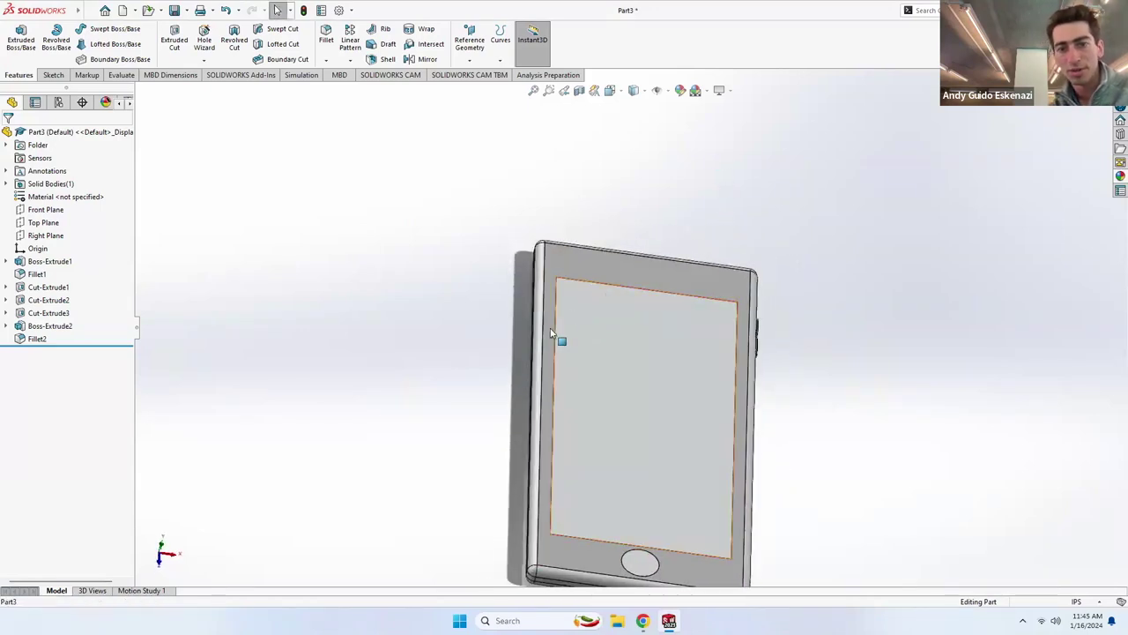
scroll(557, 441, "down", 3)
middle_click_drag(557, 441, 549, 217)
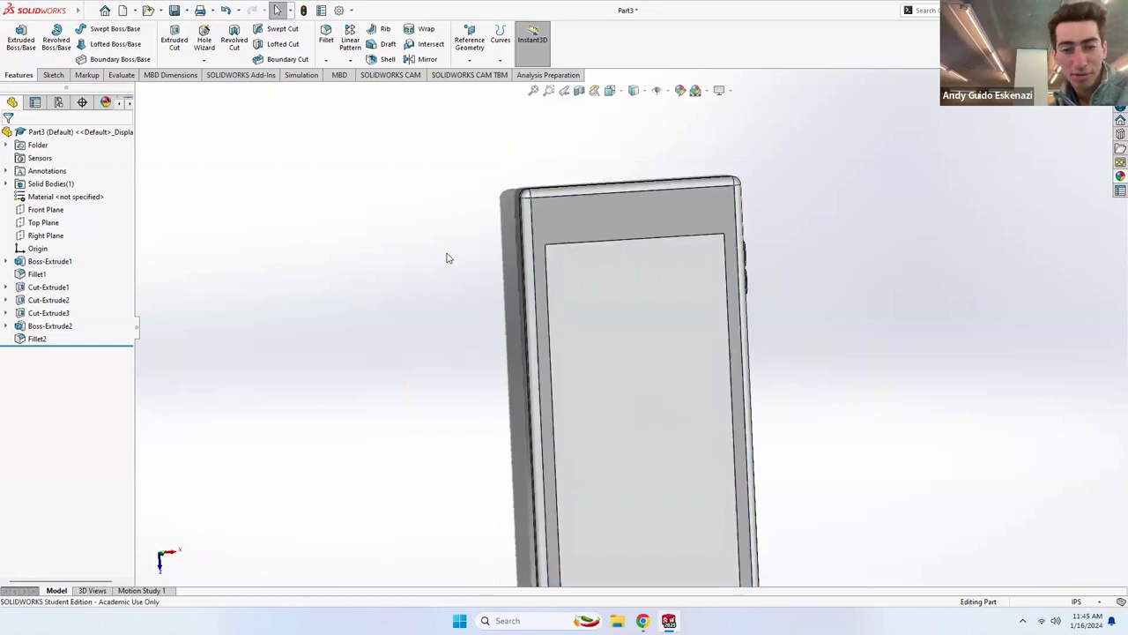
right_click(558, 218)
mouse_move(670, 184)
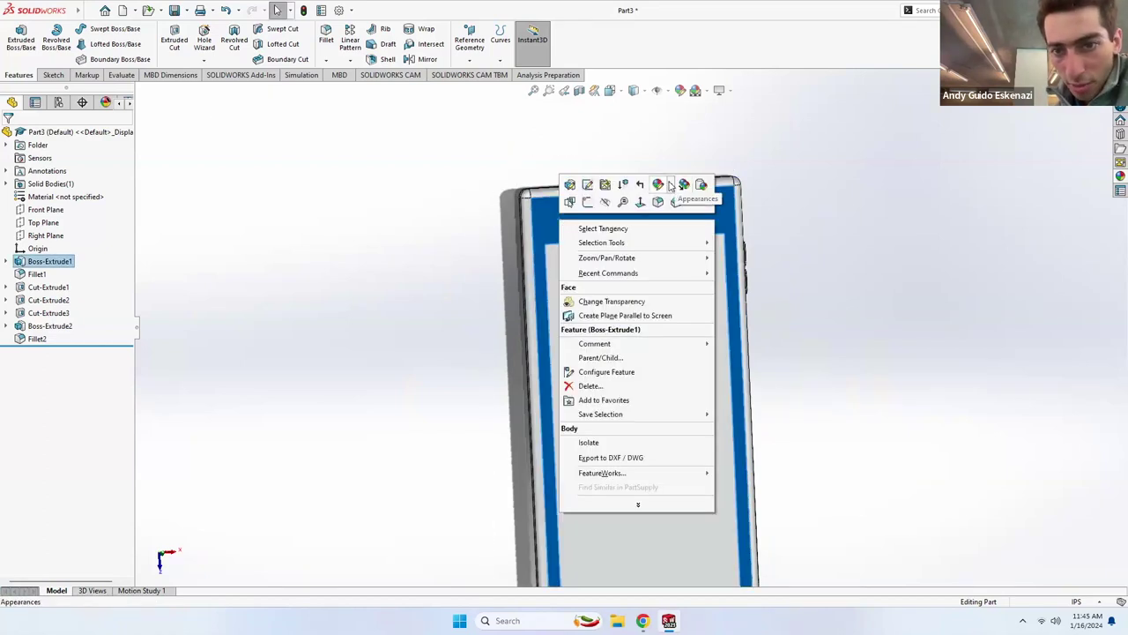
left_click(680, 212)
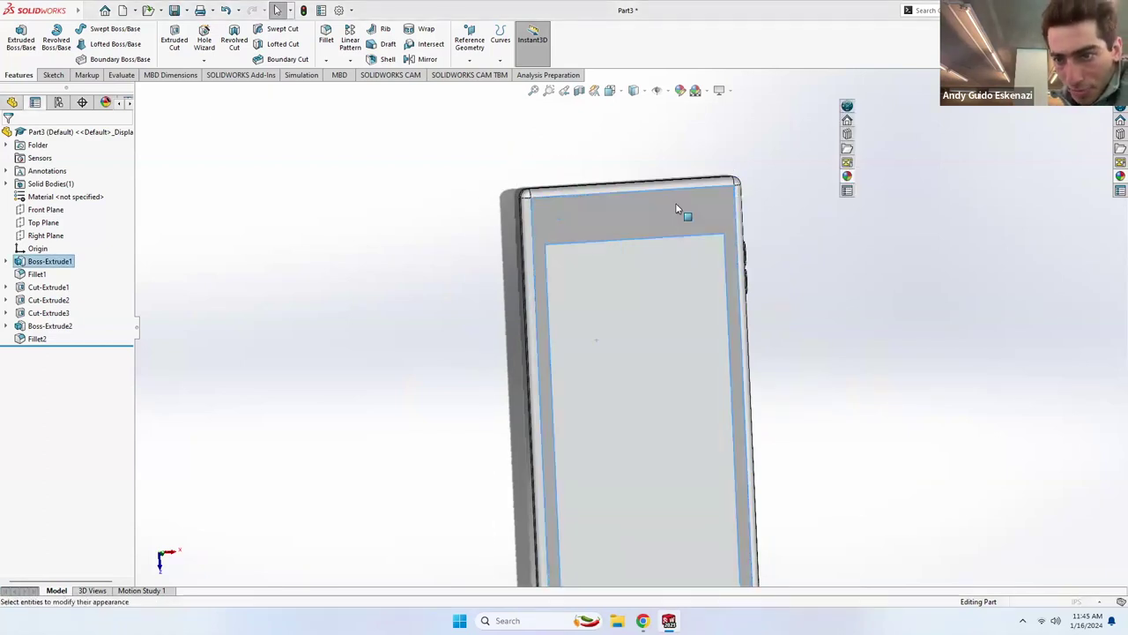
left_click(888, 117)
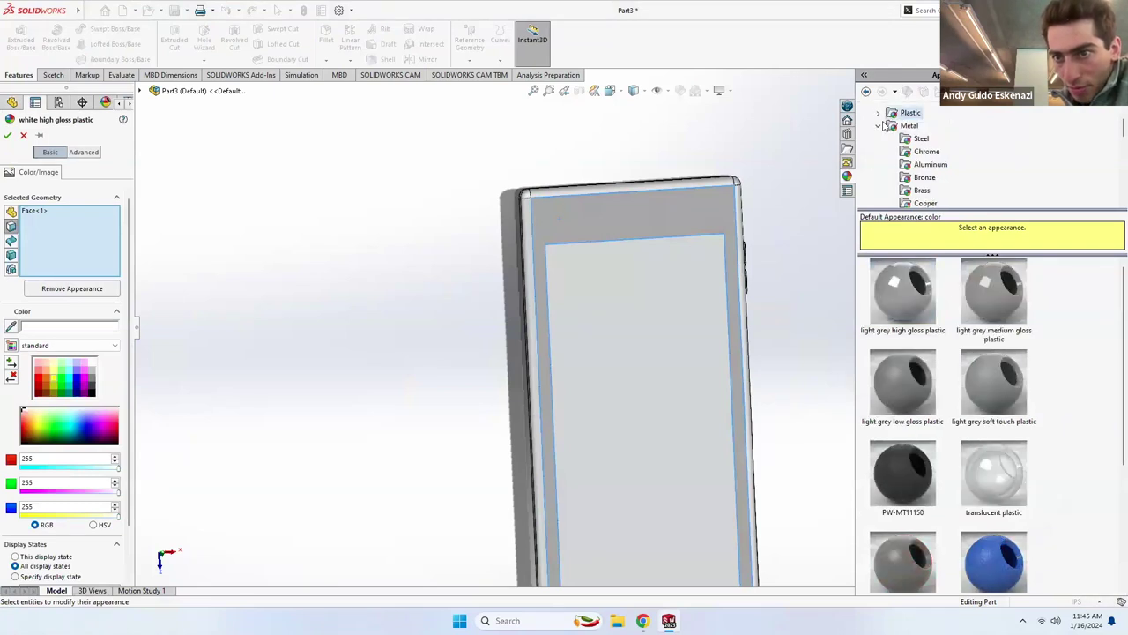
left_click(882, 126)
left_click(901, 176)
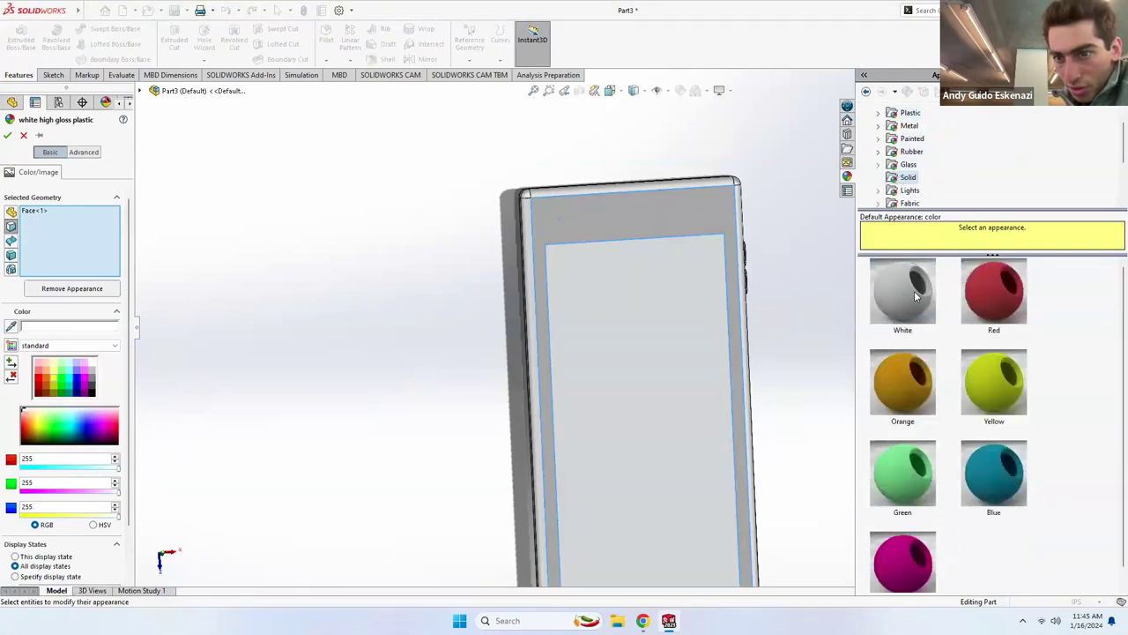
left_click(912, 289)
left_click(7, 135)
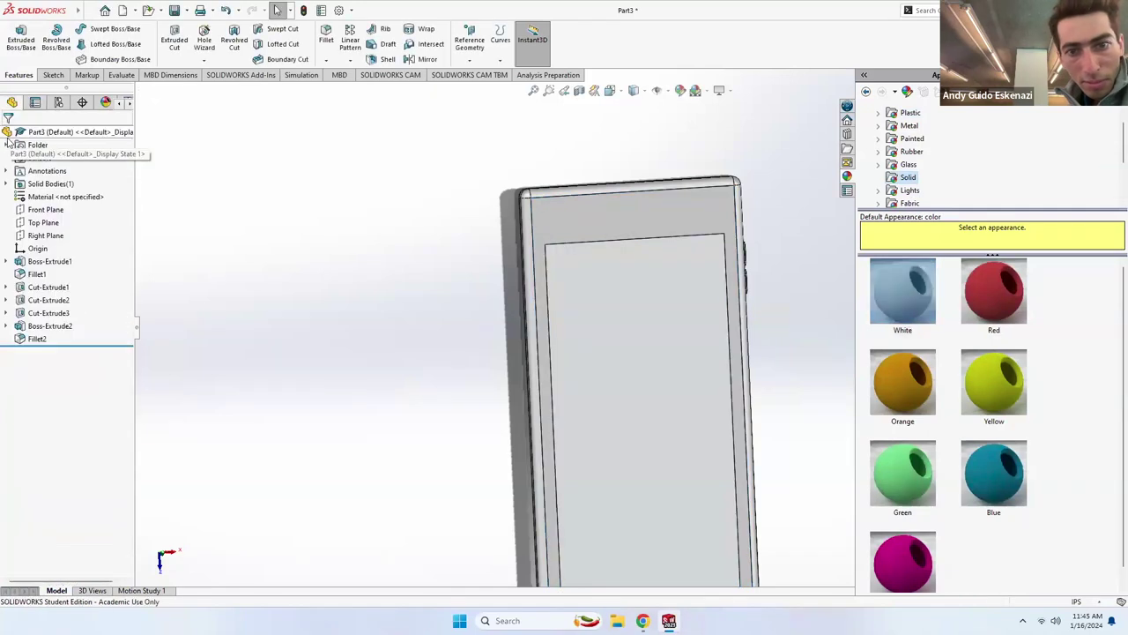
Give the screen recess feature the Solid White appearance and change its color to black, RGB 0, 0, 0.
right_click(632, 309)
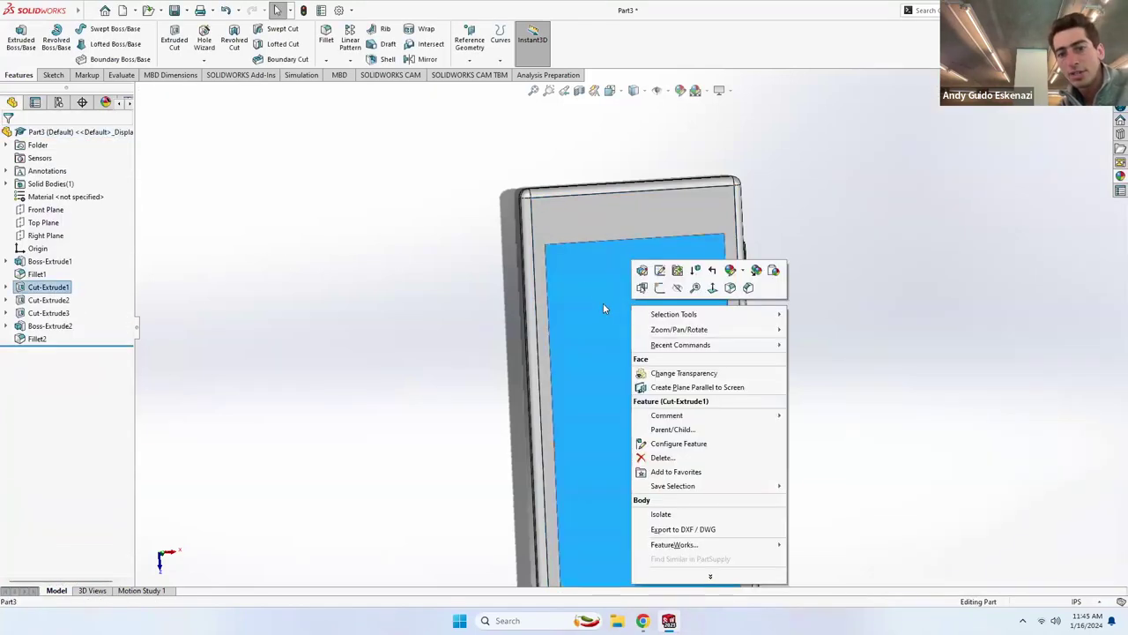
left_click(428, 261)
right_click(599, 276)
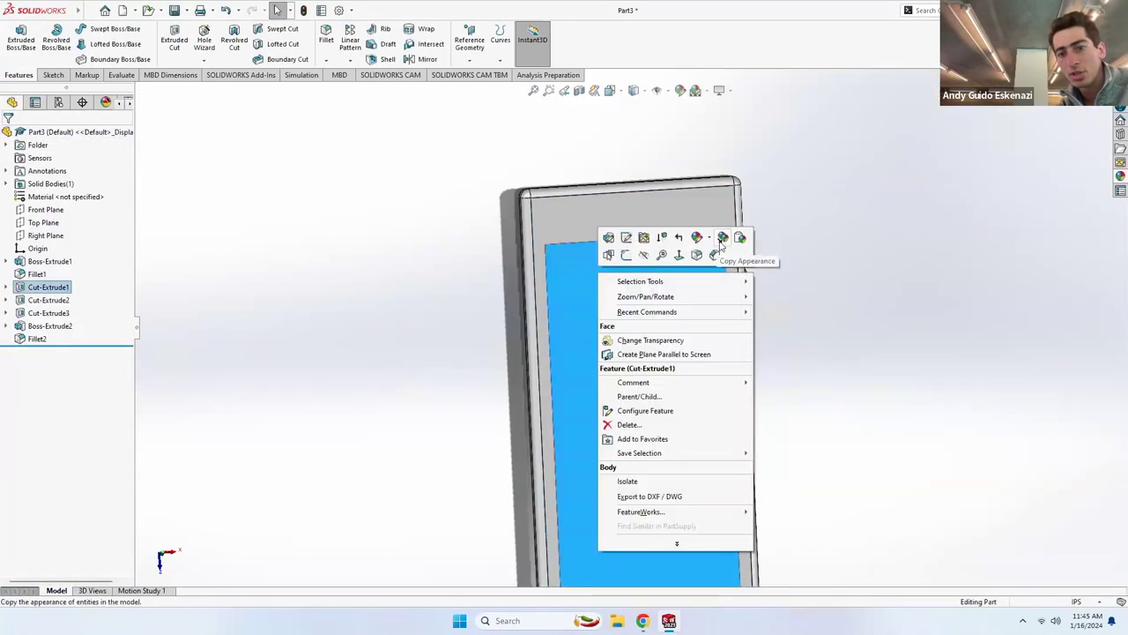
left_click(737, 240)
left_click(713, 276)
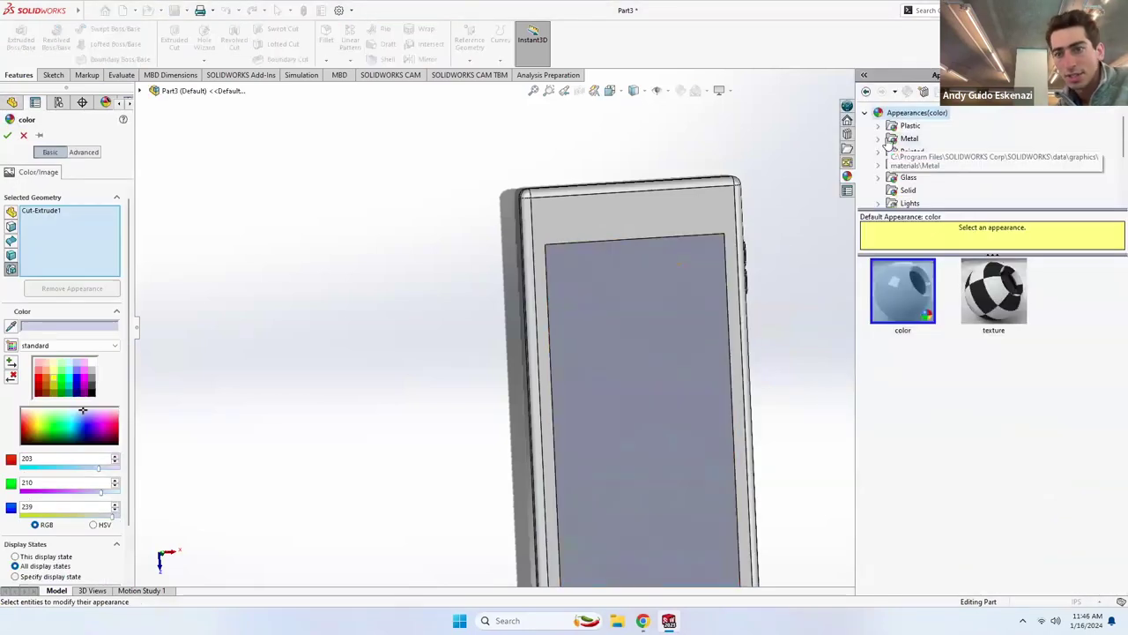
left_click(908, 191)
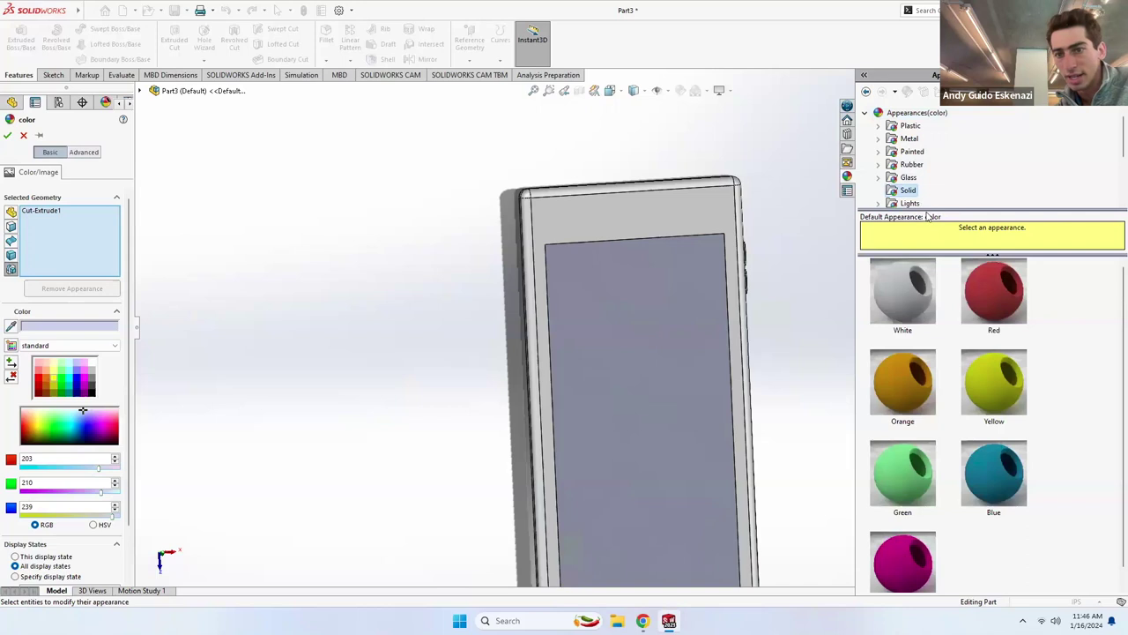
left_click(918, 289)
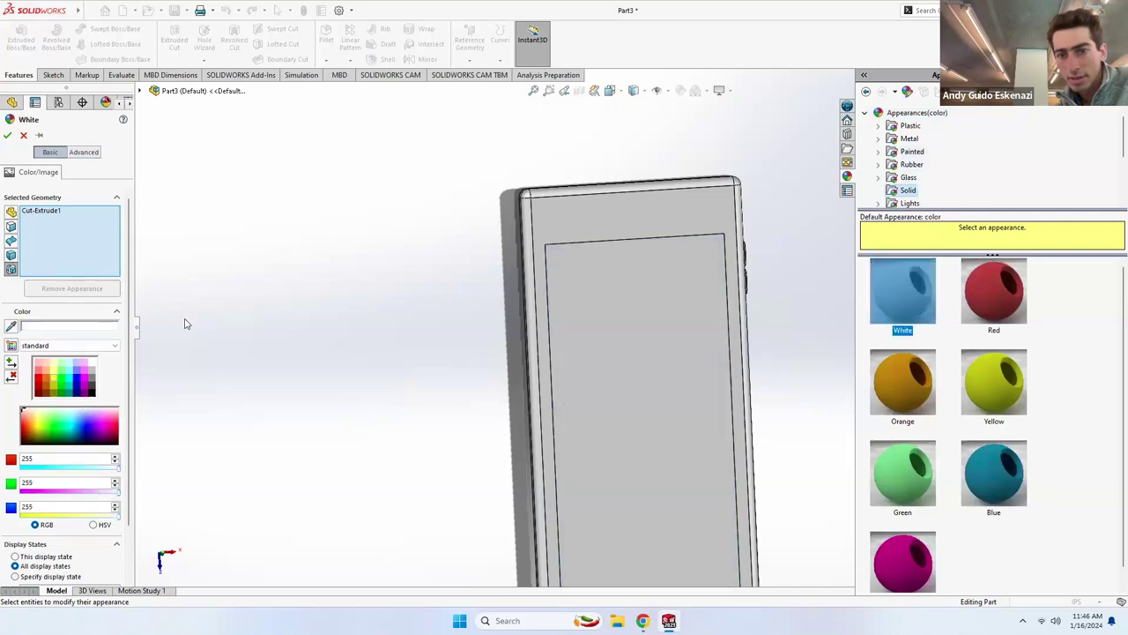
left_click(91, 393)
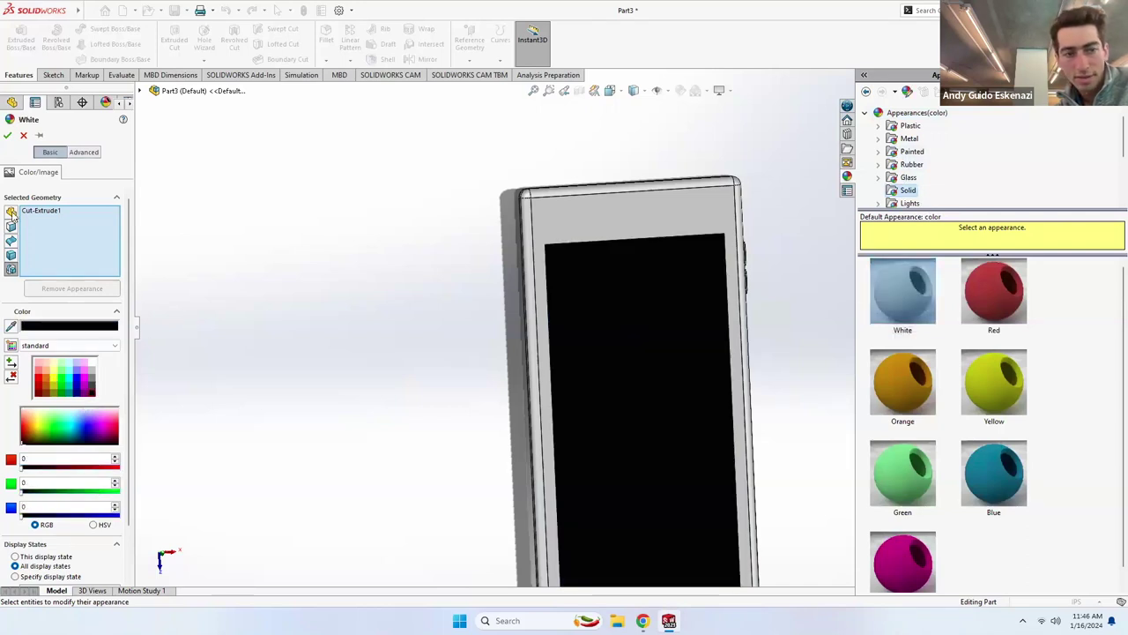
left_click(6, 135)
Color the circular home button cut feature black, RGB 0, 0, 0.
key("f")
middle_click_drag(587, 359, 499, 431)
scroll(644, 348, "down", 5)
middle_click_drag(644, 347, 817, 359)
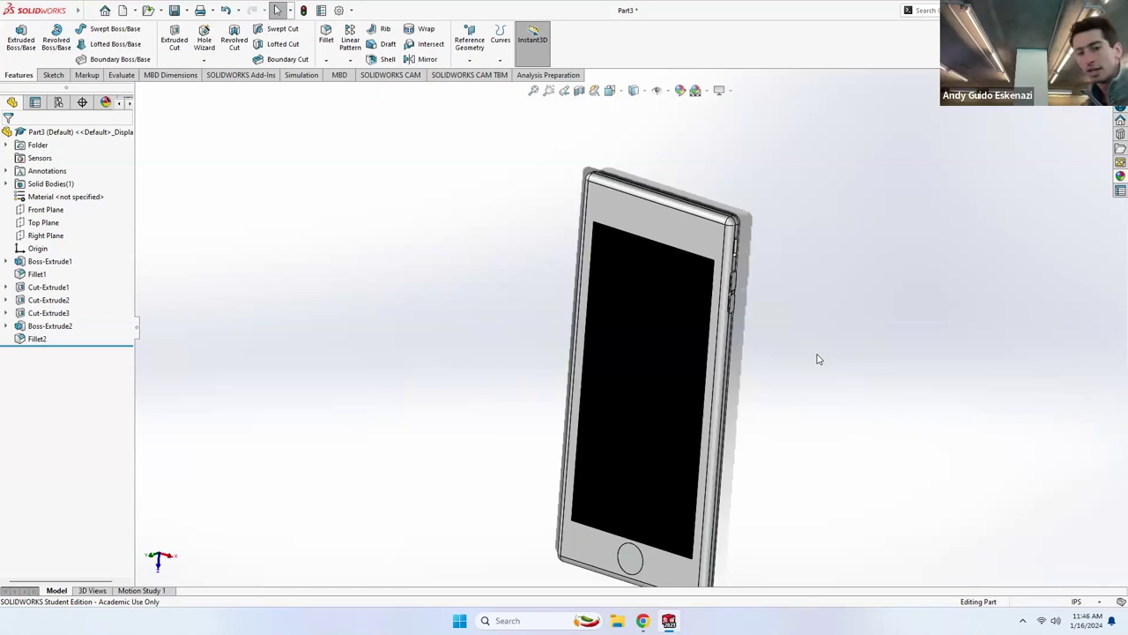
right_click(636, 565)
left_click(750, 323)
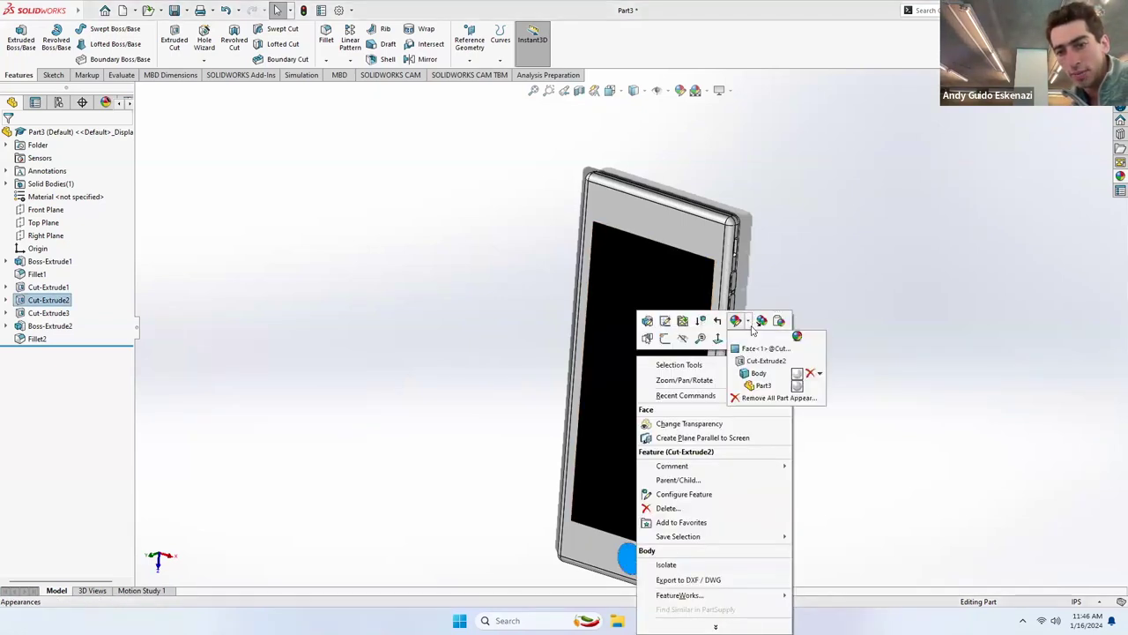
left_click(758, 362)
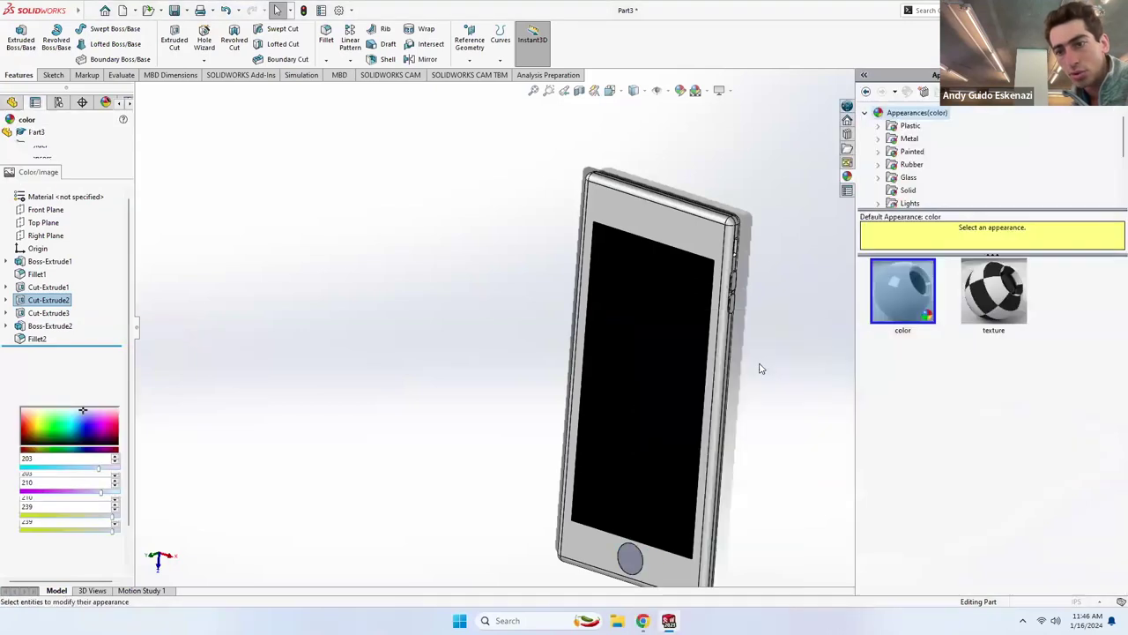
left_click(93, 393)
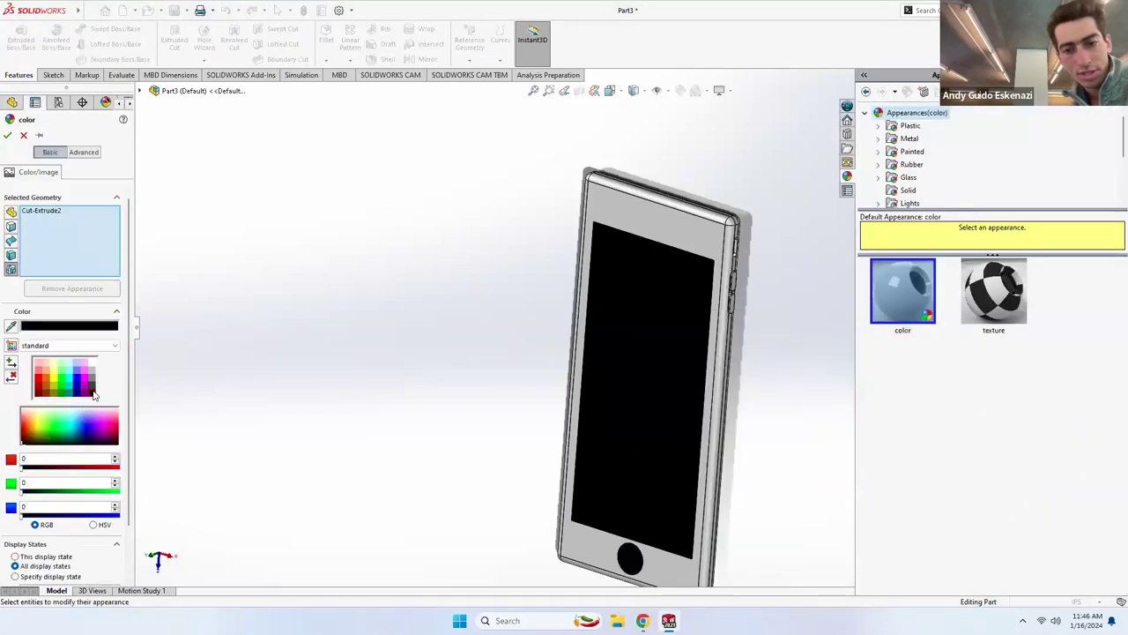
left_click(9, 135)
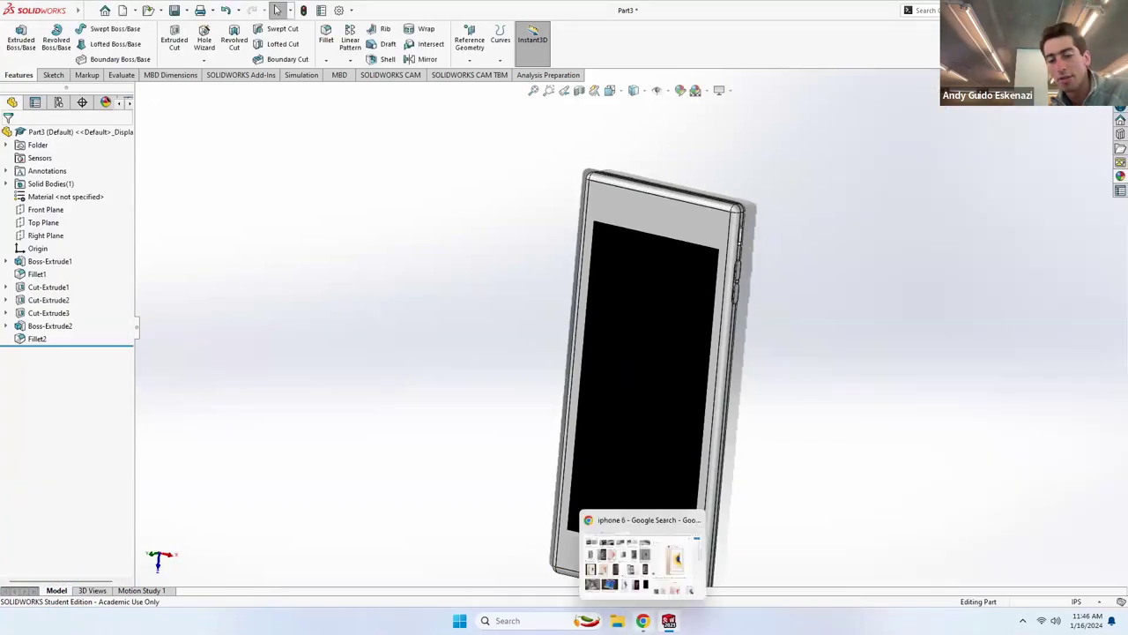
Switch to Chrome, search Google Images for "iphone 6 charging" and open the Business Insider photo of the phone's bottom edge.
left_click(642, 621)
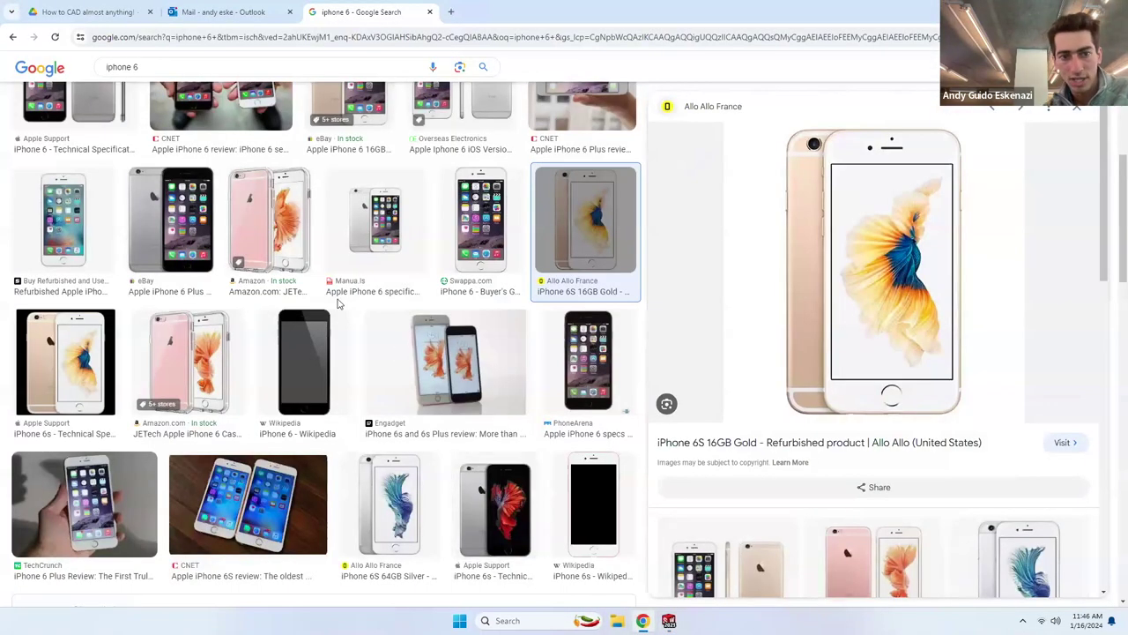
scroll(340, 297, "down", 1)
scroll(352, 308, "up", 4)
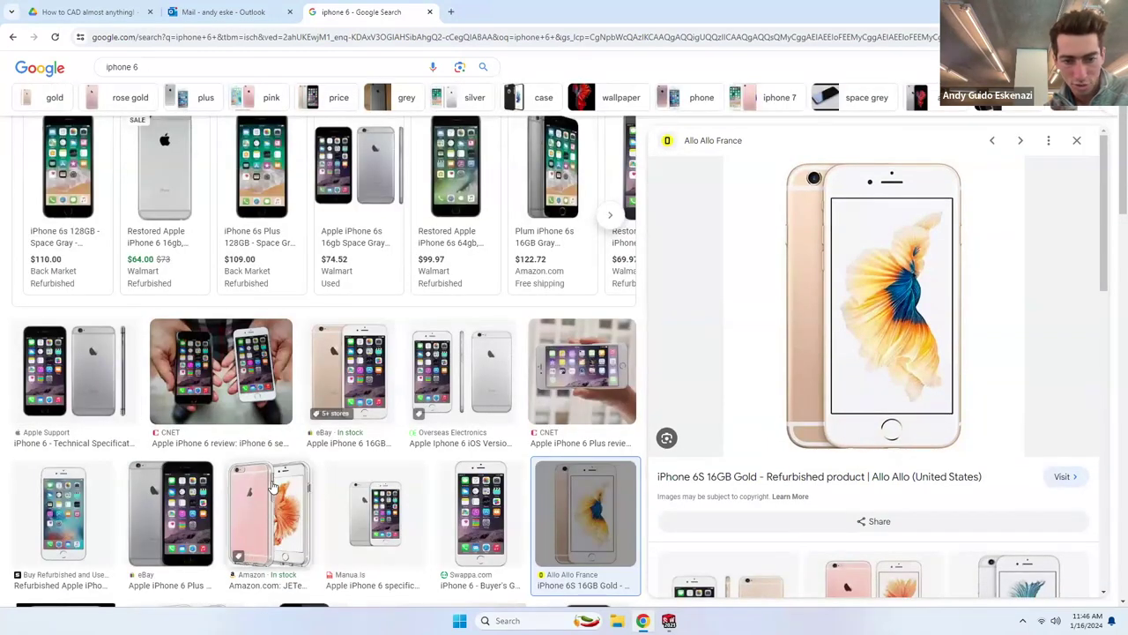
scroll(171, 154, "up", 1)
left_click(146, 71)
type("chai")
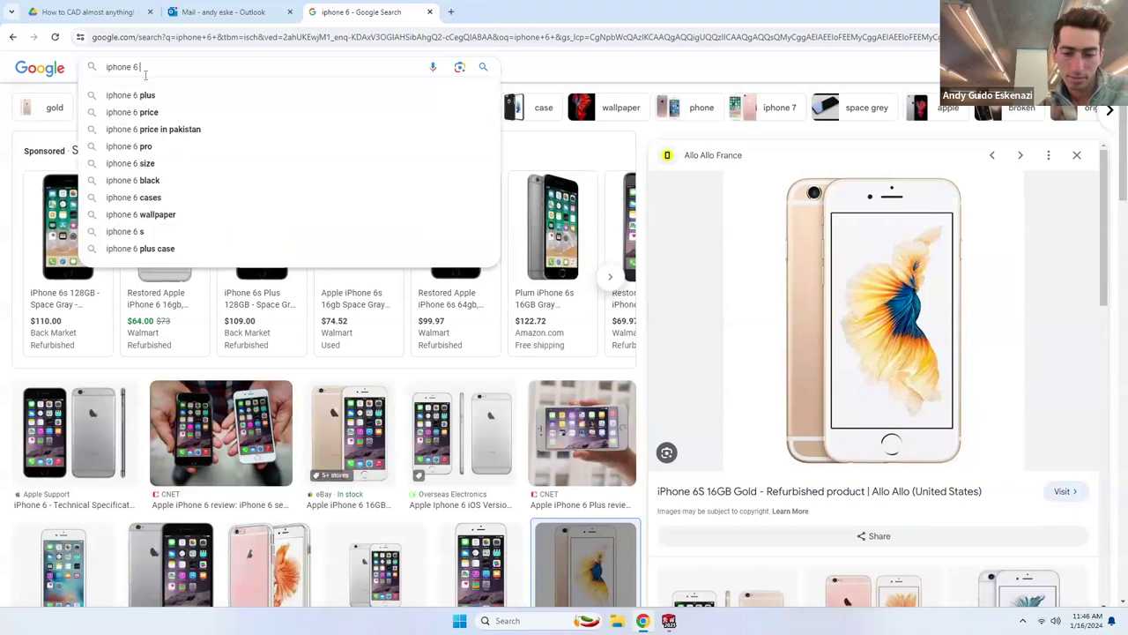
type("rging")
key("Return")
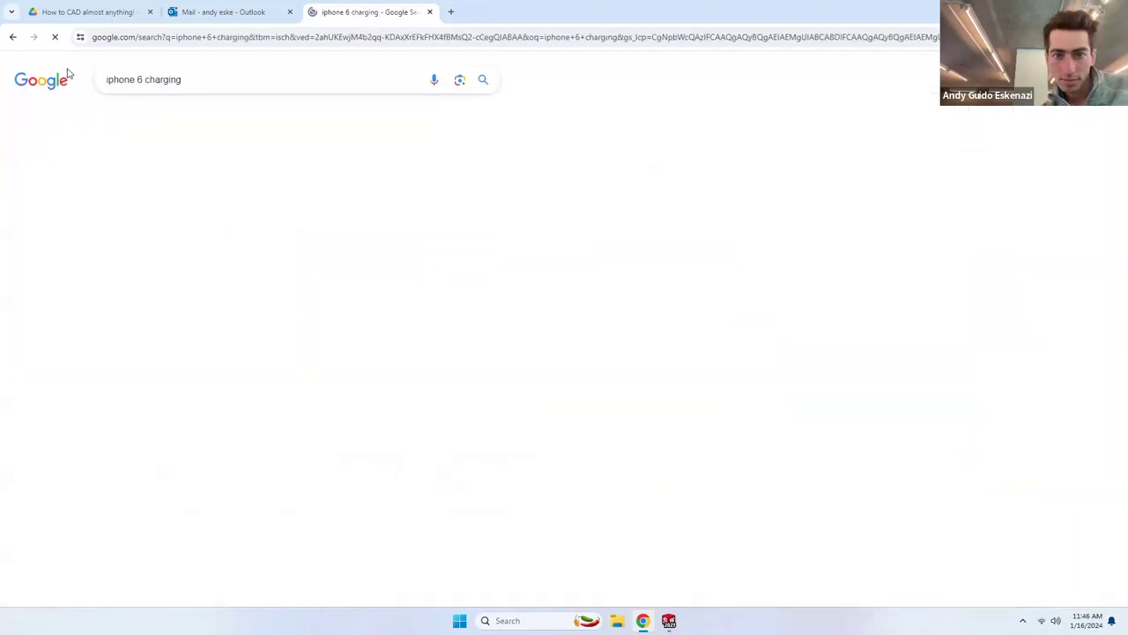
left_click(469, 442)
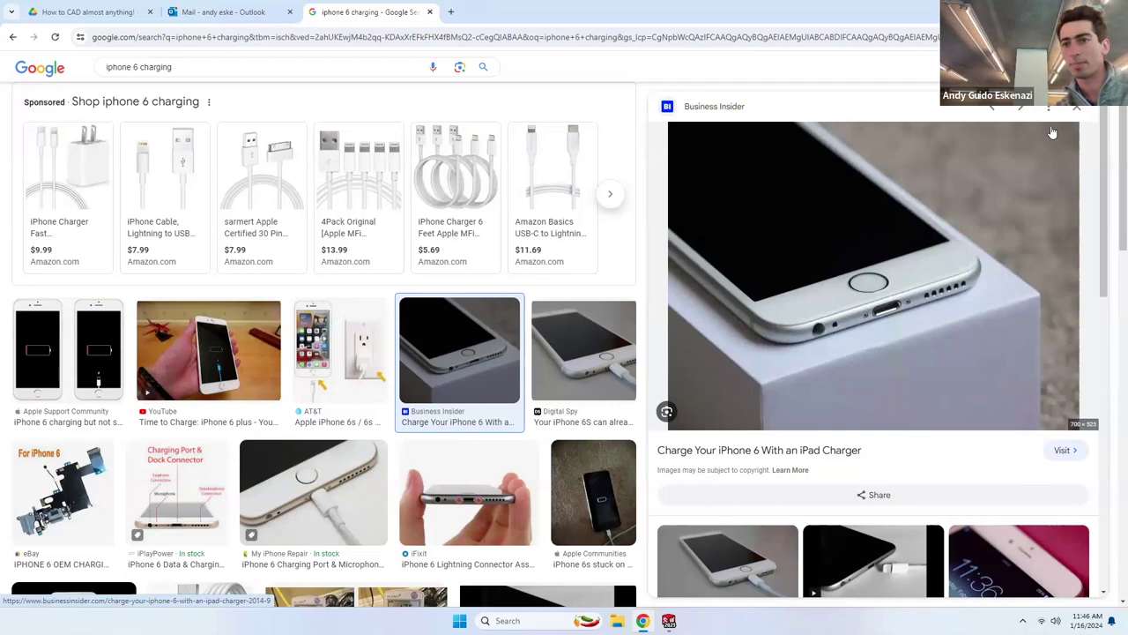
Switch back to Part3 in SOLIDWORKS and start a sketch on the flat face of the phone's bottom end, below the home button.
mouse_move(668, 621)
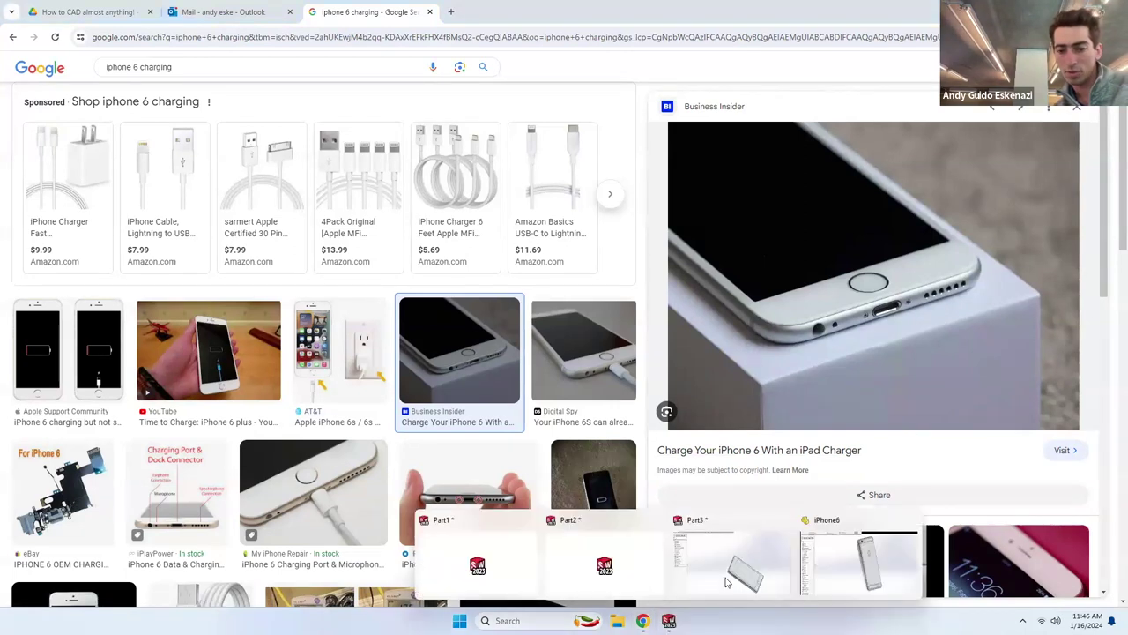
left_click(719, 511)
middle_click_drag(718, 509, 717, 423)
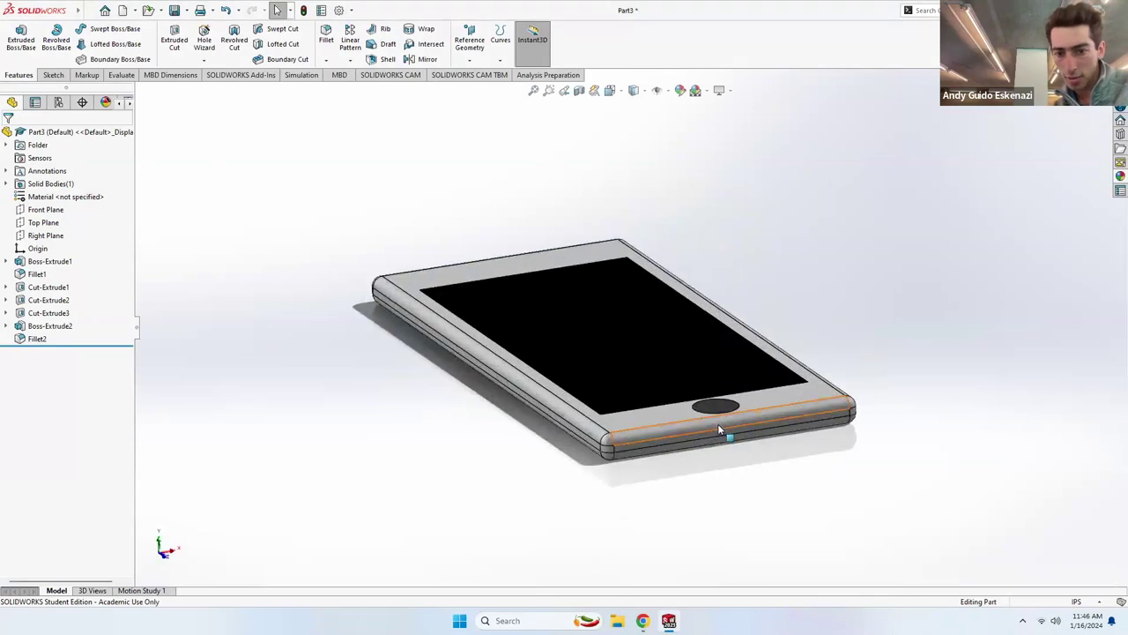
scroll(705, 425, "down", 4)
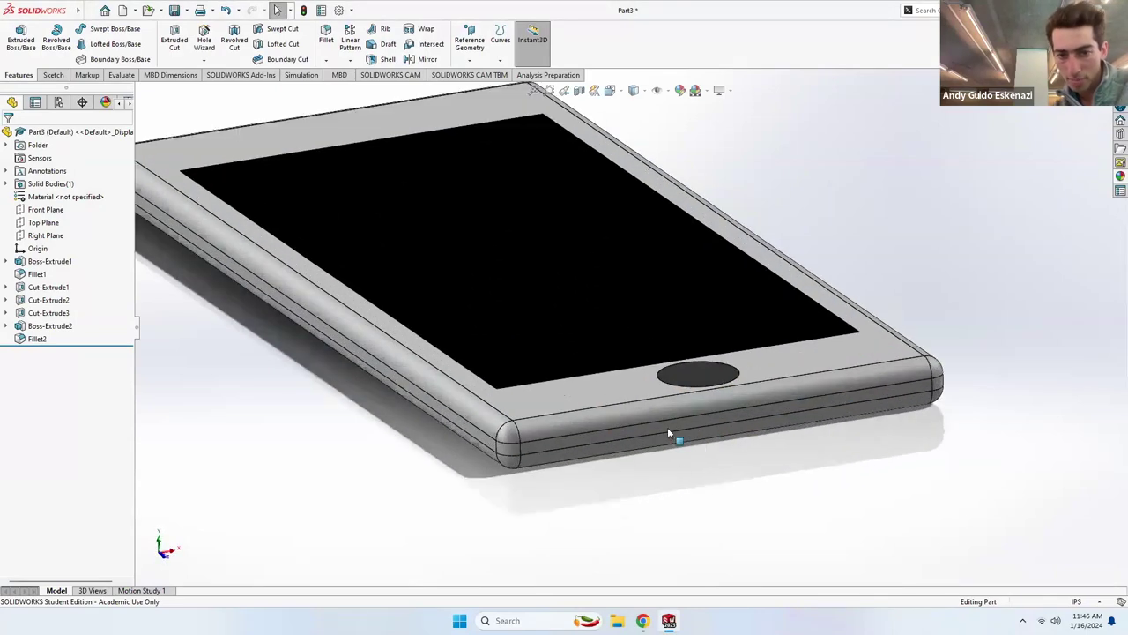
left_click(53, 75)
left_click(16, 37)
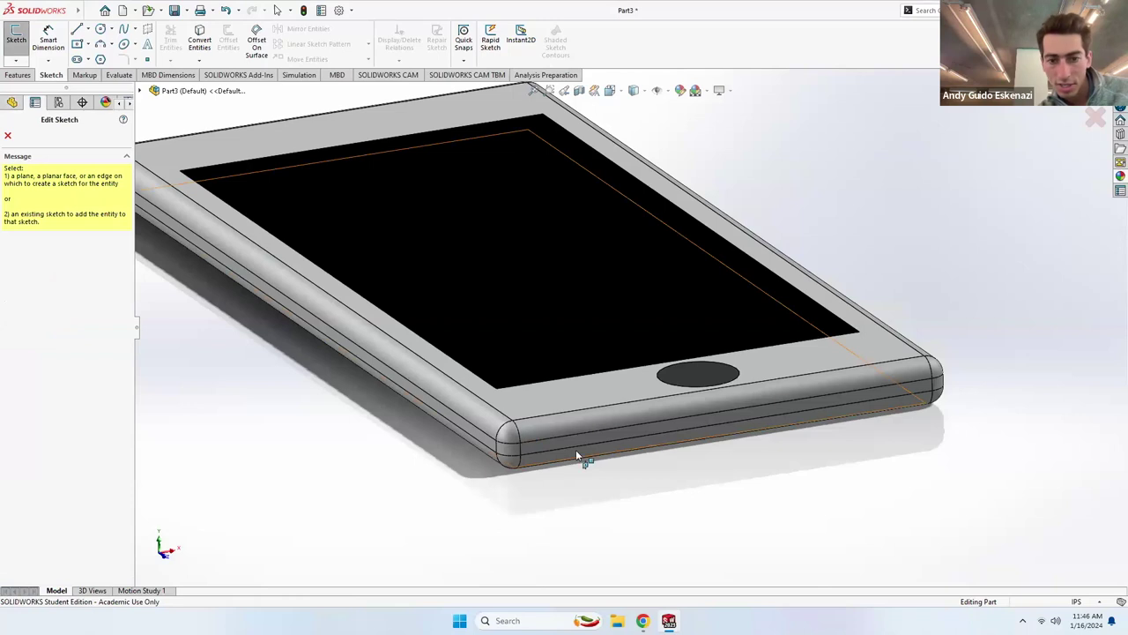
left_click(544, 444)
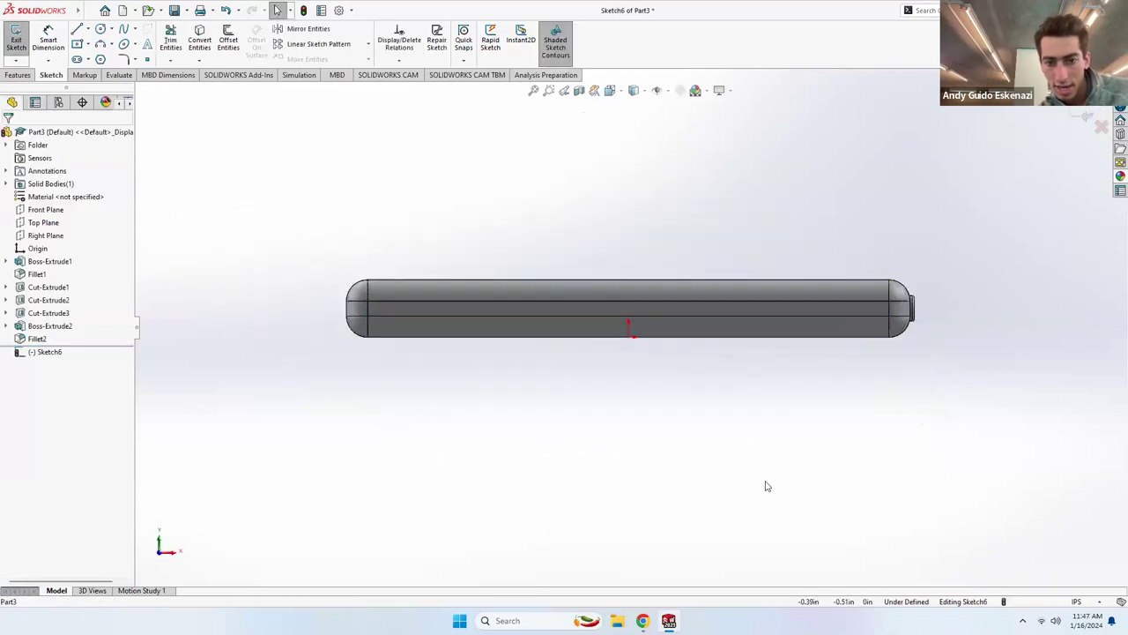
Sketch a vertical construction line from the origin through the bottom end face's lower edge to its upper edge.
middle_click_drag(675, 309, 689, 355)
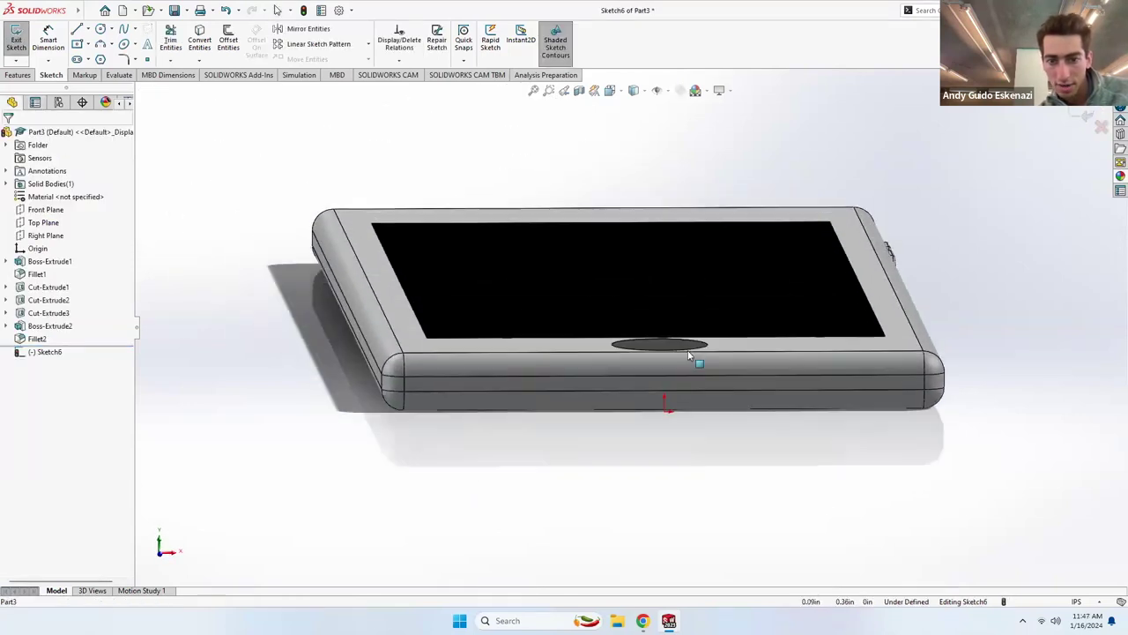
left_click(88, 30)
left_click(106, 54)
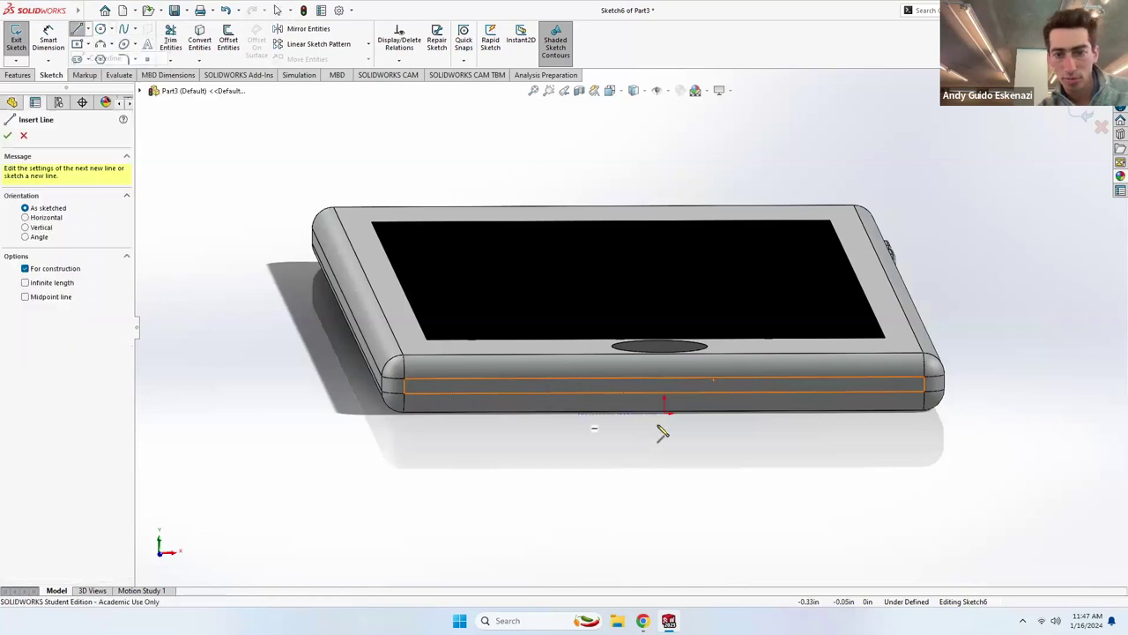
scroll(668, 414, "down", 2)
left_click(663, 406)
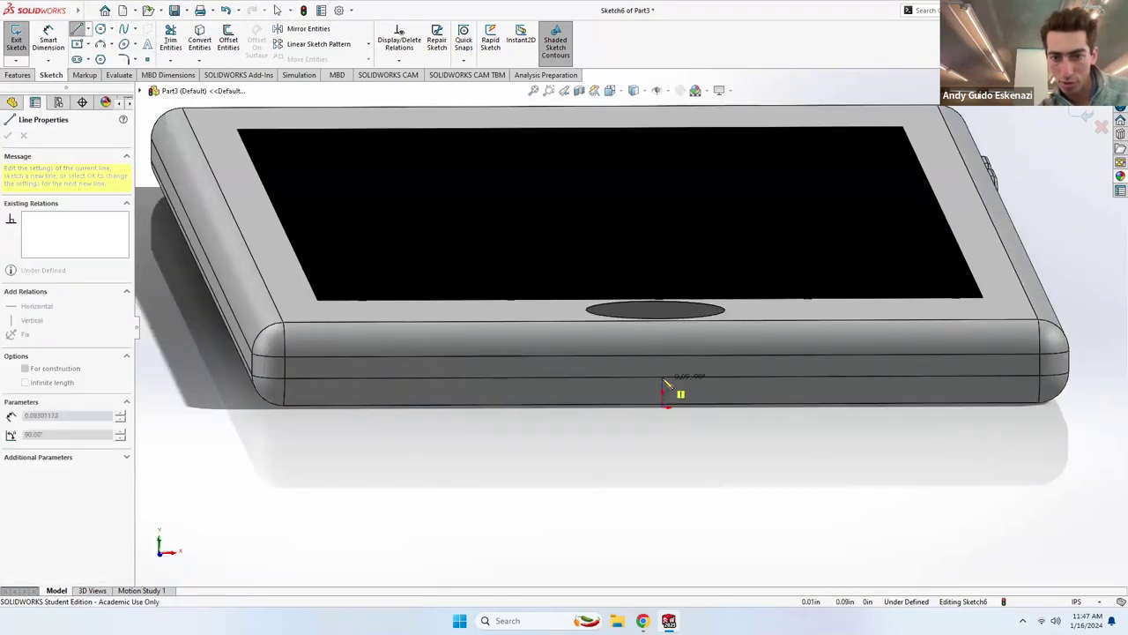
left_click(663, 349)
key("Escape")
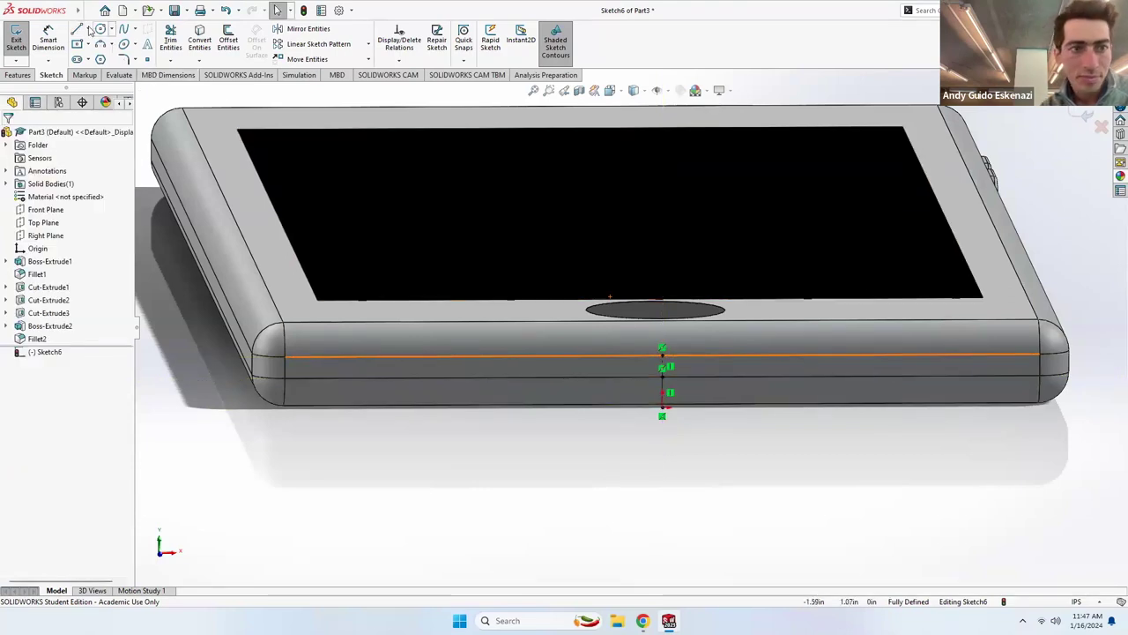
Sketch a horizontal construction line about 0.54 in long from the midpoint of the vertical line's upper segment toward the phone's right side.
left_click(88, 29)
left_click(101, 55)
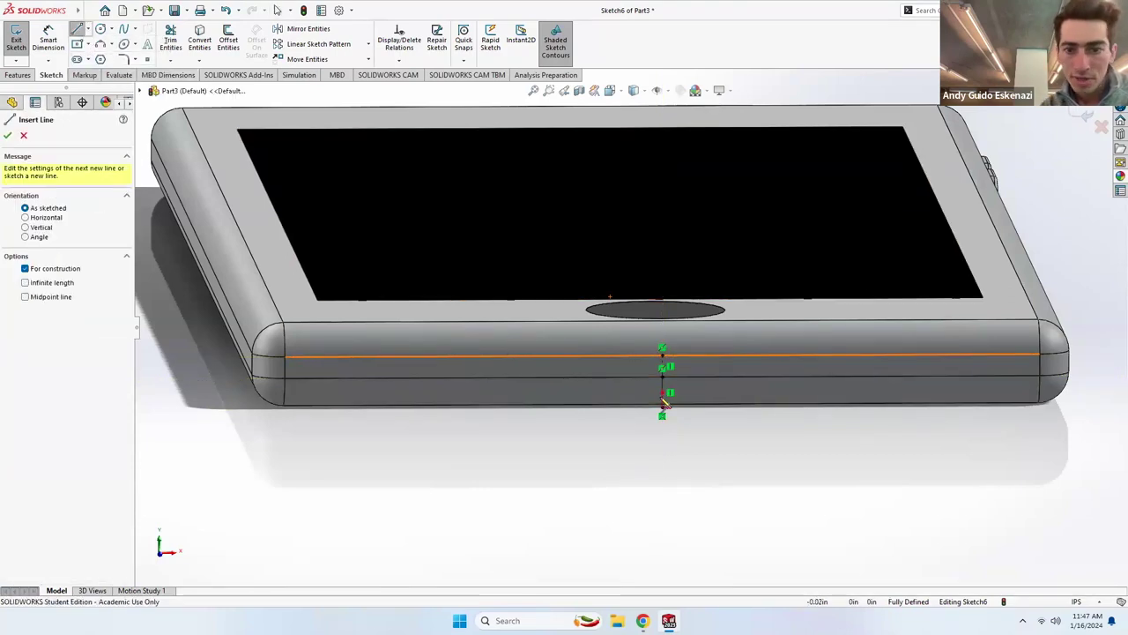
scroll(667, 373, "down", 3)
scroll(637, 330, "up", 10)
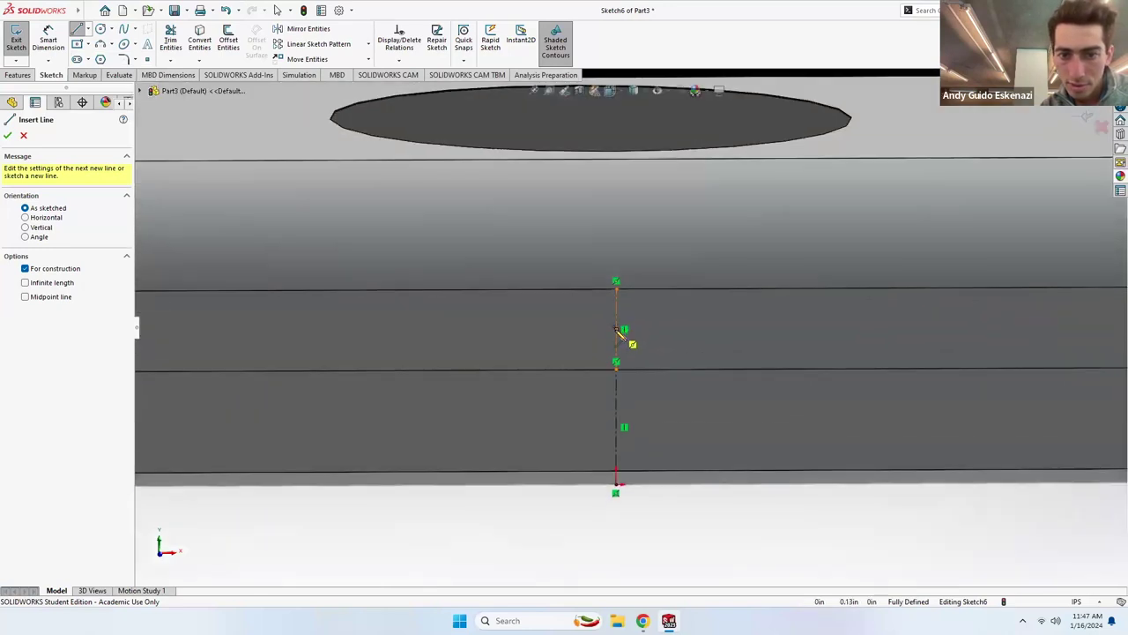
left_click(617, 332)
scroll(584, 351, "down", 5)
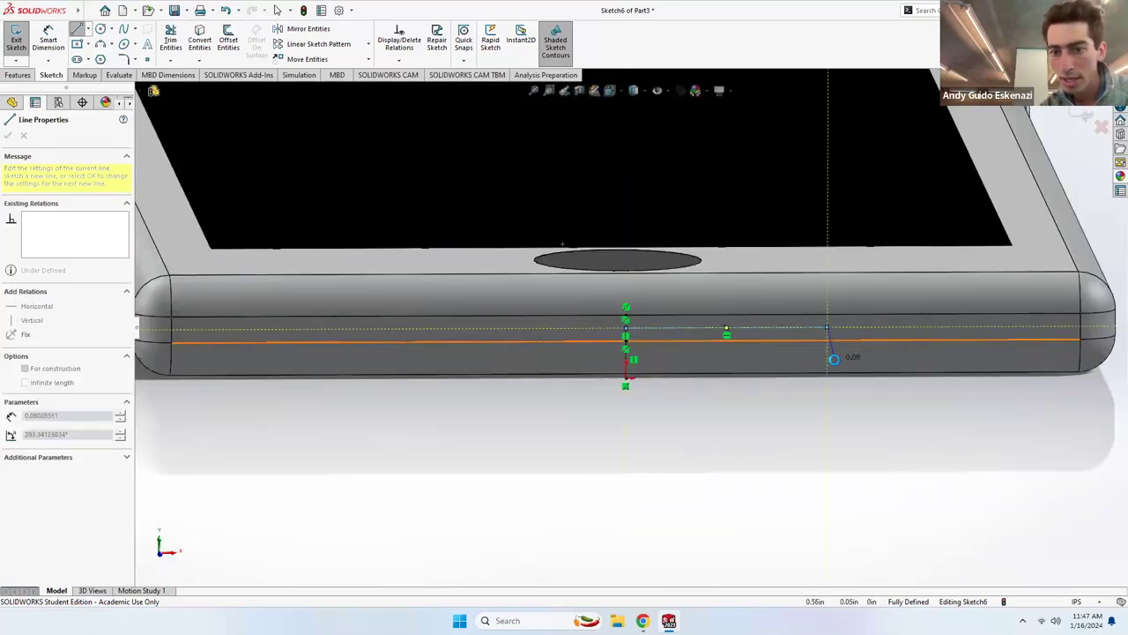
left_click(827, 328)
key("Escape")
Dimension the horizontal construction line and set its length to 0.5 in.
left_click(48, 40)
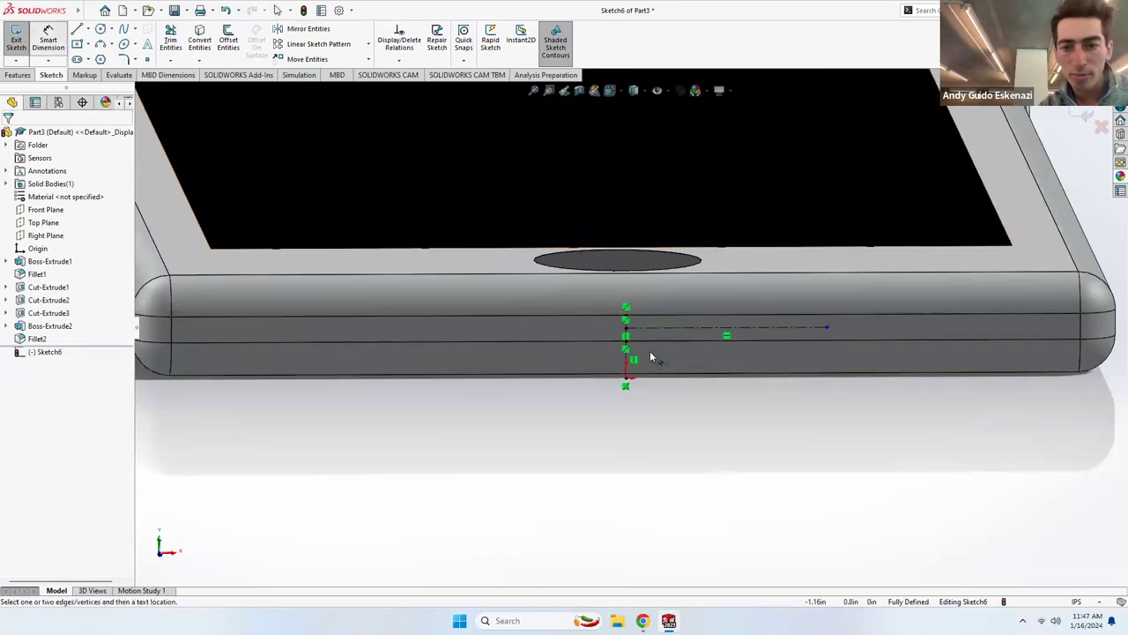
left_click(703, 329)
left_click(716, 421)
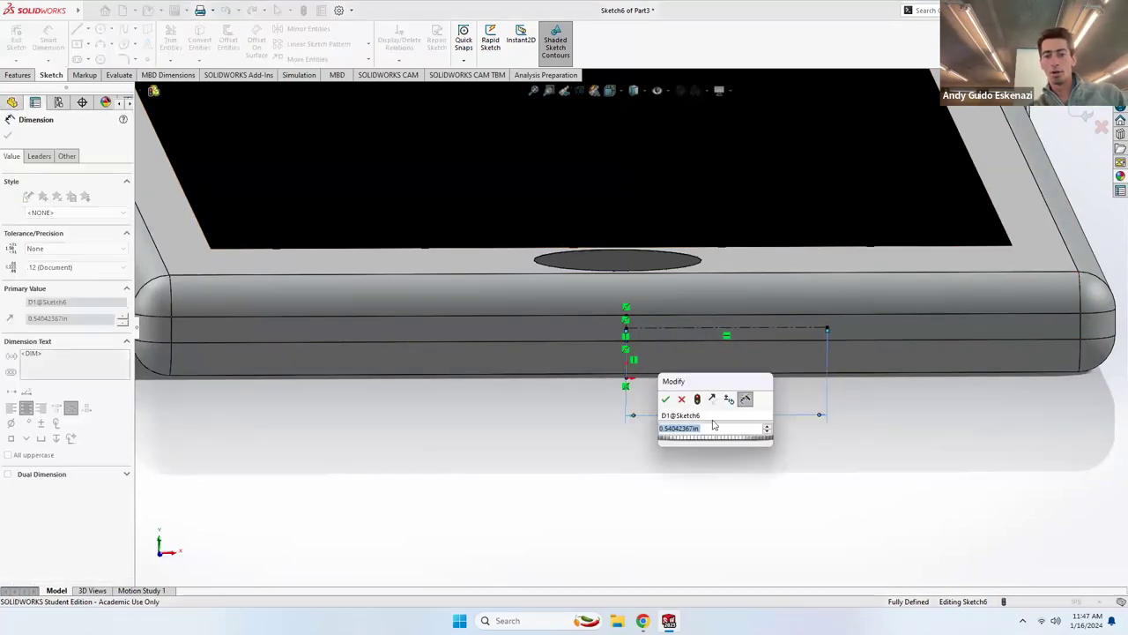
type(".5")
key("Return")
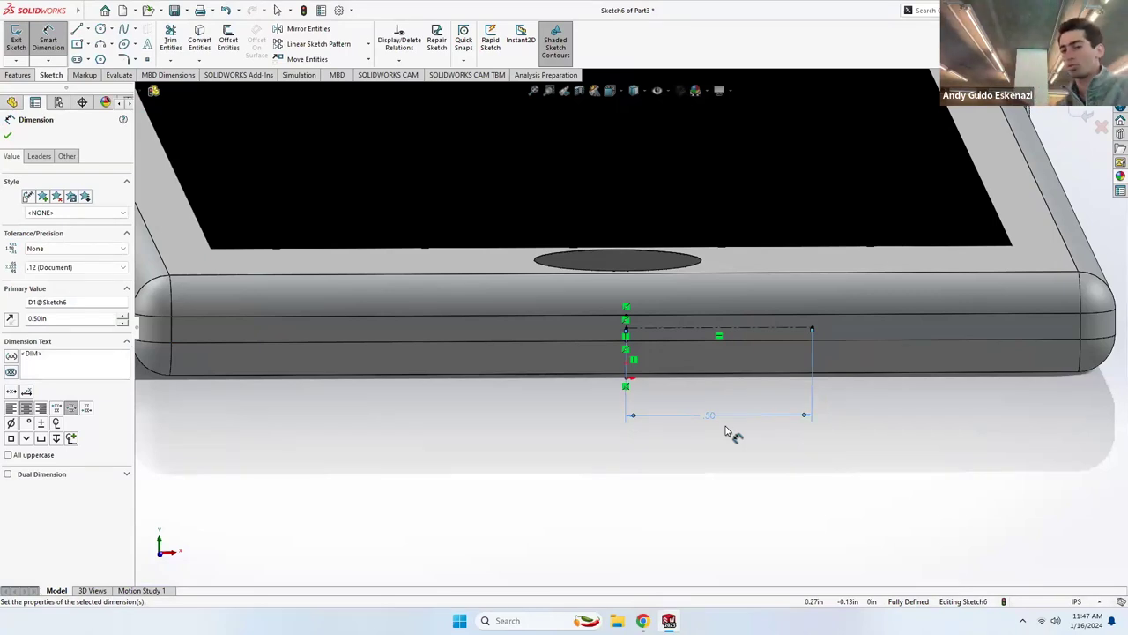
Sketch a circle about 0.14 in in diameter centered on the free end of the horizontal construction line.
left_click(100, 29)
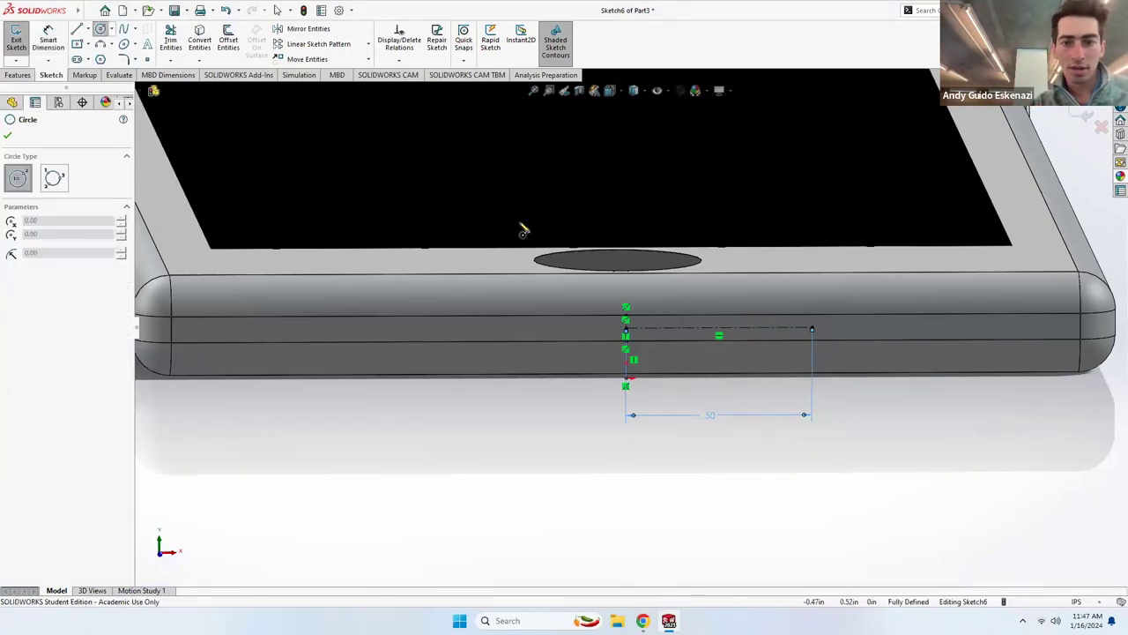
left_click(811, 327)
left_click(816, 360)
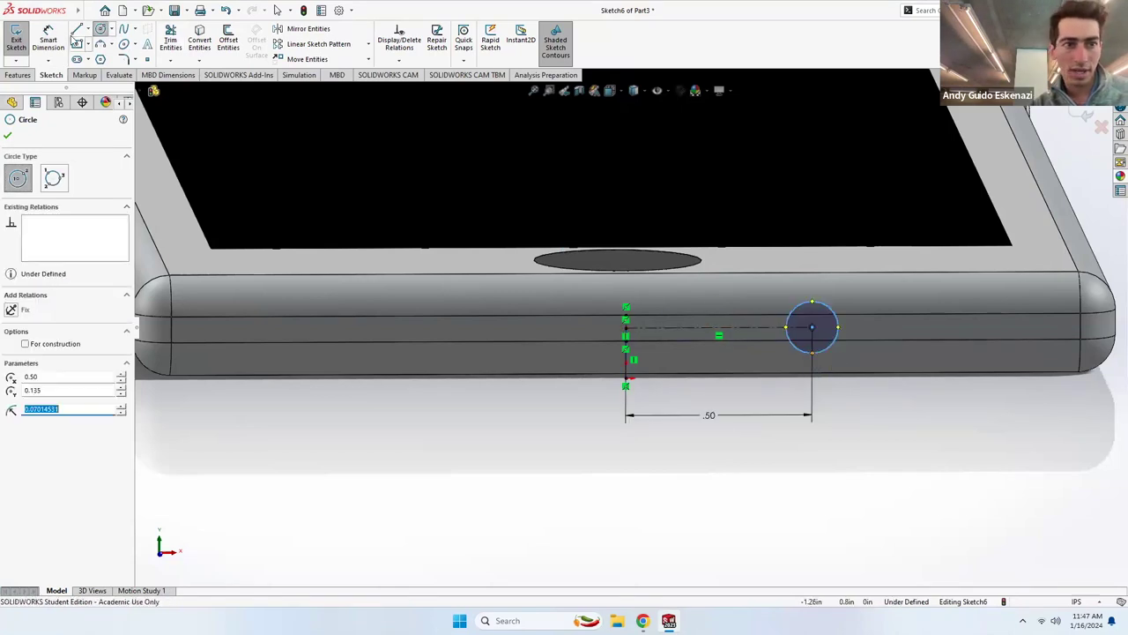
key("Escape")
Dimension the circle's diameter, trying 0.04 in and settling on 0.06 in.
left_click(823, 347)
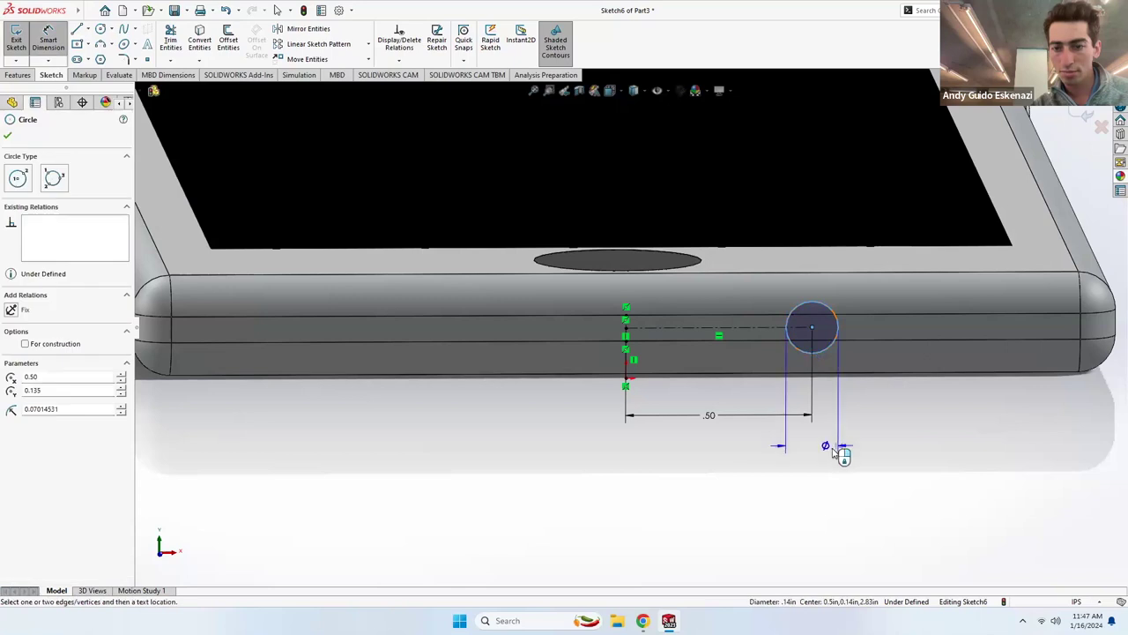
left_click(837, 450)
type(".04")
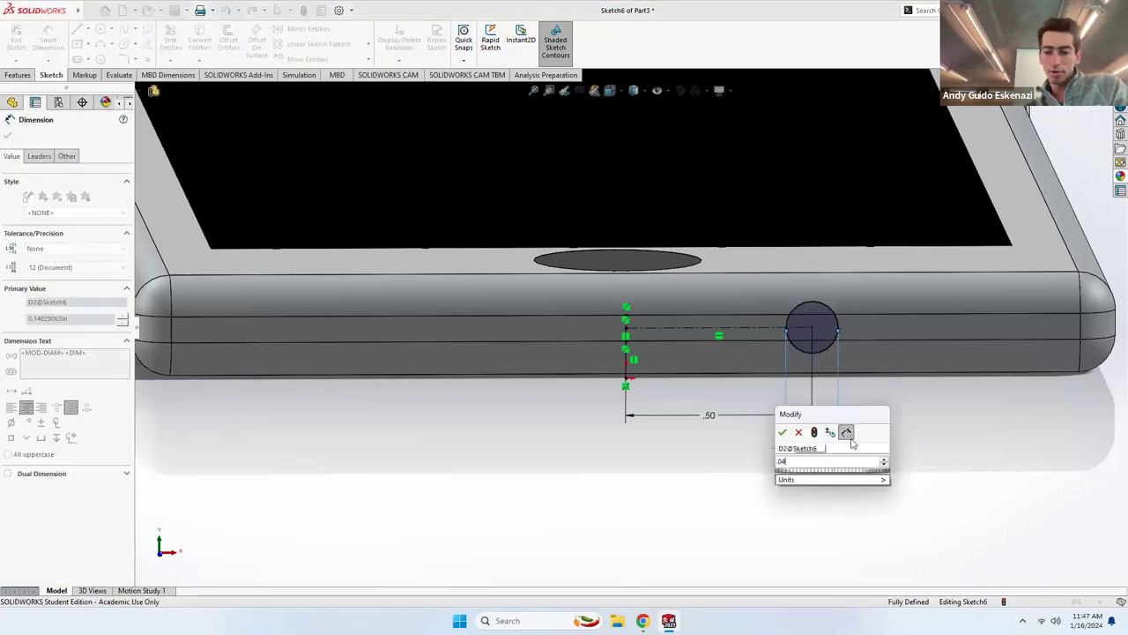
key("Return")
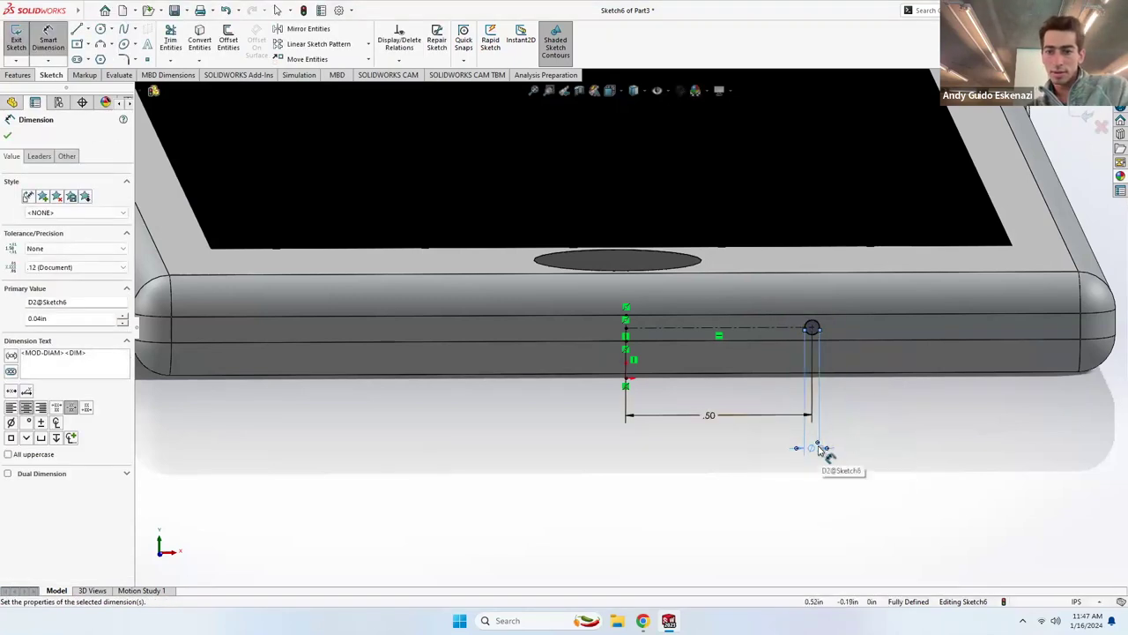
double_click(819, 448)
type(".06")
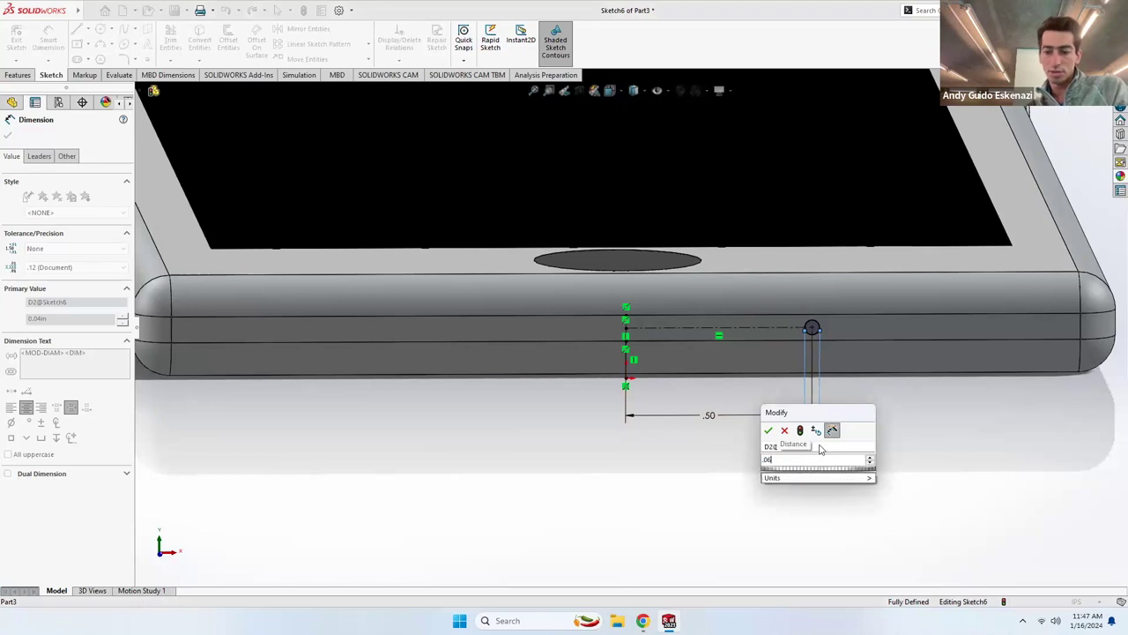
key("Return")
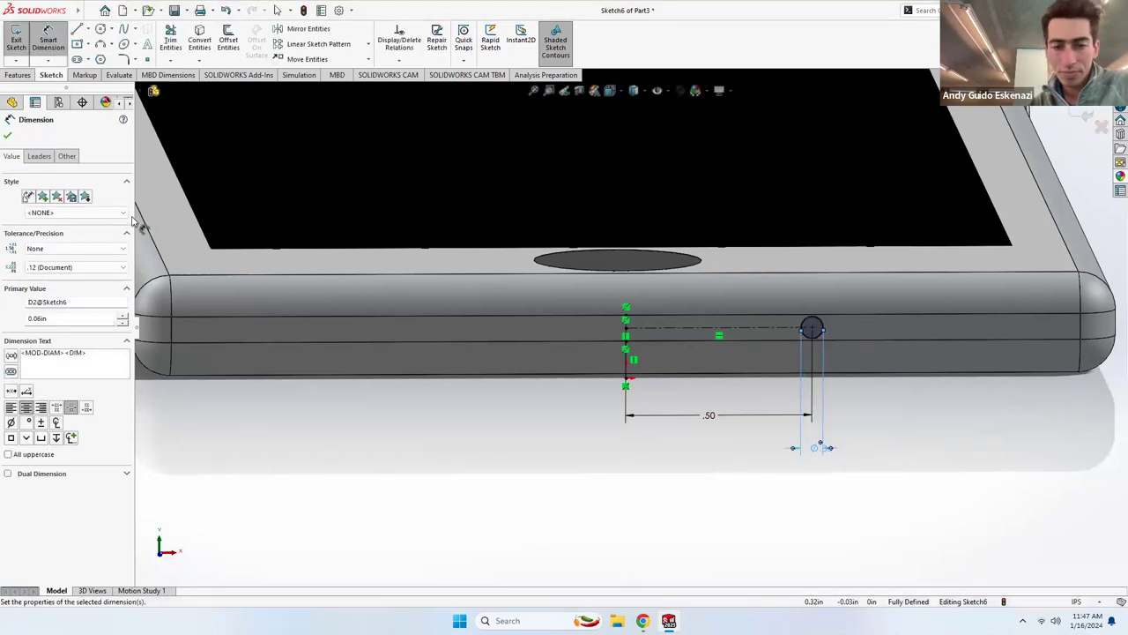
Cut the small circle into the phone's bottom end with an Extruded Cut to make the first speaker hole.
left_click(27, 76)
left_click(173, 42)
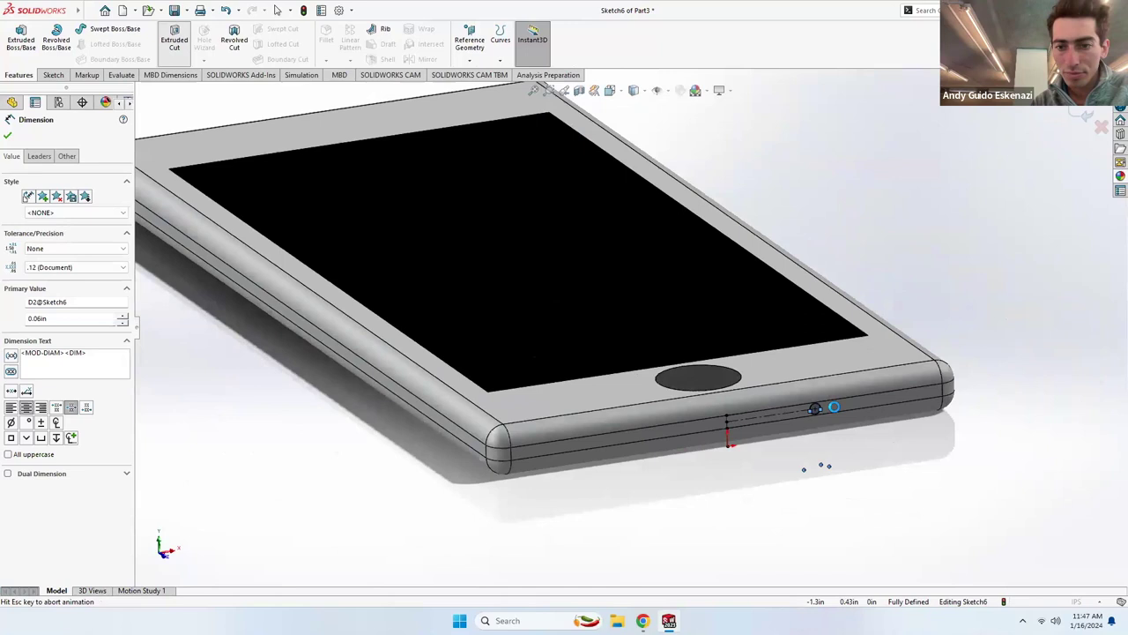
left_click(7, 135)
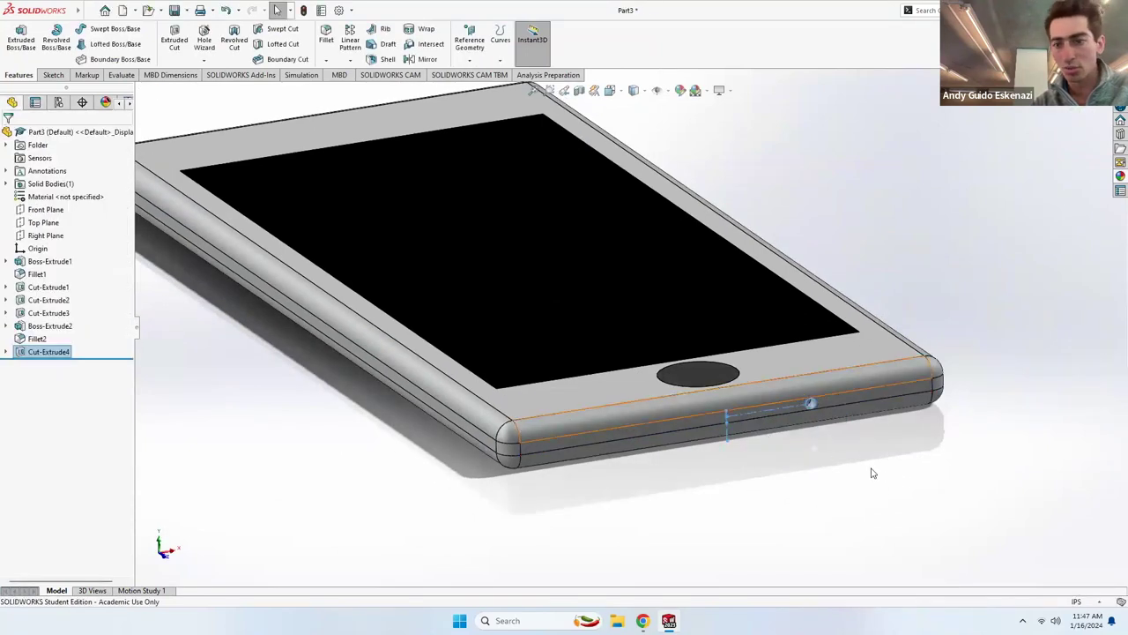
scroll(794, 397, "up", 2)
scroll(826, 474, "down", 4)
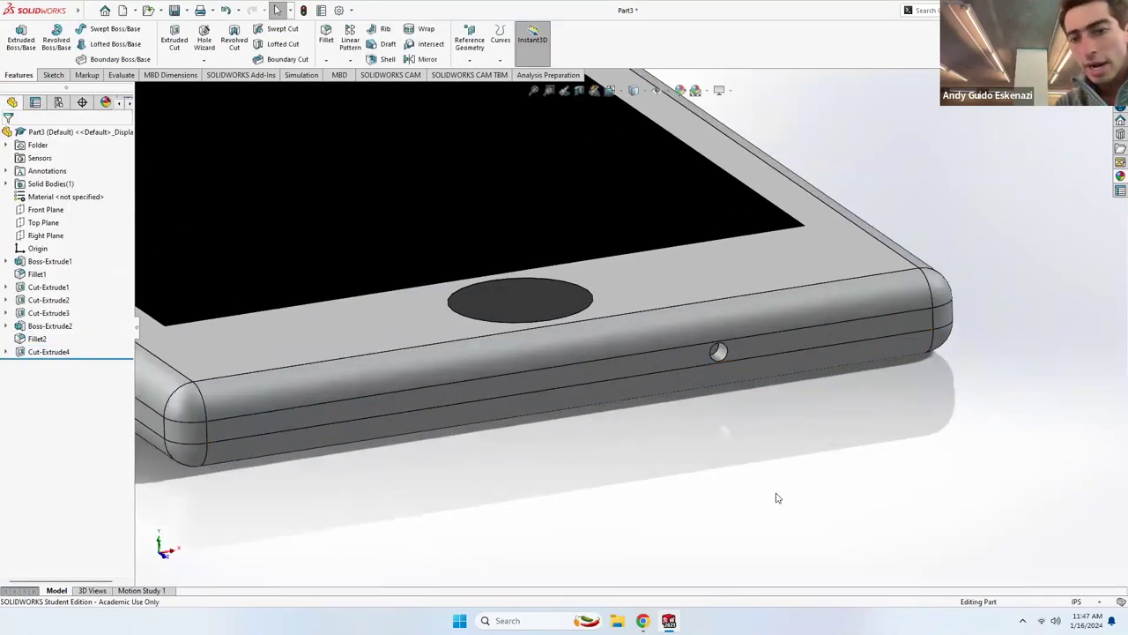
Begin a Linear Pattern with the speaker hole cut on the phone's bottom end as the feature to repeat.
left_click(414, 247)
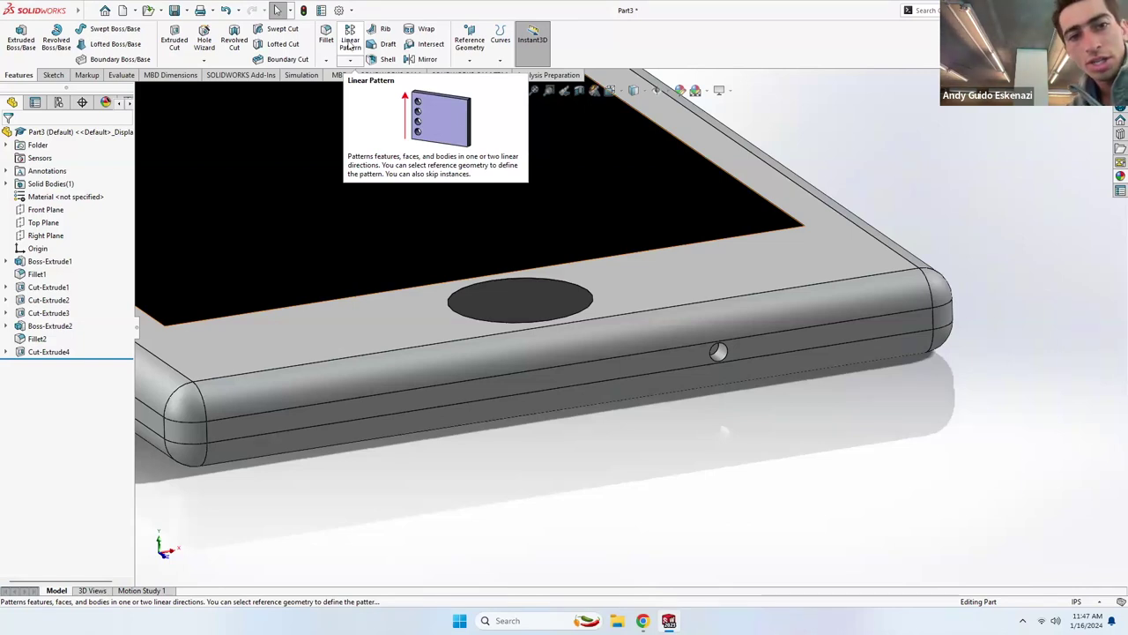
left_click(342, 44)
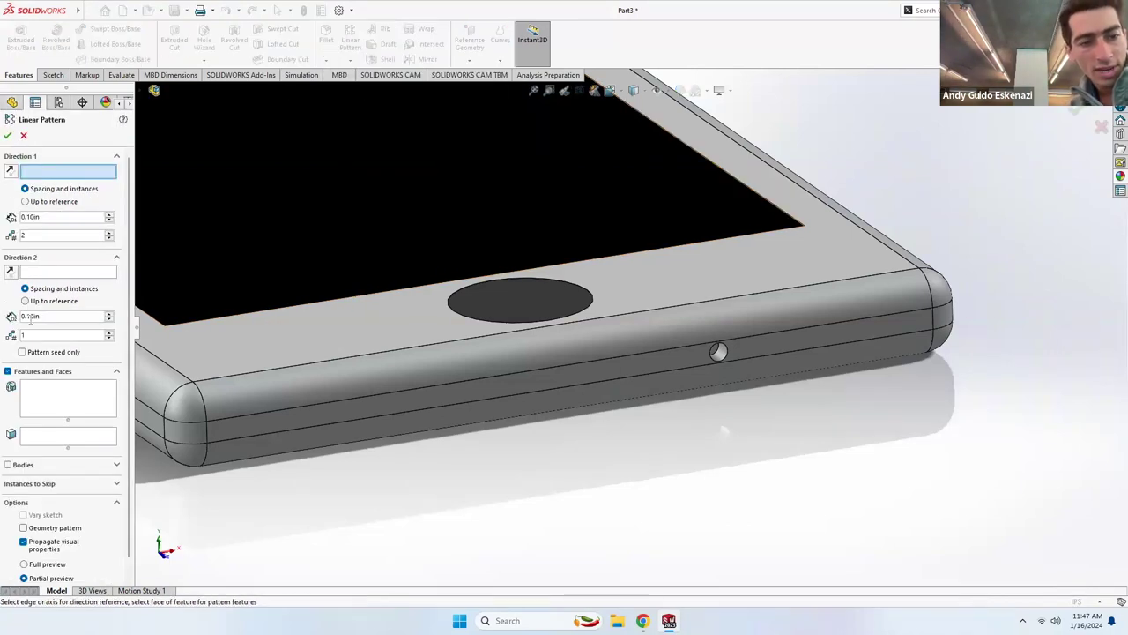
left_click(55, 400)
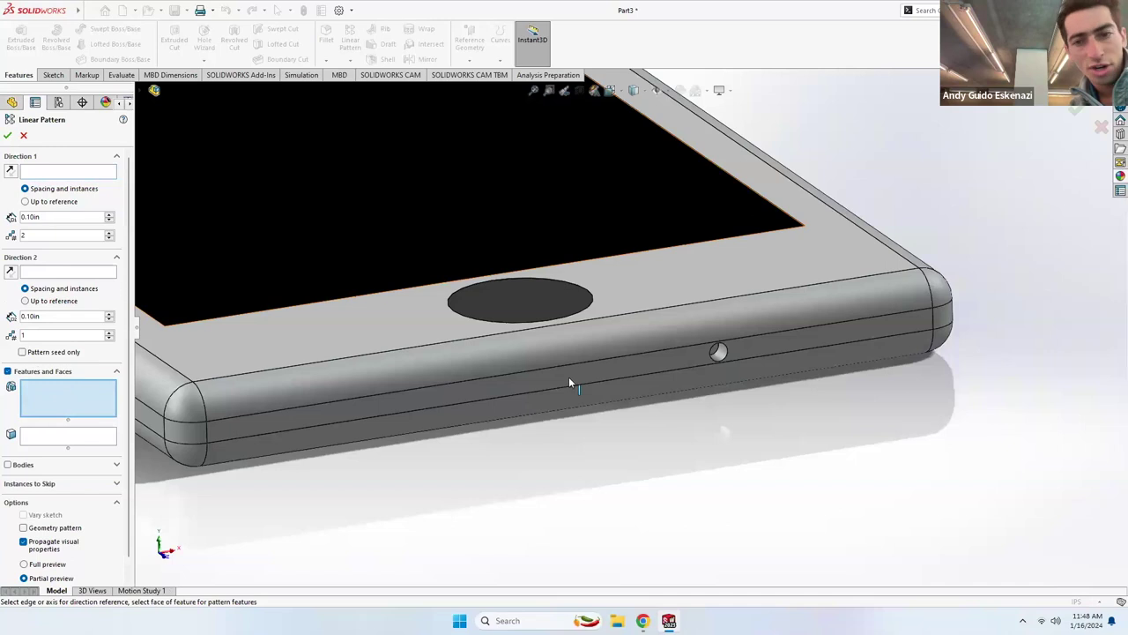
left_click(719, 355)
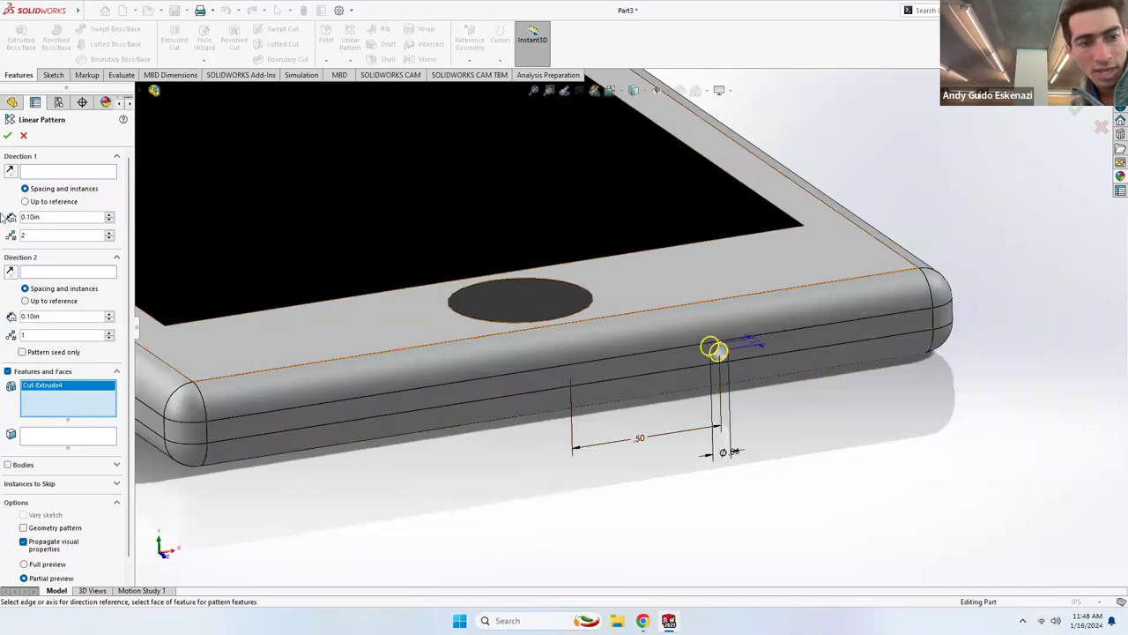
left_click(46, 173)
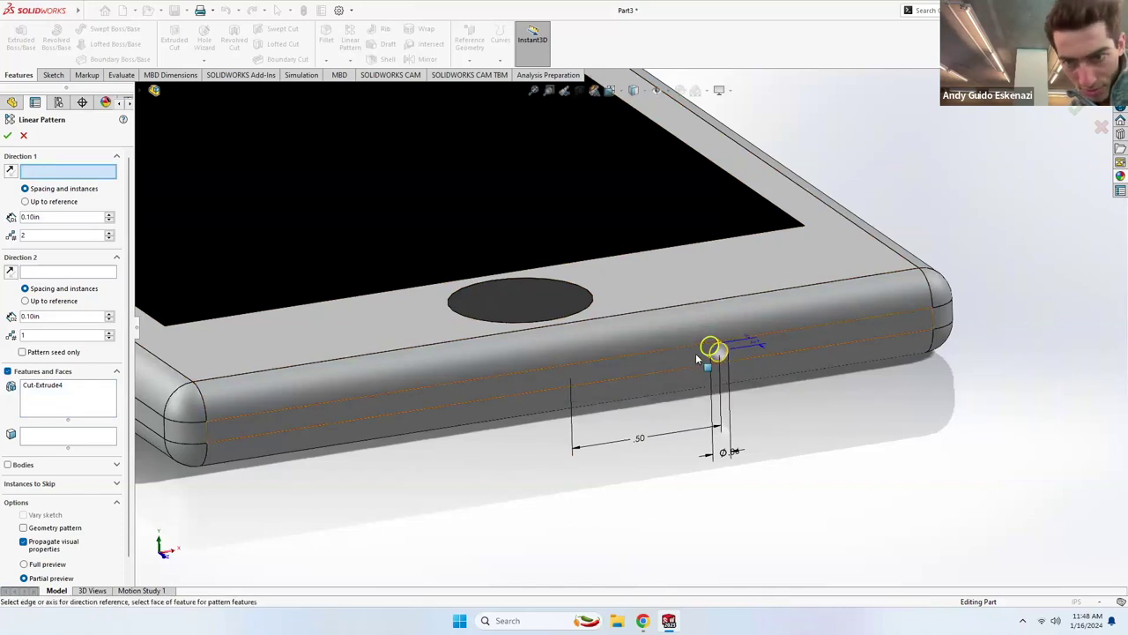
Show the speaker hole's sketch and use its horizontal construction line as the pattern's first direction.
scroll(695, 353, "down", 3)
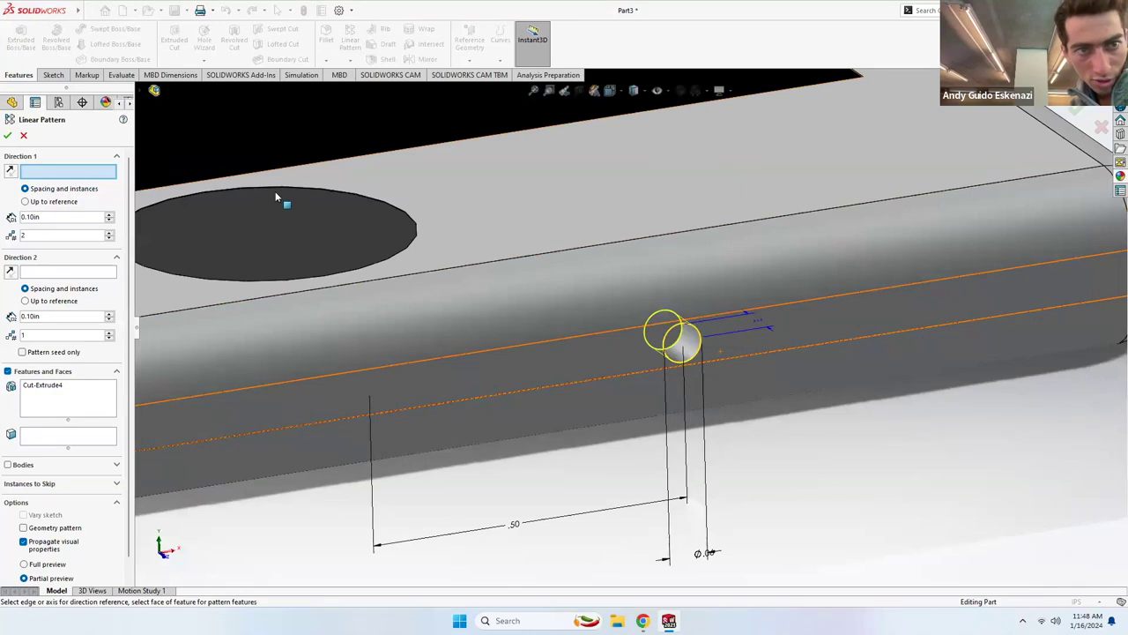
key("f")
left_click(141, 92)
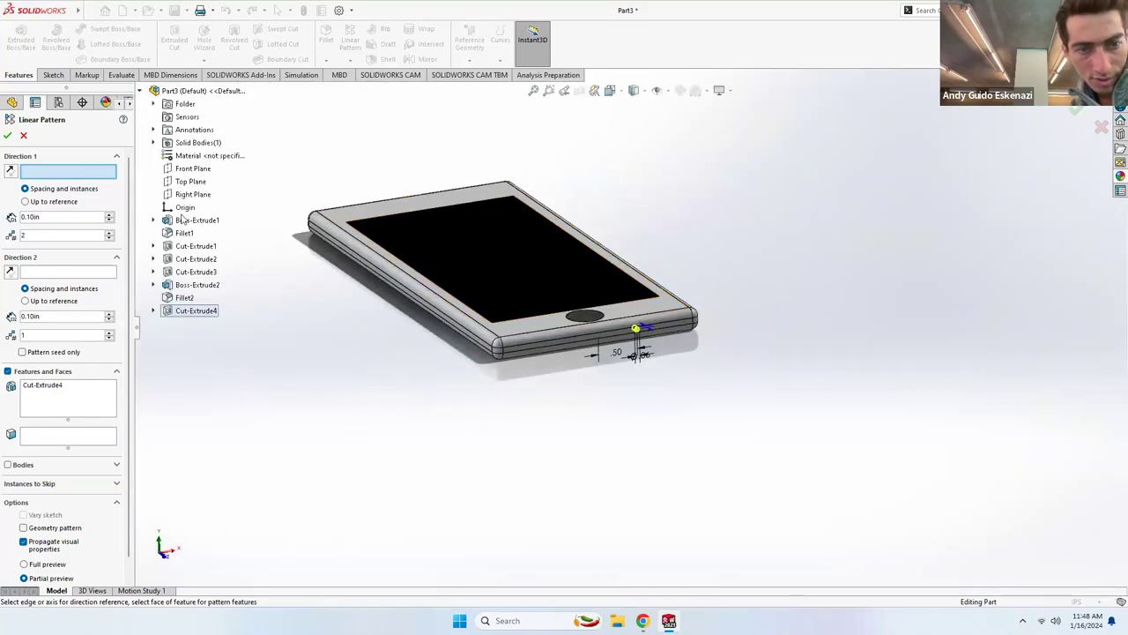
left_click(153, 311)
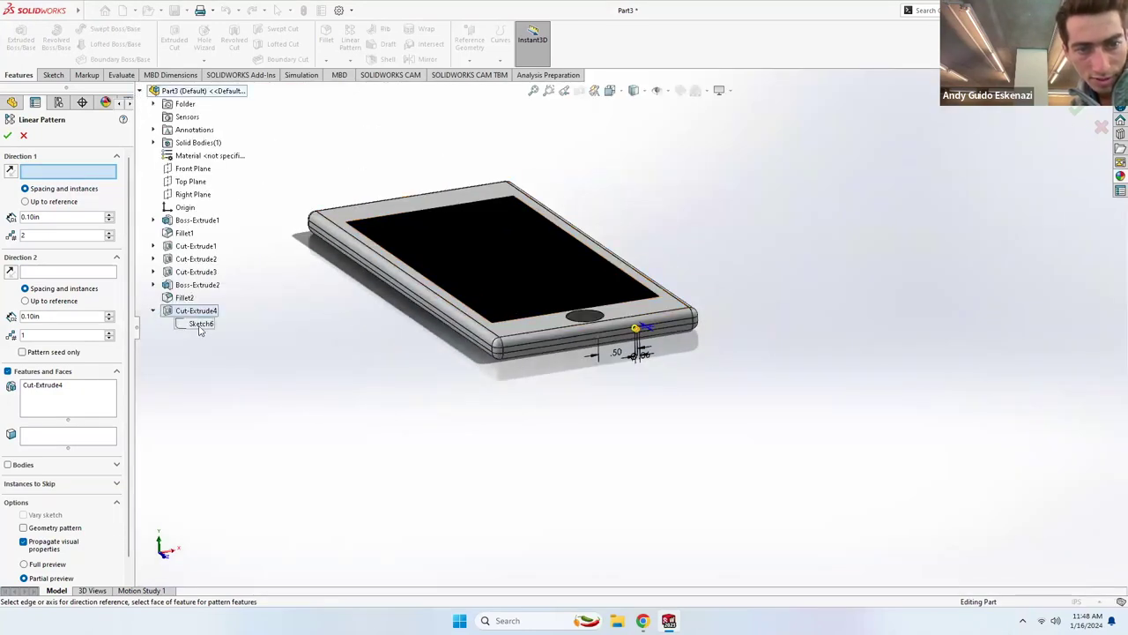
right_click(201, 324)
left_click(220, 348)
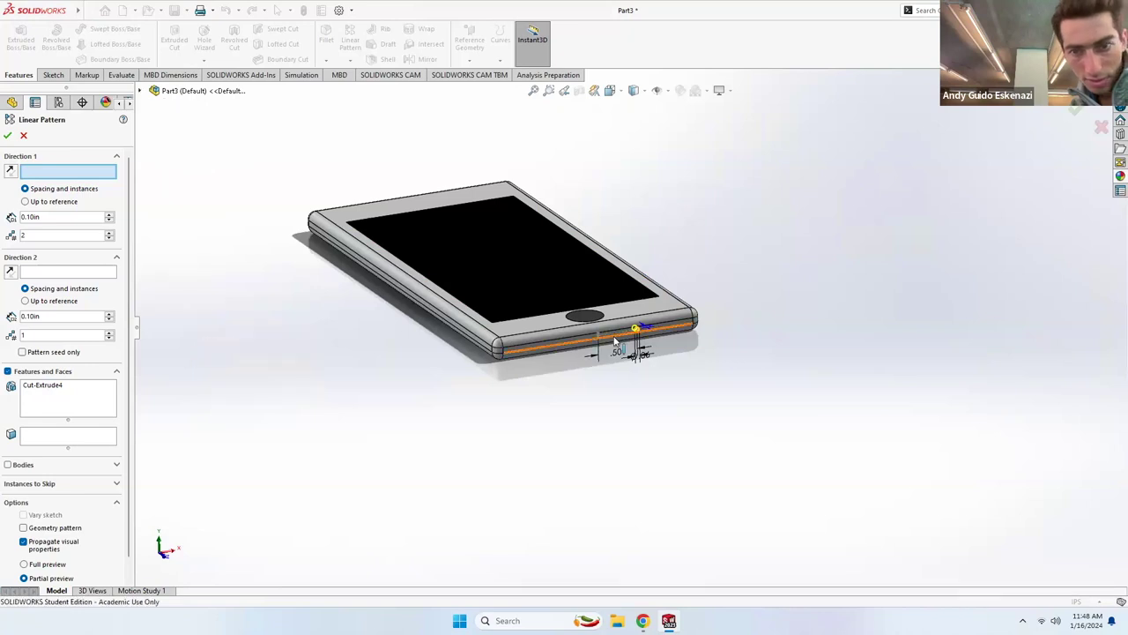
scroll(630, 318, "down", 5)
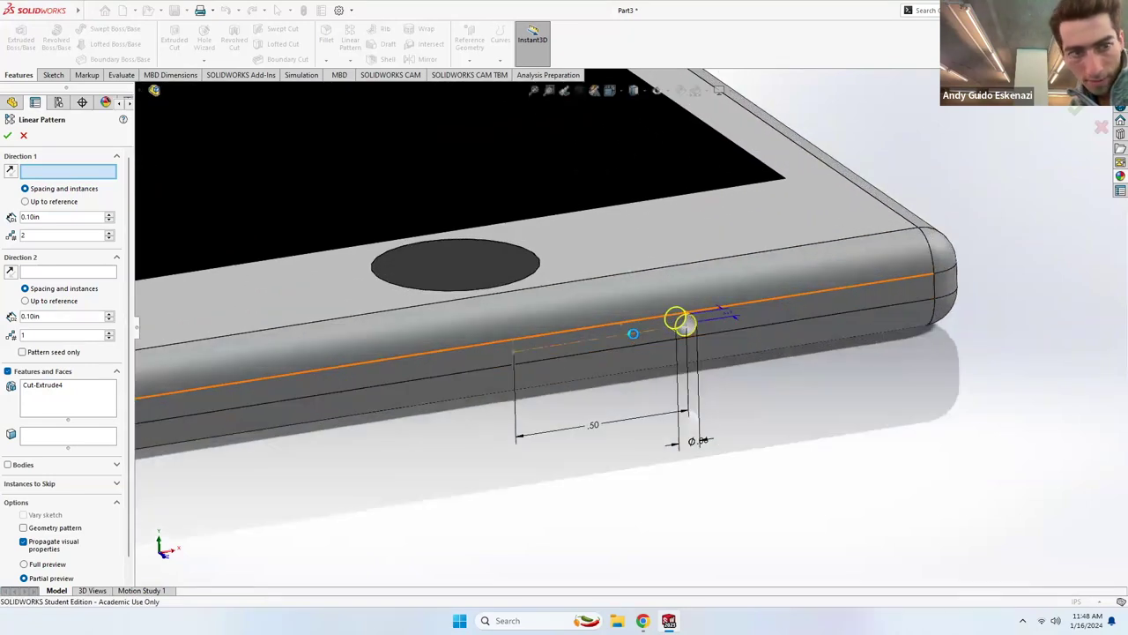
left_click(633, 333)
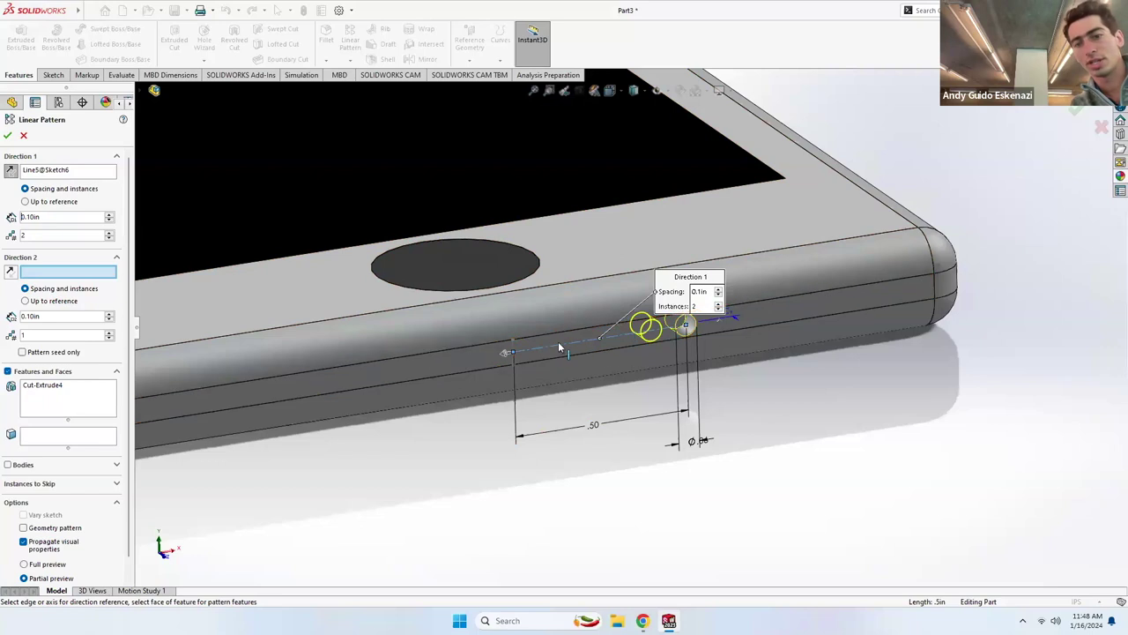
Reverse the first pattern direction and create 6 hole instances at 0.10 in spacing.
left_click(11, 172)
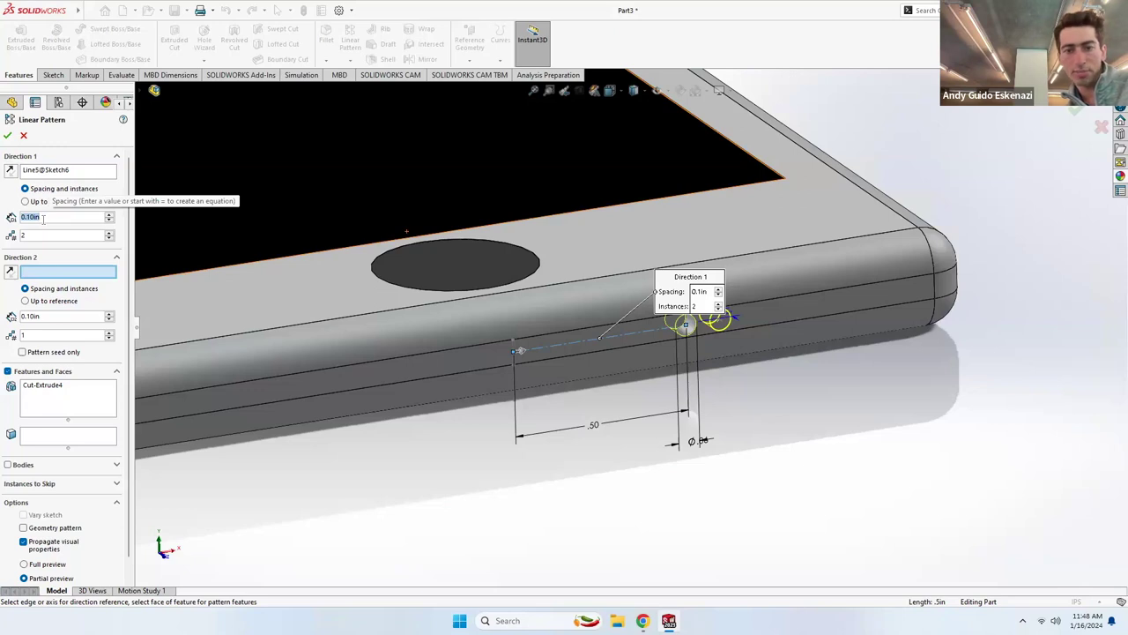
double_click(34, 234)
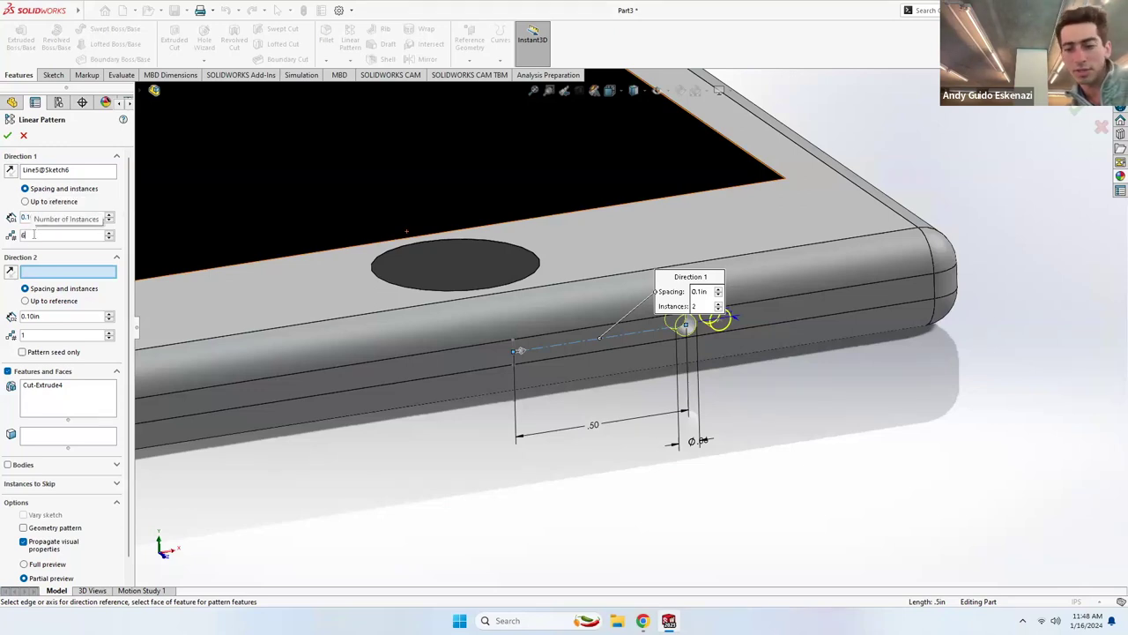
type("6")
left_click(8, 136)
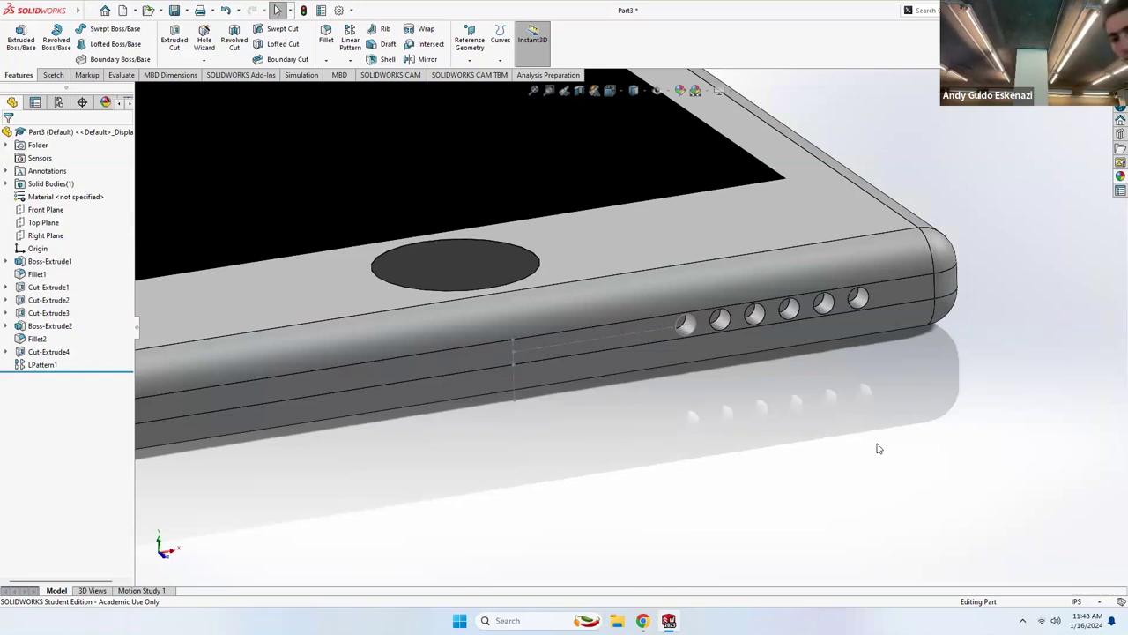
Hide the speaker hole's sketch so its construction lines no longer show on the bottom end.
middle_click_drag(644, 302, 544, 344)
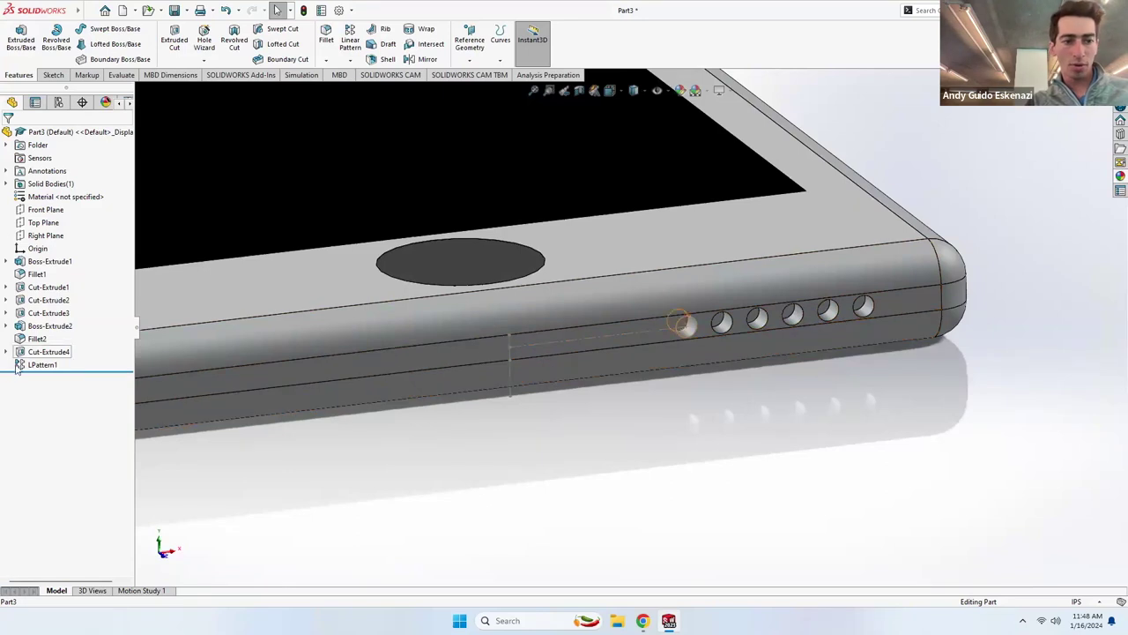
left_click(555, 342)
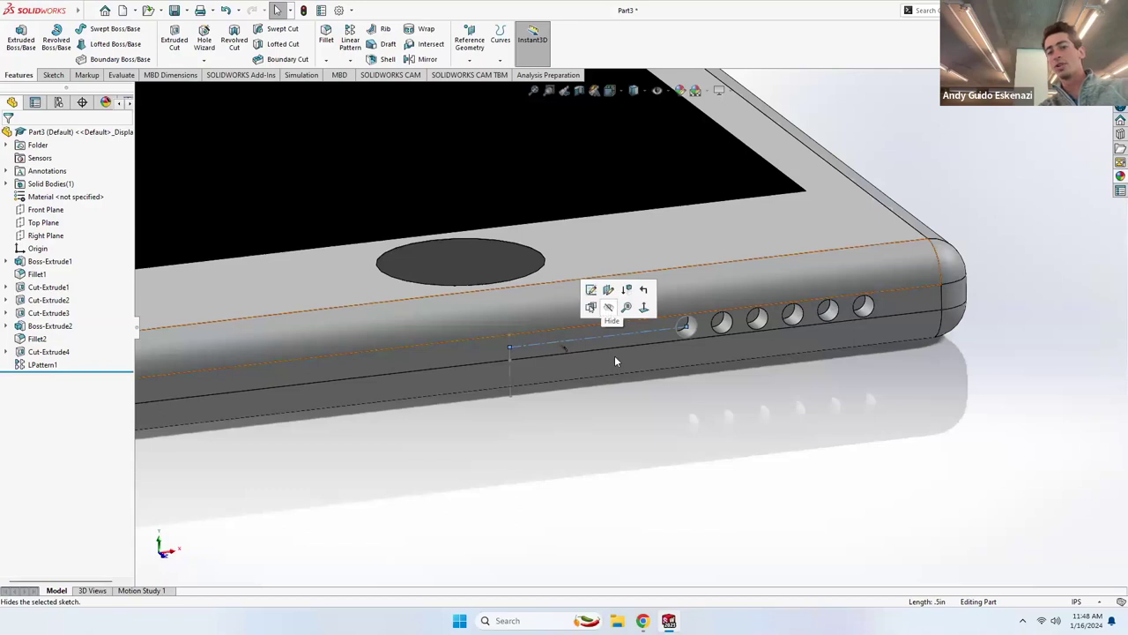
left_click(575, 338)
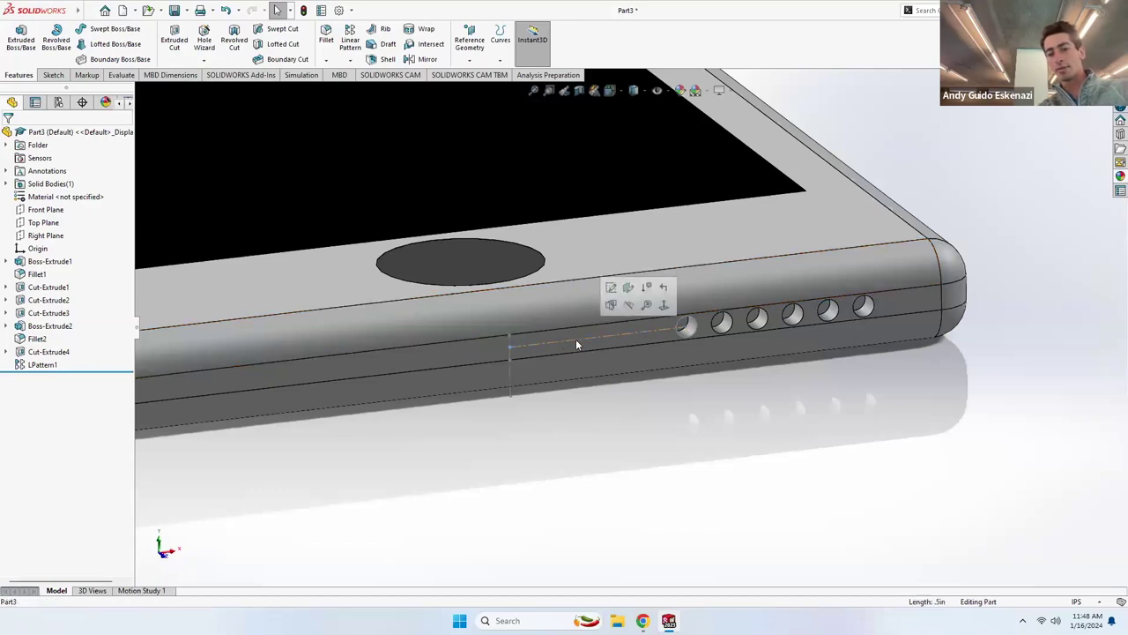
left_click(629, 306)
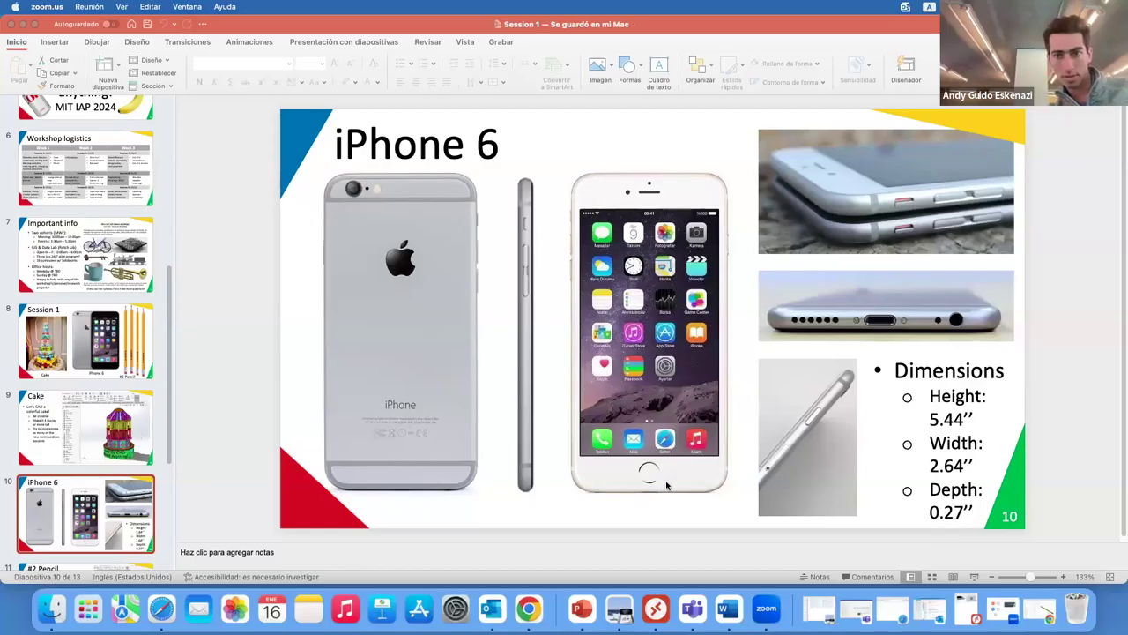
Switch from the reference slide back to SOLIDWORKS and start a sketch on the flat face of the phone's bottom end.
left_click(656, 608)
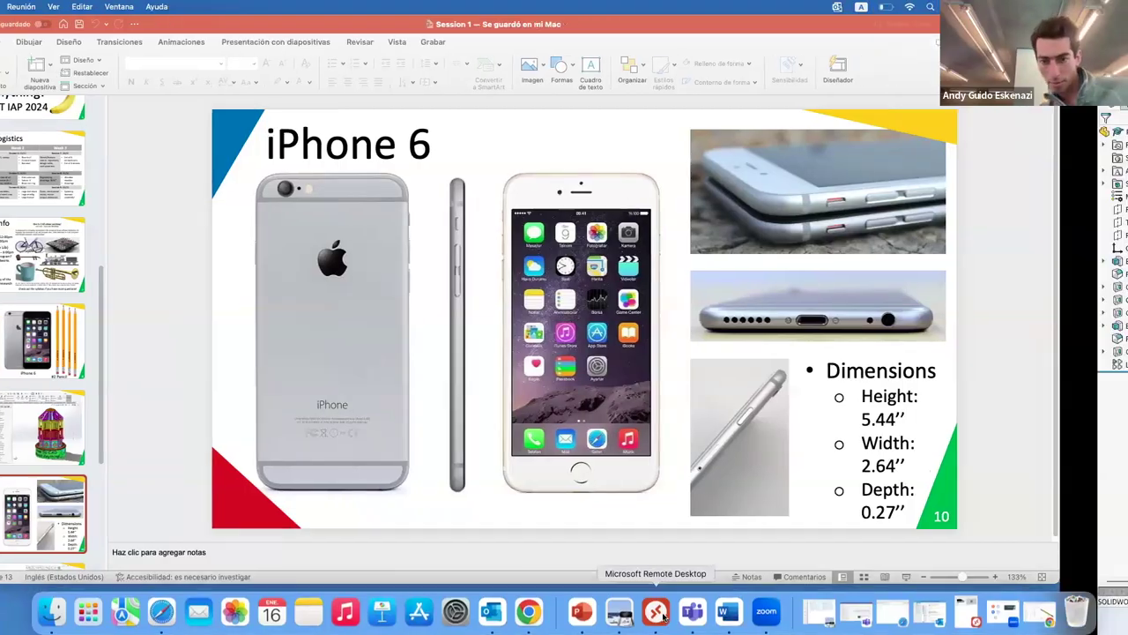
left_click(53, 75)
left_click(18, 37)
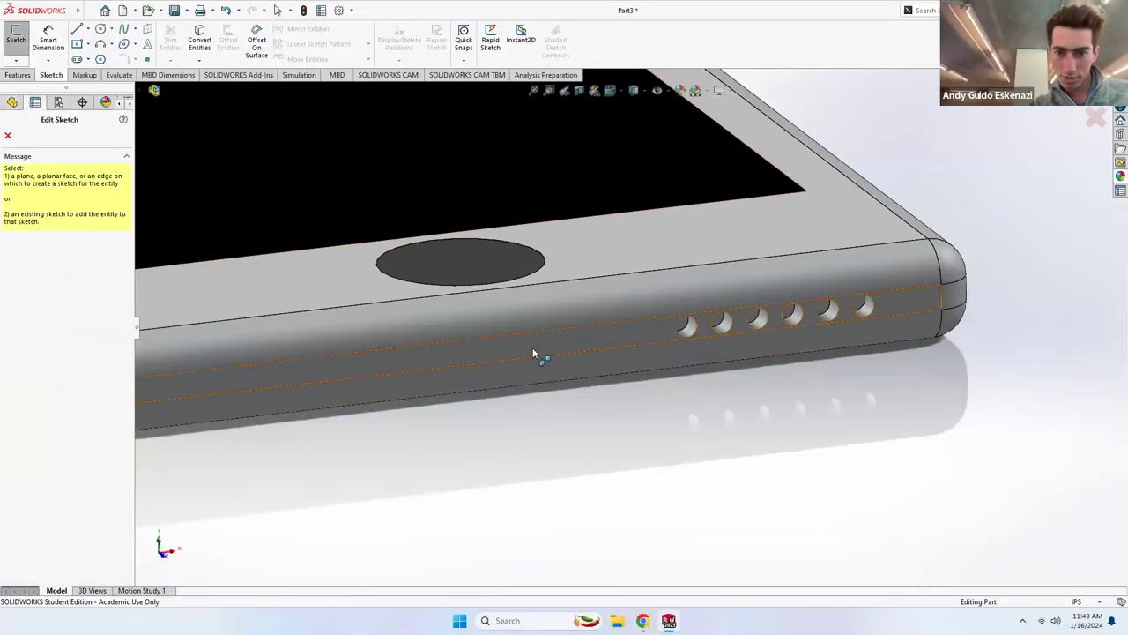
left_click(532, 348)
Sketch vertical construction lines from the origin to the bottom face's lower edge and on up to its upper edge.
middle_click_drag(592, 342, 558, 353)
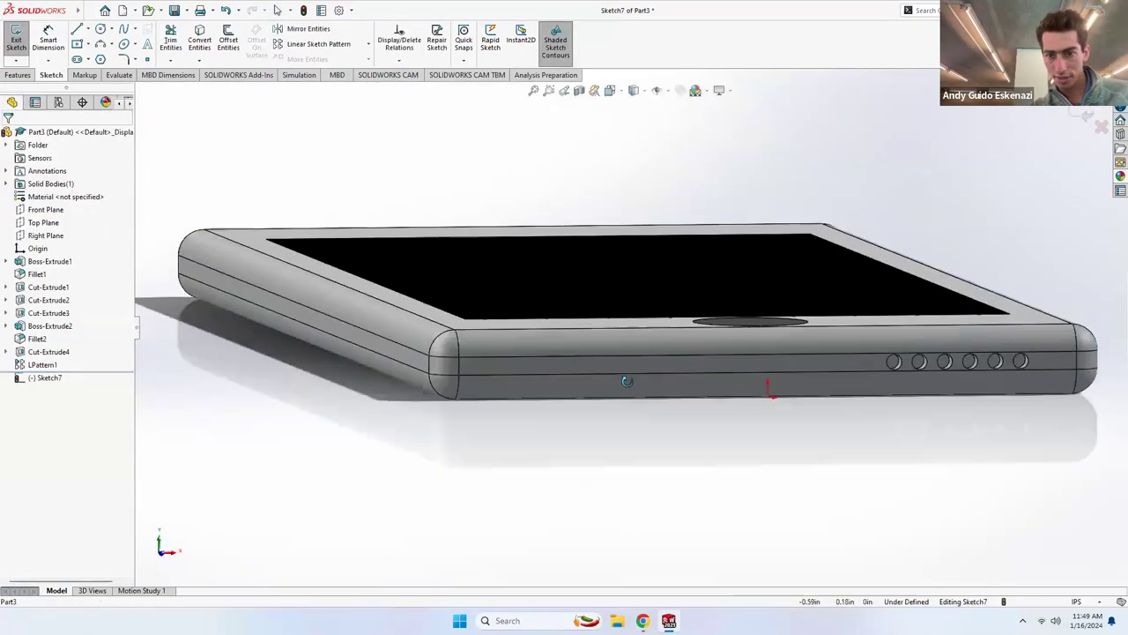
scroll(558, 353, "down", 5)
scroll(558, 353, "up", 3)
scroll(776, 456, "down", 4)
scroll(776, 456, "down", 2)
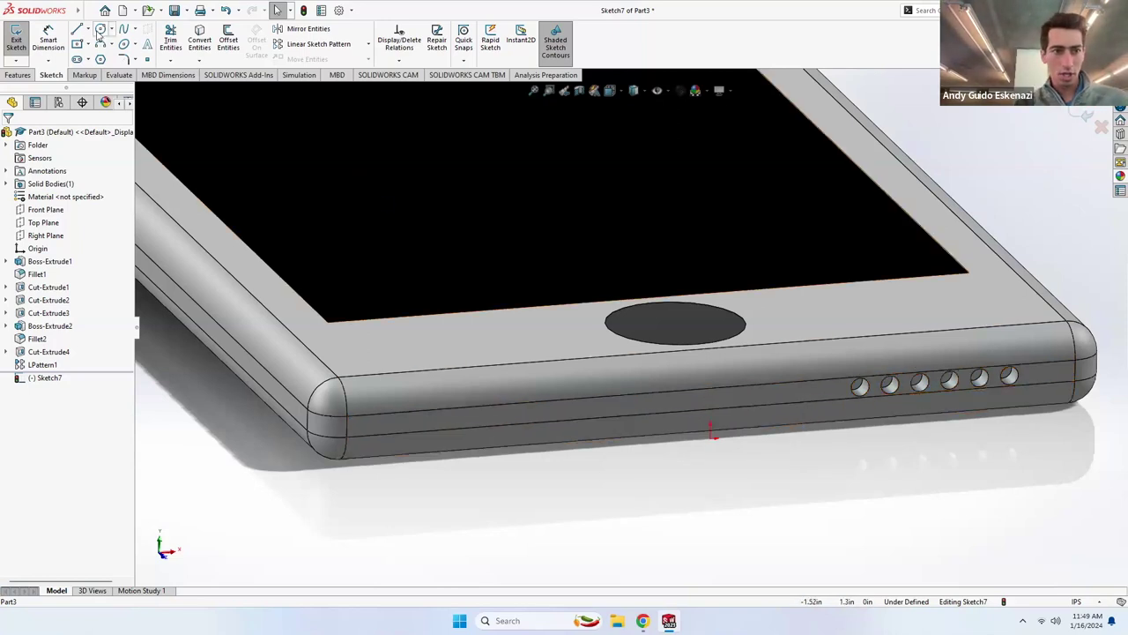
left_click(88, 29)
left_click(101, 53)
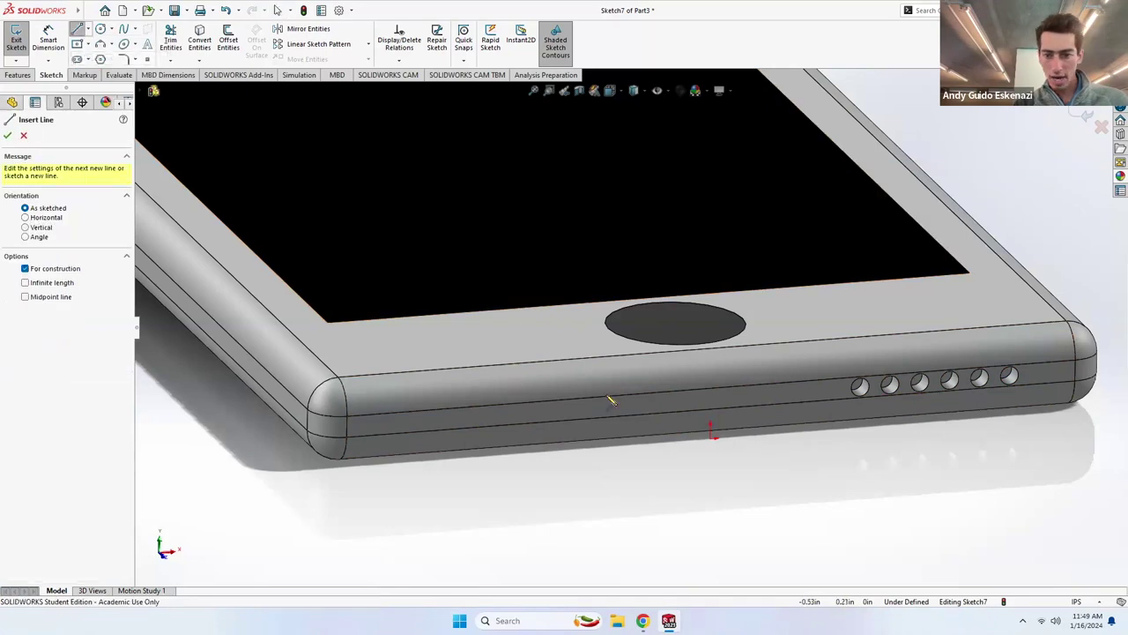
left_click(710, 446)
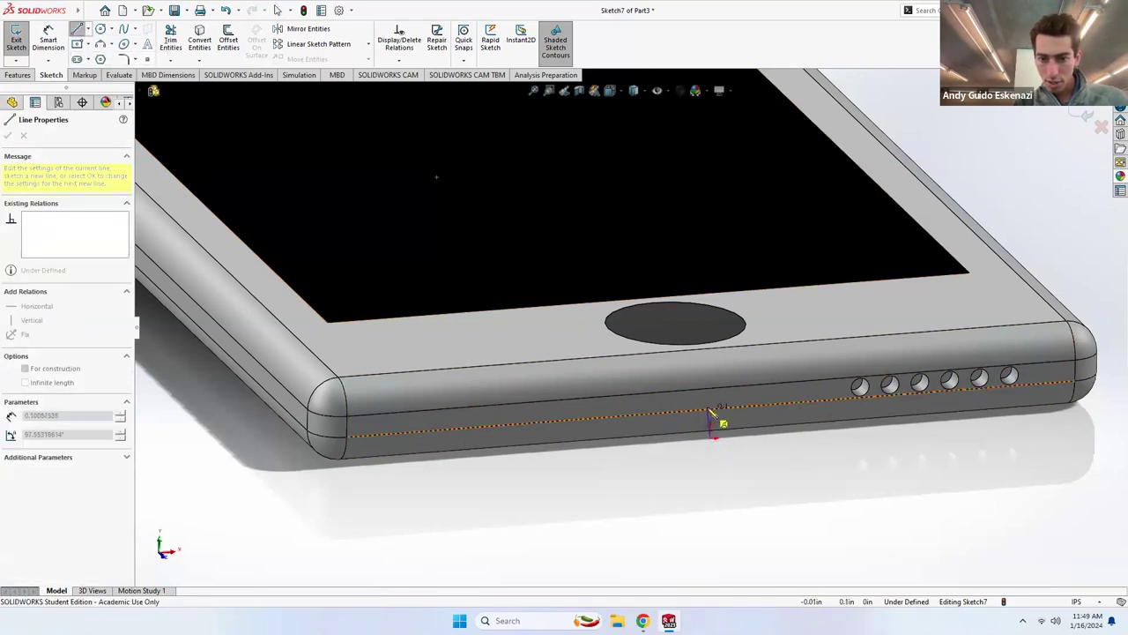
left_click(710, 401)
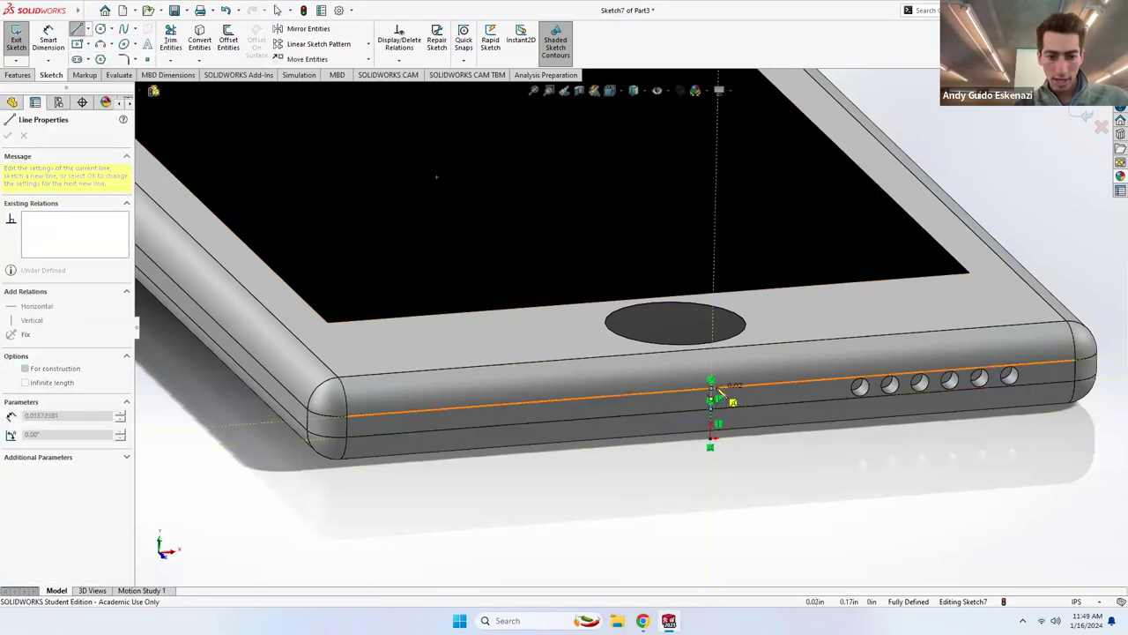
key("Escape")
Sketch a horizontal construction line about 0.18 in long from the upper vertical line's midpoint, heading away from the speaker holes.
scroll(741, 393, "down", 3)
scroll(693, 399, "down", 2)
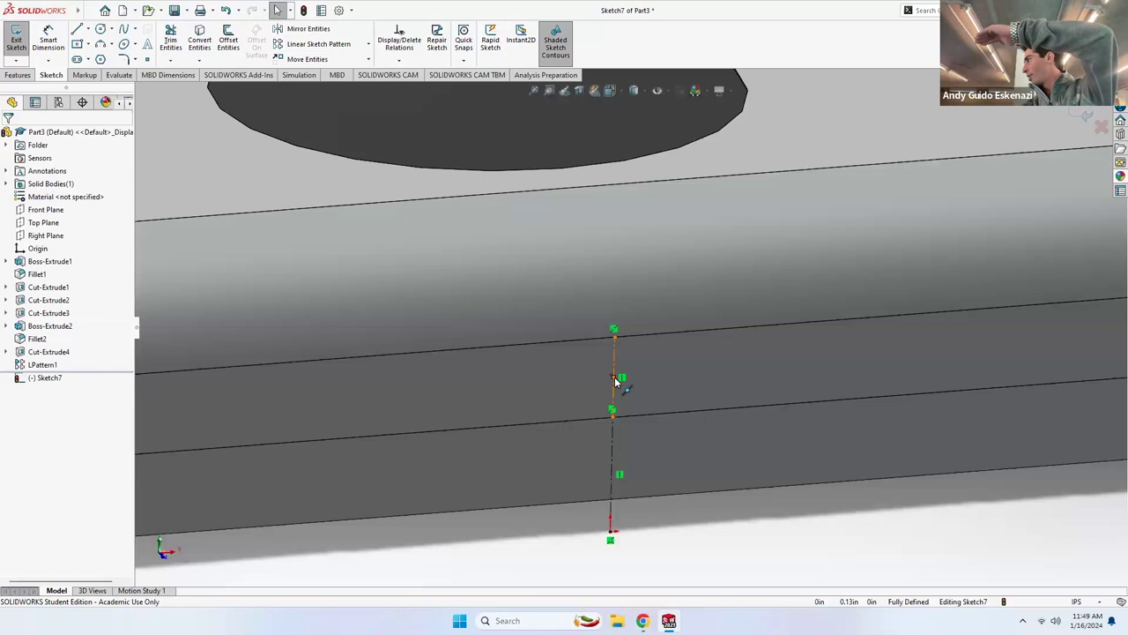
left_click(87, 29)
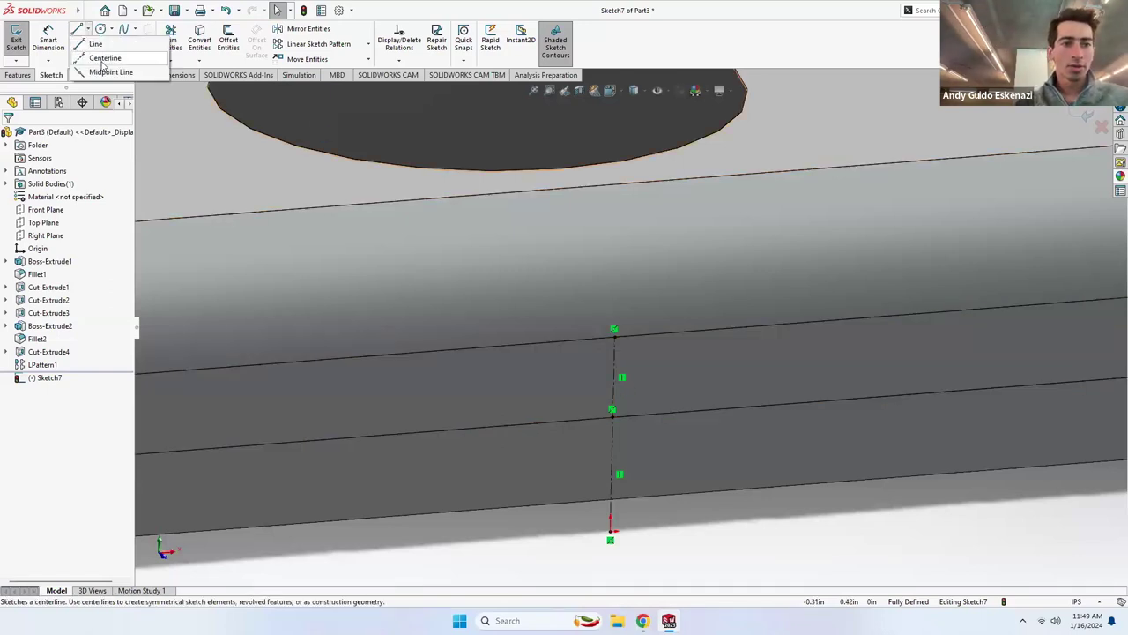
left_click(103, 59)
left_click(614, 377)
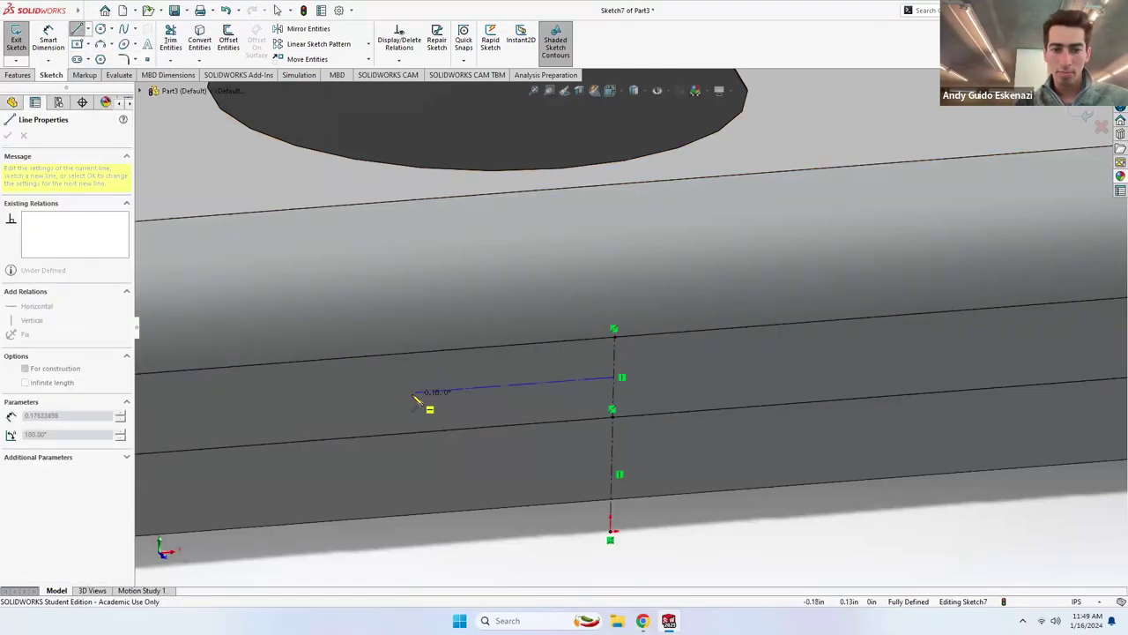
left_click(411, 393)
key("Escape")
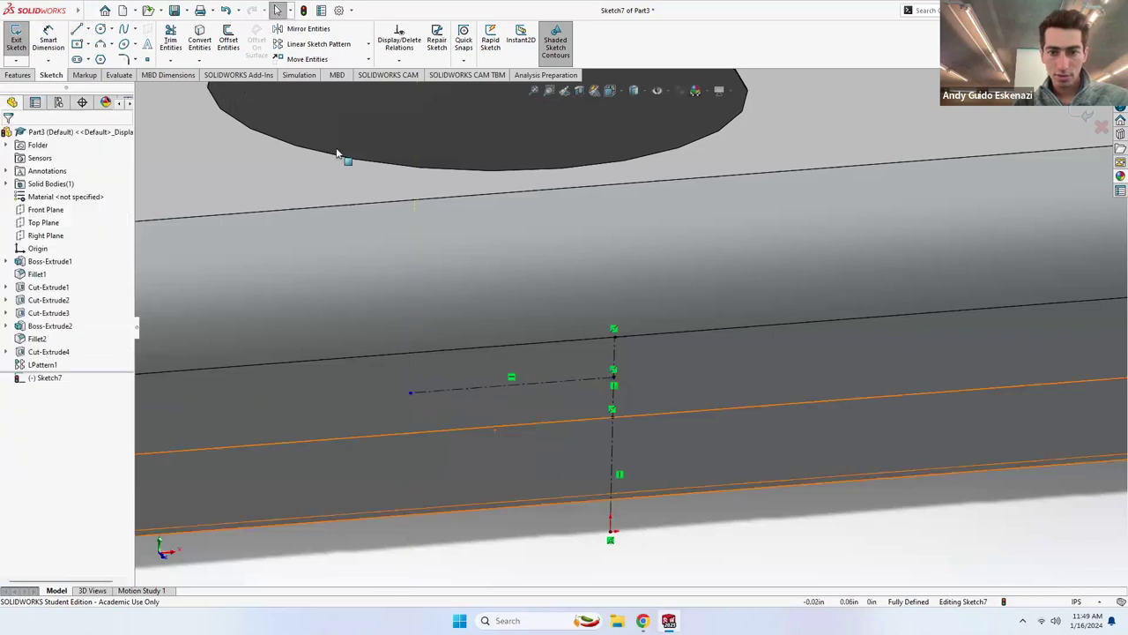
Sketch a second horizontal construction line about 0.17 in long from the same midpoint toward the speaker holes.
left_click(87, 32)
left_click(101, 57)
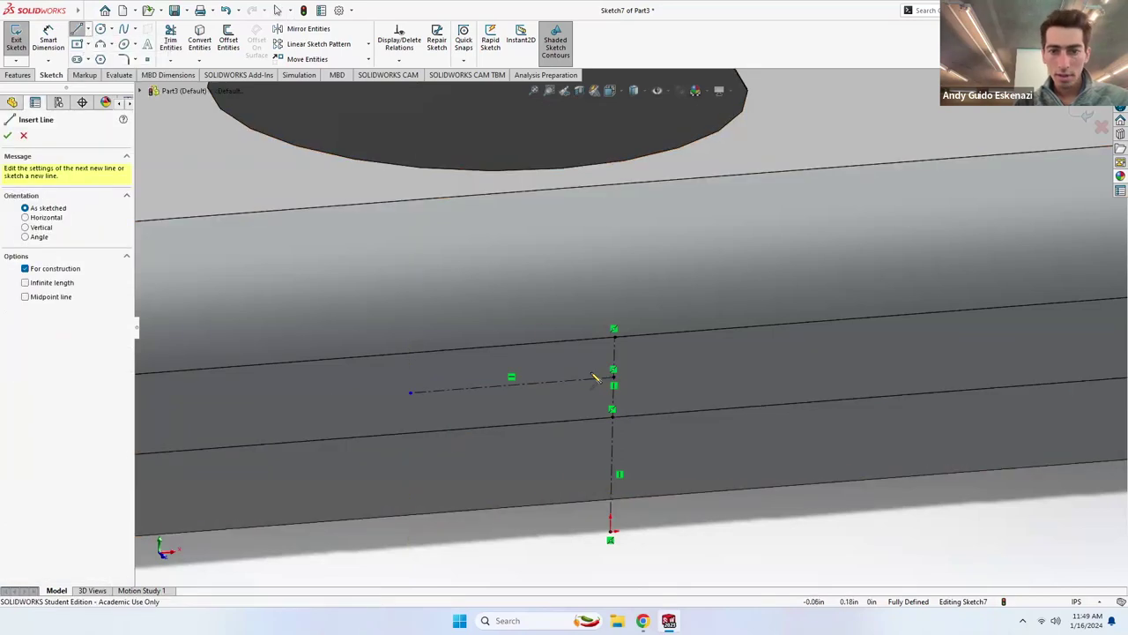
left_click(614, 378)
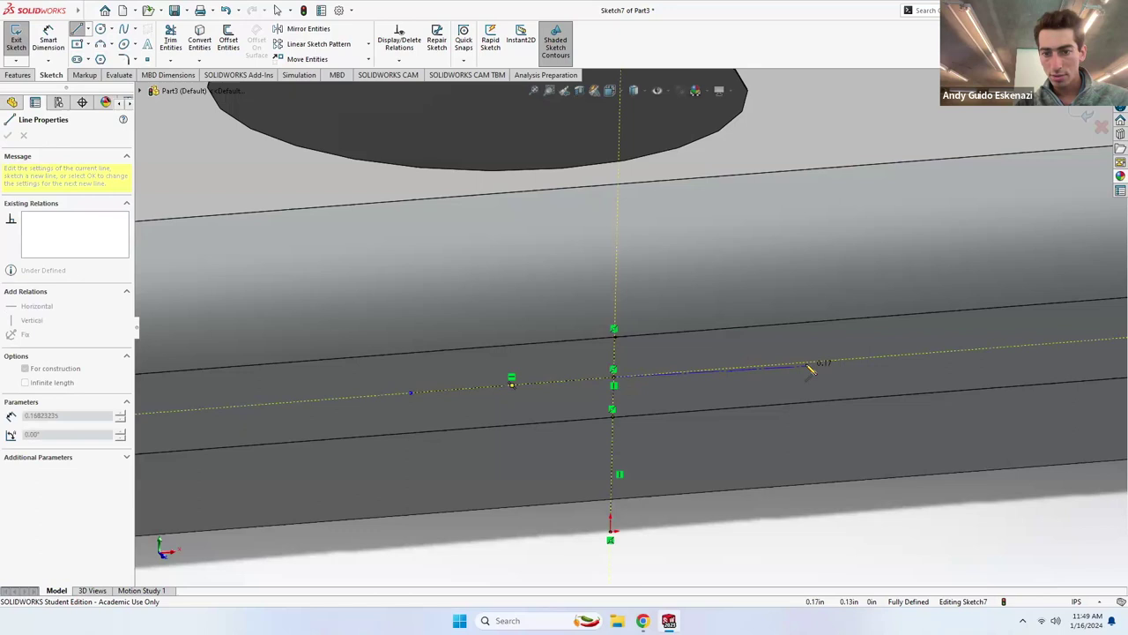
left_click(807, 362)
key("Escape")
Make the two horizontal construction lines equal in length, and return to SOLIDWORKS after consulting the iPhone 6 reference slide.
left_click(751, 366)
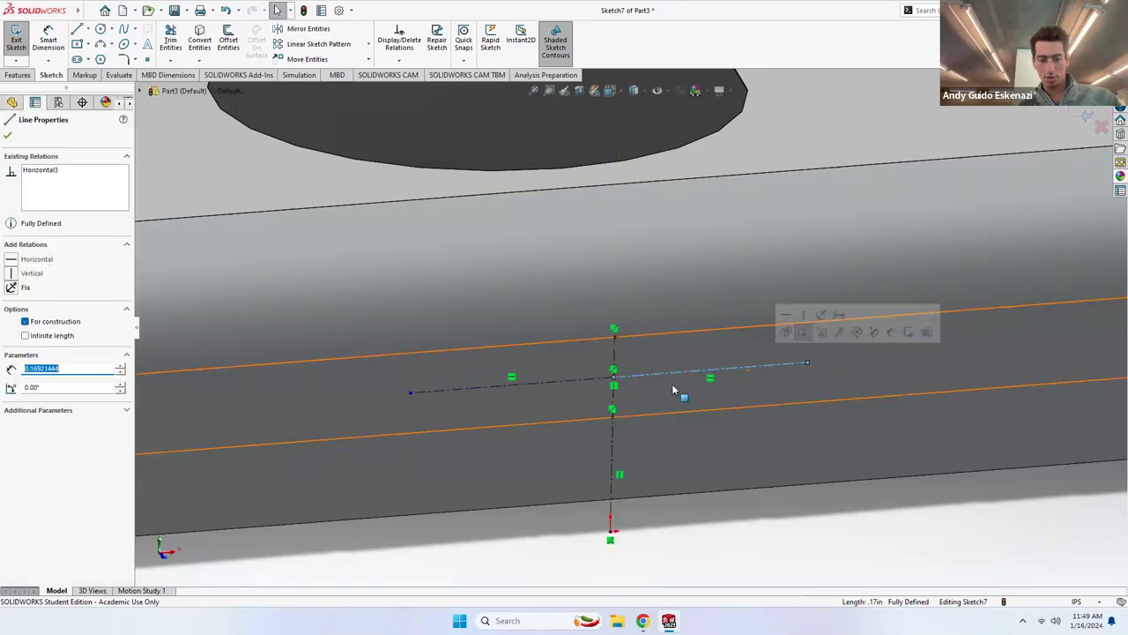
left_click(582, 384, "ctrl")
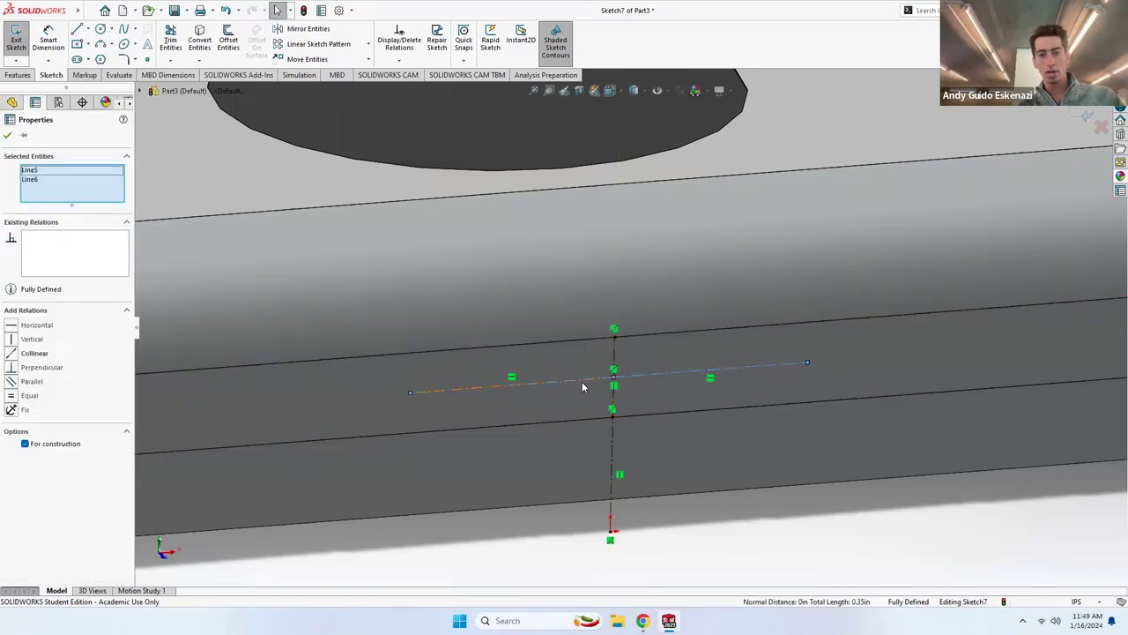
left_click(13, 401)
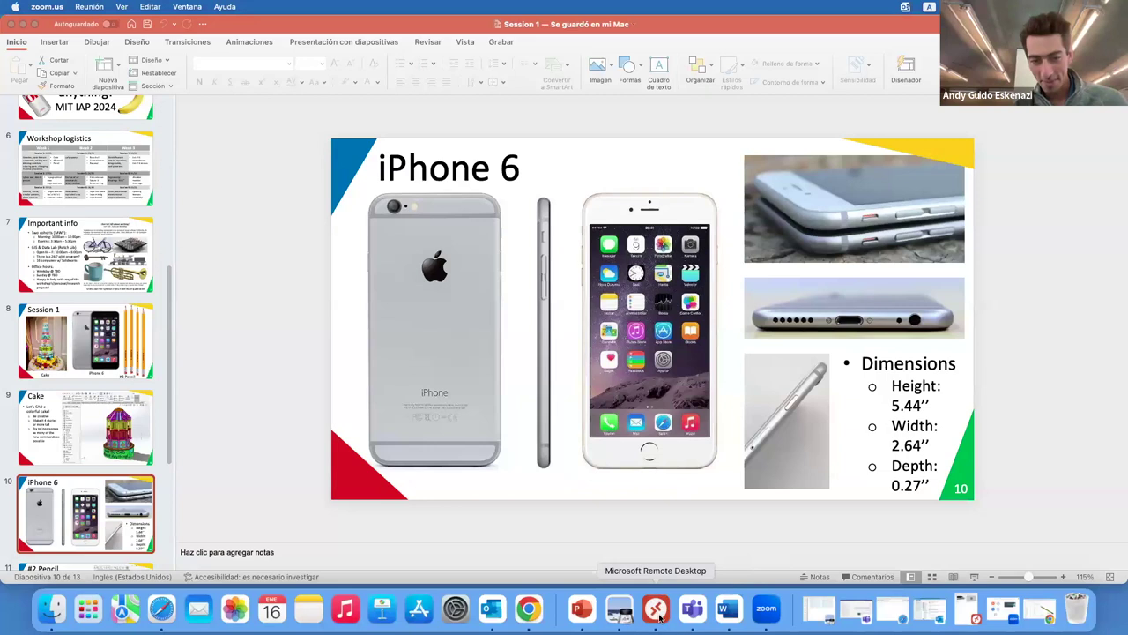
left_click(656, 608)
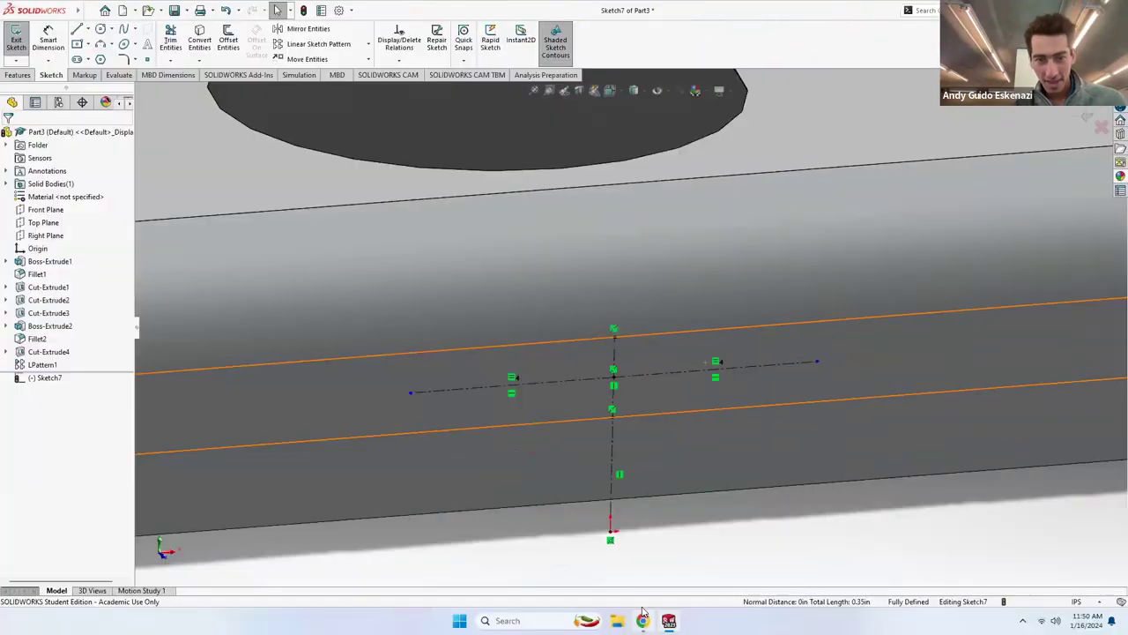
Dimension the horizontal construction line on the side away from the speaker holes to 0.15 in.
left_click(466, 391)
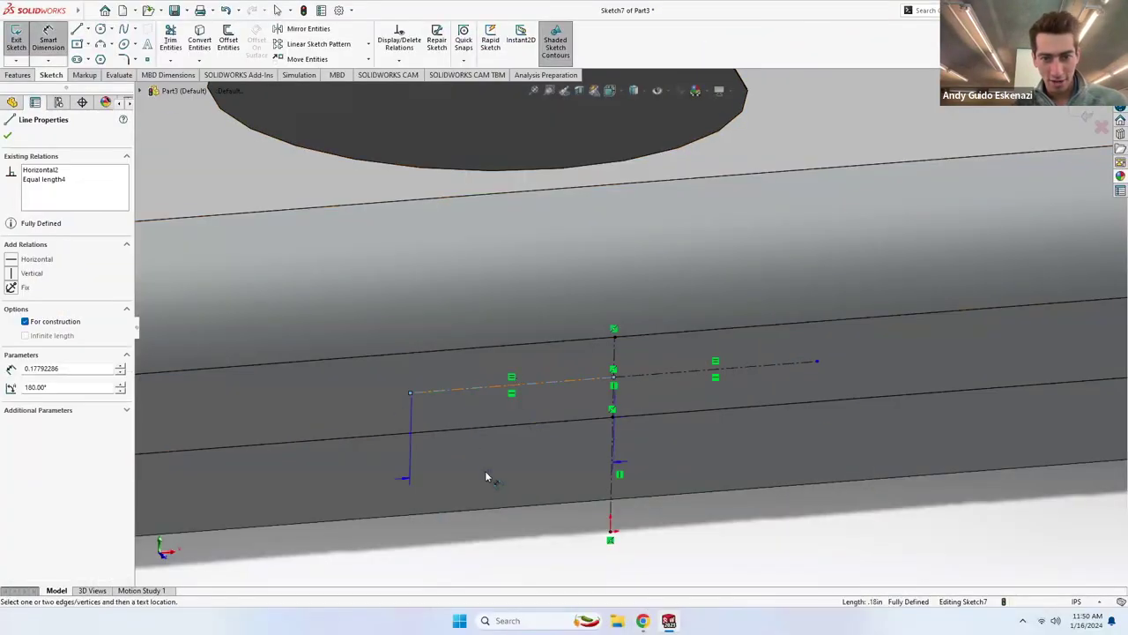
left_click(484, 458)
type(".15")
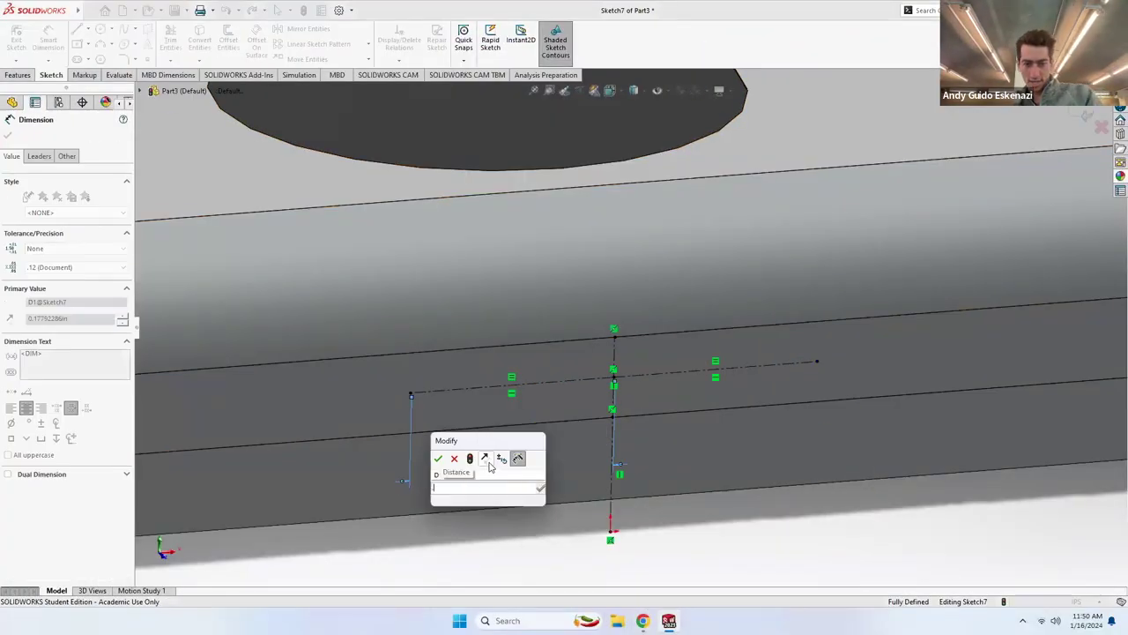
key("Return")
scroll(529, 405, "up", 3)
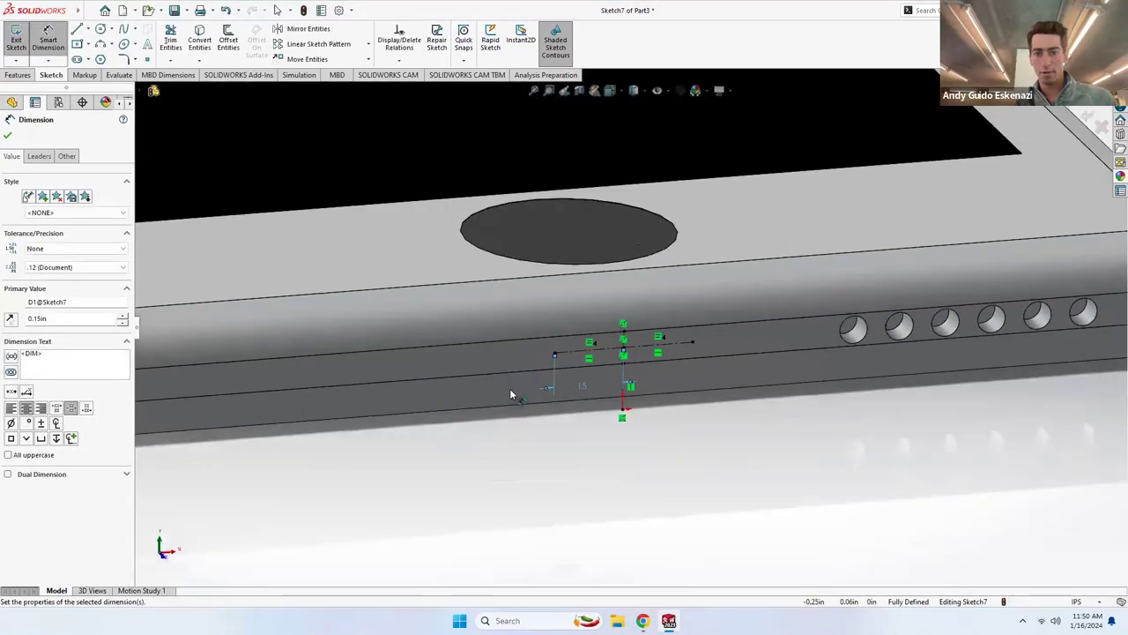
Change the horizontal construction line's length dimension to 0.1 in.
double_click(580, 389)
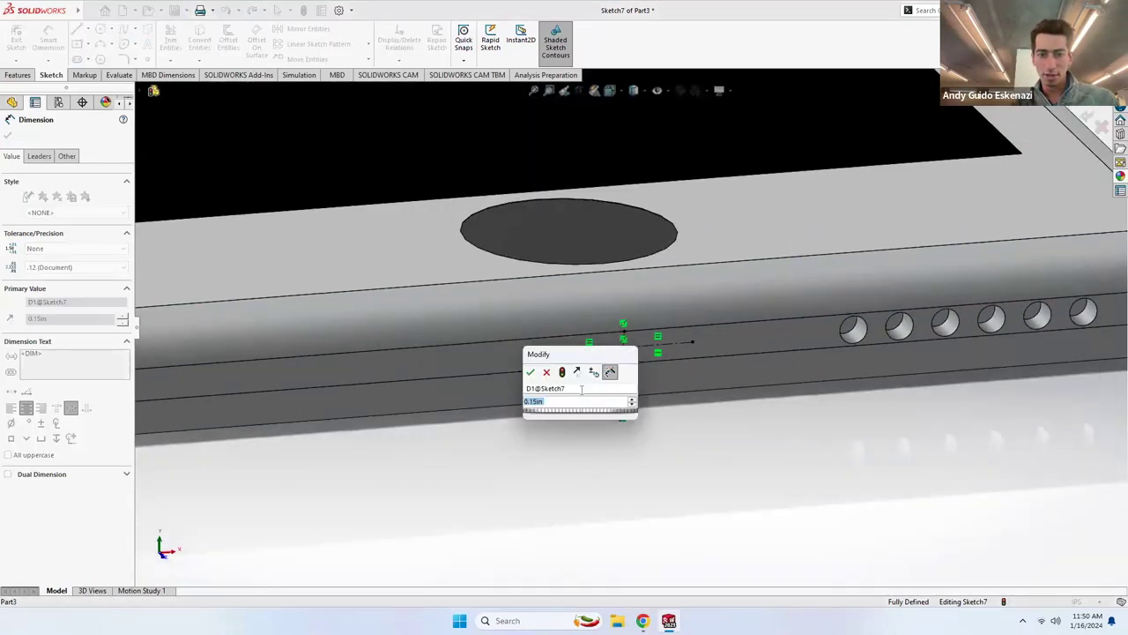
type(".1")
key("Return")
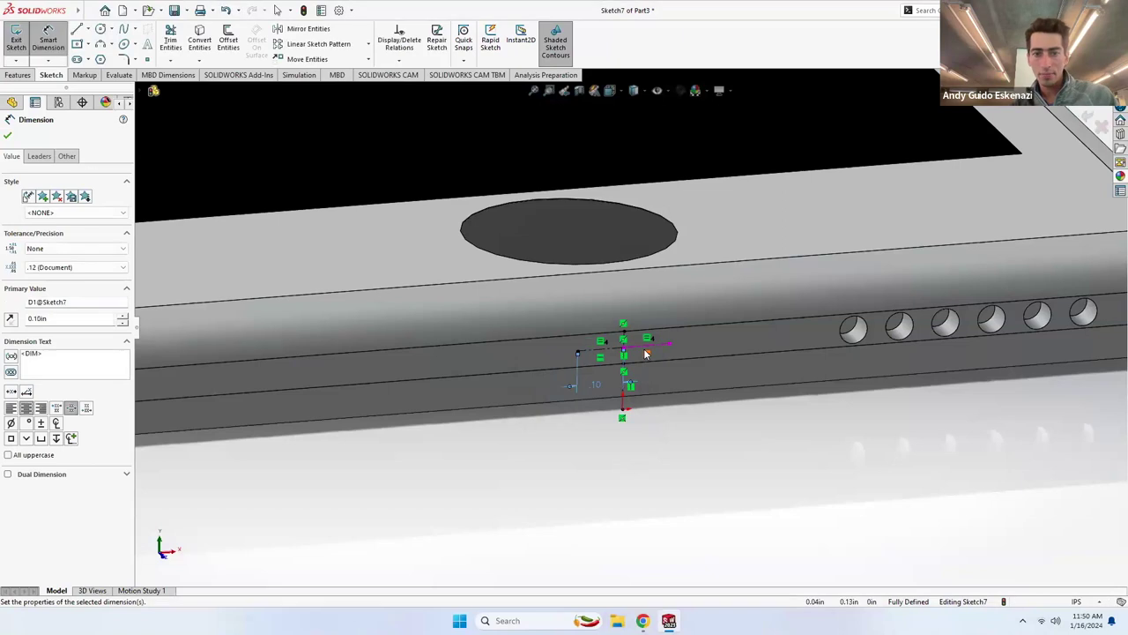
Sketch a straight slot about 0.11 in wide, centered on the outer endpoints of the two horizontal construction lines.
scroll(638, 337, "down", 3)
scroll(638, 337, "down", 2)
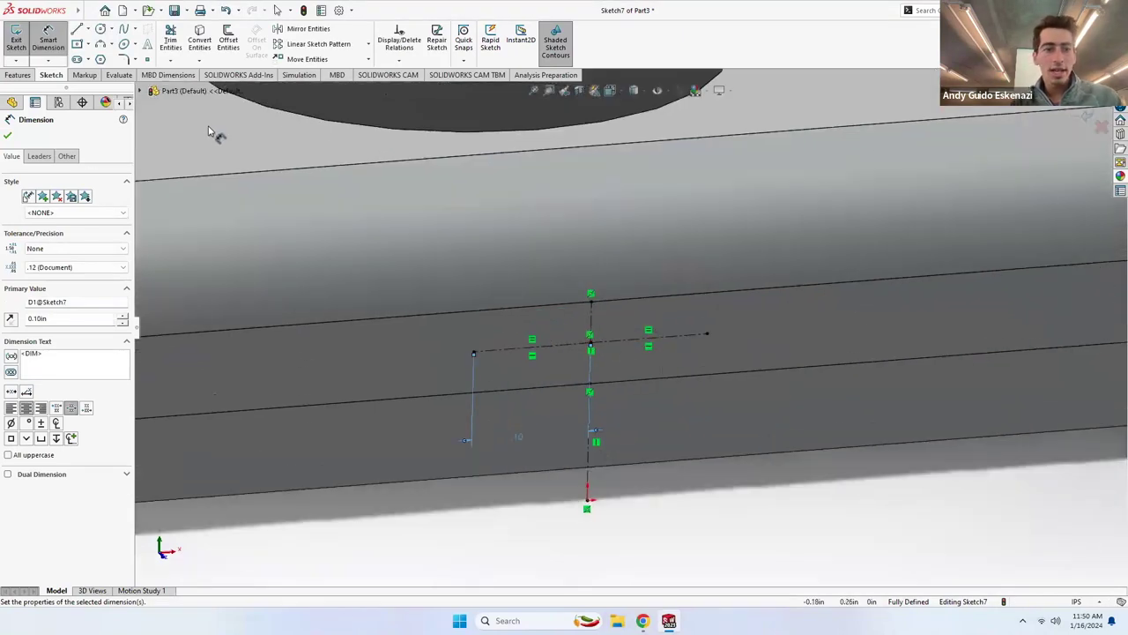
left_click(77, 60)
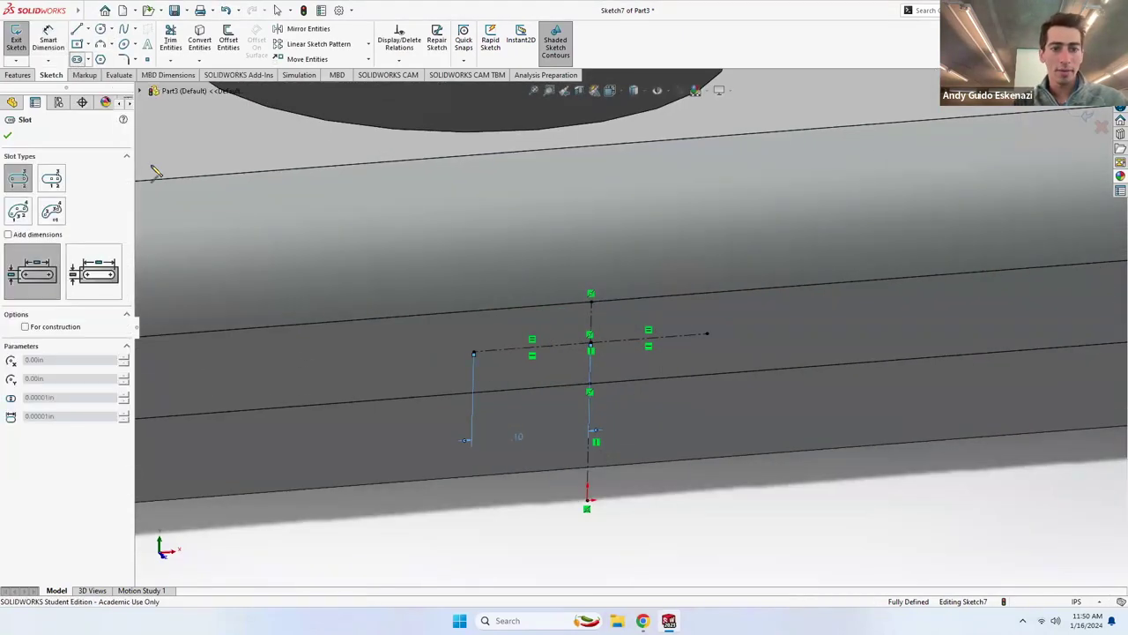
left_click(475, 353)
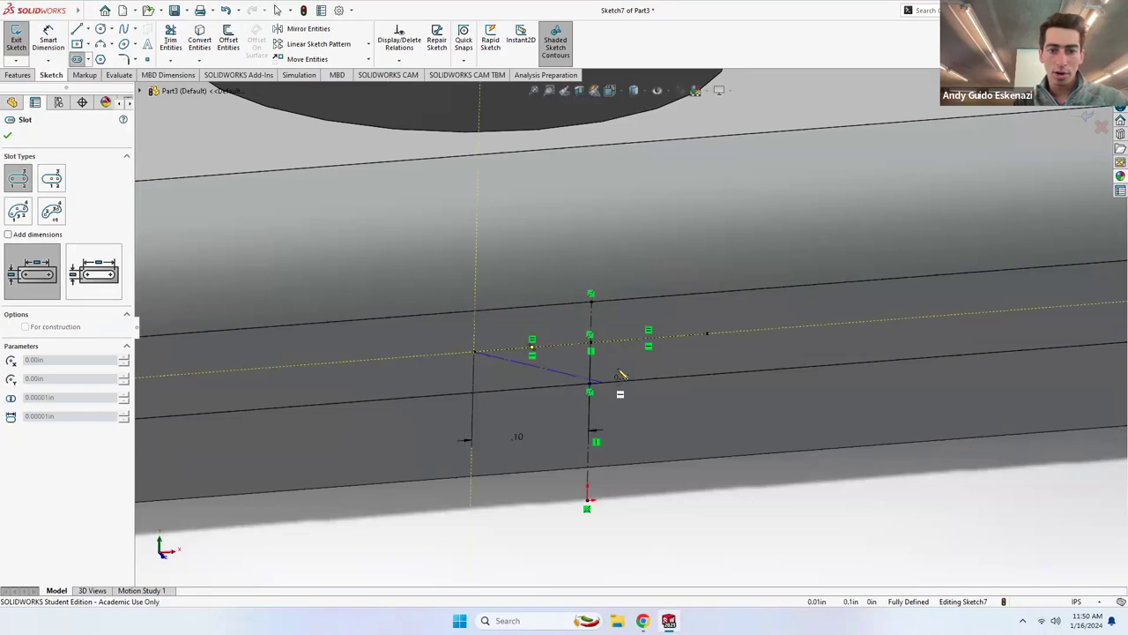
left_click(706, 333)
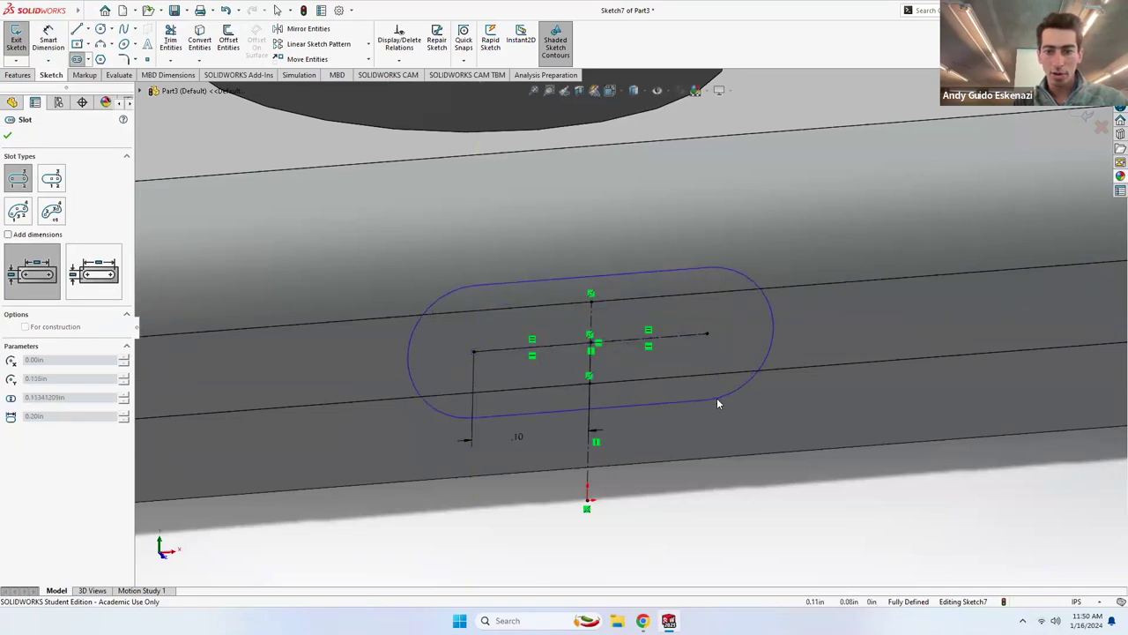
left_click(717, 398)
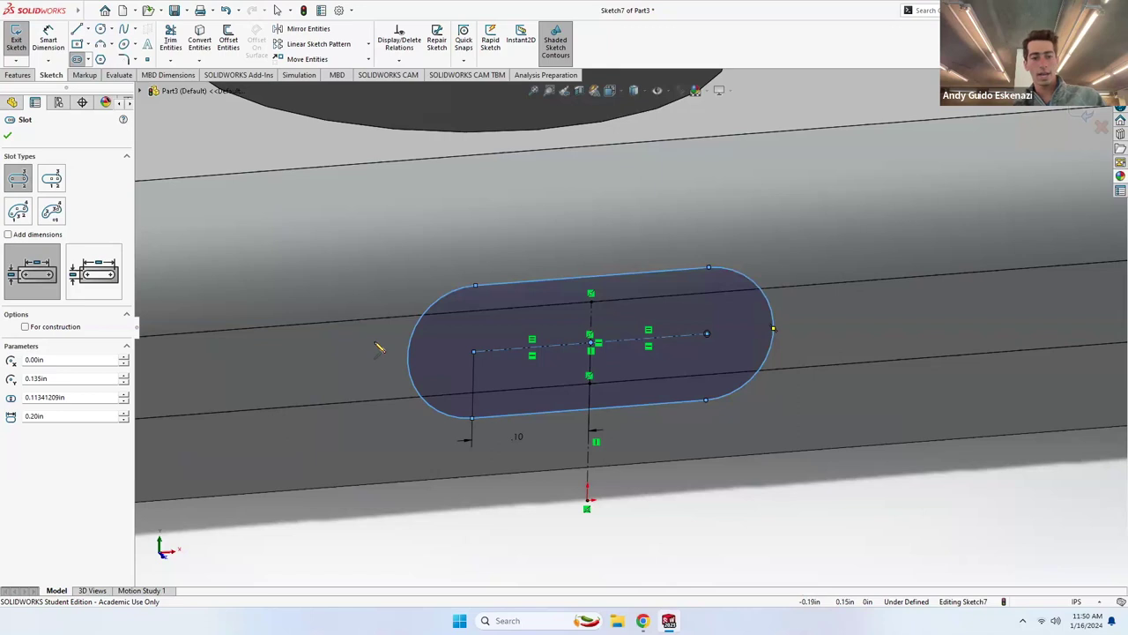
Dimension the slot's width between its two straight edges to 0.1 in.
key("Escape")
left_click(61, 30)
left_click(499, 284)
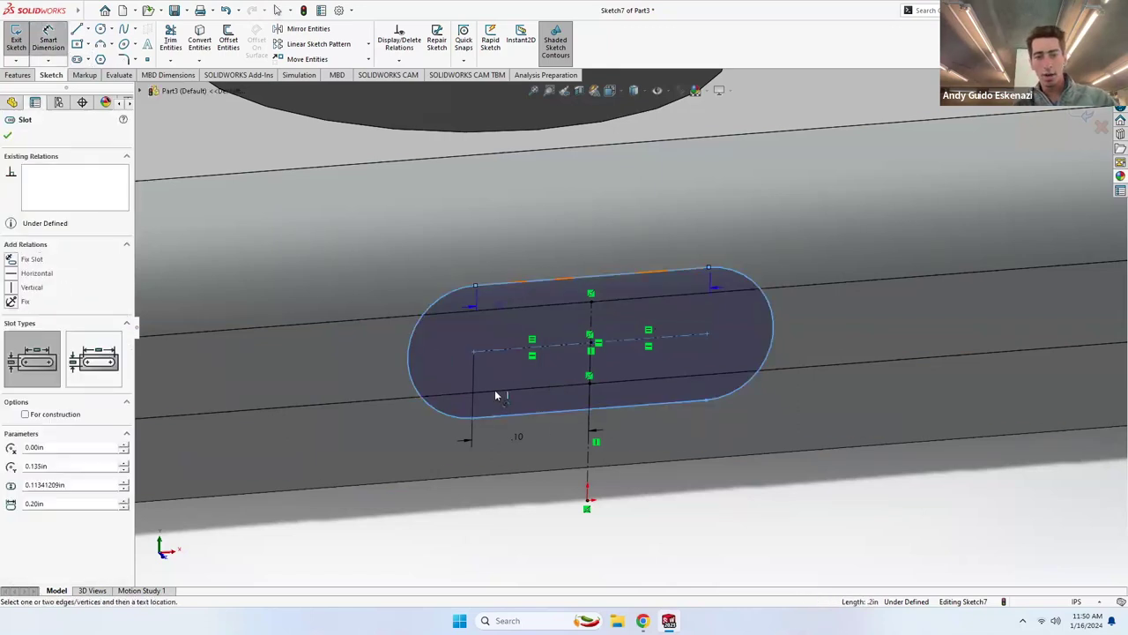
left_click(499, 423)
left_click(356, 443)
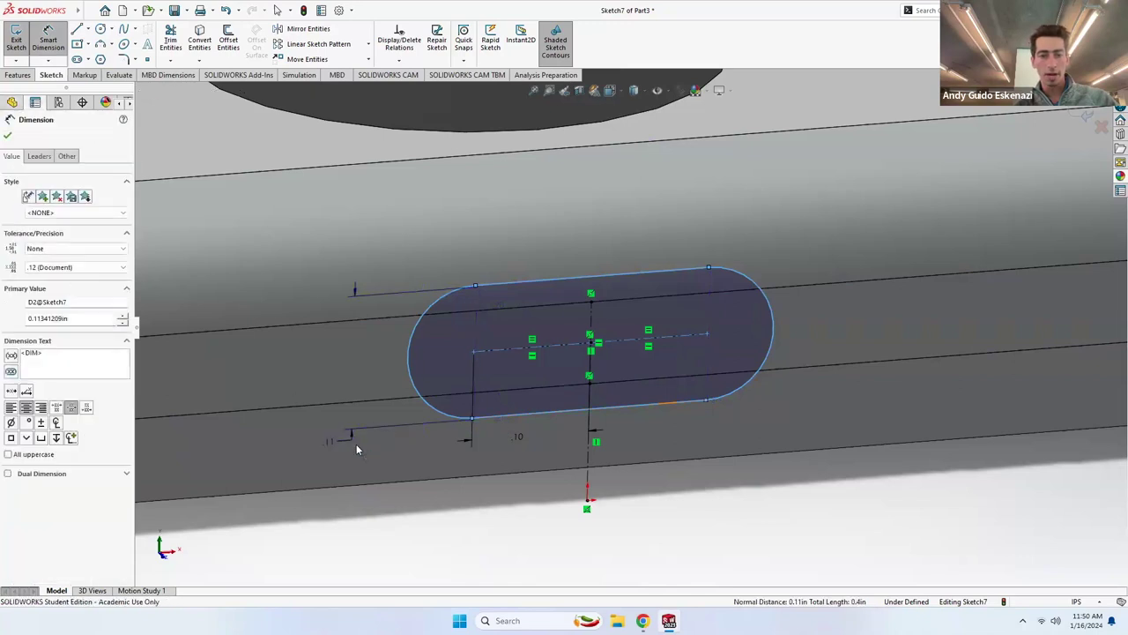
type(".1")
key("Return")
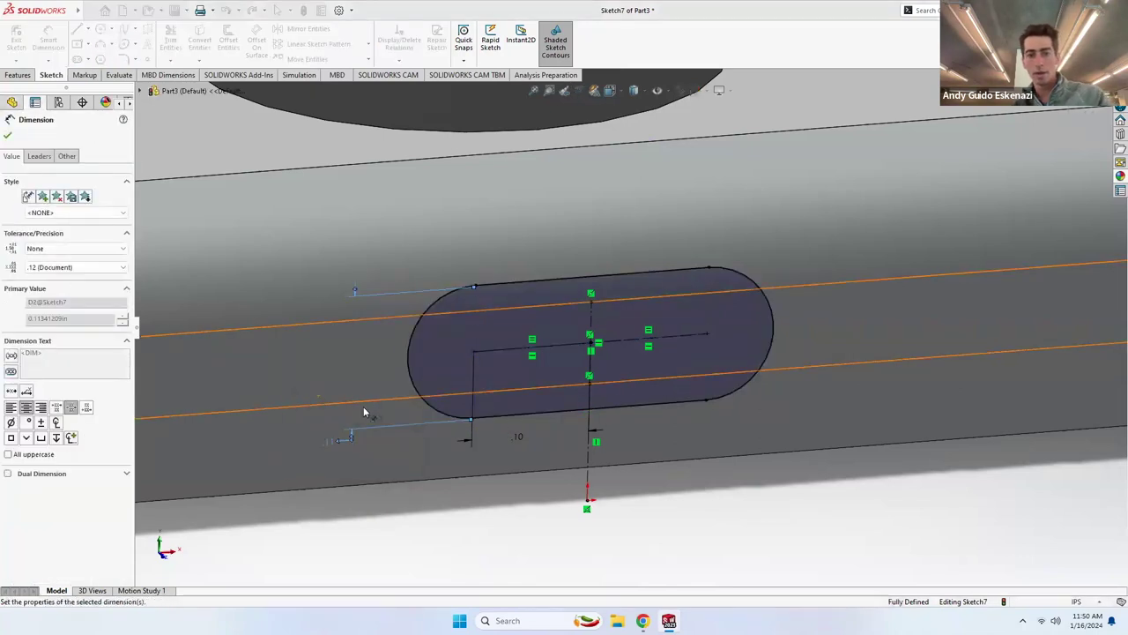
Cut the slot profile into the phone's bottom end with a blind Extruded Cut 0.15 in deep.
left_click(19, 76)
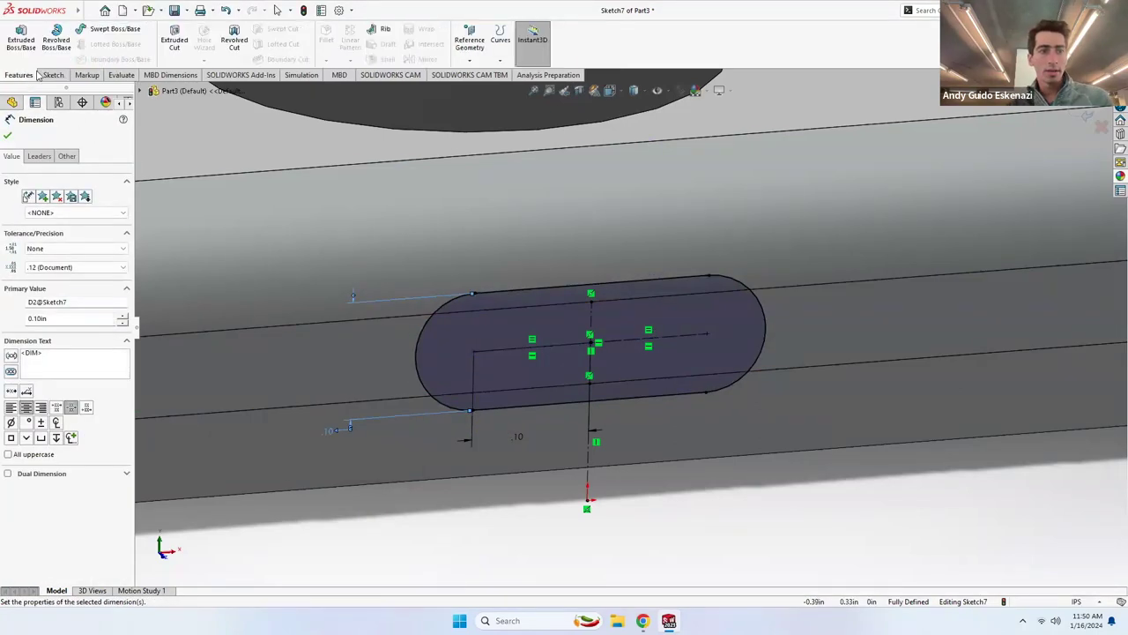
scroll(502, 401, "up", 5)
left_click(174, 39)
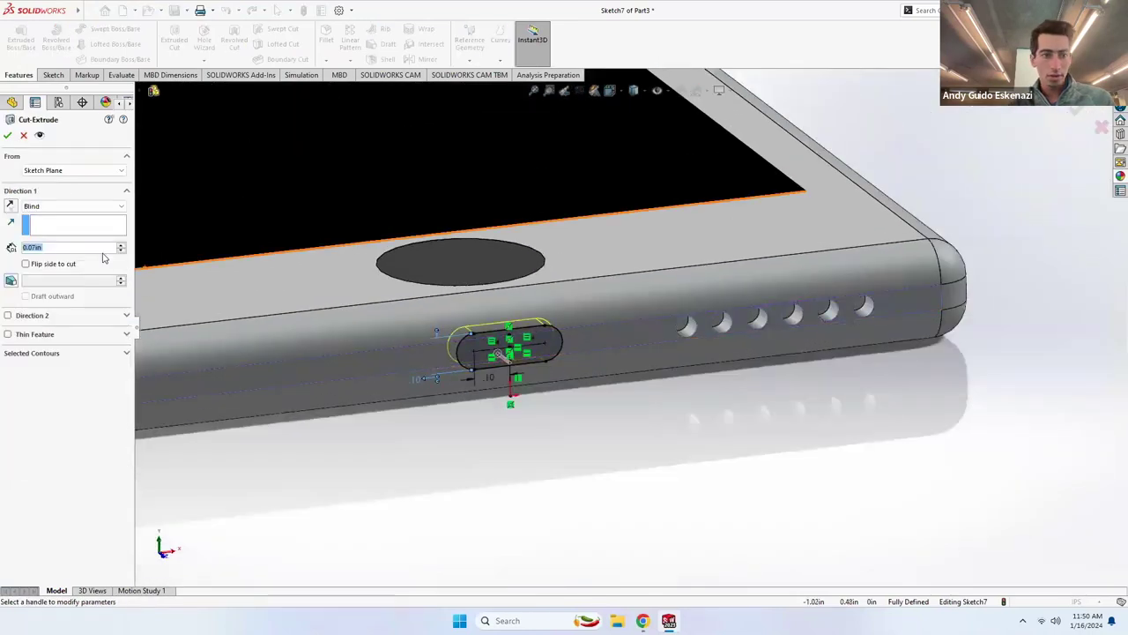
type(".1")
key("Return")
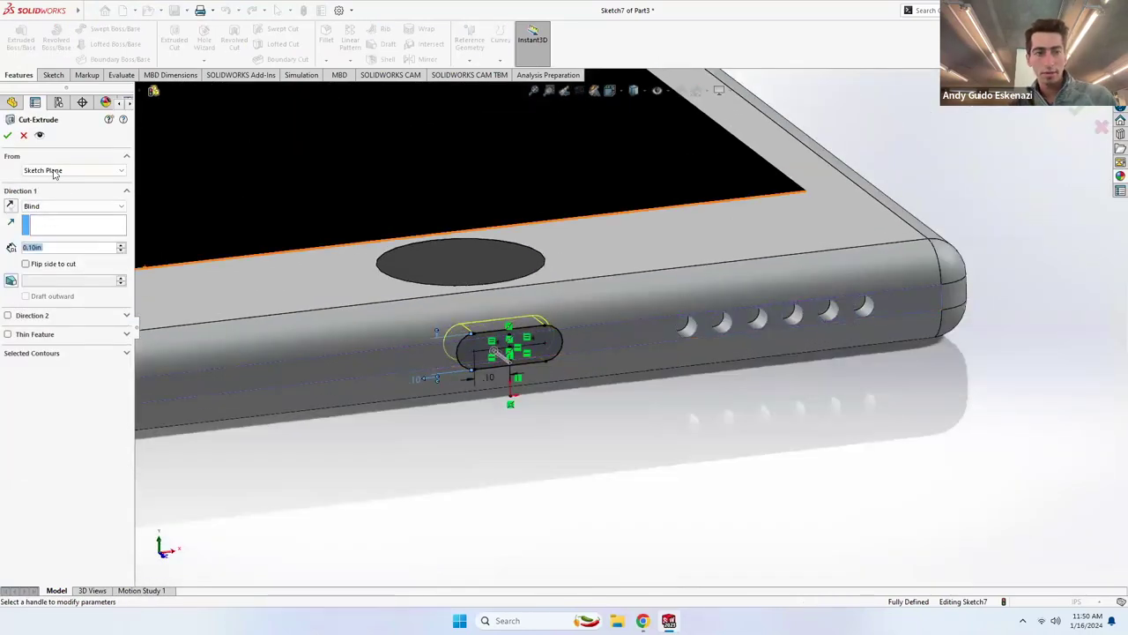
type(".15")
key("Return")
left_click(7, 134)
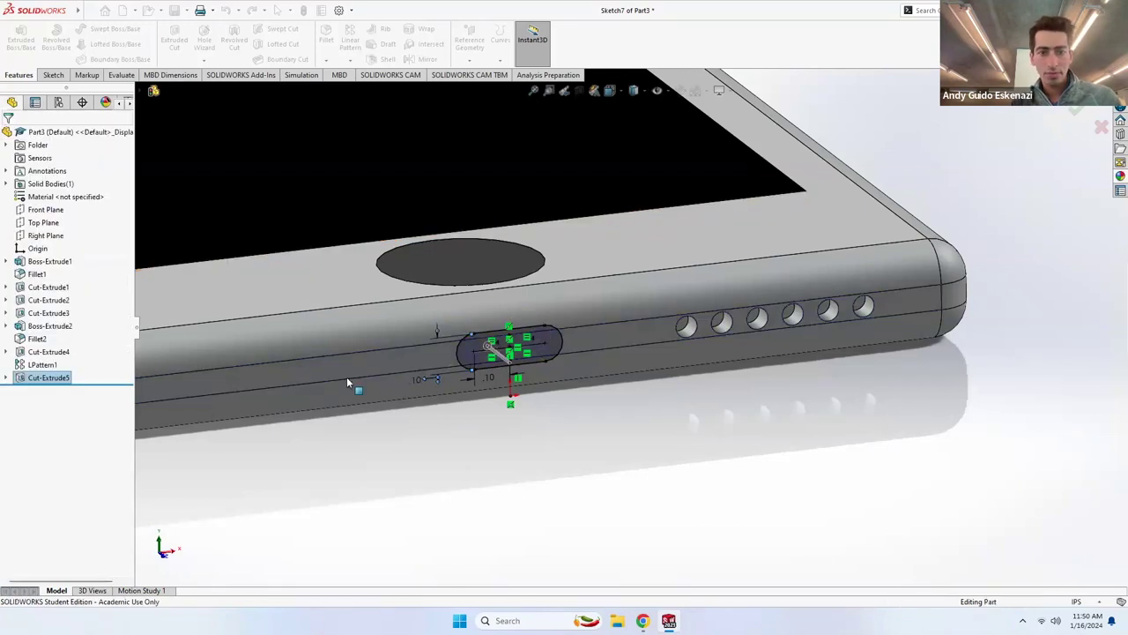
Fillet the outer edge of the charging port opening with a symmetric 0.02 in radius.
scroll(493, 340, "down", 5)
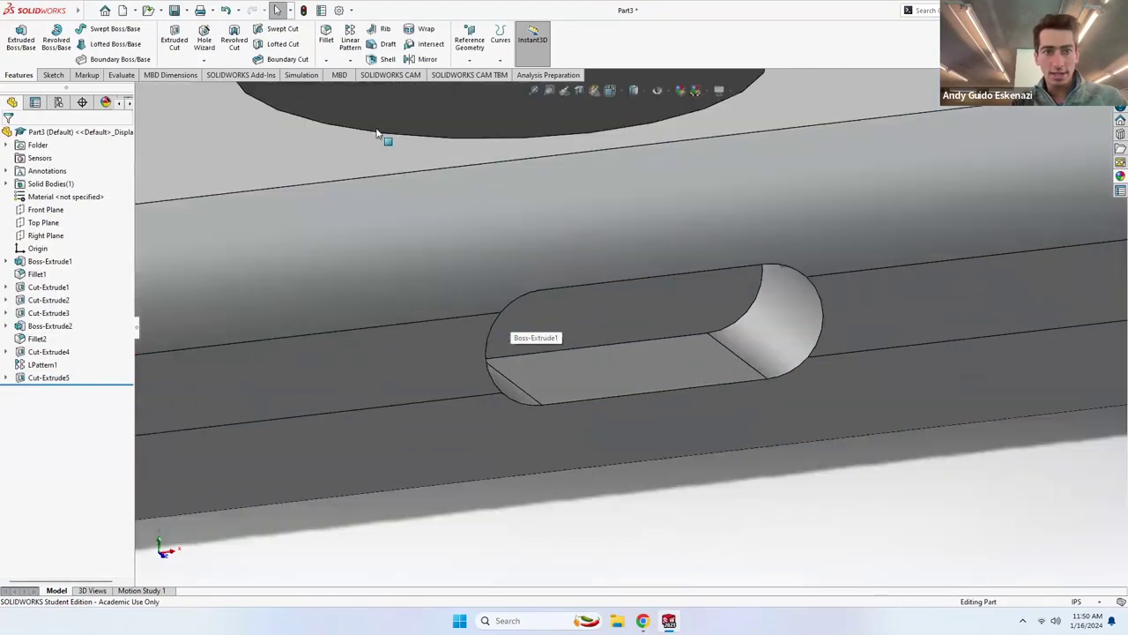
left_click(328, 33)
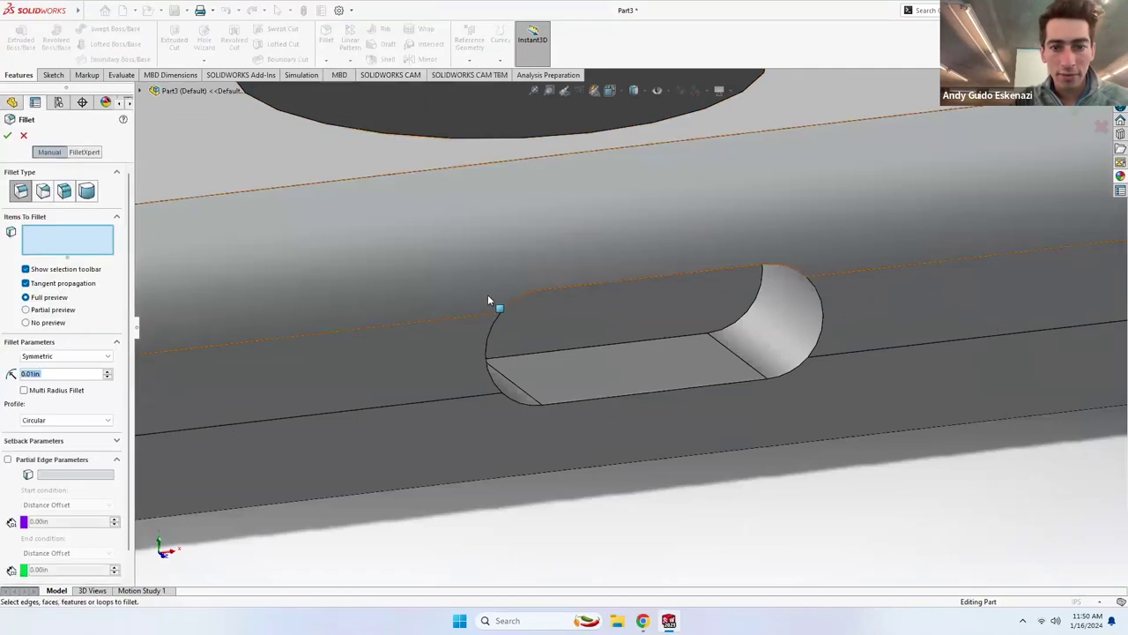
left_click(543, 290)
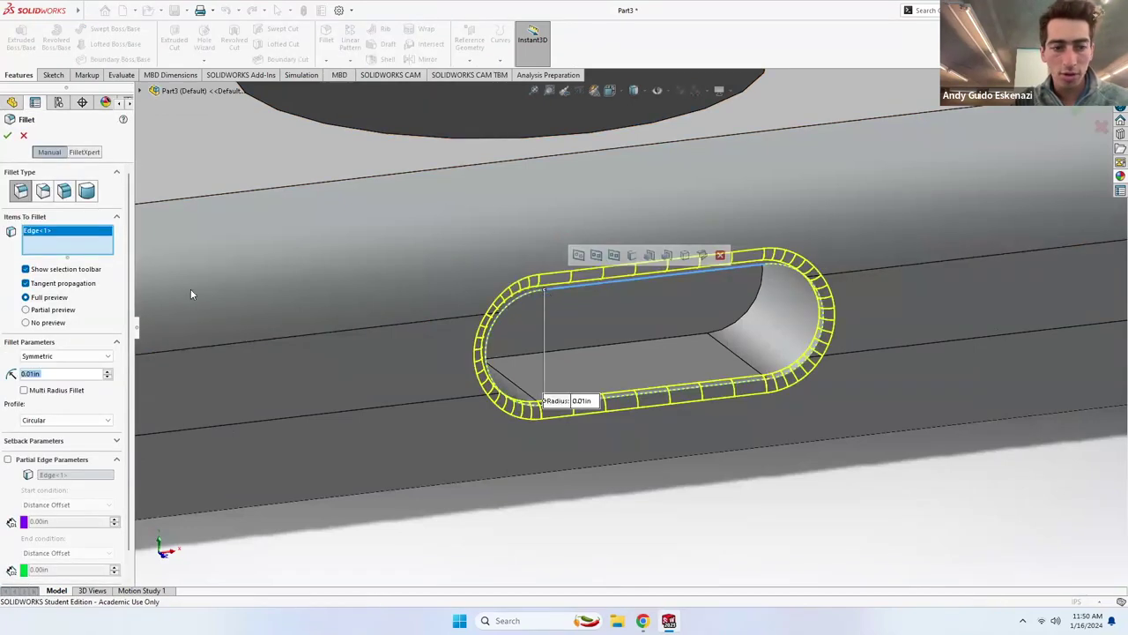
type("0.03")
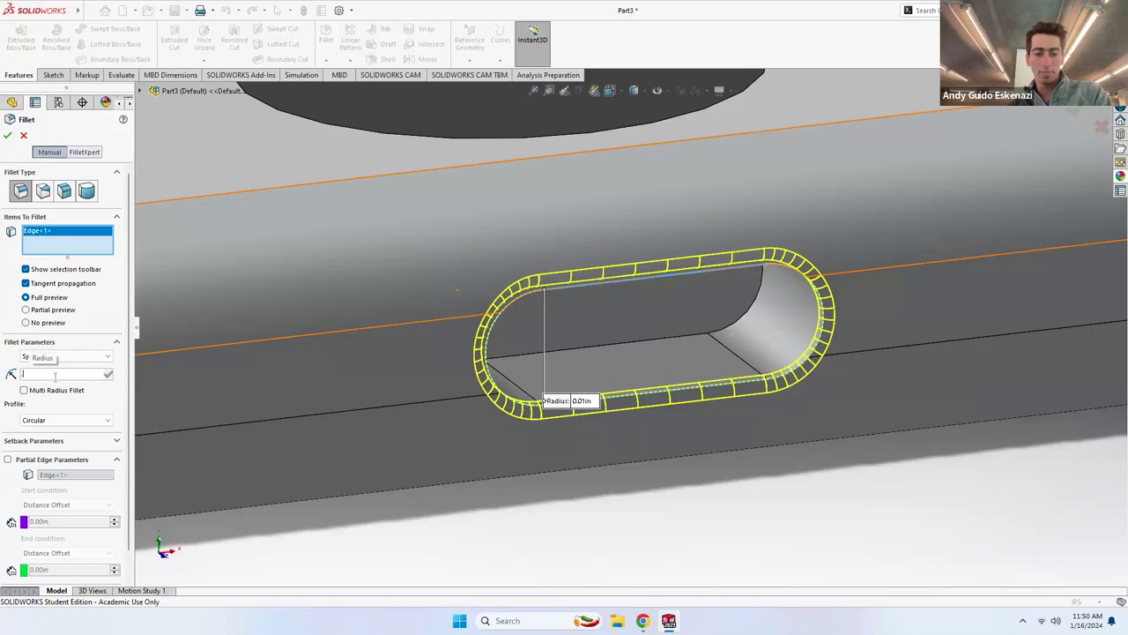
key("Return")
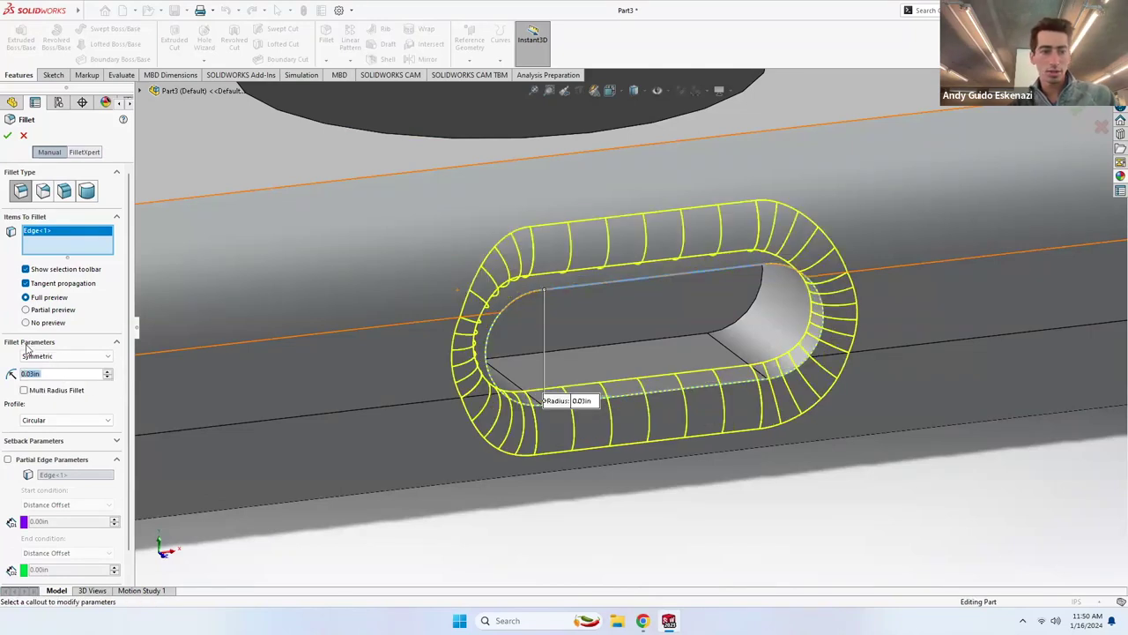
type("0.02")
key("Return")
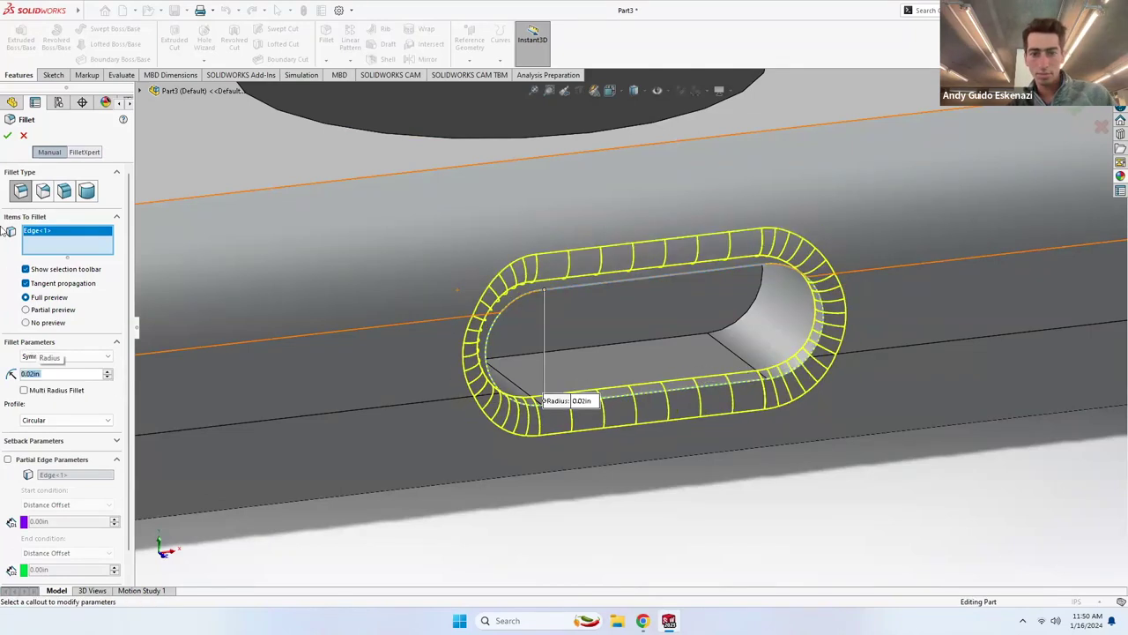
left_click(8, 137)
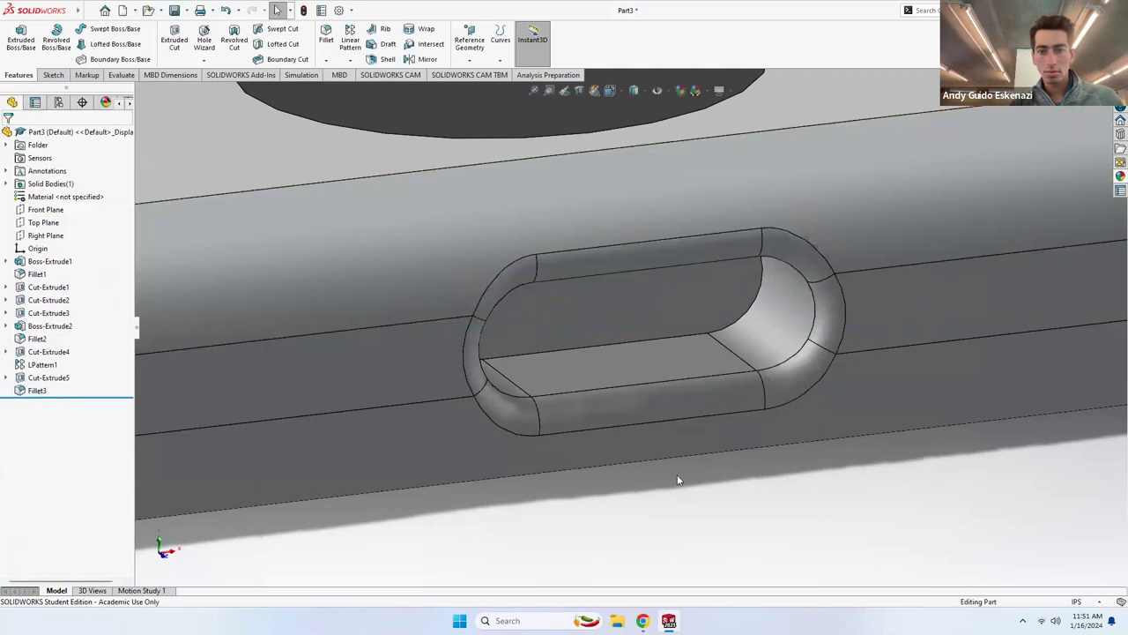
Color the port's cut feature dark gray, RGB 64, 64, 64.
scroll(658, 347, "up", 3)
left_click(647, 324)
right_click(647, 324)
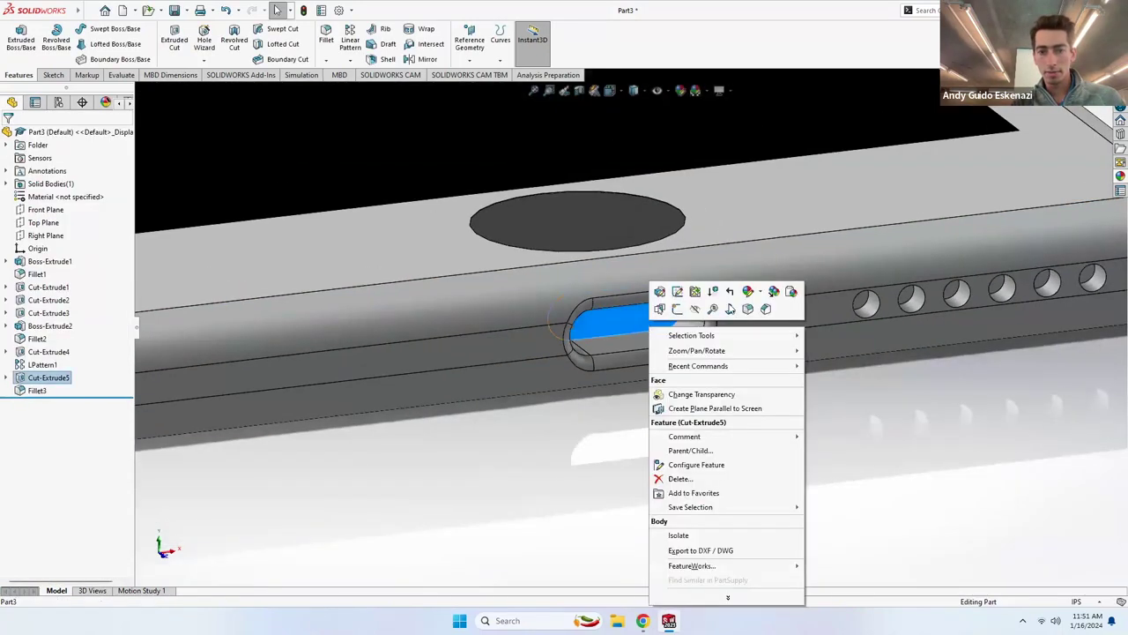
left_click(762, 297)
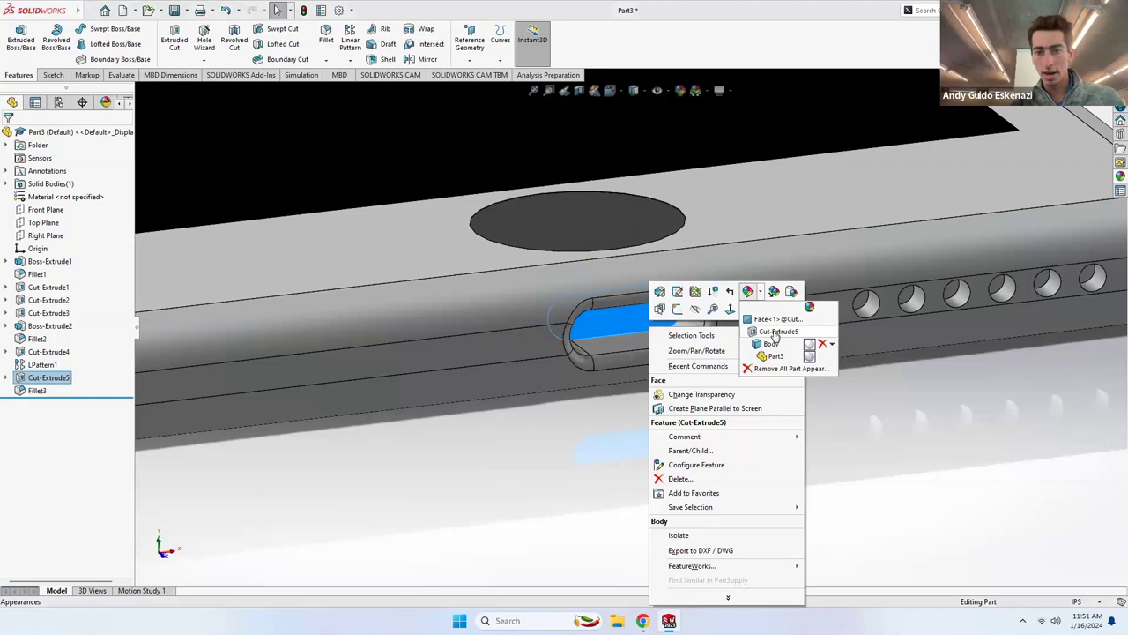
left_click(807, 324)
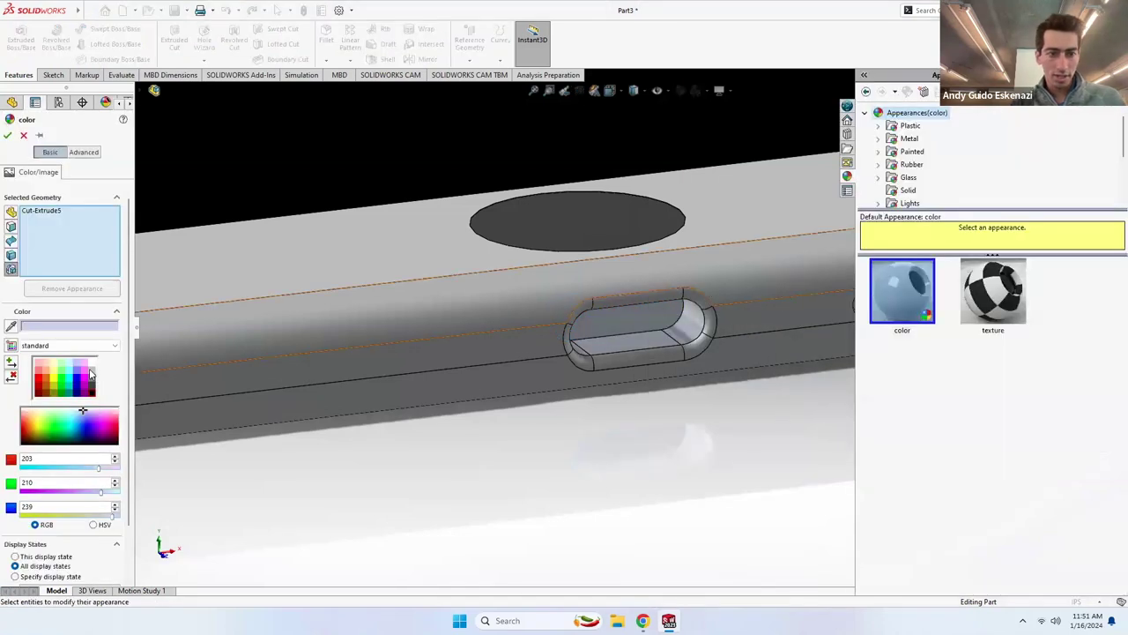
left_click(95, 385)
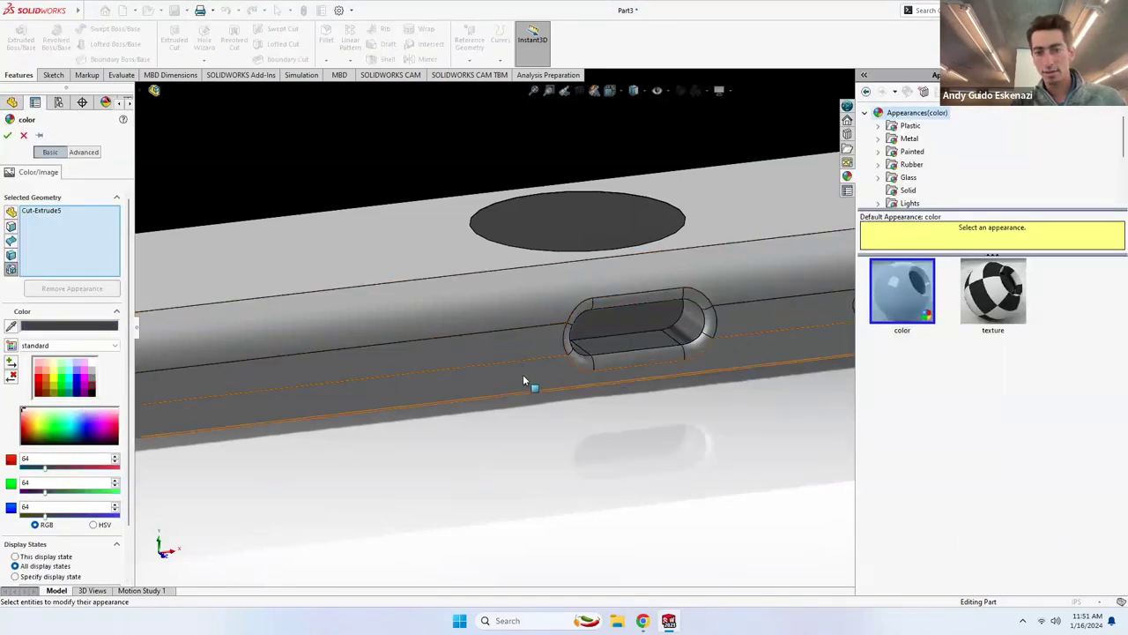
Apply the same dark gray color to the patterned speaker holes and the original speaker hole, and accept the appearance.
middle_click_drag(529, 382, 687, 348)
scroll(687, 348, "up", 3)
scroll(791, 327, "down", 5)
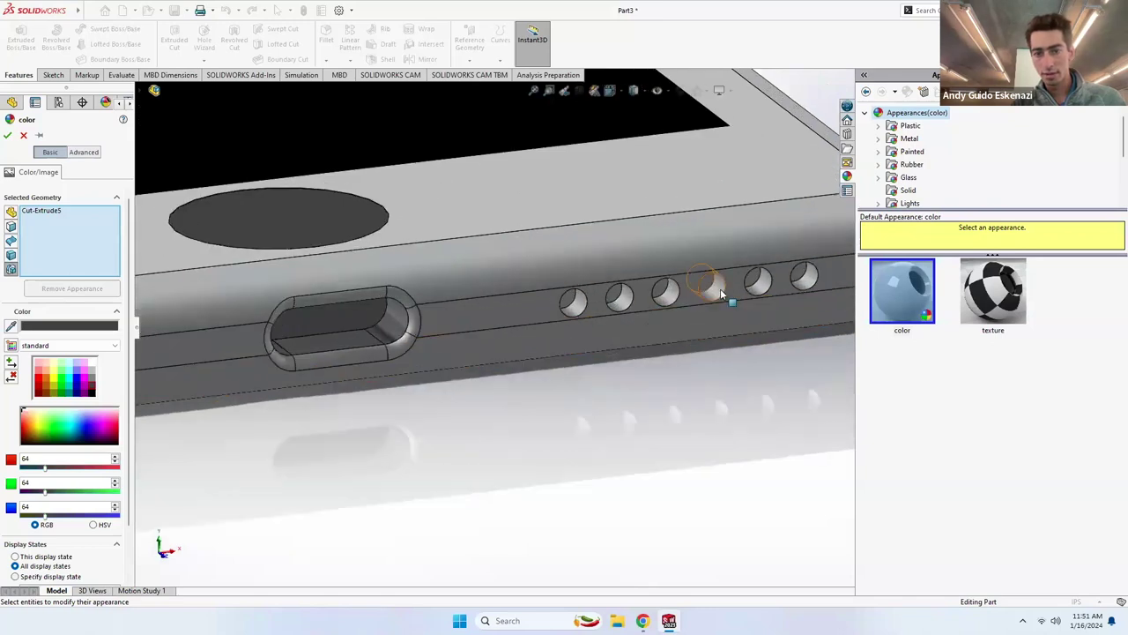
left_click(720, 291)
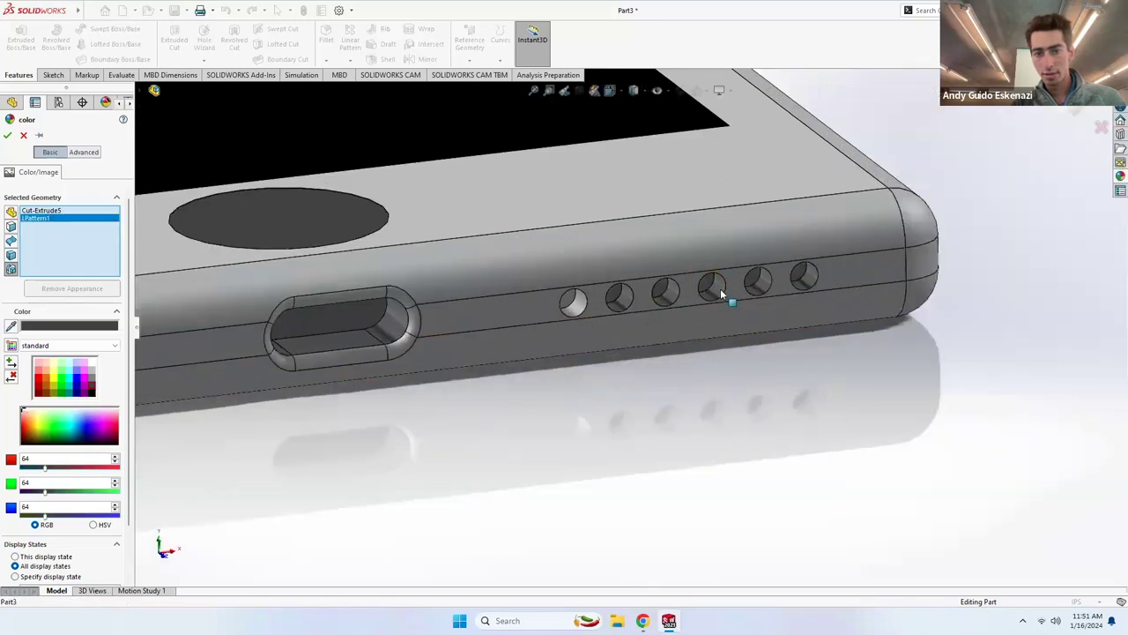
left_click(574, 332)
left_click(8, 136)
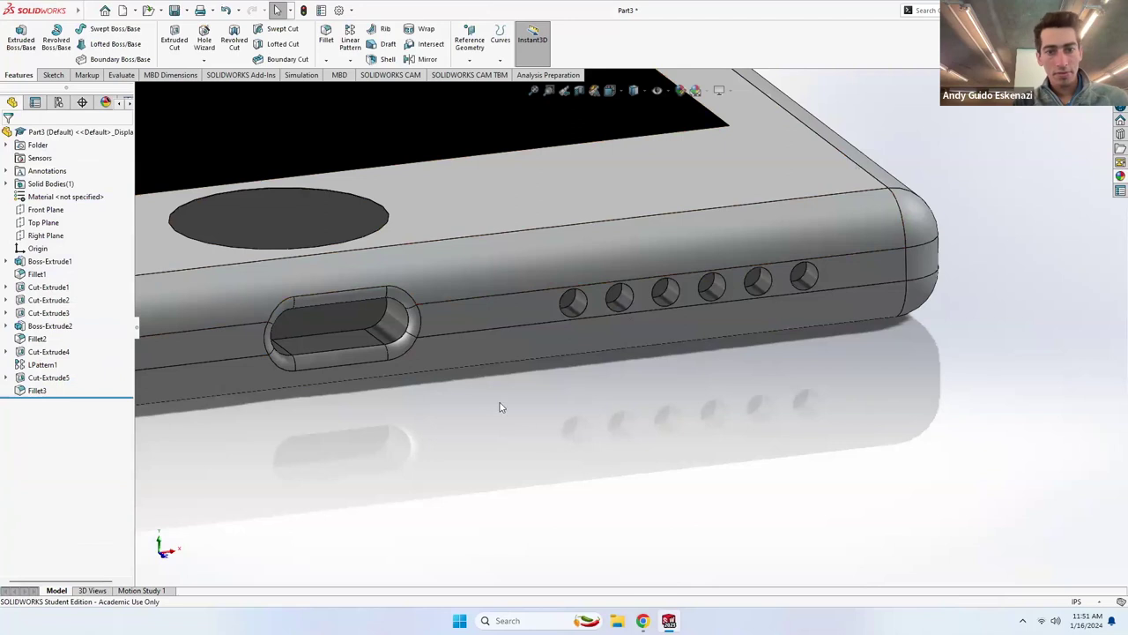
View the whole phone from the front, and switch to the iPhone6 part to examine its front and side buttons.
key("ctrl+1")
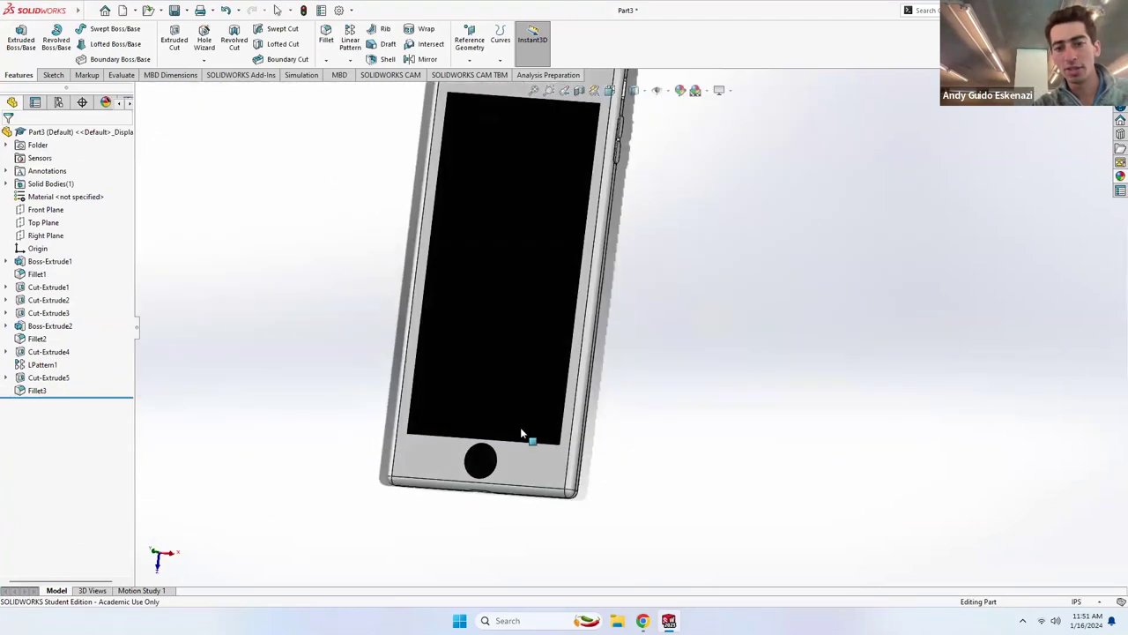
middle_click_drag(573, 234, 608, 277)
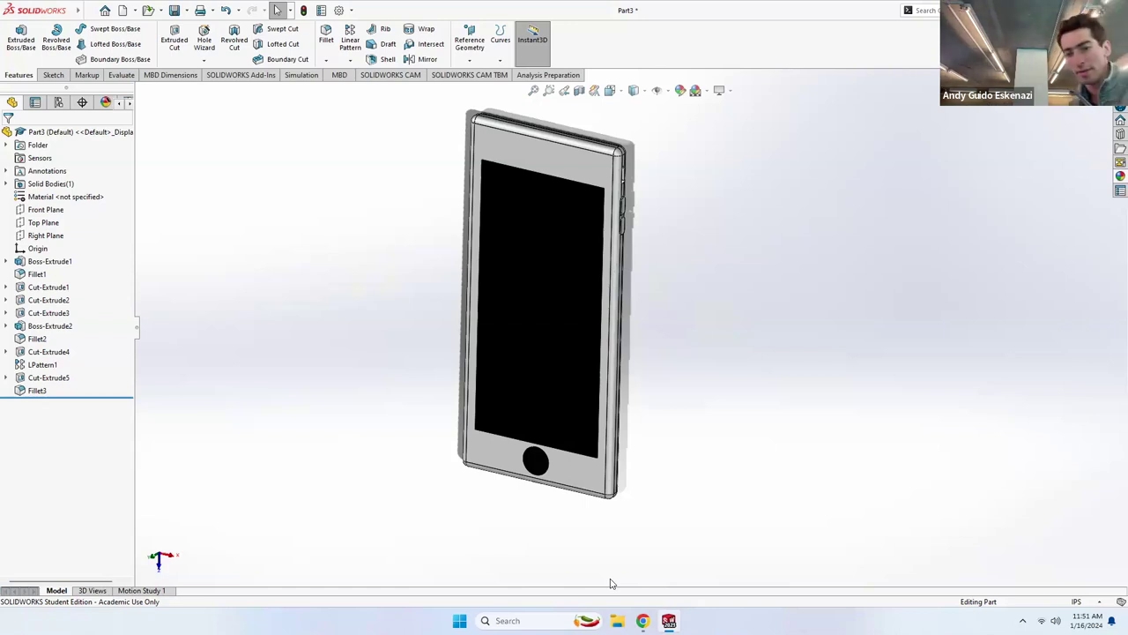
mouse_move(668, 621)
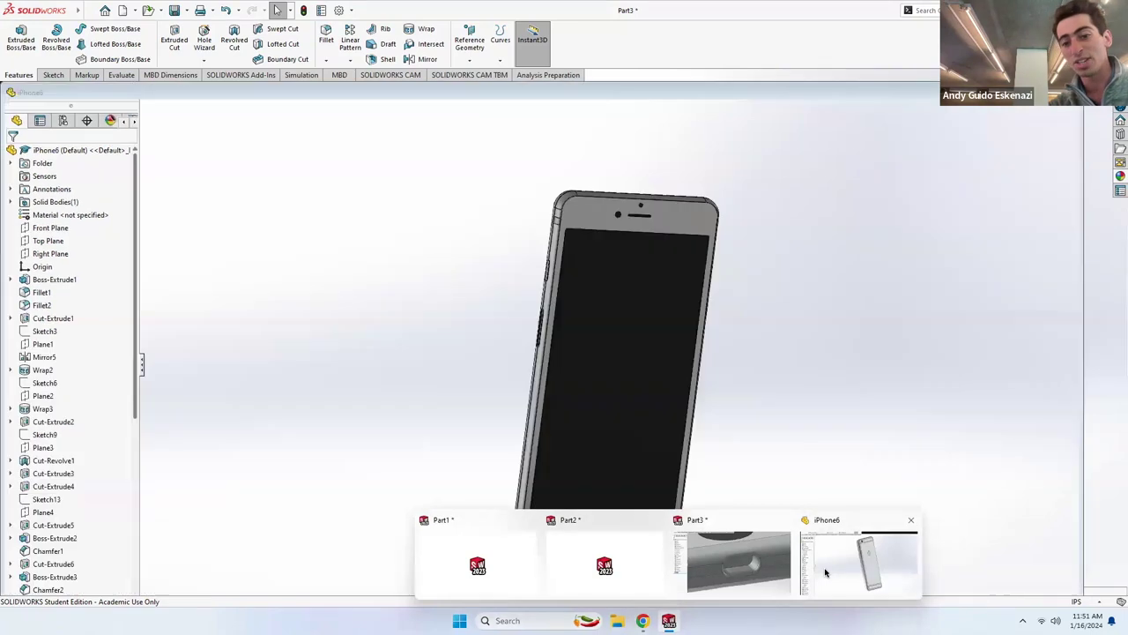
left_click(825, 573)
middle_click_drag(752, 521, 649, 459)
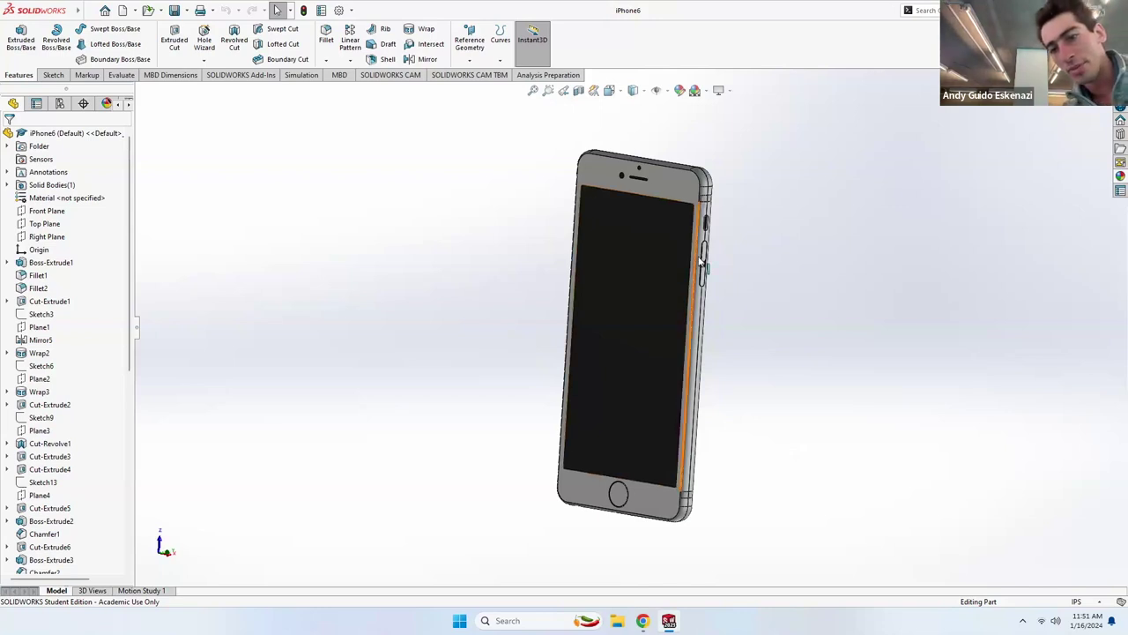
Examine the volume buttons and mute switch along the side of the finished iPhone6 model, including their raised shapes and surrounding recesses.
scroll(705, 282, "down", 5)
scroll(650, 273, "up", 3)
scroll(649, 320, "down", 5)
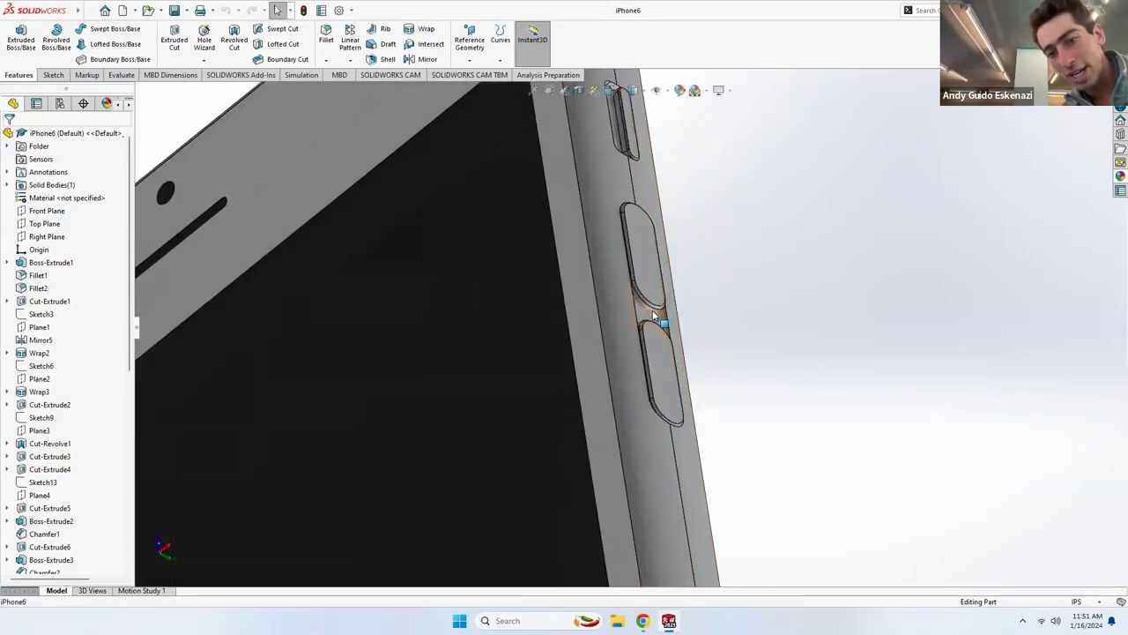
middle_click_drag(649, 264, 682, 357)
scroll(682, 357, "up", 5)
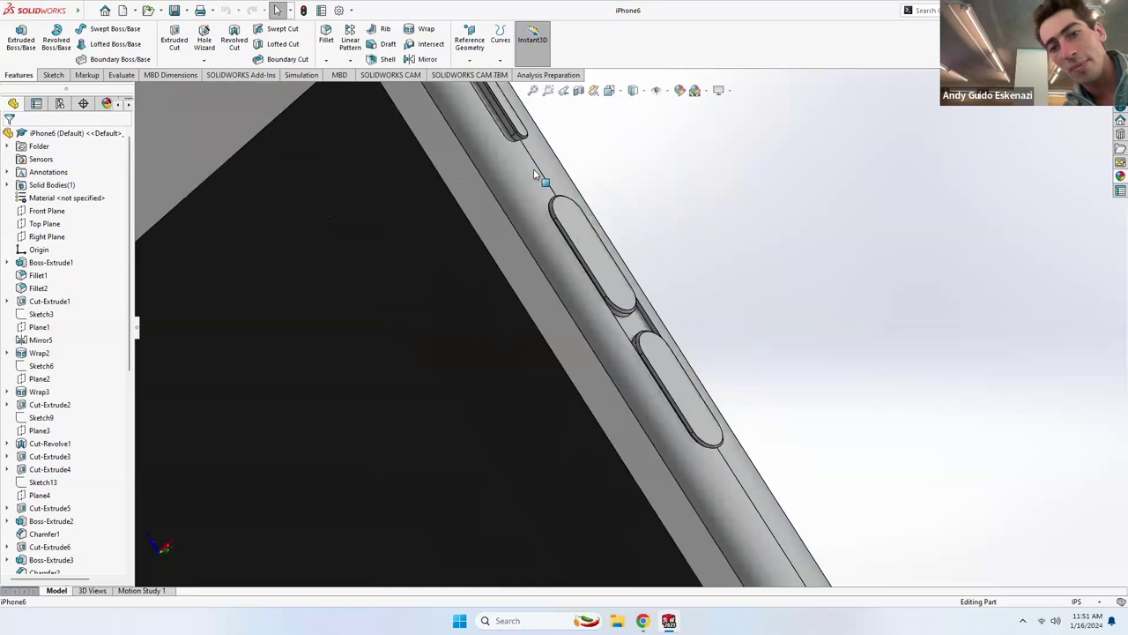
scroll(535, 194, "down", 5)
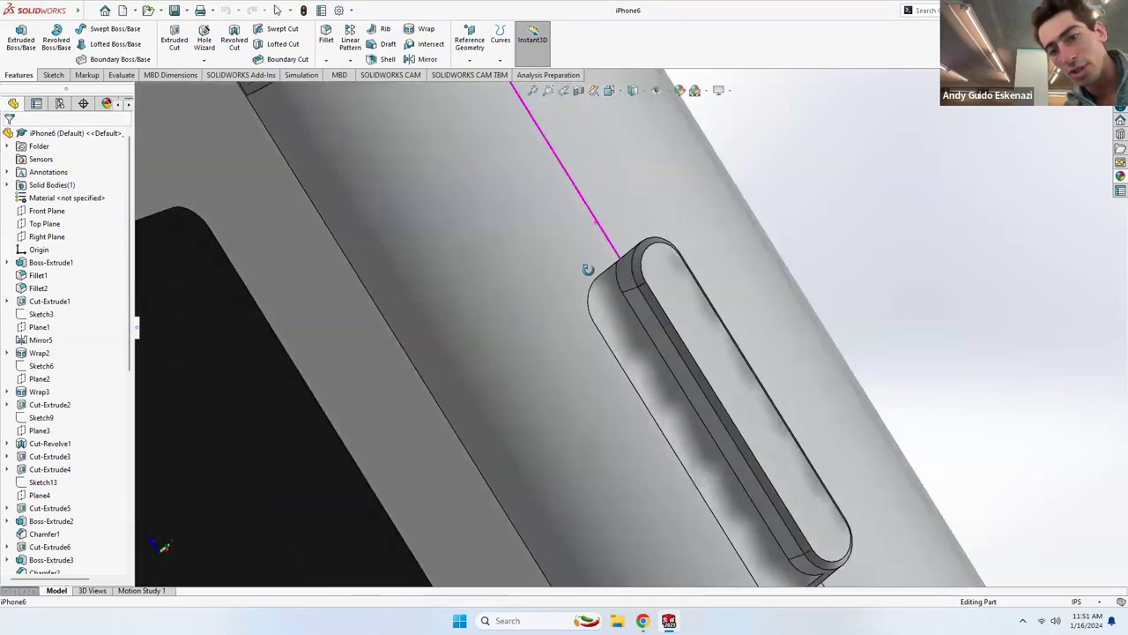
scroll(749, 352, "up", 5)
middle_click_drag(732, 385, 765, 441)
Examine the finished phone's bottom-end openings and the button and slot on its opposite side, and return to the screen face.
scroll(837, 481, "down", 5)
scroll(820, 445, "up", 3)
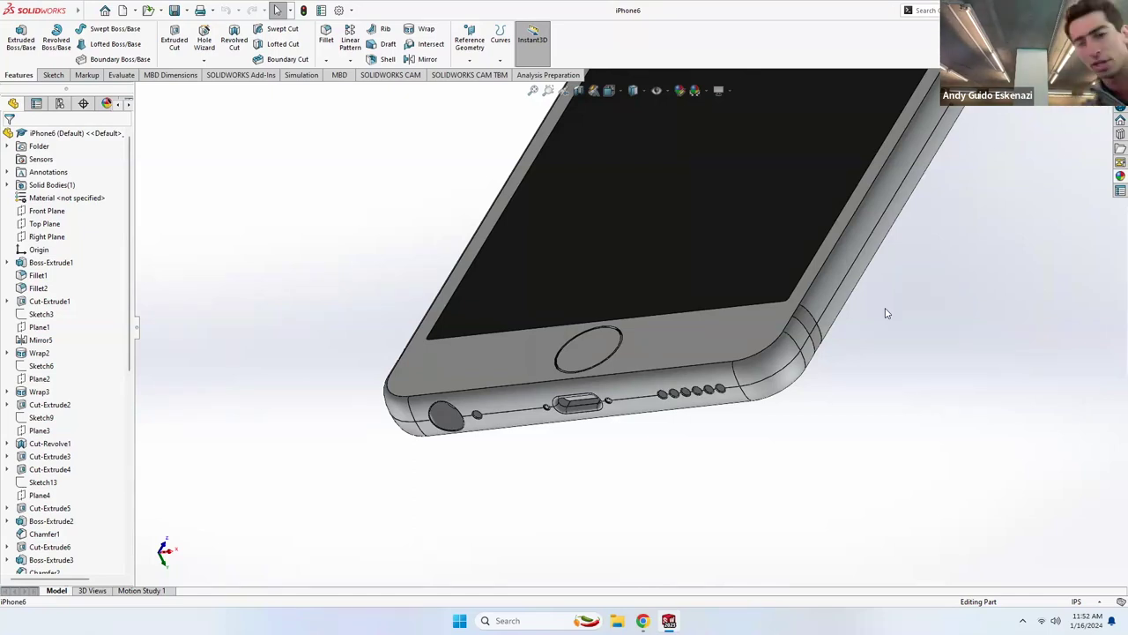
mouse_move(645, 349)
middle_mouse_down()
mouse_move(580, 365)
mouse_move(653, 360)
middle_mouse_up()
scroll(652, 361, "up", 5)
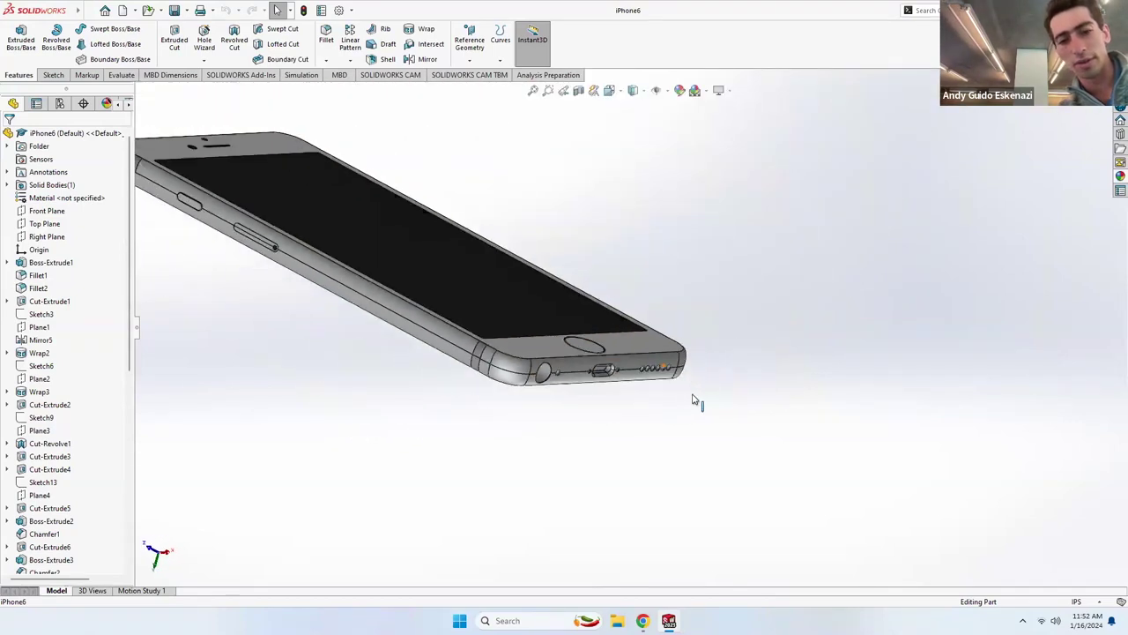
scroll(434, 248, "down", 8)
middle_click_drag(434, 248, 619, 304)
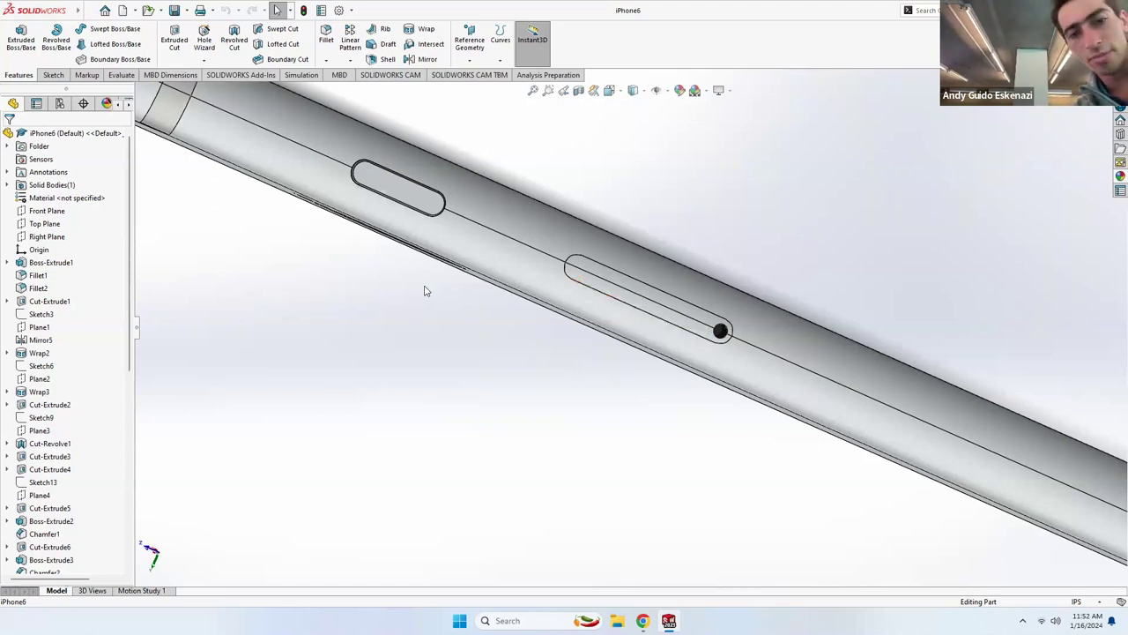
scroll(426, 290, "up", 5)
middle_click_drag(426, 290, 573, 285)
scroll(573, 285, "down", 4)
middle_click_drag(511, 252, 529, 529)
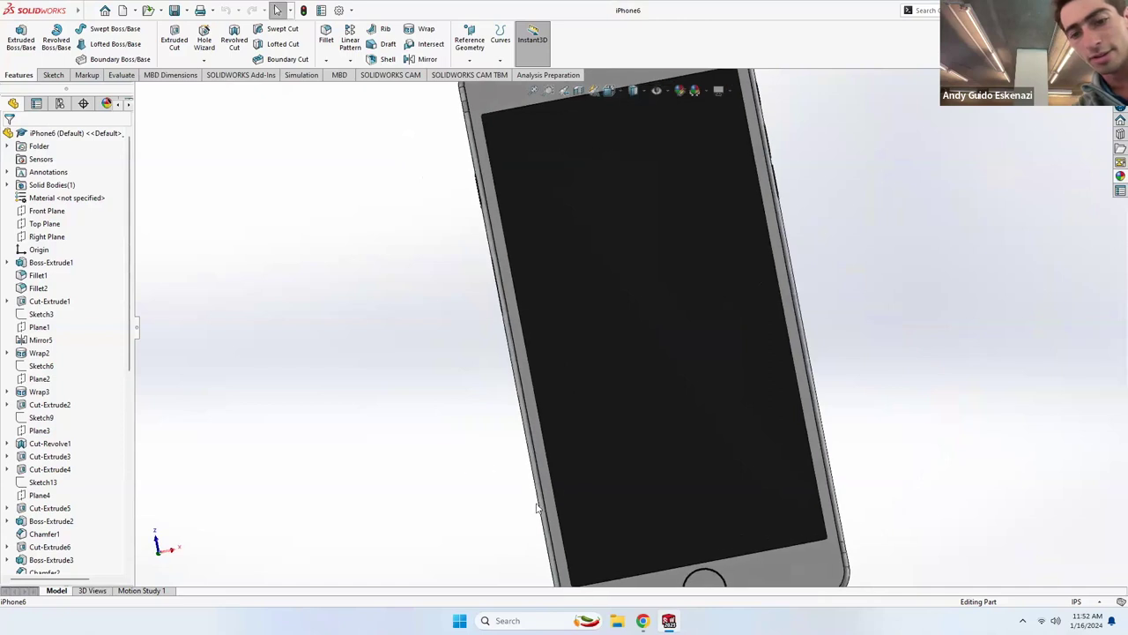
Switch back to the Part3 document.
mouse_move(669, 621)
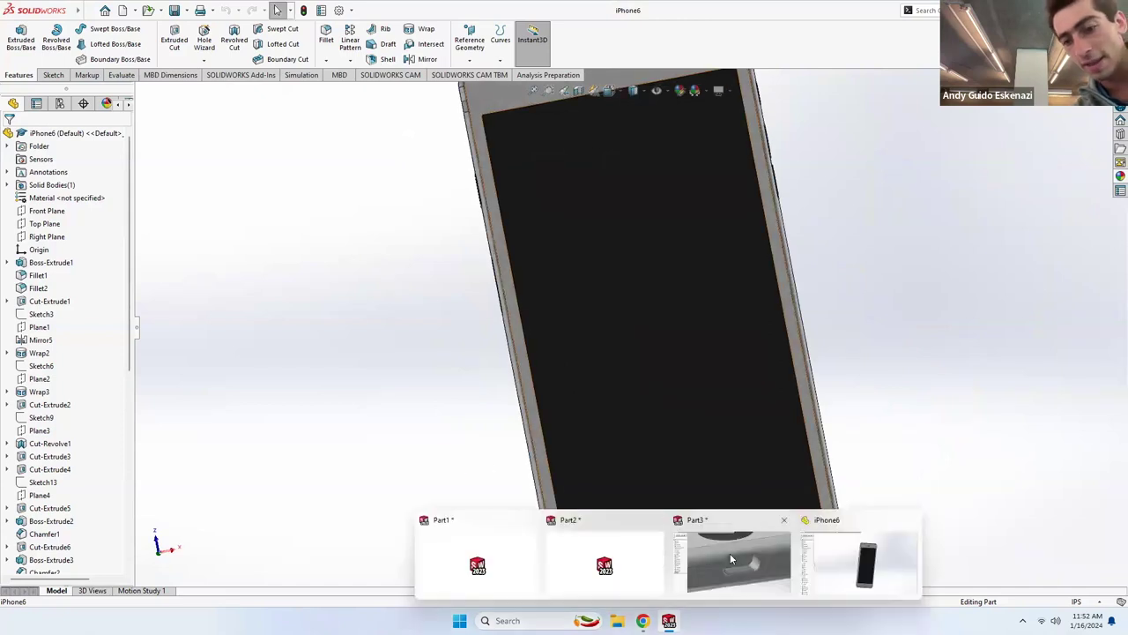